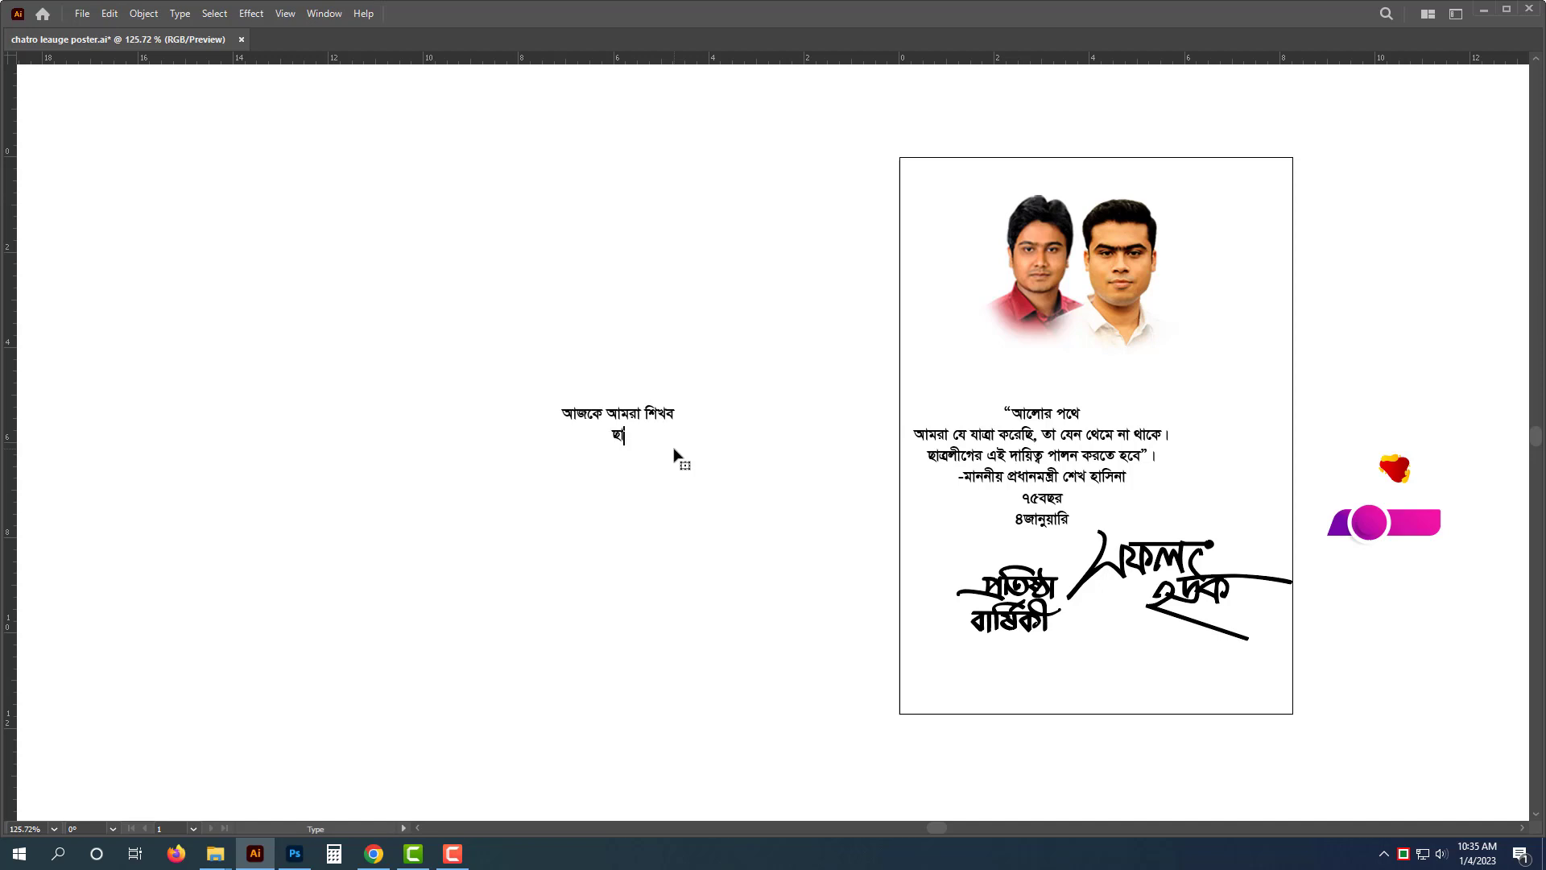
- Type a four-line Bengali note announcing a Chhatra League anniversary poster design, size 2 ft by 3 ft
{"action": "type", "text": "ছাত্রলীগ এর প্রতিষ্ঠা বার্ষিকী"}
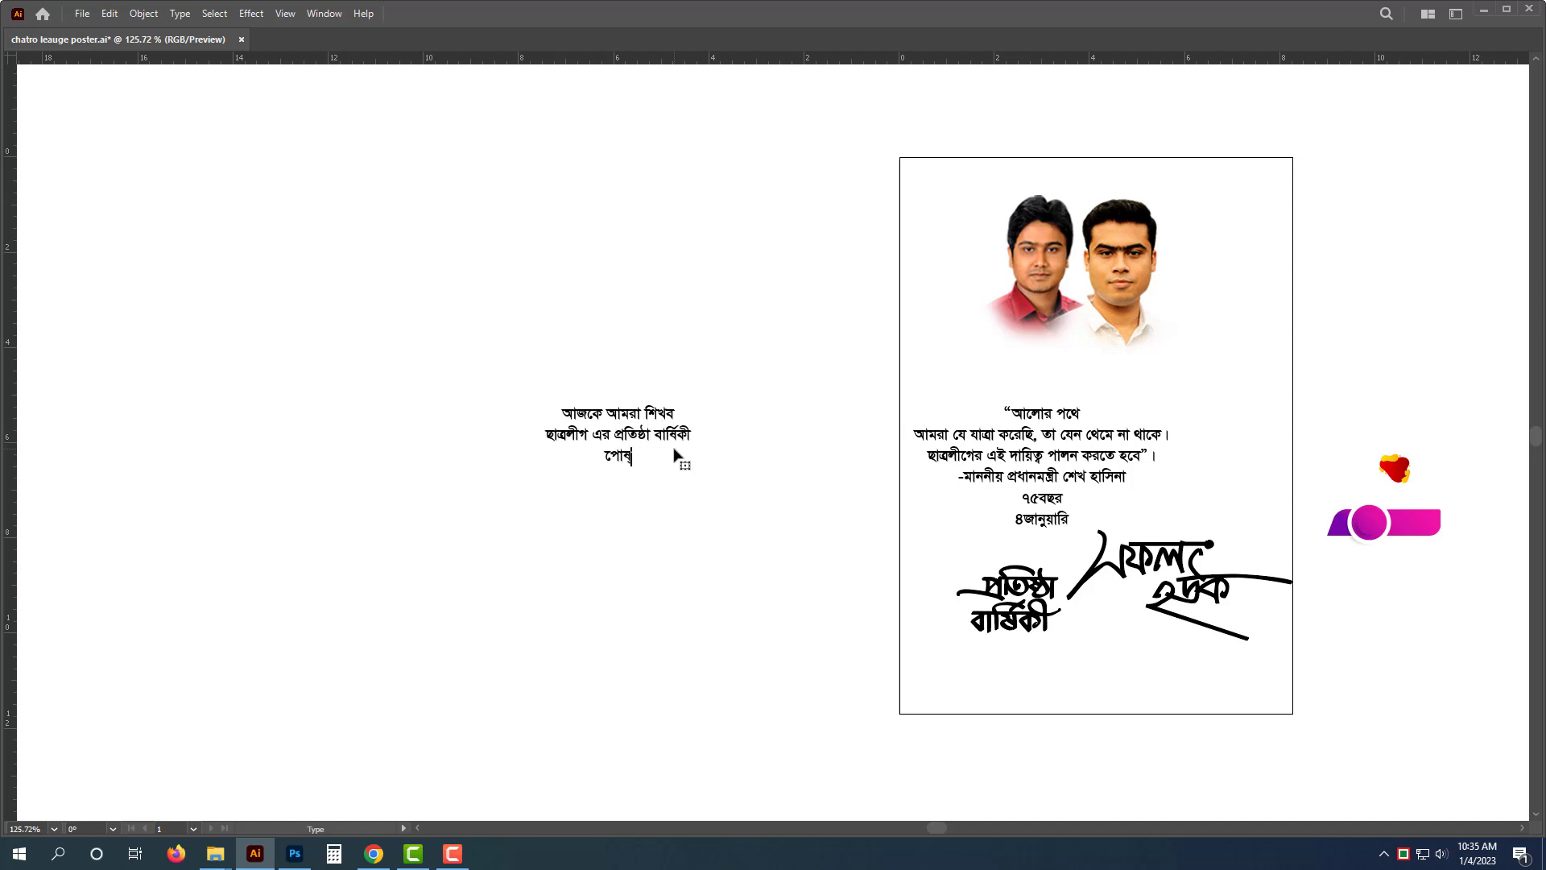
{"action": "type", "text": " পোষ্টার ডিজাই"}
{"action": "type", "text": " সাইজ ২ফিট বাই "}
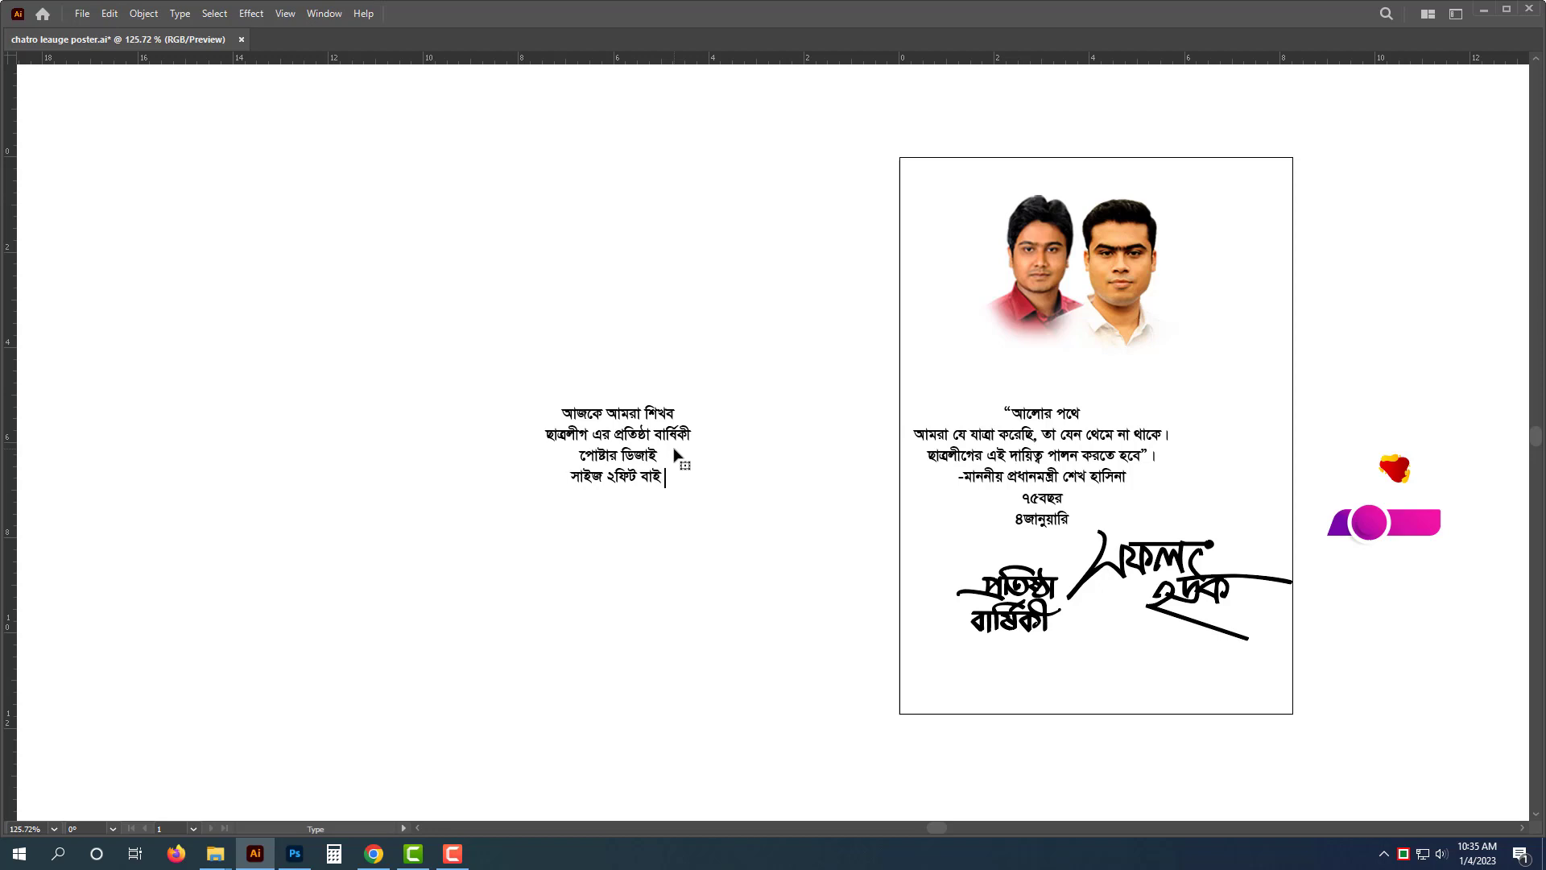
{"action": "type", "text": "৩ফিট"}
{"action": "key", "text": "Escape"}
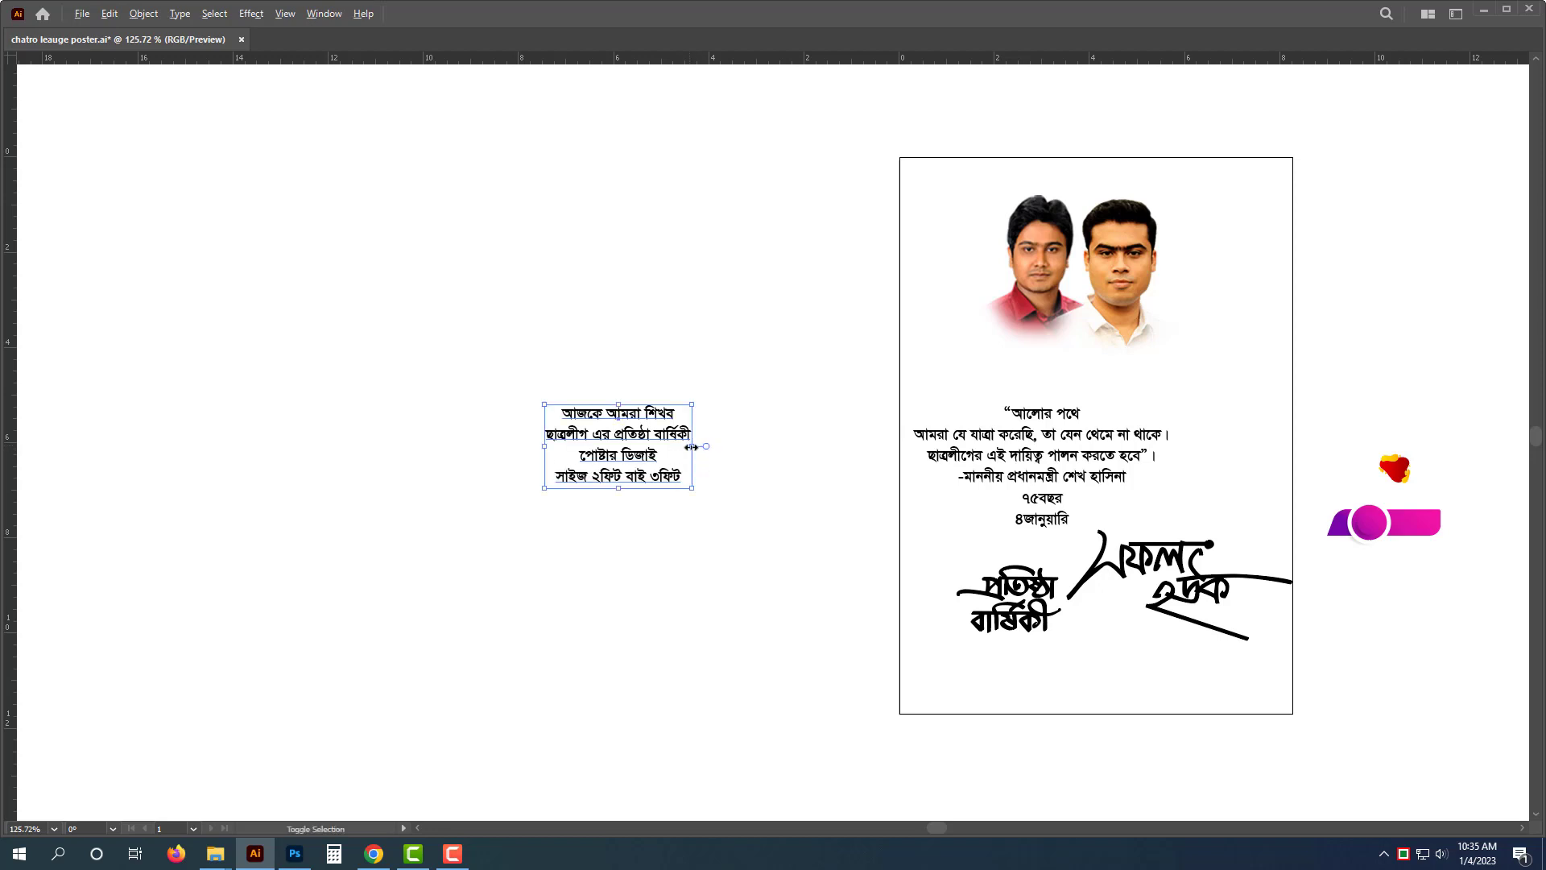
- Enlarge the note's text block, then delete it
{"action": "left_click_drag", "start_coordinate": [691, 446], "coordinate": [731, 446]}
{"action": "left_click", "coordinate": [682, 568]}
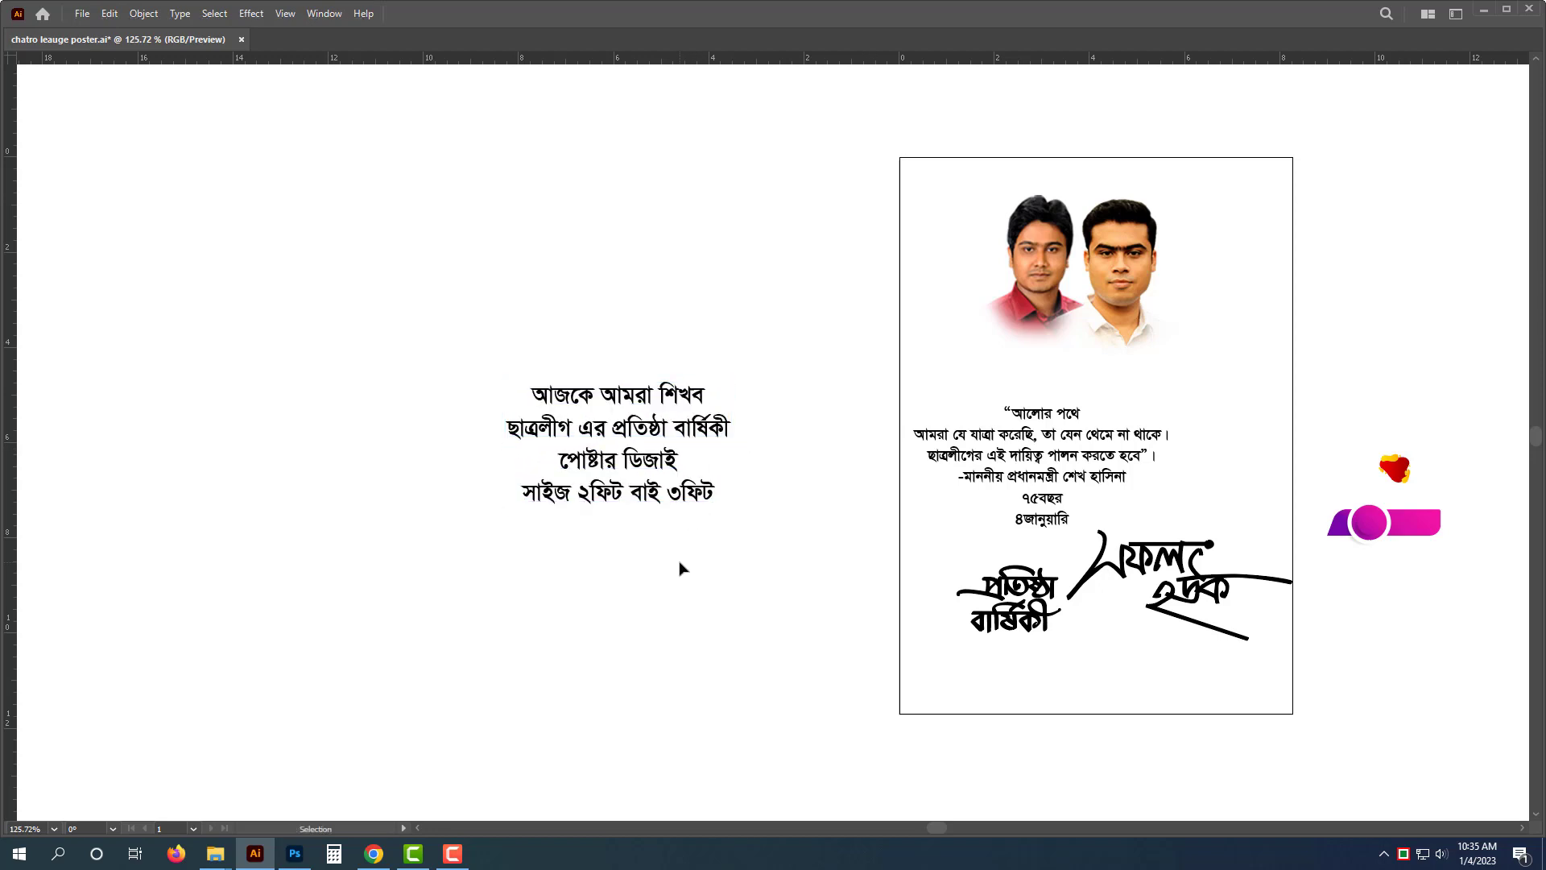
{"action": "left_click", "coordinate": [644, 487]}
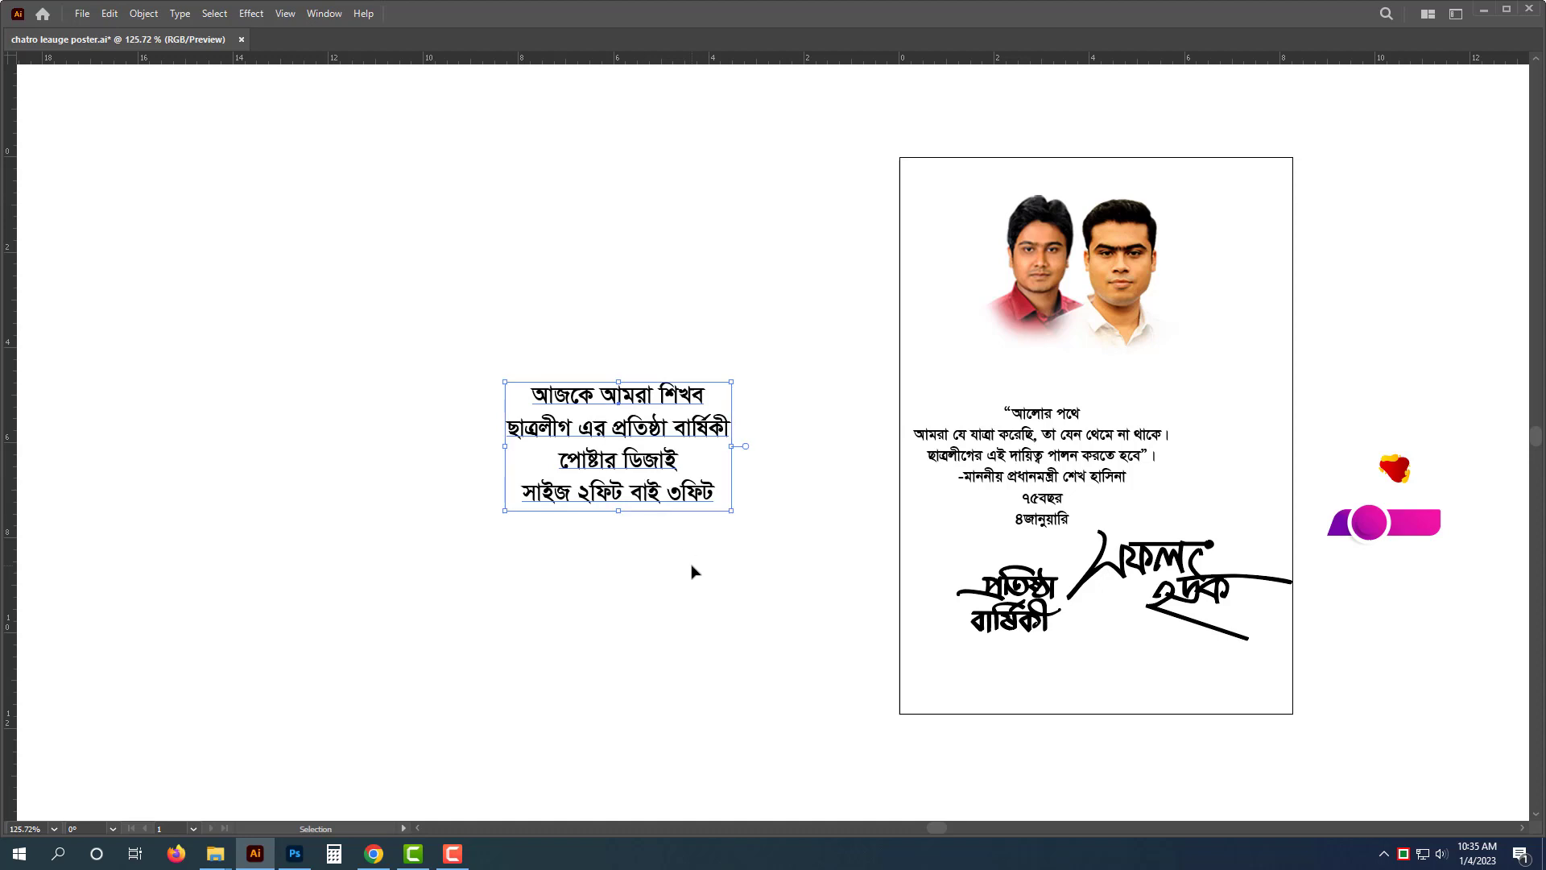
{"action": "key", "text": "Delete"}
- Draw a rectangle 24 in wide and 36 in high
{"action": "key", "text": "Tab"}
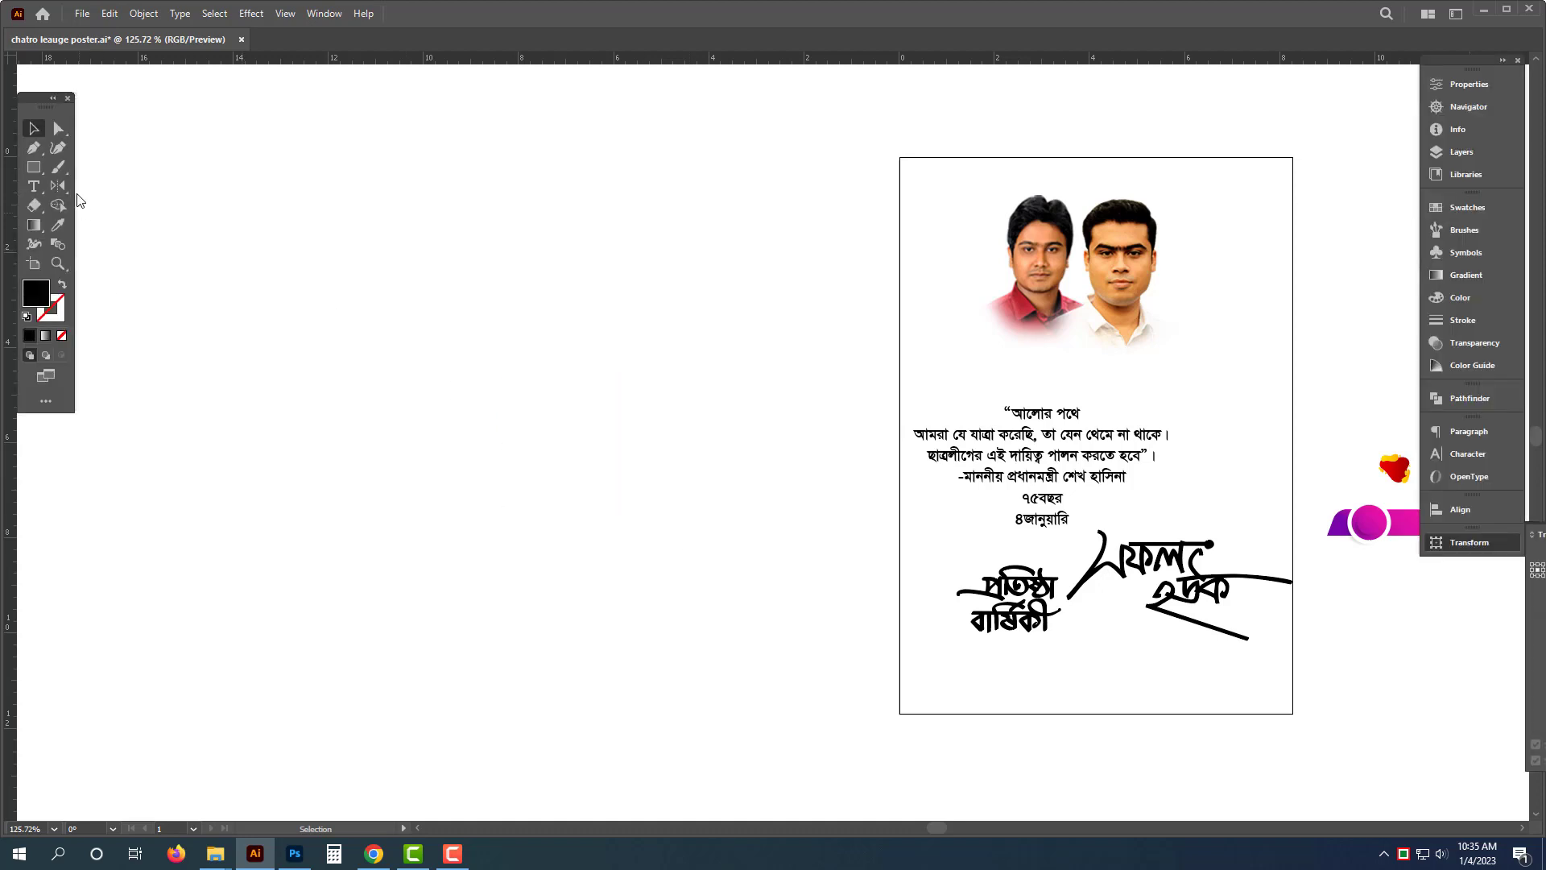
{"action": "key", "text": "m"}
{"action": "left_click", "coordinate": [565, 310]}
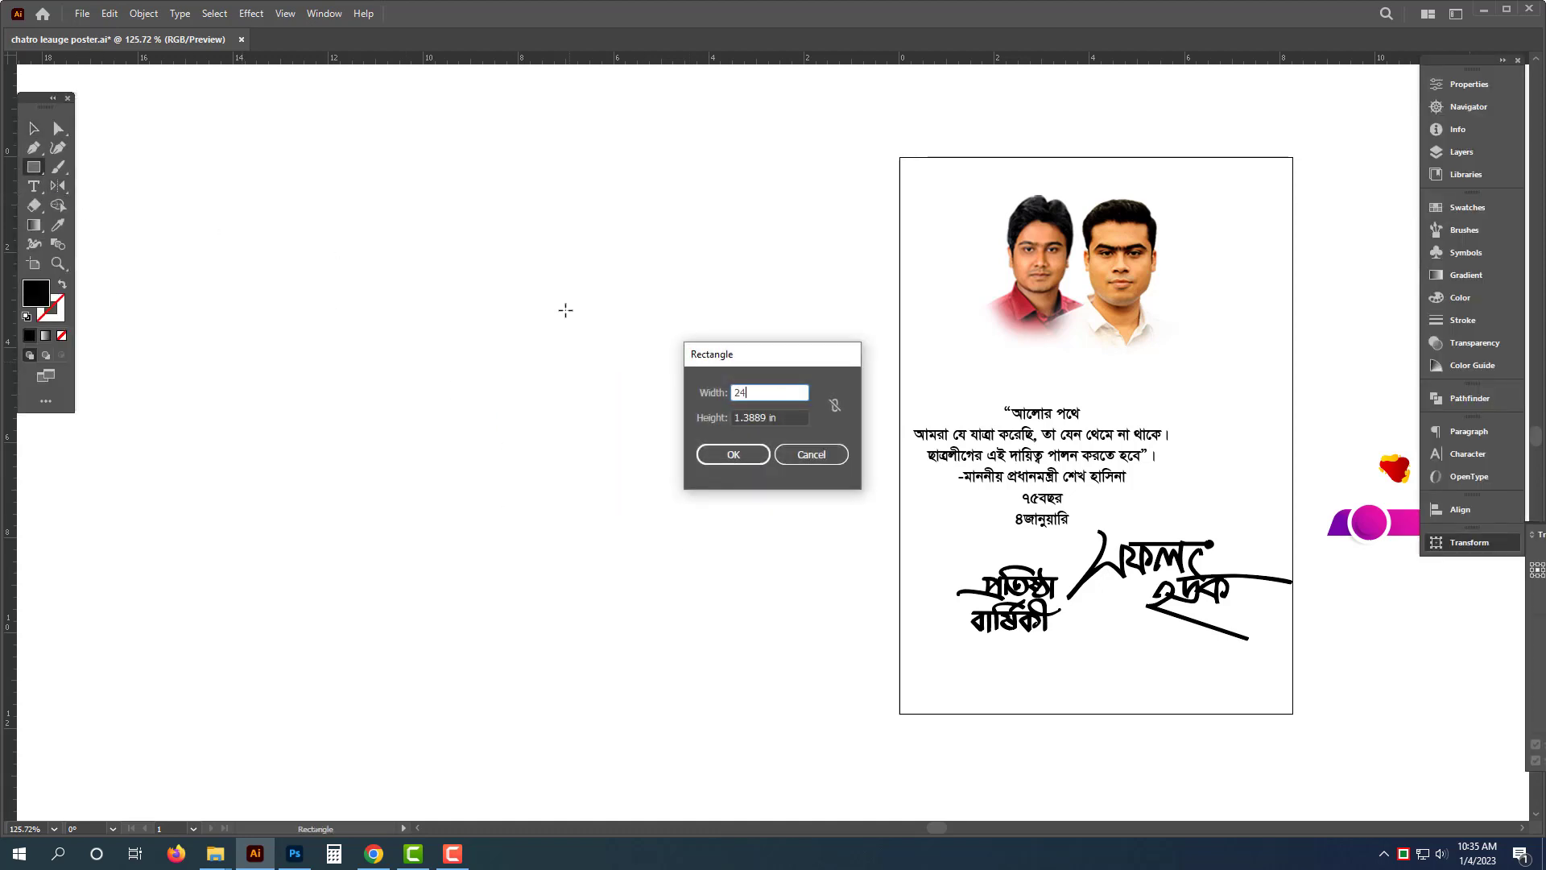
{"action": "key", "text": "Tab"}
{"action": "type", "text": "3"}
{"action": "left_click", "coordinate": [733, 454]}
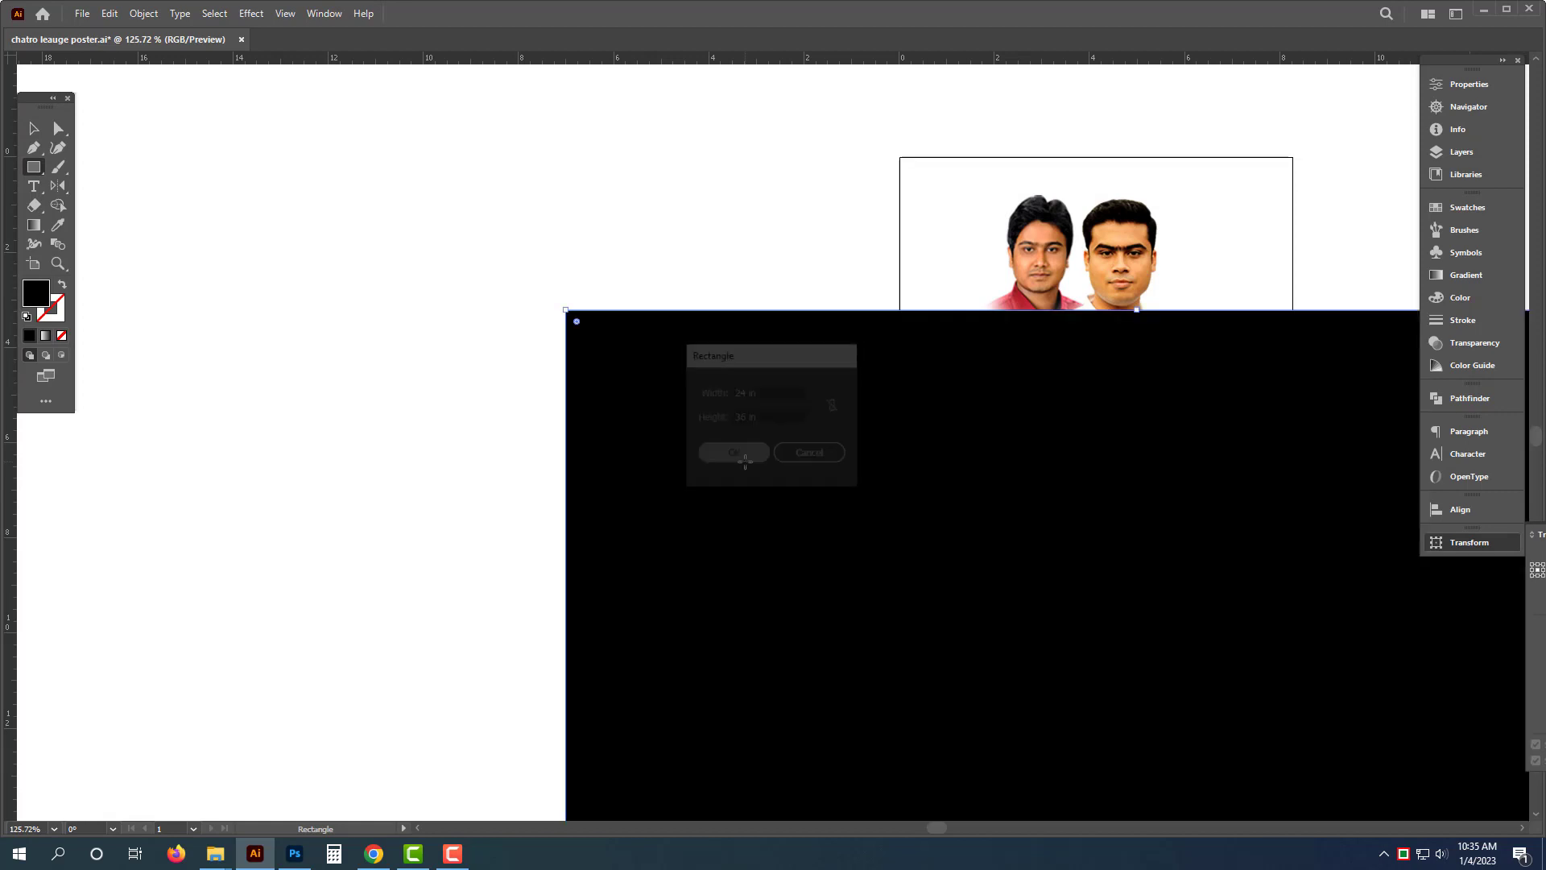
- Move the new rectangle beside the existing poster and place a vertical guide through its center
{"action": "left_click", "coordinate": [33, 129]}
{"action": "scroll", "coordinate": [655, 510], "scroll_direction": "down", "scroll_amount": 6}
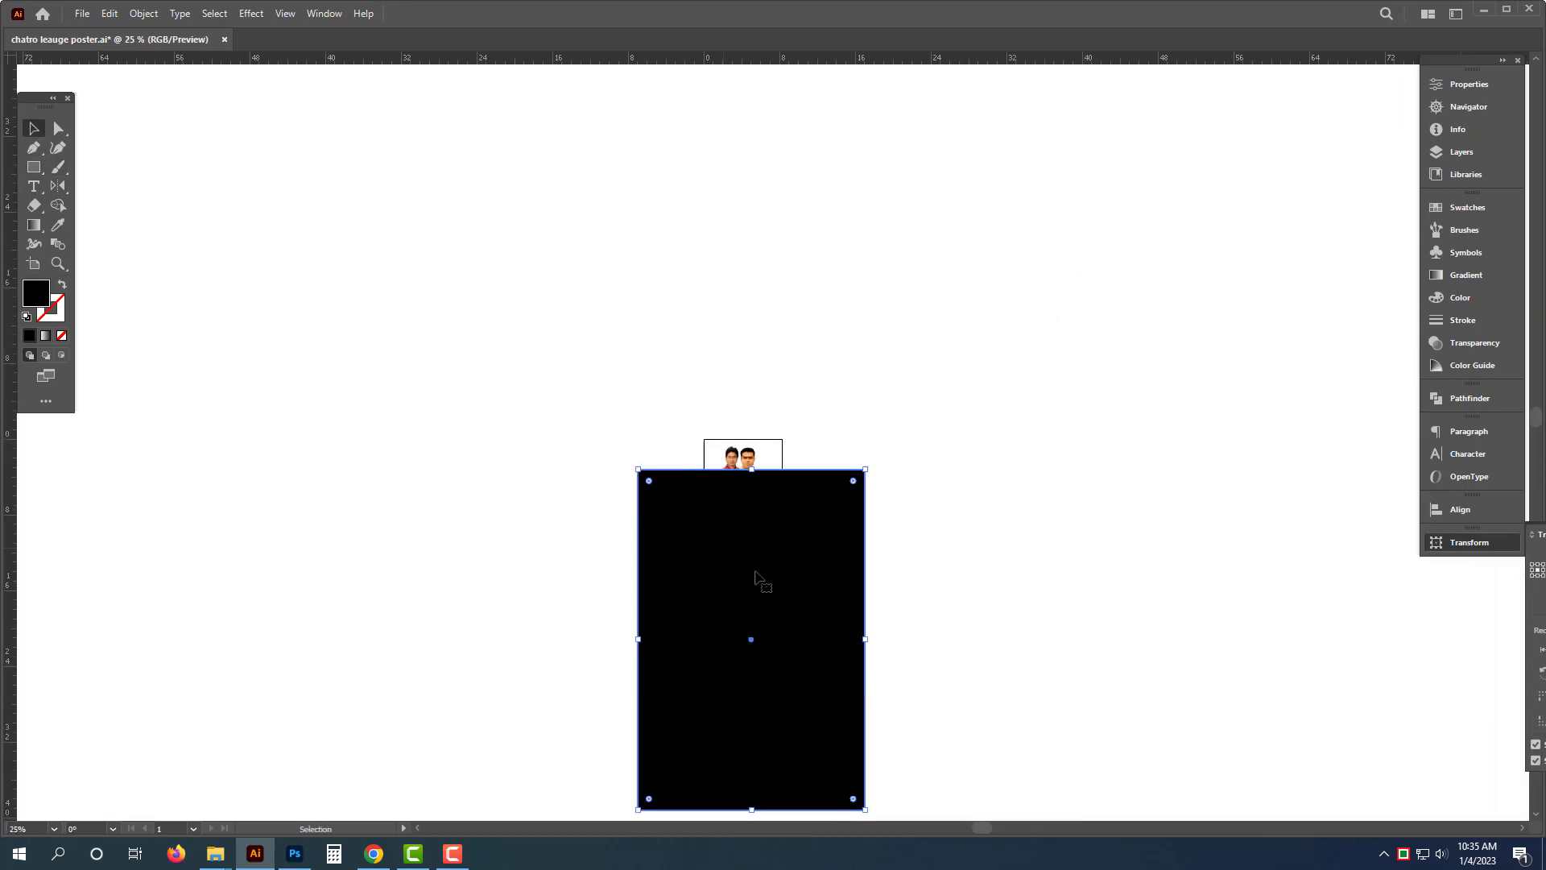
{"action": "left_click_drag", "start_coordinate": [801, 587], "coordinate": [766, 491]}
{"action": "scroll", "coordinate": [575, 461], "scroll_direction": "down", "scroll_amount": 1}
{"action": "left_click_drag", "start_coordinate": [686, 491], "coordinate": [727, 480]}
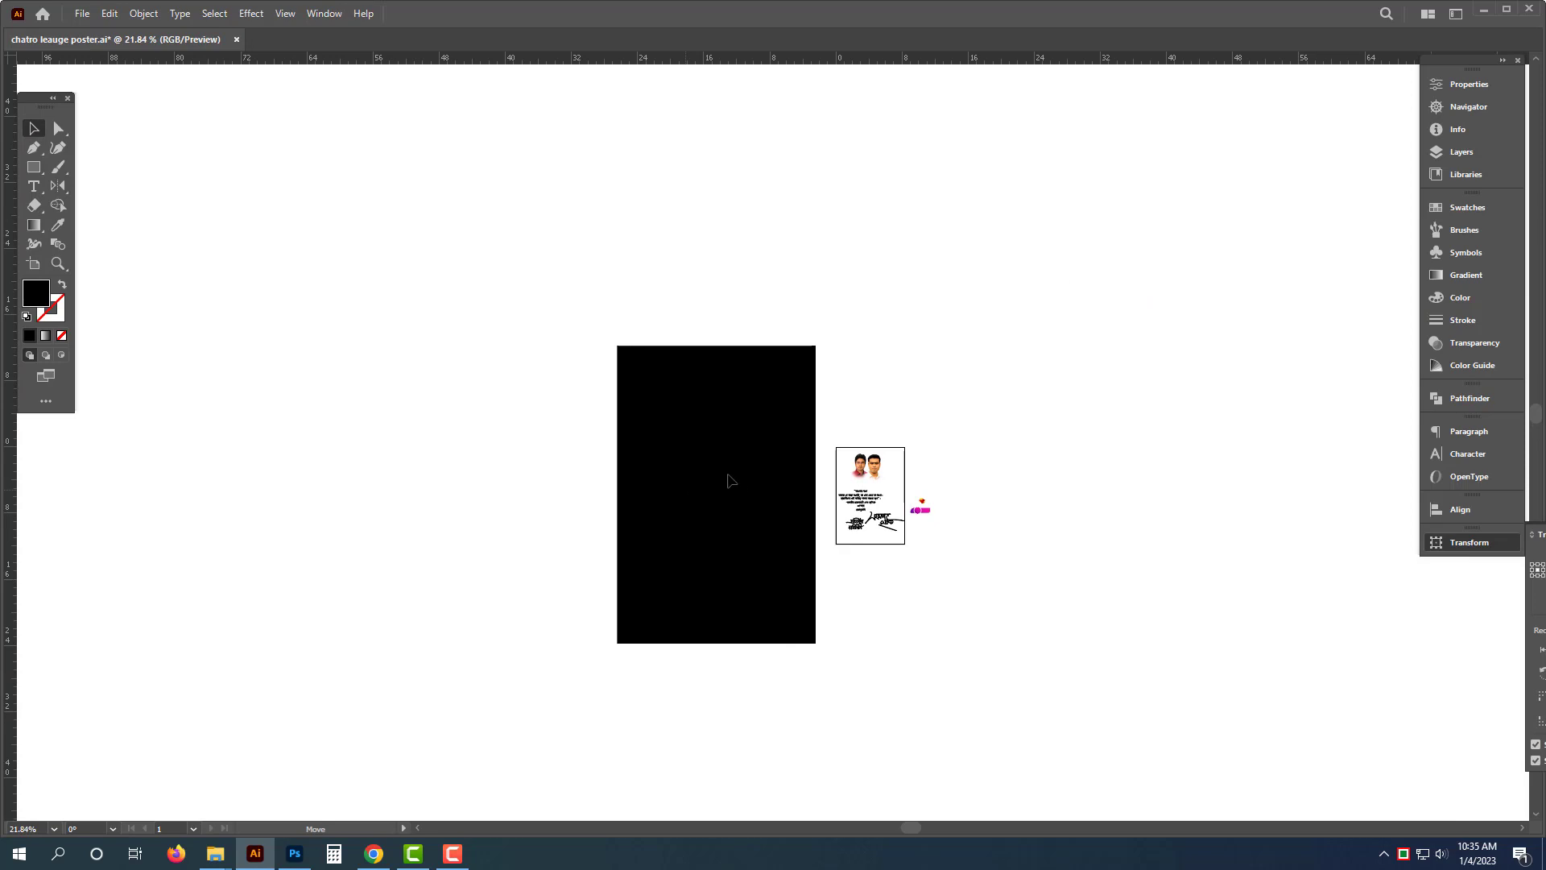
{"action": "scroll", "coordinate": [728, 480], "scroll_direction": "up", "scroll_amount": 3}
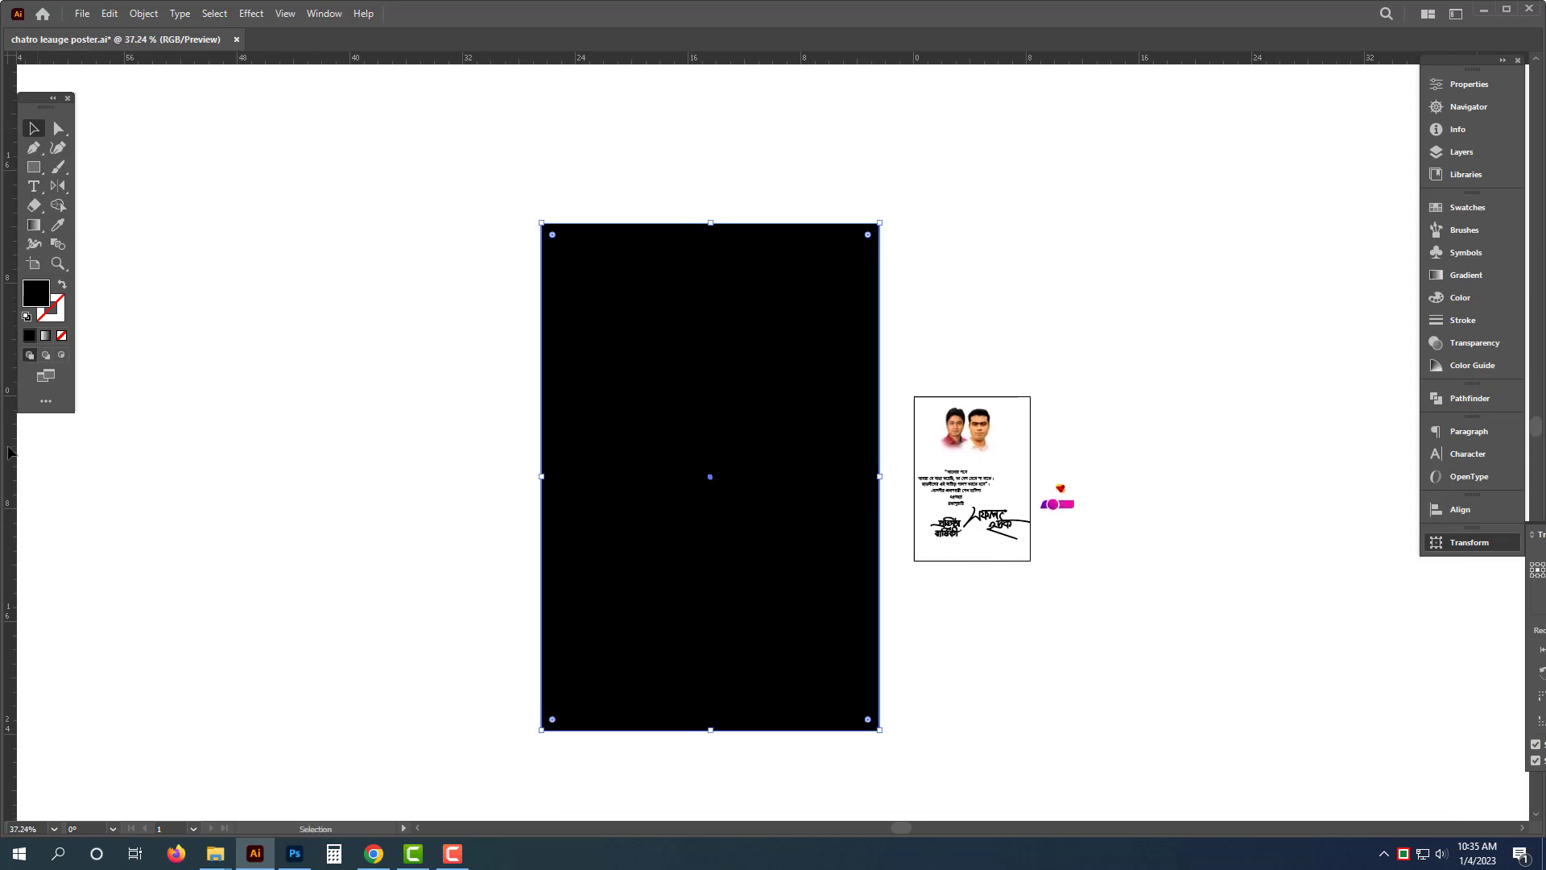
{"action": "left_click_drag", "start_coordinate": [9, 453], "coordinate": [697, 426]}
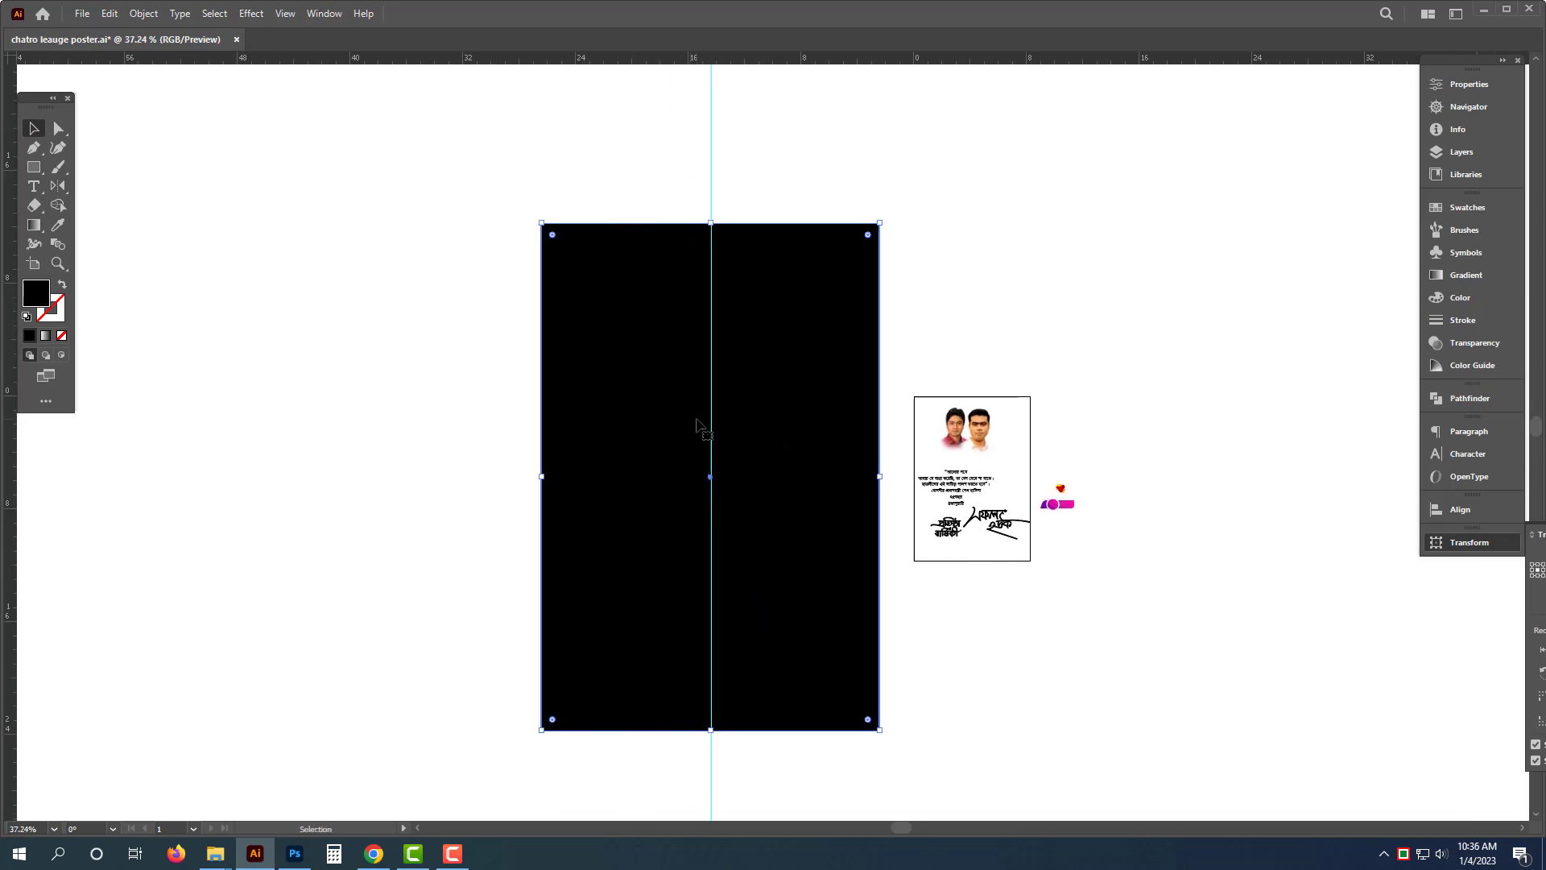
{"action": "key", "text": "i"}
{"action": "left_click", "coordinate": [887, 183]}
{"action": "key", "text": "ctrl+z"}
{"action": "key", "text": "v"}
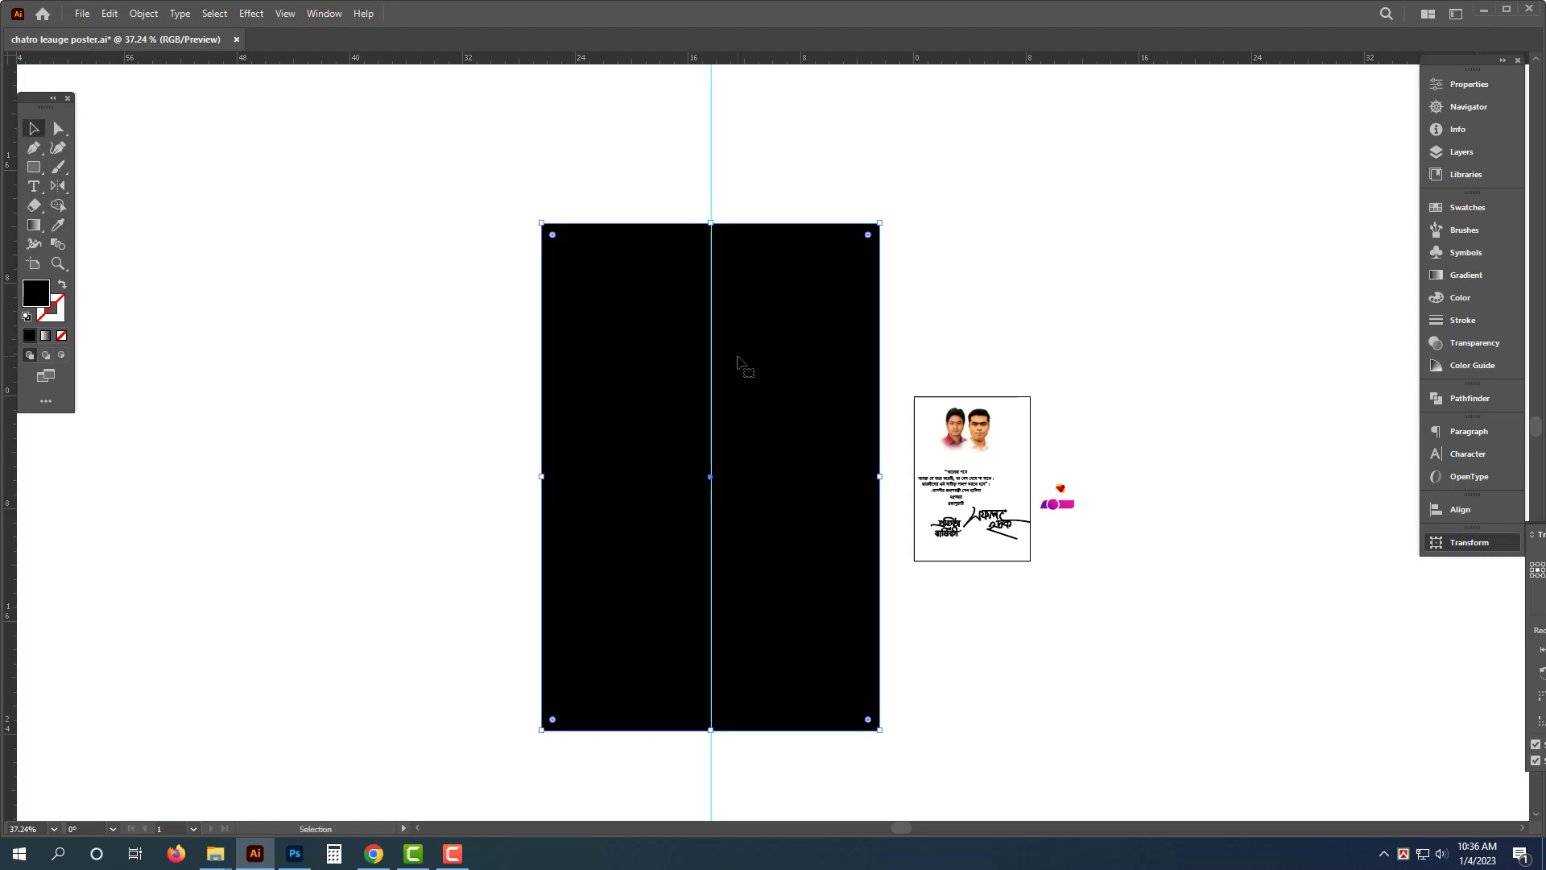
- Offset the rectangle's path by -0.5 and group the original with the offset copy
{"action": "key", "text": "alt+o"}
{"action": "key", "text": "p"}
{"action": "mouse_move", "coordinate": [319, 396]}
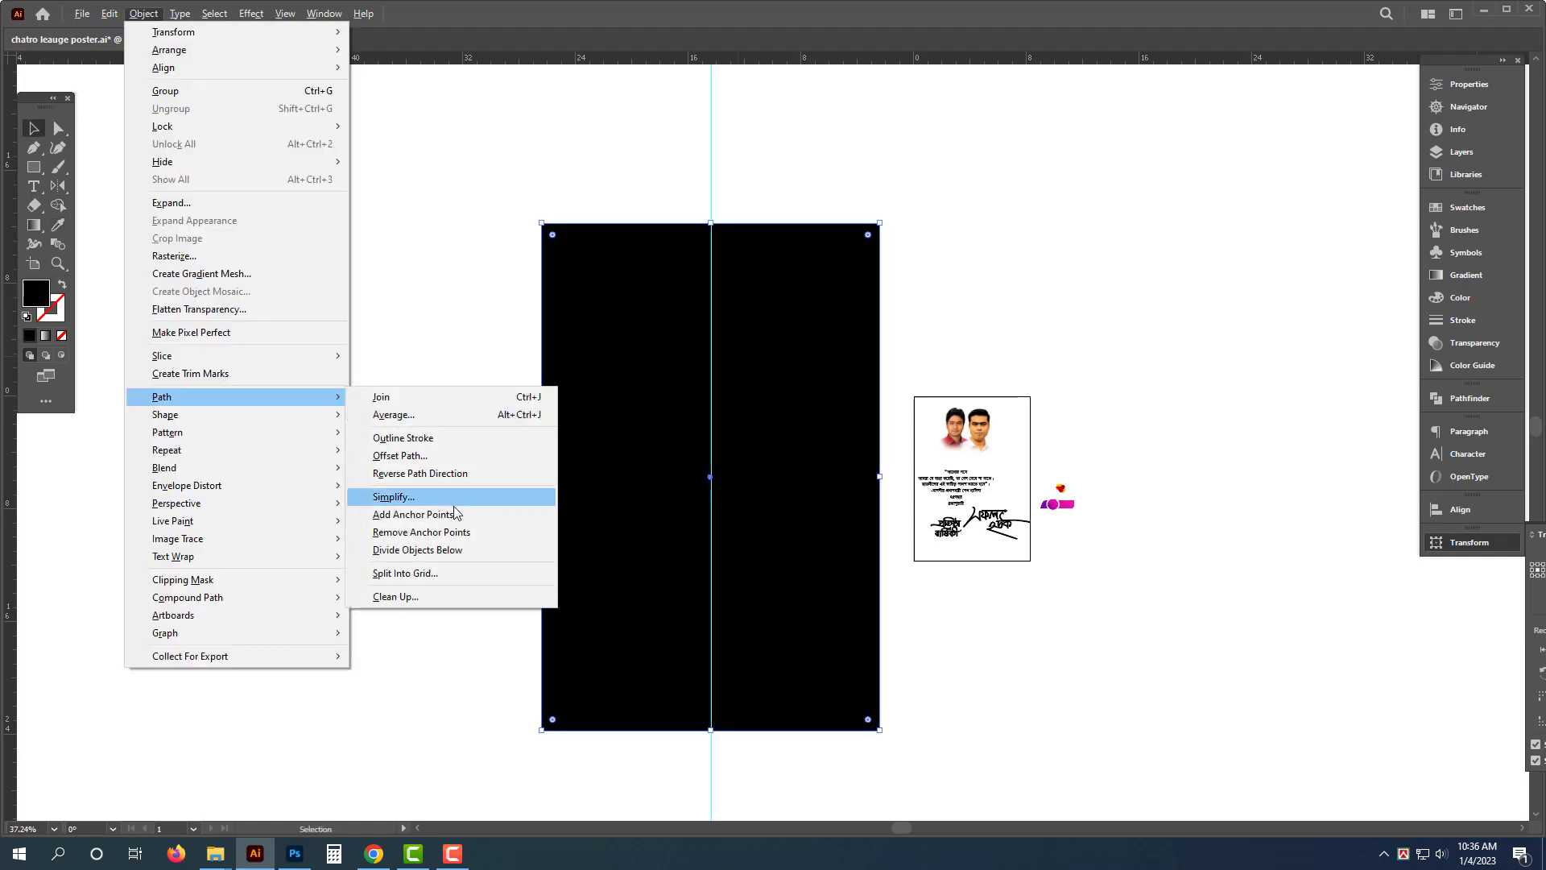
{"action": "left_click", "coordinate": [441, 460]}
{"action": "type", "text": "-."}
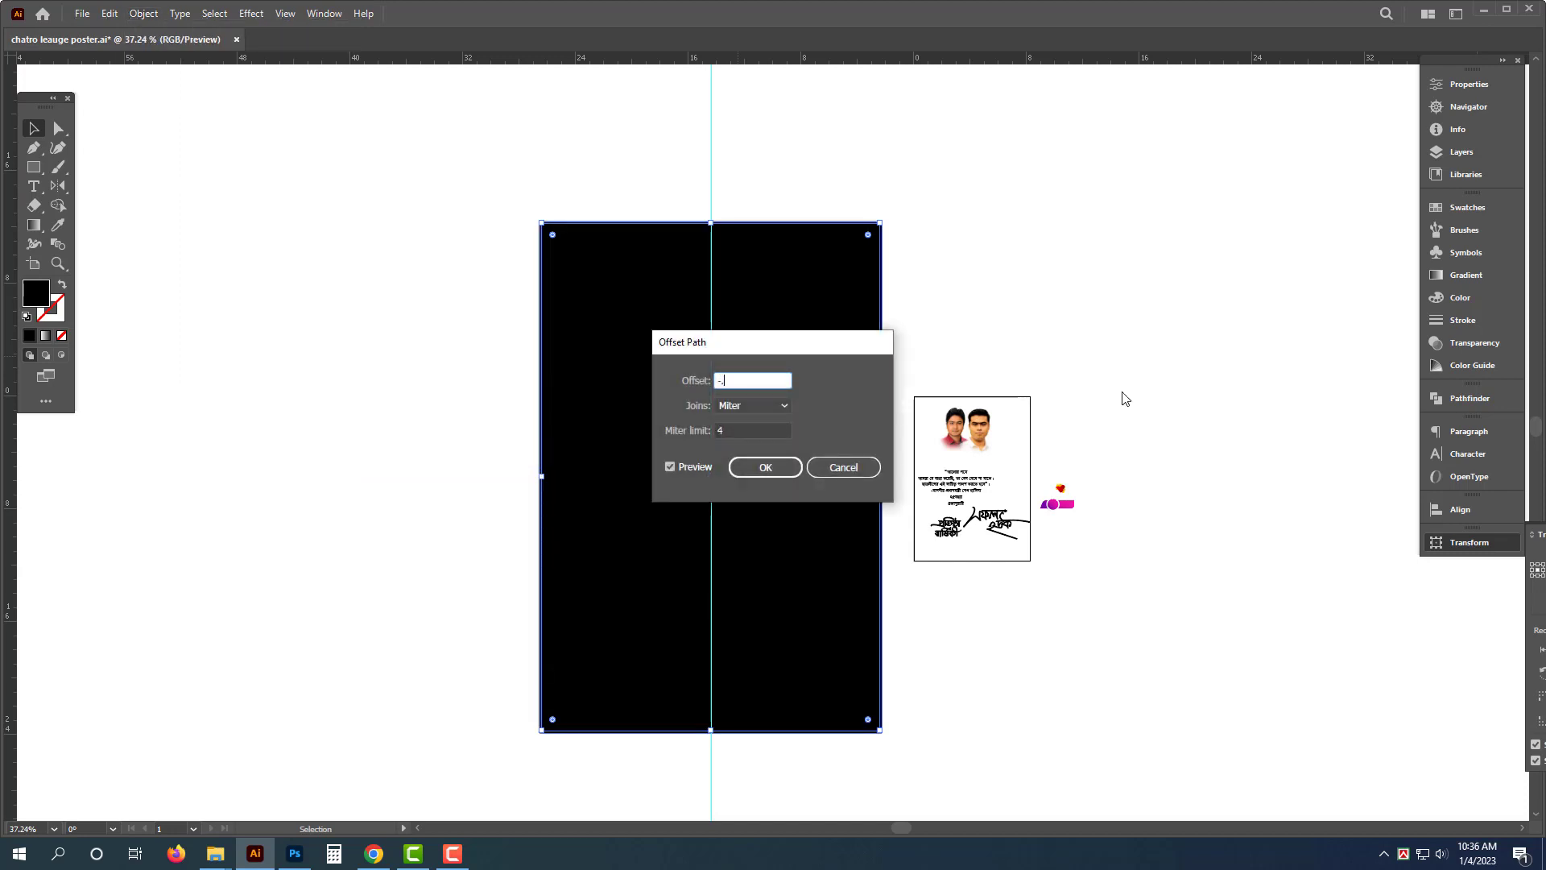
{"action": "type", "text": "5"}
{"action": "key", "text": "Tab"}
{"action": "key", "text": "Return"}
{"action": "key", "text": "ctrl+g"}
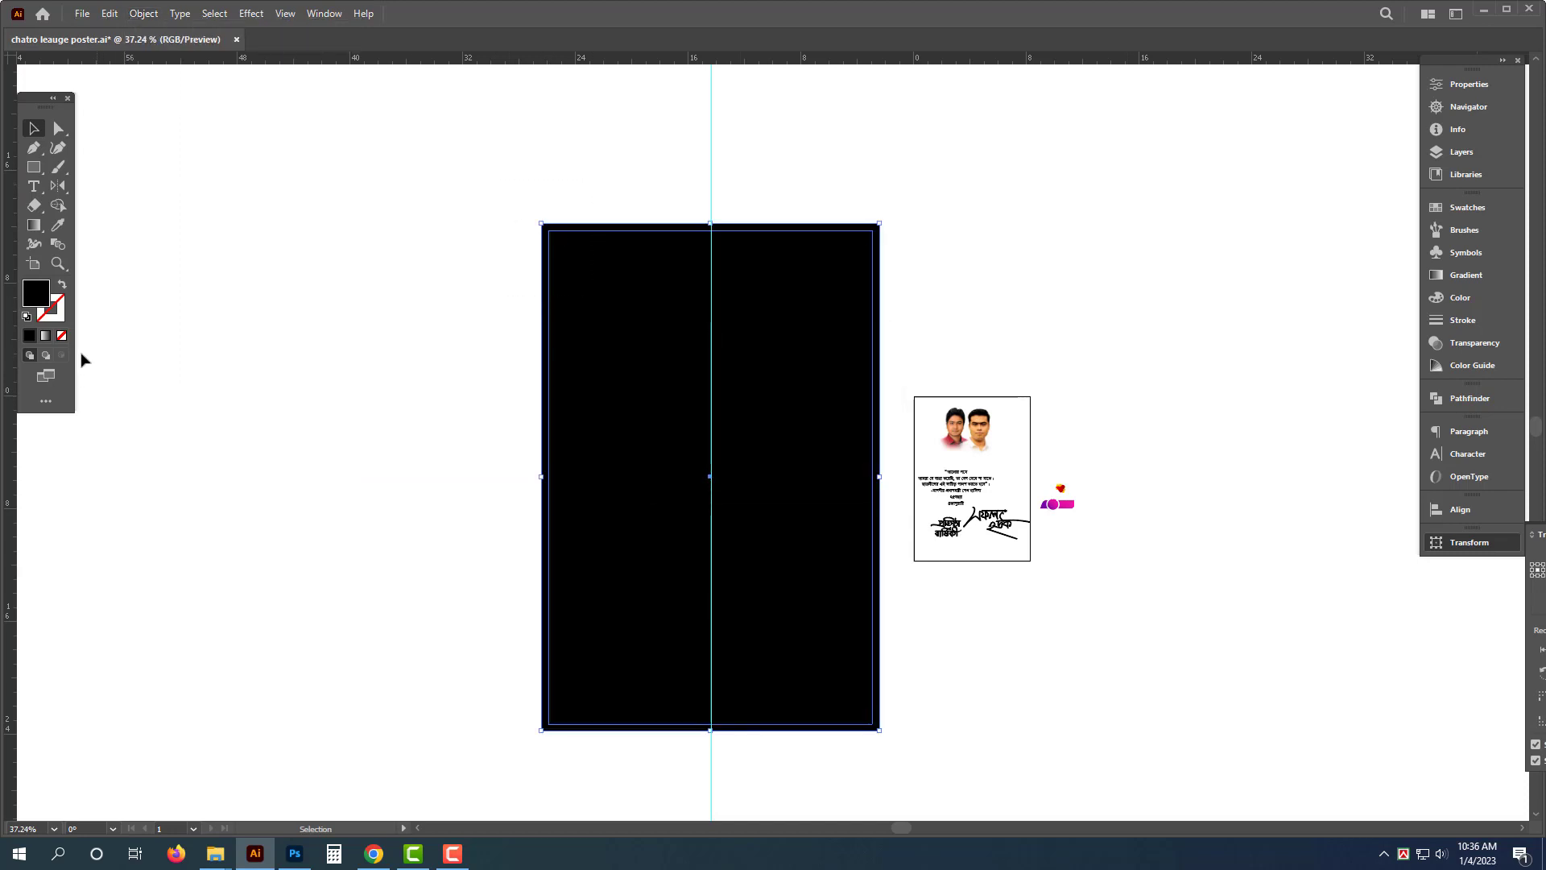
- Swap fill and stroke so the grouped rectangles become outlined frames
{"action": "left_click", "coordinate": [63, 285]}
{"action": "left_click", "coordinate": [757, 170]}
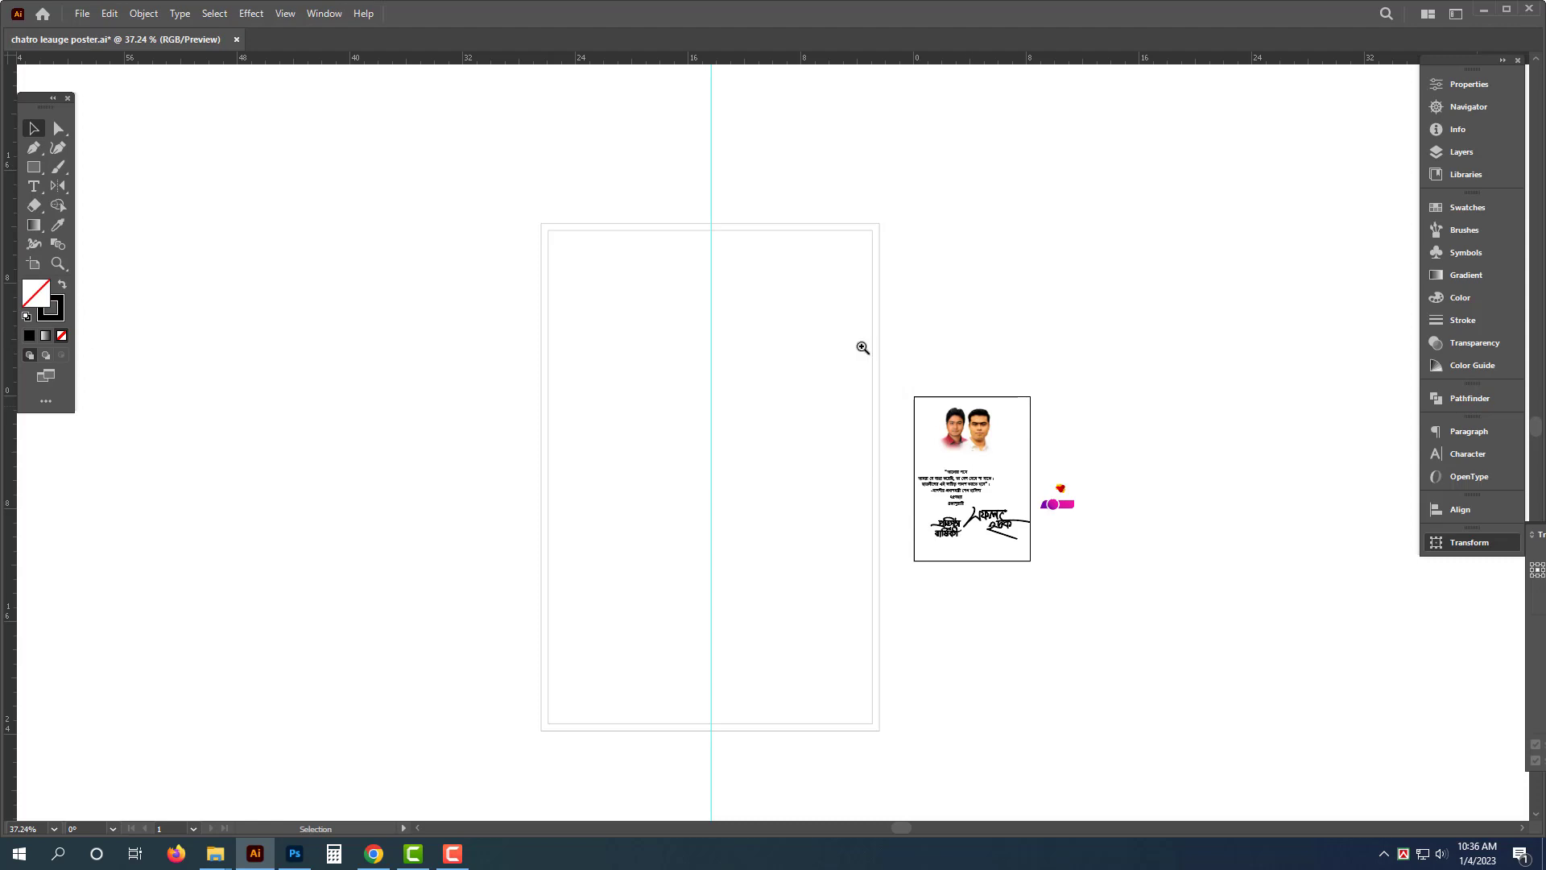
{"action": "left_click_drag", "start_coordinate": [862, 347], "coordinate": [915, 380]}
- Move the portrait photo from the old poster into the upper-left area of the new frame
{"action": "left_click", "coordinate": [1079, 523]}
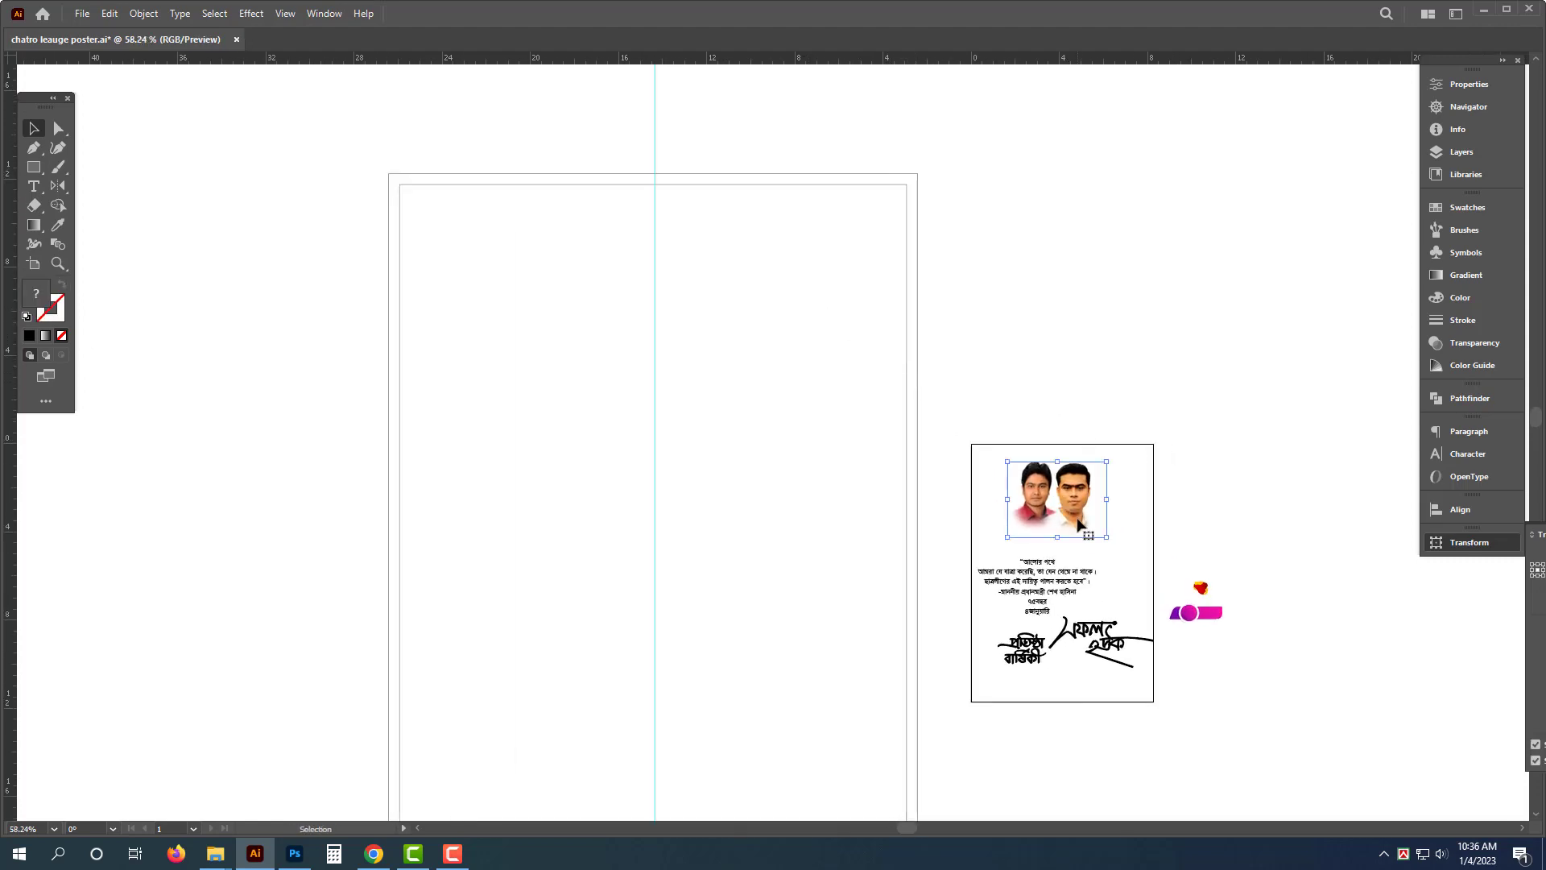
{"action": "left_click_drag", "start_coordinate": [1107, 501], "coordinate": [1158, 503]}
{"action": "left_click_drag", "start_coordinate": [1063, 547], "coordinate": [497, 484]}
{"action": "left_click", "coordinate": [960, 137]}
{"action": "left_click_drag", "start_coordinate": [782, 266], "coordinate": [719, 271]}
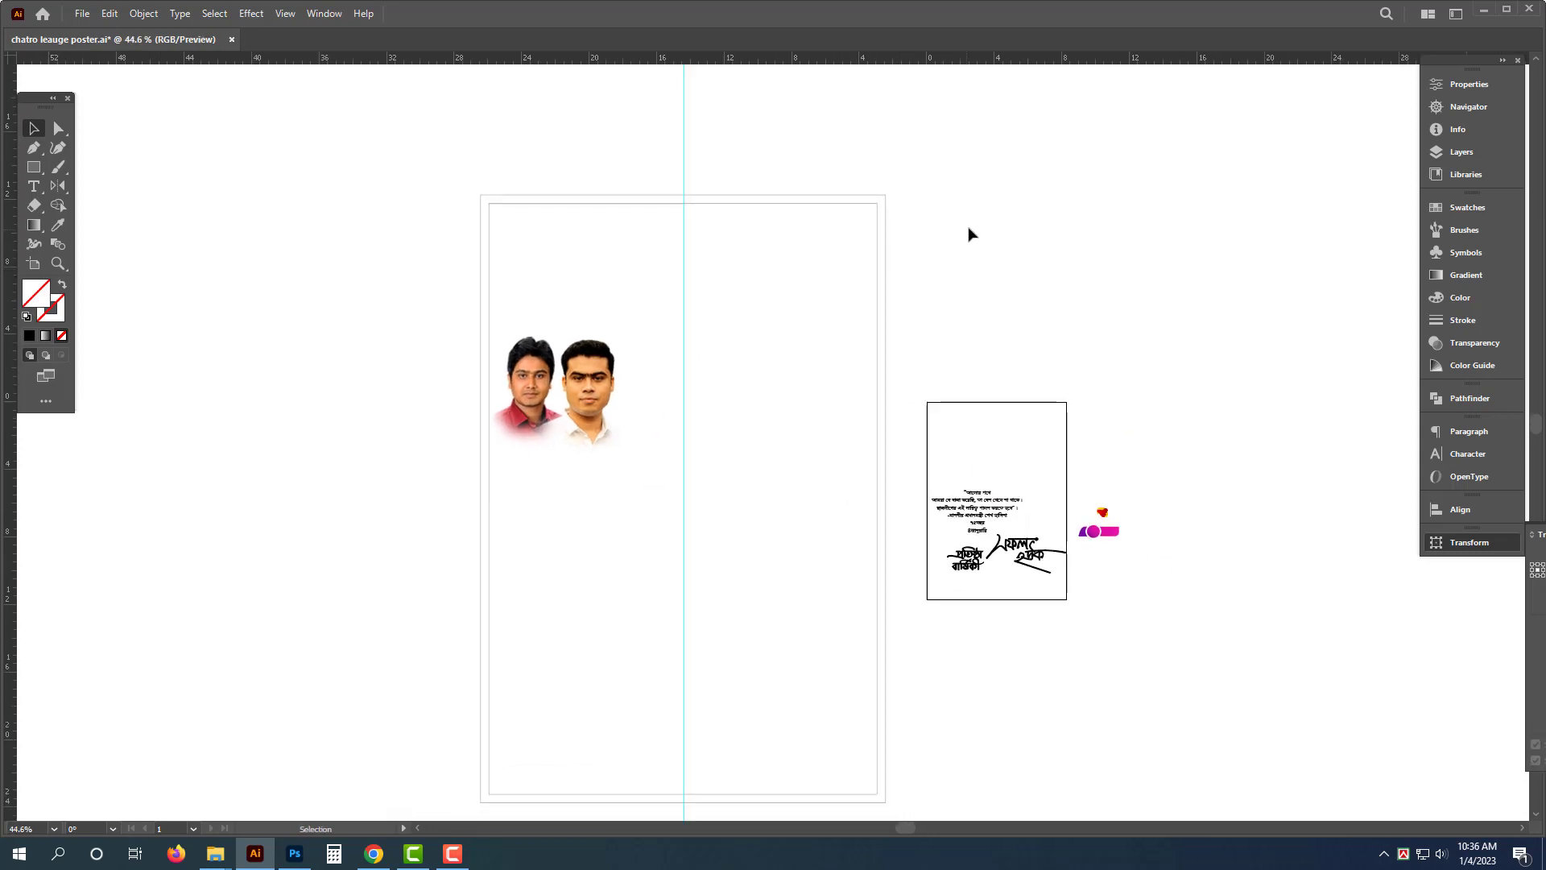
- Copy the outer frame, paste it in front, and resize it into a short strip along the top-right edge
{"action": "left_click", "coordinate": [885, 201]}
{"action": "key", "text": "ctrl+c"}
{"action": "left_click_drag", "start_coordinate": [973, 278], "coordinate": [950, 277]}
{"action": "left_click_drag", "start_coordinate": [950, 278], "coordinate": [915, 256]}
{"action": "key", "text": "ctrl+f"}
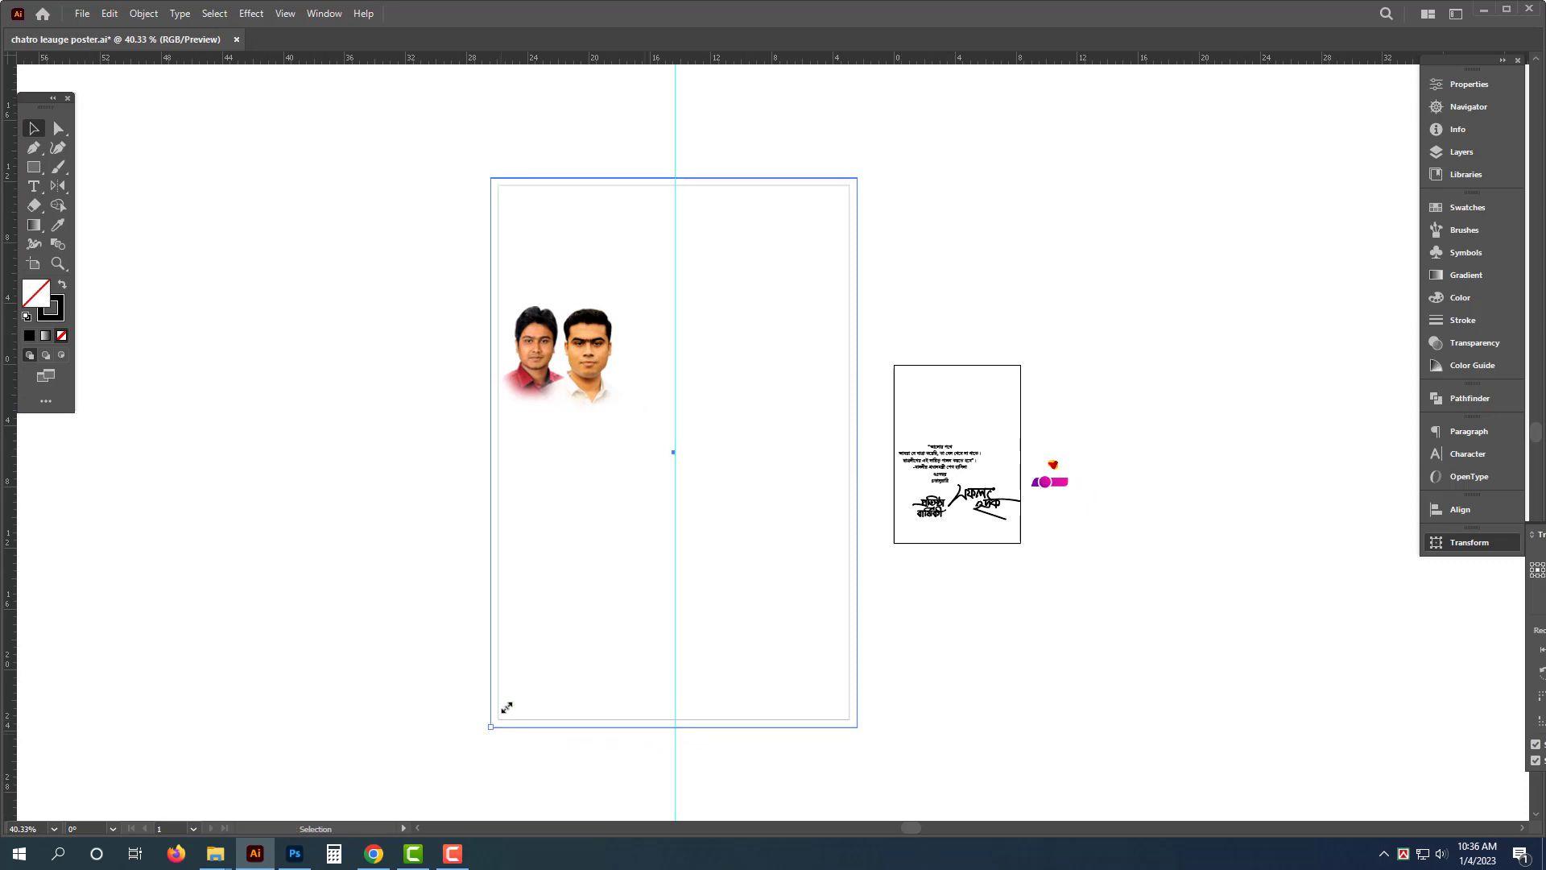
{"action": "left_click_drag", "start_coordinate": [506, 707], "coordinate": [735, 206]}
{"action": "left_click_drag", "start_coordinate": [804, 148], "coordinate": [911, 286]}
{"action": "left_click_drag", "start_coordinate": [787, 162], "coordinate": [946, 310]}
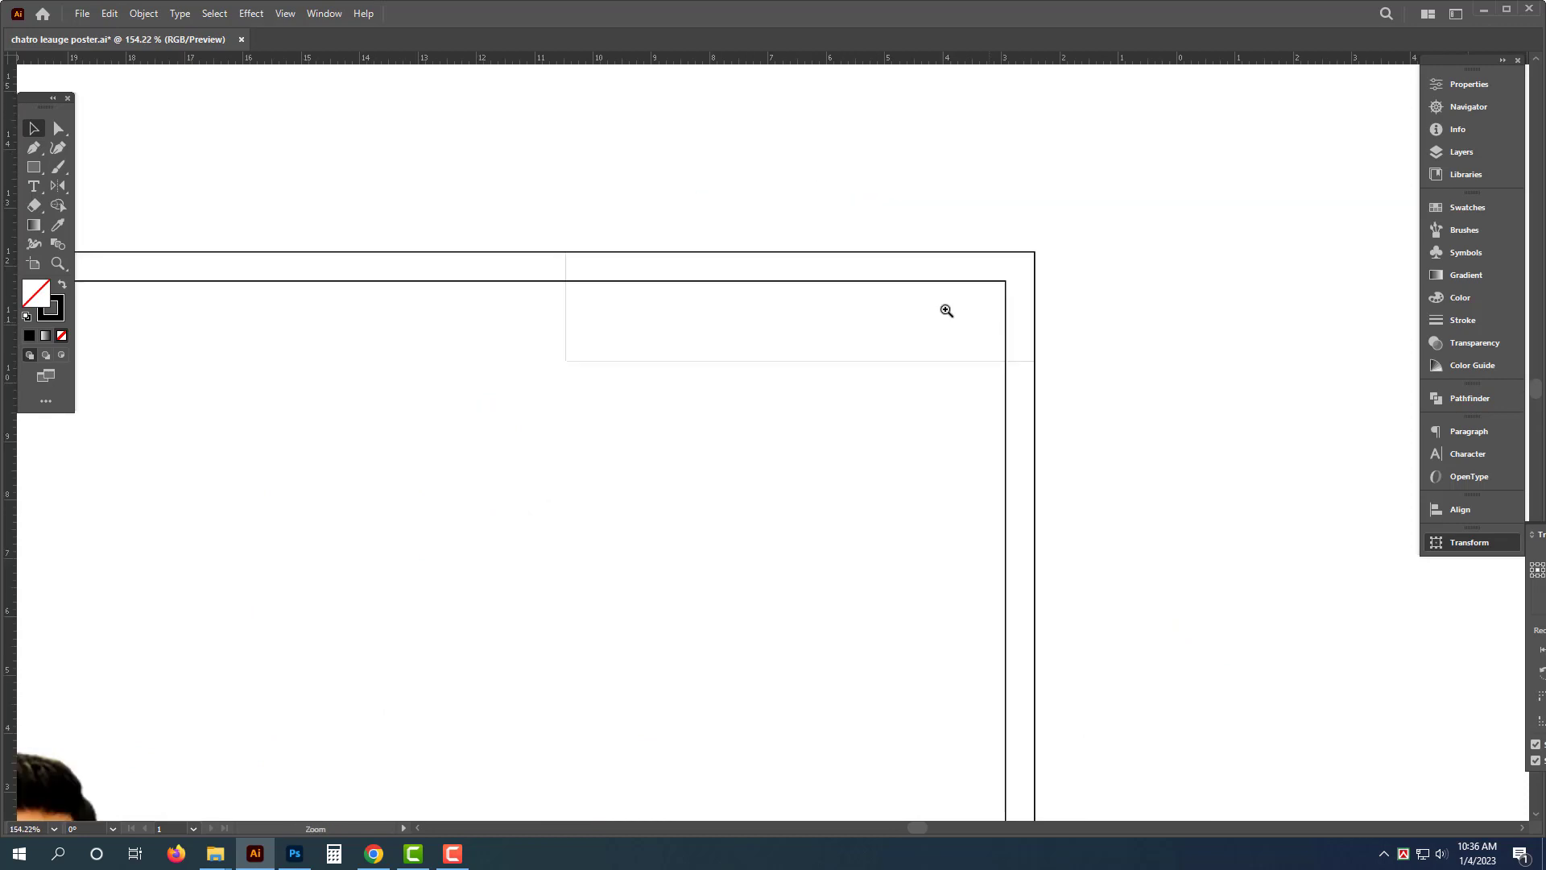
{"action": "left_click_drag", "start_coordinate": [805, 250], "coordinate": [801, 282]}
{"action": "key", "text": "ctrl"}
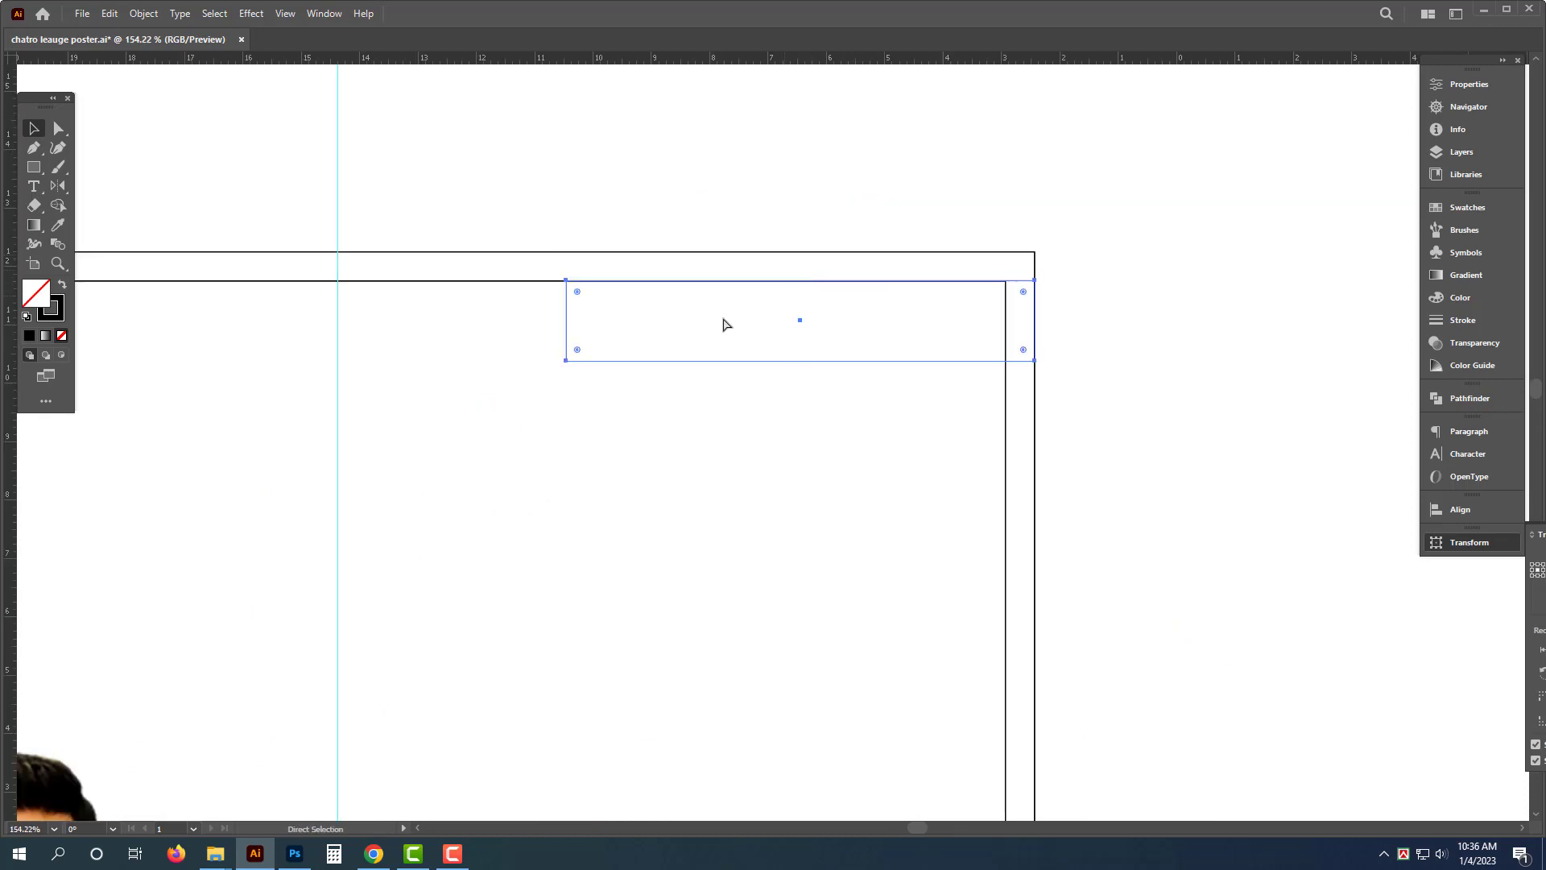
- Round the strip's lower-left corner and fill it with green, CMYK 100, 0, 100, 0
{"action": "left_click_drag", "start_coordinate": [579, 351], "coordinate": [755, 385]}
{"action": "left_click", "coordinate": [63, 287]}
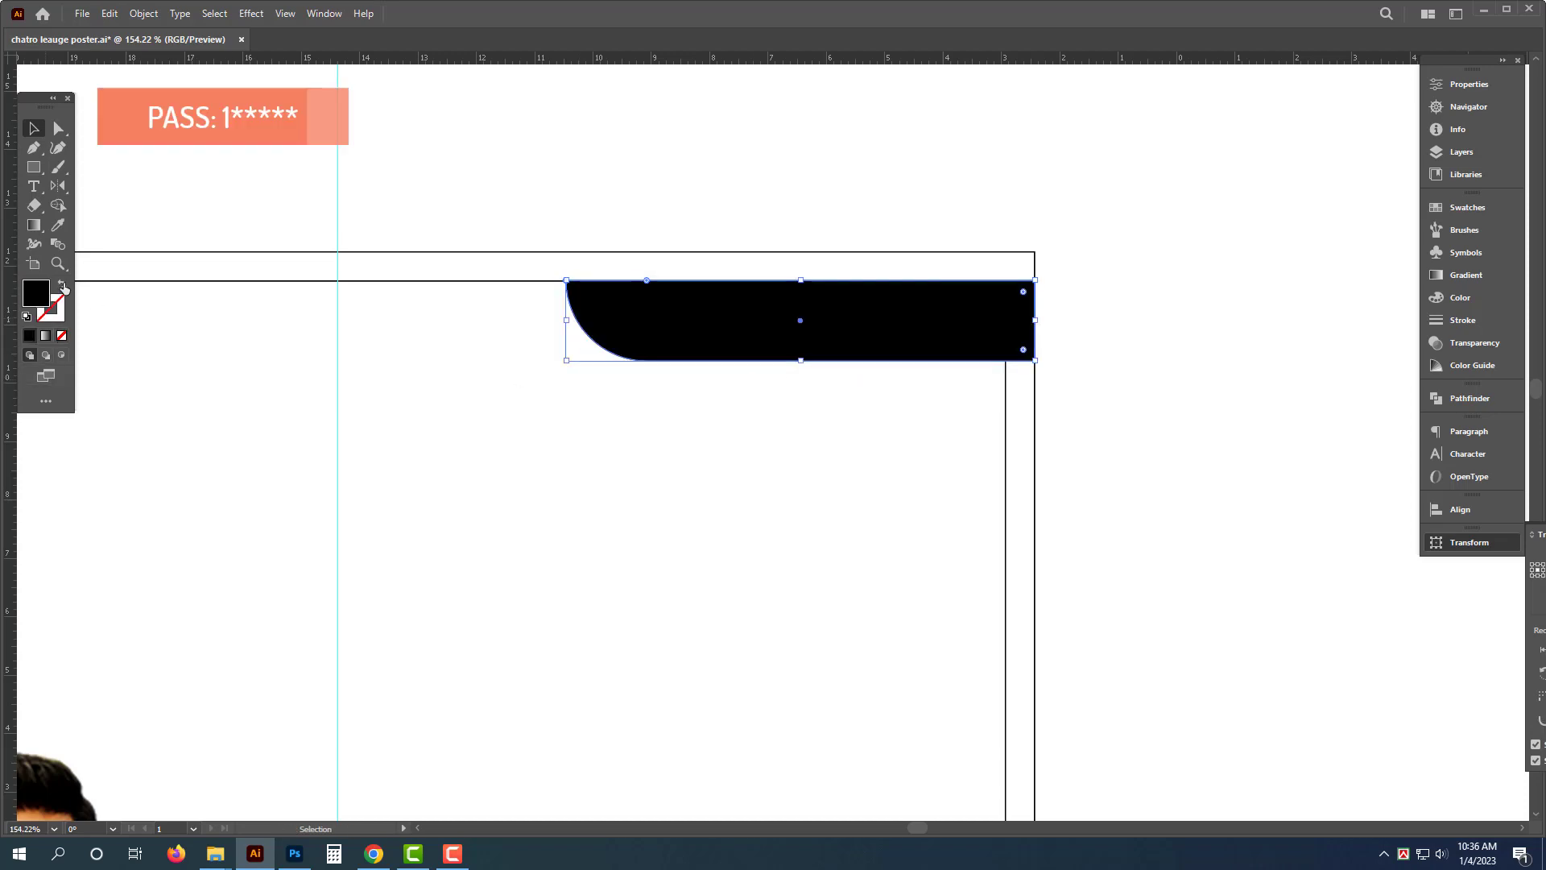
{"action": "left_click", "coordinate": [1460, 297]}
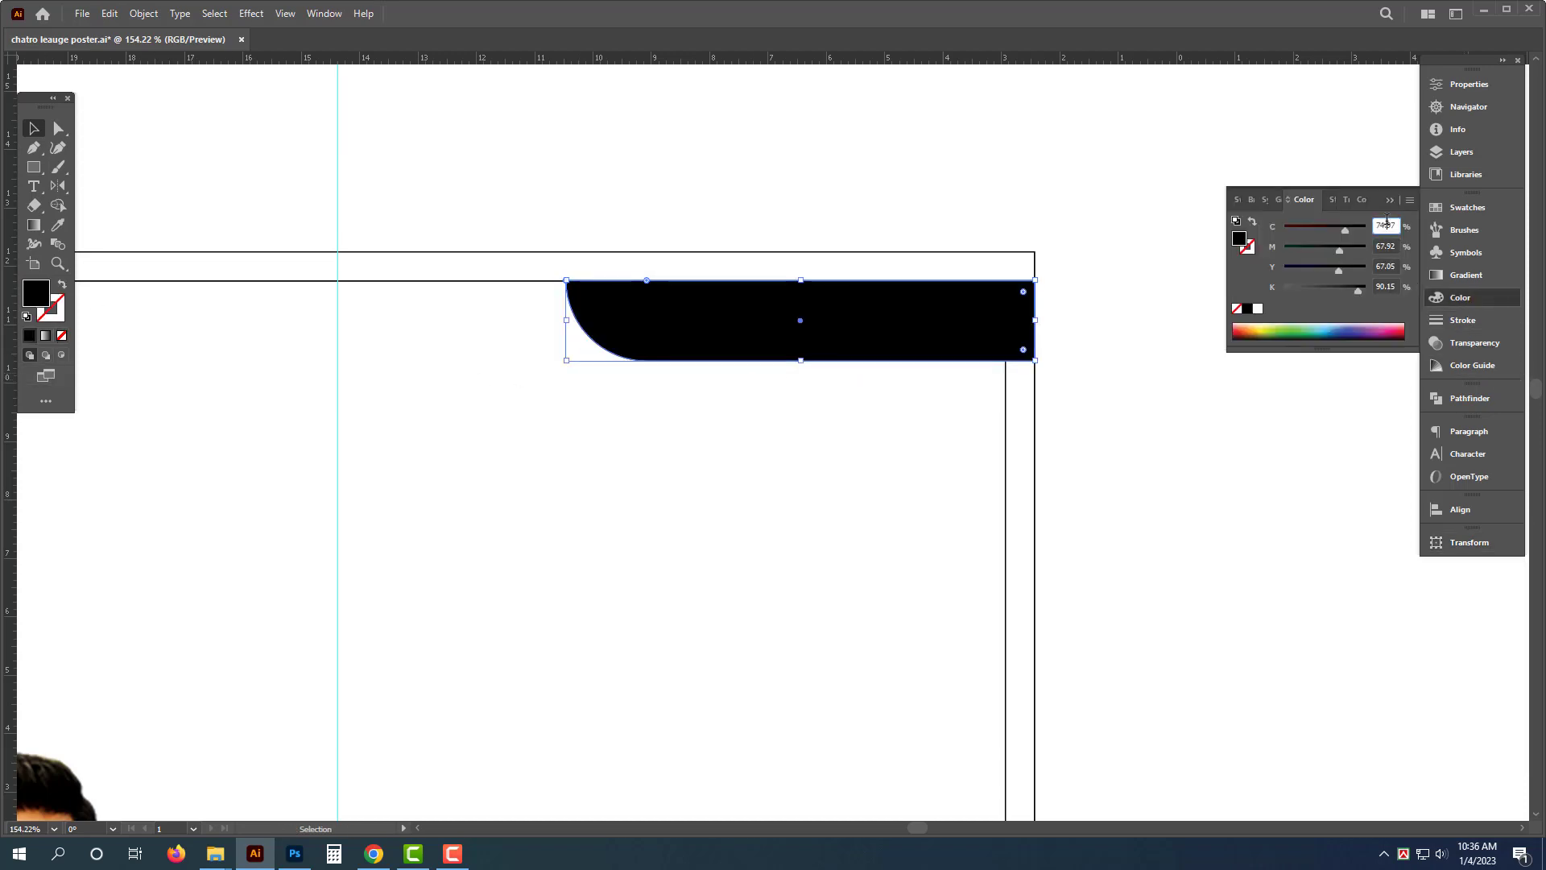
{"action": "type", "text": "100"}
{"action": "key", "text": "Tab"}
{"action": "type", "text": "0"}
{"action": "key", "text": "Tab"}
{"action": "type", "text": "100"}
{"action": "key", "text": "Tab"}
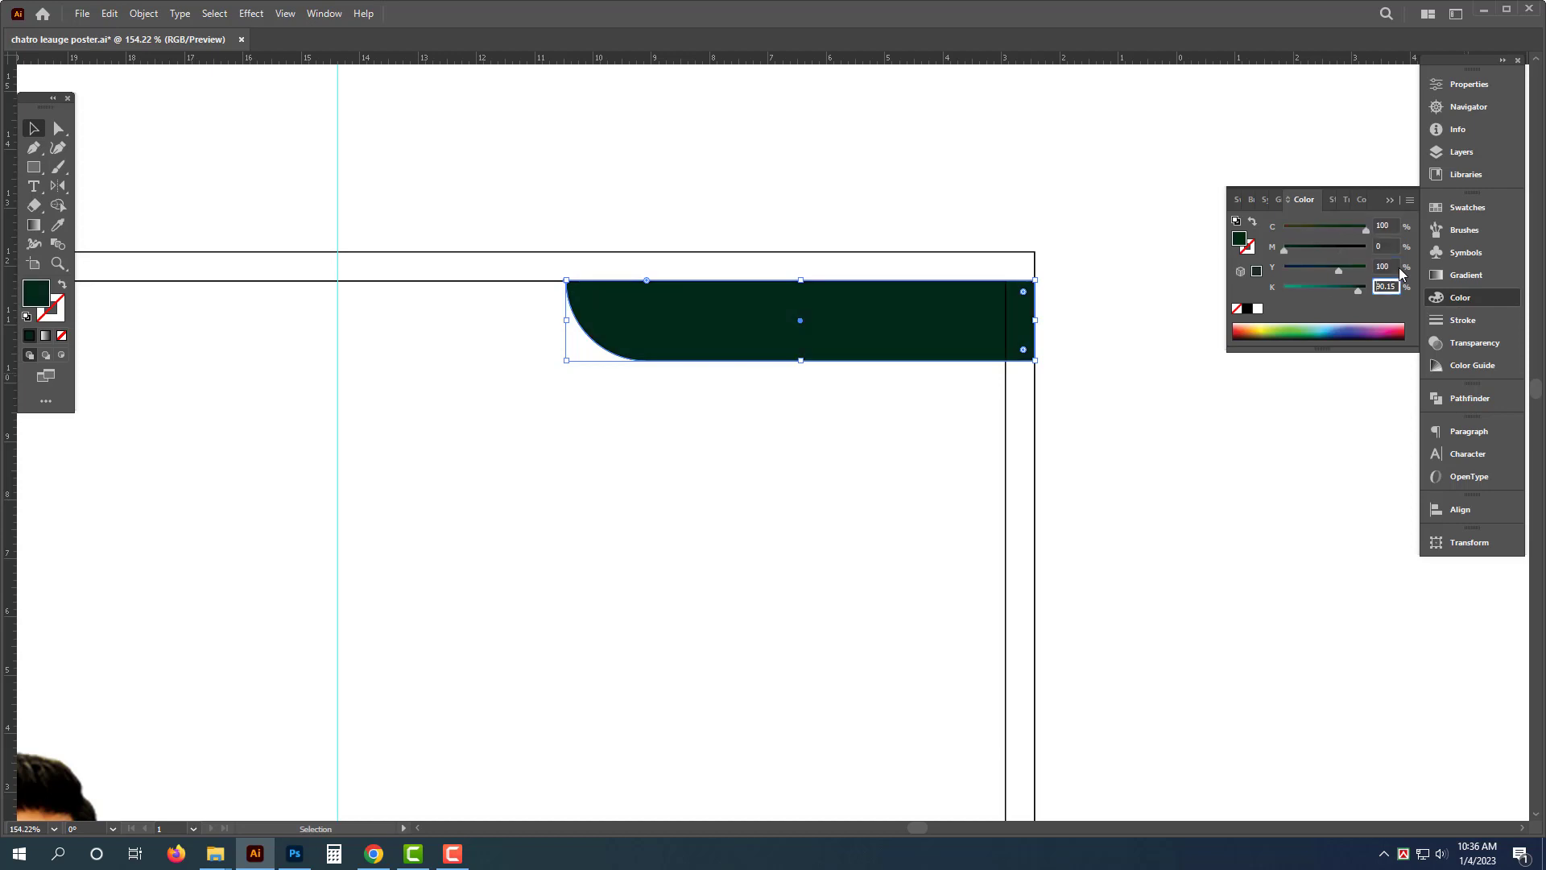
{"action": "type", "text": "0"}
{"action": "key", "text": "Return"}
- Duplicate the green strip just below the original and fill the copy with red
{"action": "left_click_drag", "start_coordinate": [880, 342], "coordinate": [859, 433]}
{"action": "left_click", "coordinate": [863, 335], "text": "shift"}
{"action": "left_click_drag", "start_coordinate": [567, 452], "coordinate": [648, 421]}
{"action": "left_click", "coordinate": [1118, 497]}
{"action": "left_click", "coordinate": [882, 415]}
{"action": "left_click", "coordinate": [1364, 248]}
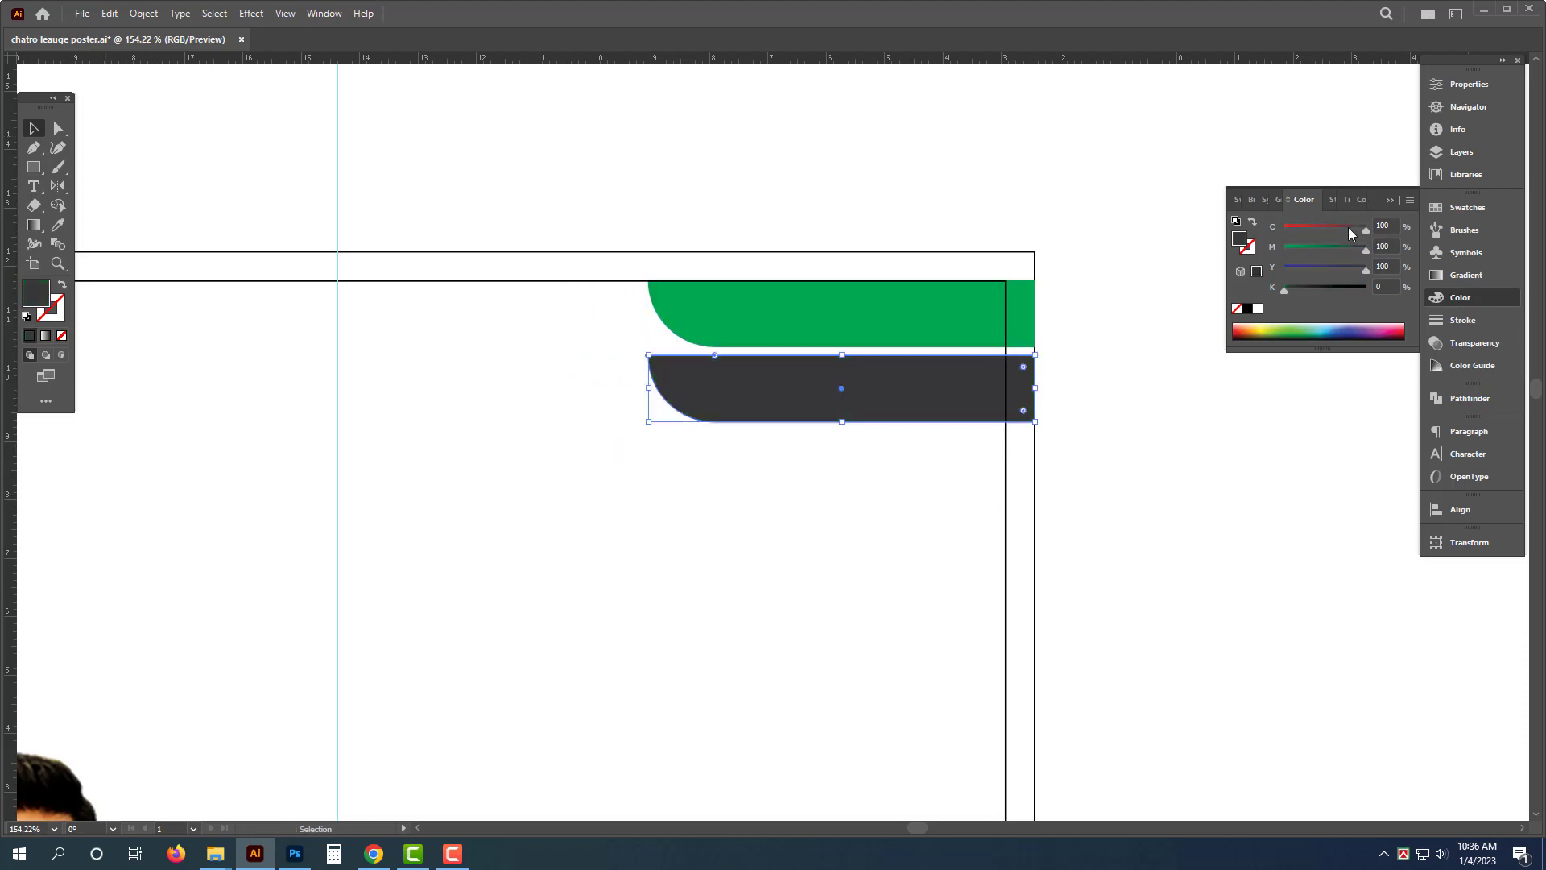
{"action": "left_click", "coordinate": [1284, 228]}
{"action": "left_click", "coordinate": [1017, 167]}
- Create a placeholder text object above the strips and apply the poster's Bengali text style with the Eyedropper
{"action": "key", "text": "t"}
{"action": "left_click", "coordinate": [762, 194]}
{"action": "key", "text": "Escape"}
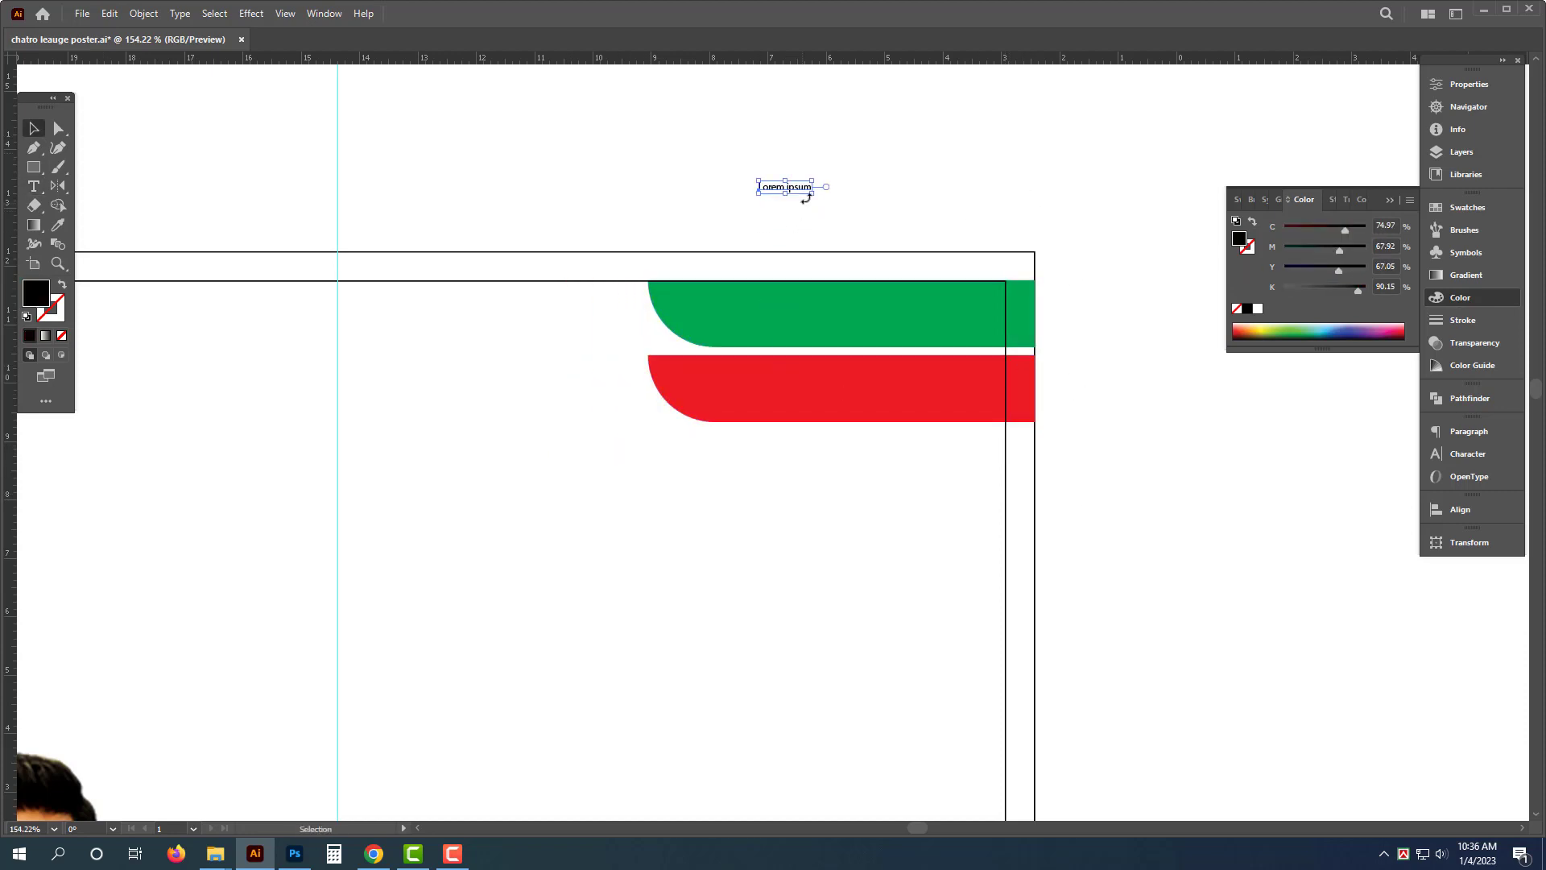
{"action": "left_click_drag", "start_coordinate": [812, 195], "coordinate": [884, 220]}
{"action": "left_click_drag", "start_coordinate": [752, 223], "coordinate": [556, 227]}
{"action": "left_click_drag", "start_coordinate": [1073, 416], "coordinate": [884, 358]}
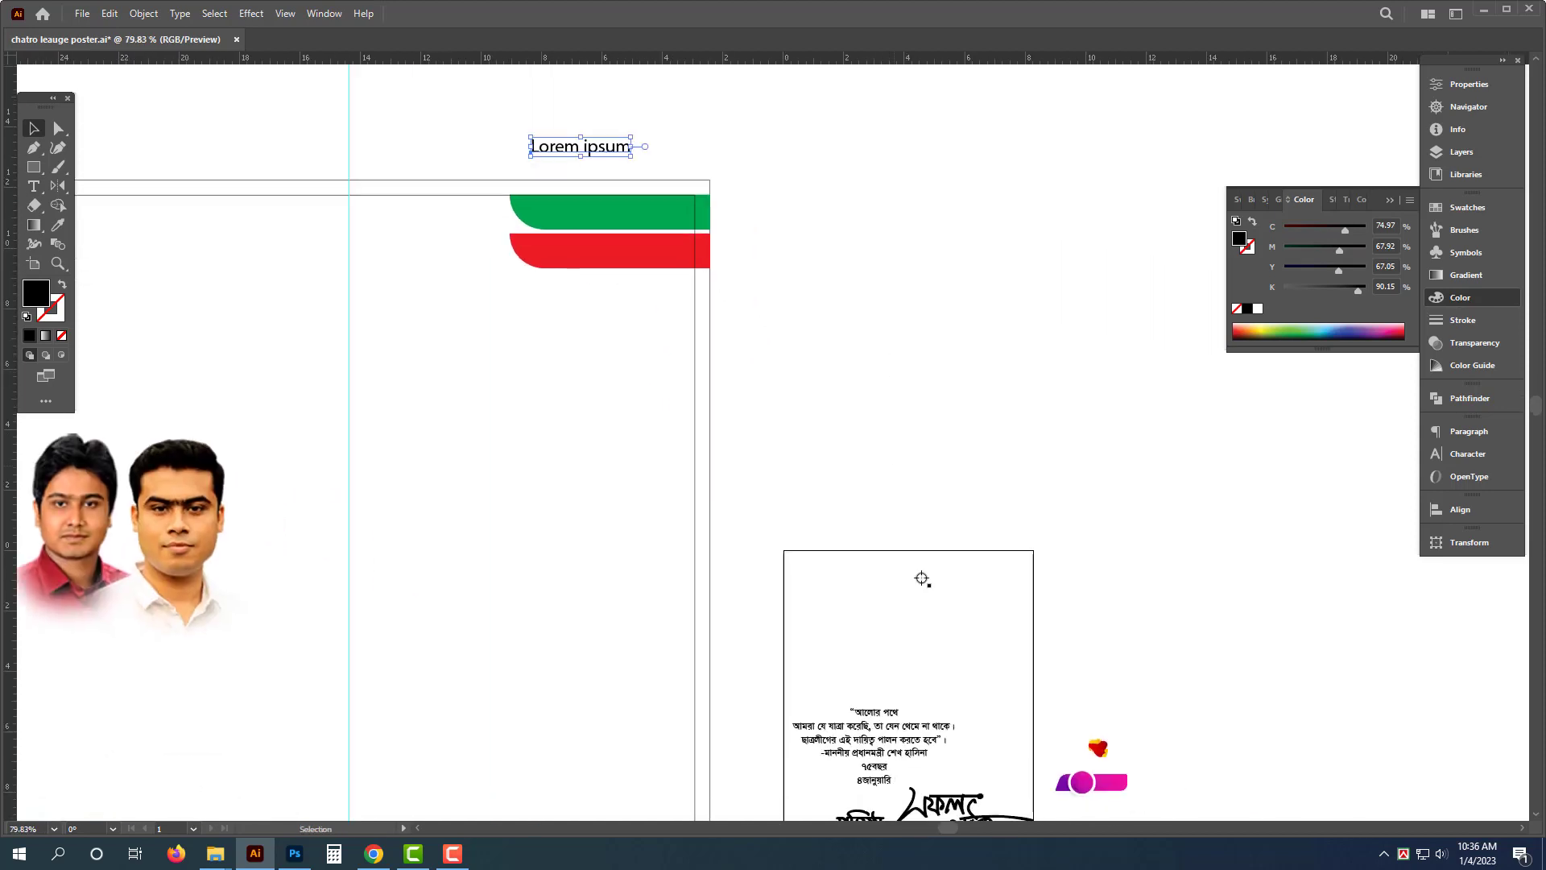
{"action": "key", "text": "i"}
{"action": "left_click", "coordinate": [883, 724]}
{"action": "key", "text": "v"}
- Replace the placeholder text with জয় বাংলা
{"action": "left_click_drag", "start_coordinate": [519, 129], "coordinate": [710, 240]}
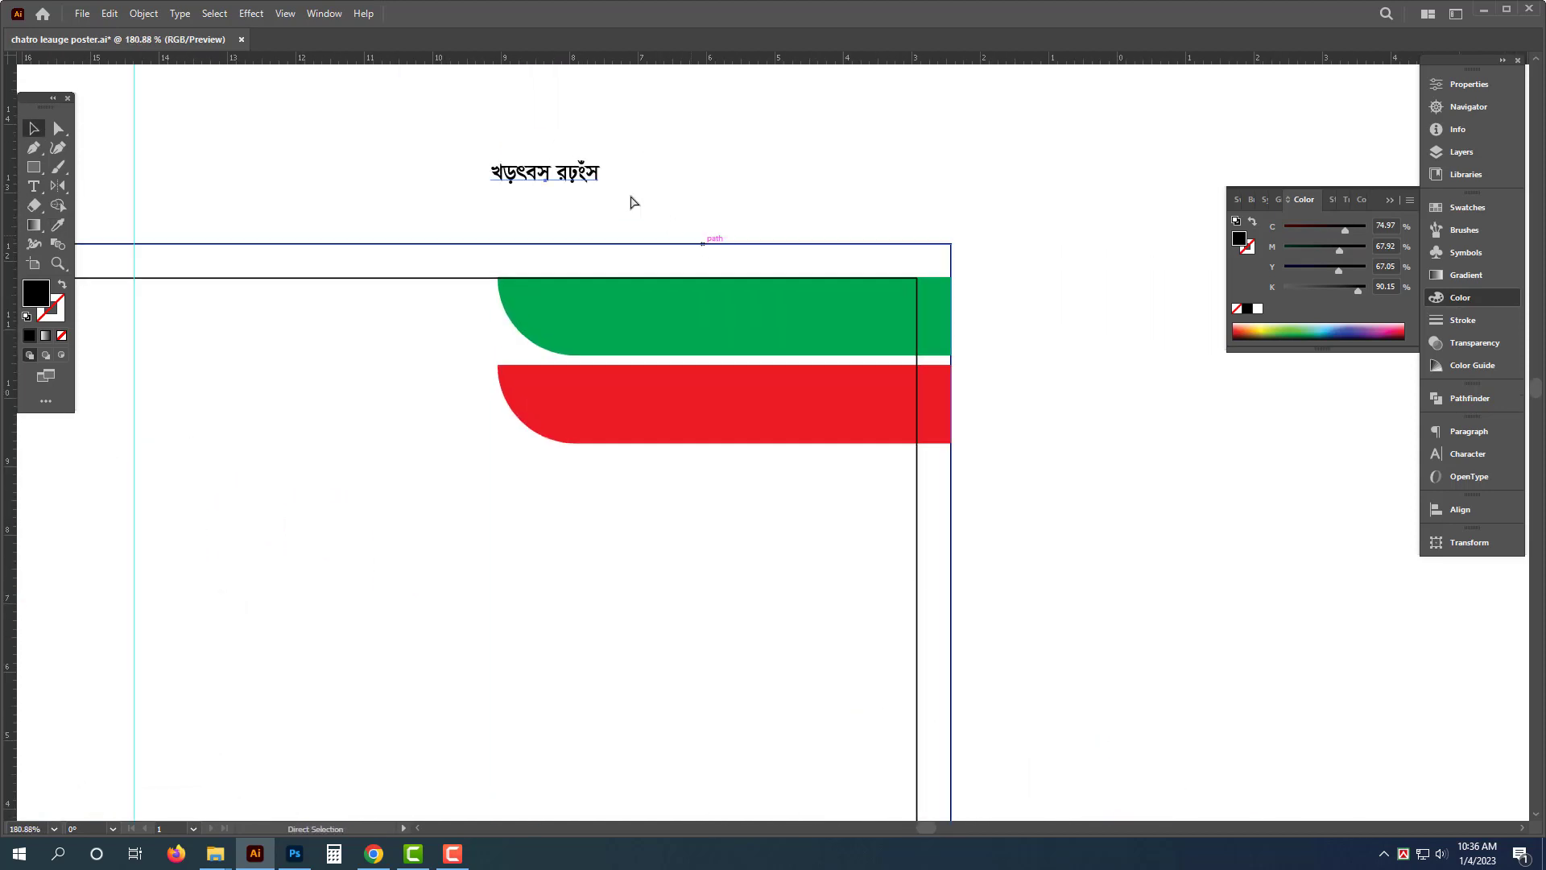
{"action": "double_click", "coordinate": [588, 182]}
{"action": "key", "text": "ctrl+a"}
{"action": "type", "text": "জয় "}
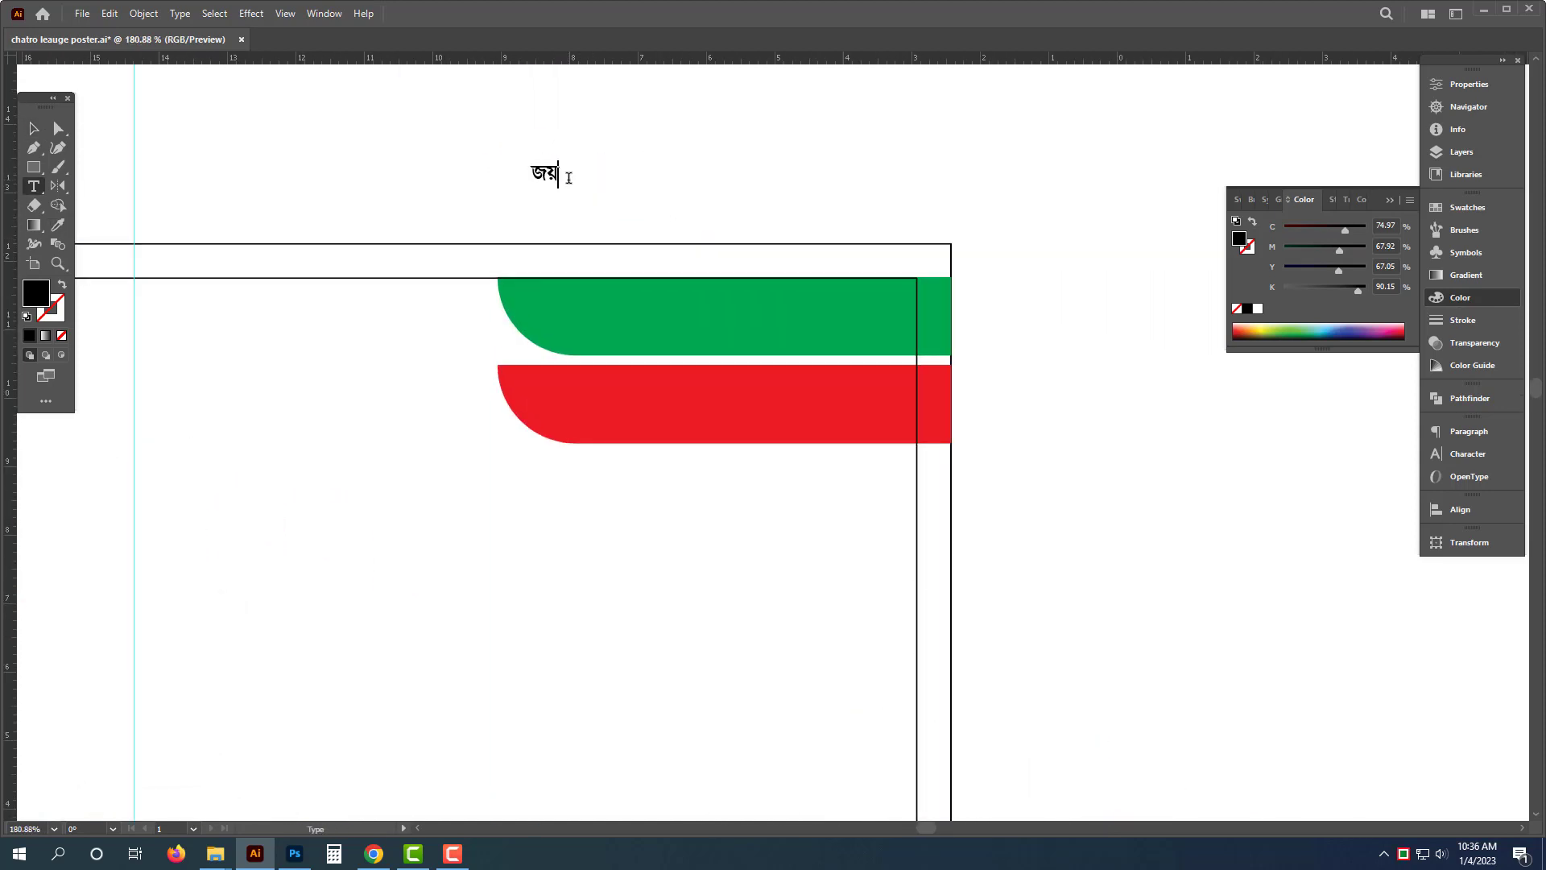
{"action": "type", "text": "বাংলা"}
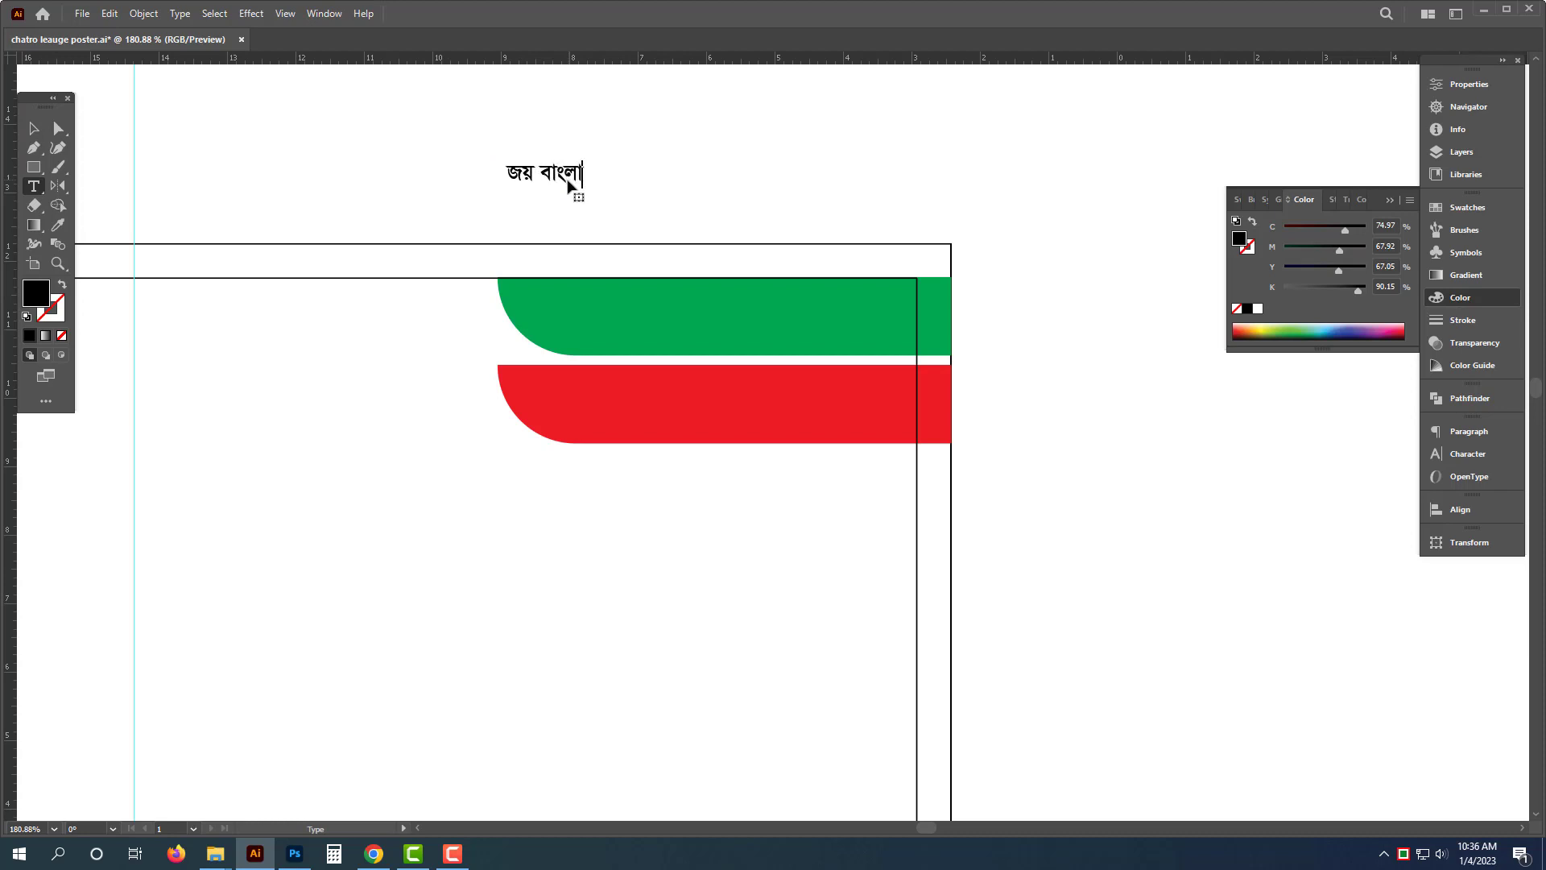
{"action": "key", "text": "Escape"}
- Enlarge the জয় বাংলা text onto the green strip and shorten both strips from their left ends
{"action": "left_click_drag", "start_coordinate": [588, 192], "coordinate": [664, 218]}
{"action": "left_click_drag", "start_coordinate": [620, 177], "coordinate": [869, 301]}
{"action": "left_click_drag", "start_coordinate": [757, 342], "coordinate": [706, 361]}
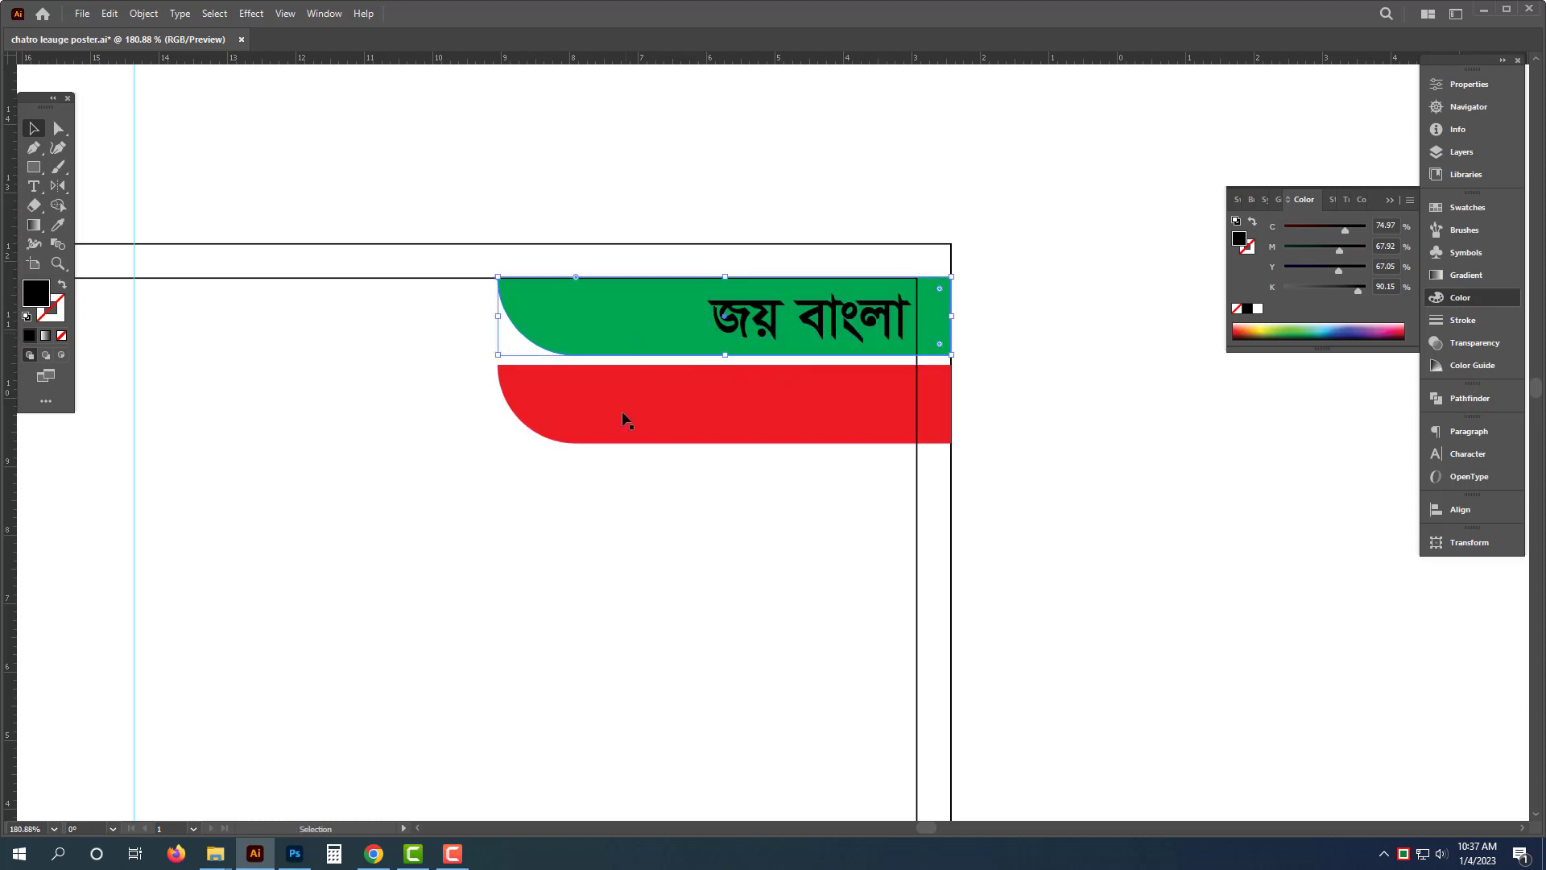
{"action": "left_click", "coordinate": [625, 417]}
{"action": "left_click_drag", "start_coordinate": [497, 365], "coordinate": [669, 376]}
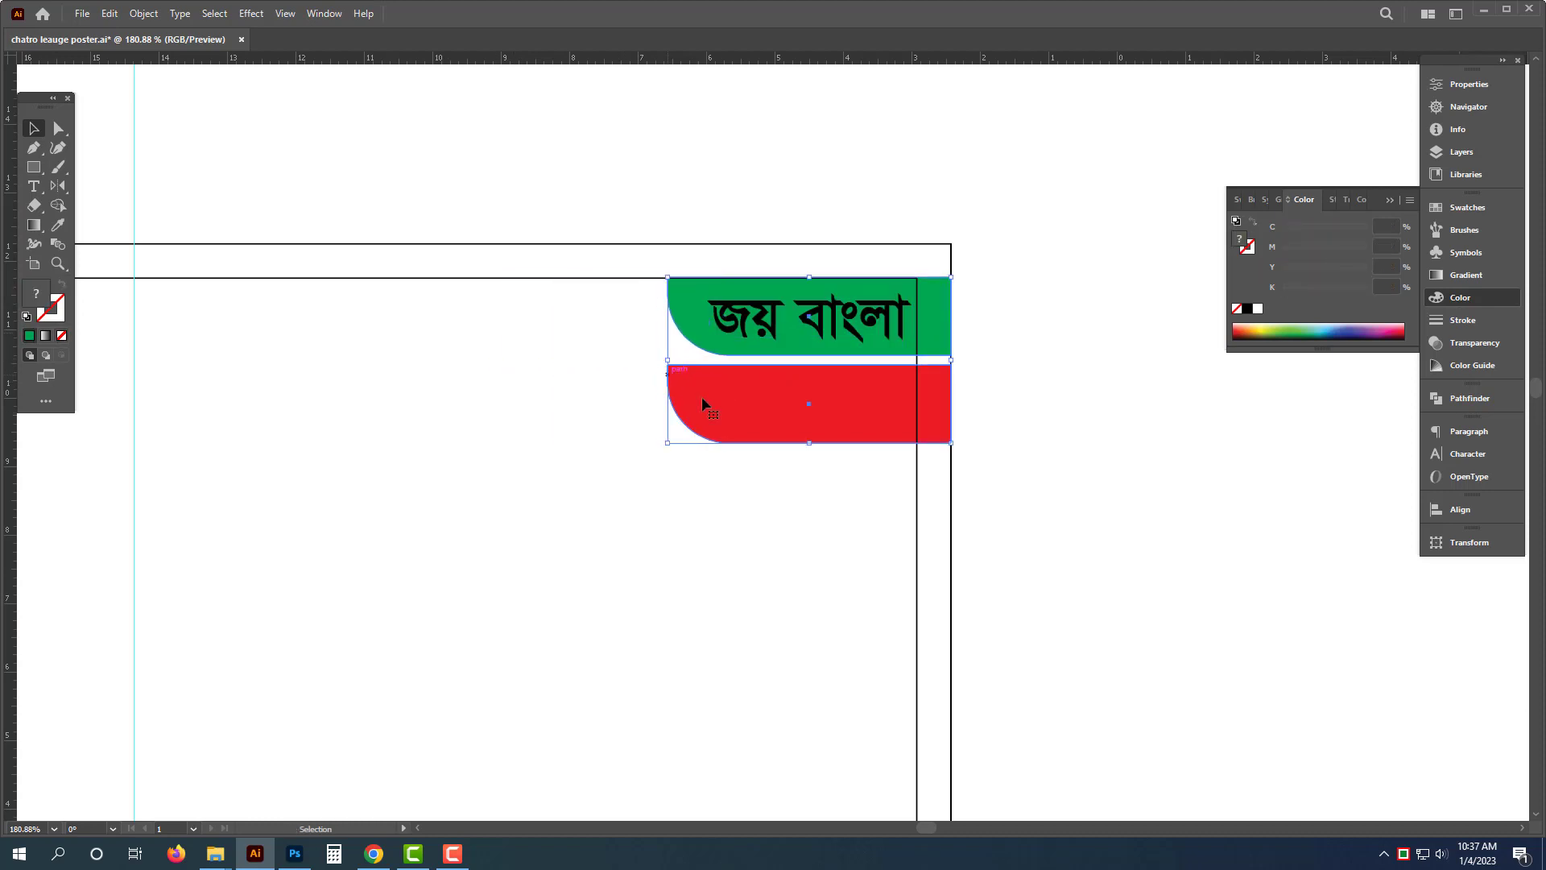
- Try to adjust the strips' right-edge anchor points, then undo the changes
{"action": "key", "text": "a"}
{"action": "left_click_drag", "start_coordinate": [939, 344], "coordinate": [934, 348]}
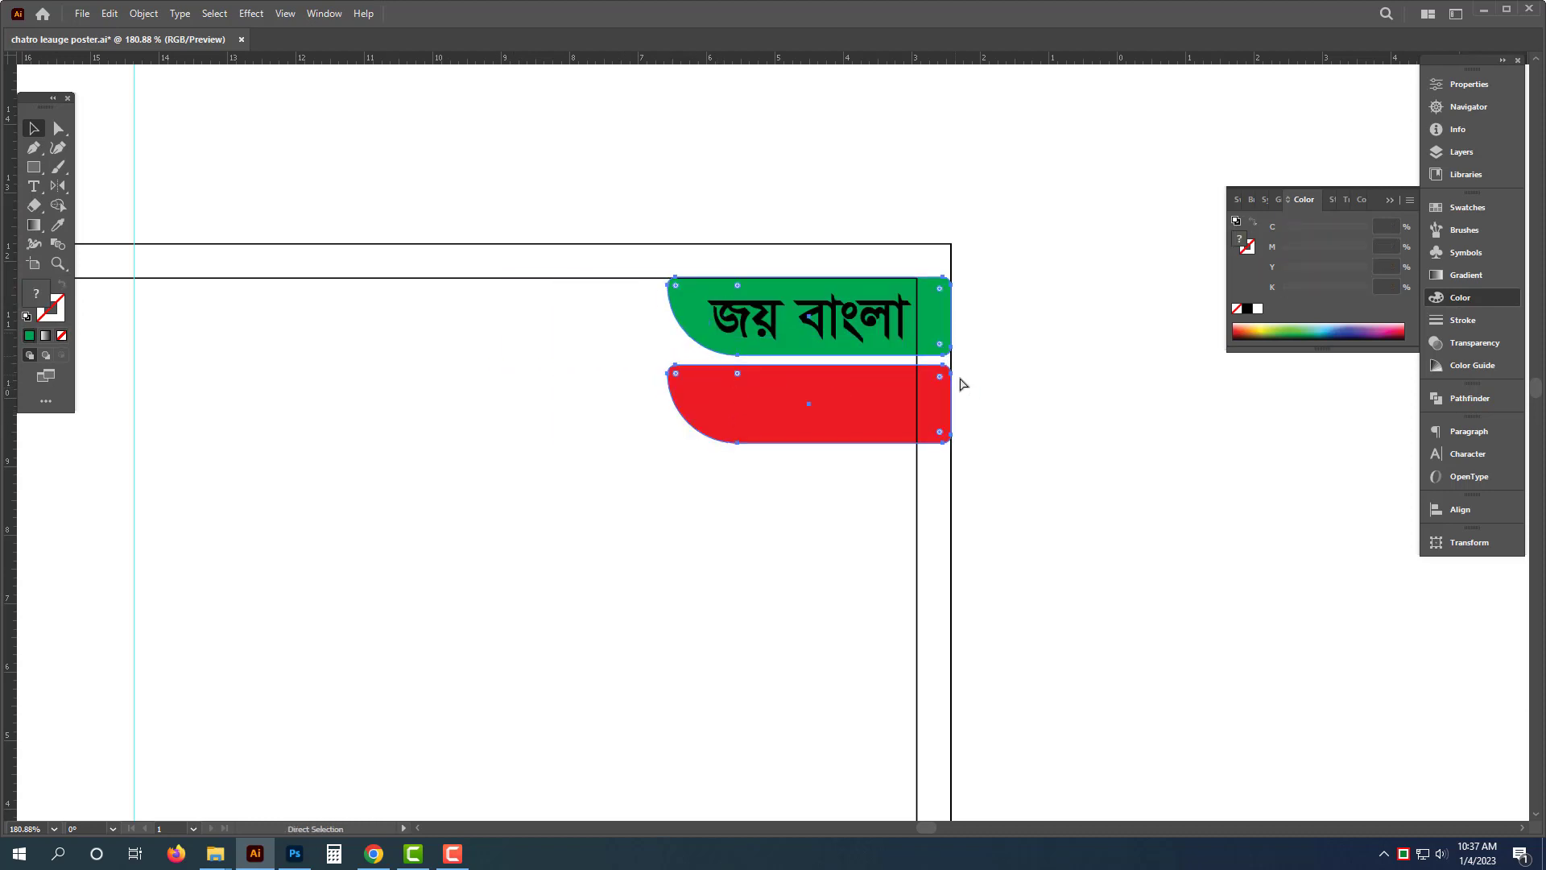
{"action": "key", "text": "v"}
{"action": "key", "text": "ctrl+z"}
{"action": "key", "text": "ctrl+z"}
{"action": "key", "text": "ctrl+z"}
{"action": "key", "text": "ctrl+z"}
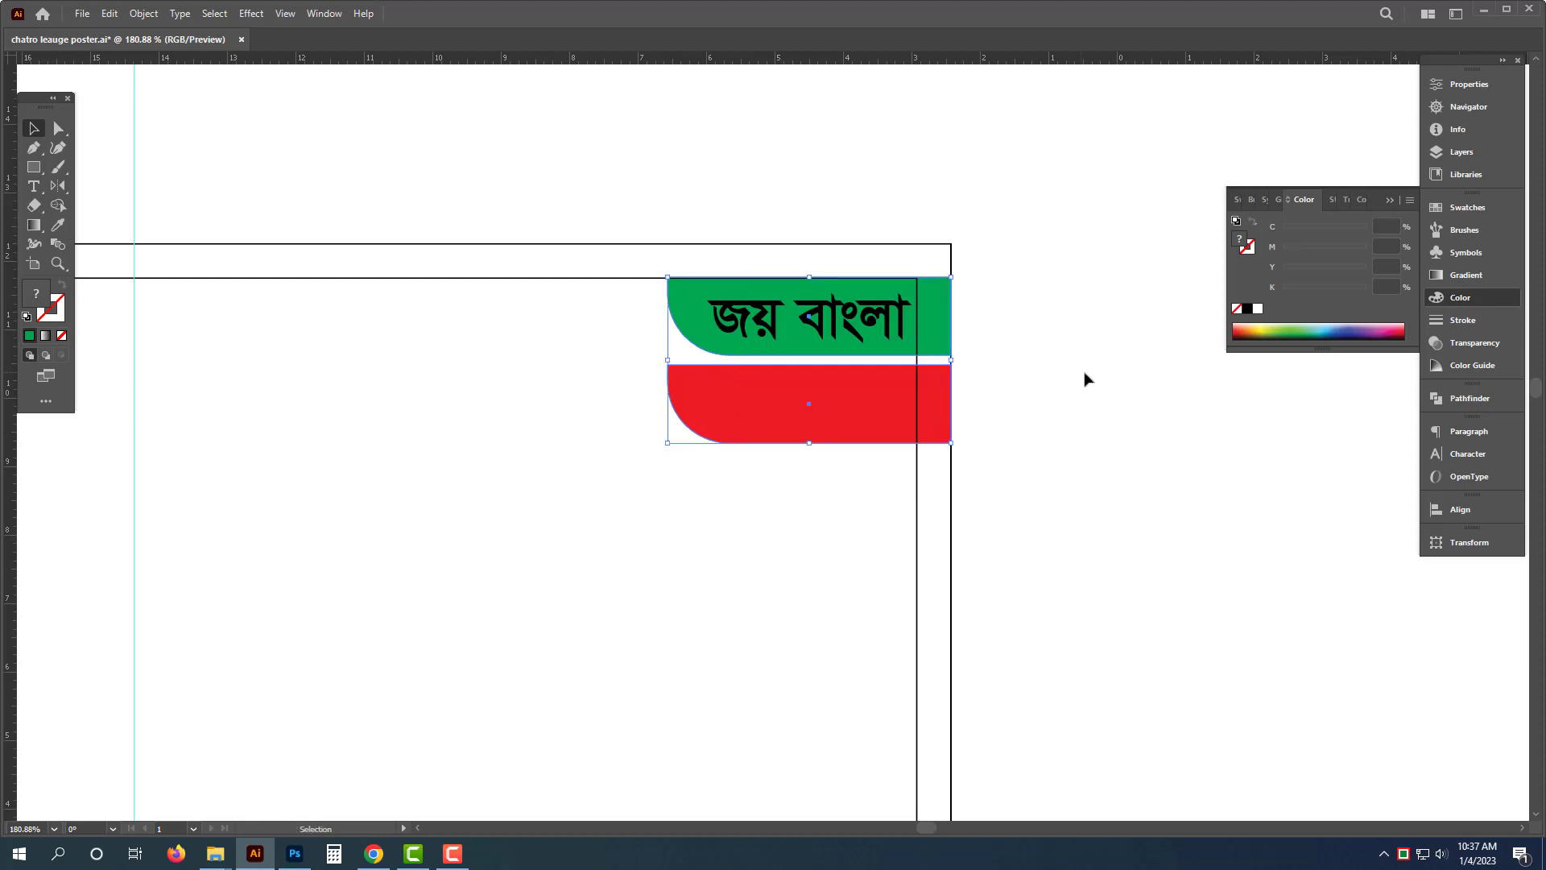
- Trim the green and red strips where they overhang the artboard's right edge using the Shape Builder
{"action": "left_click_drag", "start_coordinate": [486, 525], "coordinate": [732, 312]}
{"action": "left_click_drag", "start_coordinate": [1048, 240], "coordinate": [944, 448]}
{"action": "left_click", "coordinate": [58, 243]}
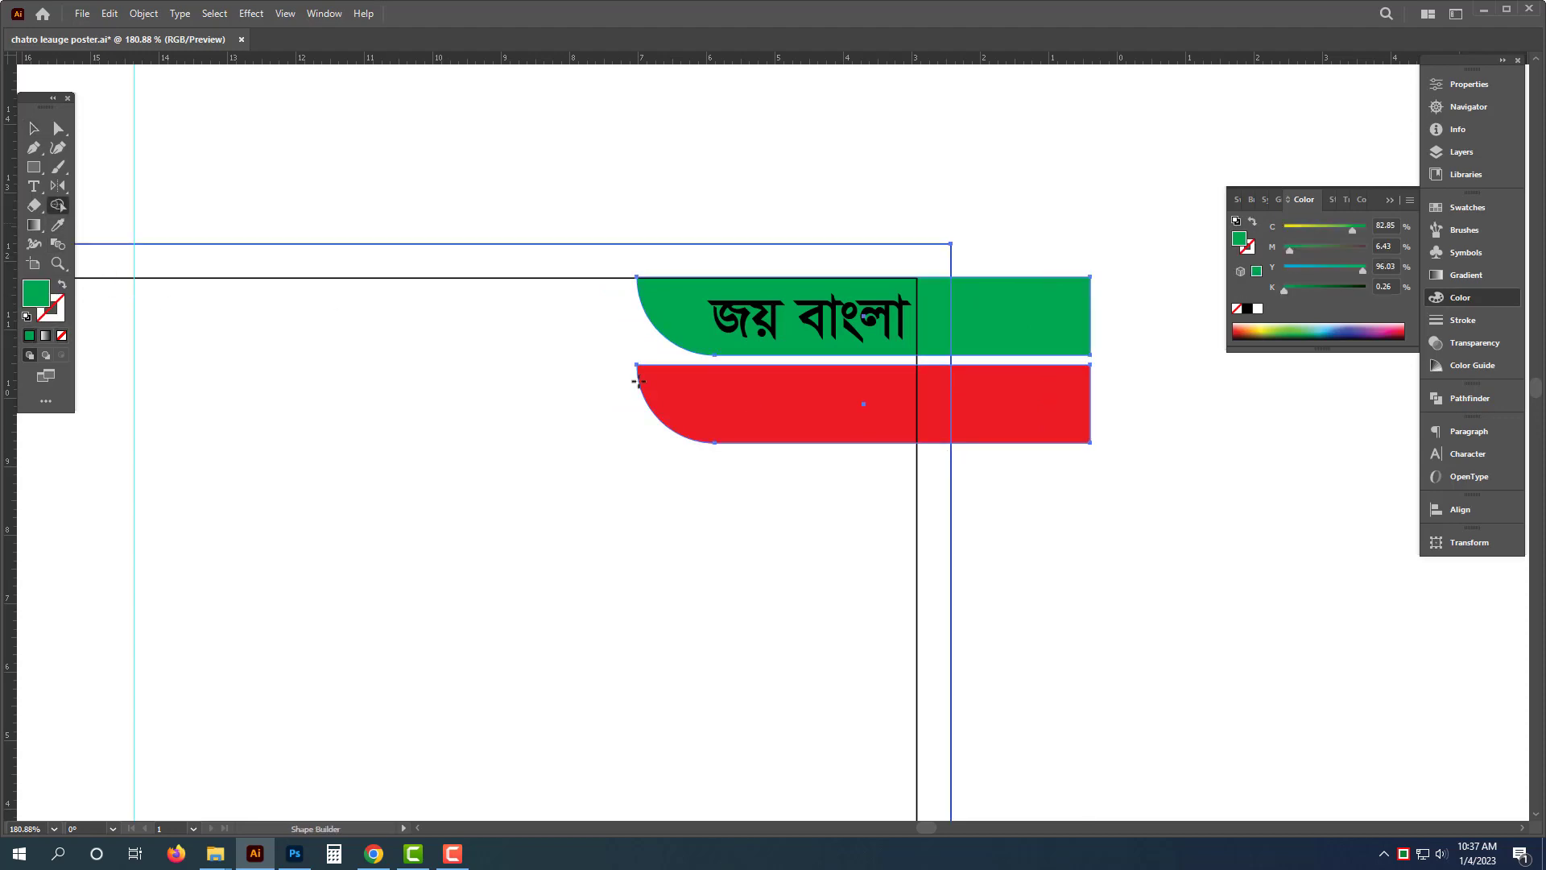
{"action": "left_click_drag", "start_coordinate": [1071, 534], "coordinate": [1021, 307]}
{"action": "key", "text": "i"}
{"action": "left_click", "coordinate": [941, 359]}
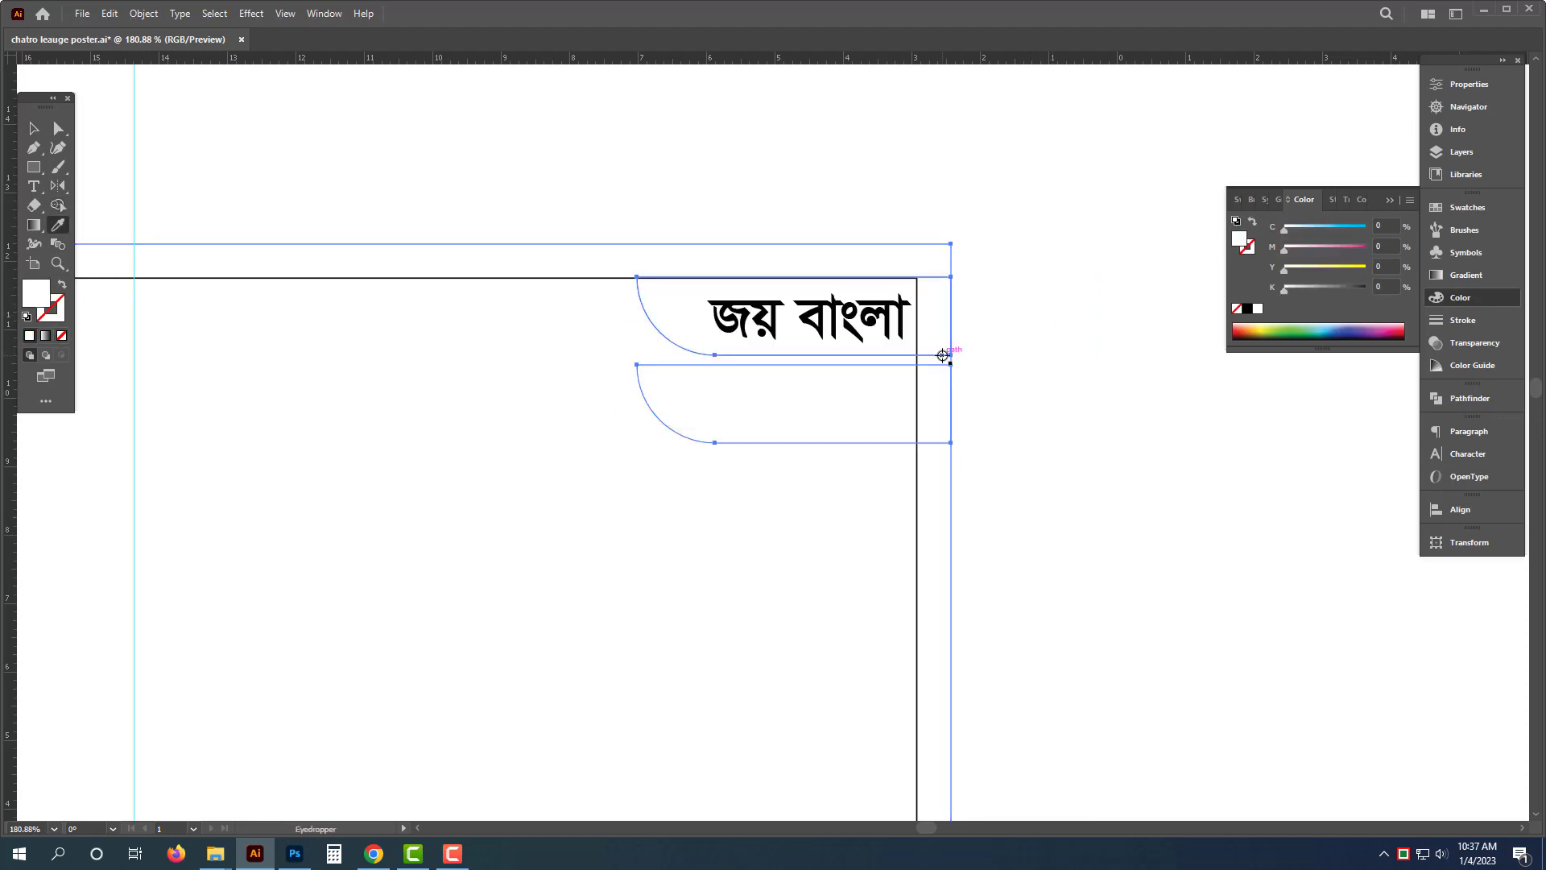
{"action": "key", "text": "ctrl+z"}
{"action": "key", "text": "v"}
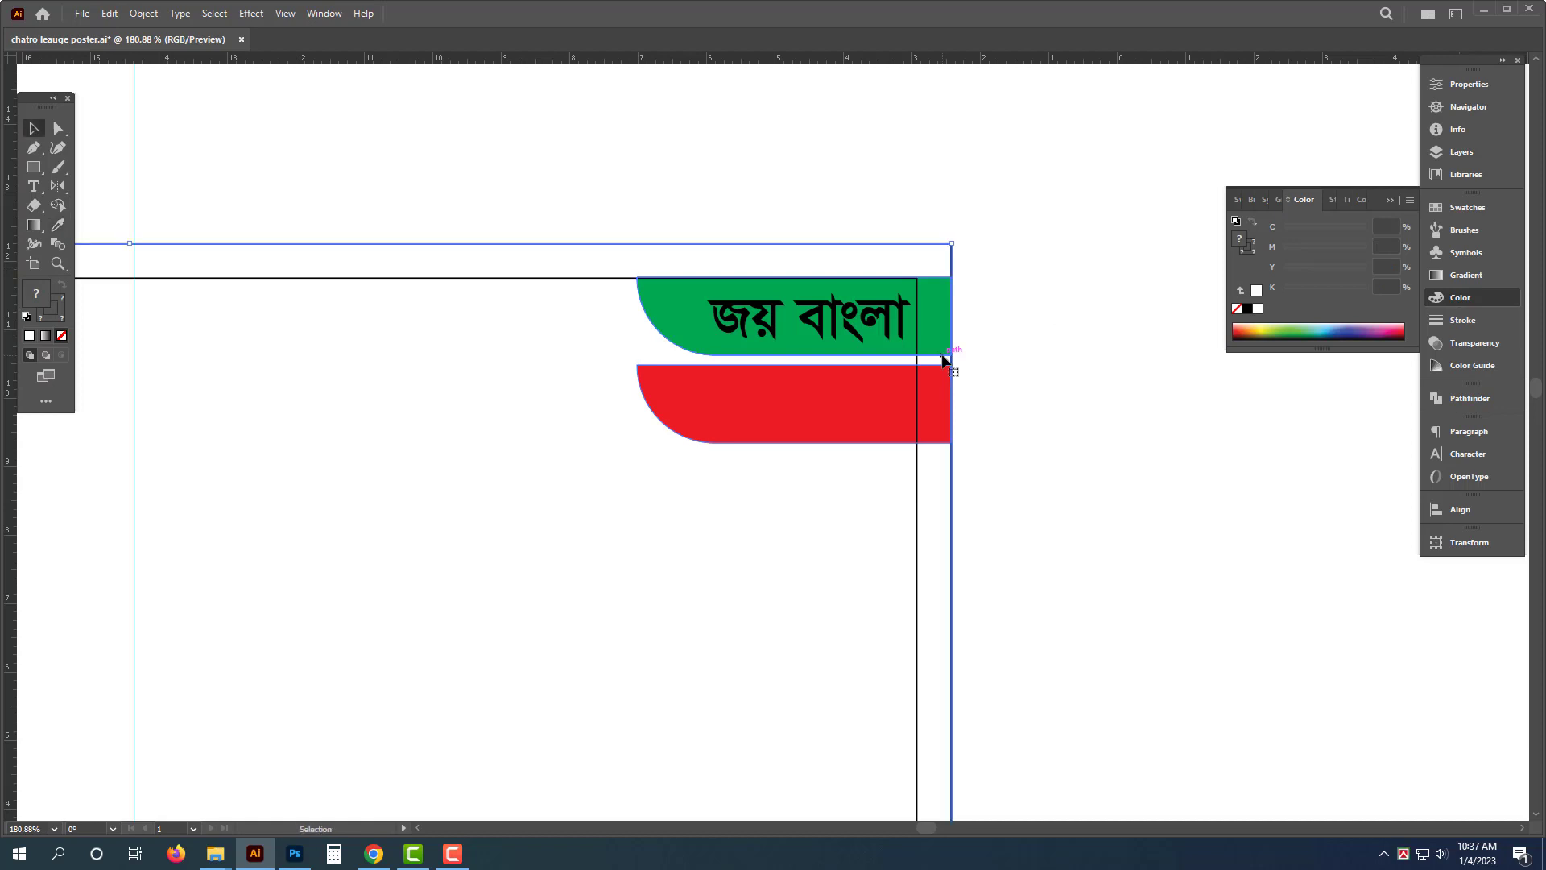
- Color the জয় বাংলা text white
{"action": "left_click", "coordinate": [1040, 414]}
{"action": "left_click", "coordinate": [840, 313]}
{"action": "left_click", "coordinate": [1257, 308]}
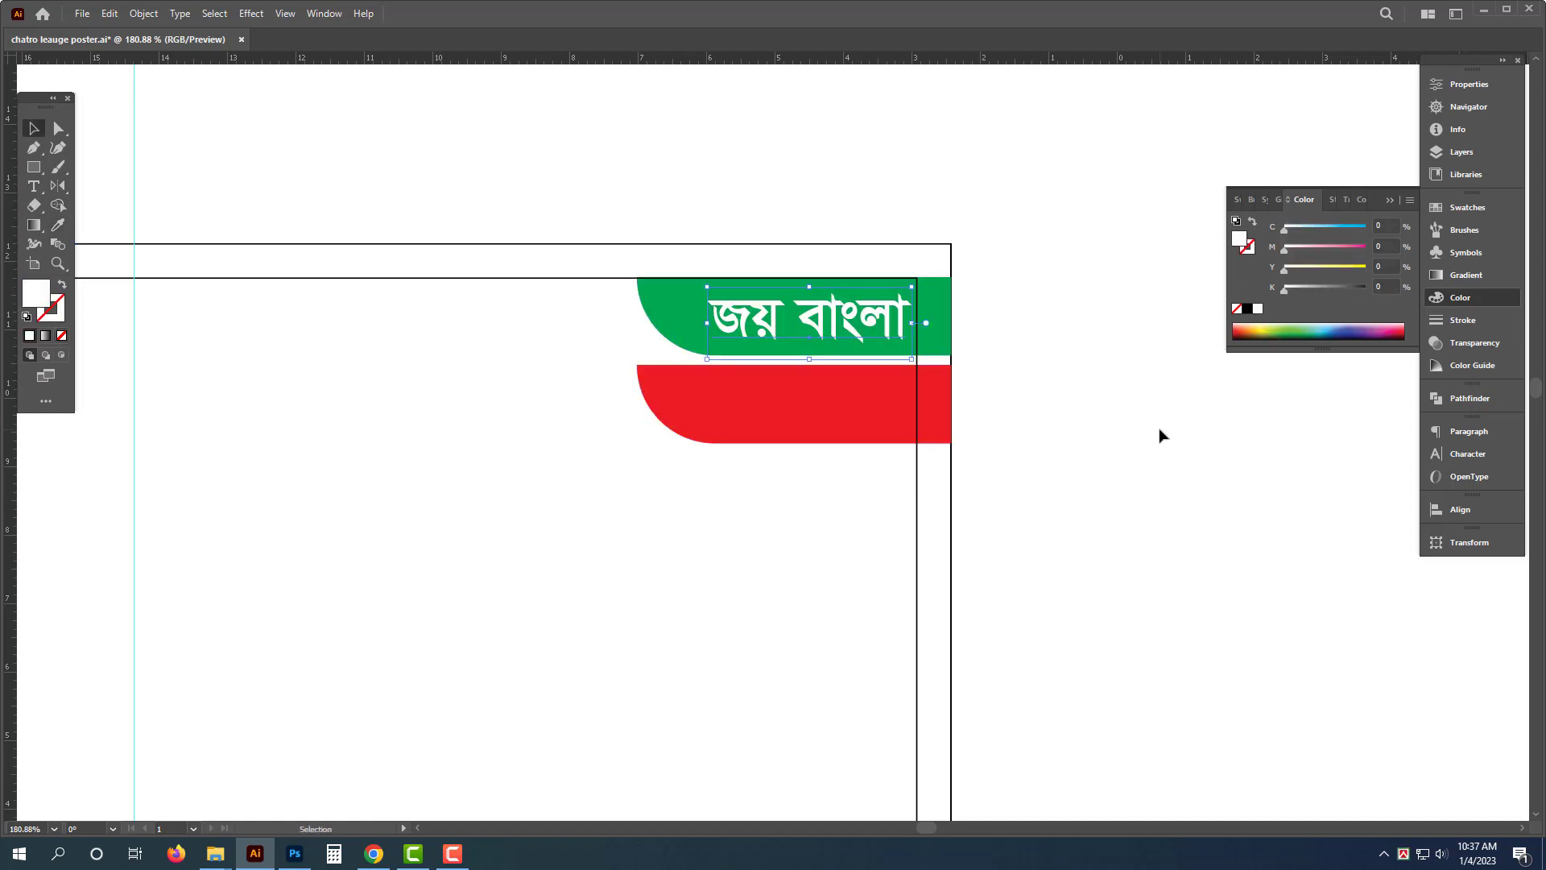
- Duplicate the slogan onto the red strip and change its second word so it reads জয় বঙ্গবন্ধু
{"action": "left_click_drag", "start_coordinate": [860, 312], "coordinate": [861, 401]}
{"action": "double_click", "coordinate": [842, 408]}
{"action": "key", "text": "ctrl+a"}
{"action": "double_click", "coordinate": [804, 396]}
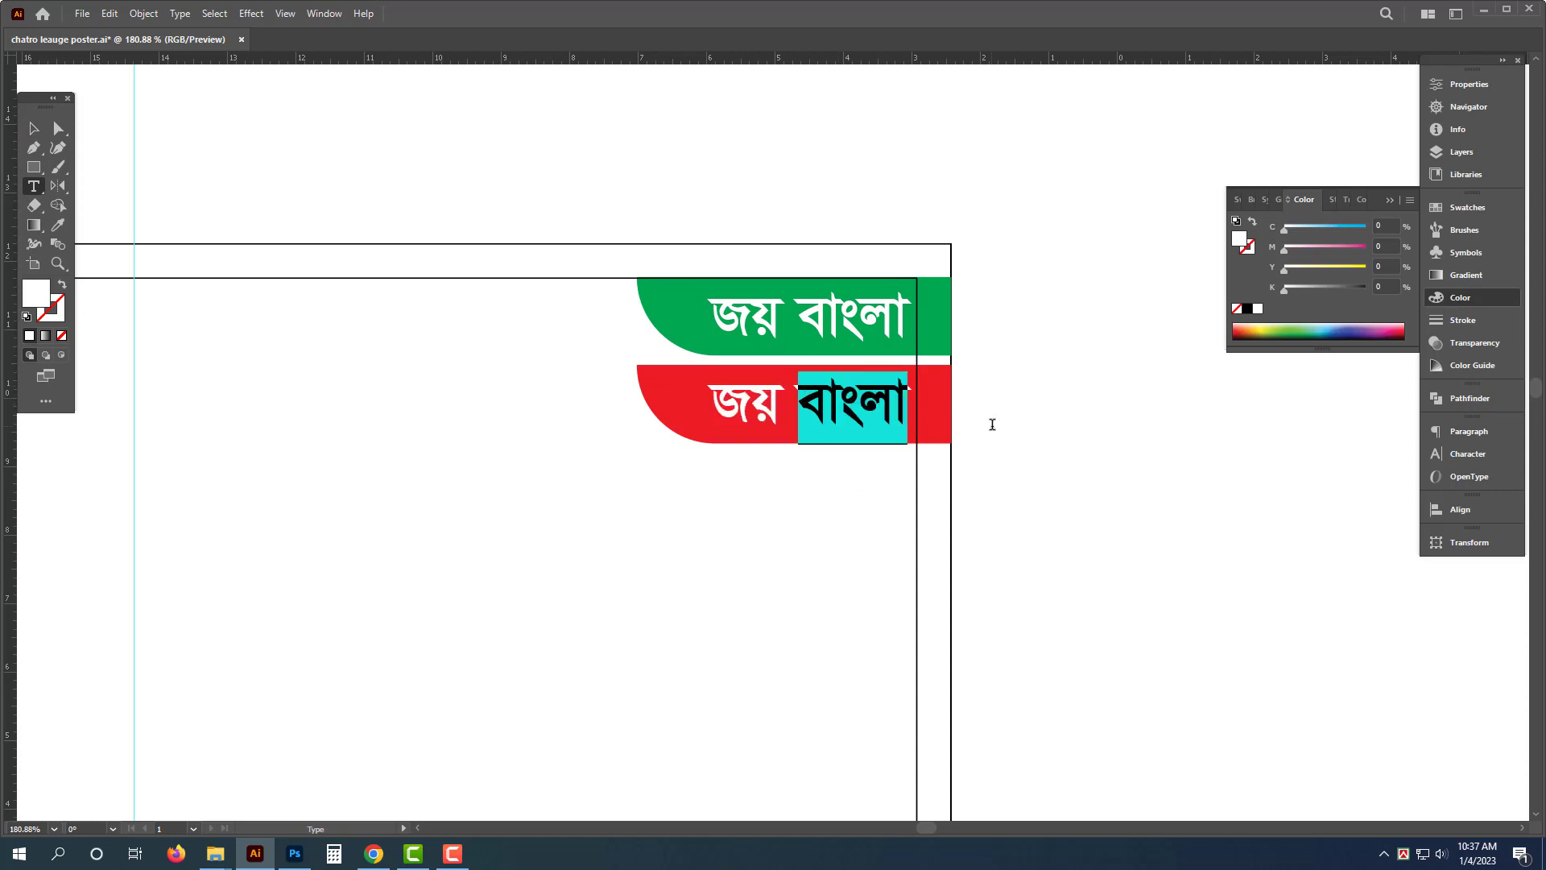
{"action": "type", "text": "বঙ"}
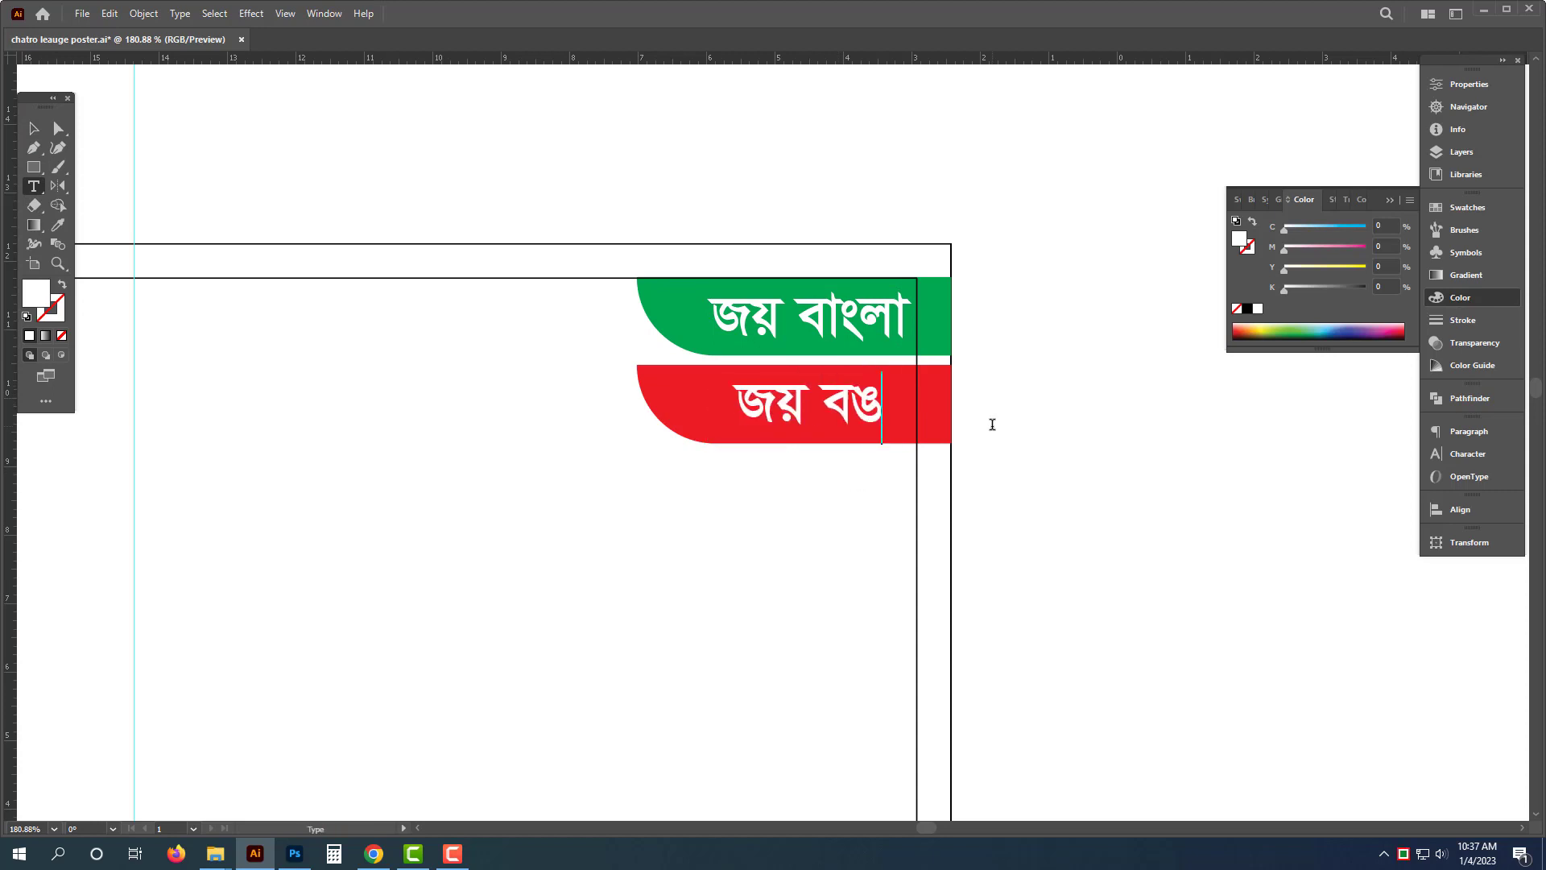
{"action": "type", "text": "্গবন্ধু"}
{"action": "key", "text": "Escape"}
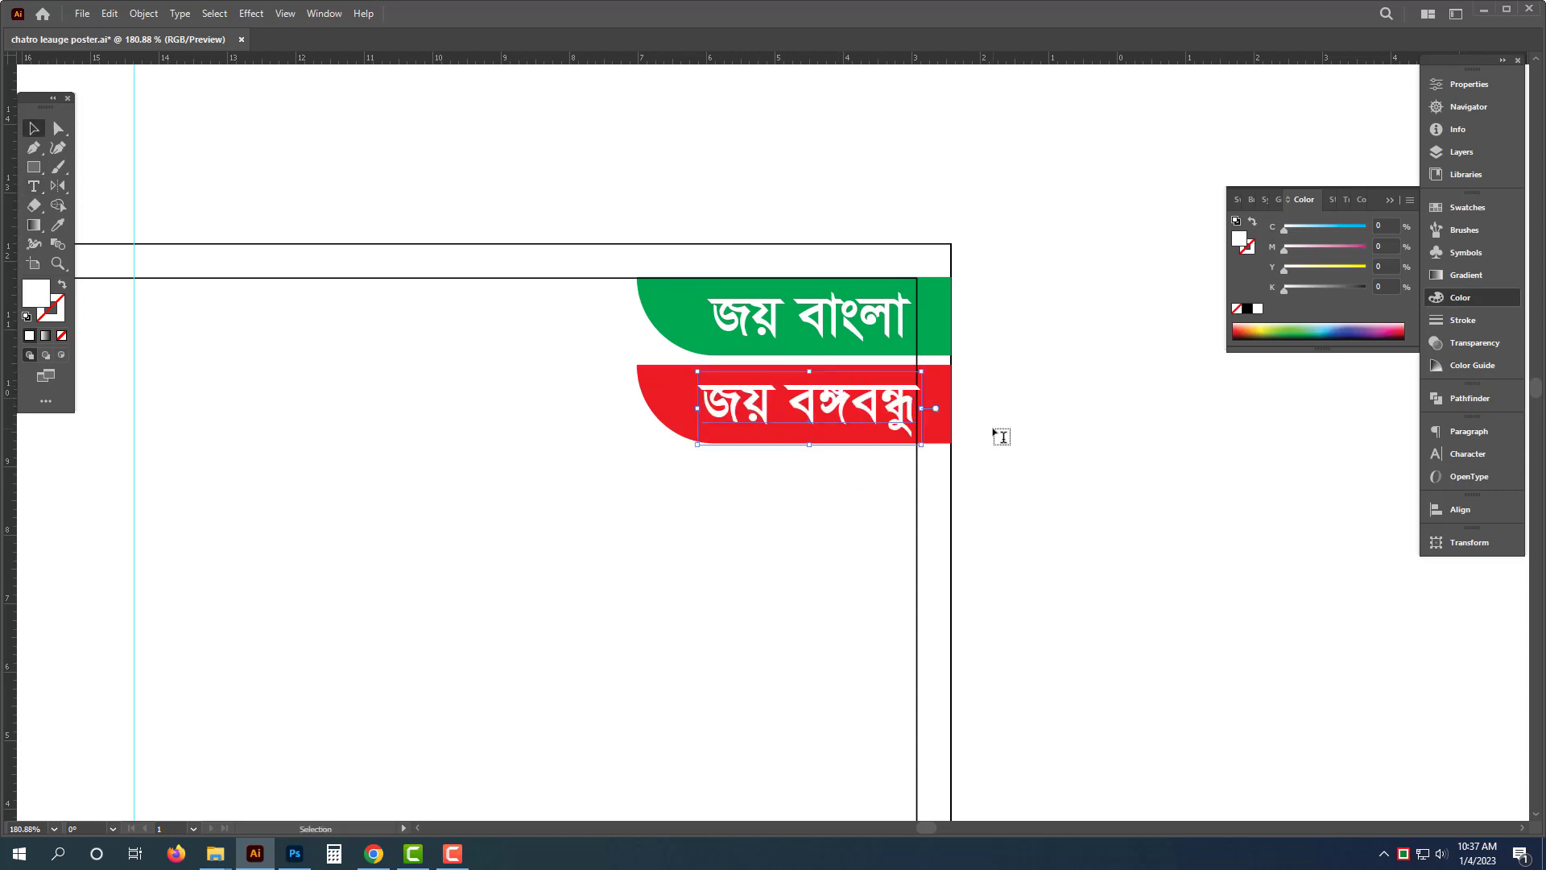
- Select both slogan texts and align them along their right edges
{"action": "left_click", "coordinate": [845, 326], "text": "shift"}
{"action": "key", "text": "ctrl+shift+r"}
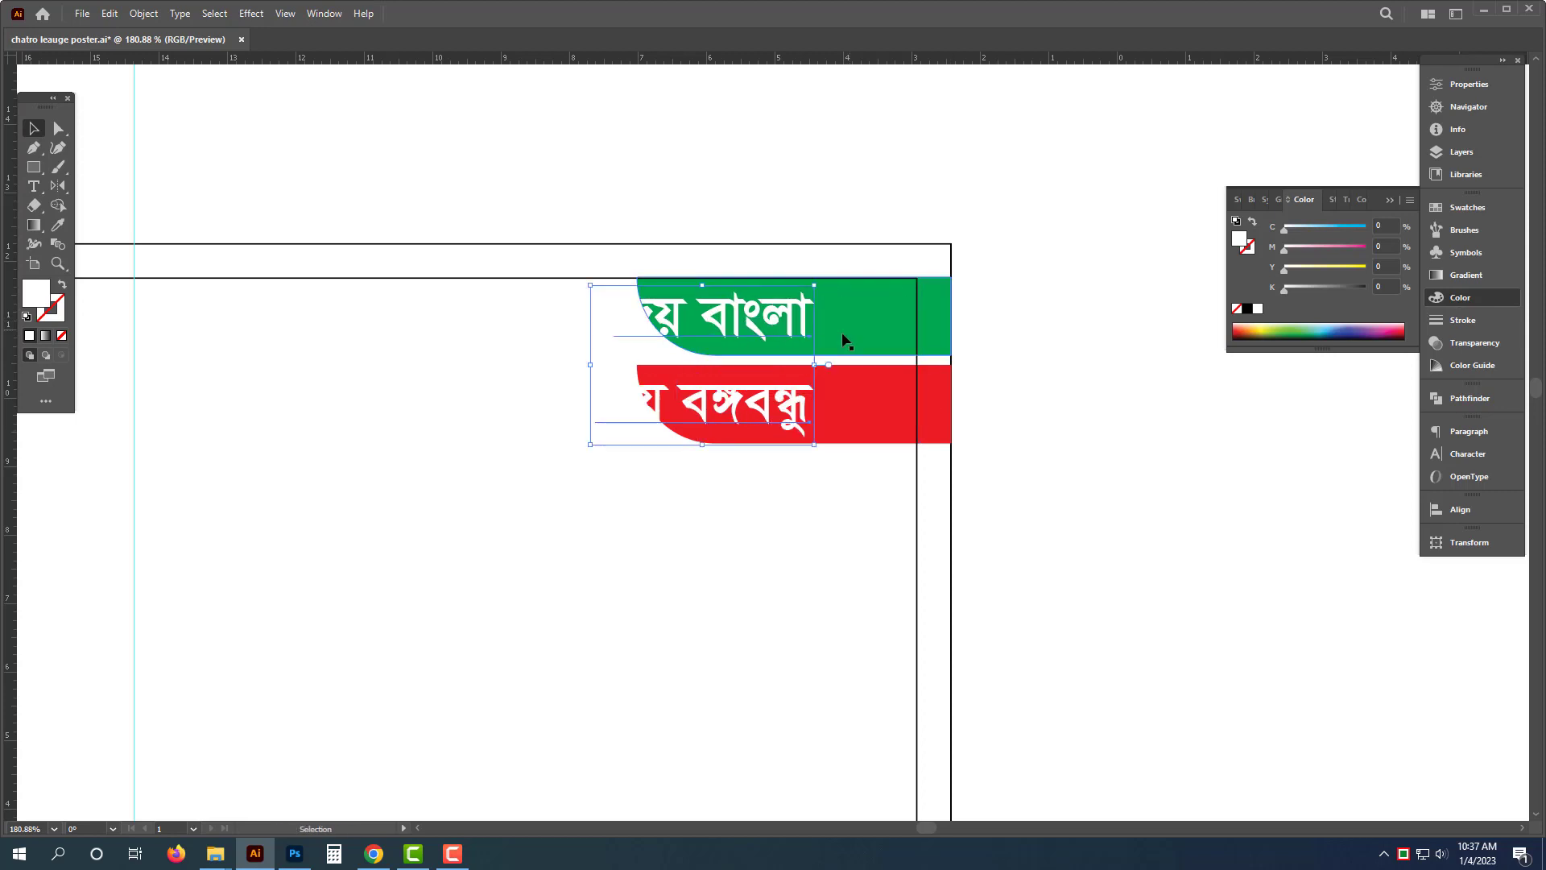
{"action": "left_click", "coordinate": [1460, 509]}
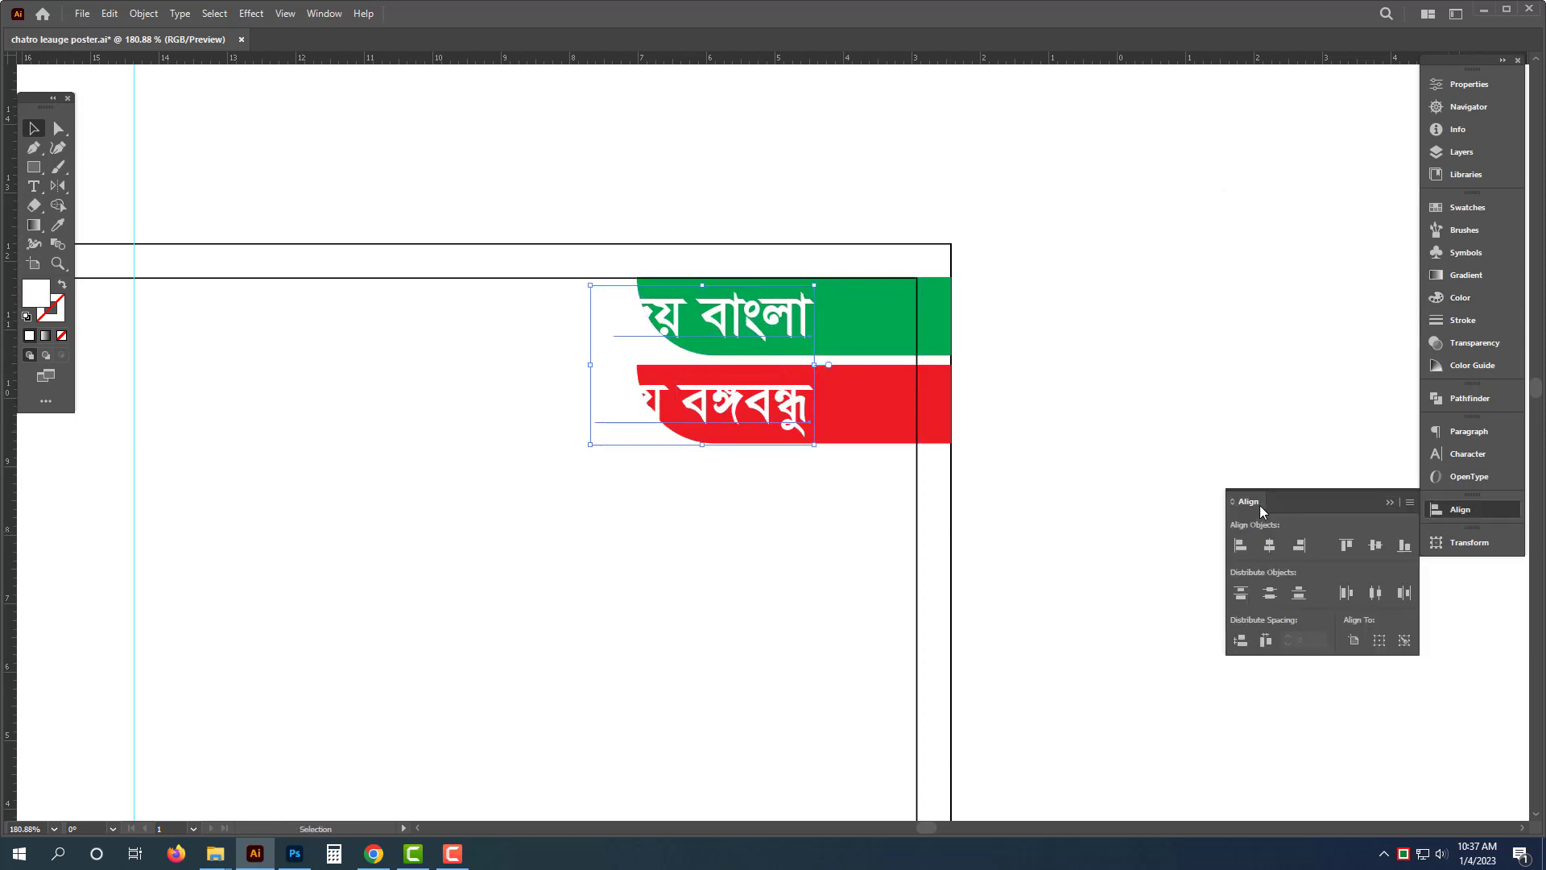
{"action": "left_click", "coordinate": [1301, 545]}
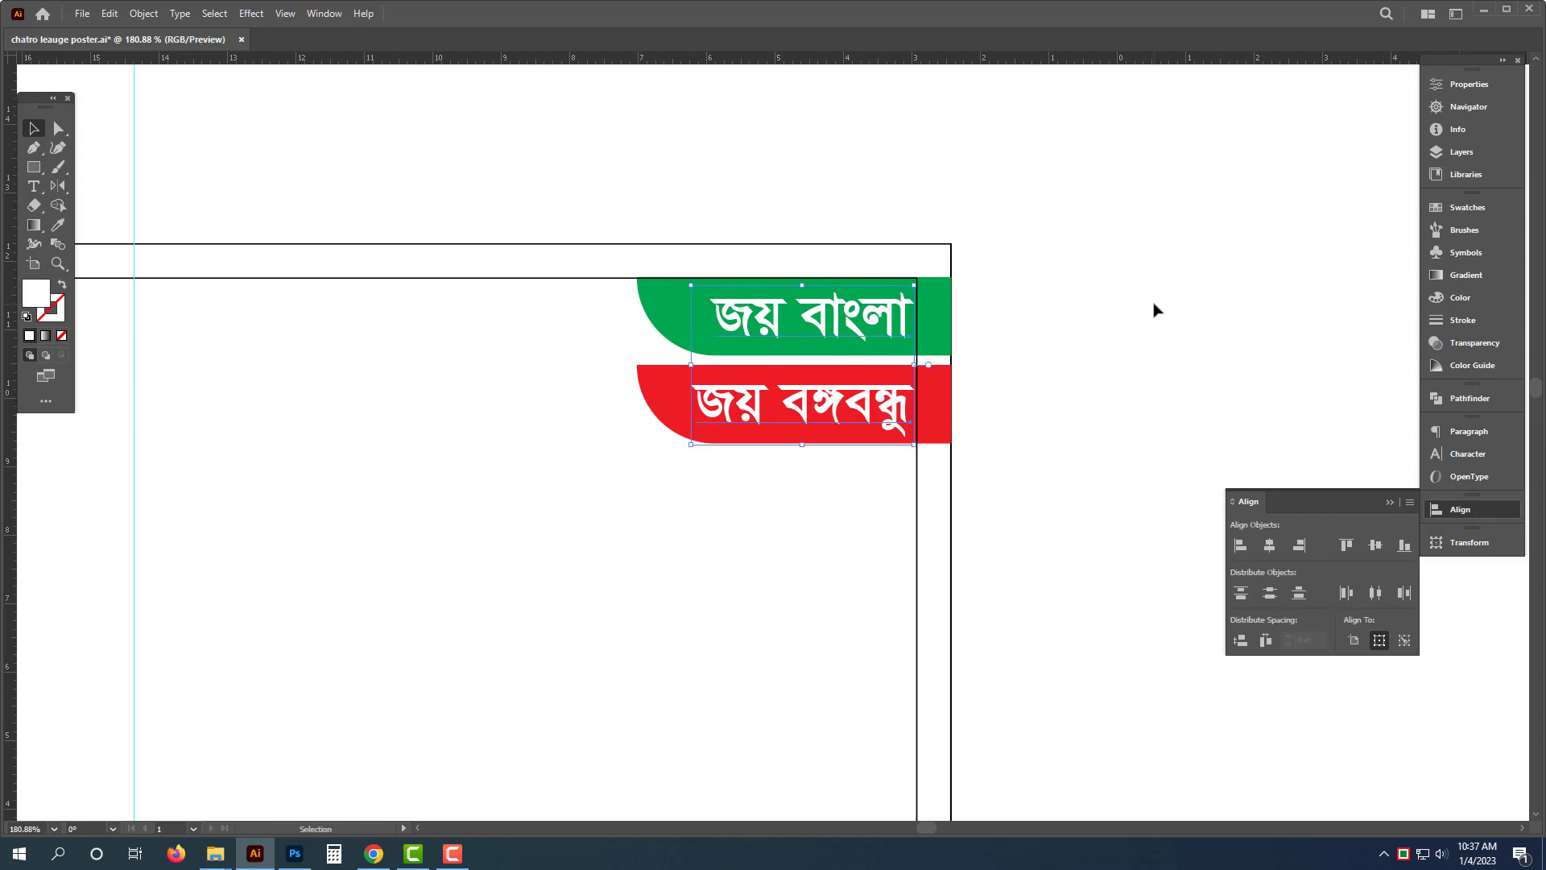
- Copy the quote text block from the reference artboard to the top center of the poster
{"action": "left_click", "coordinate": [1078, 344]}
{"action": "left_click_drag", "start_coordinate": [1077, 344], "coordinate": [756, 372]}
{"action": "left_click_drag", "start_coordinate": [853, 375], "coordinate": [1055, 357]}
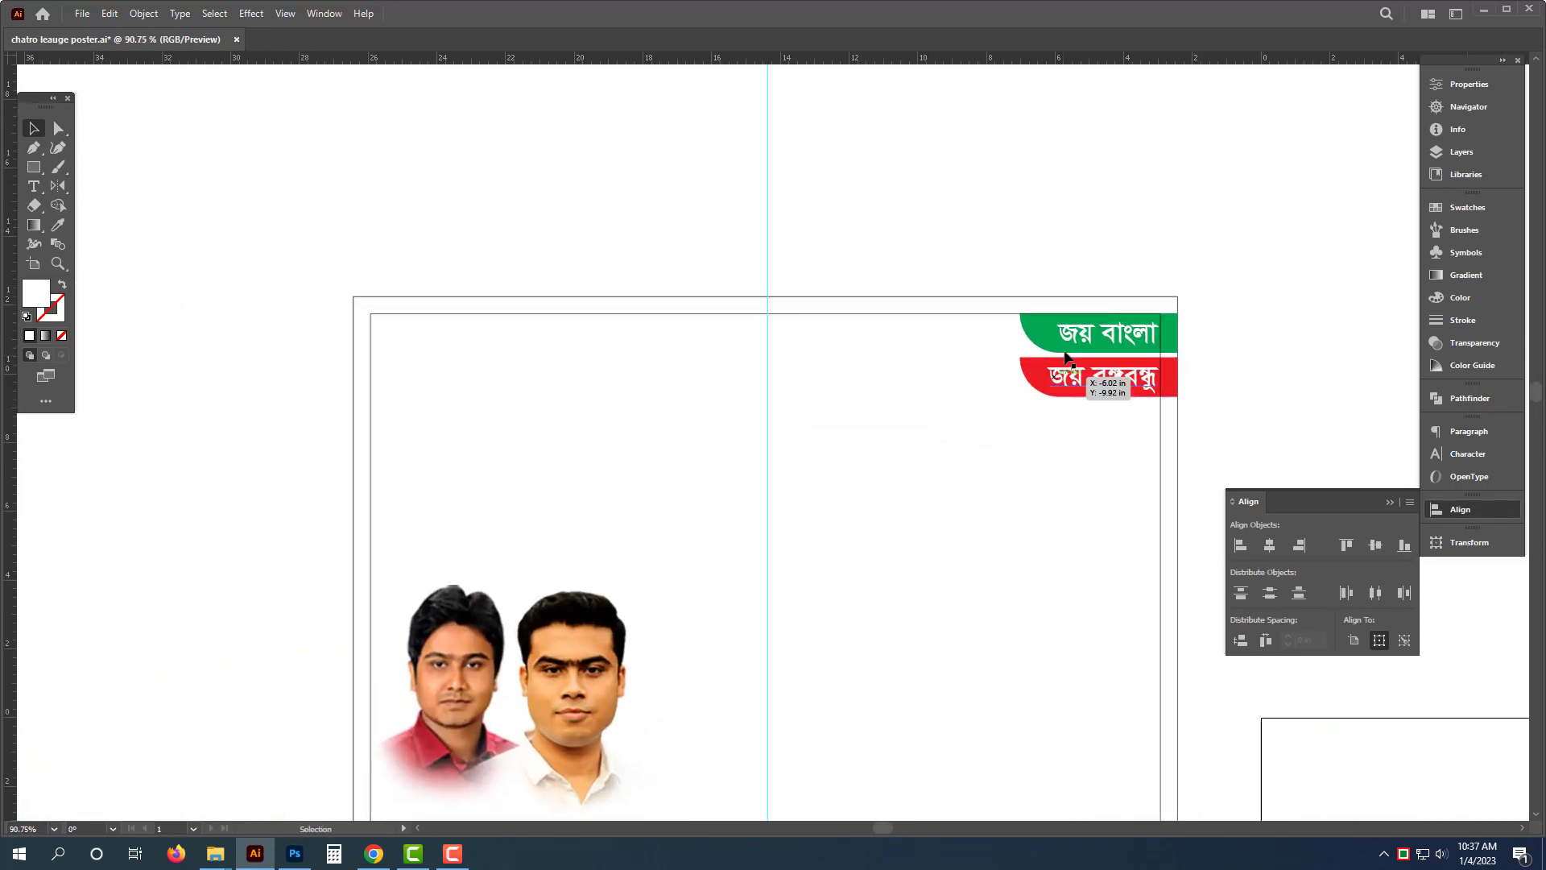
{"action": "left_click_drag", "start_coordinate": [1042, 453], "coordinate": [614, 393]}
{"action": "left_click_drag", "start_coordinate": [952, 754], "coordinate": [505, 325]}
{"action": "left_click_drag", "start_coordinate": [488, 248], "coordinate": [577, 337]}
- Replace the copied text with আল্লাহ সর্ব শক্তিমান and nudge it slightly into place
{"action": "double_click", "coordinate": [641, 385]}
{"action": "key", "text": "ctrl+a"}
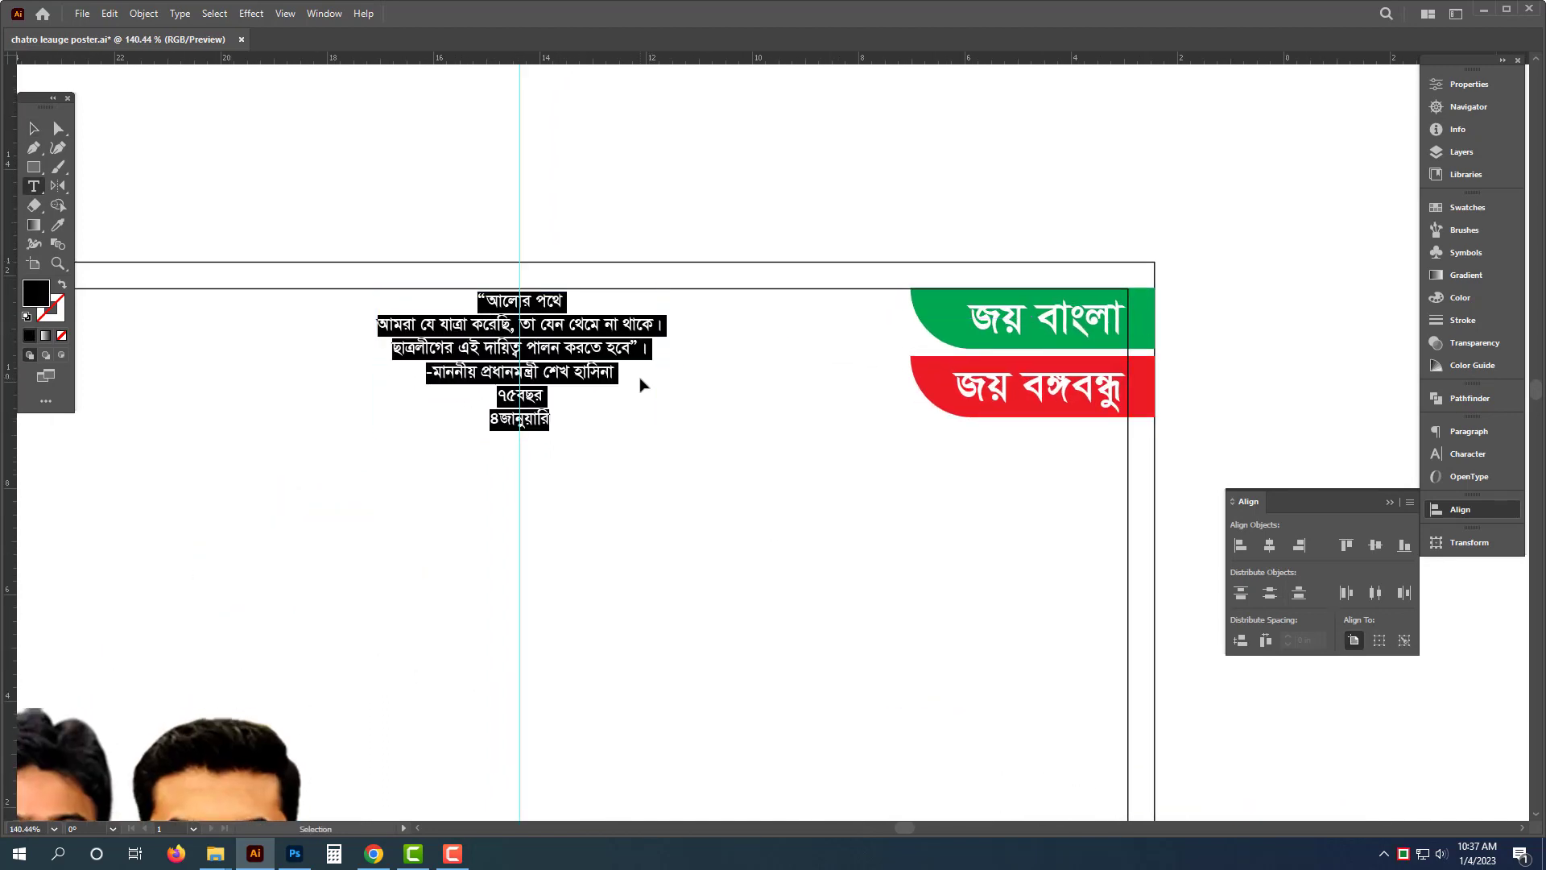
{"action": "type", "text": "অ"}
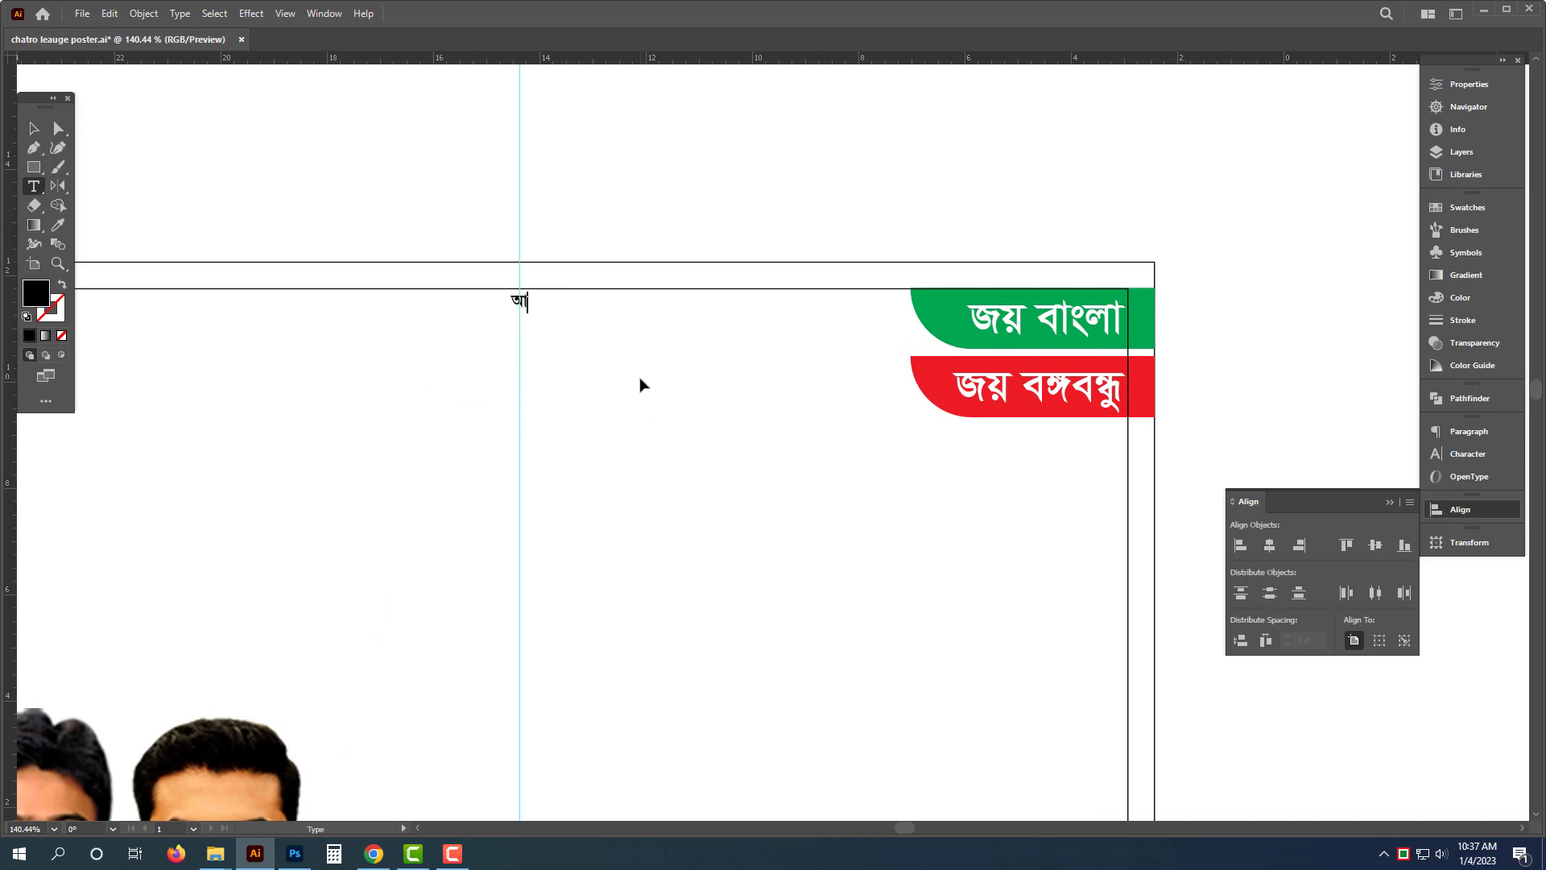
{"action": "type", "text": "ল্লাহ সর্ব শক্তিমান"}
{"action": "key", "text": "Escape"}
{"action": "left_click_drag", "start_coordinate": [585, 303], "coordinate": [613, 310]}
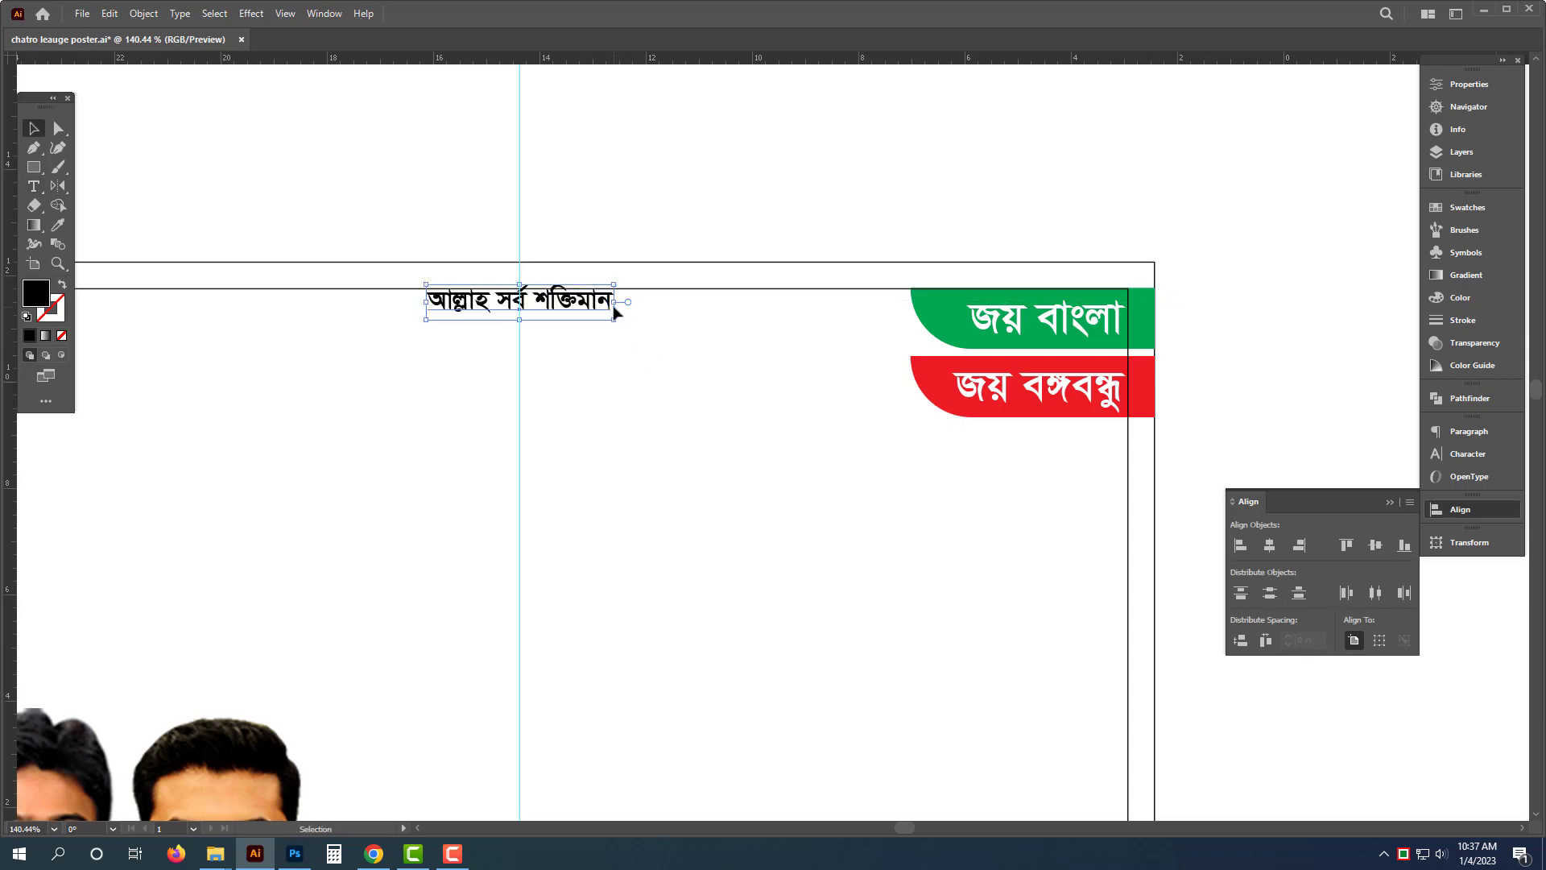
{"action": "left_click_drag", "start_coordinate": [606, 304], "coordinate": [604, 308]}
{"action": "left_click", "coordinate": [628, 254]}
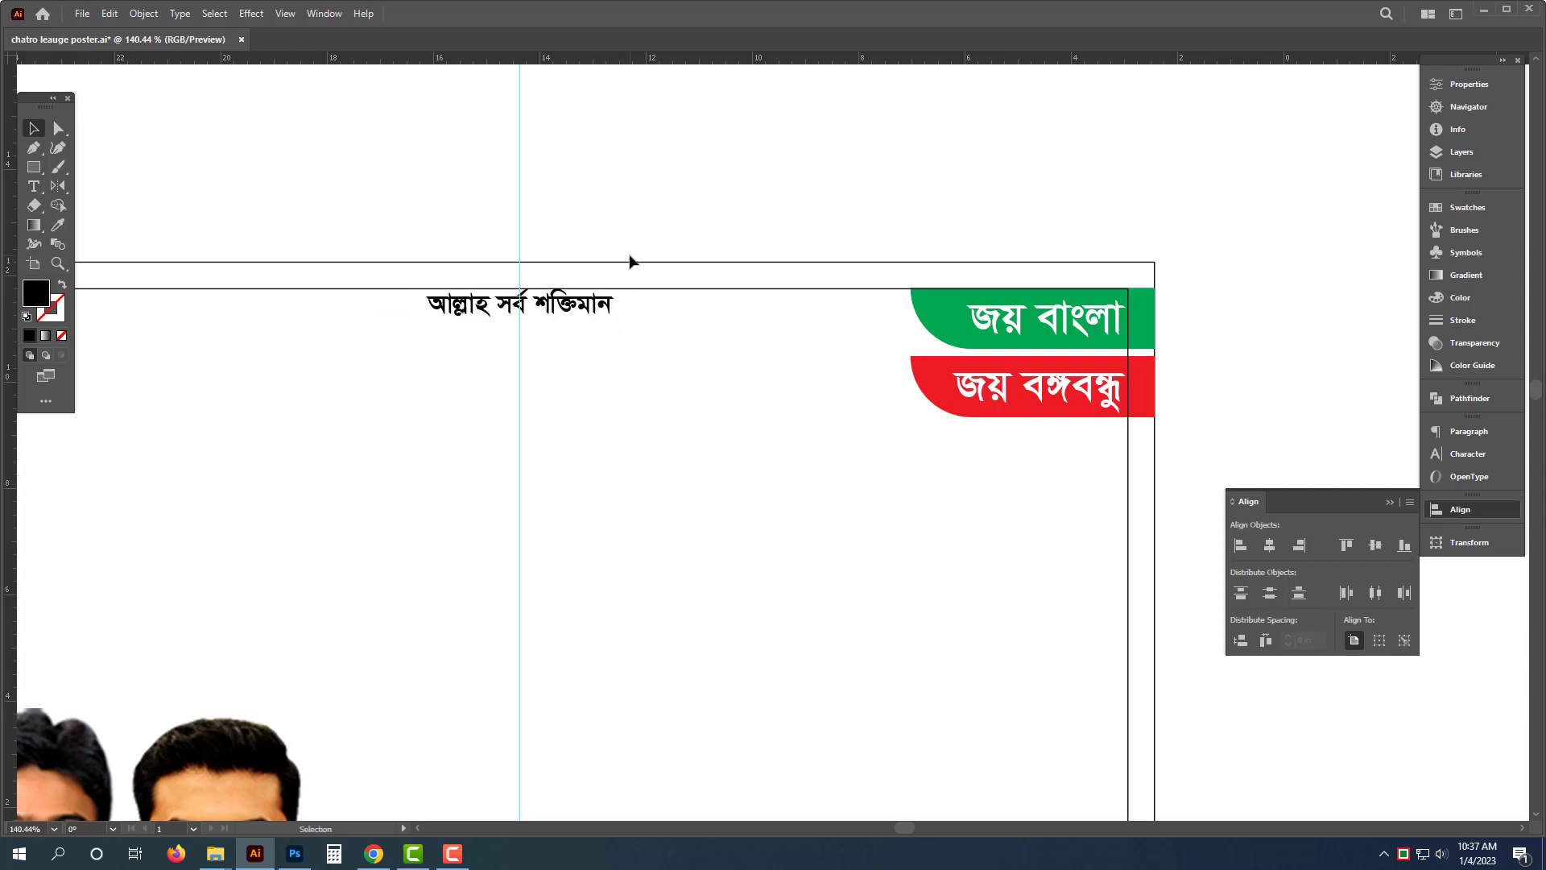
- Draw a Pen path across the poster's lower area, curving down from the left edge into a horizontal line, with no fill
{"action": "left_click_drag", "start_coordinate": [728, 196], "coordinate": [452, 259]}
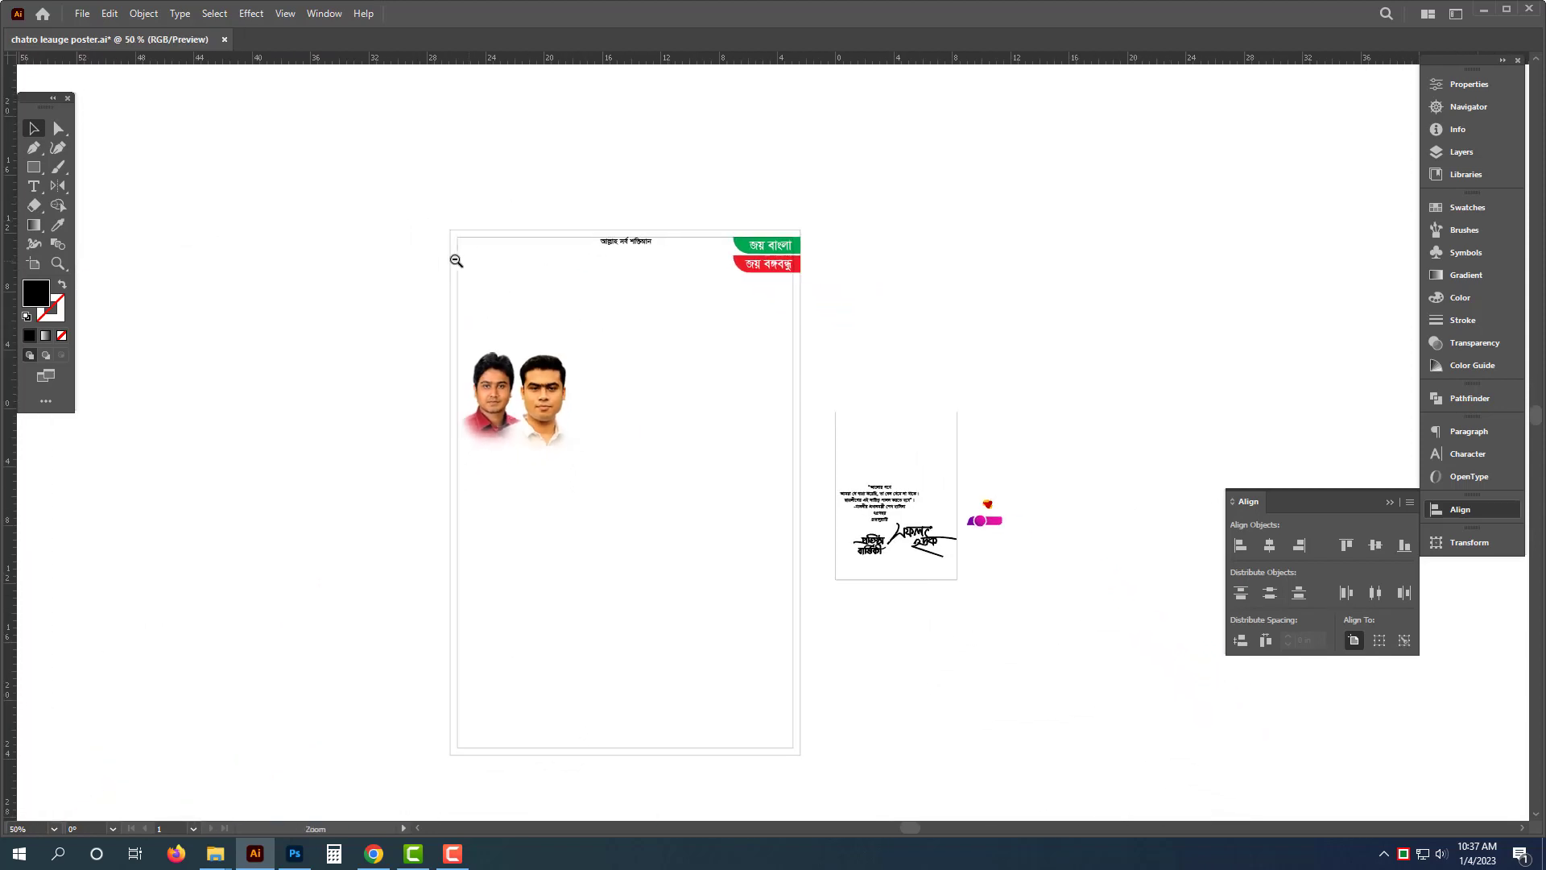
{"action": "left_click_drag", "start_coordinate": [637, 331], "coordinate": [587, 490]}
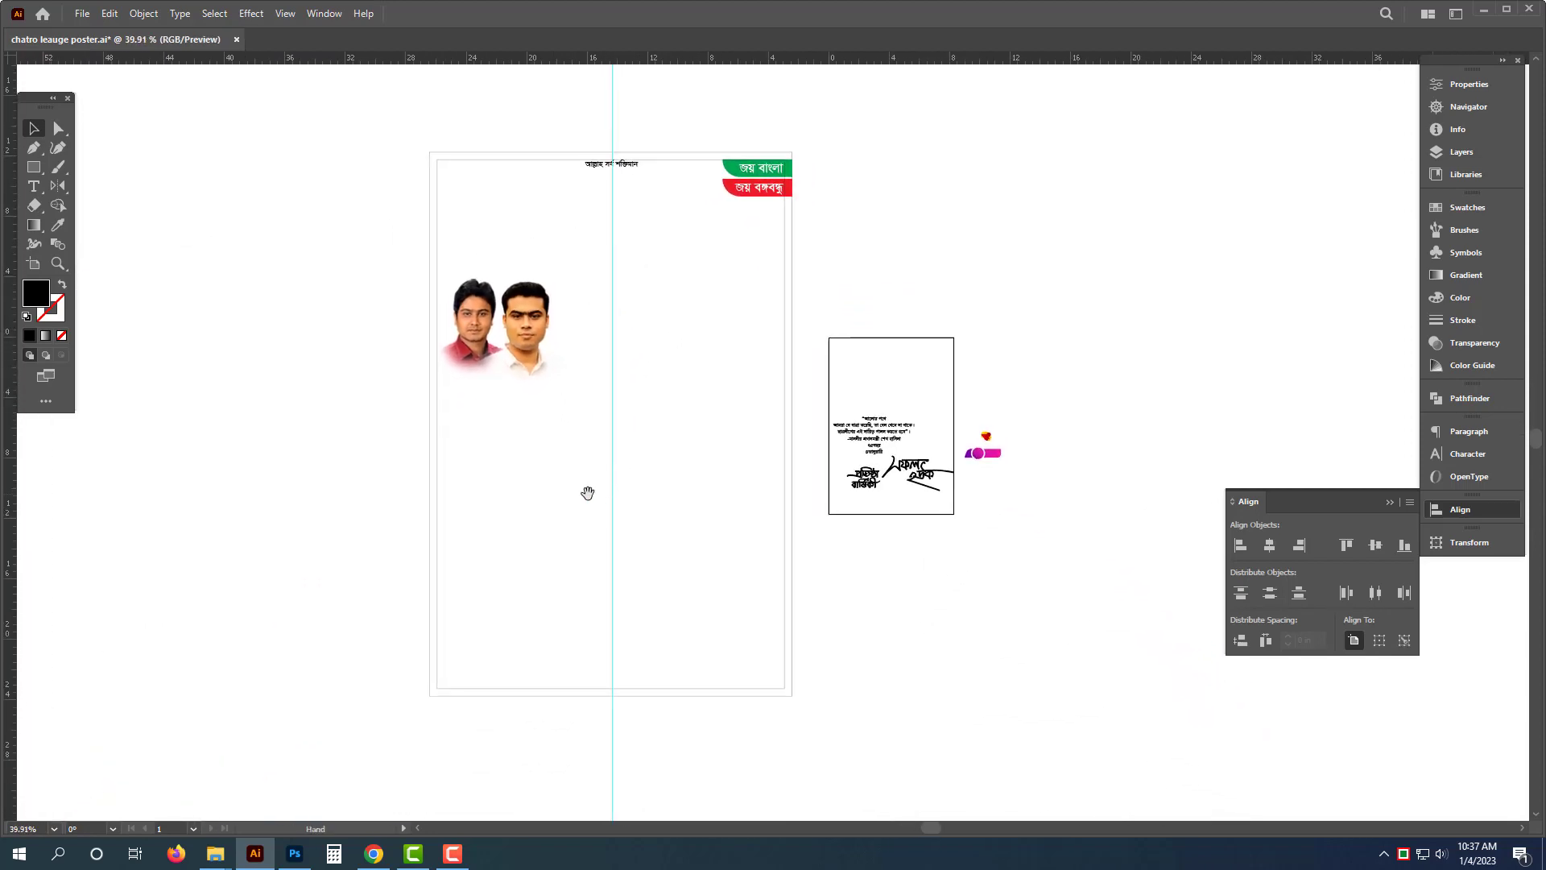
{"action": "key", "text": "o"}
{"action": "left_click", "coordinate": [62, 149]}
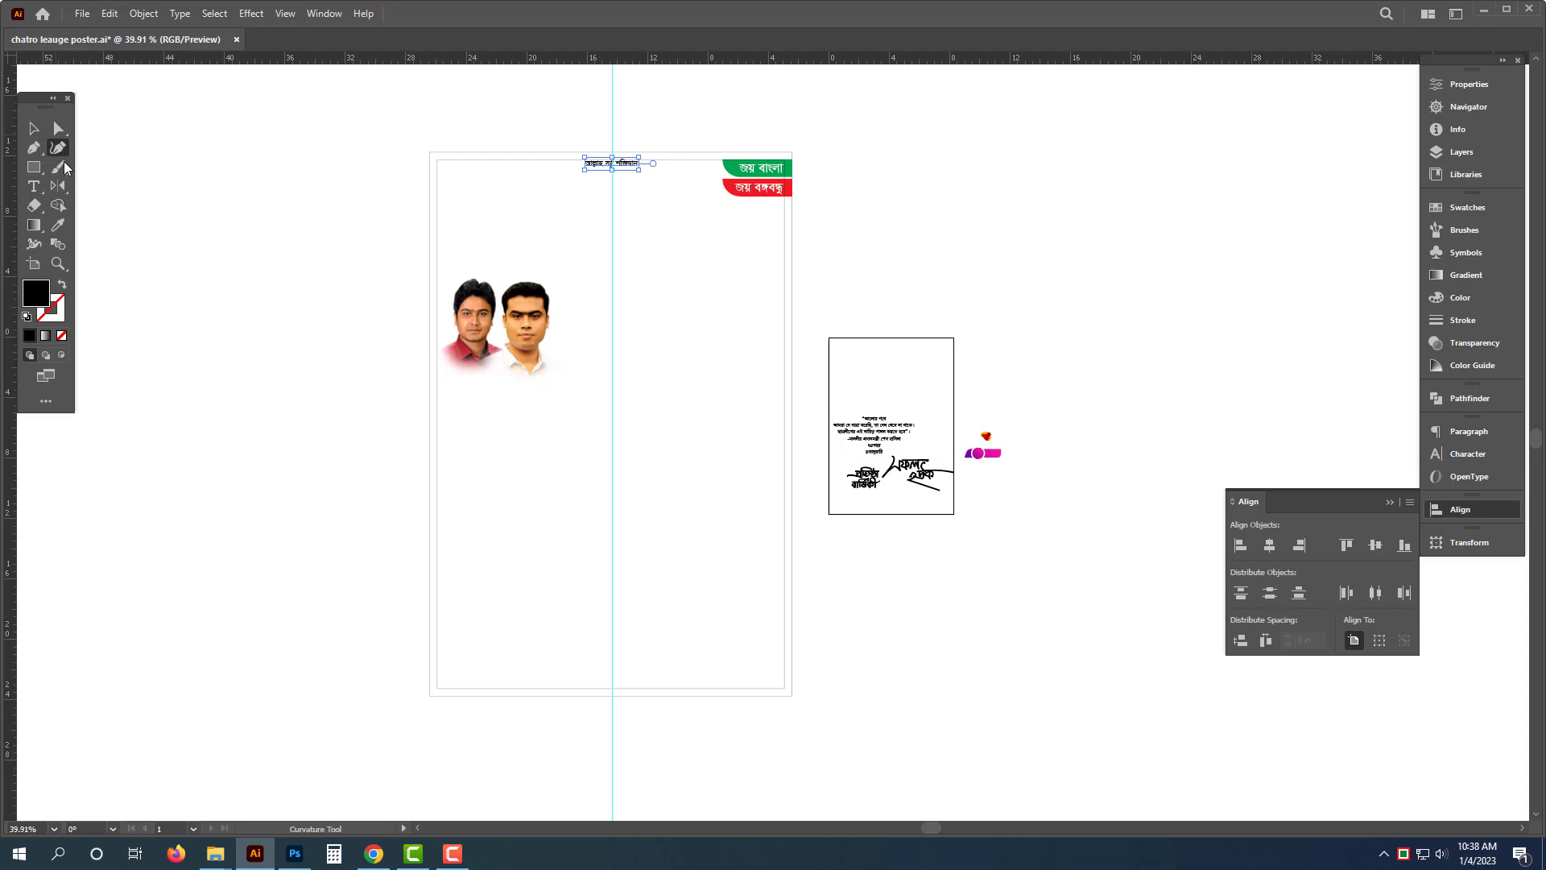
{"action": "key", "text": "o"}
{"action": "key", "text": "p"}
{"action": "left_click", "coordinate": [401, 507]}
{"action": "left_click_drag", "start_coordinate": [491, 628], "coordinate": [637, 621]}
{"action": "key", "text": "ctrl+z"}
{"action": "left_click", "coordinate": [521, 622]}
{"action": "left_click", "coordinate": [904, 622]}
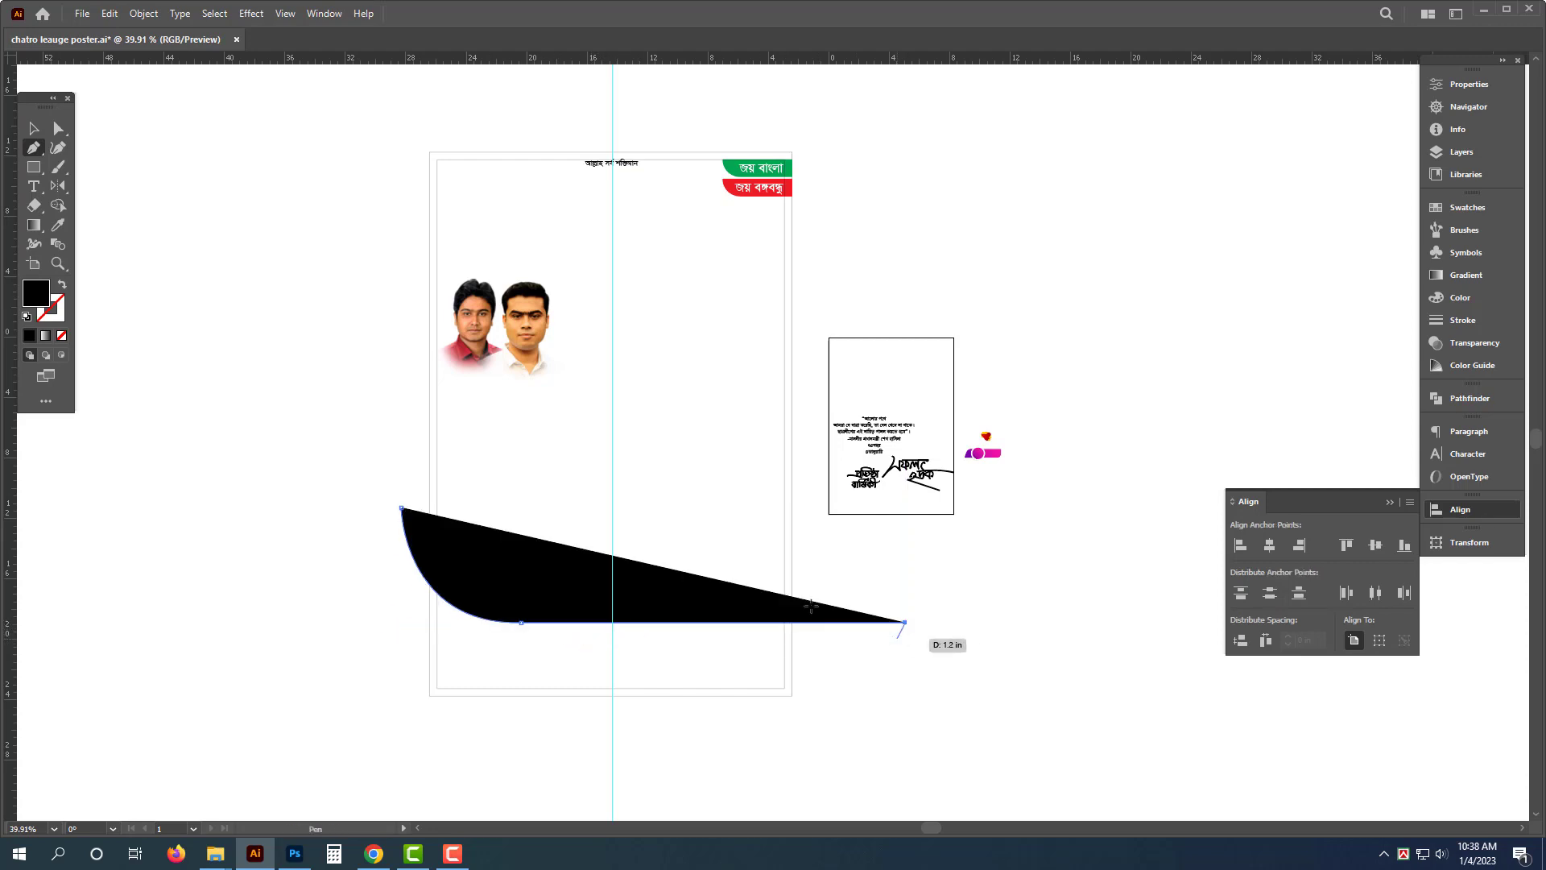
{"action": "key", "text": "v"}
{"action": "left_click", "coordinate": [63, 286]}
{"action": "left_click", "coordinate": [355, 649]}
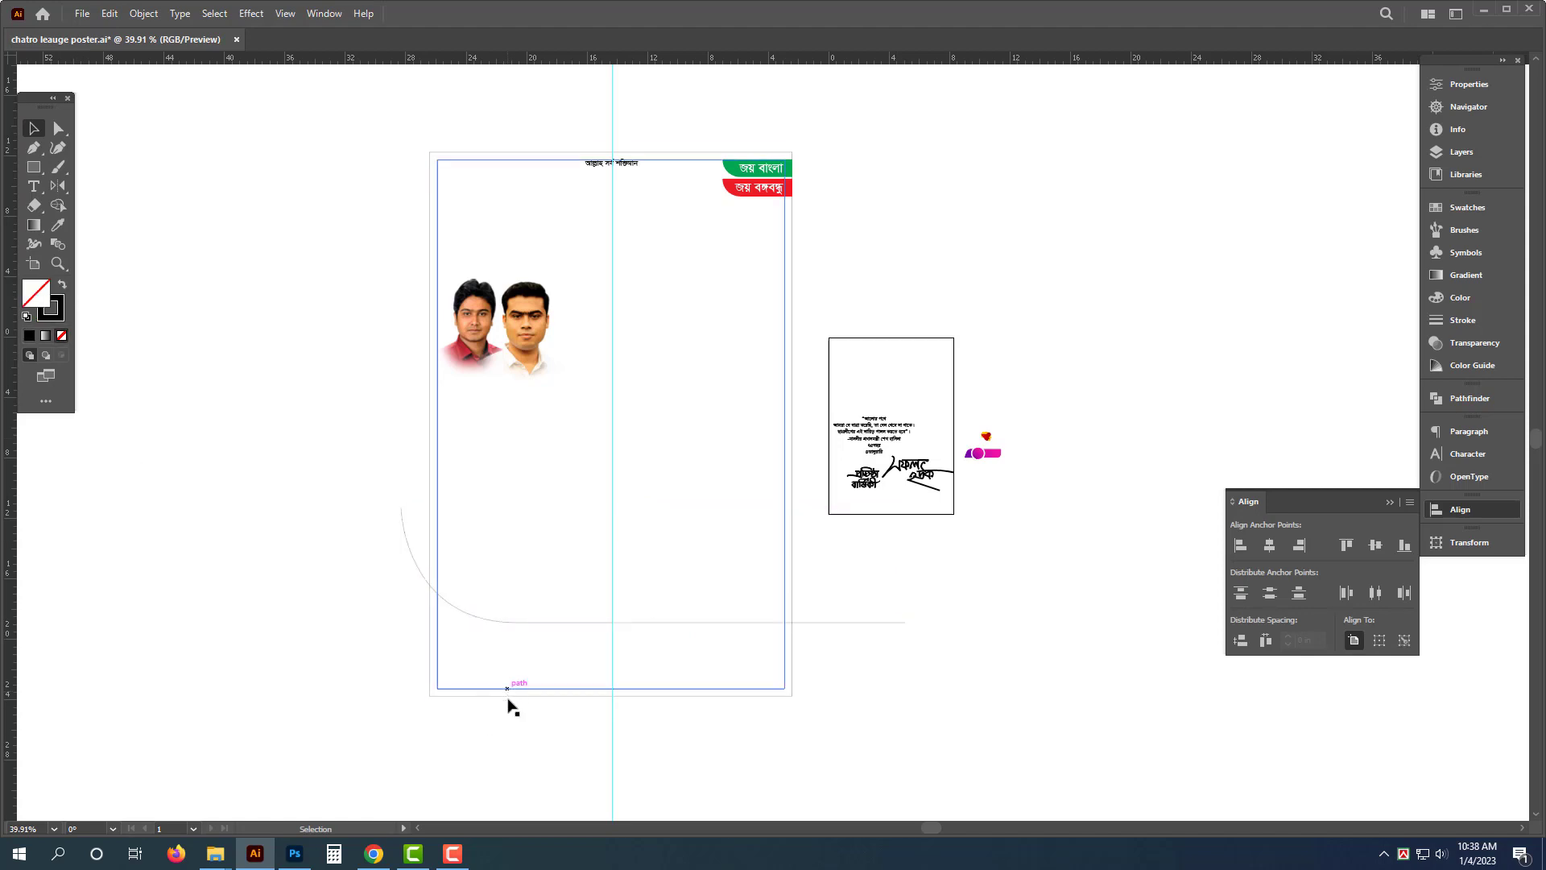
- Divide the poster's background rectangle with the curved path using Pathfinder
{"action": "left_click", "coordinate": [511, 698]}
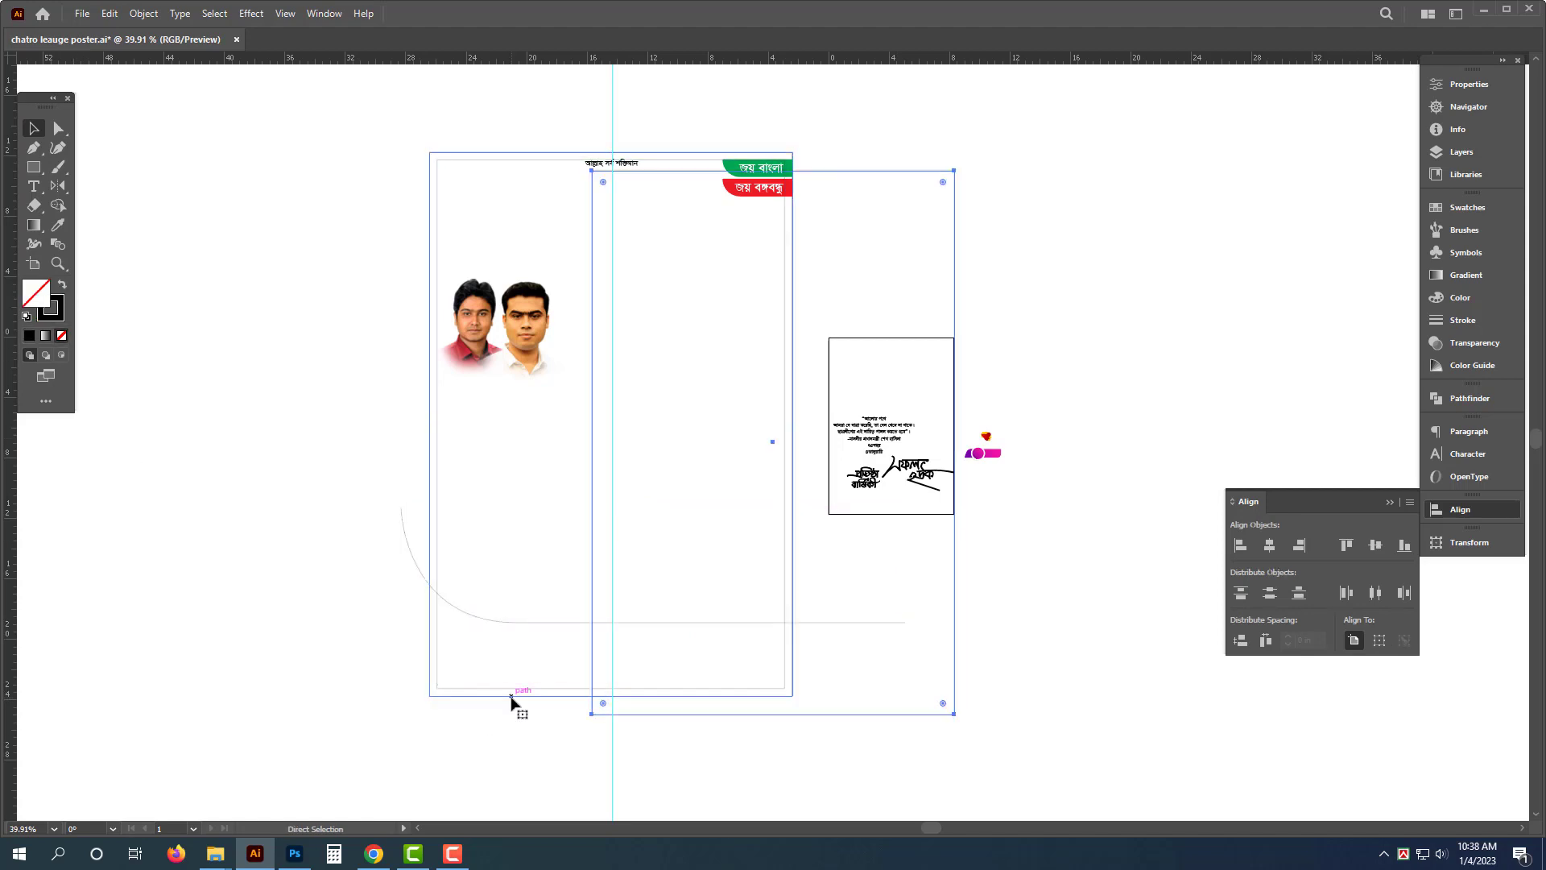
{"action": "left_click", "coordinate": [512, 697]}
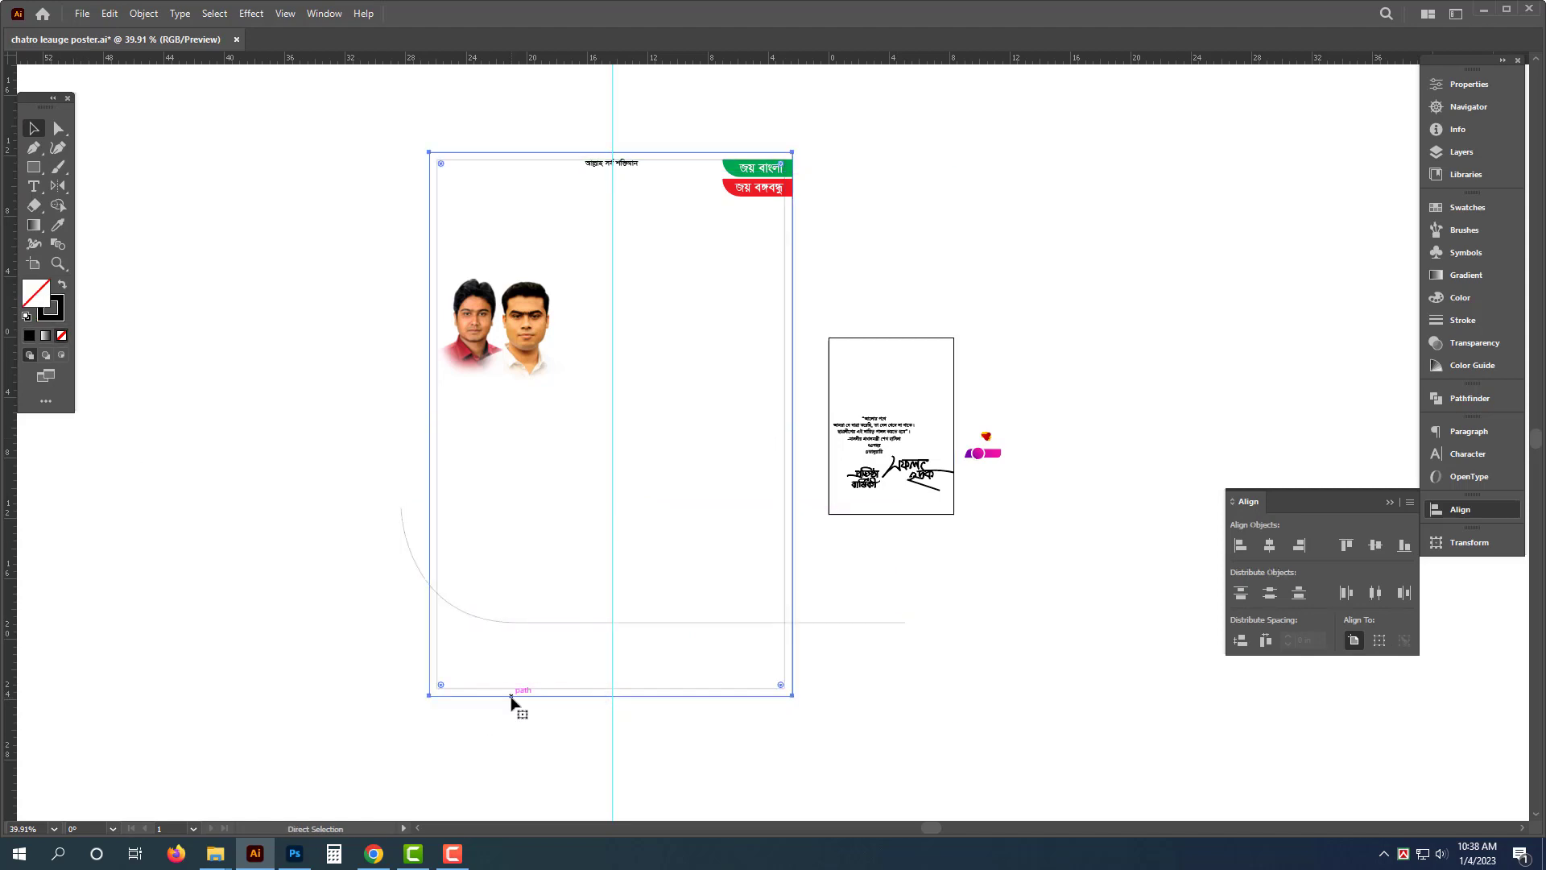
{"action": "left_click", "coordinate": [663, 623], "text": "shift"}
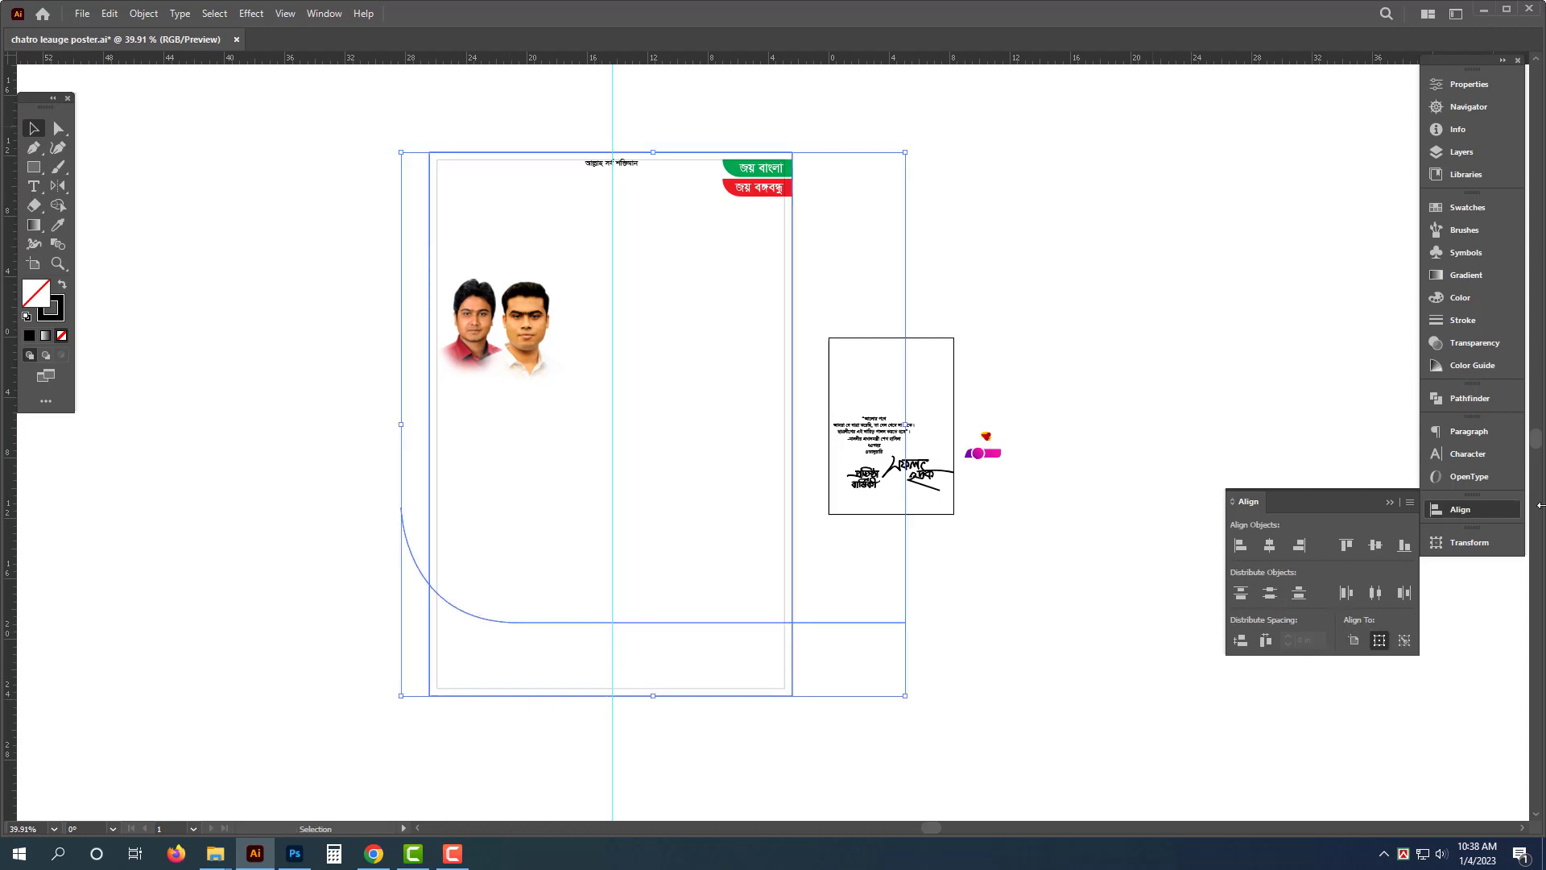
{"action": "left_click", "coordinate": [1471, 405]}
{"action": "left_click", "coordinate": [1251, 476]}
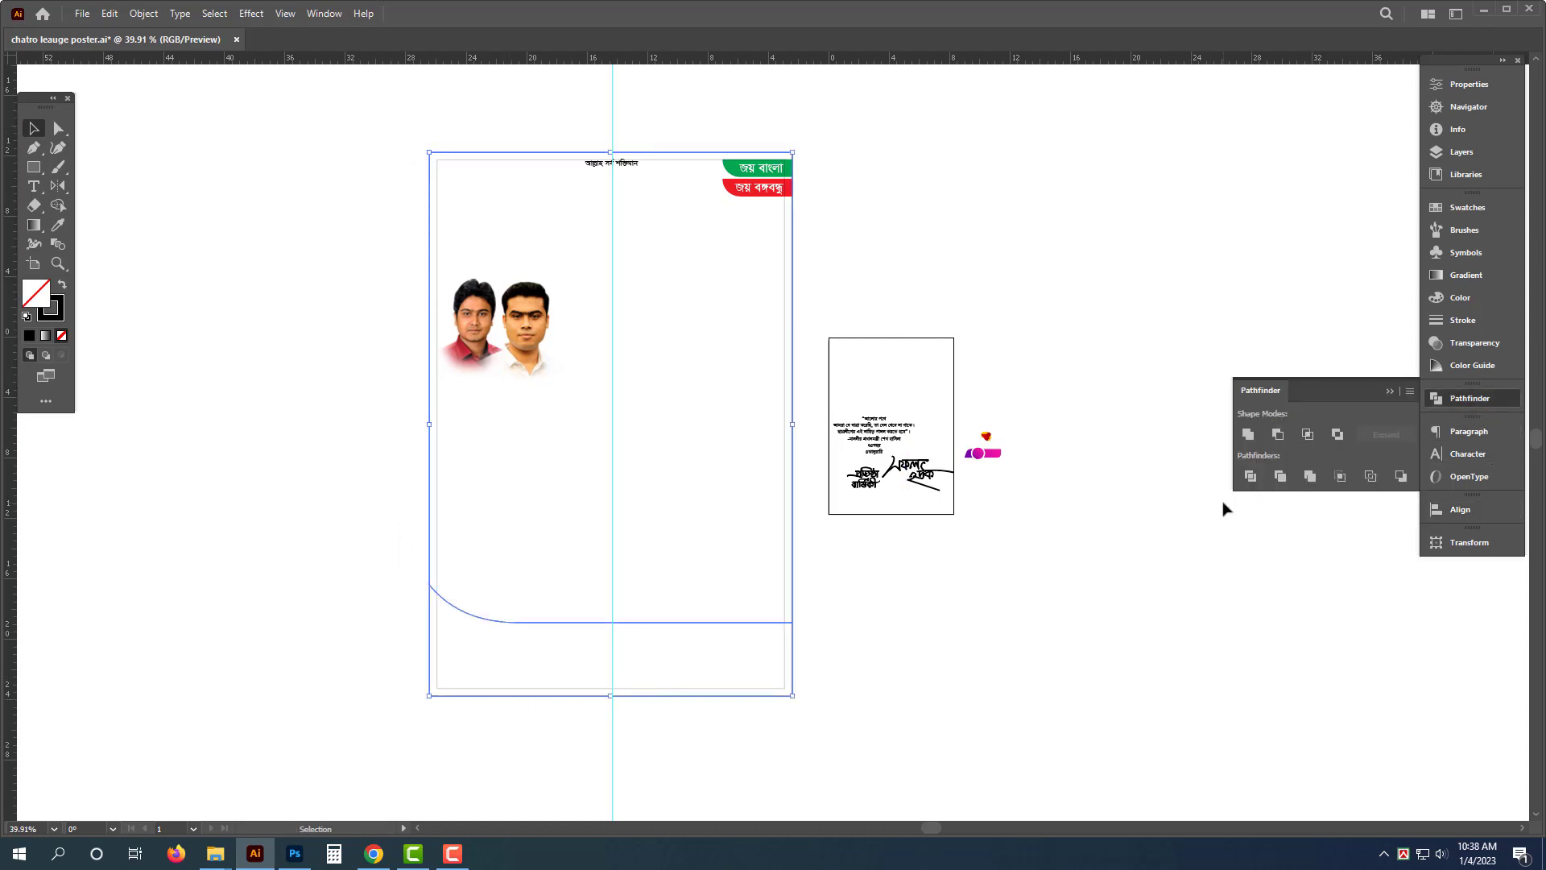
- Fill the divided shapes black, ungroup them and delete the upper piece, keeping the curved bottom band
{"action": "left_click", "coordinate": [62, 285]}
{"action": "key", "text": "Delete"}
{"action": "key", "text": "ctrl+z"}
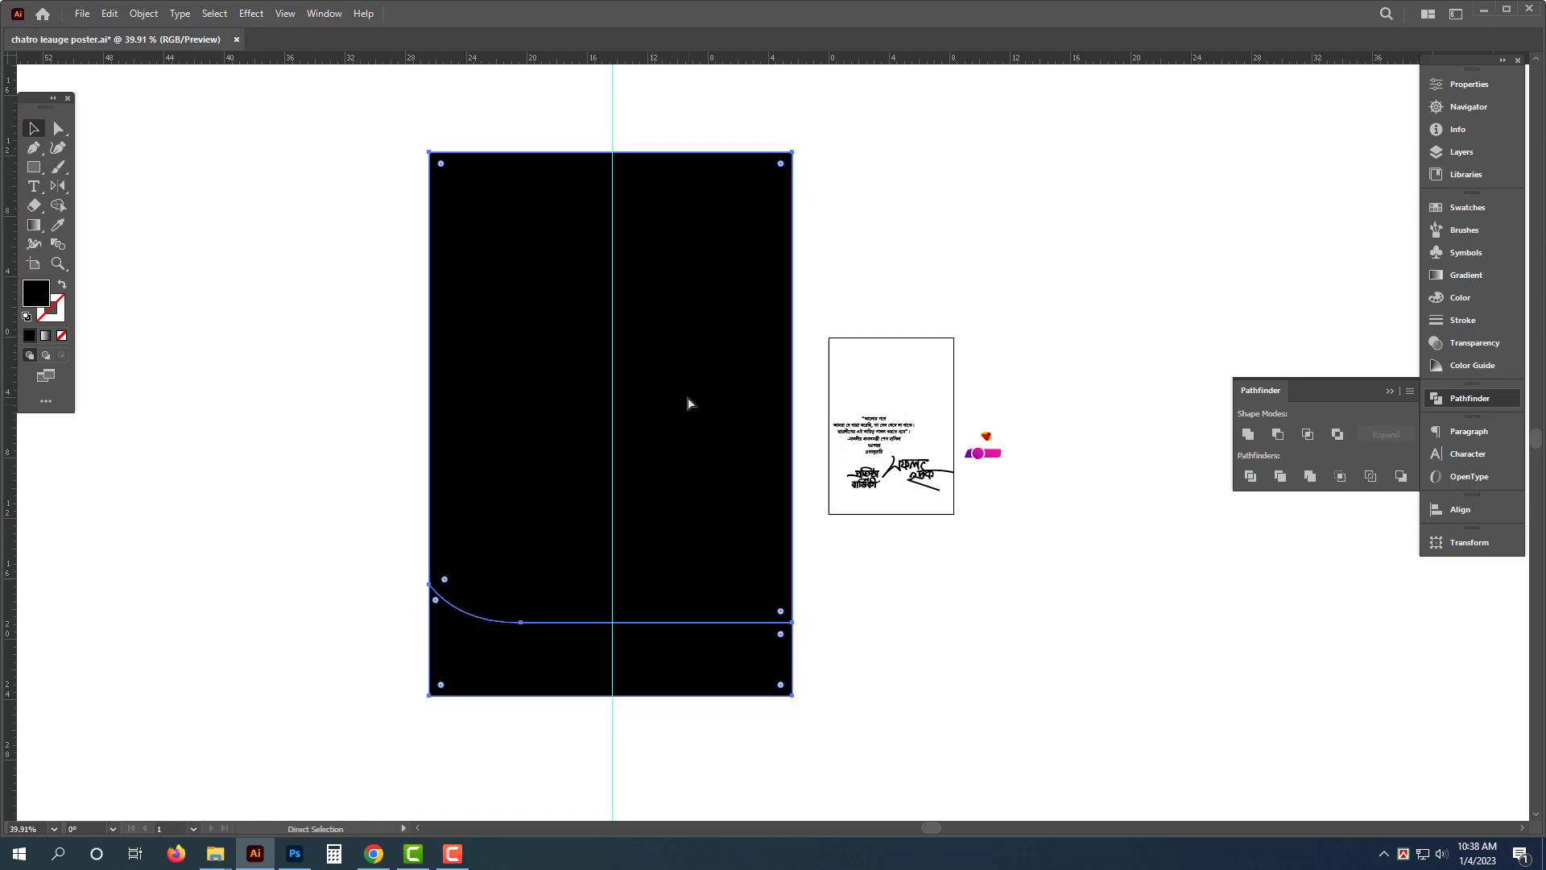
{"action": "right_click", "coordinate": [676, 314]}
{"action": "left_click", "coordinate": [733, 449]}
{"action": "left_click", "coordinate": [915, 313]}
{"action": "left_click", "coordinate": [658, 395]}
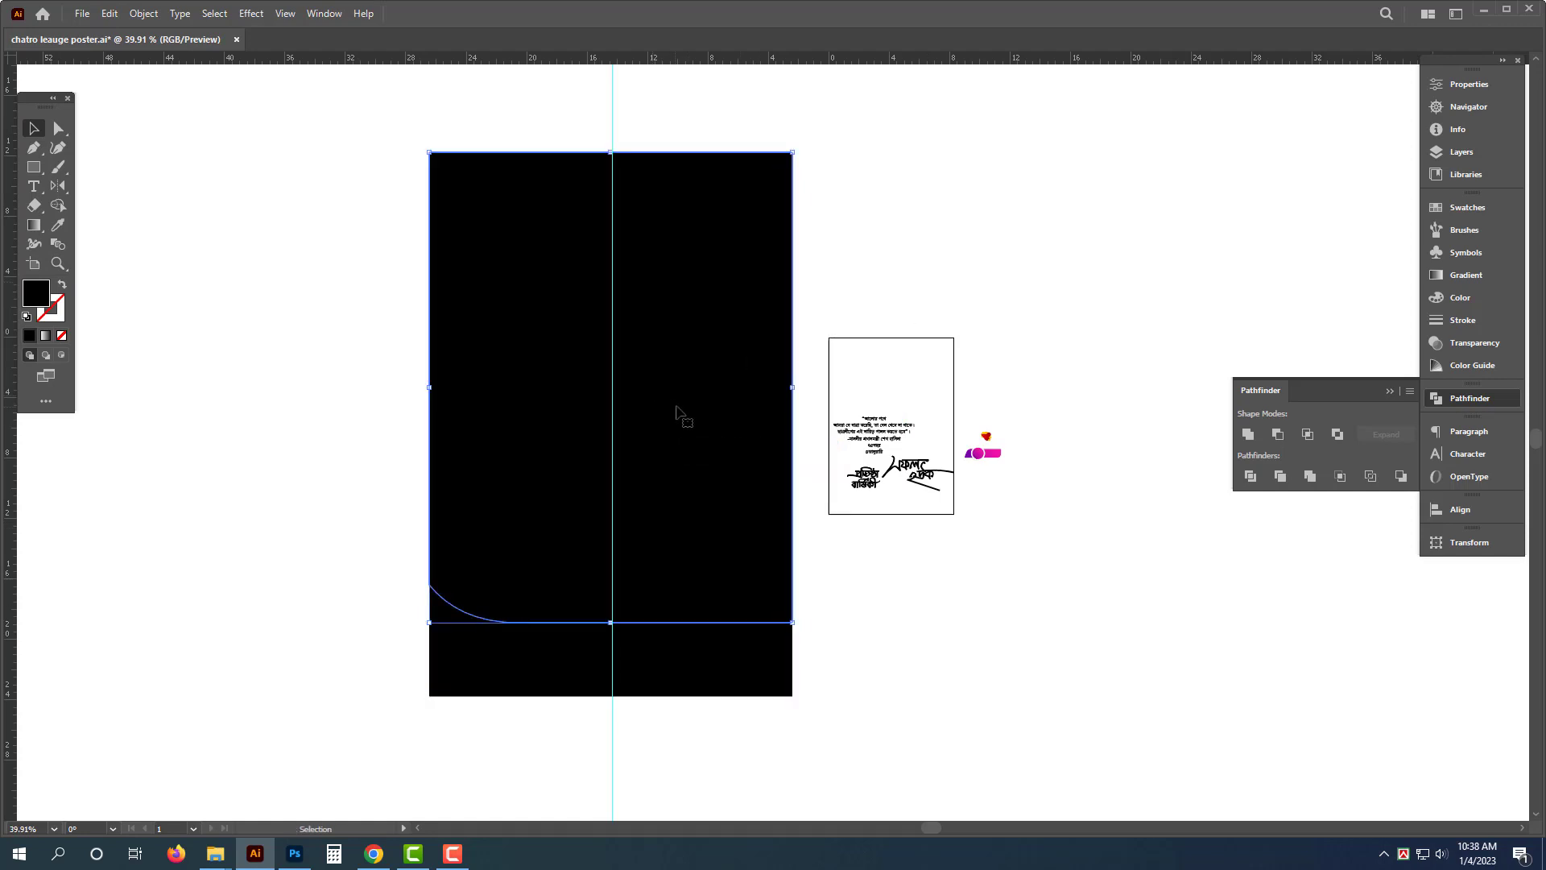
{"action": "key", "text": "Delete"}
{"action": "left_click", "coordinate": [658, 655]}
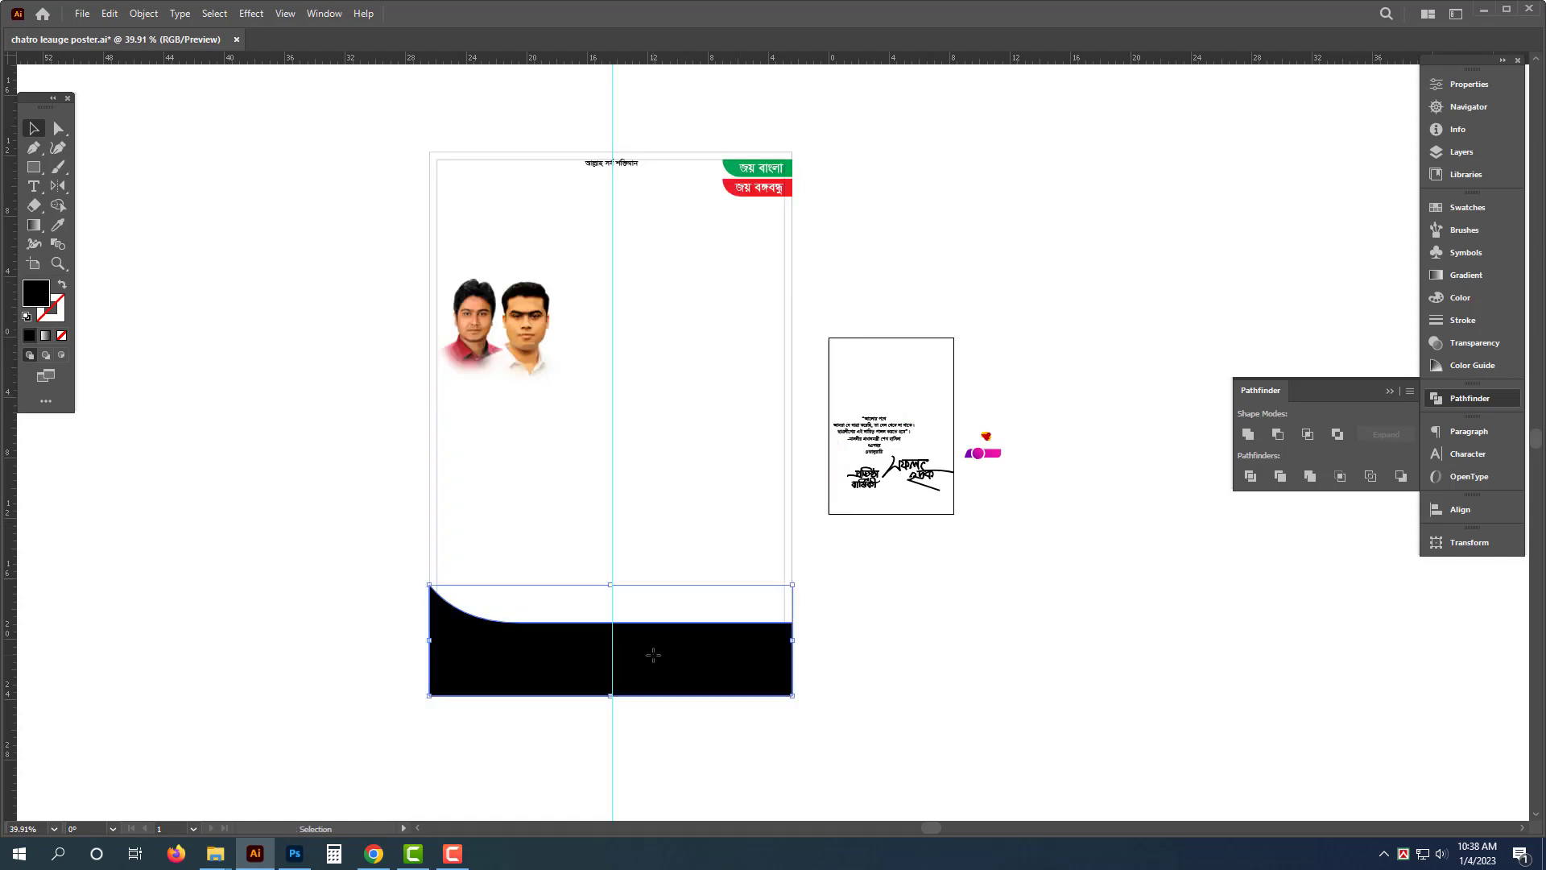
- Apply a linear gradient at a 90° angle to the curved bottom band
{"action": "left_click", "coordinate": [1459, 297]}
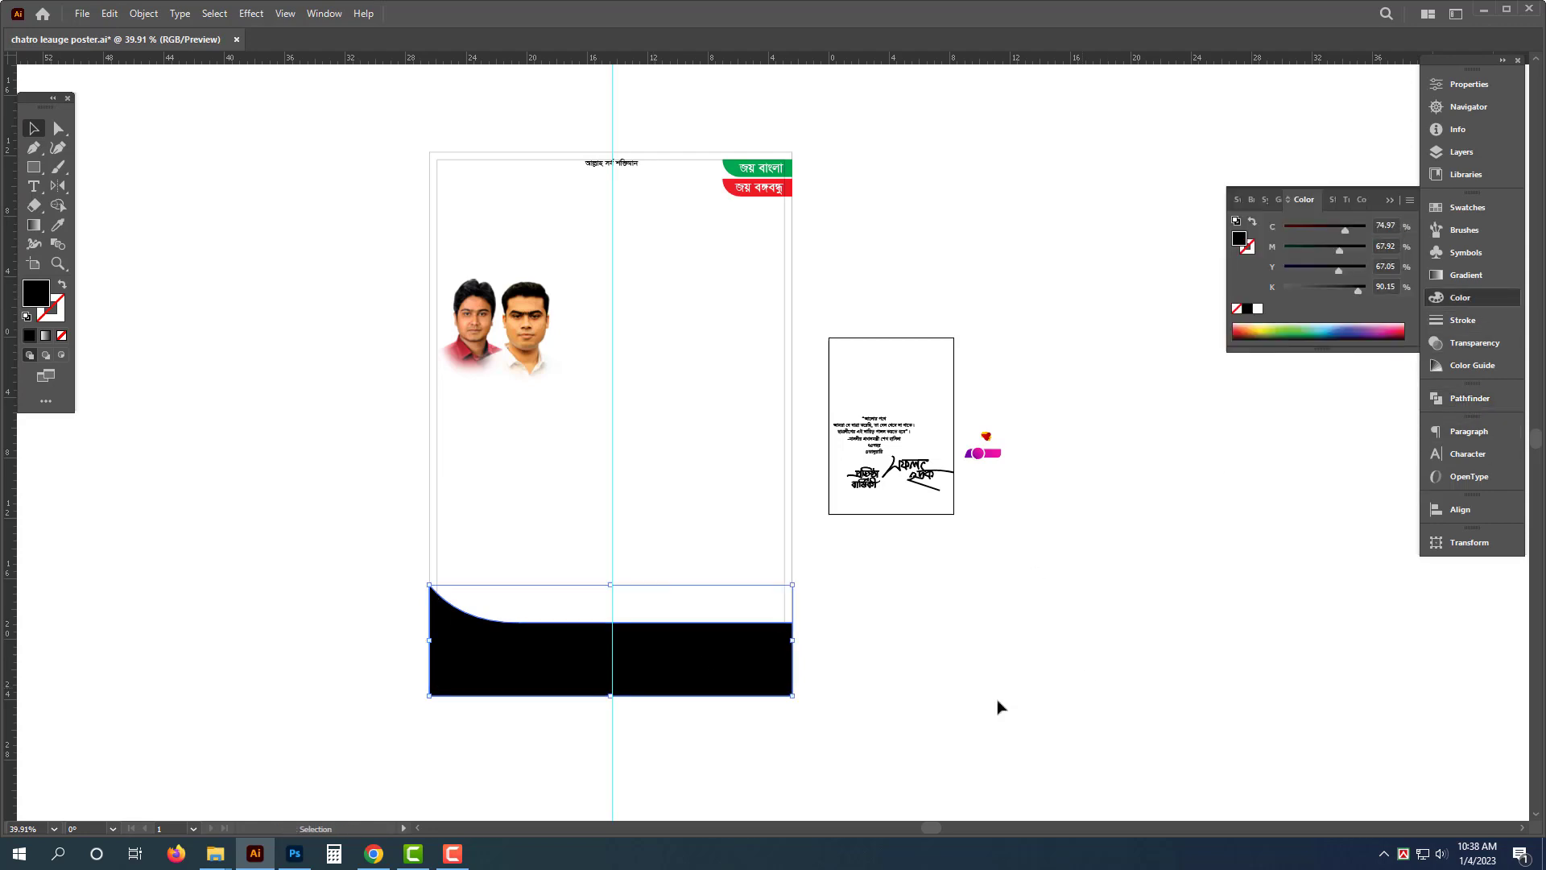
{"action": "left_click_drag", "start_coordinate": [588, 762], "coordinate": [753, 759]}
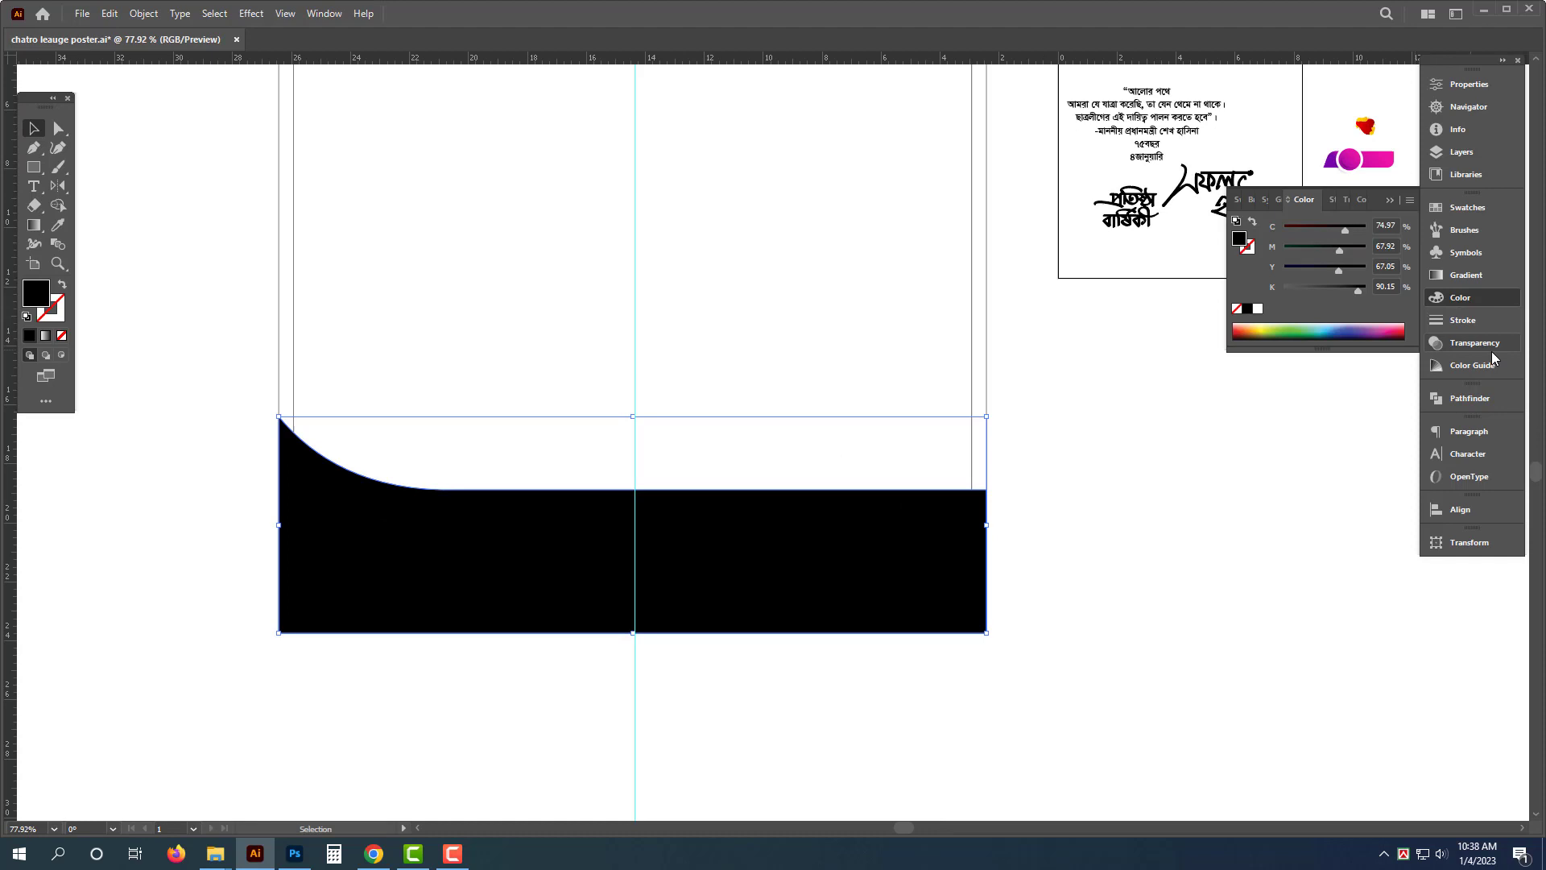
{"action": "left_click", "coordinate": [1465, 275]}
{"action": "left_click", "coordinate": [1307, 227]}
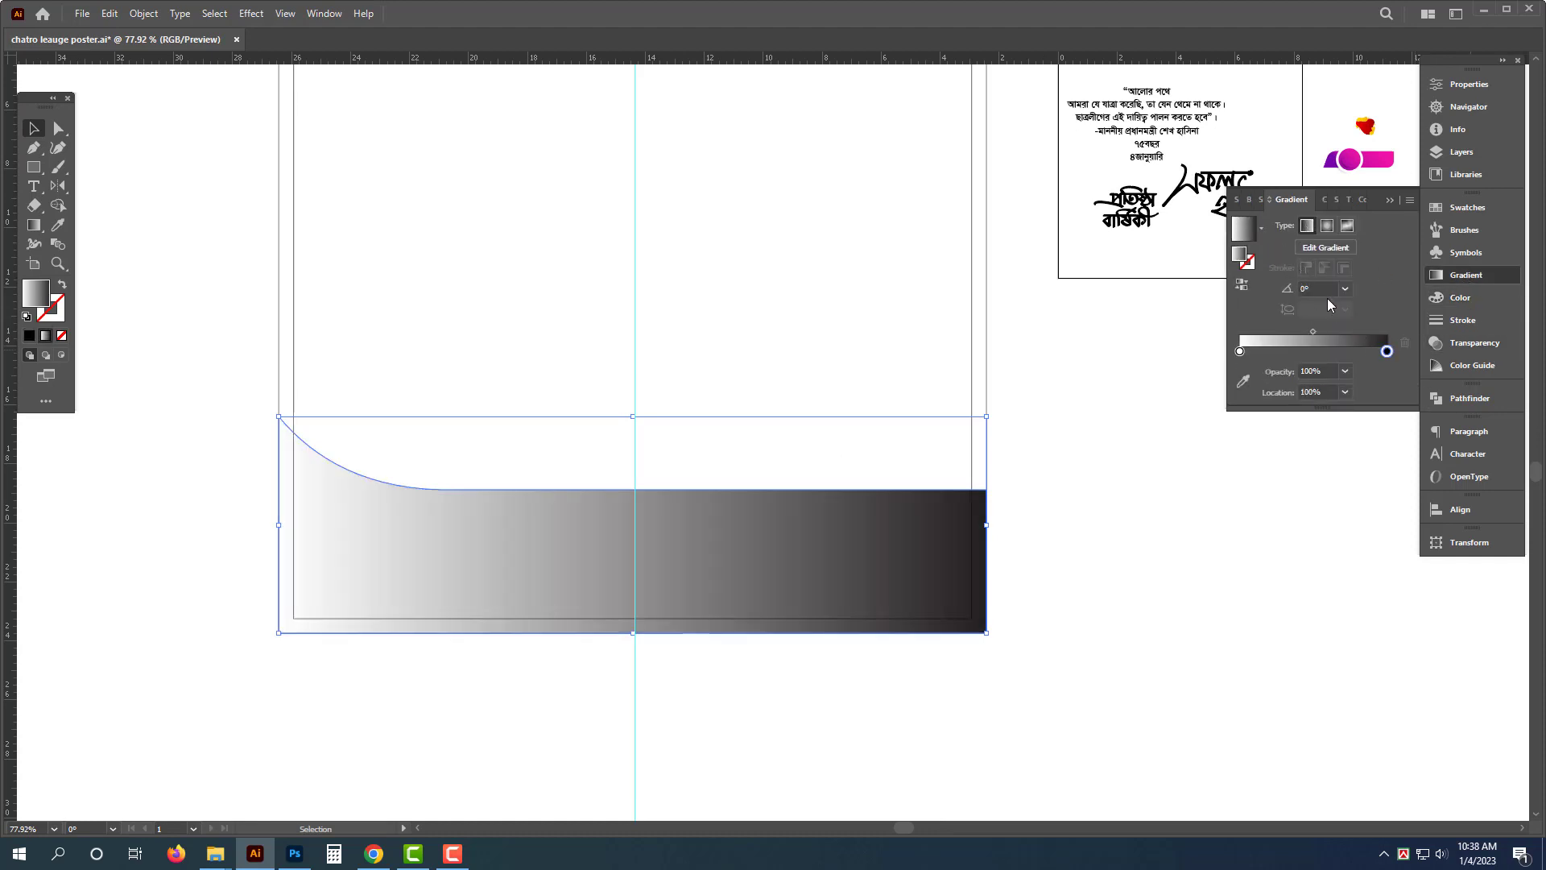
{"action": "key", "text": "Return"}
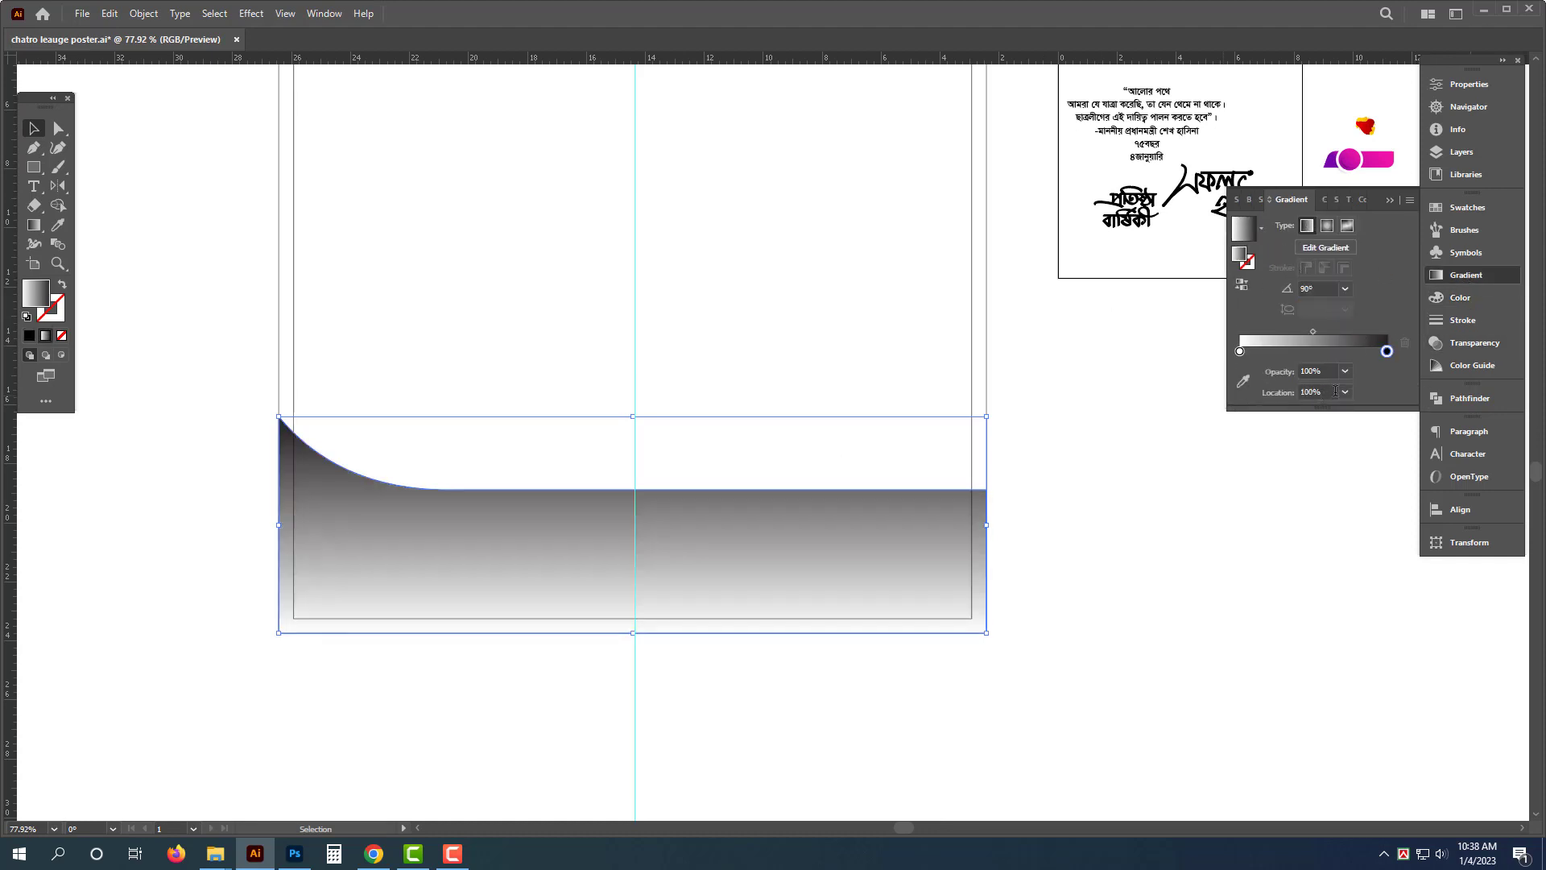
- Set the gradient's dark stop to a deep red of C 0, M 100, Y 100, K 50
{"action": "left_click", "coordinate": [1478, 300]}
{"action": "left_click", "coordinate": [1321, 281]}
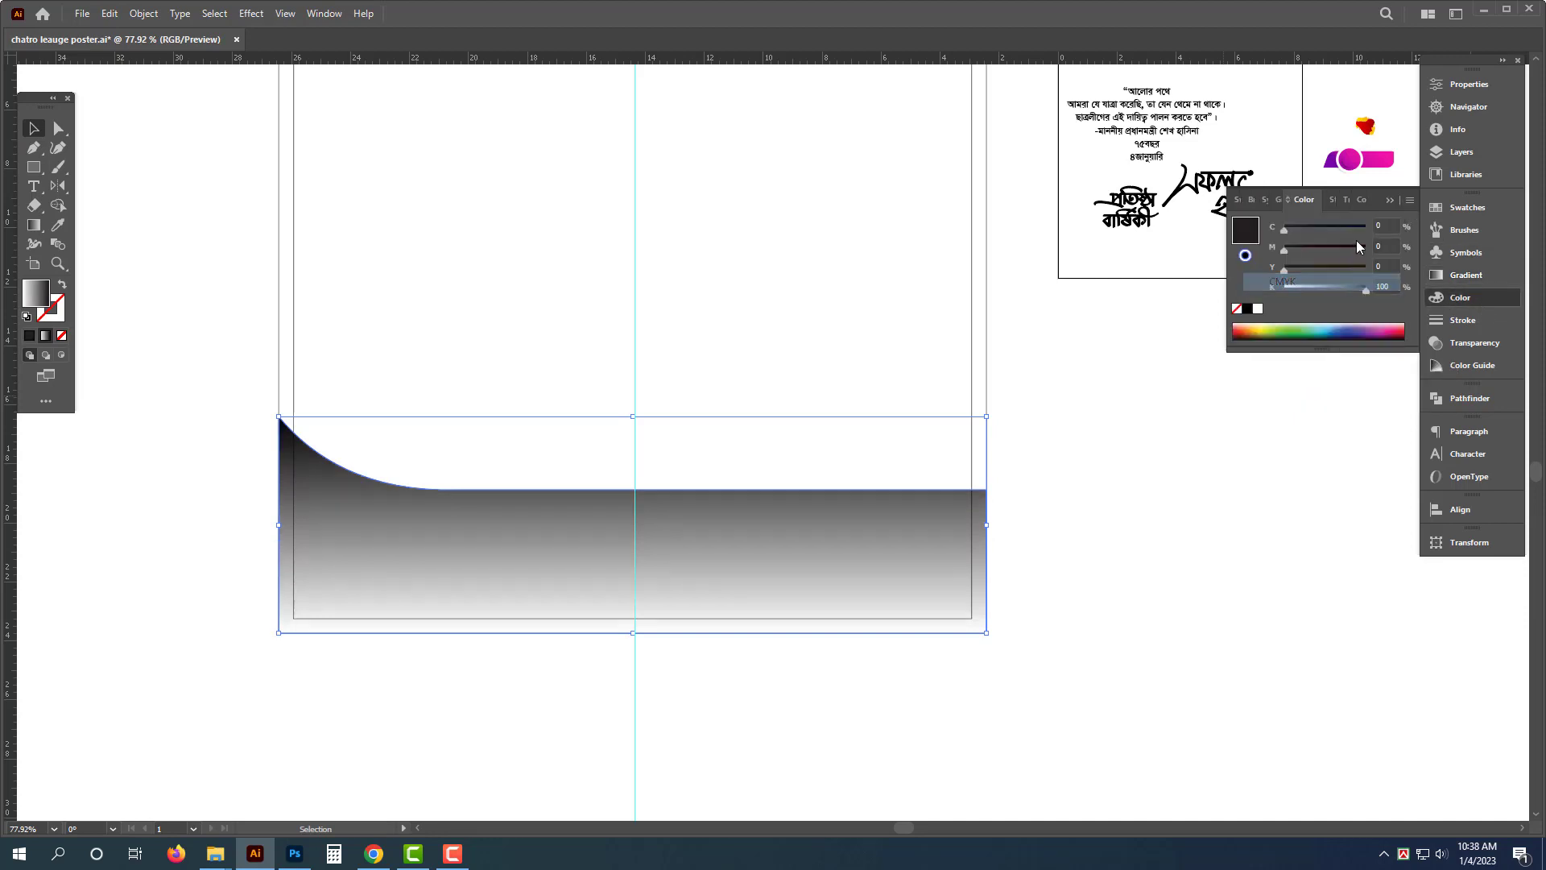
{"action": "type", "text": "100"}
{"action": "key", "text": "Tab"}
{"action": "type", "text": "100"}
{"action": "key", "text": "Tab"}
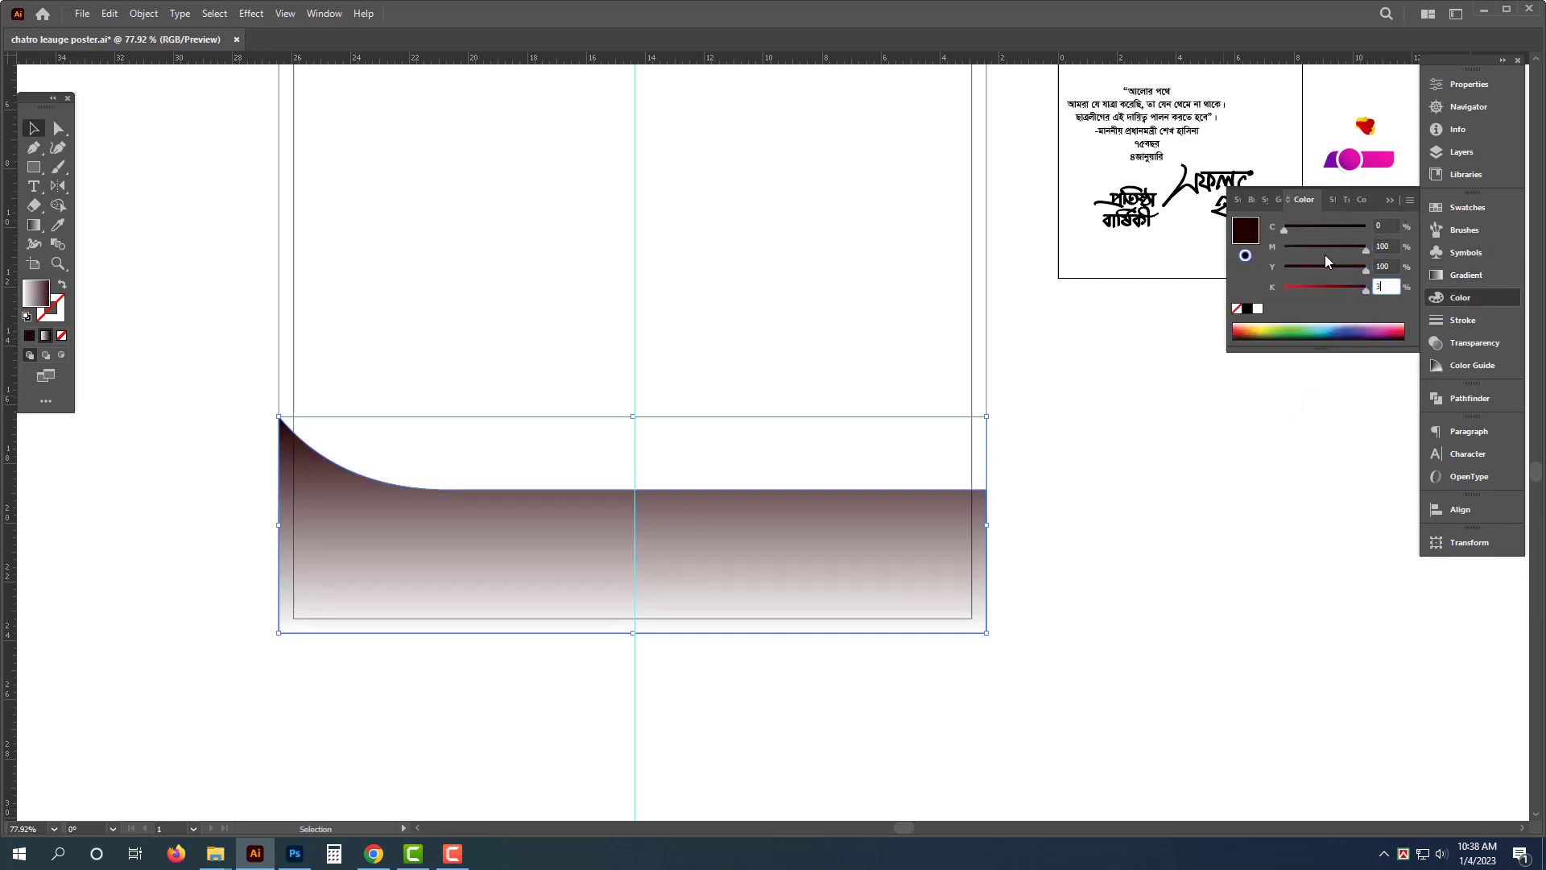
{"action": "type", "text": "30"}
{"action": "key", "text": "Return"}
{"action": "type", "text": "50"}
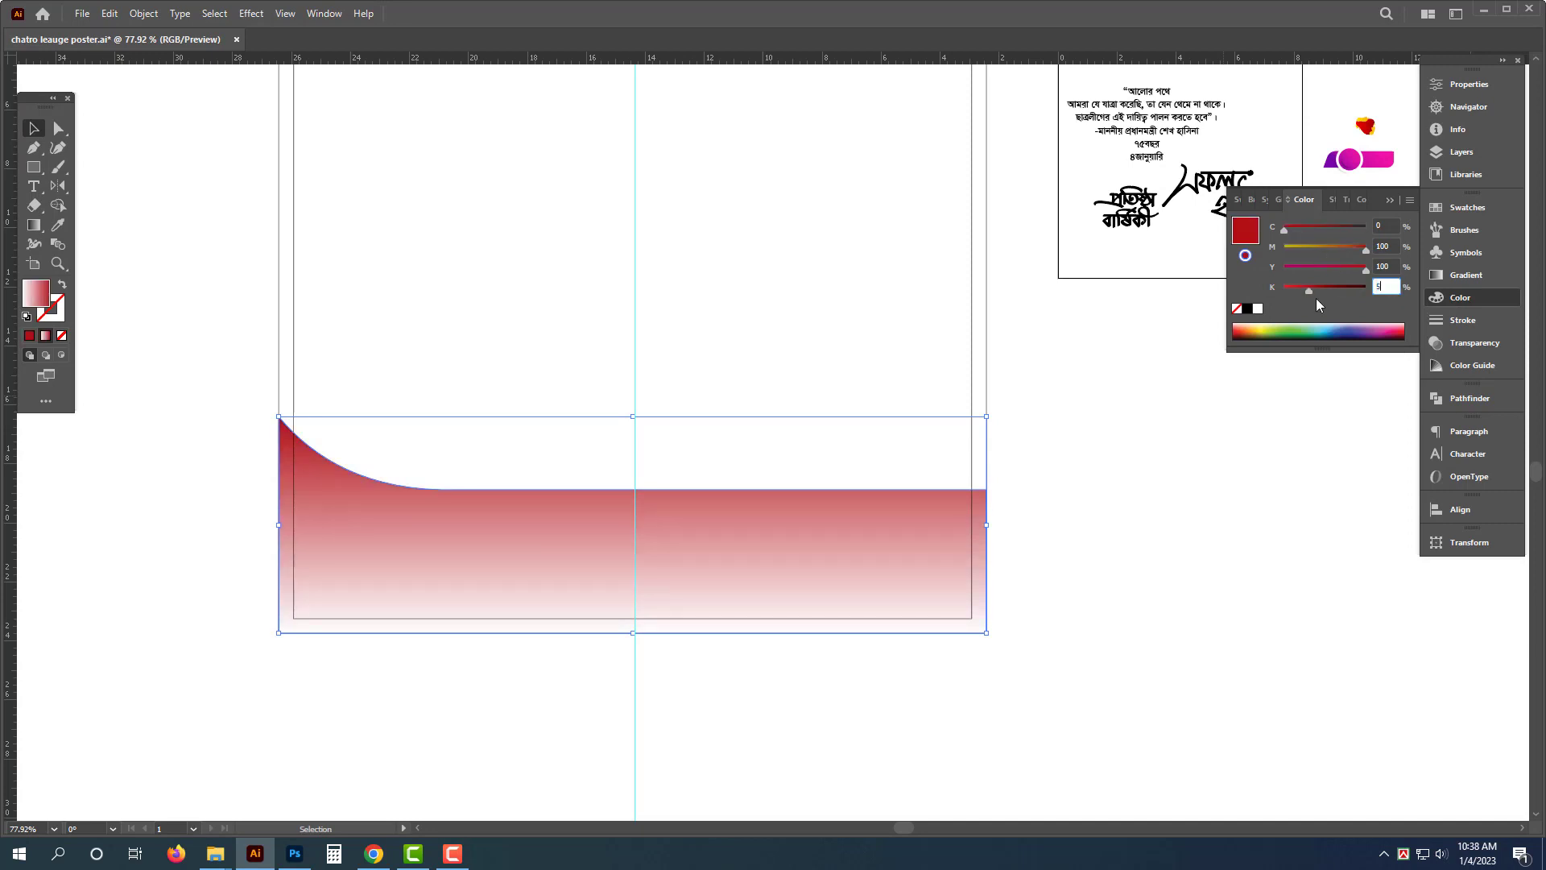
{"action": "key", "text": "Return"}
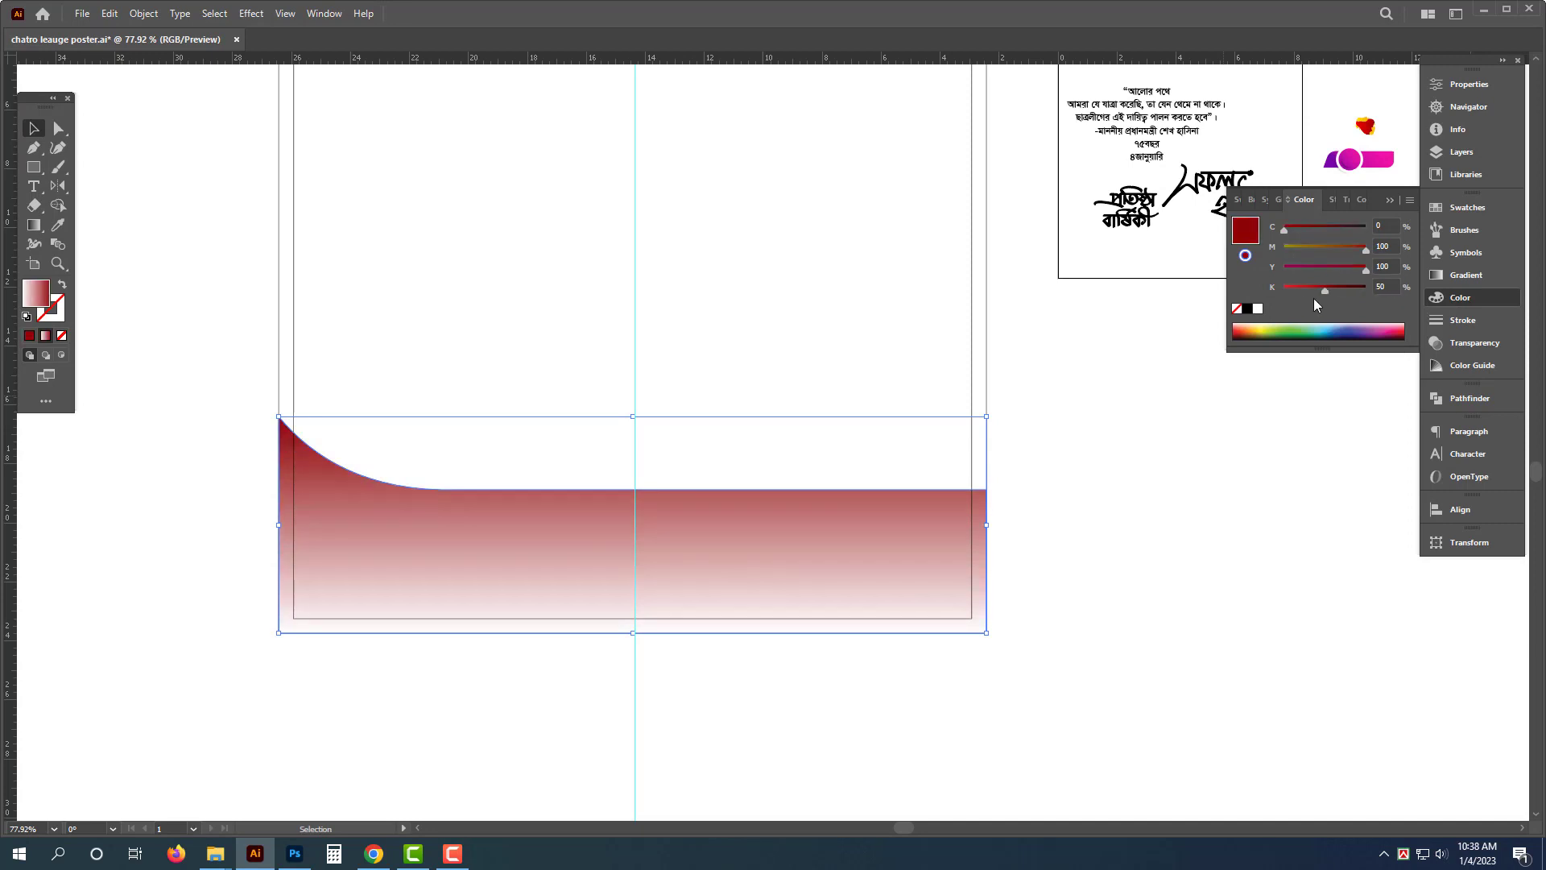
- Set the gradient's light stop to a bright red of C 0, M 100, Y 100, K 0 in CMYK mode
{"action": "left_click", "coordinate": [1474, 275]}
{"action": "left_click", "coordinate": [1240, 351]}
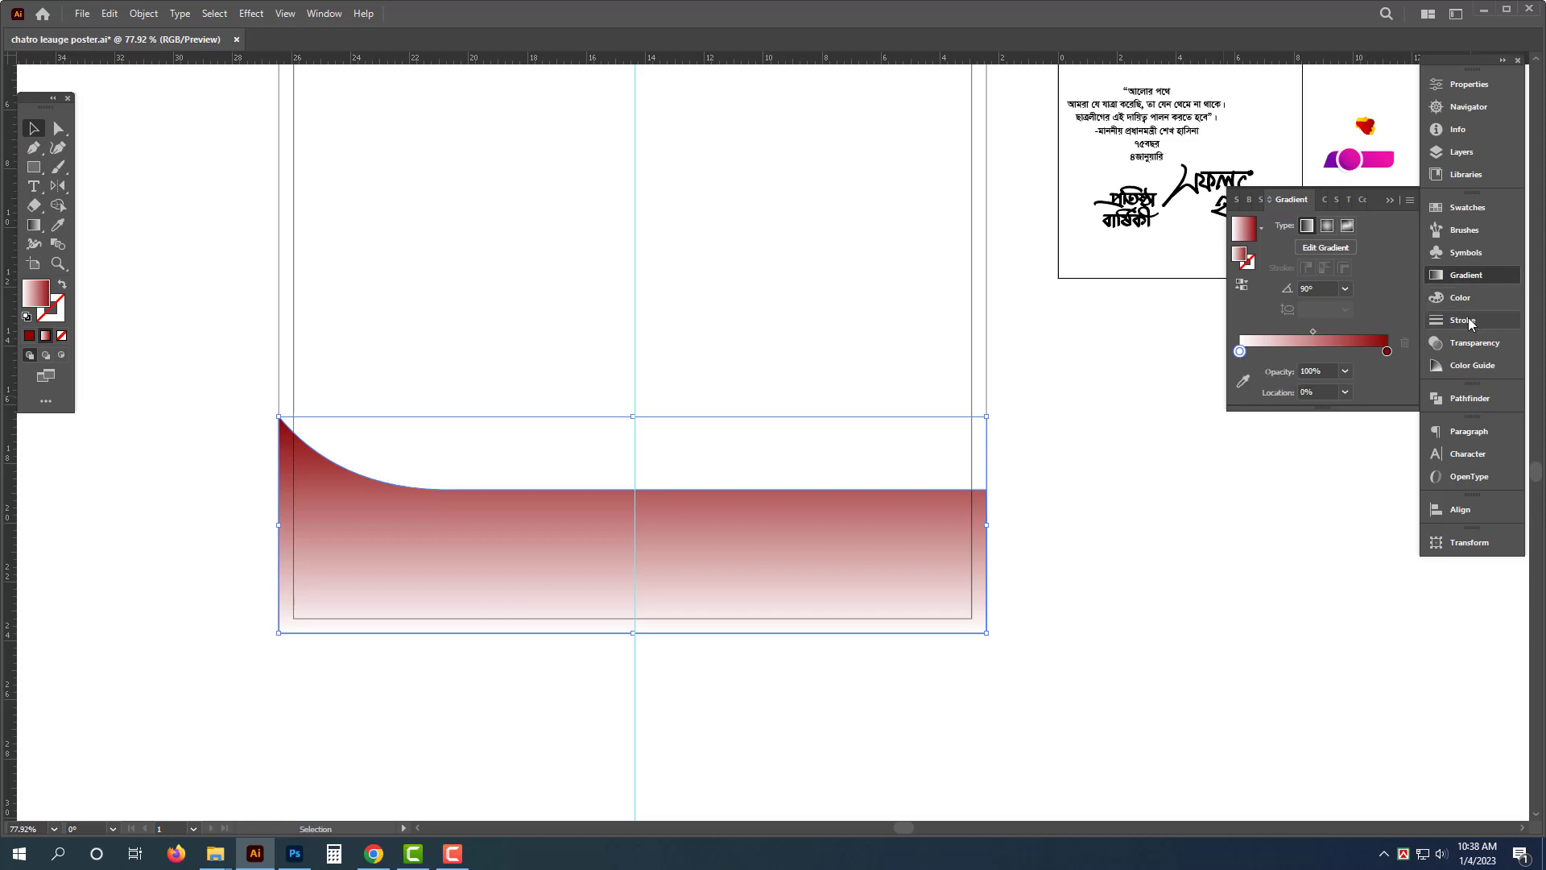
{"action": "left_click", "coordinate": [1460, 297]}
{"action": "left_click", "coordinate": [1409, 199]}
{"action": "left_click", "coordinate": [1280, 280]}
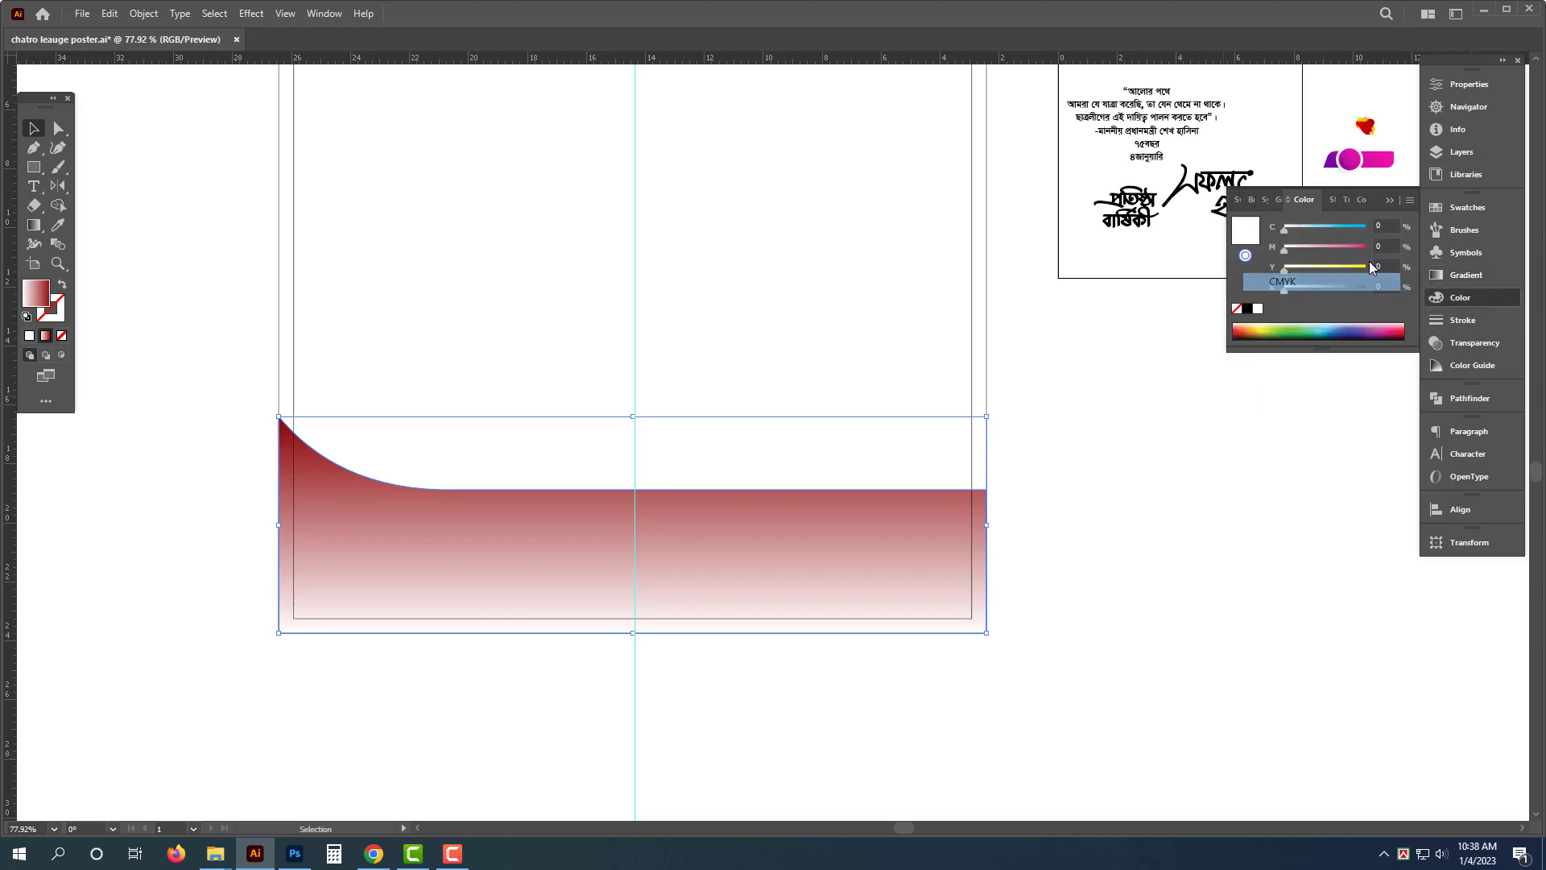
{"action": "left_click_drag", "start_coordinate": [1379, 331], "coordinate": [1402, 331]}
- Duplicate the curved band slightly upward and fill the copy solid orange, C 0, M 50, Y 100, K 0, as an edge stripe
{"action": "key", "text": "a"}
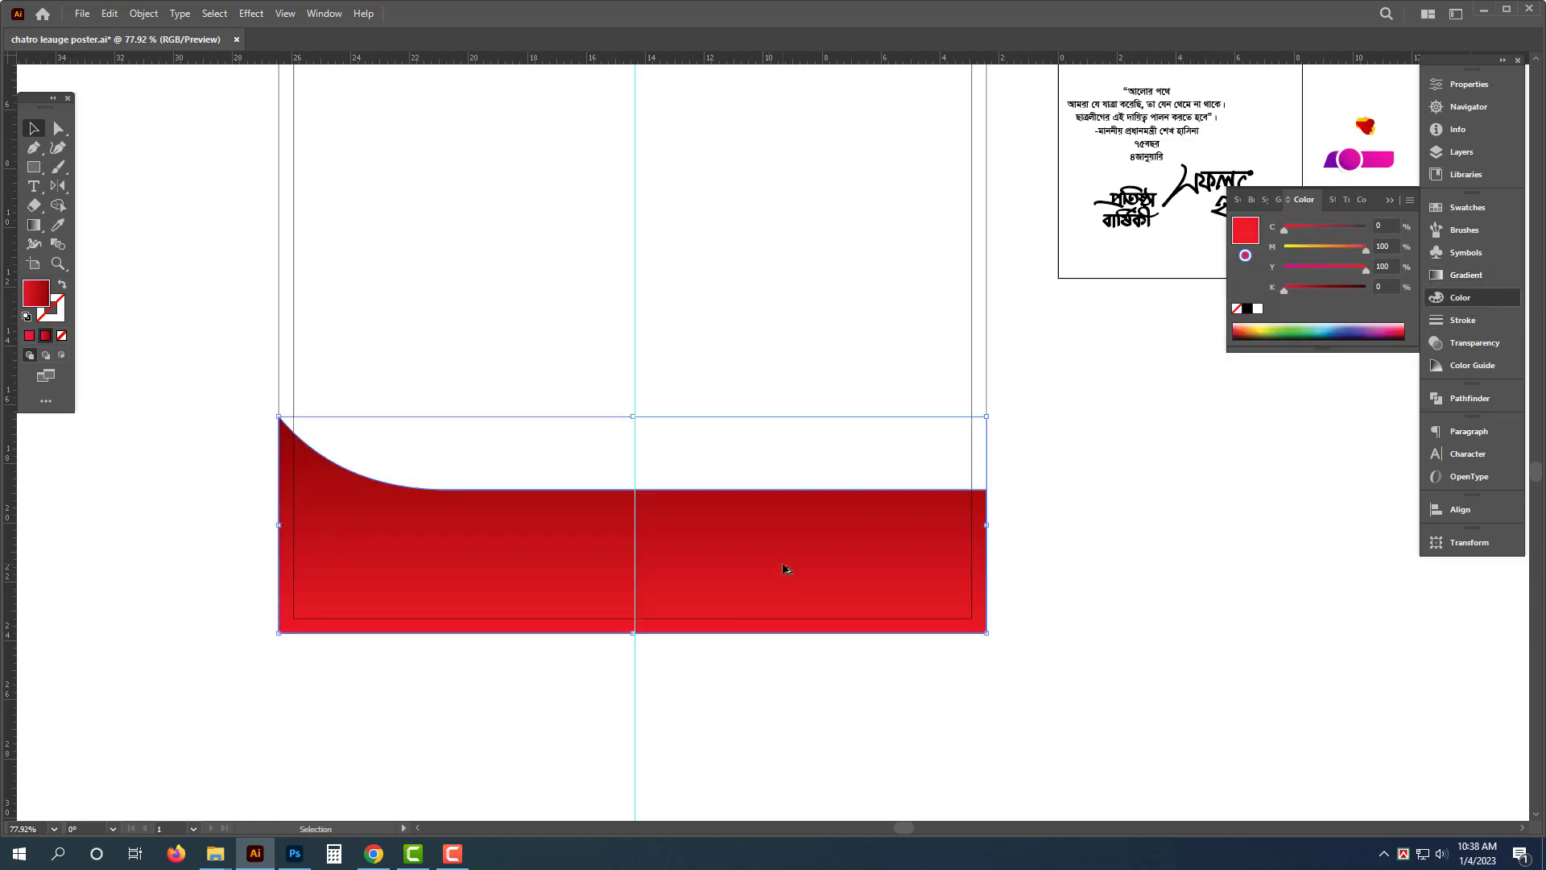
{"action": "left_click_drag", "start_coordinate": [784, 570], "coordinate": [788, 560]}
{"action": "key", "text": "v"}
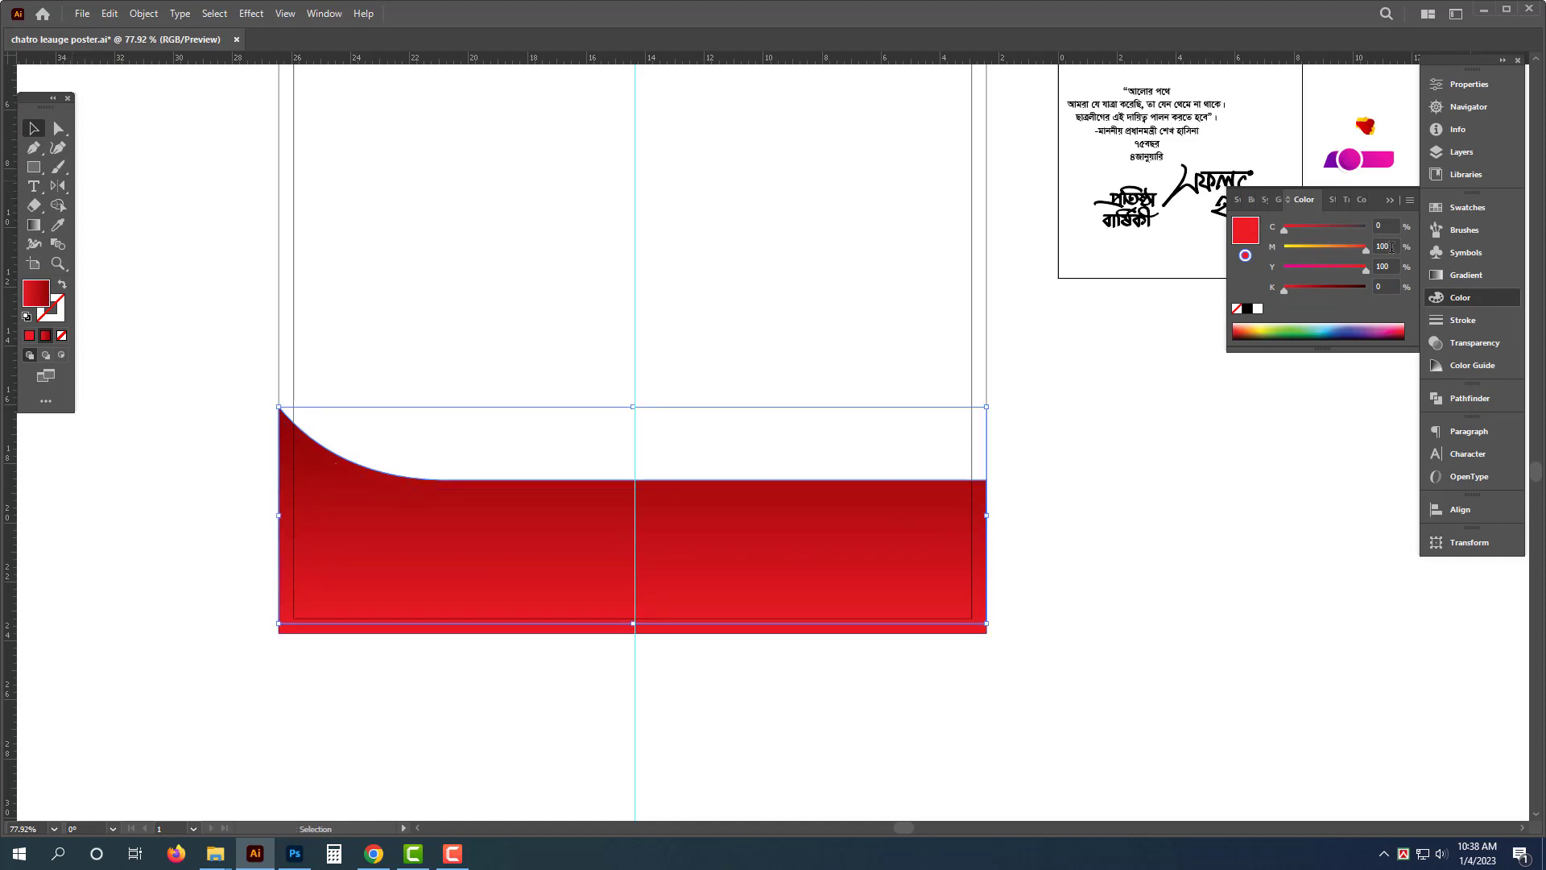
{"action": "key", "text": "Return"}
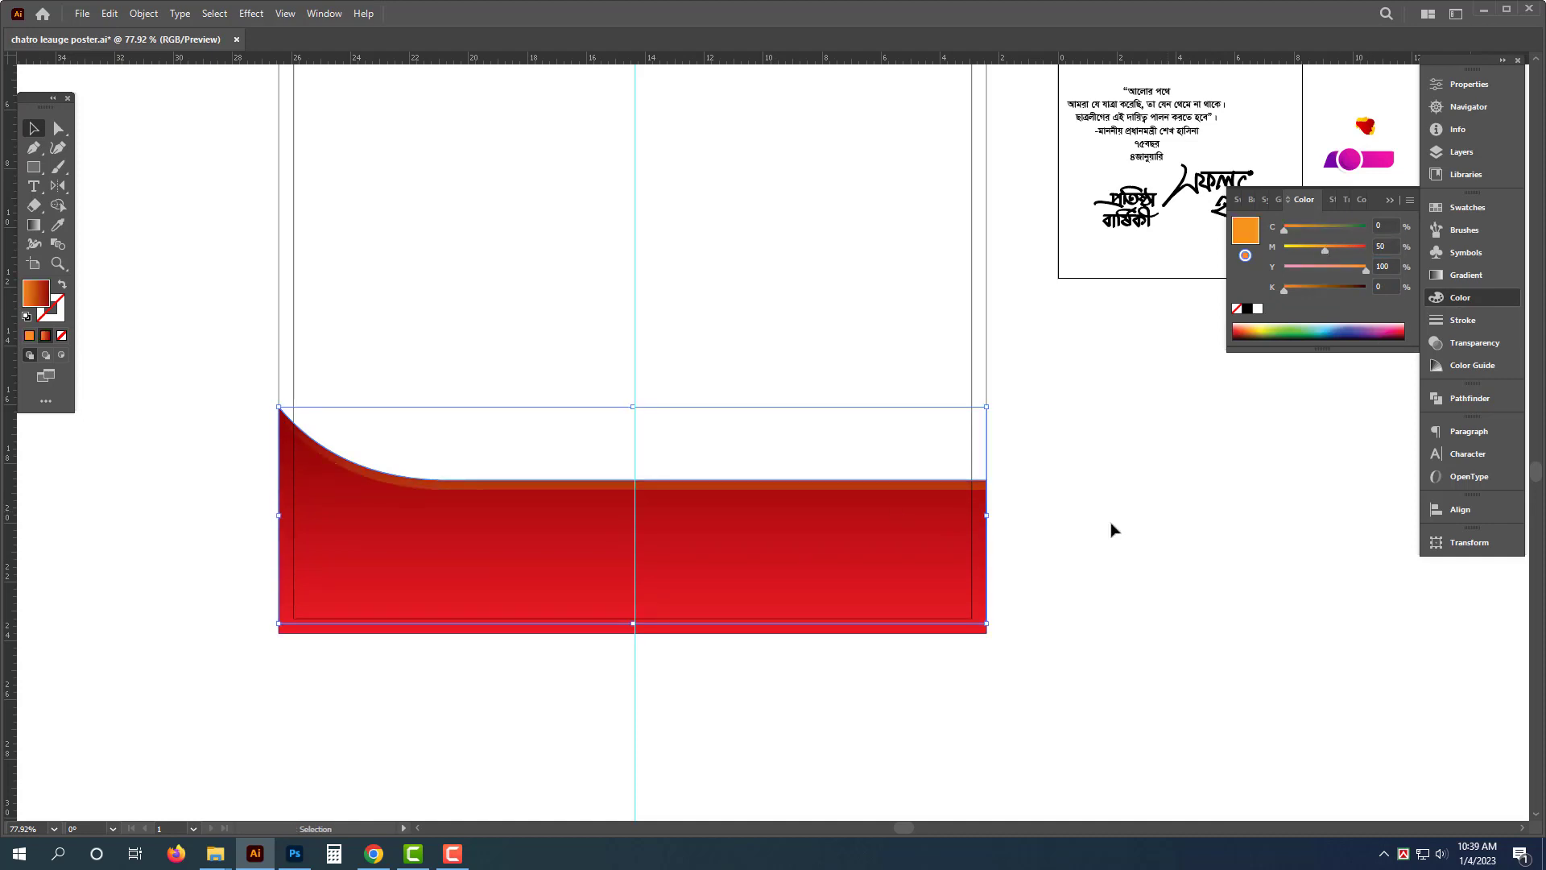
{"action": "left_click", "coordinate": [64, 336]}
{"action": "left_click", "coordinate": [30, 336]}
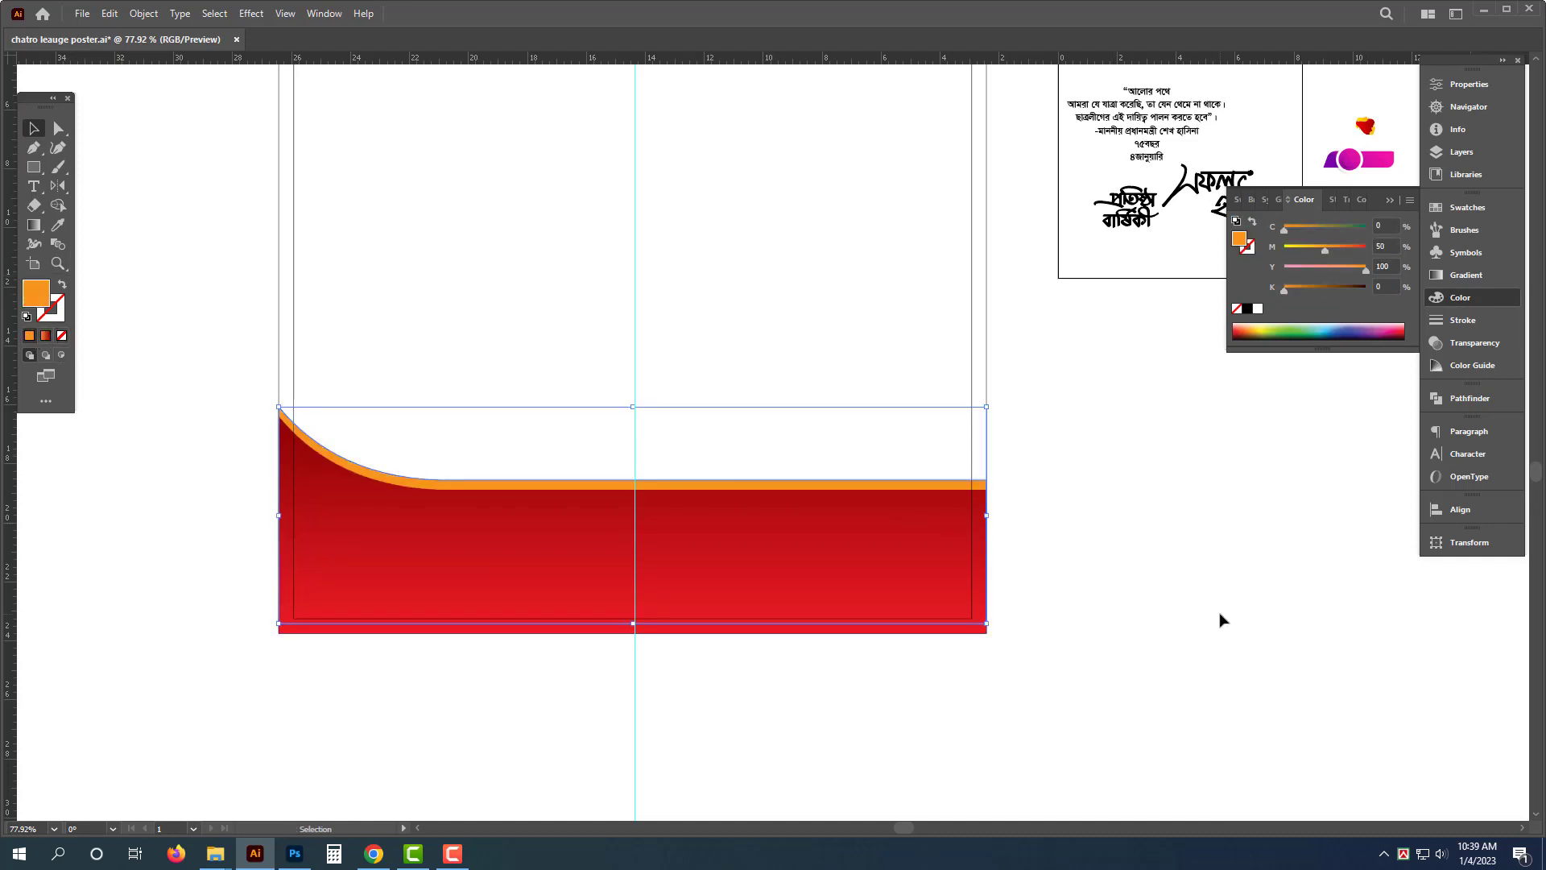
{"action": "left_click", "coordinate": [1219, 618]}
- Browse the All Design drive's Political and Awami League folders for a Sheikh Hasina photo
{"action": "left_click_drag", "start_coordinate": [692, 703], "coordinate": [515, 709]}
{"action": "mouse_move", "coordinate": [910, 639]}
{"action": "left_mouse_down"}
{"action": "mouse_move", "coordinate": [904, 724]}
{"action": "mouse_move", "coordinate": [849, 683]}
{"action": "mouse_move", "coordinate": [909, 640]}
{"action": "left_mouse_up"}
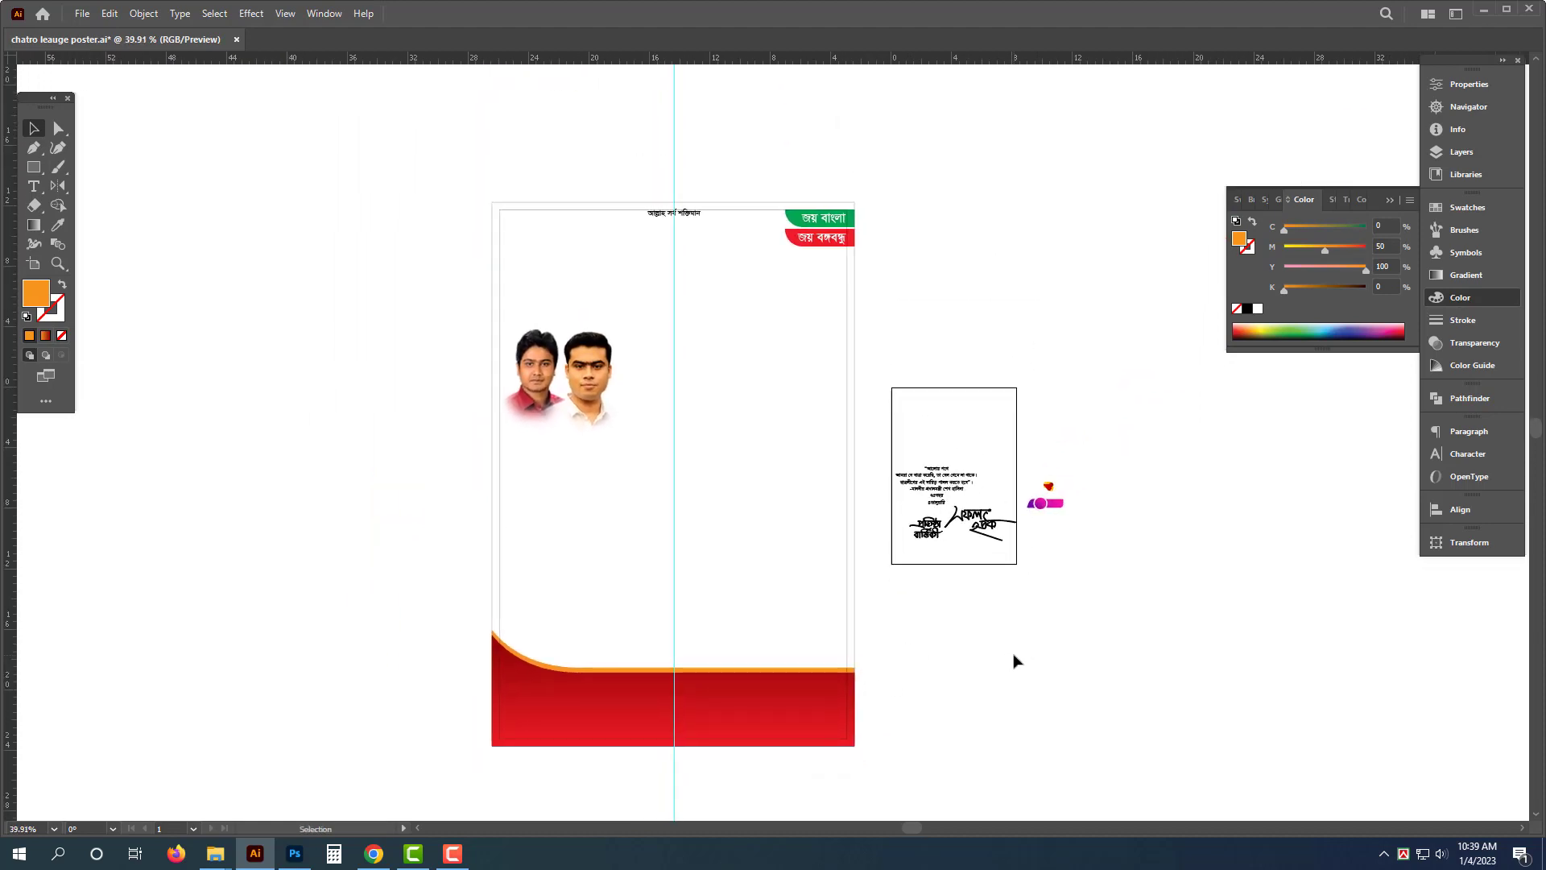
{"action": "scroll", "coordinate": [709, 606], "scroll_direction": "up", "scroll_amount": 1}
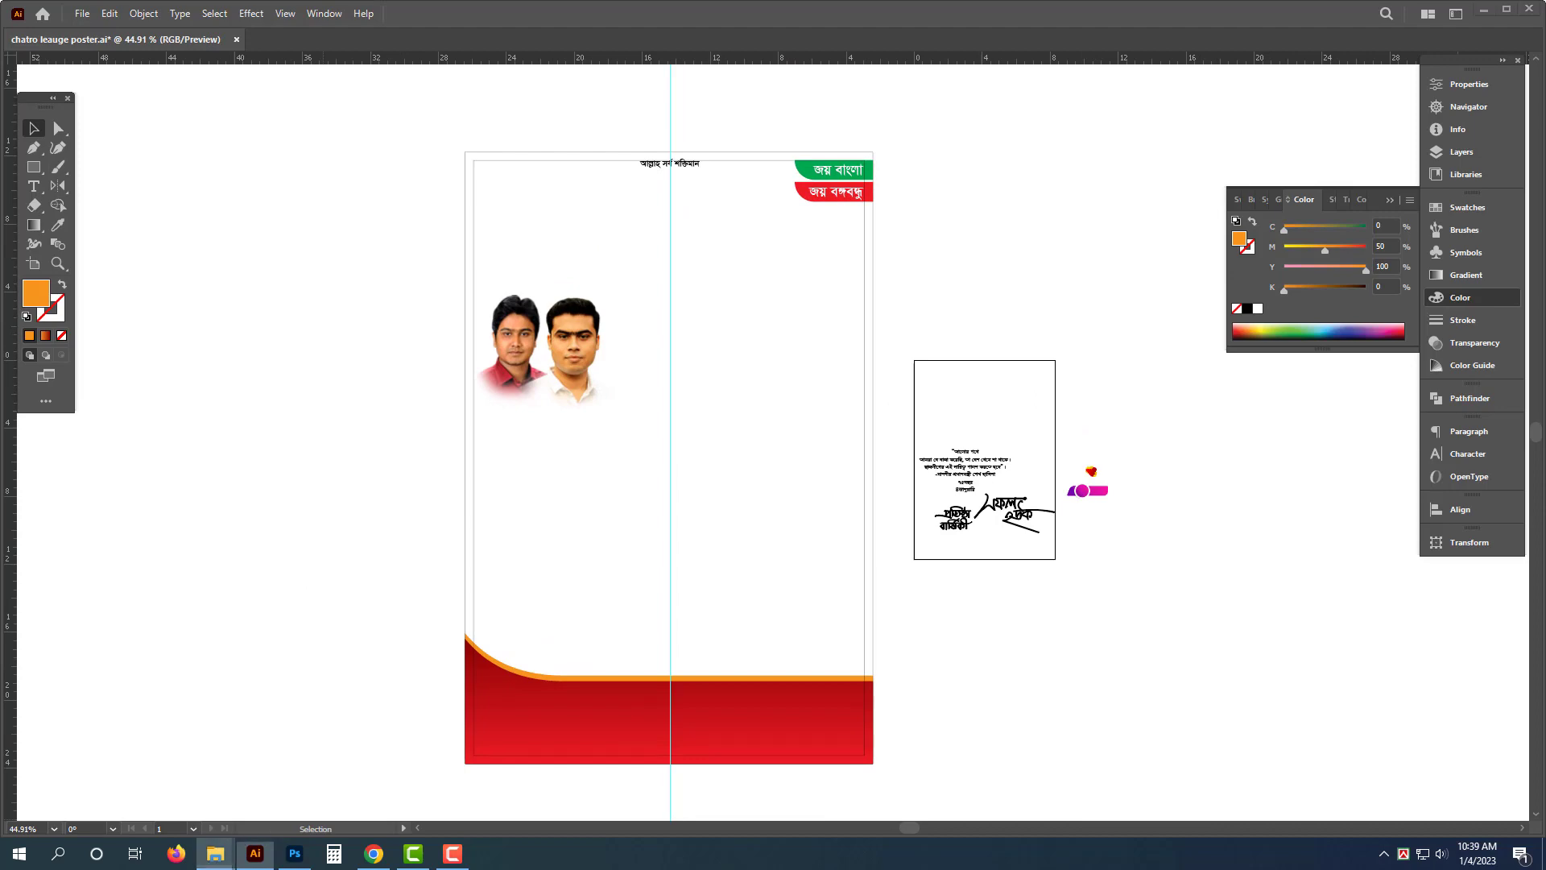
{"action": "mouse_move", "coordinate": [215, 853]}
{"action": "left_click", "coordinate": [258, 785]}
{"action": "left_click", "coordinate": [73, 348]}
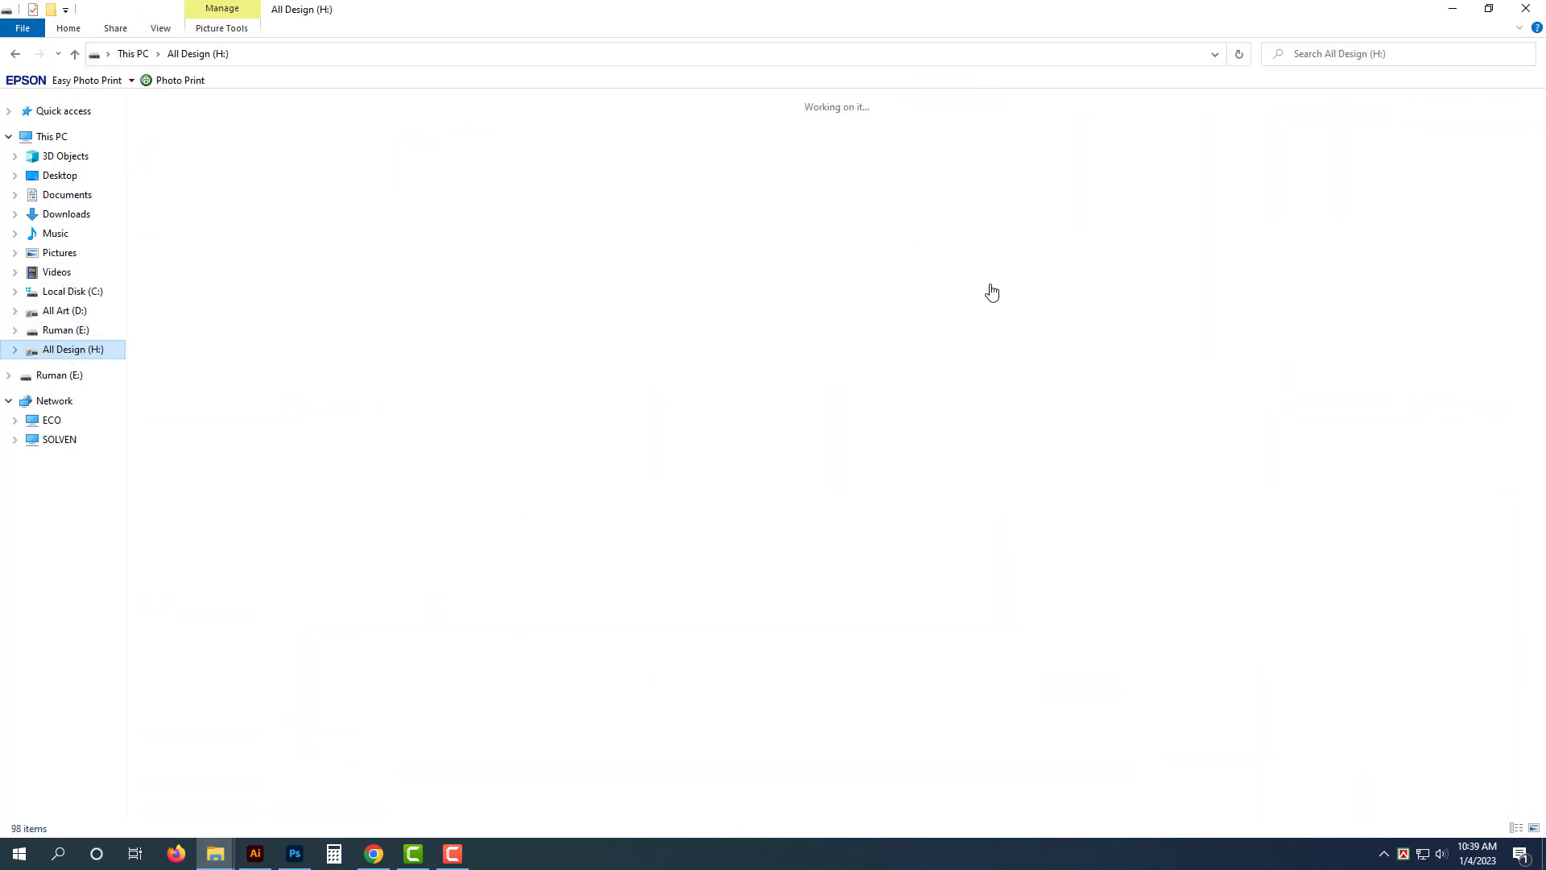
{"action": "left_click", "coordinate": [877, 258]}
{"action": "double_click", "coordinate": [1354, 745]}
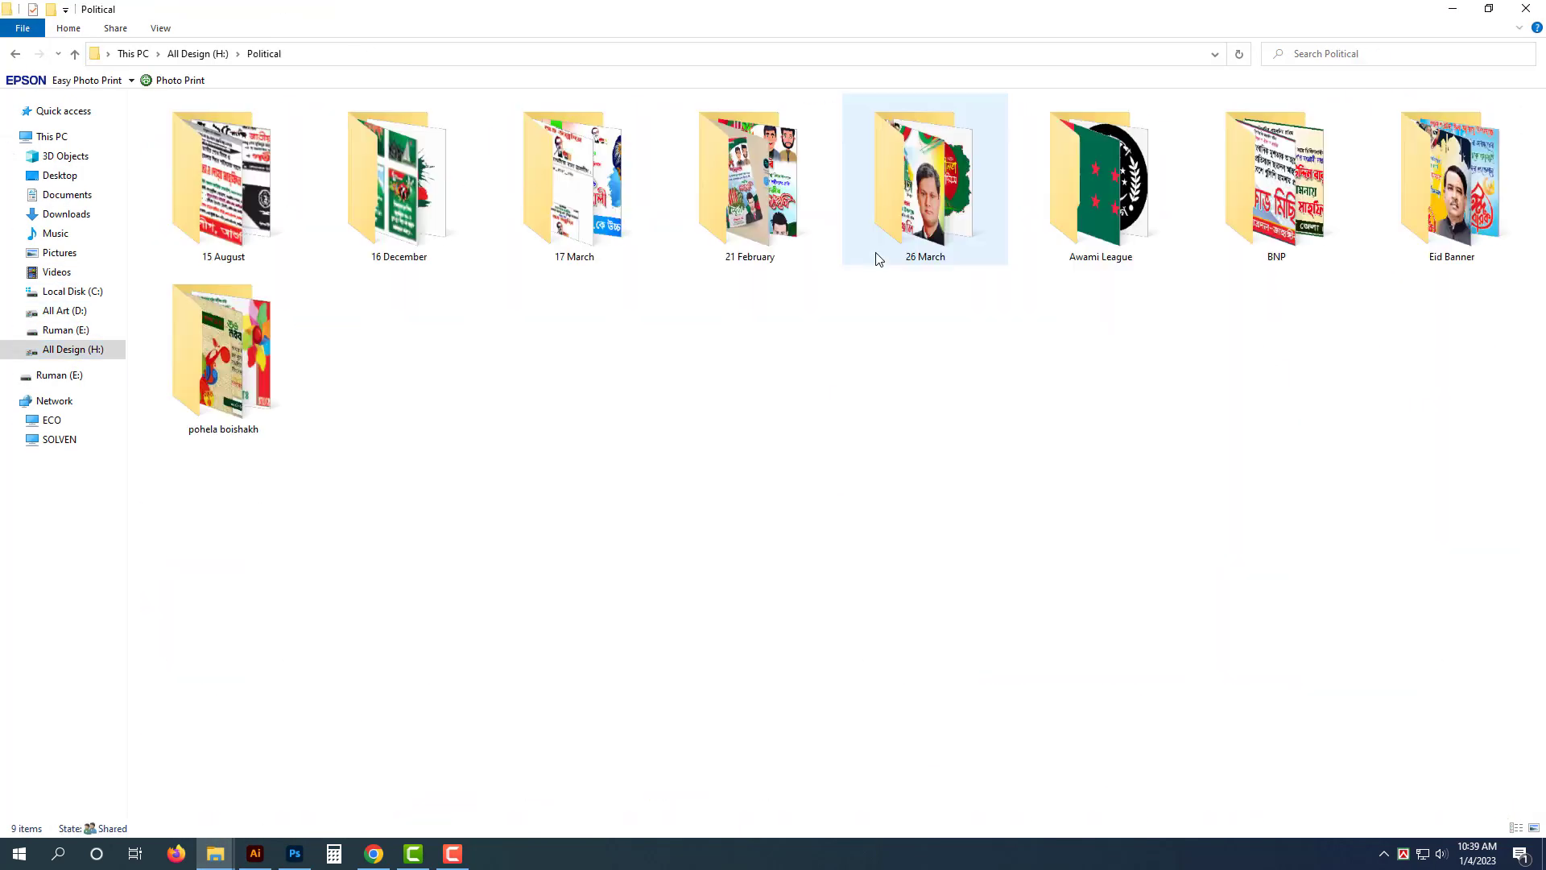
{"action": "double_click", "coordinate": [1137, 225]}
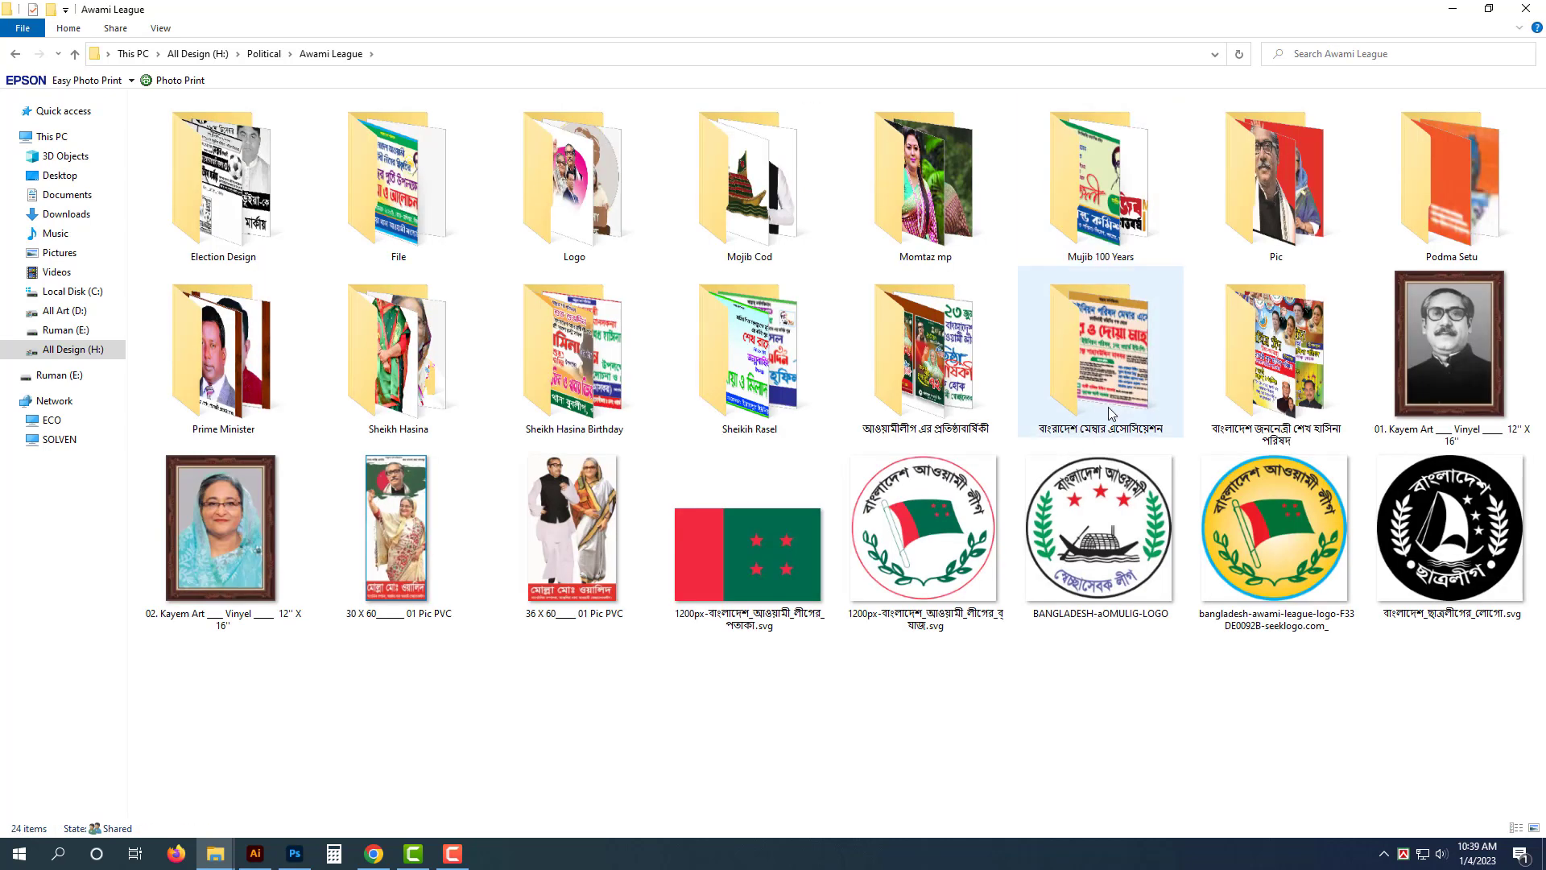
{"action": "double_click", "coordinate": [1276, 173]}
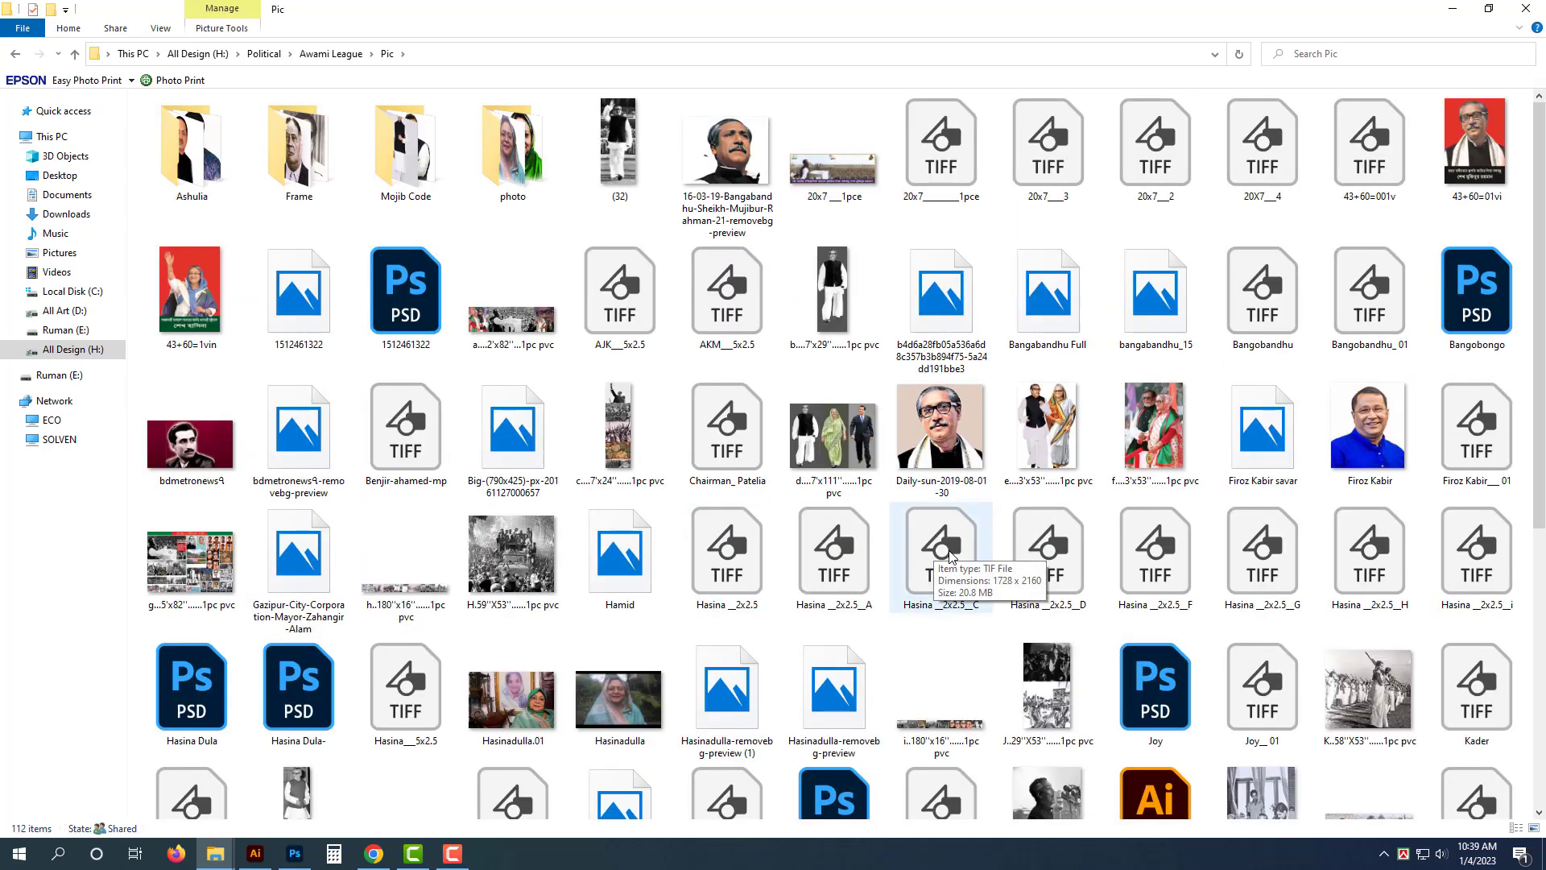
{"action": "key", "text": "alt+Left"}
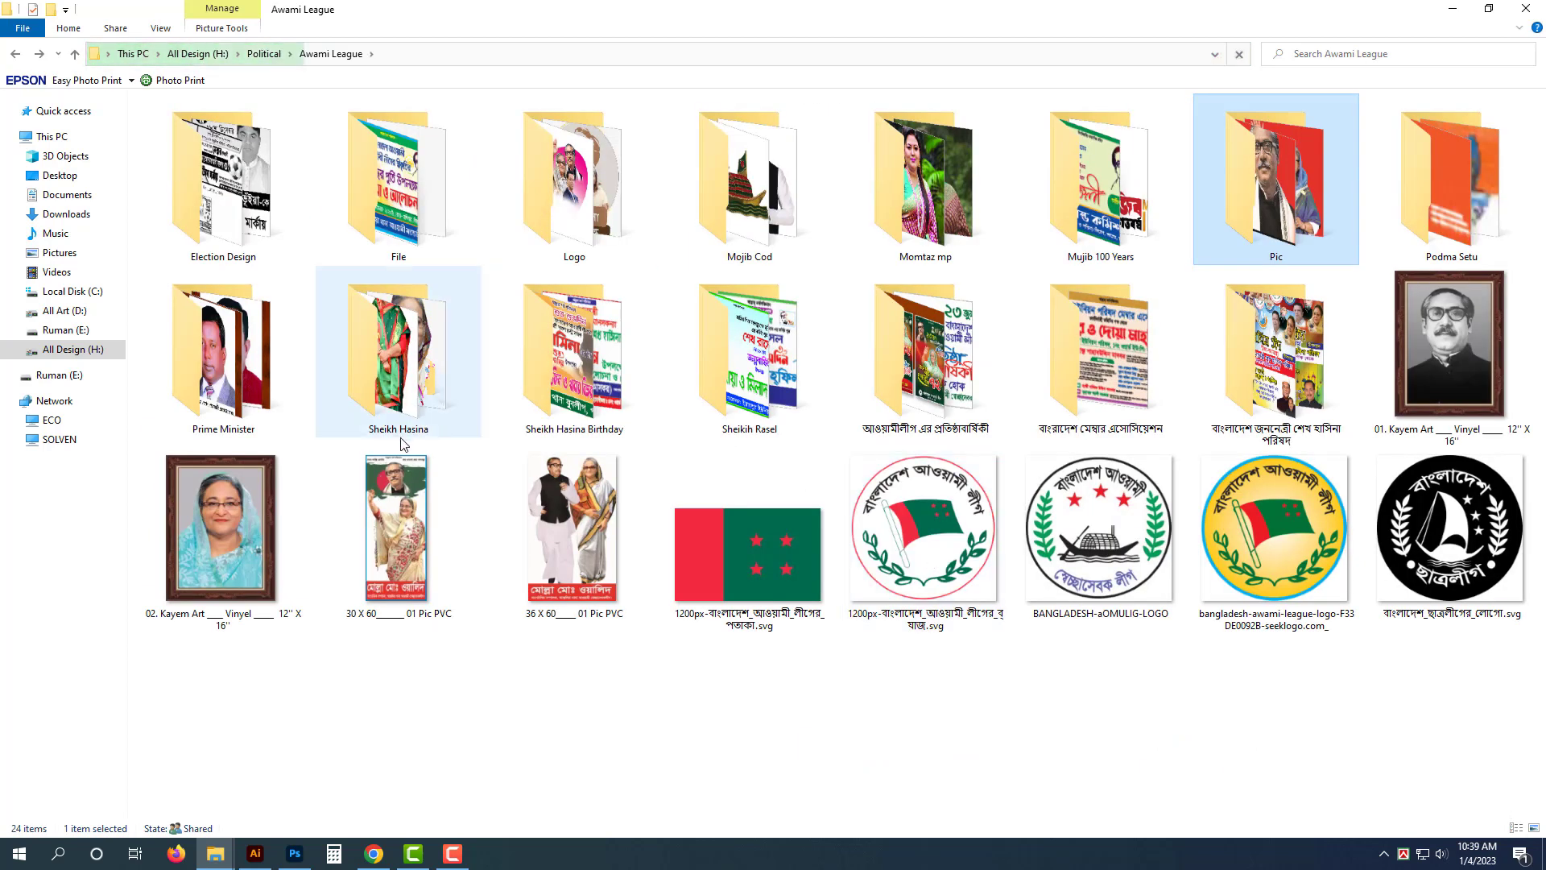
{"action": "double_click", "coordinate": [401, 435]}
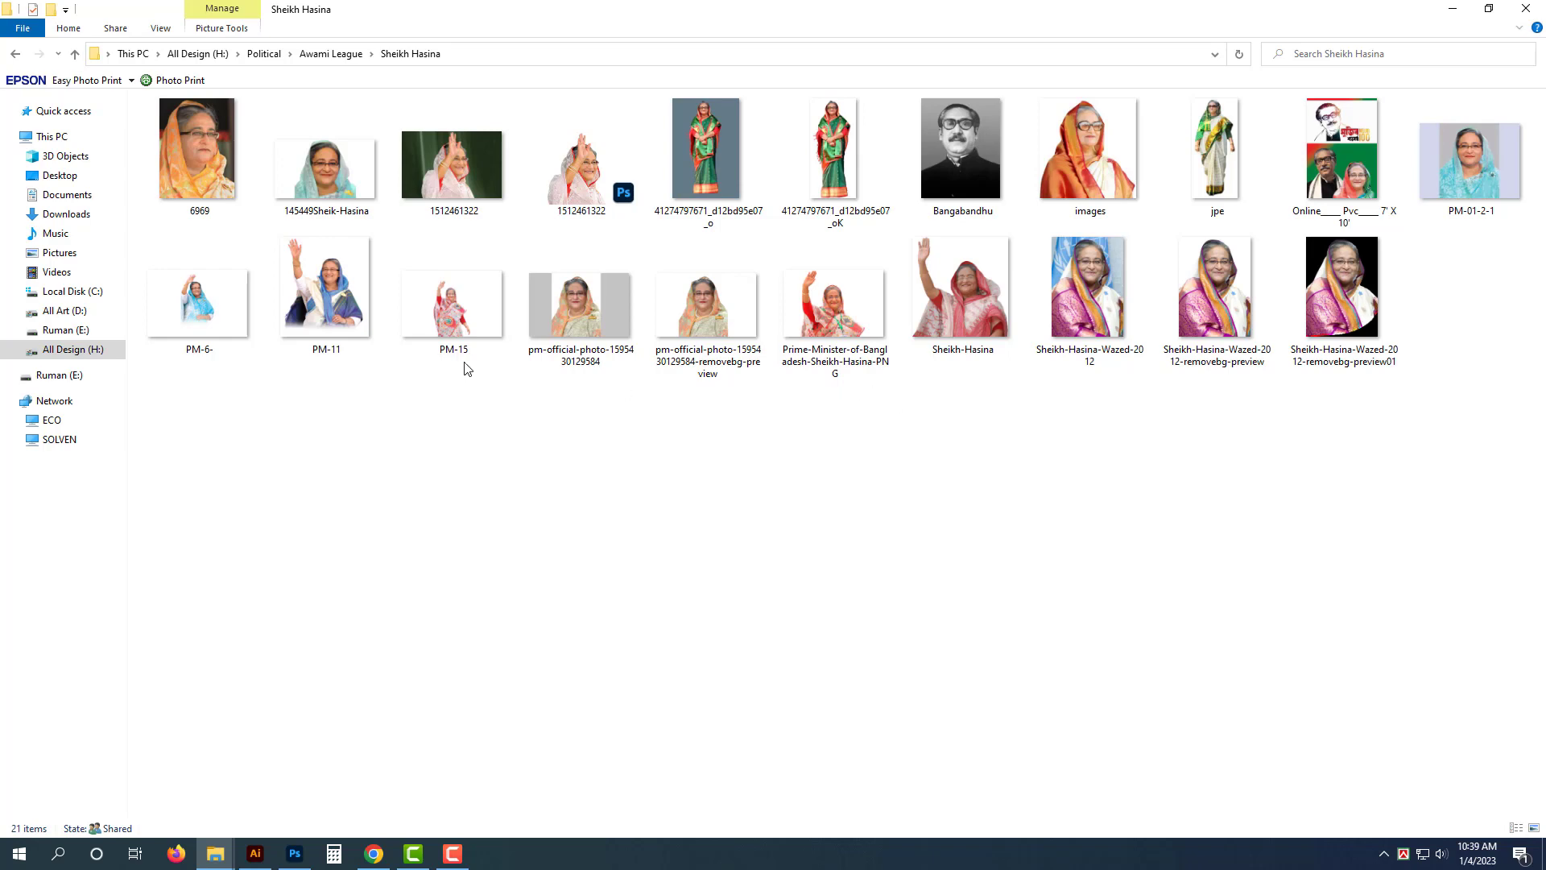
- Open the PM-11 photo in Illustrator
{"action": "right_click", "coordinate": [337, 304]}
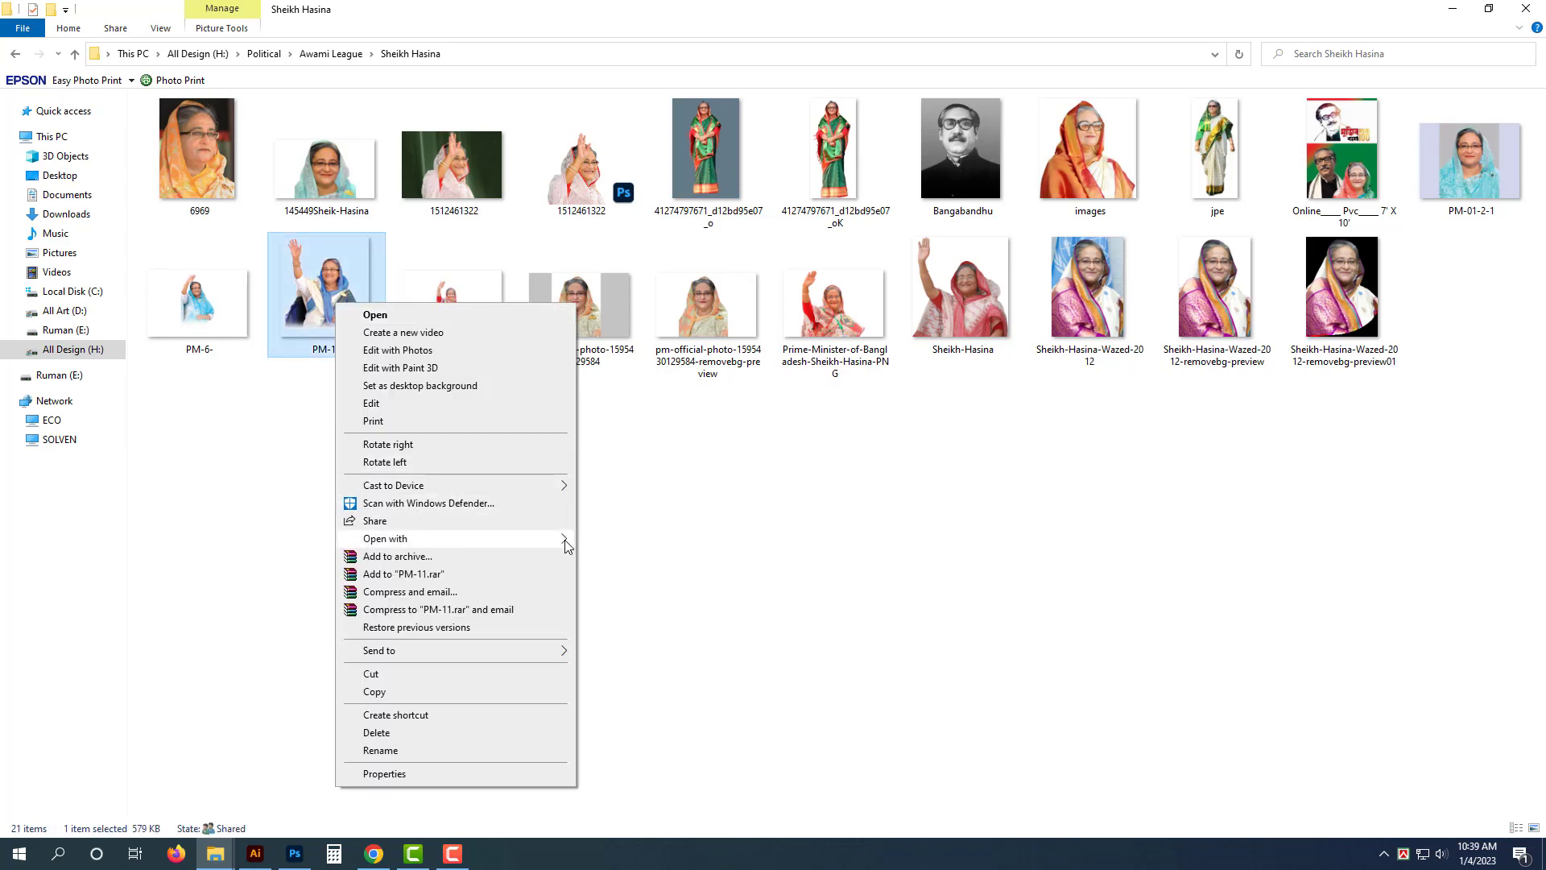
{"action": "mouse_move", "coordinate": [566, 545]}
{"action": "left_click", "coordinate": [636, 539]}
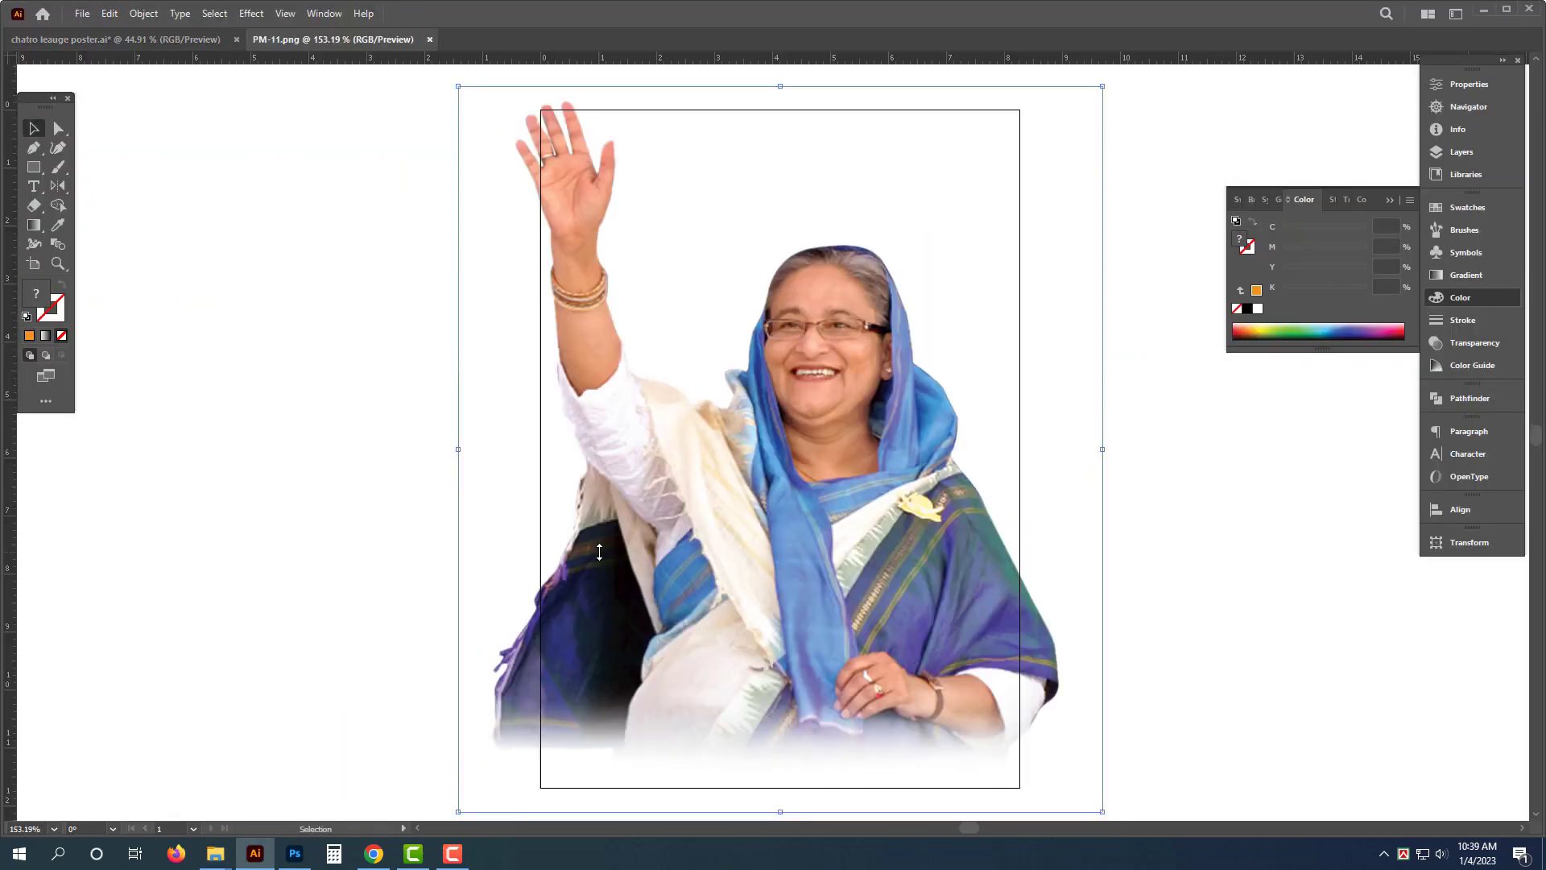
- Cut the photo and close its document without saving
{"action": "key", "text": "Delete"}
{"action": "key", "text": "ctrl+w"}
{"action": "left_click", "coordinate": [863, 451]}
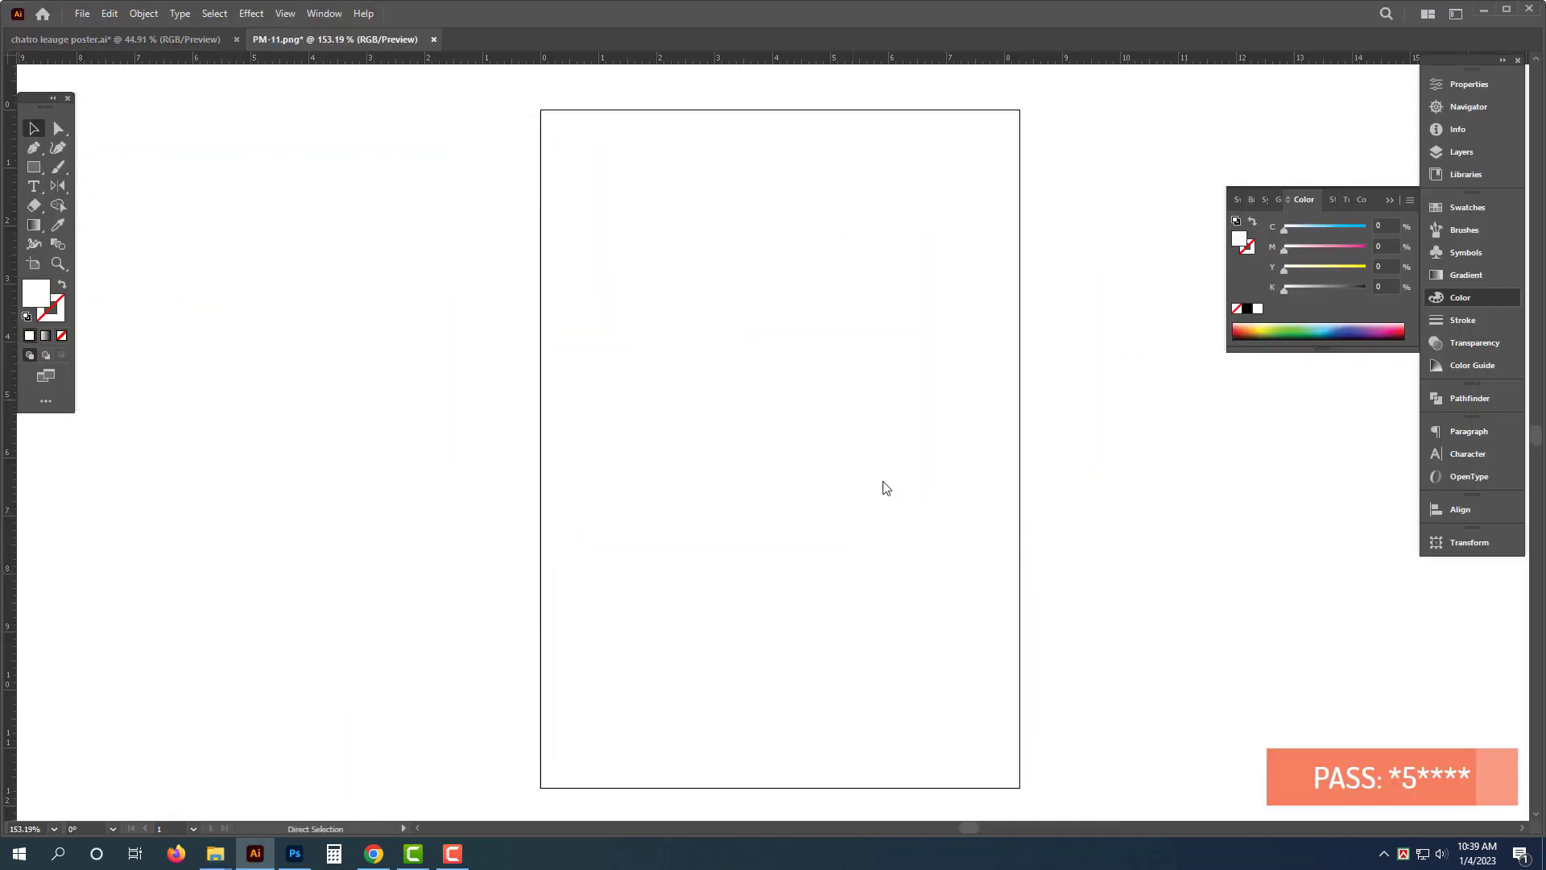
- Paste the photo into the poster, then scale and position it at the upper right beside the two portraits
{"action": "key", "text": "ctrl+v"}
{"action": "left_click_drag", "start_coordinate": [788, 489], "coordinate": [791, 344]}
{"action": "scroll", "coordinate": [793, 332], "scroll_direction": "up", "scroll_amount": 3, "text": "alt"}
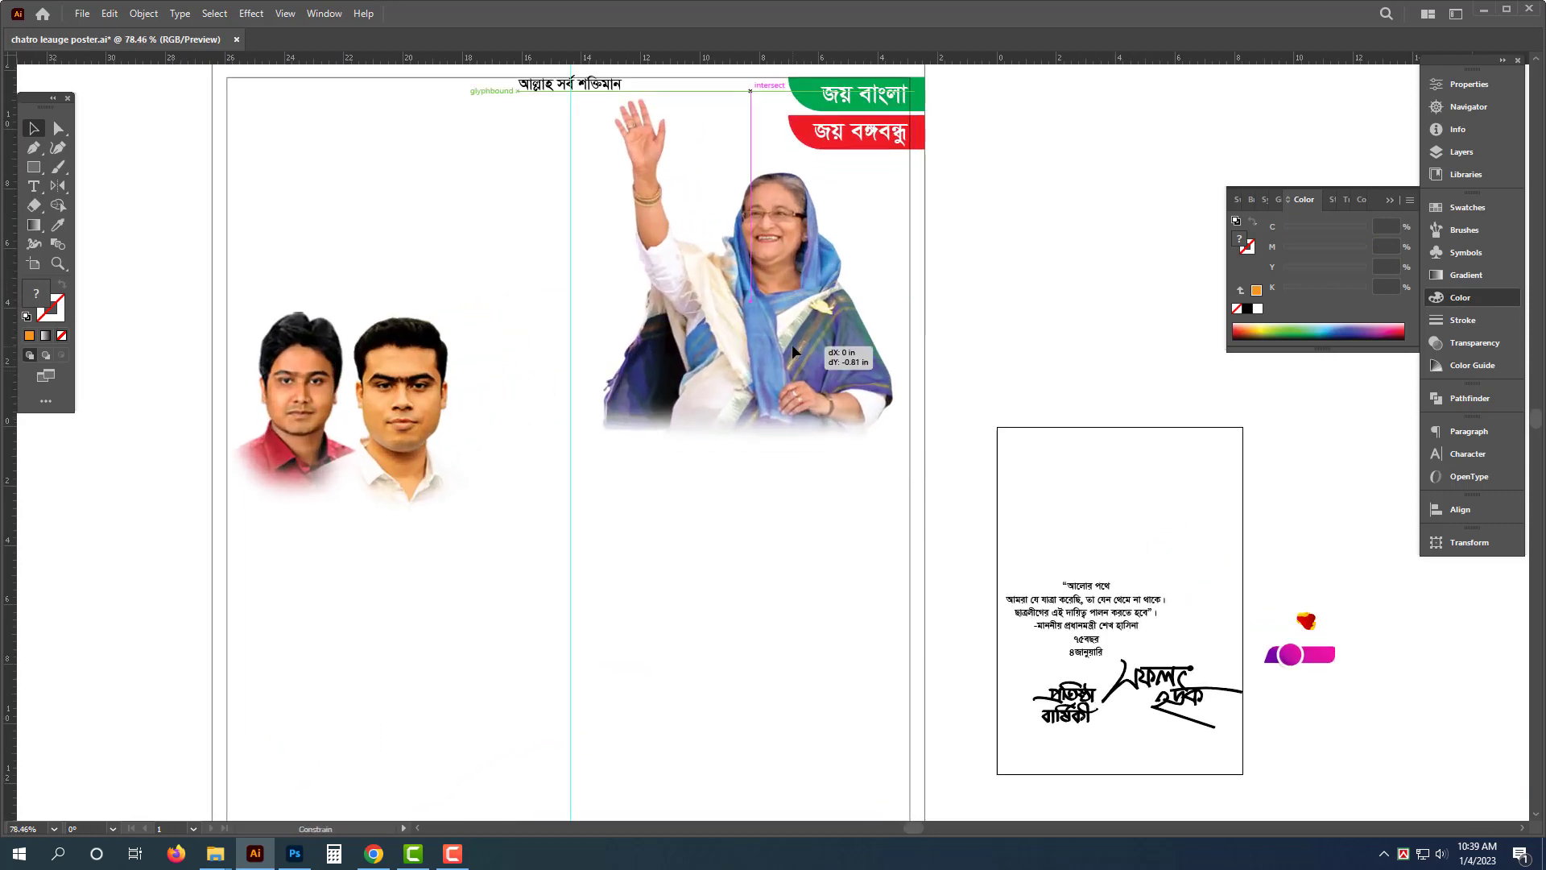
{"action": "left_click_drag", "start_coordinate": [920, 461], "coordinate": [935, 474]}
{"action": "left_click_drag", "start_coordinate": [585, 471], "coordinate": [531, 578]}
{"action": "left_click_drag", "start_coordinate": [698, 418], "coordinate": [697, 429]}
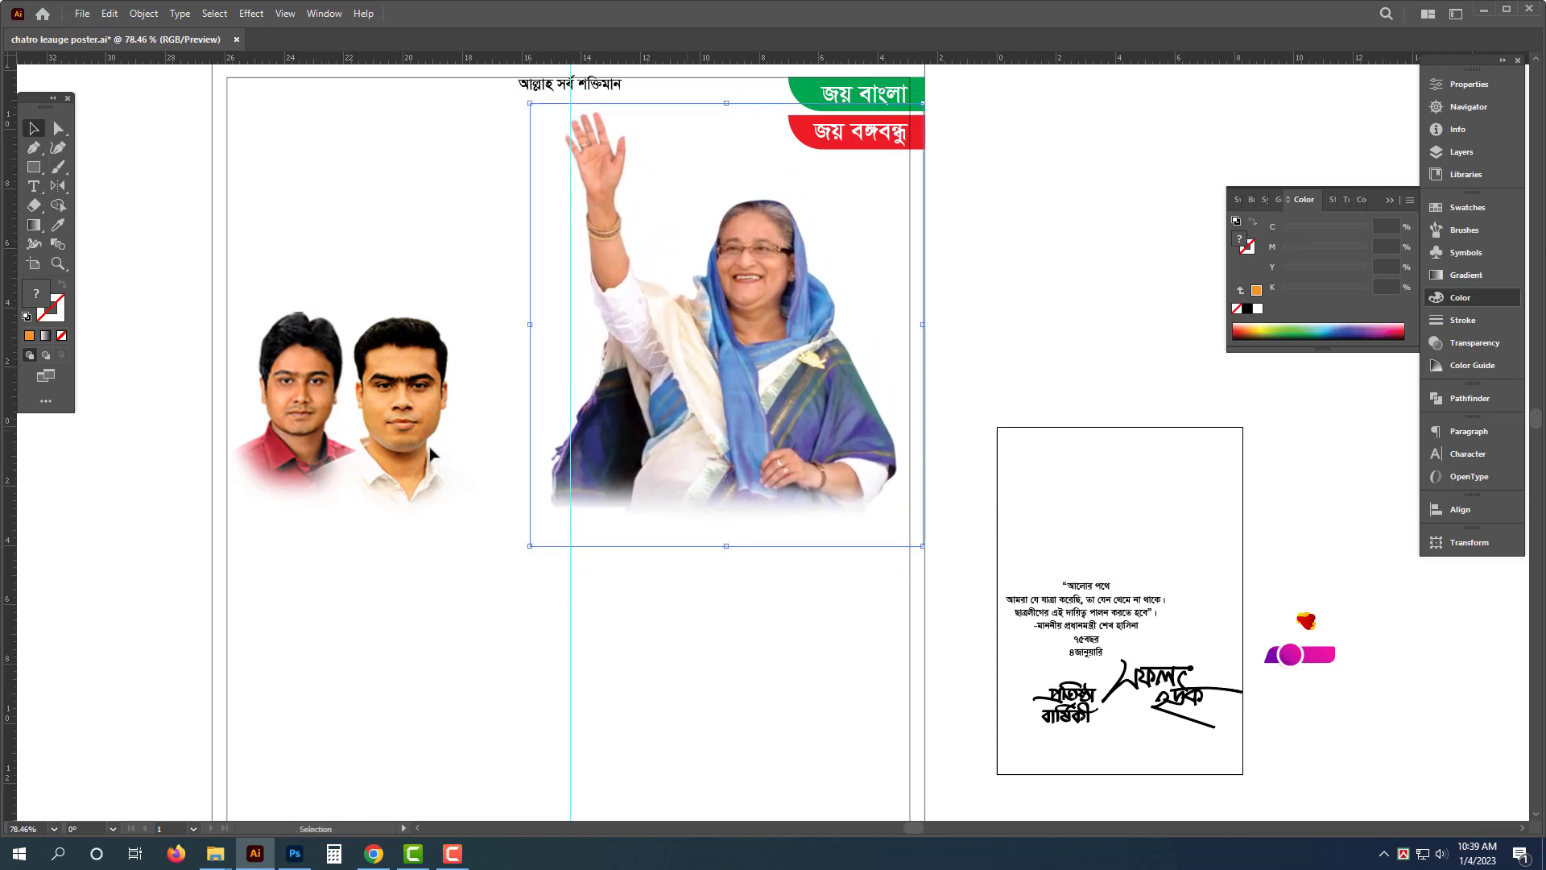
{"action": "left_click", "coordinate": [448, 472]}
{"action": "left_click_drag", "start_coordinate": [490, 522], "coordinate": [464, 491]}
{"action": "left_click_drag", "start_coordinate": [693, 533], "coordinate": [422, 528]}
{"action": "left_click", "coordinate": [321, 516]}
- Close the eid ul fitr poster design folder window
{"action": "mouse_move", "coordinate": [211, 859]}
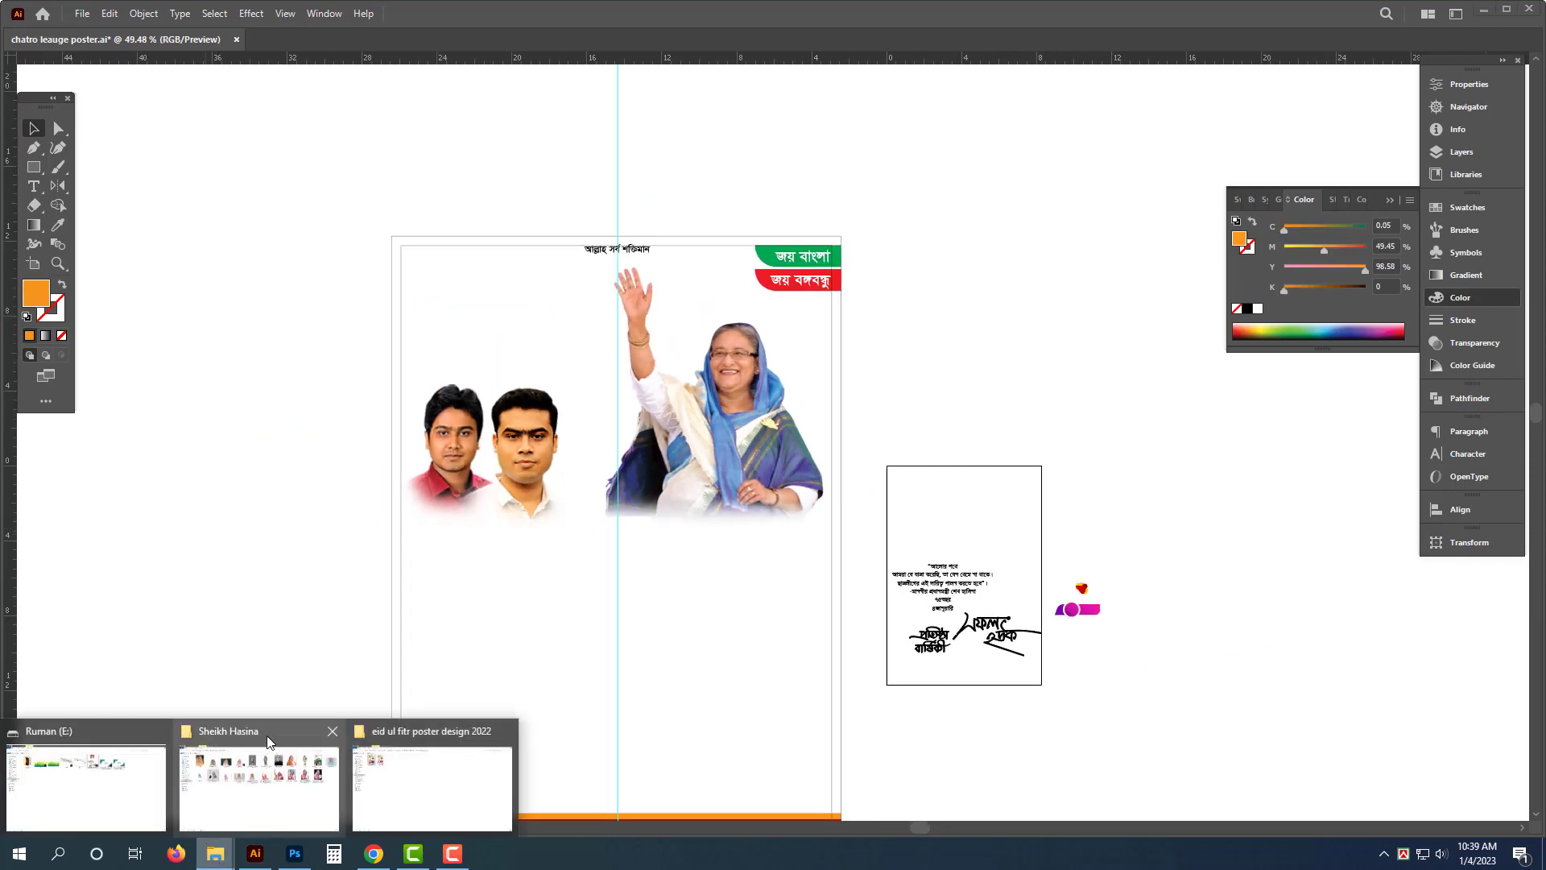
{"action": "left_click", "coordinate": [400, 795]}
{"action": "left_click", "coordinate": [410, 432]}
{"action": "left_click", "coordinate": [1526, 8]}
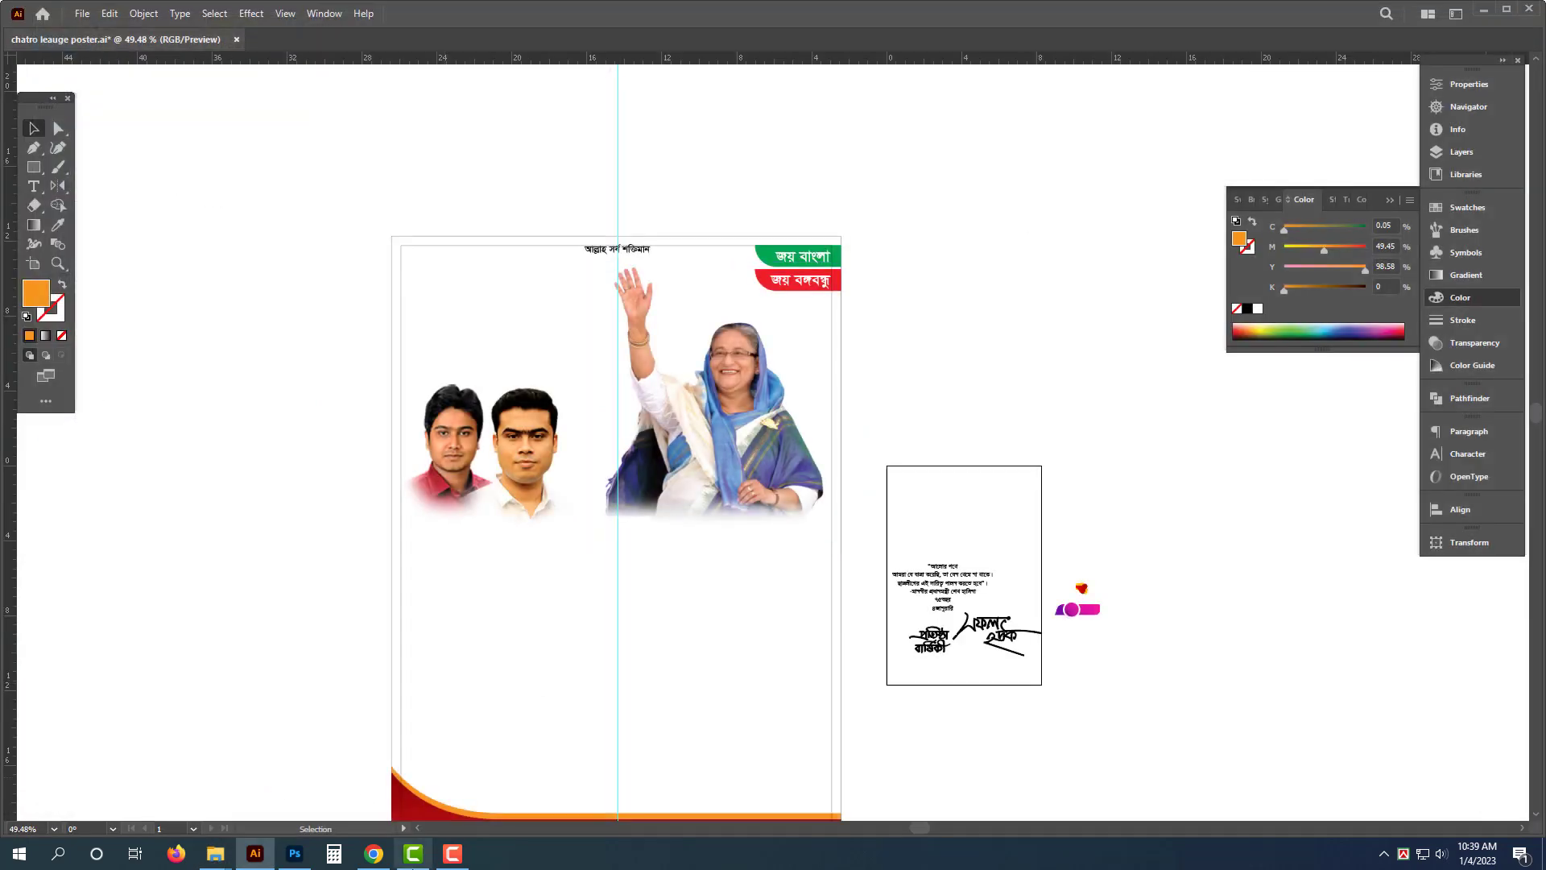
- Open the Bangobongo portrait from the Awami League Pic folder in Photoshop
{"action": "mouse_move", "coordinate": [215, 853]}
{"action": "left_click", "coordinate": [262, 805]}
{"action": "left_click", "coordinate": [821, 628]}
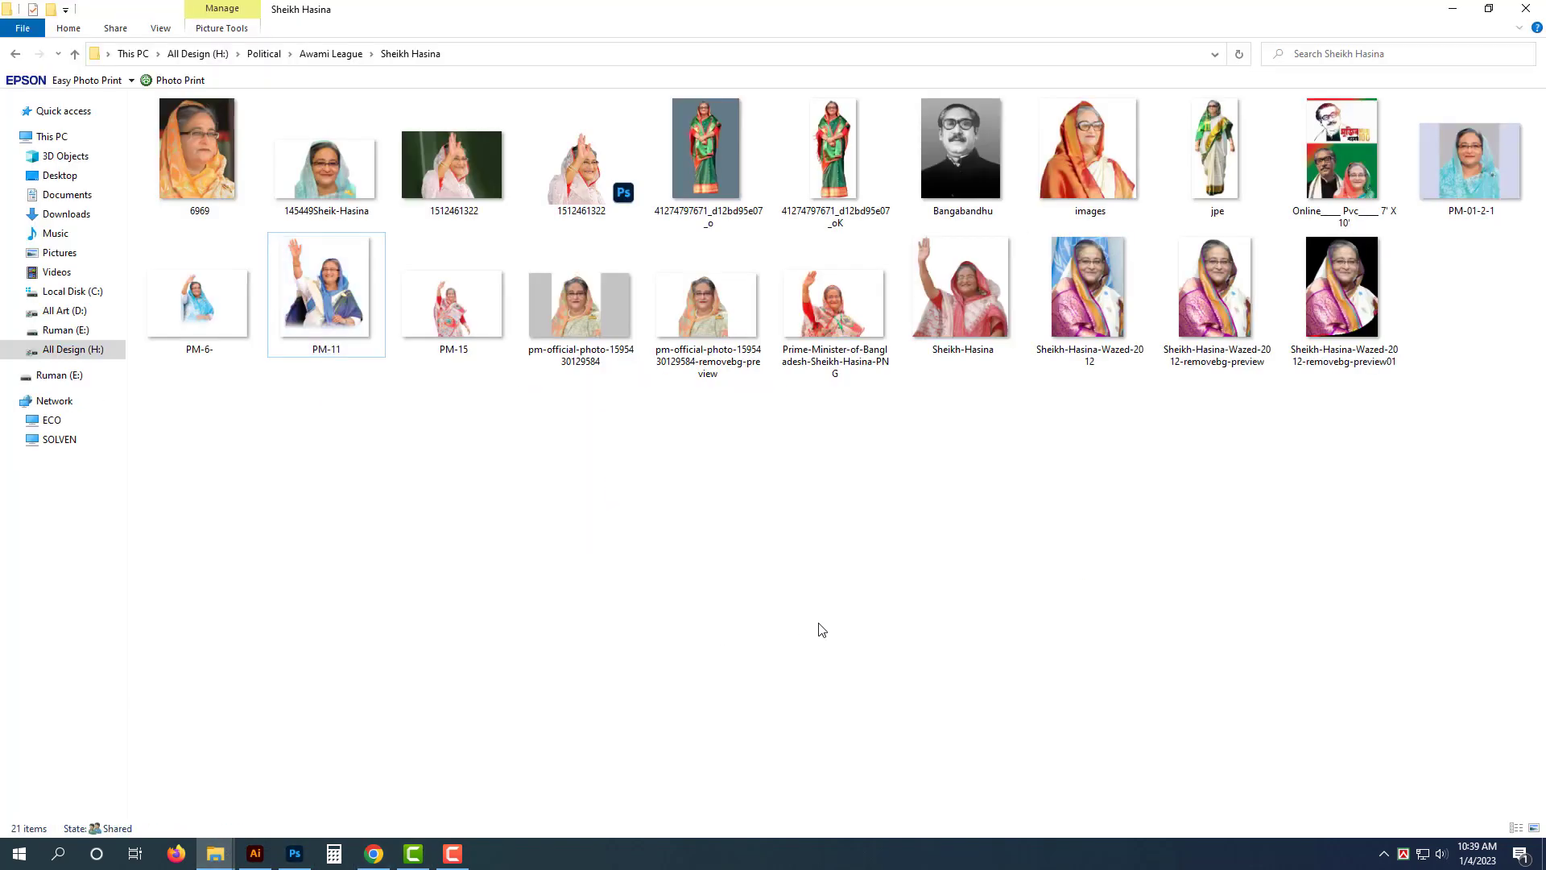
{"action": "key", "text": "BackSpace"}
{"action": "key", "text": "Return"}
{"action": "left_click", "coordinate": [1334, 181]}
{"action": "left_click", "coordinate": [1250, 545]}
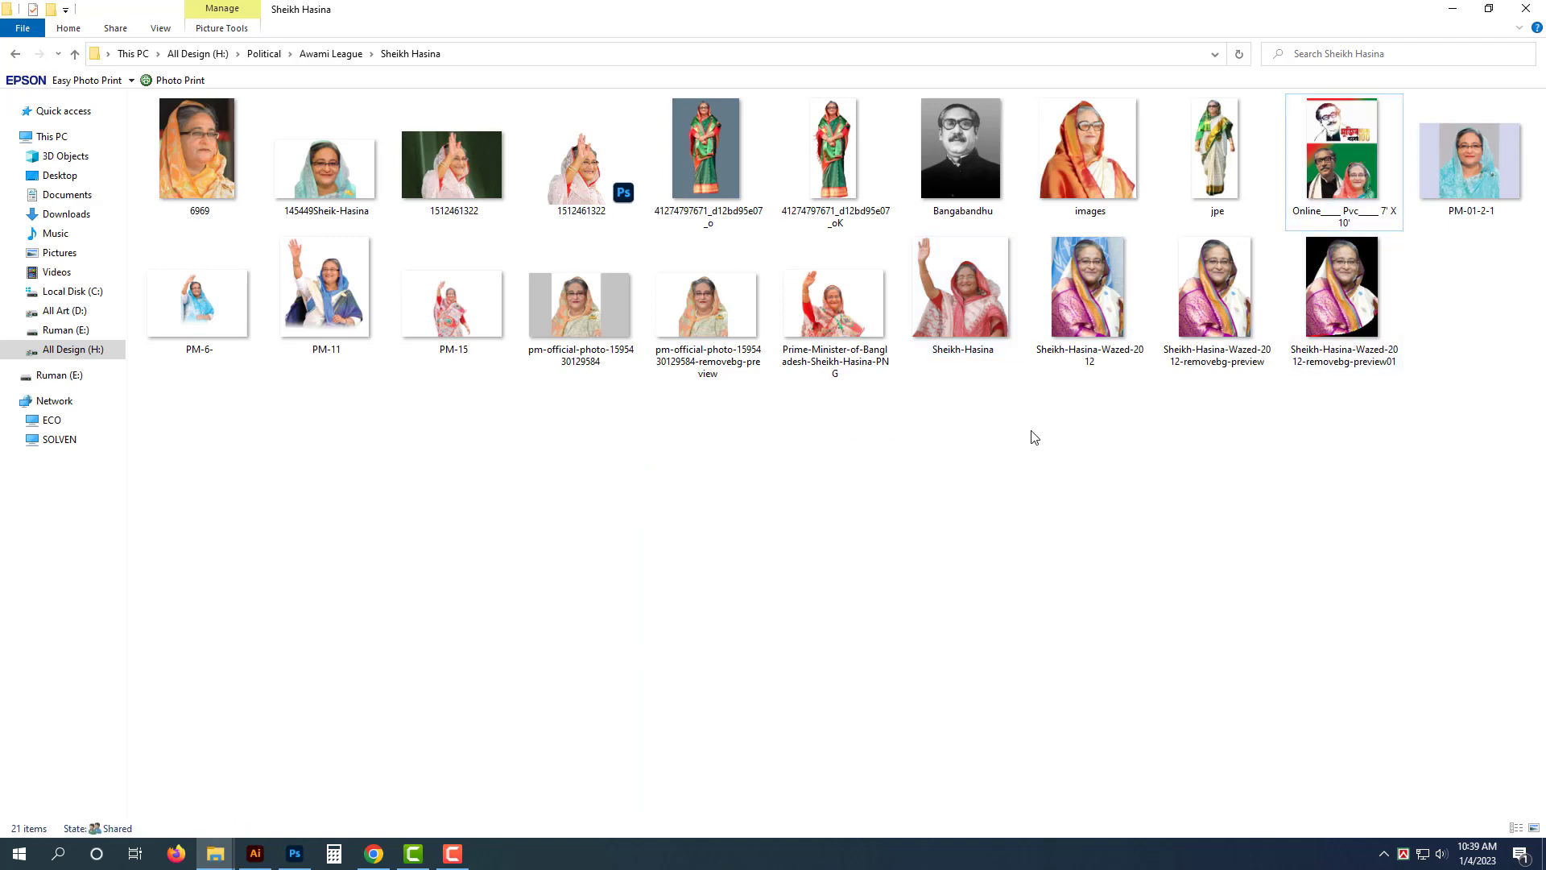
{"action": "key", "text": "BackSpace"}
{"action": "left_click", "coordinate": [1264, 201]}
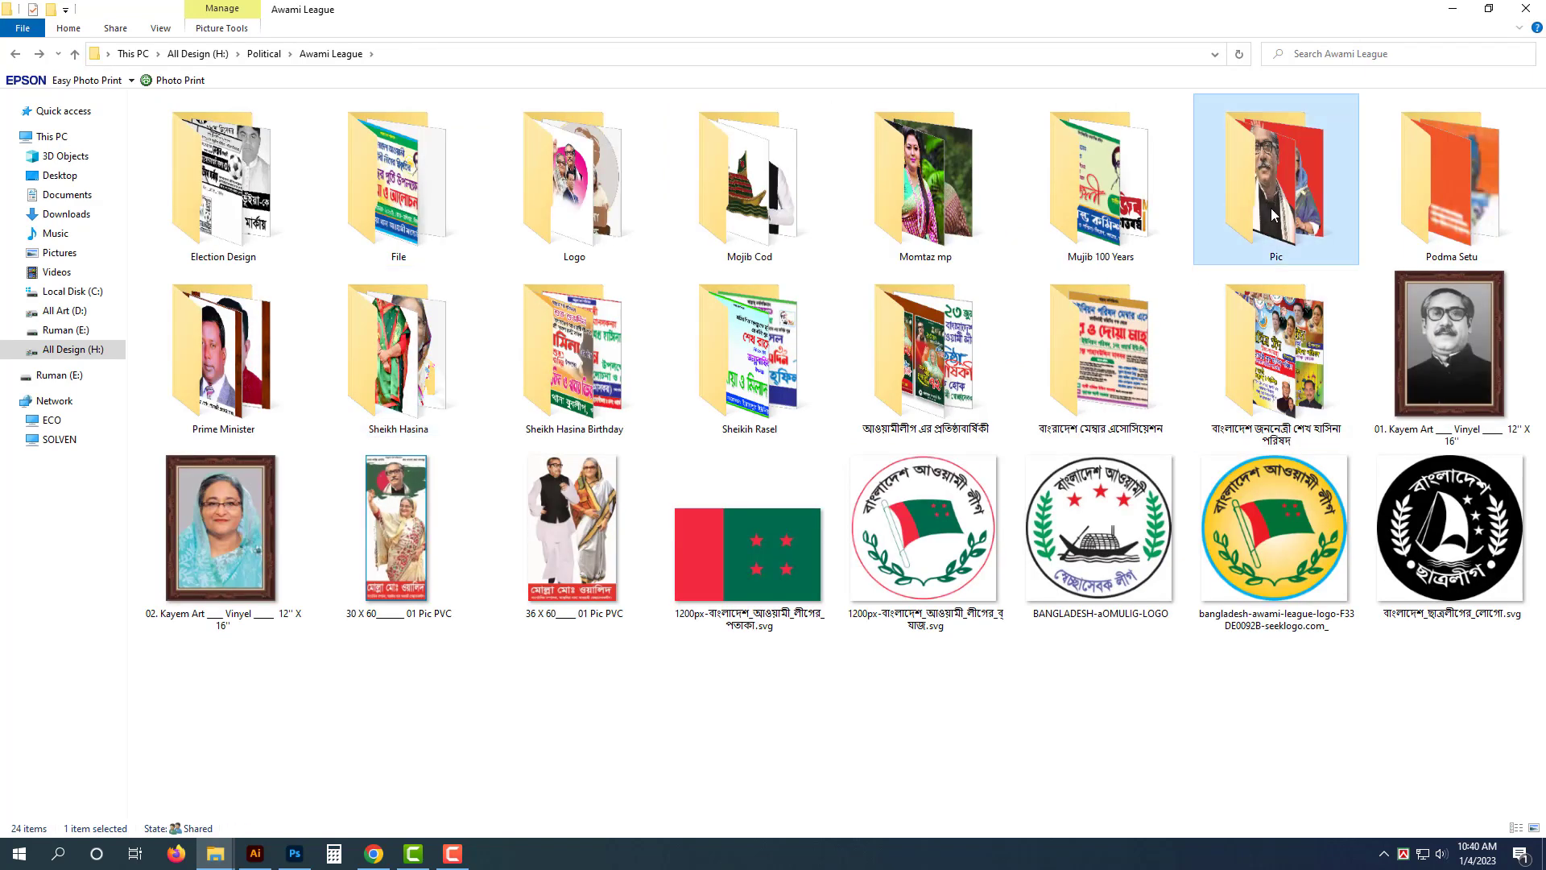
{"action": "double_click", "coordinate": [1272, 213]}
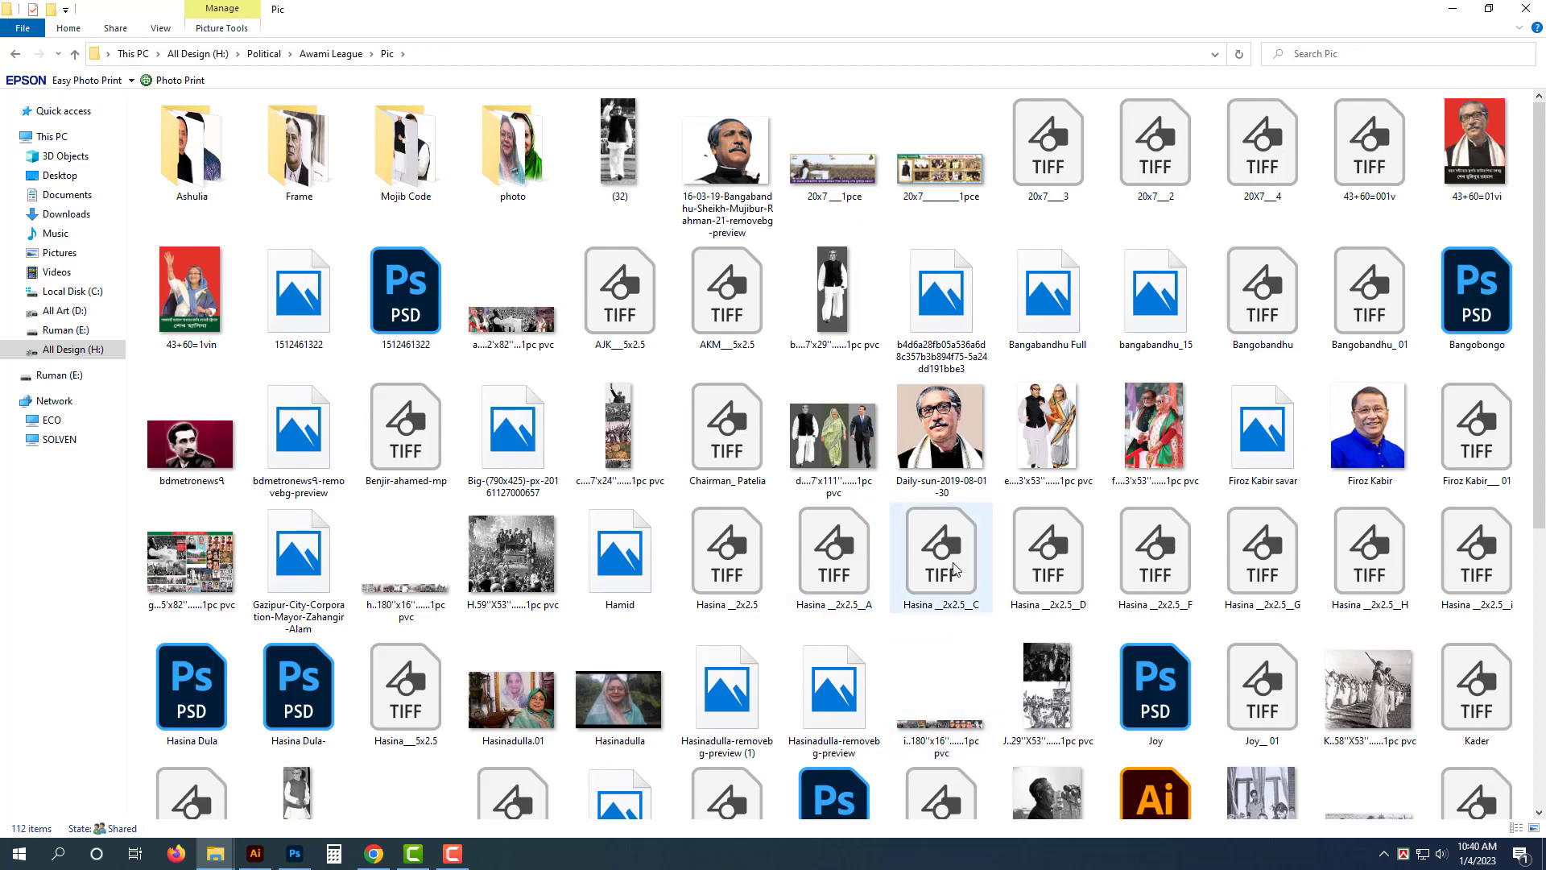
{"action": "left_click", "coordinate": [1487, 290]}
{"action": "double_click", "coordinate": [1482, 288]}
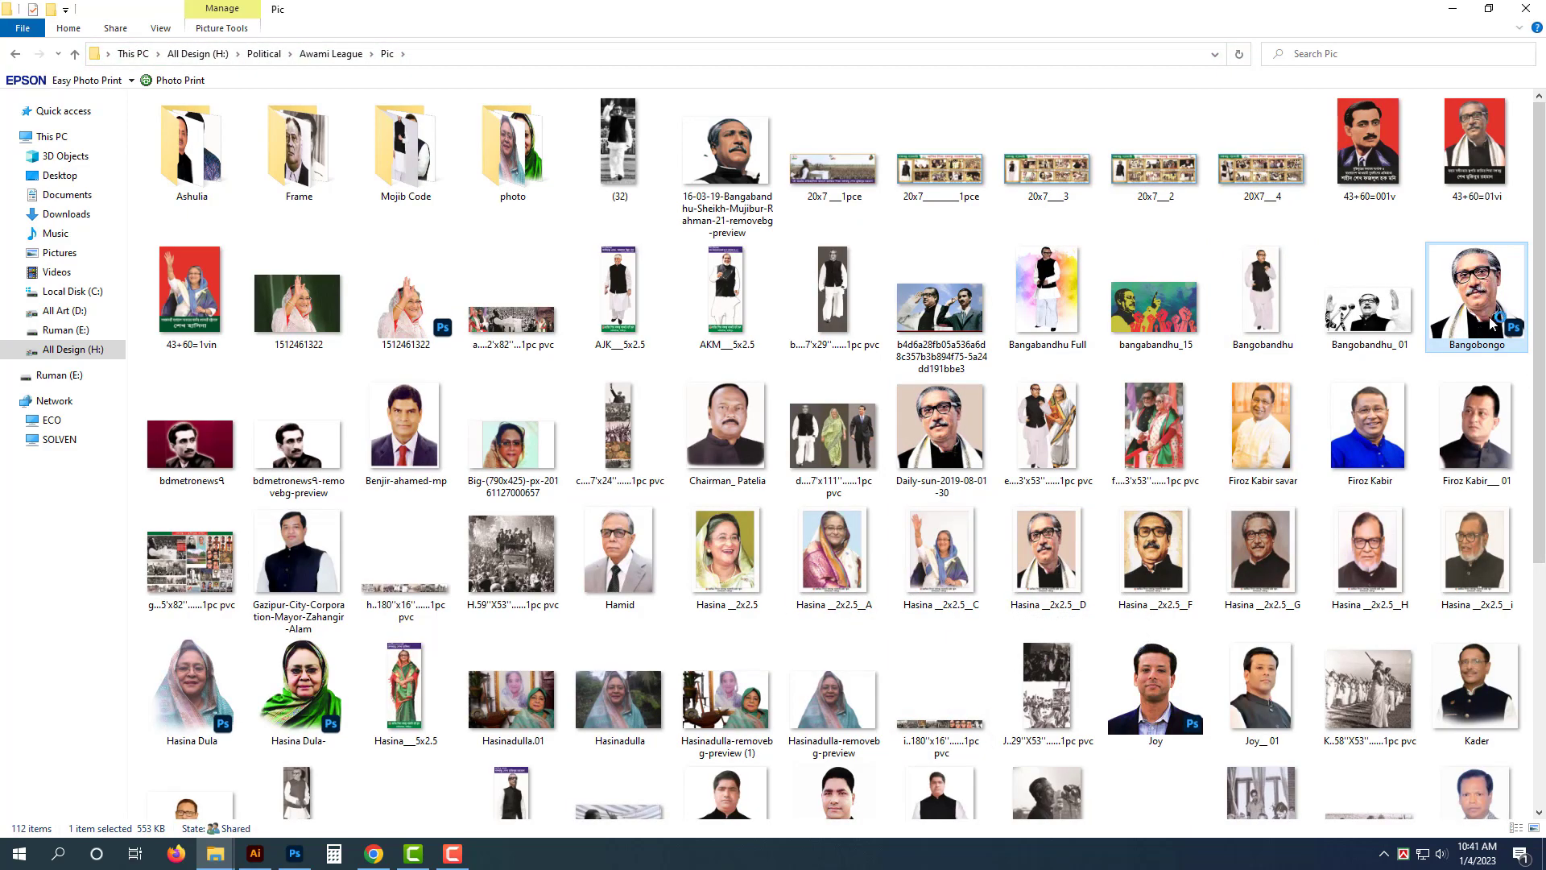
- Fade out the bottom of the Bangobongo portrait with a soft Eraser brush of size 100
{"action": "key", "text": "ctrl+0"}
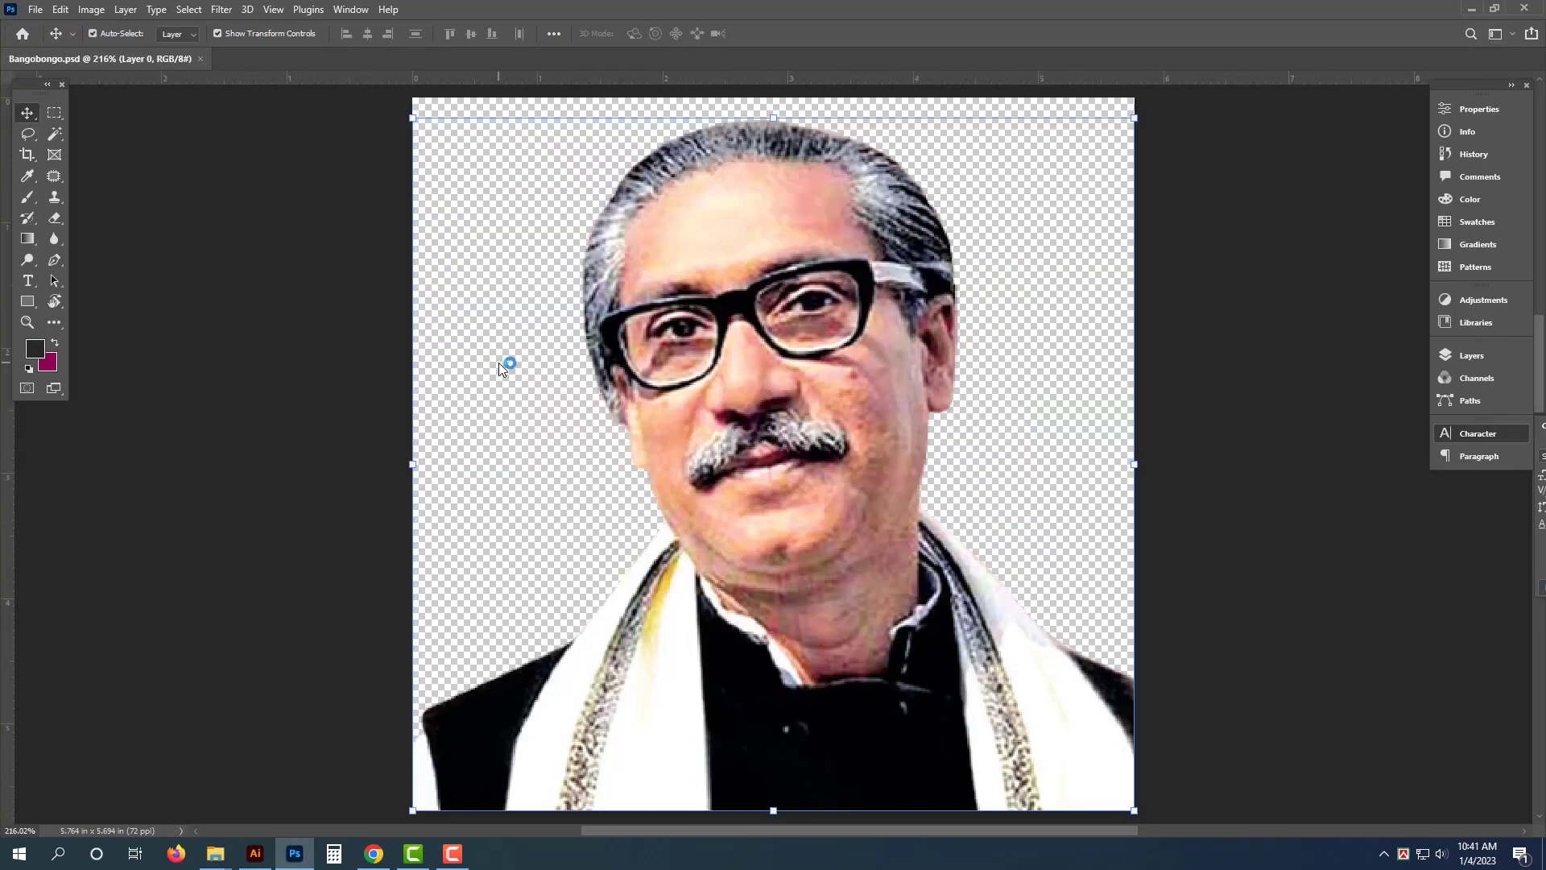
{"action": "left_click", "coordinate": [55, 218]}
{"action": "key", "text": "ctrl+minus"}
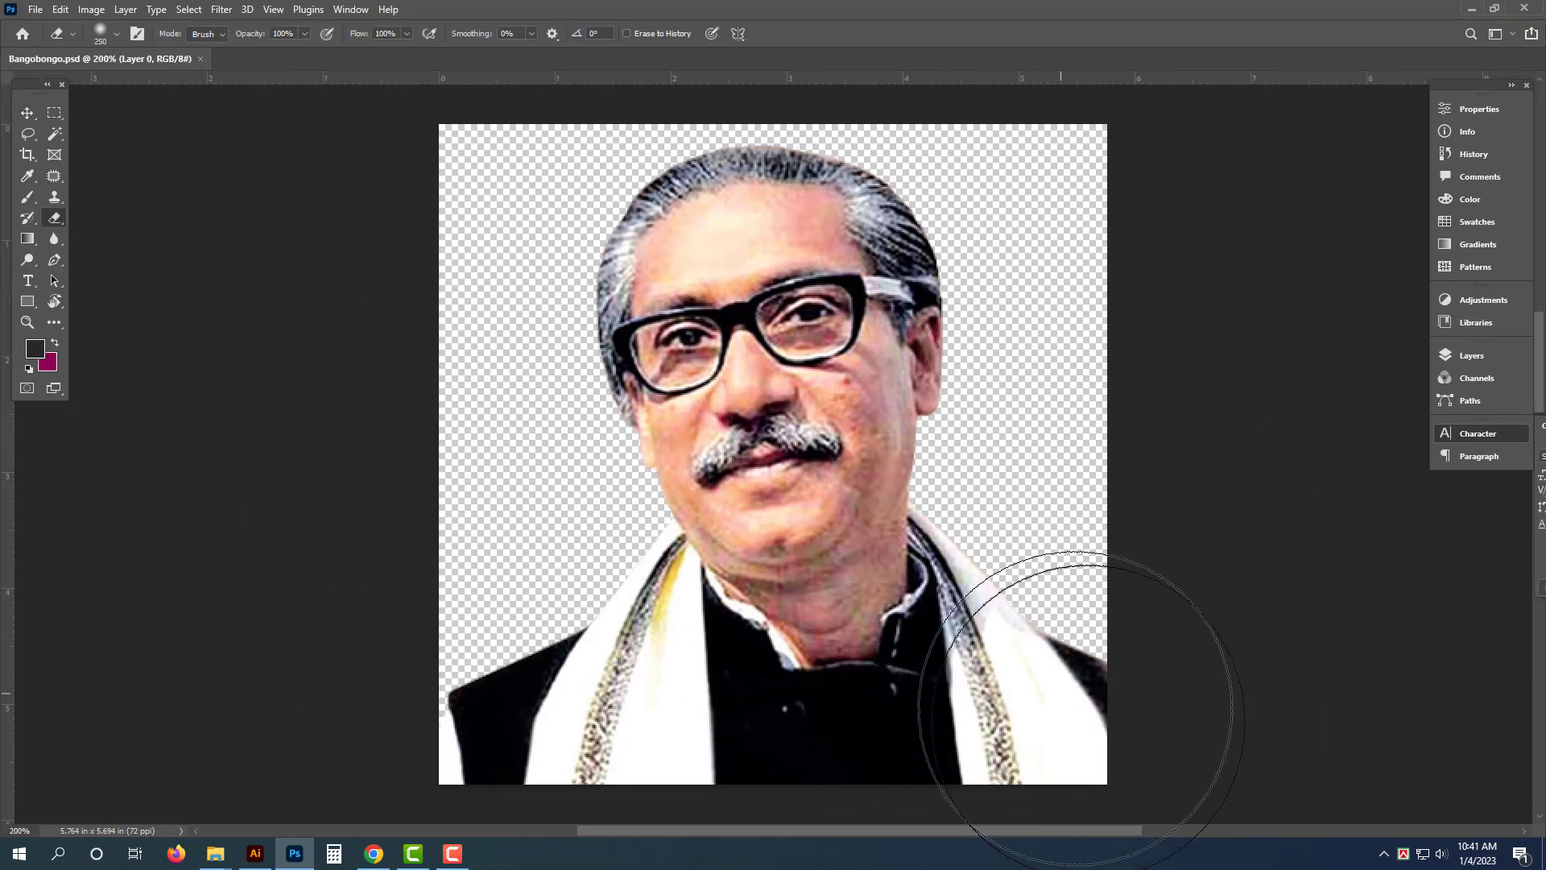
{"action": "key", "text": "bracketleft"}
{"action": "key", "text": "bracketleft"}
{"action": "key", "text": "bracketleft"}
{"action": "key", "text": "bracketleft"}
{"action": "key", "text": "bracketleft"}
{"action": "mouse_move", "coordinate": [1160, 698]}
{"action": "left_mouse_down"}
{"action": "mouse_move", "coordinate": [1055, 780]}
{"action": "mouse_move", "coordinate": [503, 790]}
{"action": "mouse_move", "coordinate": [300, 679]}
{"action": "left_mouse_up"}
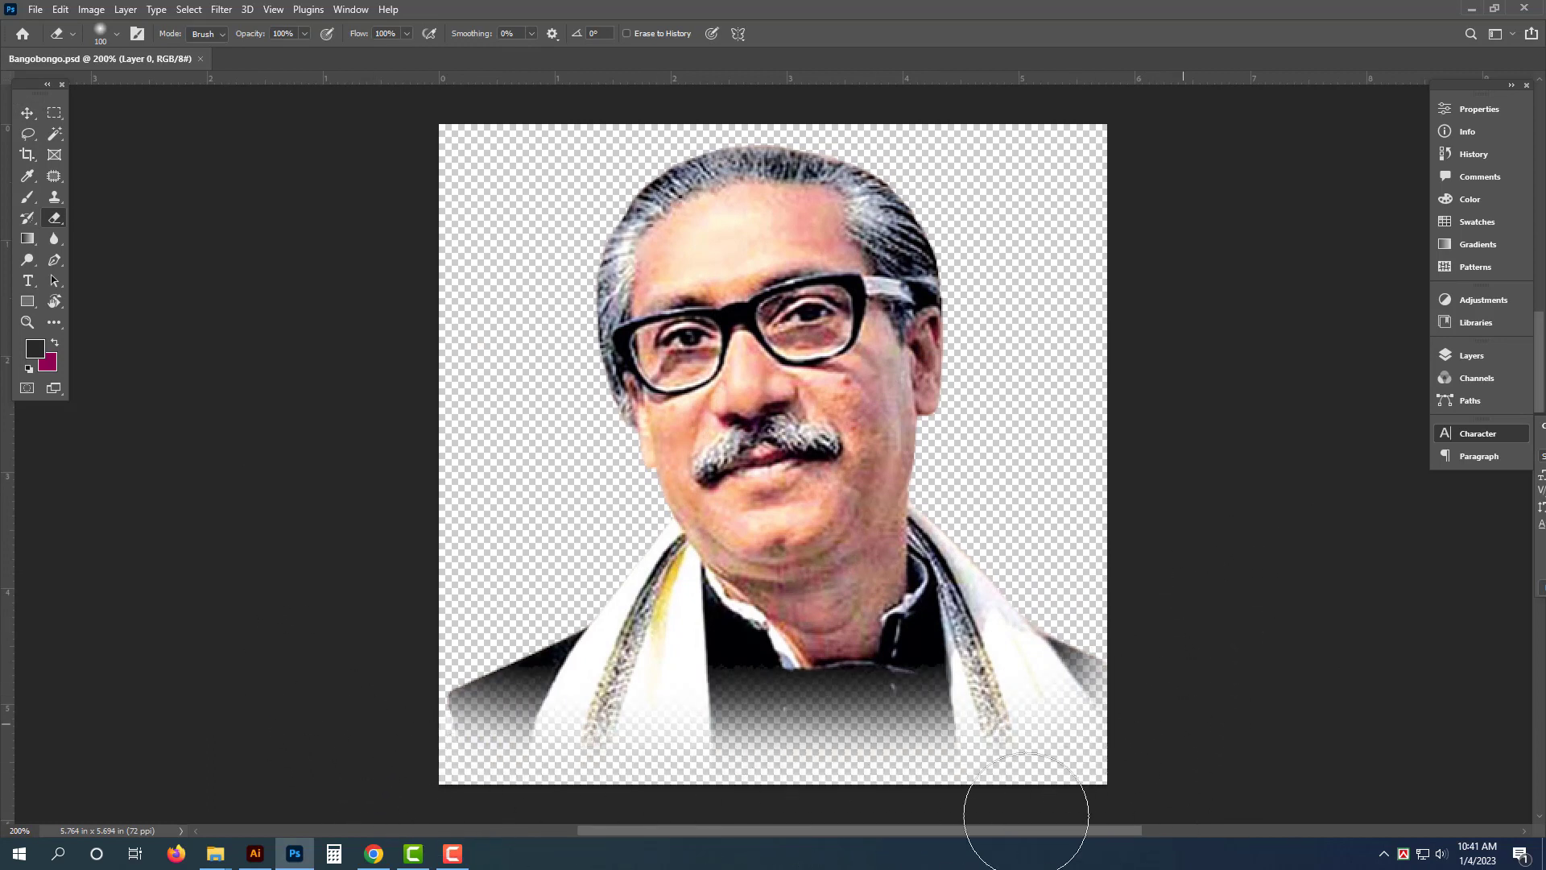
{"action": "left_click_drag", "start_coordinate": [442, 725], "coordinate": [500, 801]}
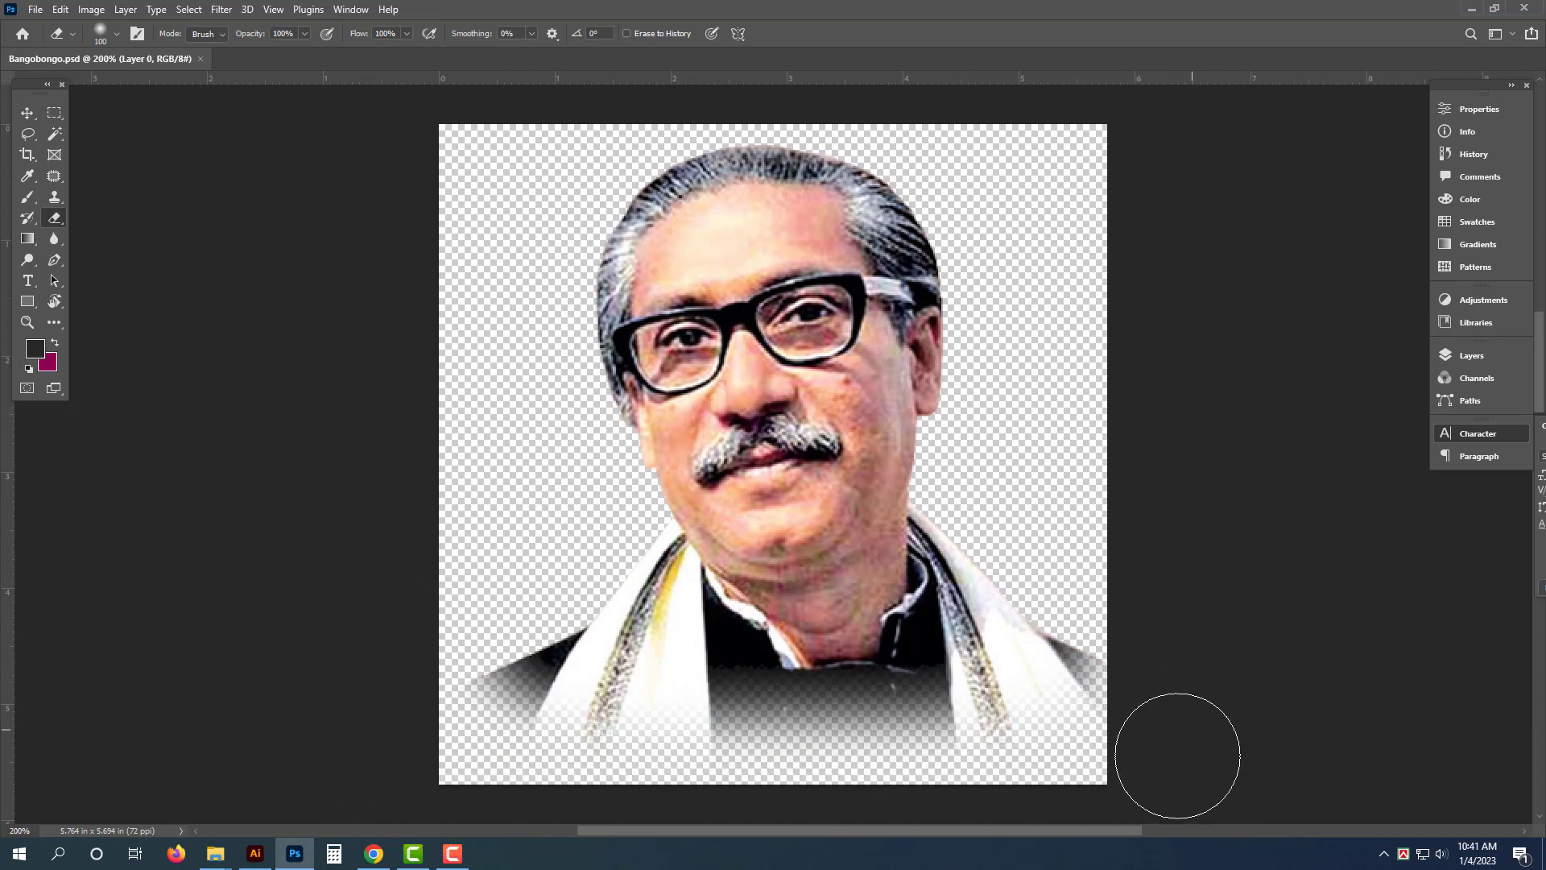
{"action": "key", "text": "v"}
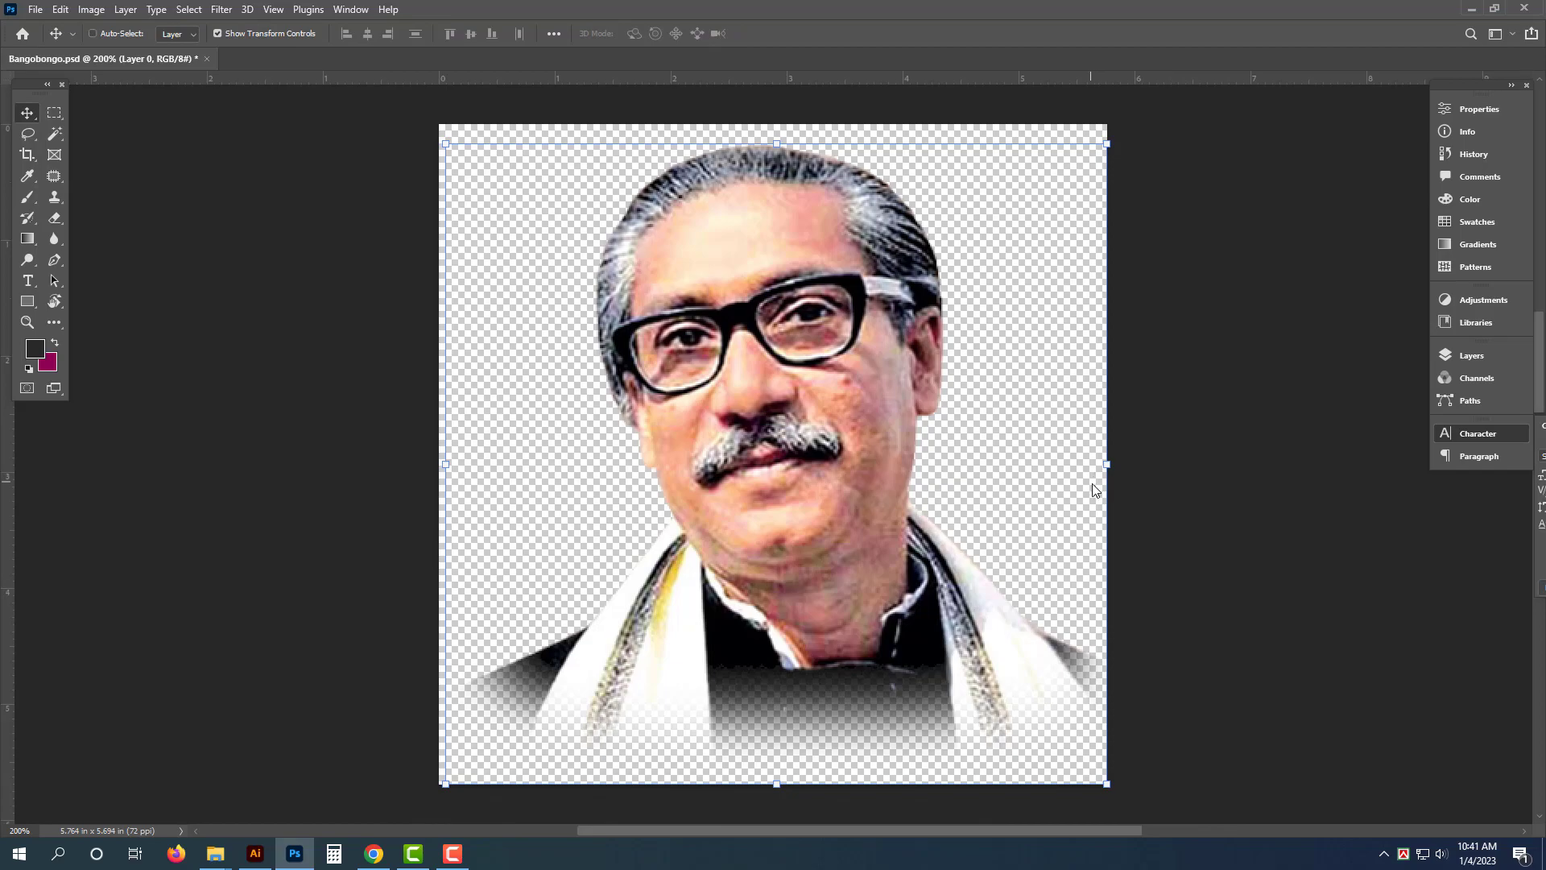
- Save the portrait as Bangobongo in Photoshop format on the Desktop and close it
{"action": "key", "text": "ctrl+shift+s"}
{"action": "left_click", "coordinate": [66, 170]}
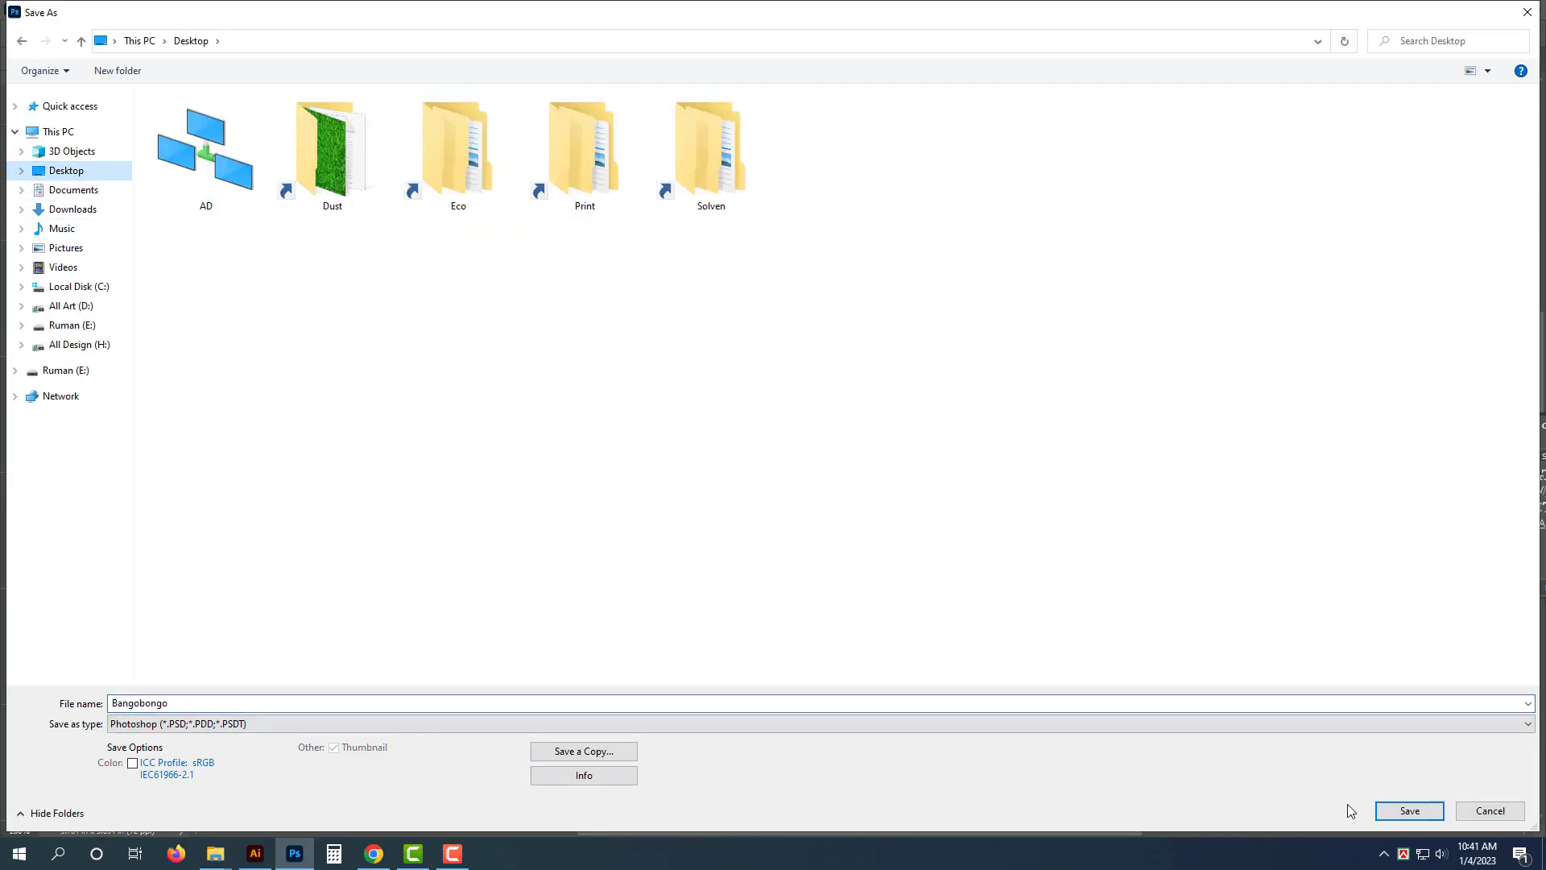
{"action": "left_click", "coordinate": [1409, 811]}
{"action": "left_click", "coordinate": [205, 58]}
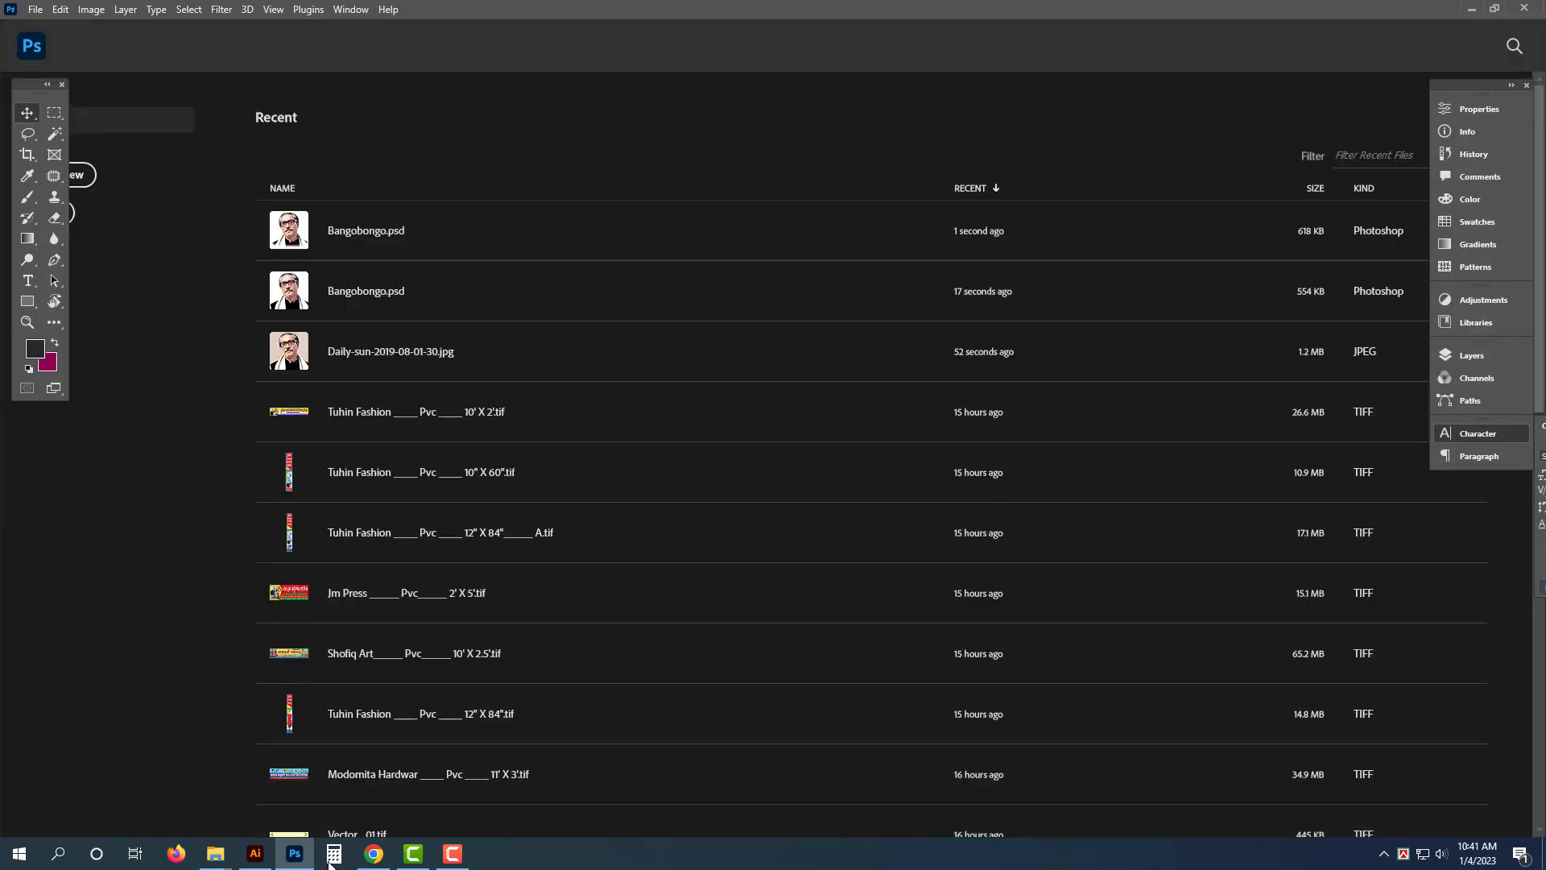
- Open Bangobongo.psd from the Desktop in Illustrator with layers converted to objects, then close its document
{"action": "left_click", "coordinate": [294, 853]}
{"action": "left_click", "coordinate": [256, 854]}
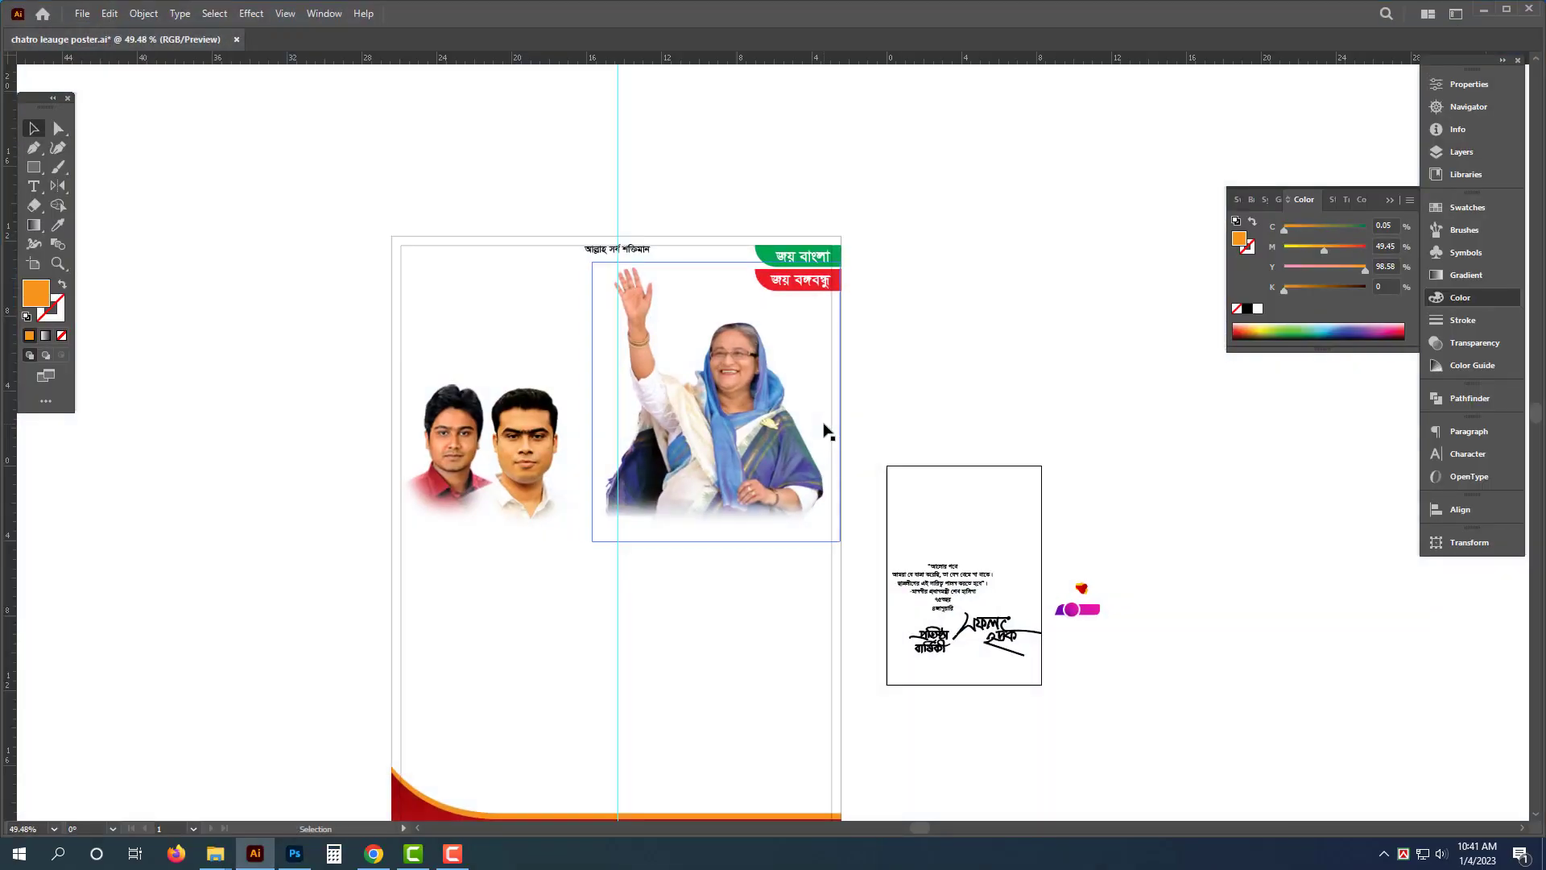
{"action": "key", "text": "ctrl+o"}
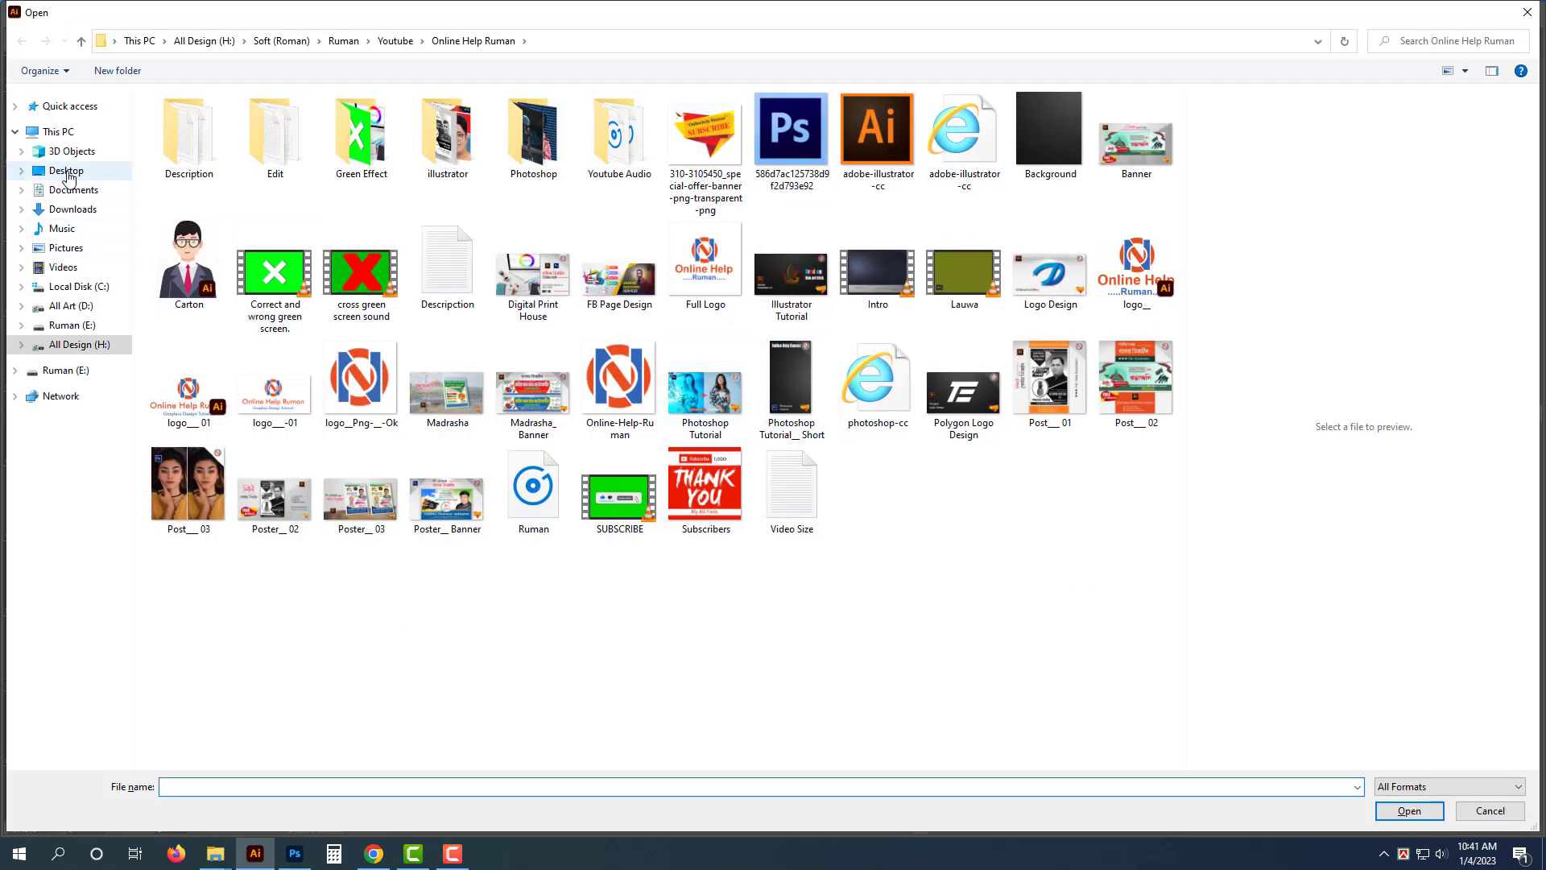
{"action": "left_click", "coordinate": [66, 169]}
{"action": "double_click", "coordinate": [335, 149]}
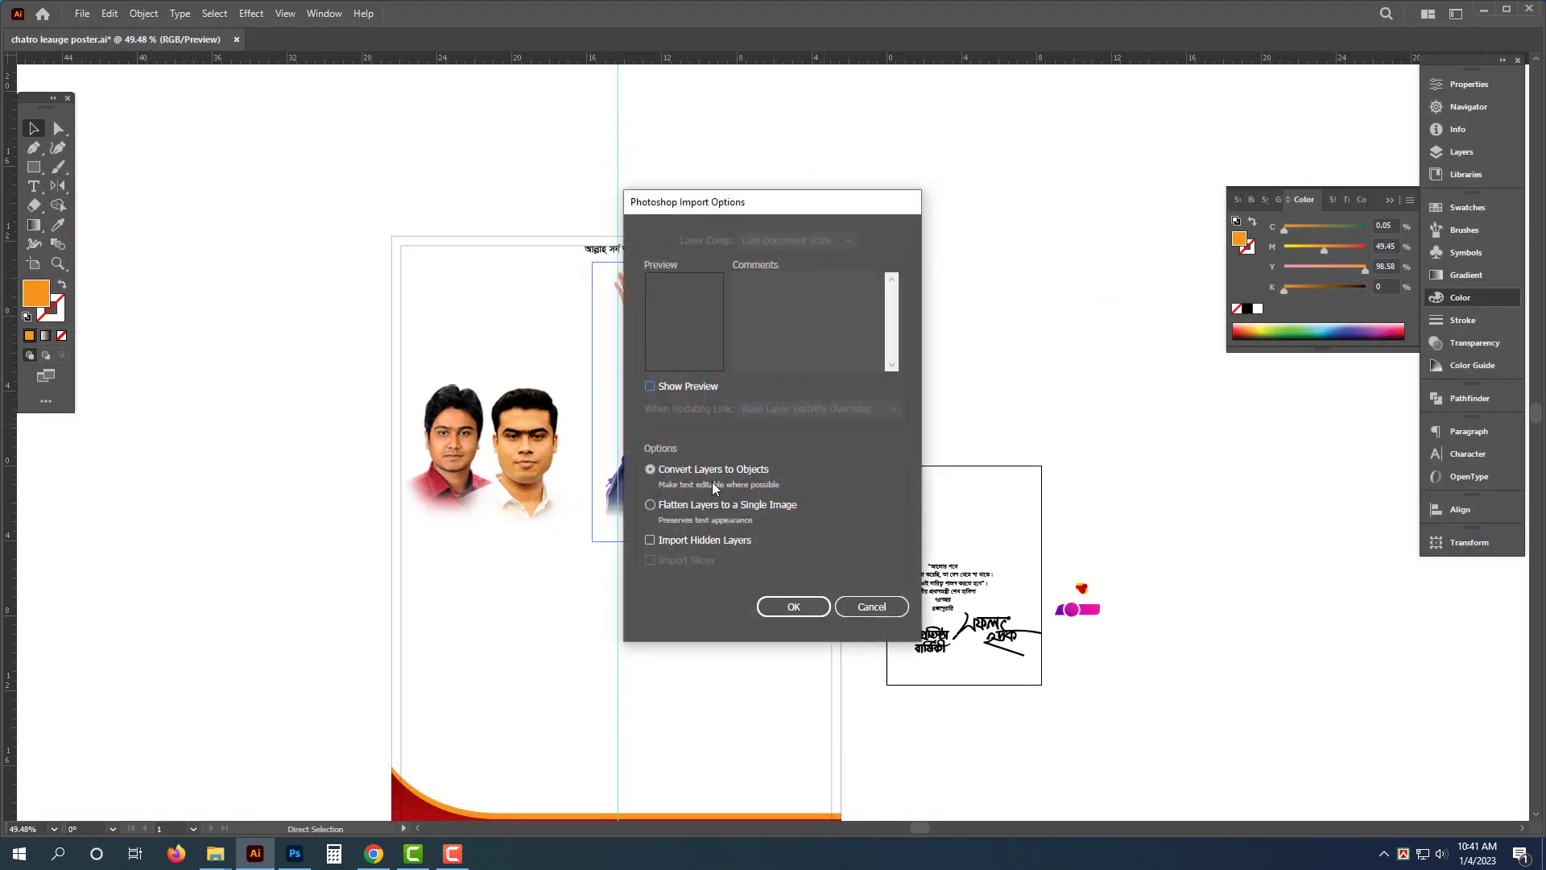
{"action": "left_click", "coordinate": [795, 604]}
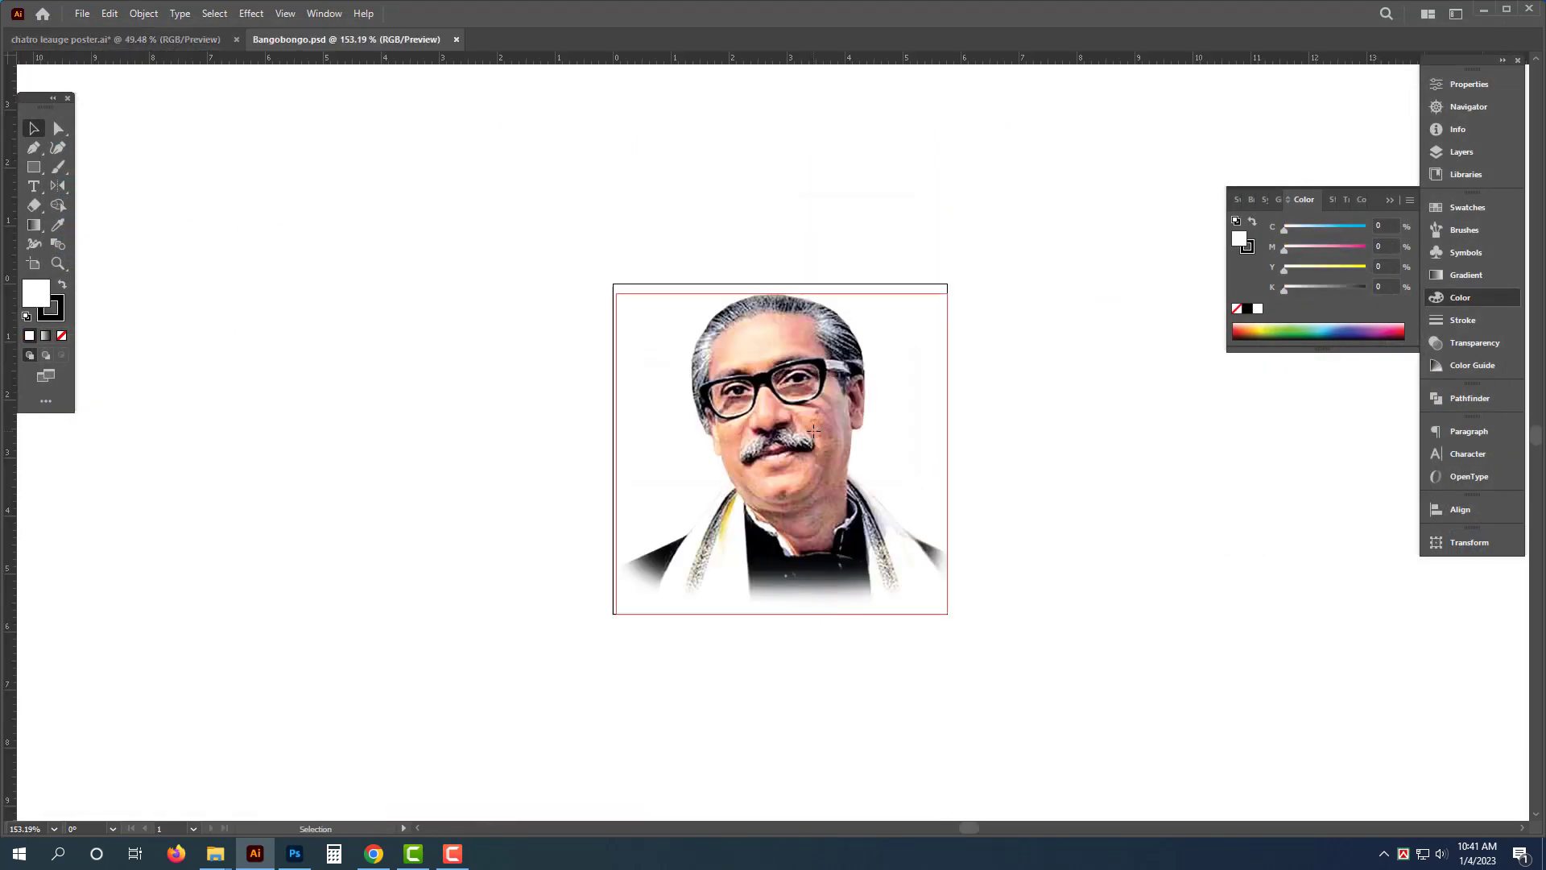
{"action": "key", "text": "ctrl+w"}
- Place the Bangobongo portrait at the poster's top-left above the two young leaders and rearrange the photos
{"action": "left_click", "coordinate": [925, 452]}
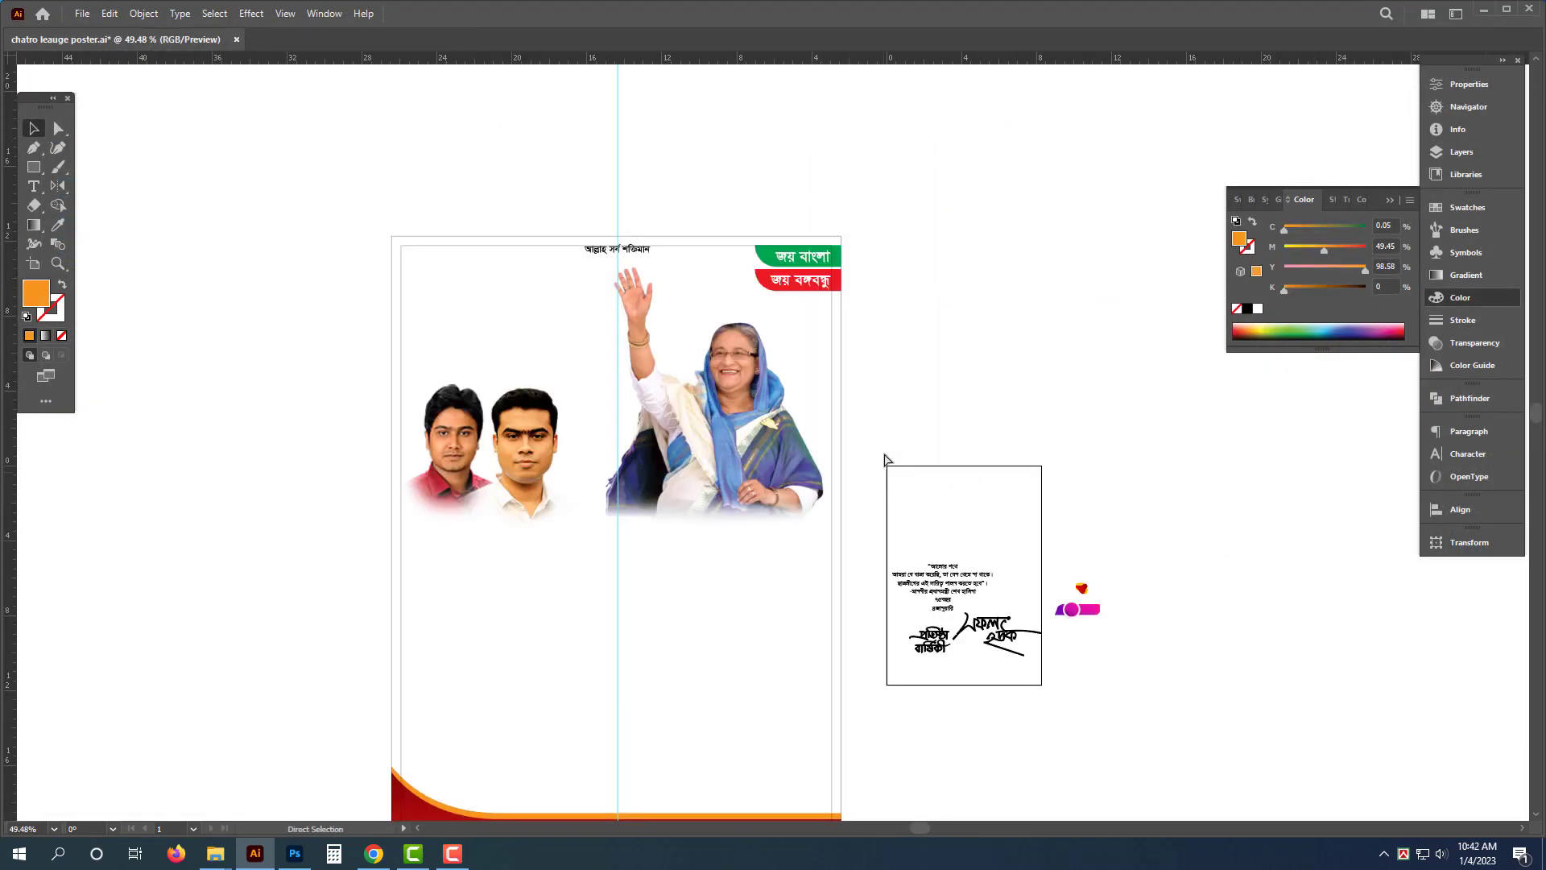
{"action": "left_click_drag", "start_coordinate": [788, 456], "coordinate": [473, 337]}
{"action": "left_click_drag", "start_coordinate": [418, 264], "coordinate": [617, 411]}
{"action": "left_click_drag", "start_coordinate": [485, 354], "coordinate": [478, 294]}
{"action": "left_click_drag", "start_coordinate": [641, 475], "coordinate": [789, 573]}
{"action": "left_click_drag", "start_coordinate": [562, 422], "coordinate": [364, 370]}
{"action": "left_click_drag", "start_coordinate": [654, 552], "coordinate": [636, 364]}
{"action": "left_click_drag", "start_coordinate": [635, 364], "coordinate": [515, 342]}
{"action": "left_click", "coordinate": [1105, 356]}
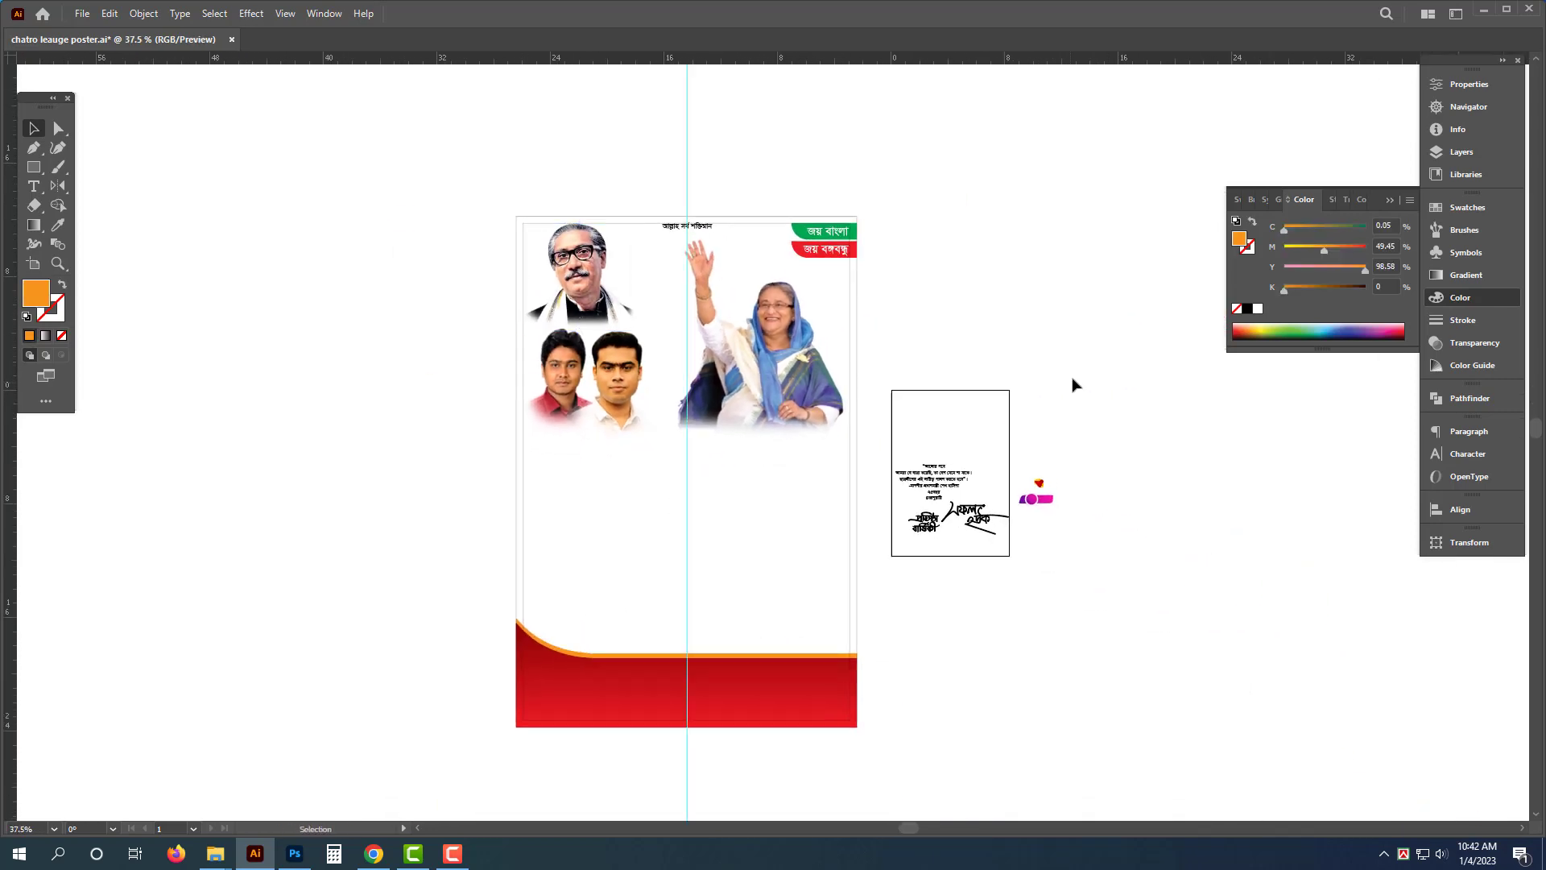
- Open the 77.eps watercolor background file from the Ruman (E:) drive
{"action": "left_click_drag", "start_coordinate": [745, 598], "coordinate": [770, 607]}
{"action": "left_click", "coordinate": [218, 863]}
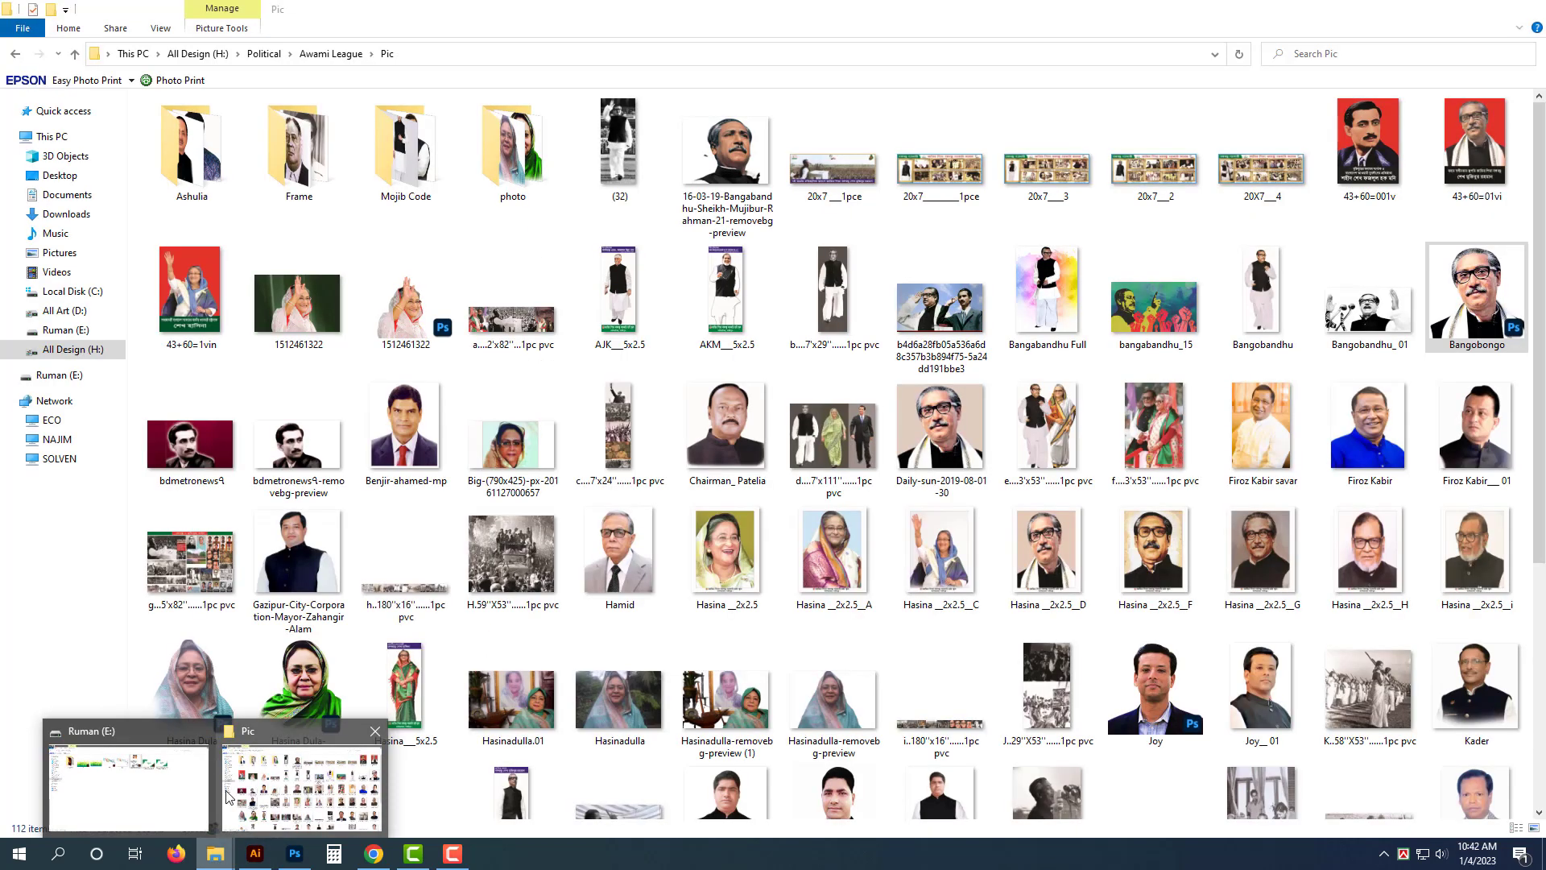
{"action": "left_click", "coordinate": [105, 773]}
{"action": "left_click", "coordinate": [830, 401]}
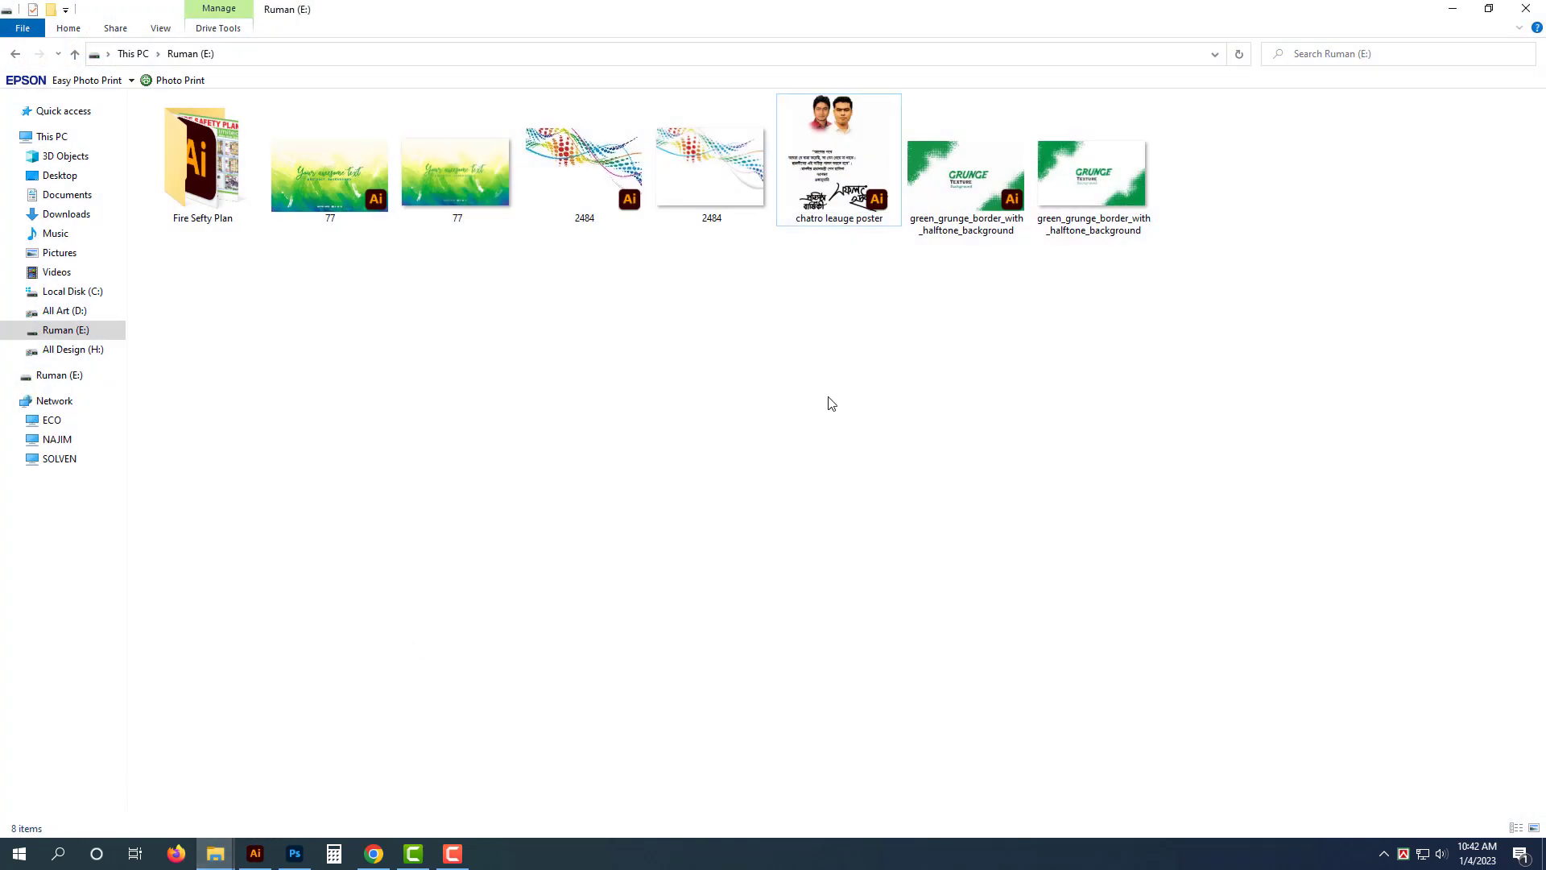
{"action": "left_click", "coordinate": [708, 173]}
{"action": "left_click", "coordinate": [579, 167]}
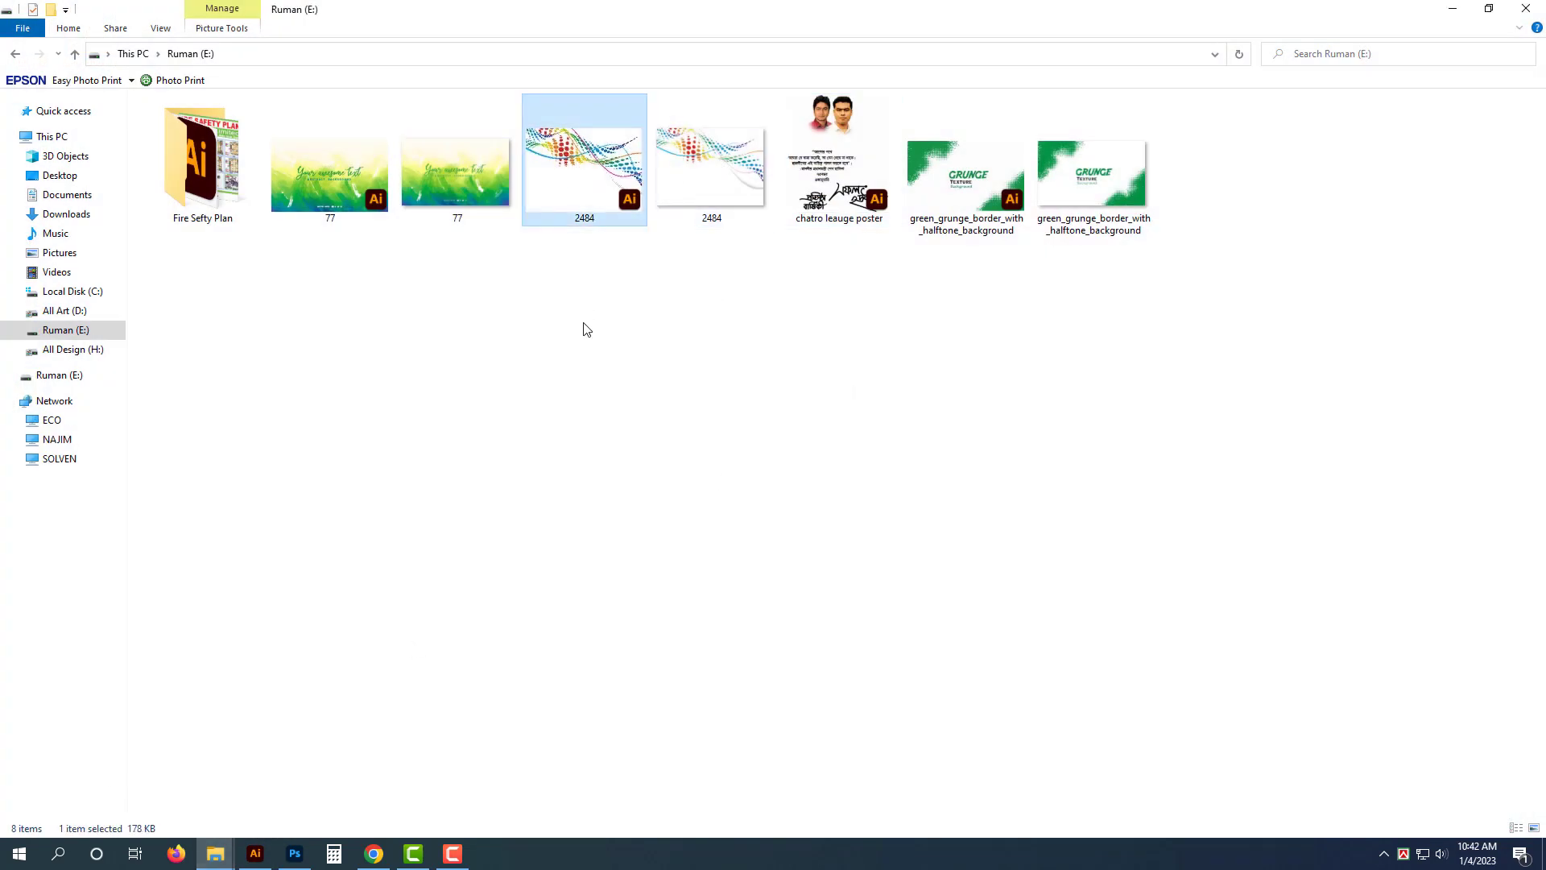
{"action": "left_click", "coordinate": [330, 169]}
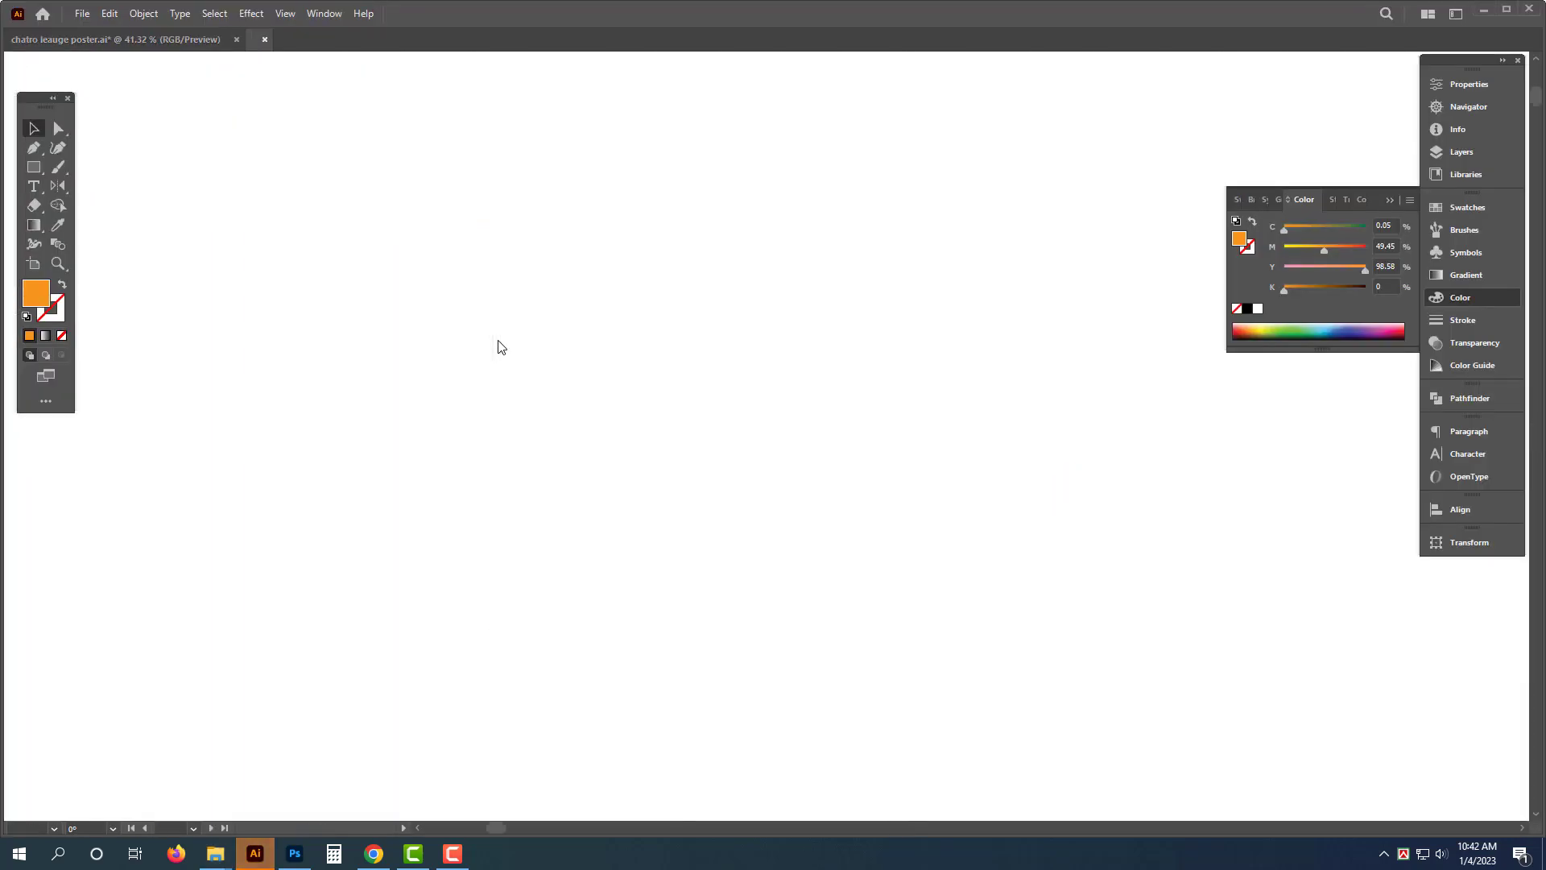
{"action": "left_click", "coordinate": [708, 471]}
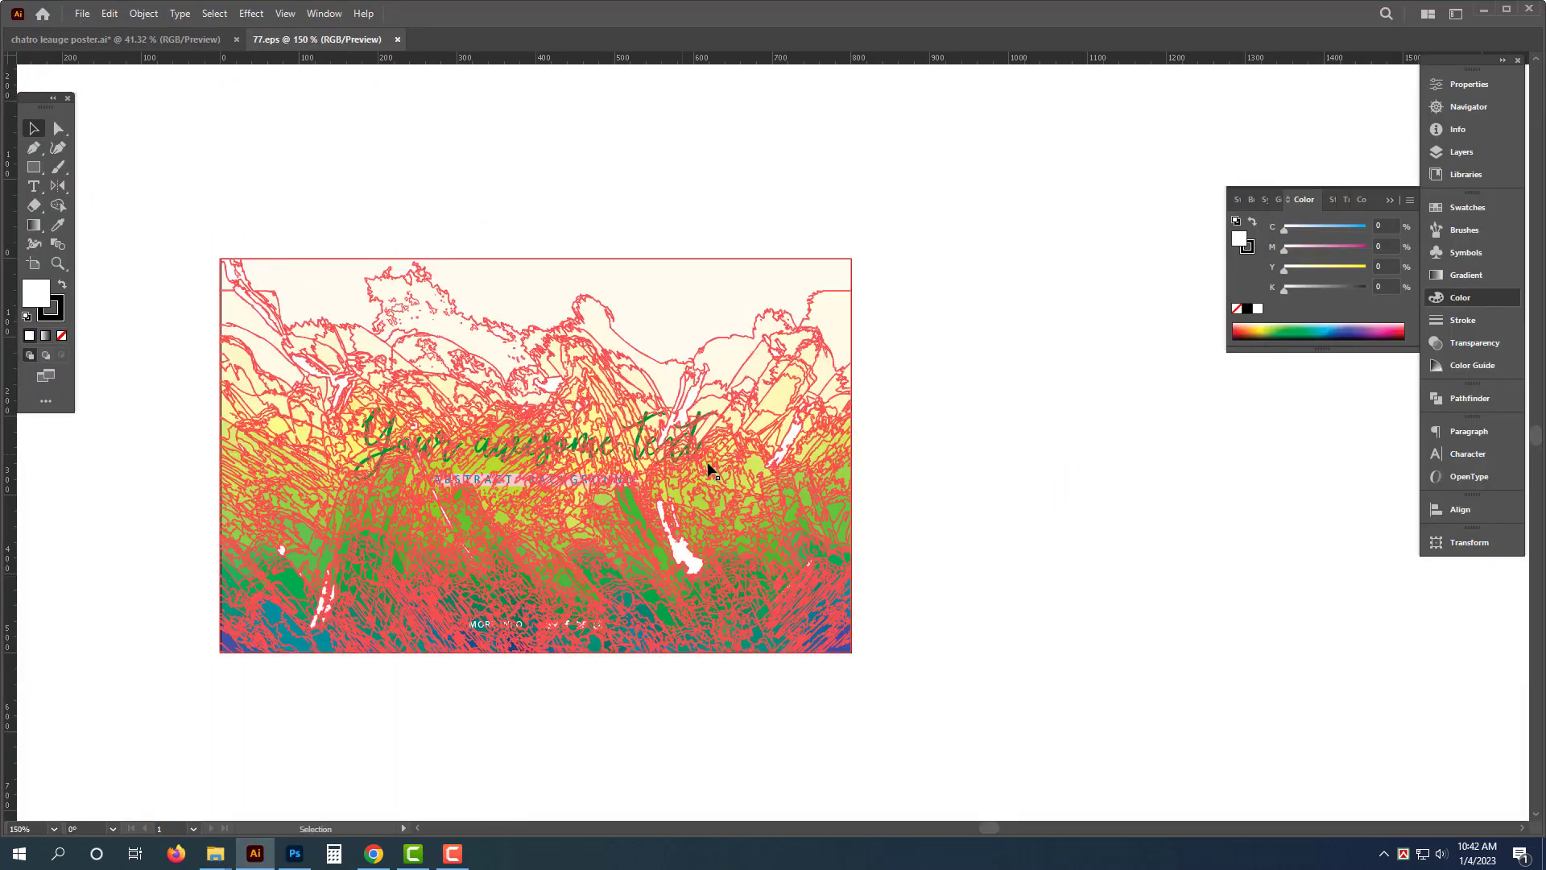
- Ungroup the background artwork and delete its texts "Your awesome text", "ABSTRACT BACKGROUND" and "MORE INFO" with icons
{"action": "left_click_drag", "start_coordinate": [811, 413], "coordinate": [970, 377]}
{"action": "left_click", "coordinate": [1152, 544]}
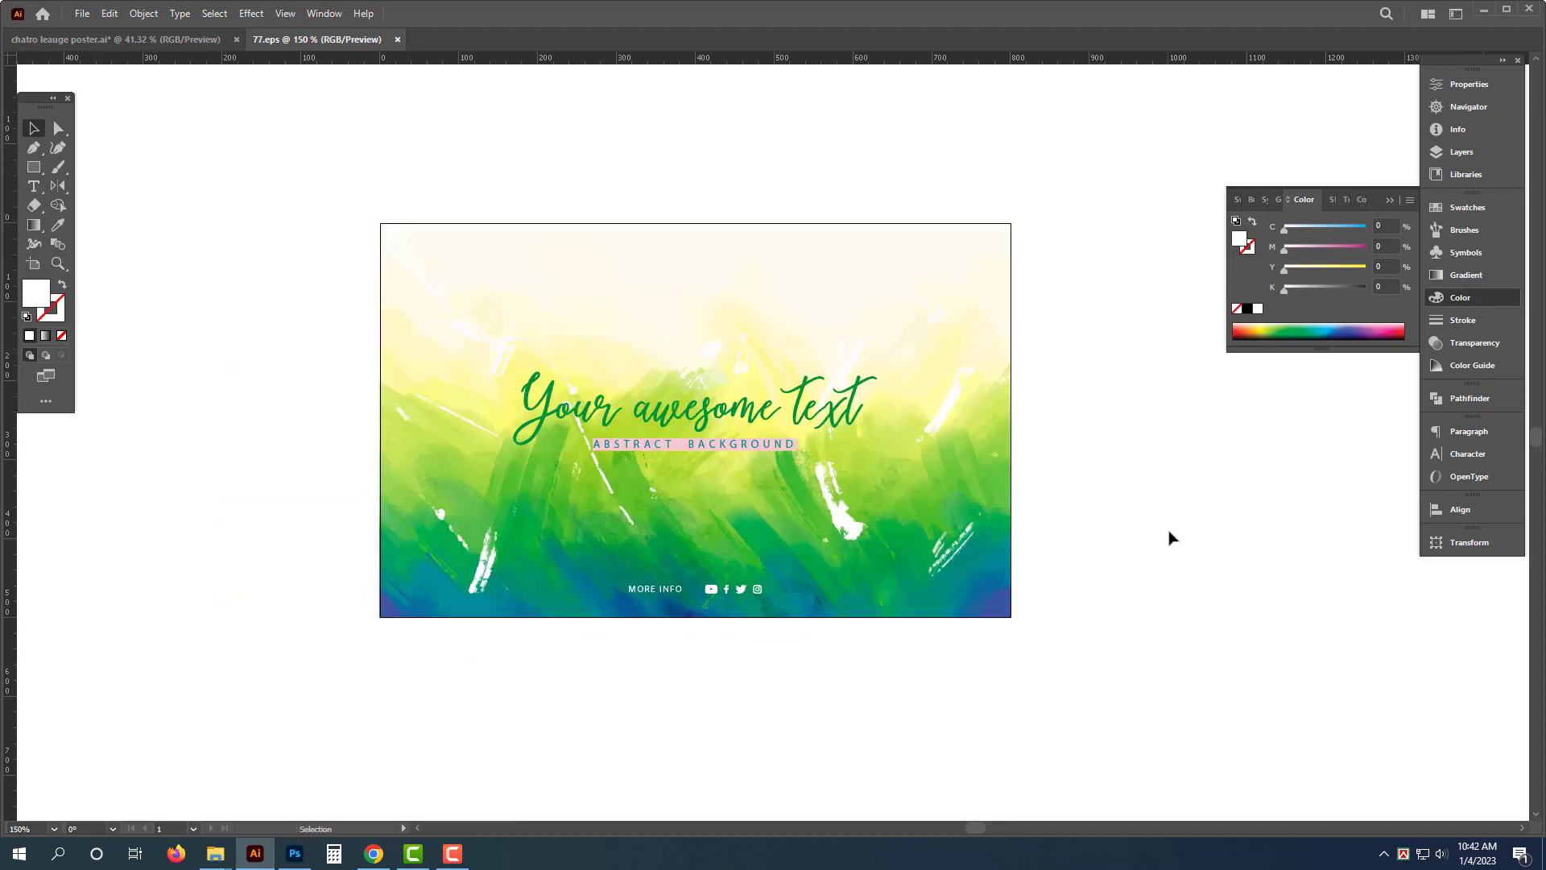
{"action": "left_click", "coordinate": [828, 371]}
{"action": "right_click", "coordinate": [829, 371]}
{"action": "left_click", "coordinate": [899, 506]}
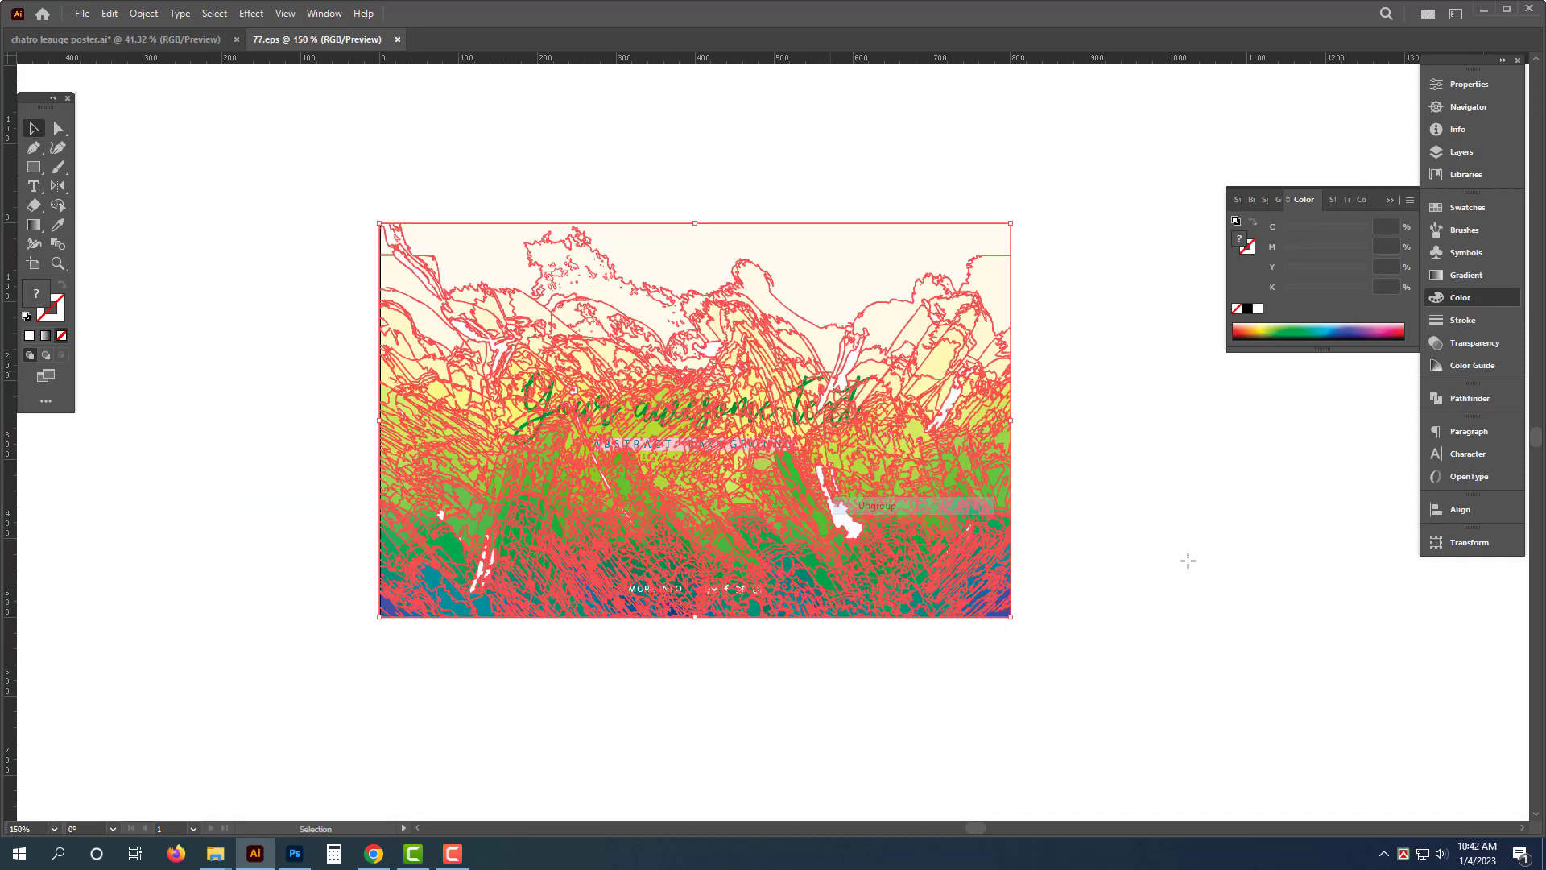
{"action": "left_click", "coordinate": [773, 445]}
{"action": "key", "text": "Delete"}
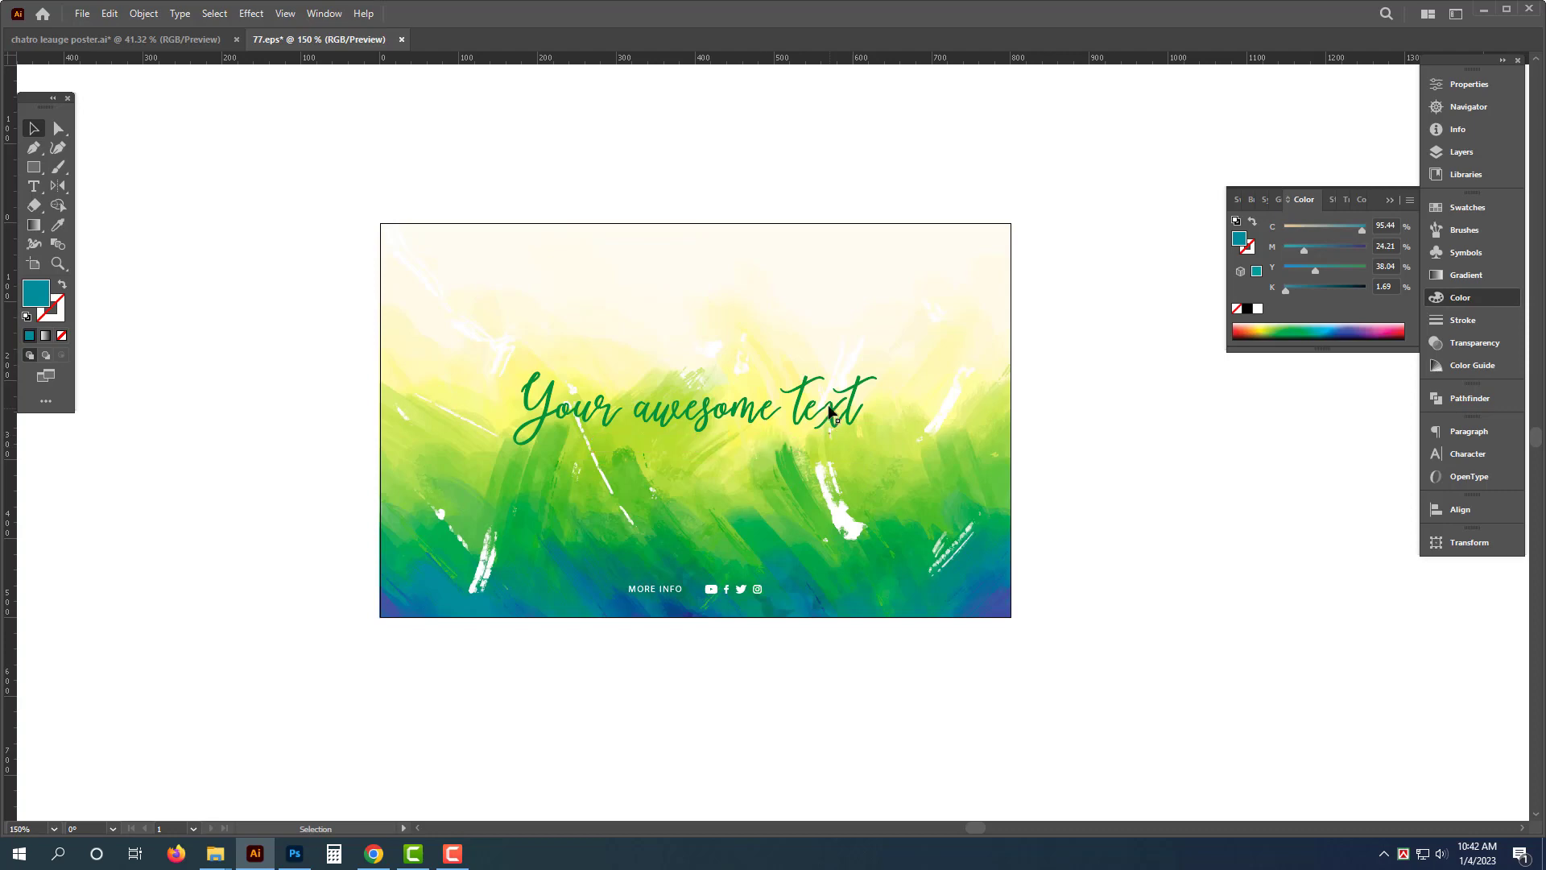
{"action": "left_click", "coordinate": [838, 415]}
{"action": "key", "text": "Delete"}
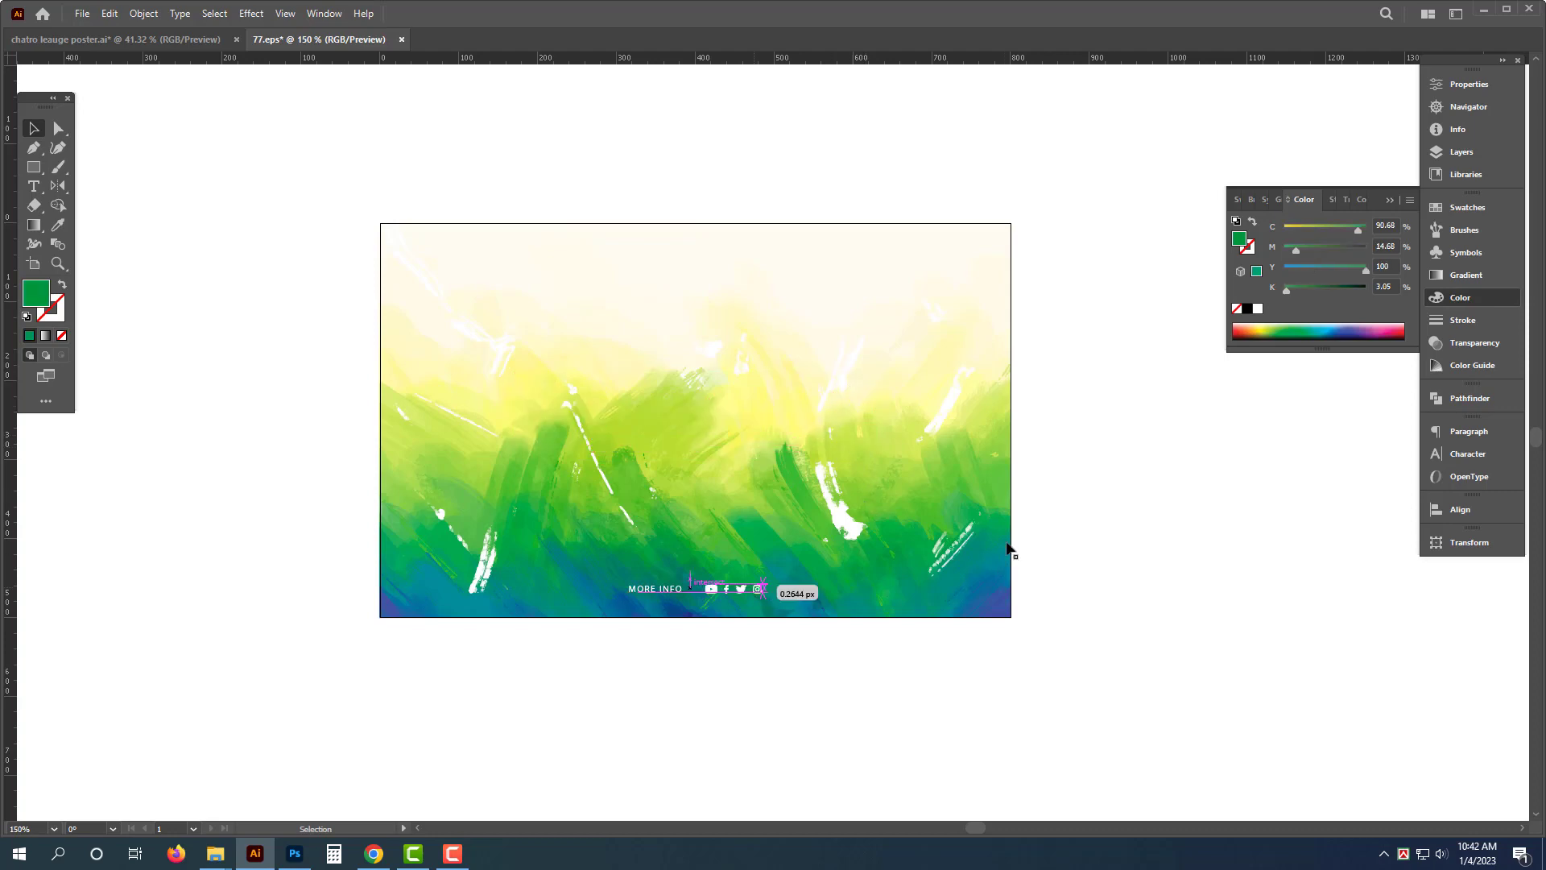
{"action": "left_click_drag", "start_coordinate": [1119, 163], "coordinate": [215, 719]}
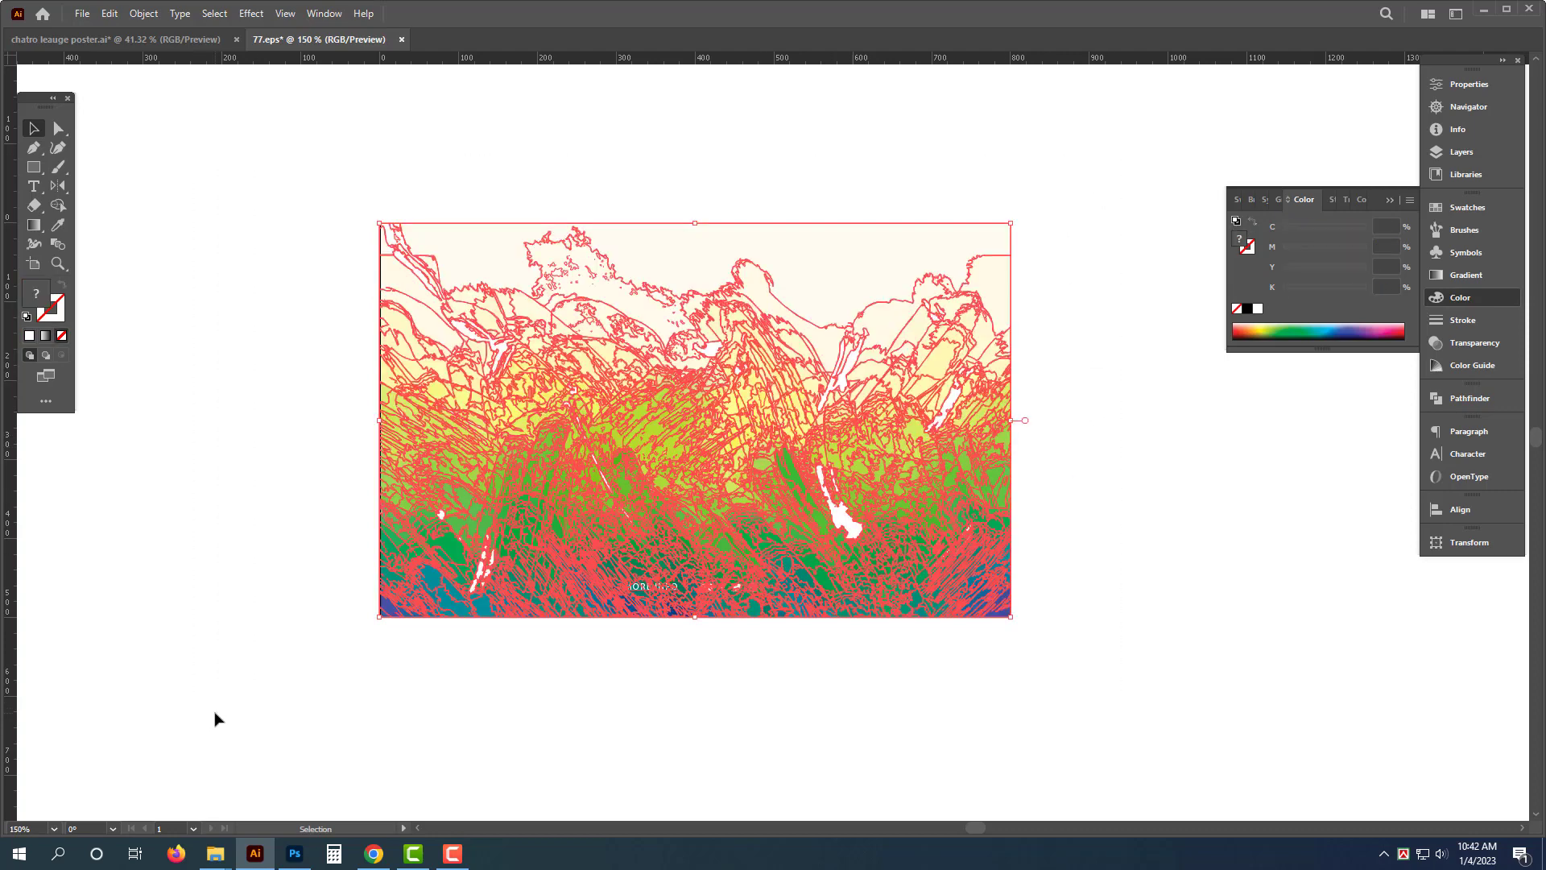
{"action": "left_click", "coordinate": [844, 754]}
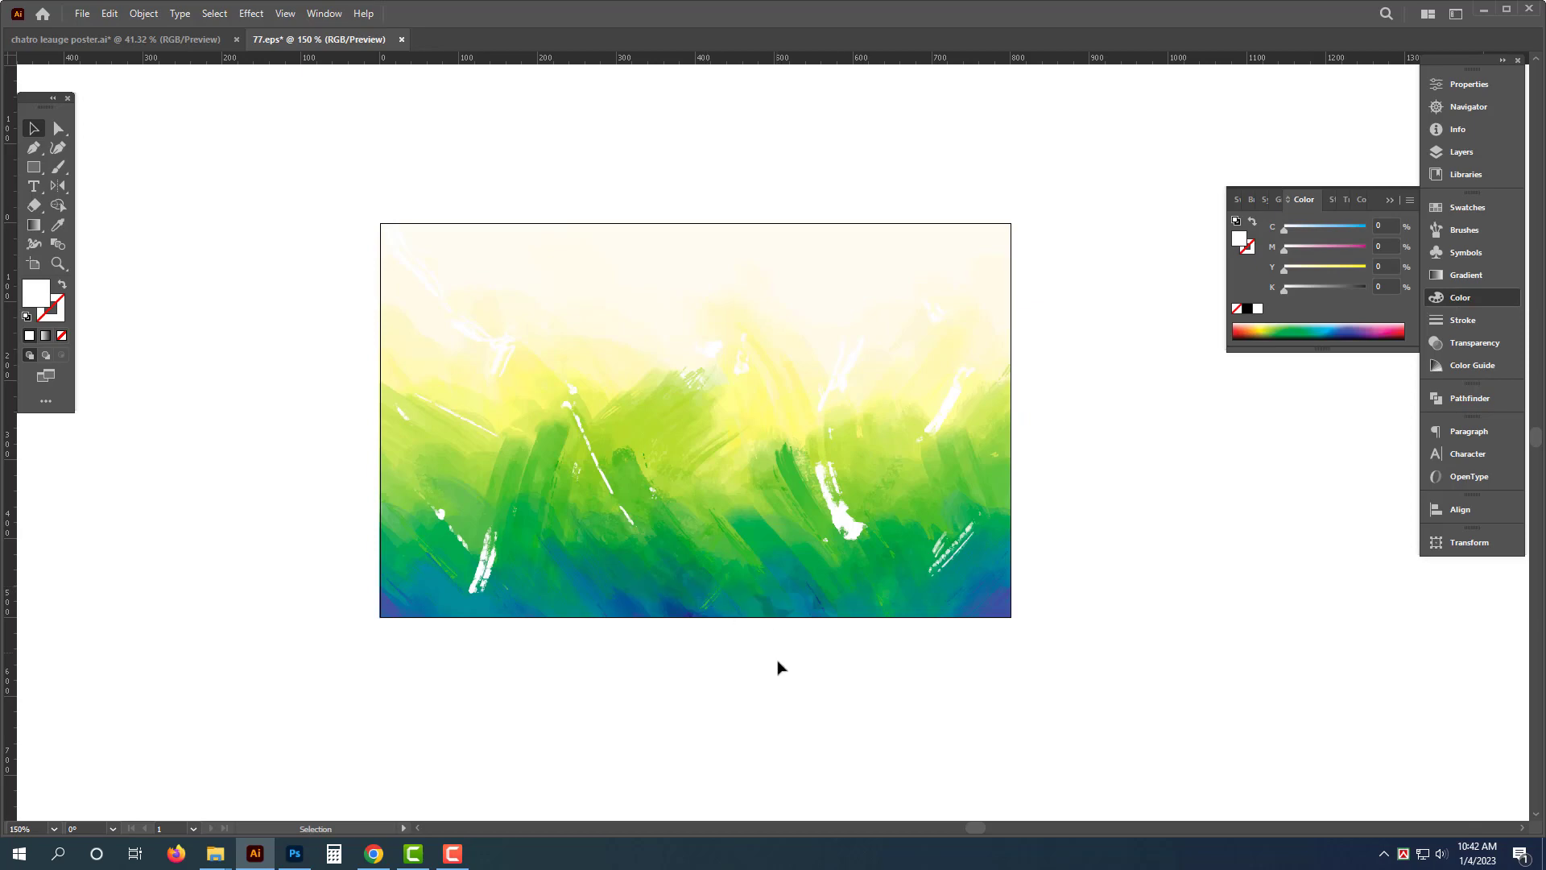
- Select all of the background artwork and rotate it 180°
{"action": "left_click_drag", "start_coordinate": [1059, 189], "coordinate": [354, 694]}
{"action": "key", "text": "a"}
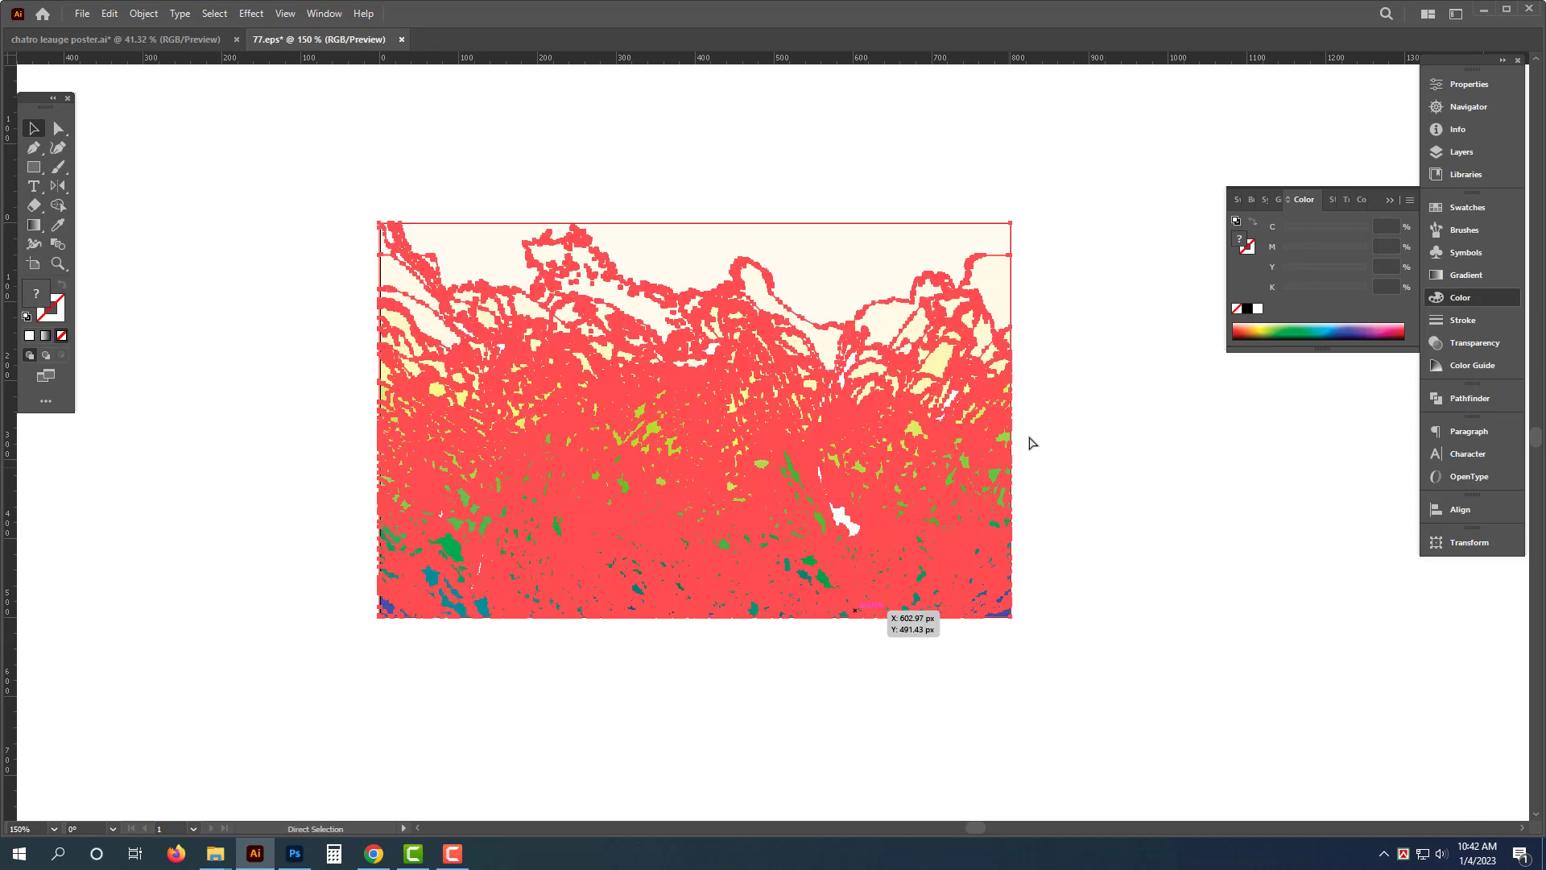
{"action": "key", "text": "v"}
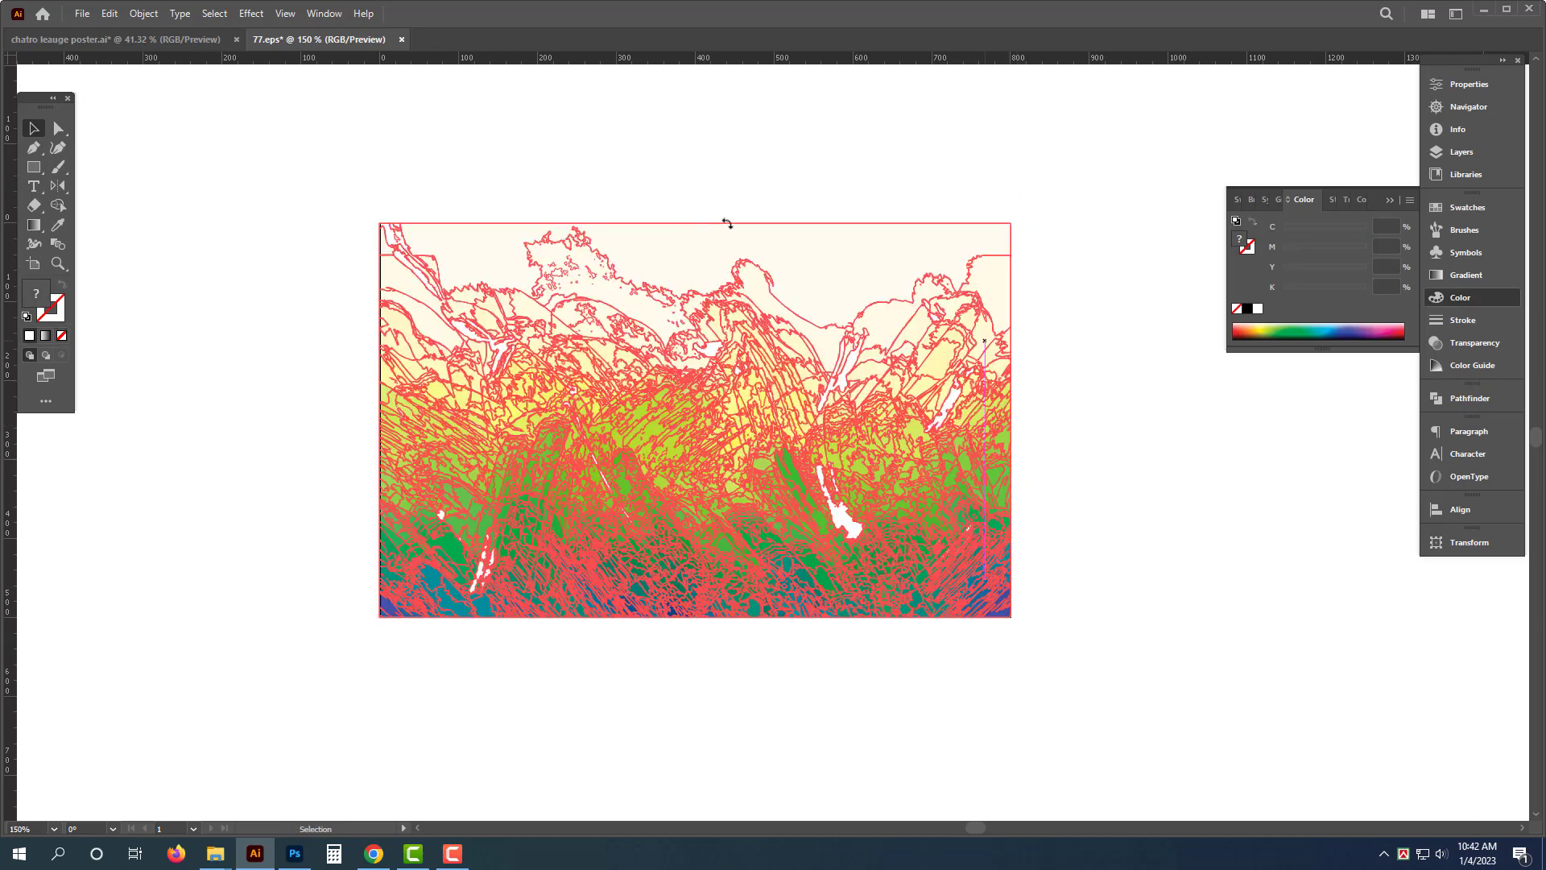
{"action": "left_click_drag", "start_coordinate": [491, 186], "coordinate": [267, 443]}
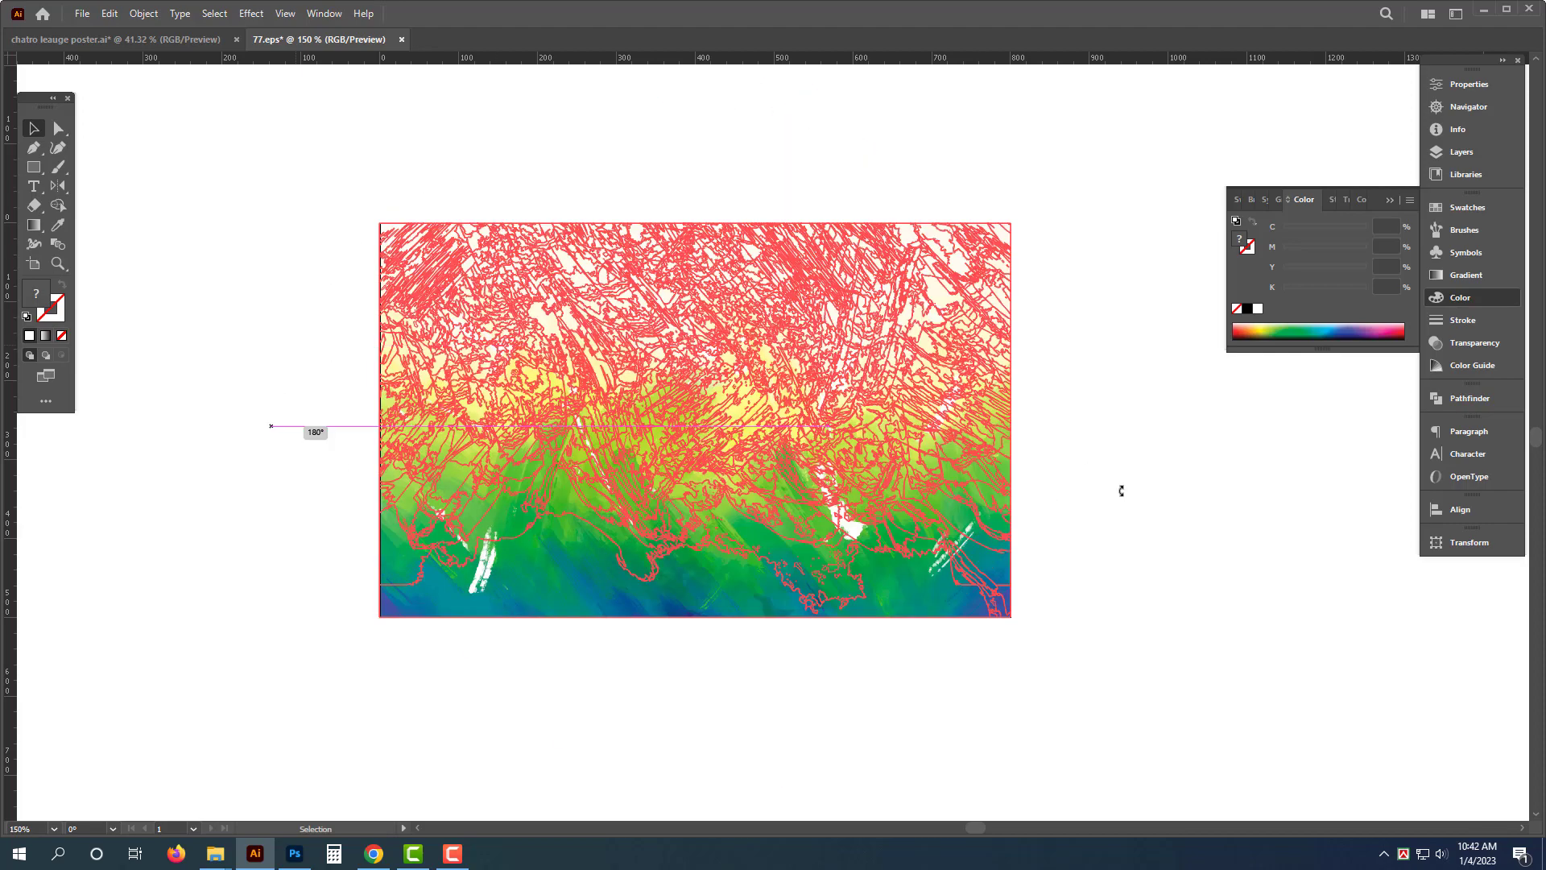
{"action": "left_click", "coordinate": [1066, 635]}
{"action": "left_click", "coordinate": [914, 390]}
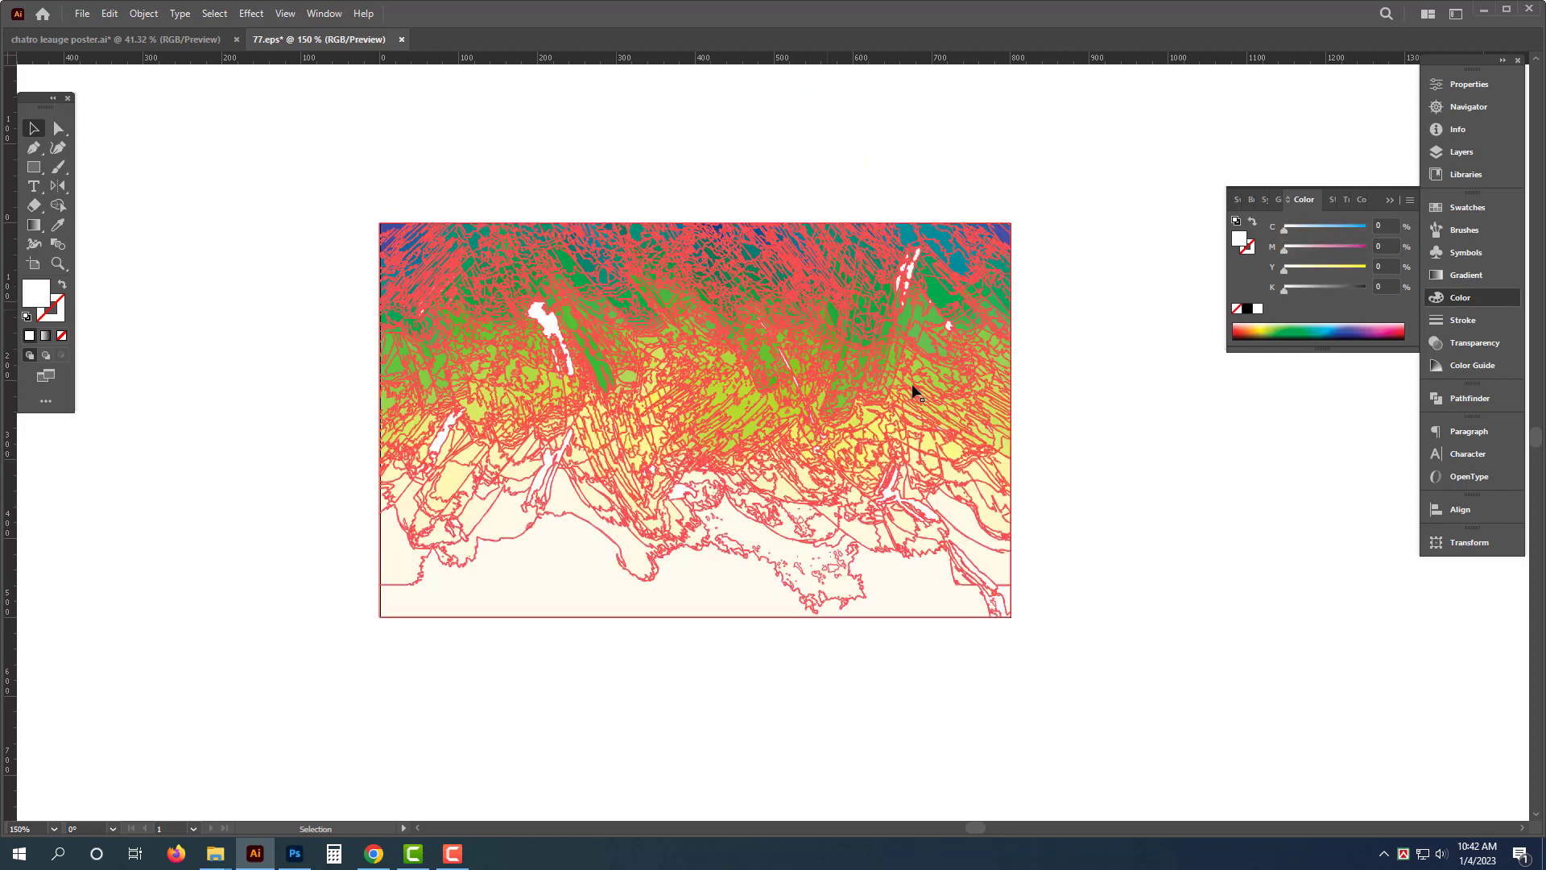
- Cut the background, close its file, and paste it into the poster document
{"action": "key", "text": "ctrl+x"}
{"action": "key", "text": "ctrl+w"}
{"action": "left_click", "coordinate": [838, 445]}
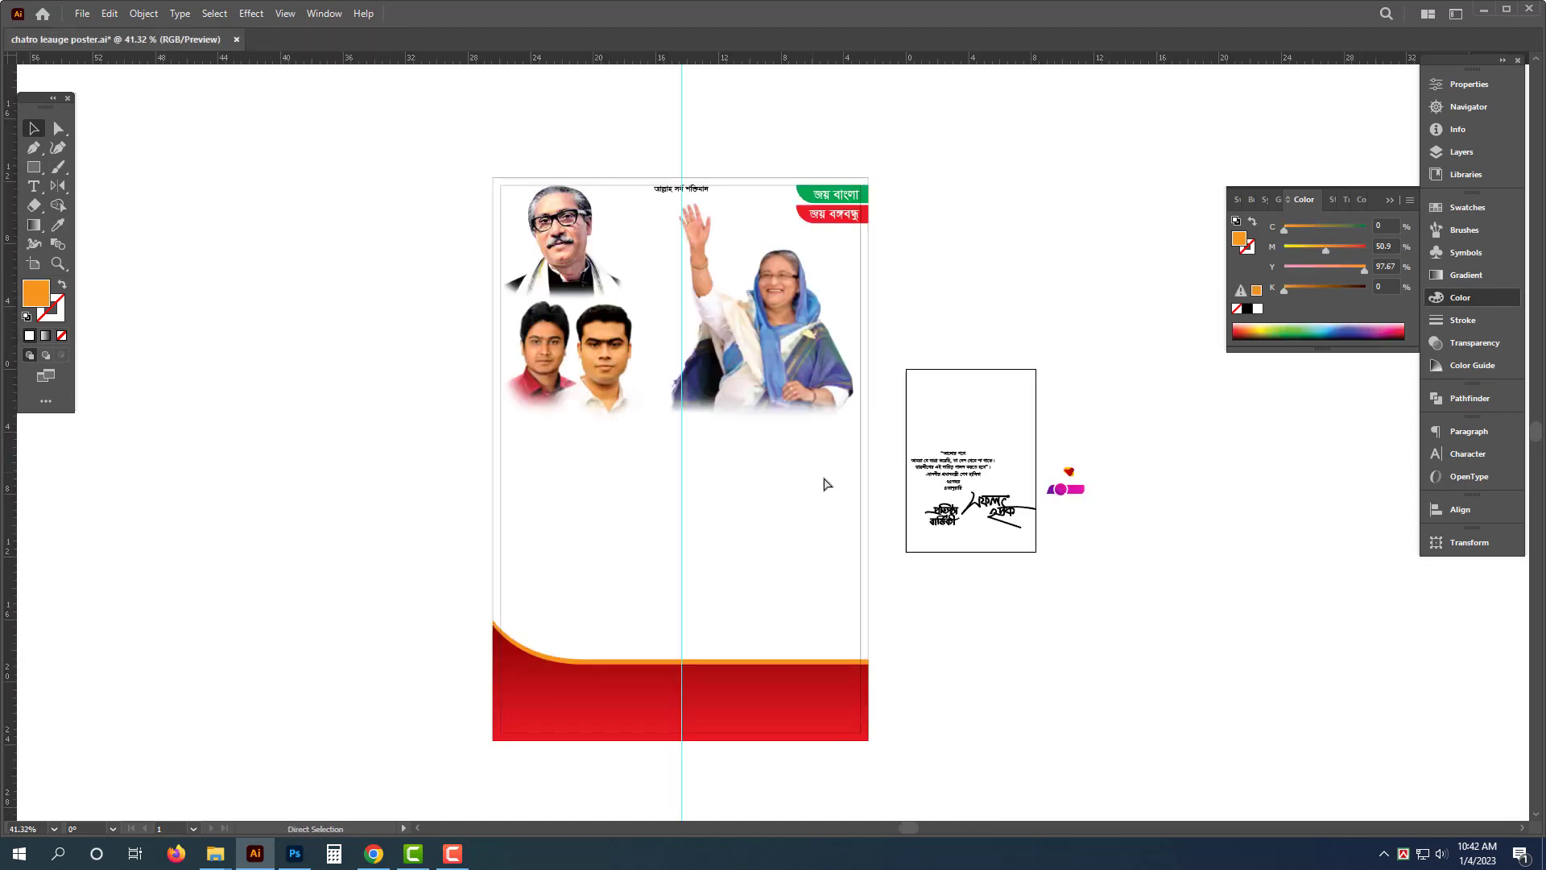
{"action": "key", "text": "ctrl+v"}
{"action": "left_click", "coordinate": [499, 464]}
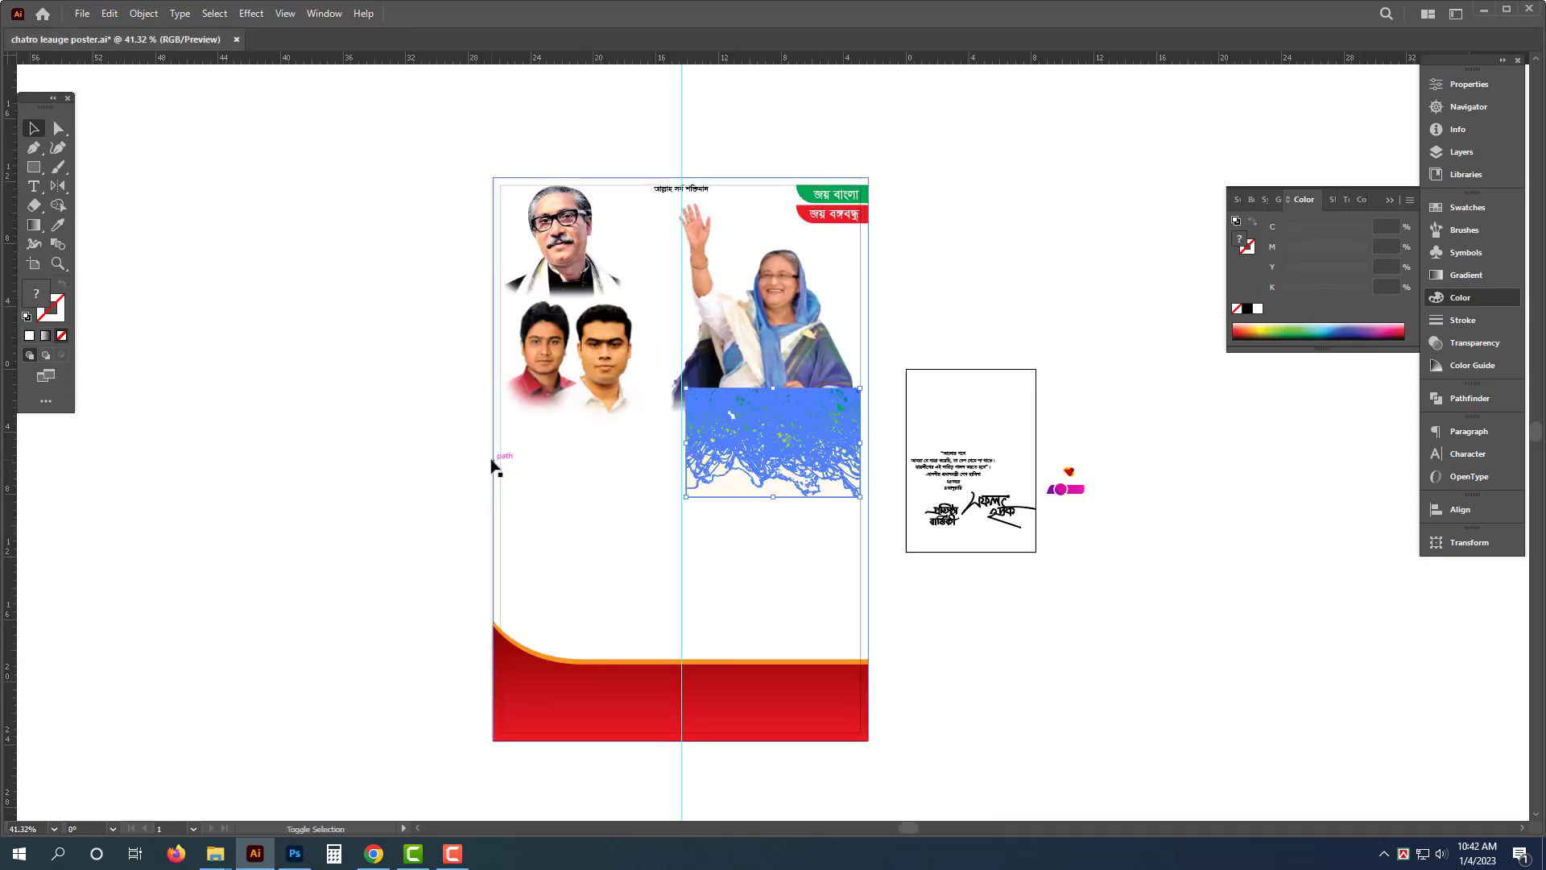
- Align the background to the artboard's top-left corner and set its width to 24 in
{"action": "left_click", "coordinate": [1458, 509]}
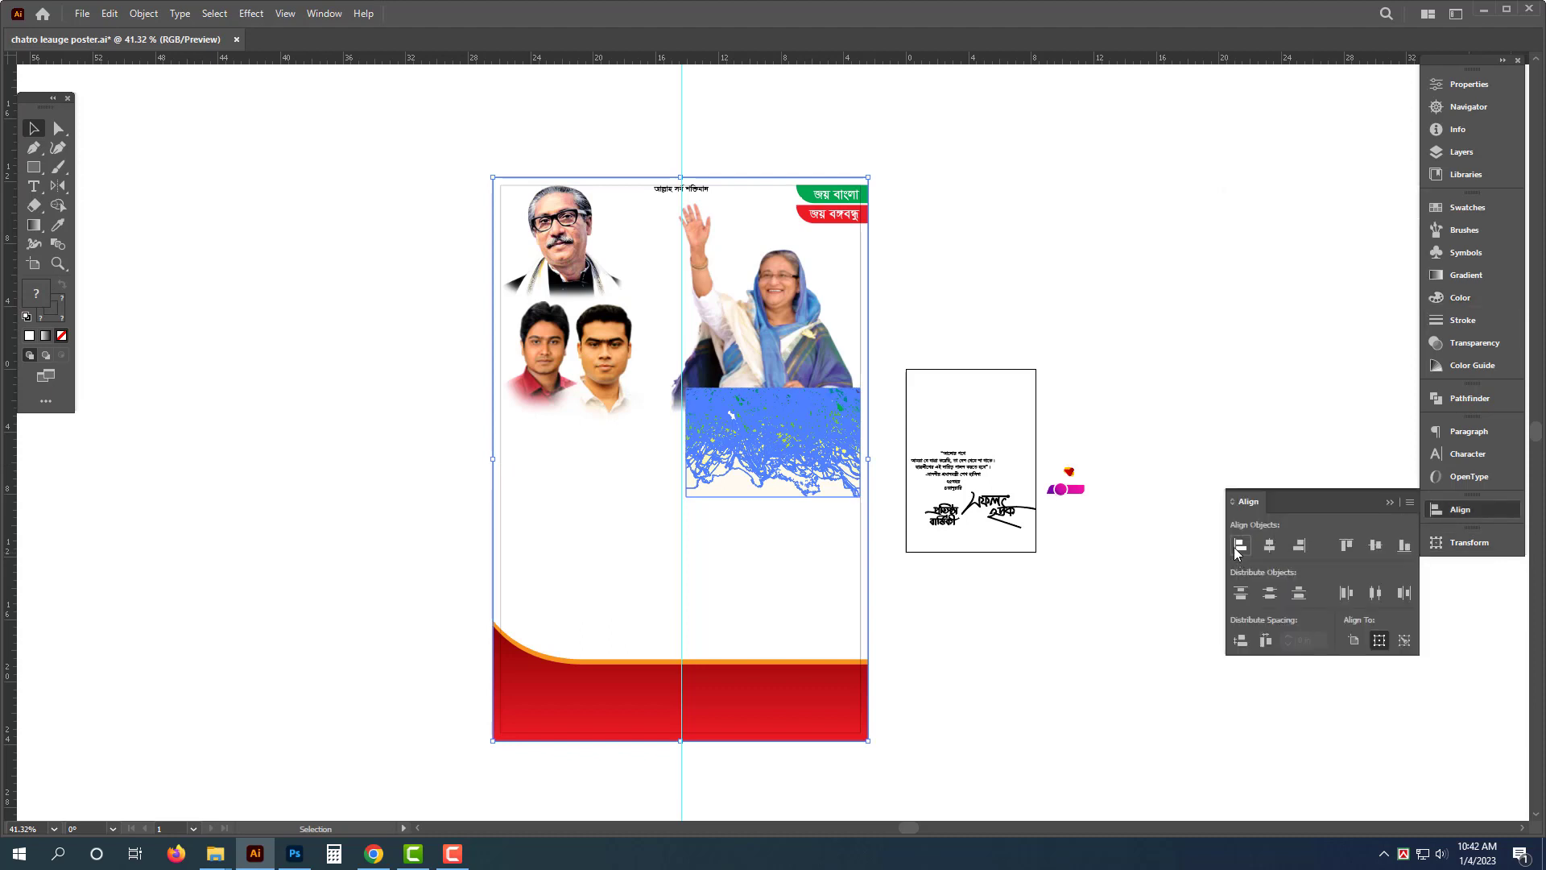
{"action": "left_click", "coordinate": [1350, 547]}
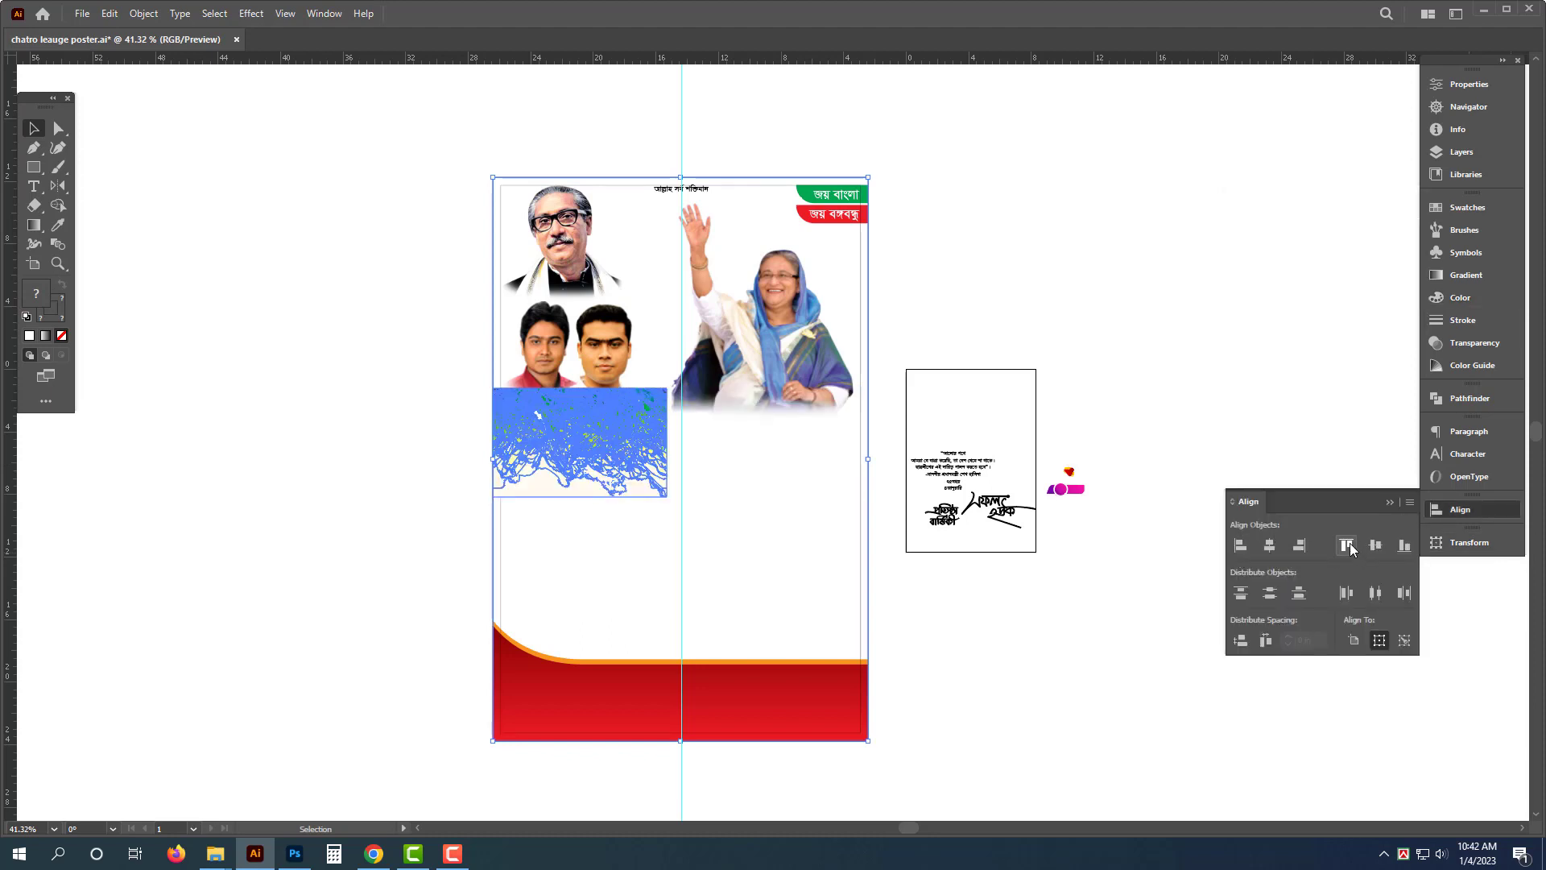
{"action": "left_click", "coordinate": [1049, 238]}
{"action": "left_click", "coordinate": [671, 278]}
{"action": "left_click", "coordinate": [1469, 541]}
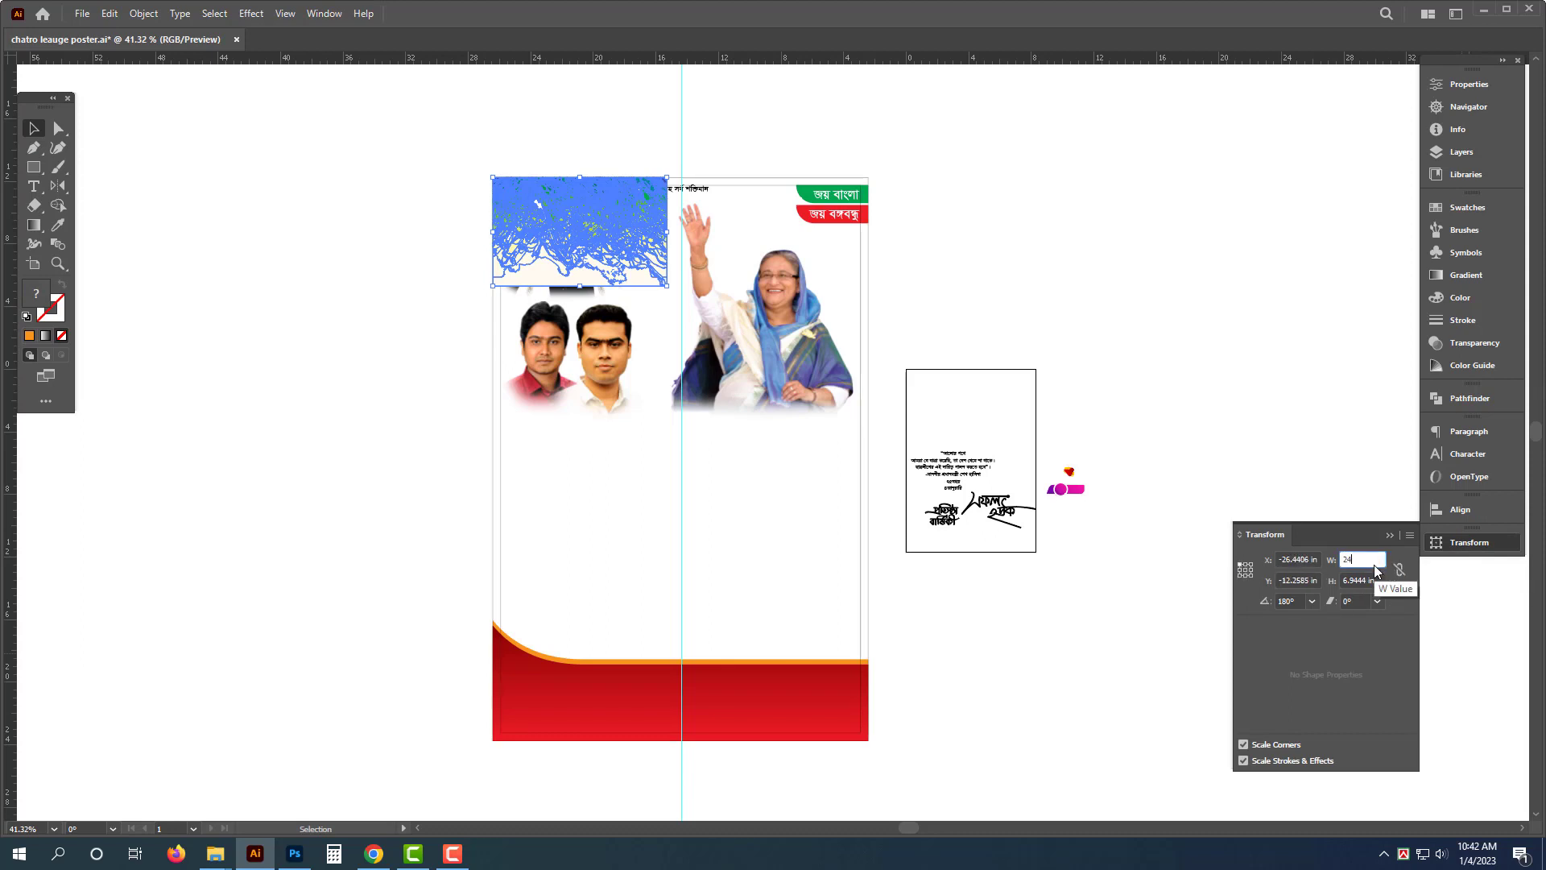
{"action": "key", "text": "ctrl+shift+a"}
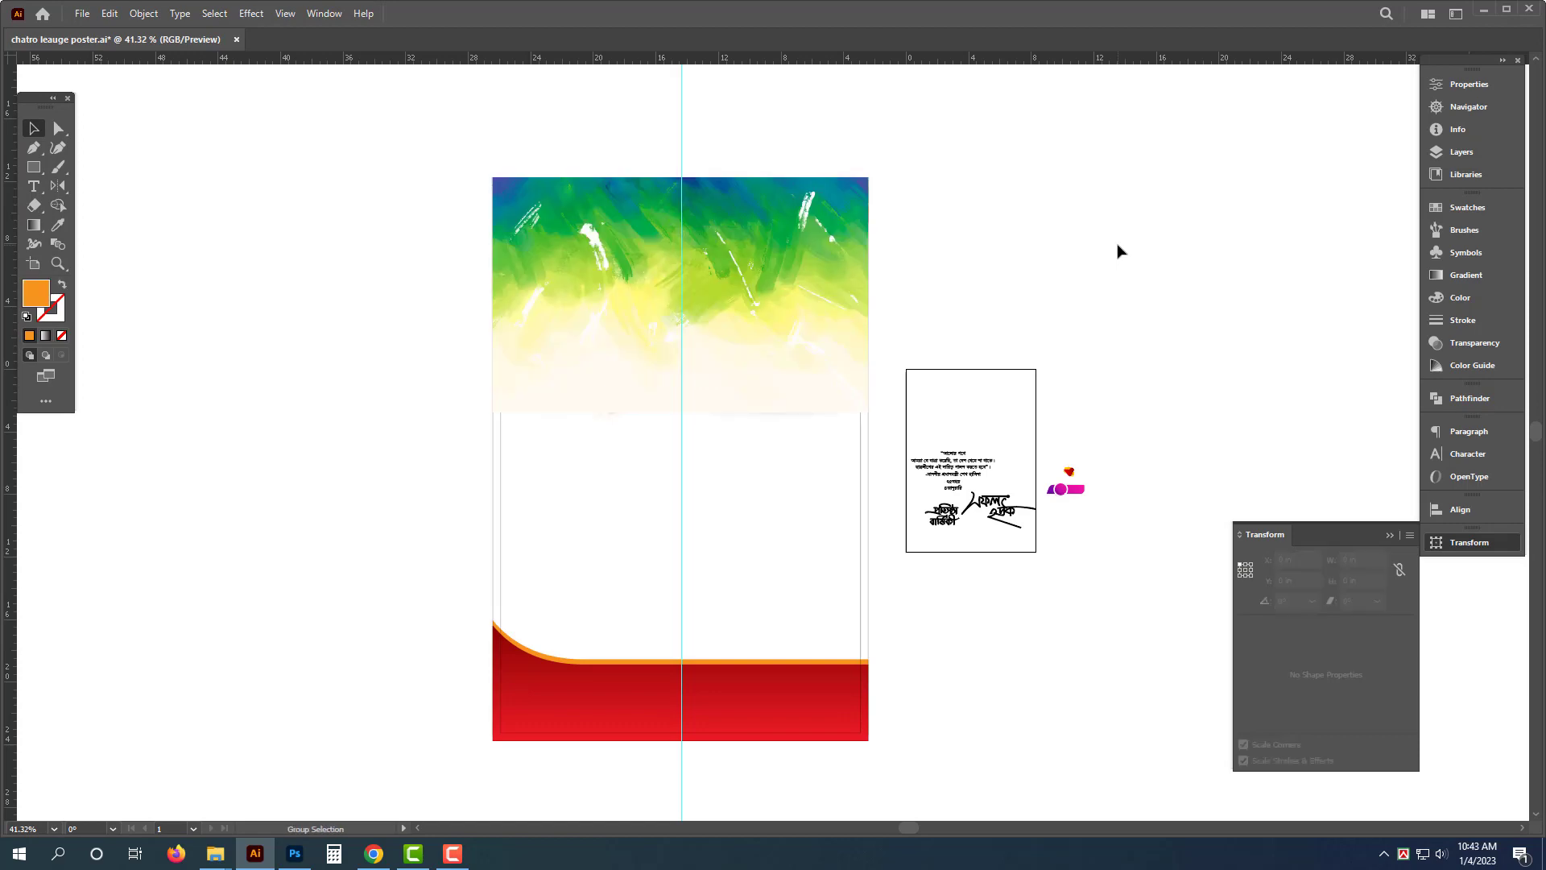
- Send the background behind the leader photos
{"action": "left_click", "coordinate": [778, 265]}
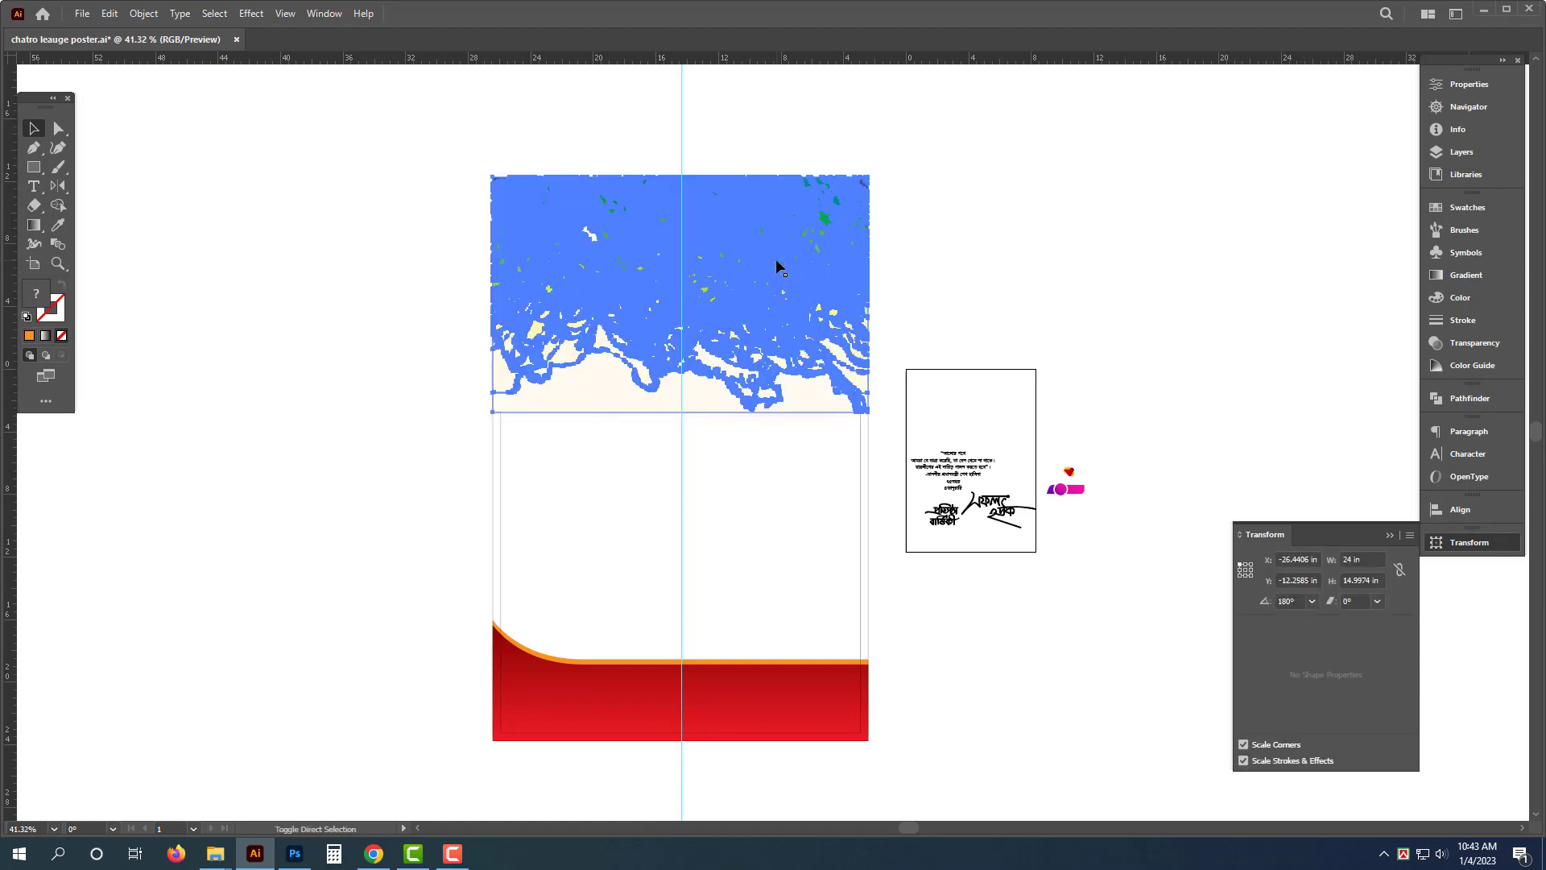
{"action": "key", "text": "Delete"}
- Try to stretch the background's lower edge downward with Direct Selection, and undo the attempts
{"action": "key", "text": "a"}
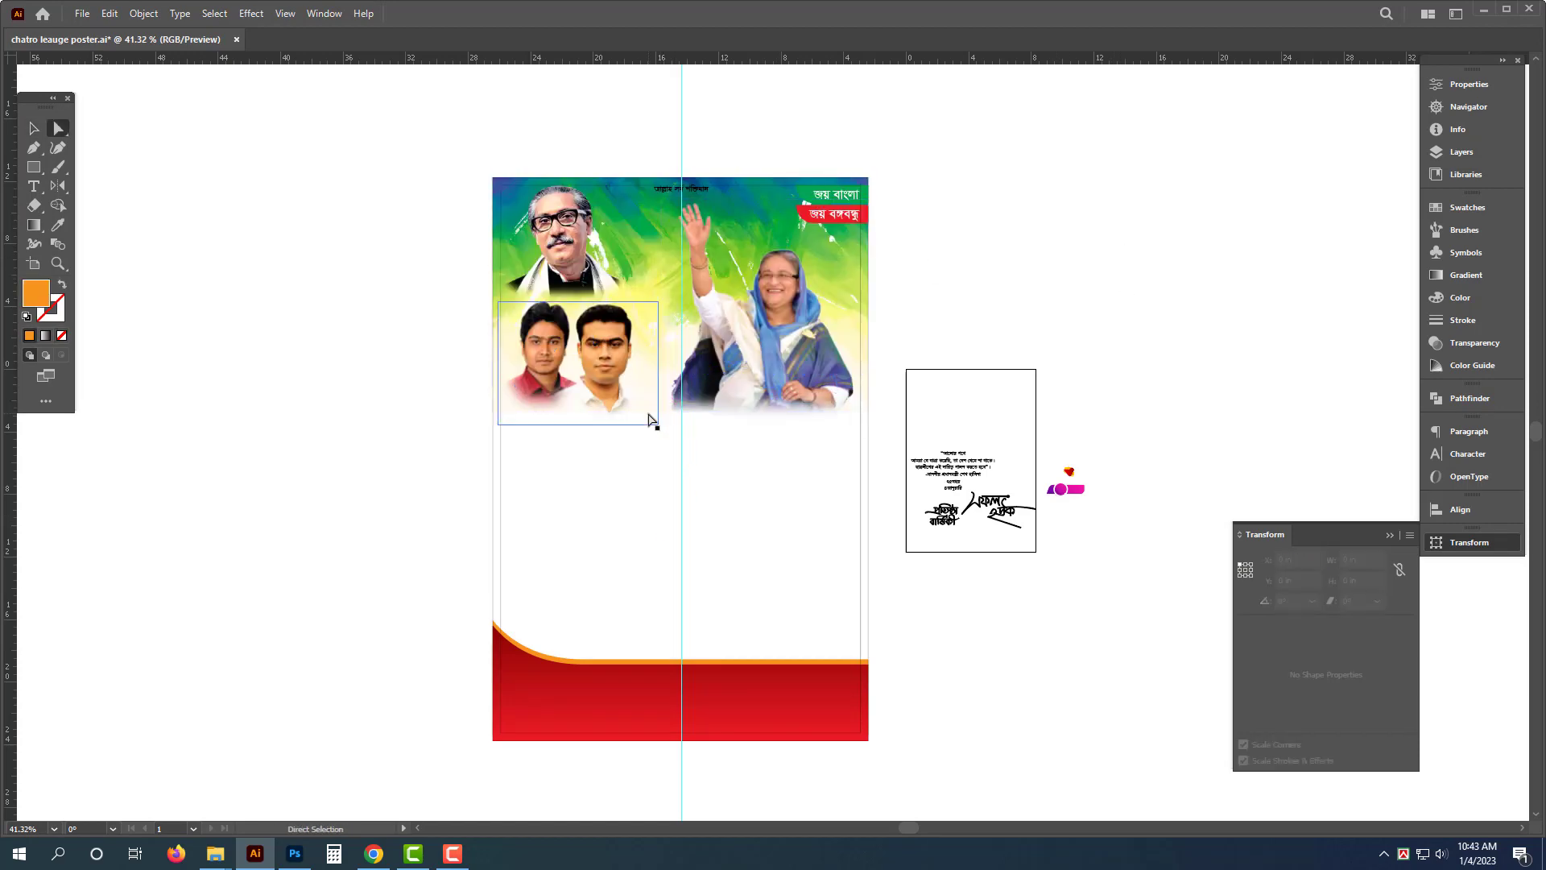
{"action": "key", "text": "v"}
{"action": "left_click", "coordinate": [798, 323]}
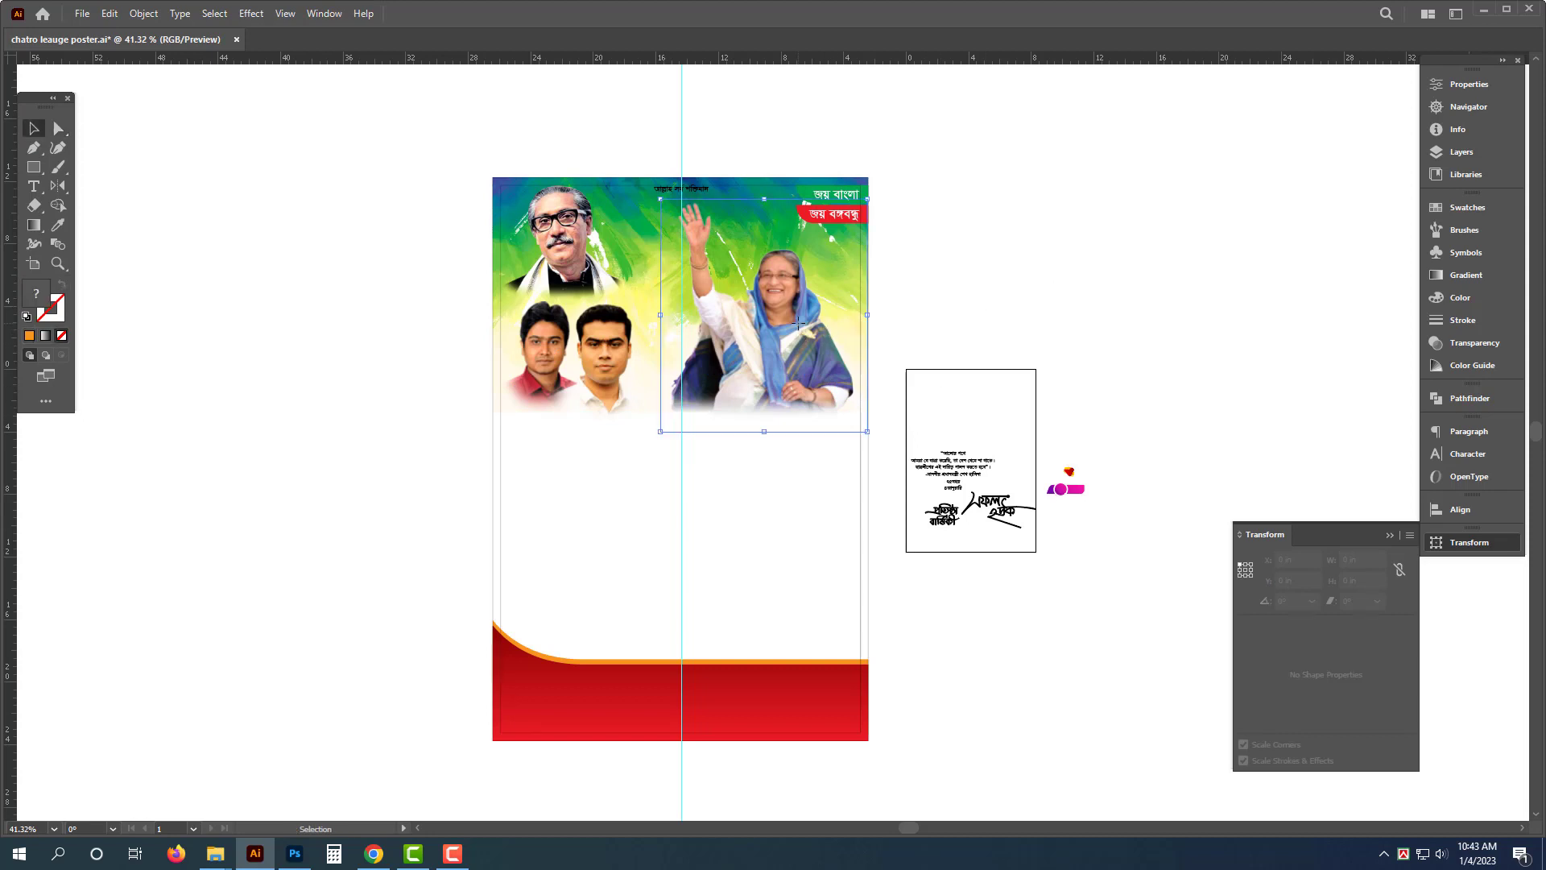
{"action": "left_click", "coordinate": [722, 461]}
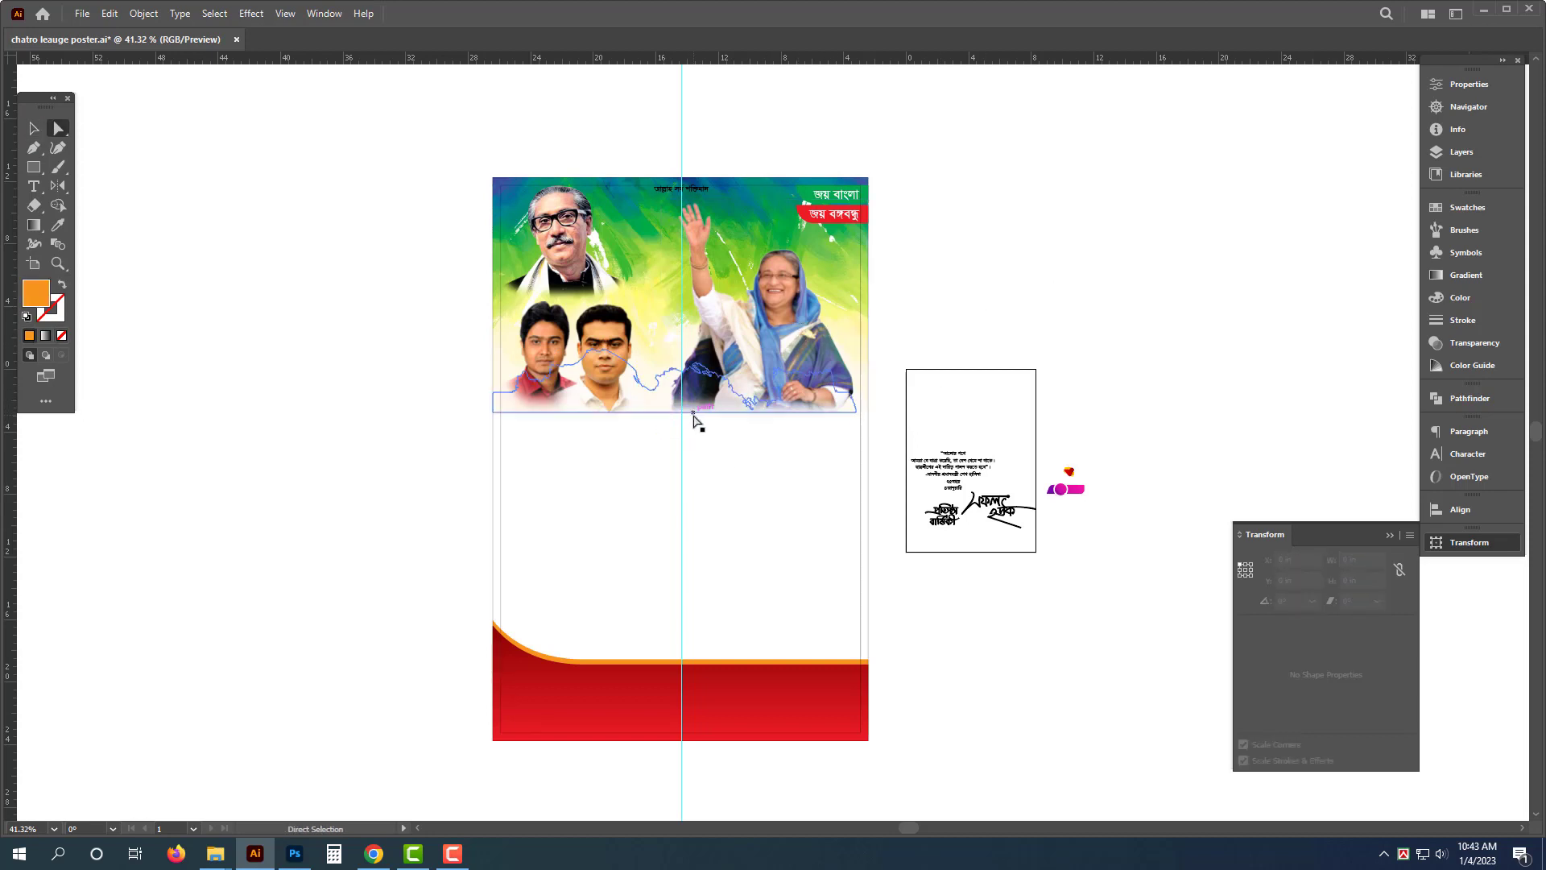
{"action": "left_click_drag", "start_coordinate": [693, 414], "coordinate": [700, 605]}
{"action": "key", "text": "ctrl+z"}
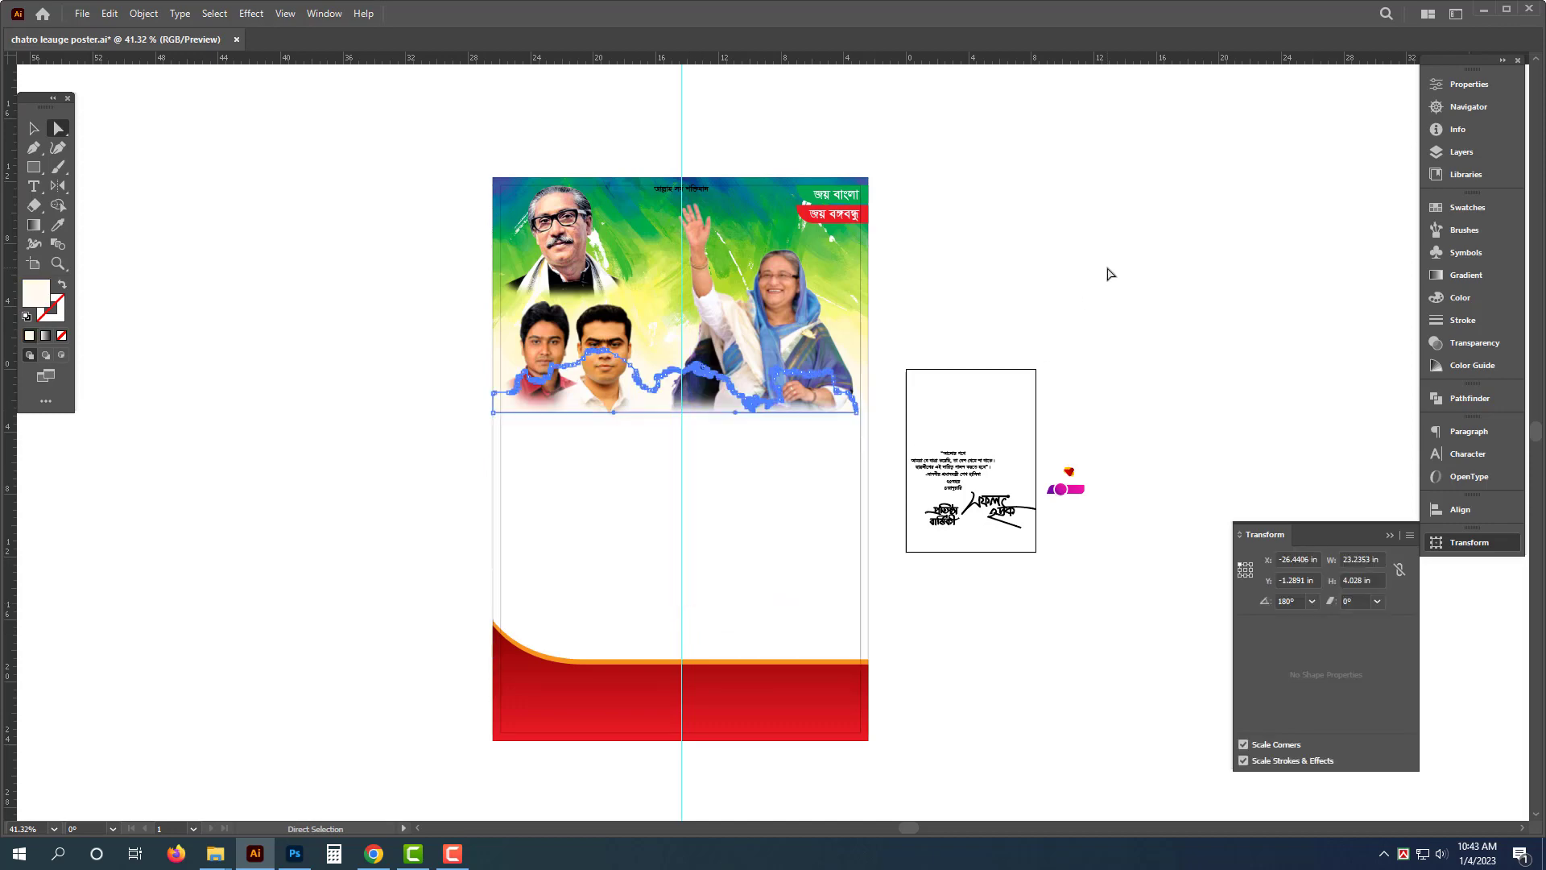
{"action": "key", "text": "v"}
{"action": "left_click", "coordinate": [1102, 275]}
{"action": "key", "text": "ctrl+z"}
{"action": "left_click", "coordinate": [1045, 285]}
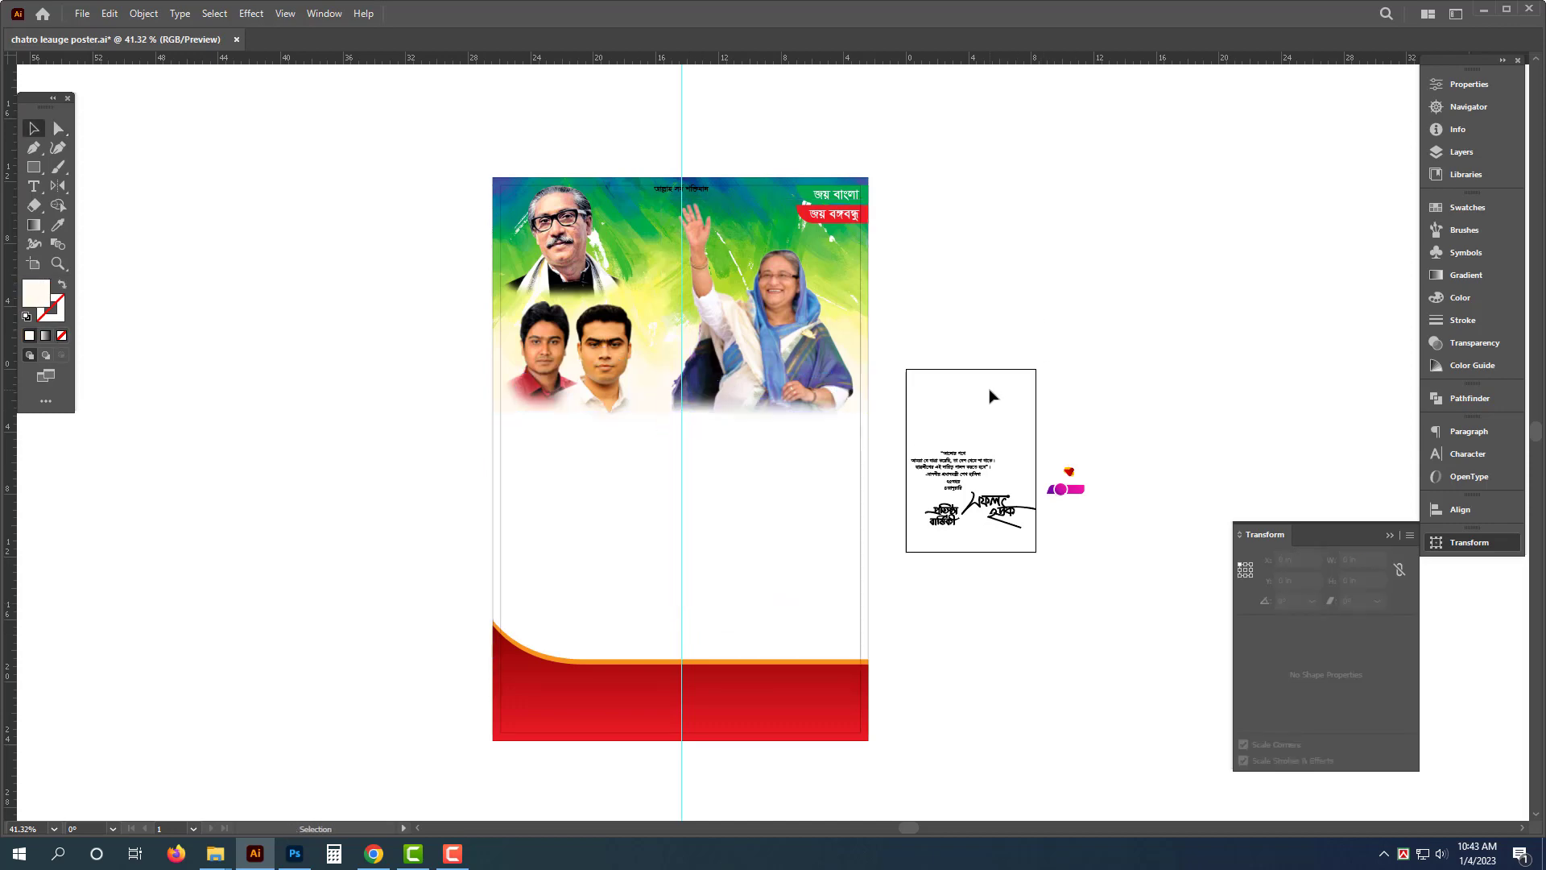
- Zoom in on the poster's upper half and move the background up to the top edge
{"action": "left_click_drag", "start_coordinate": [739, 198], "coordinate": [904, 293]}
{"action": "left_click", "coordinate": [904, 295]}
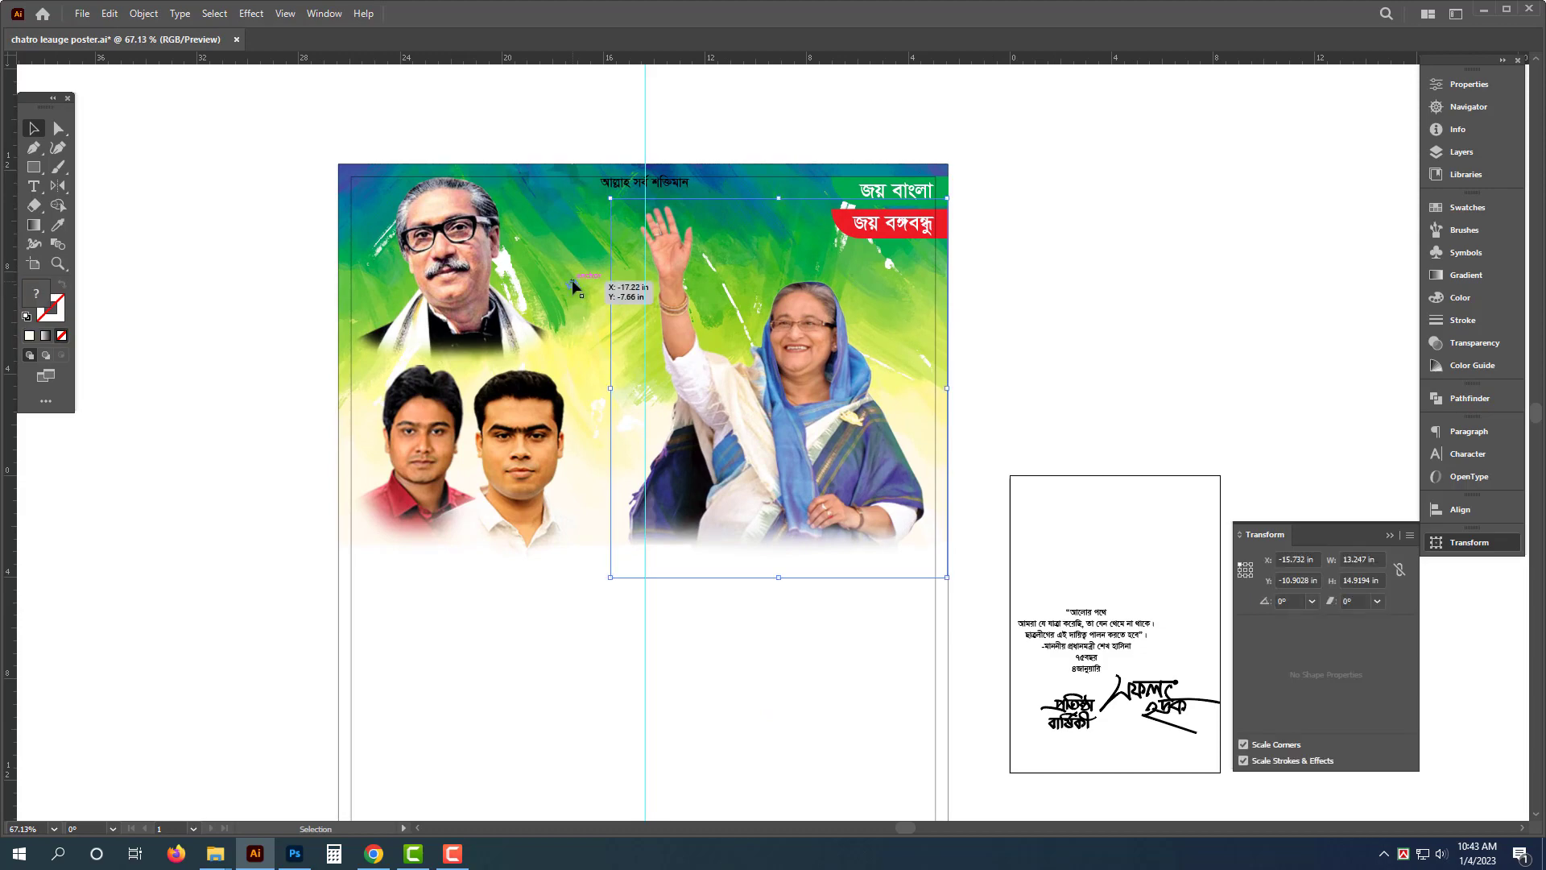
{"action": "left_click_drag", "start_coordinate": [593, 194], "coordinate": [608, 137]}
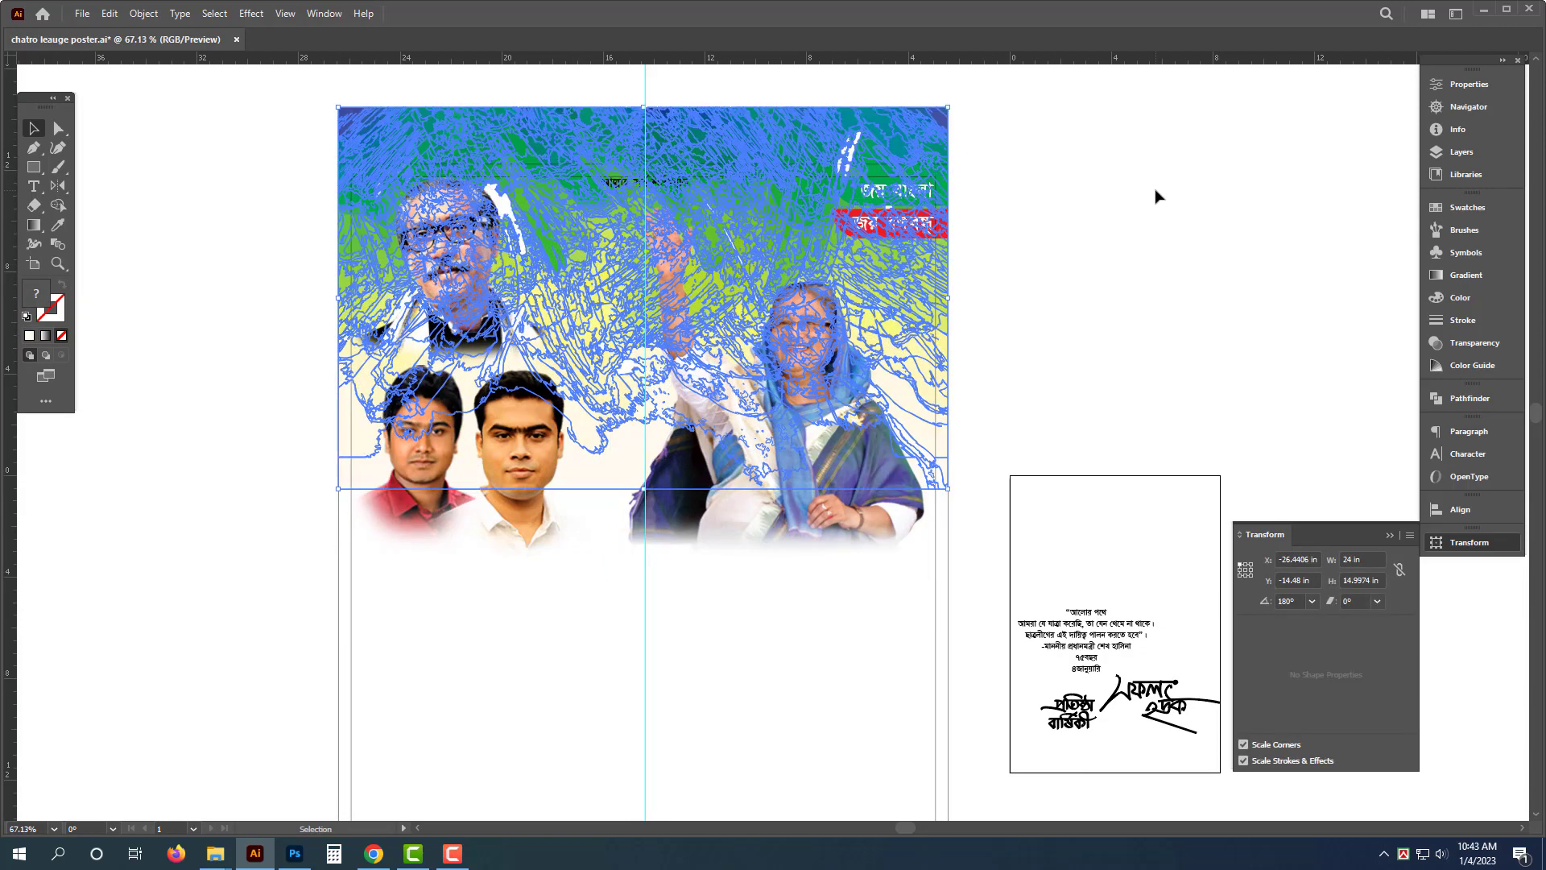
- Set the আল্লাহ সর্ব শক্তিমান headline text color to white
{"action": "left_click", "coordinate": [1069, 233]}
{"action": "left_click_drag", "start_coordinate": [618, 193], "coordinate": [890, 245]}
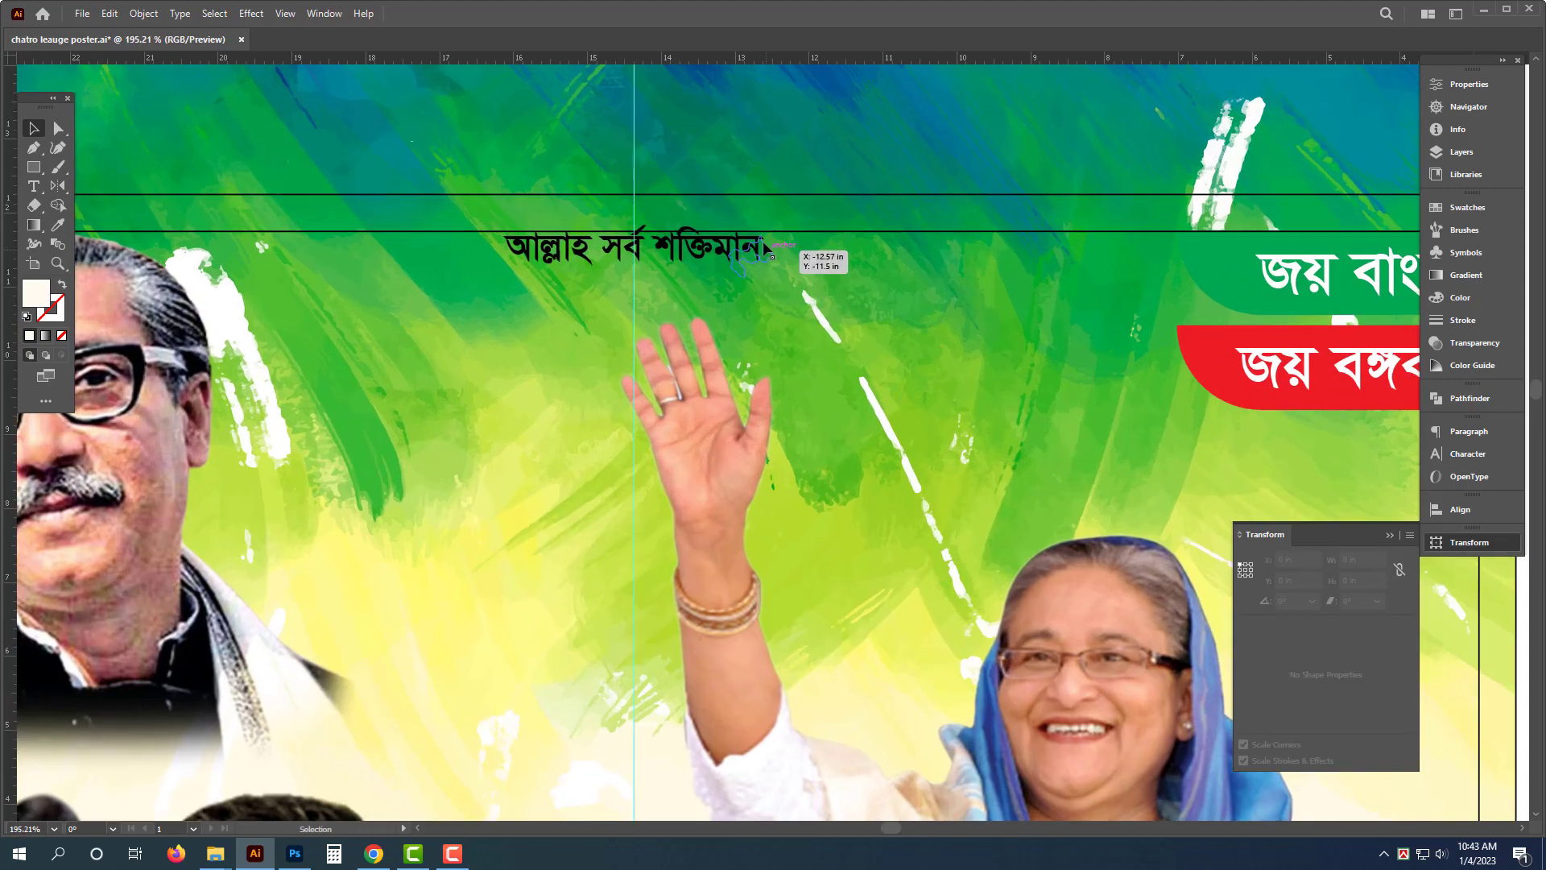
{"action": "left_click", "coordinate": [759, 251]}
{"action": "mouse_move", "coordinate": [765, 250]}
{"action": "left_mouse_down"}
{"action": "mouse_move", "coordinate": [805, 262]}
{"action": "mouse_move", "coordinate": [776, 259]}
{"action": "left_mouse_up"}
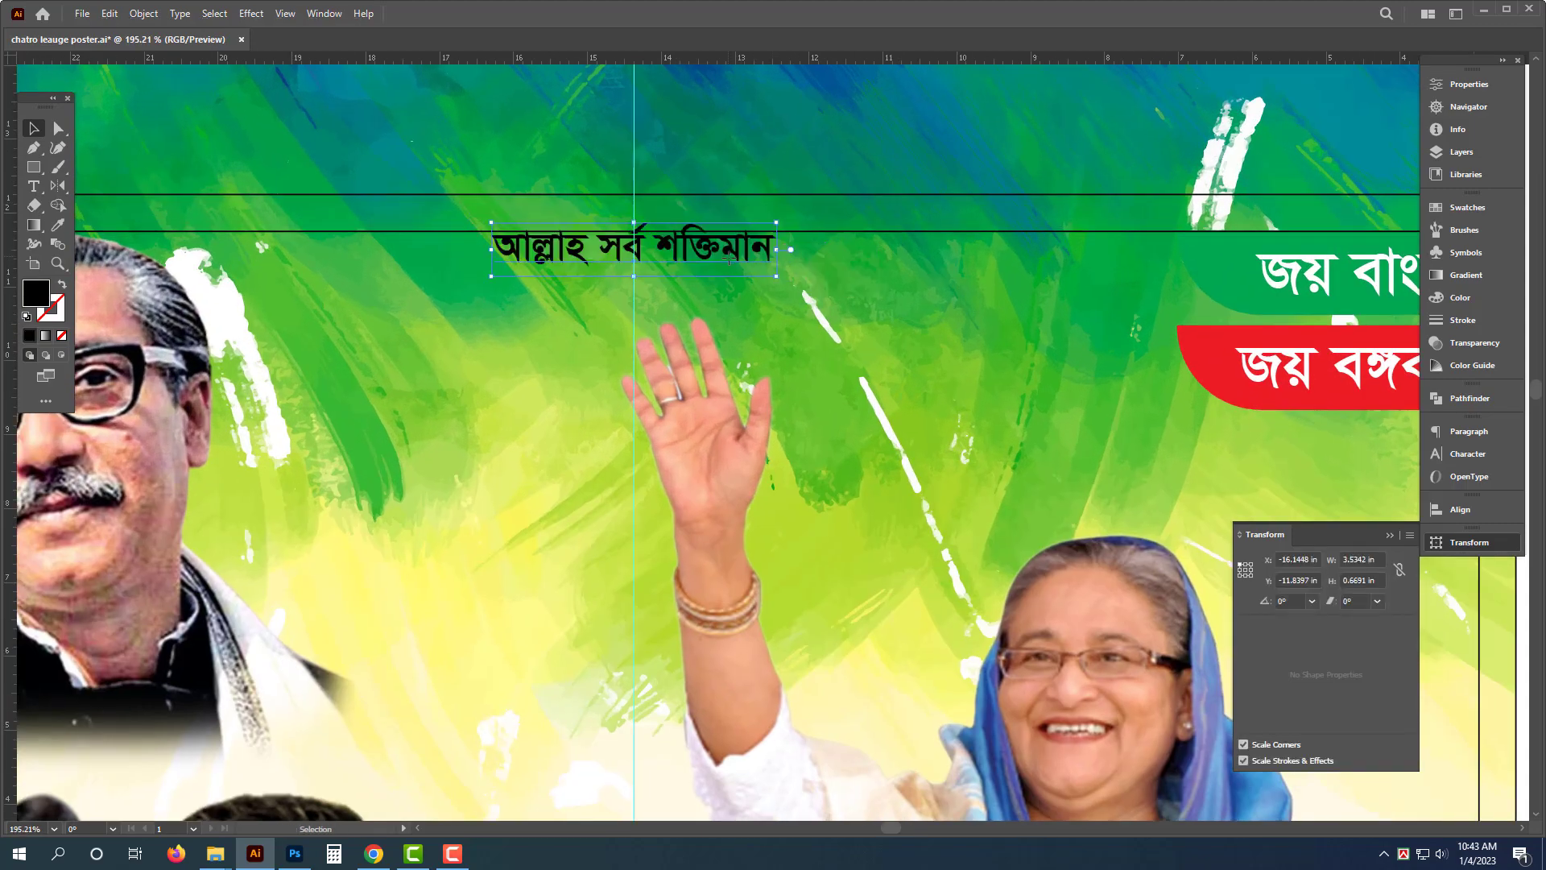
{"action": "left_click", "coordinate": [1459, 297]}
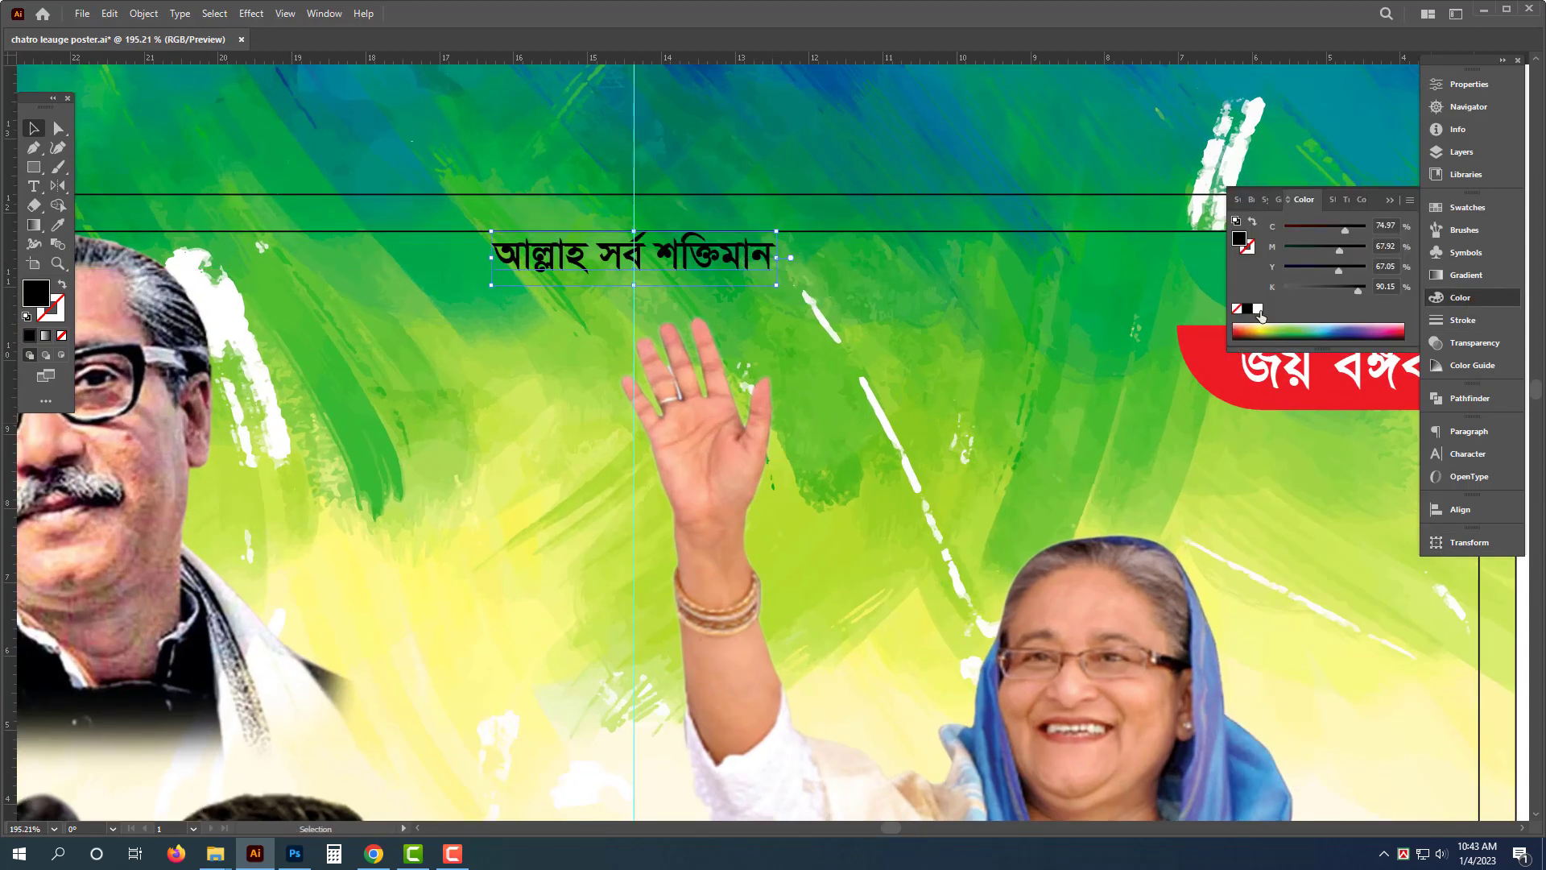
{"action": "left_click", "coordinate": [1259, 310]}
- Fill the green জয় বাংলা banner strip with white
{"action": "left_click_drag", "start_coordinate": [1042, 340], "coordinate": [559, 351]}
{"action": "left_click", "coordinate": [886, 280]}
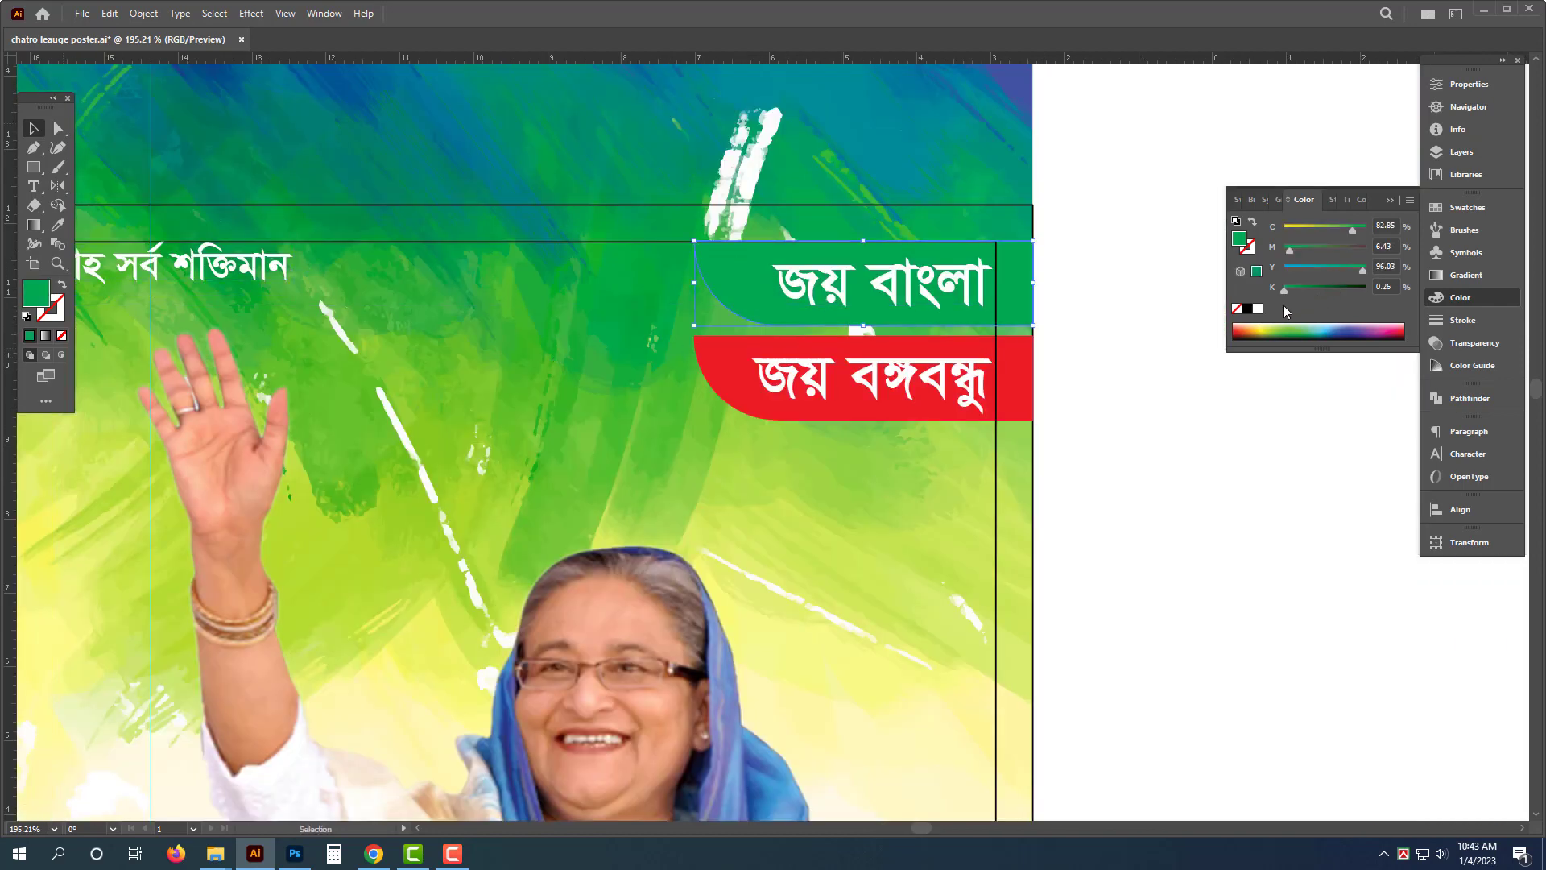
{"action": "left_click", "coordinate": [1258, 309]}
- Set the জয় বাংলা text color to black
{"action": "left_click", "coordinate": [848, 291]}
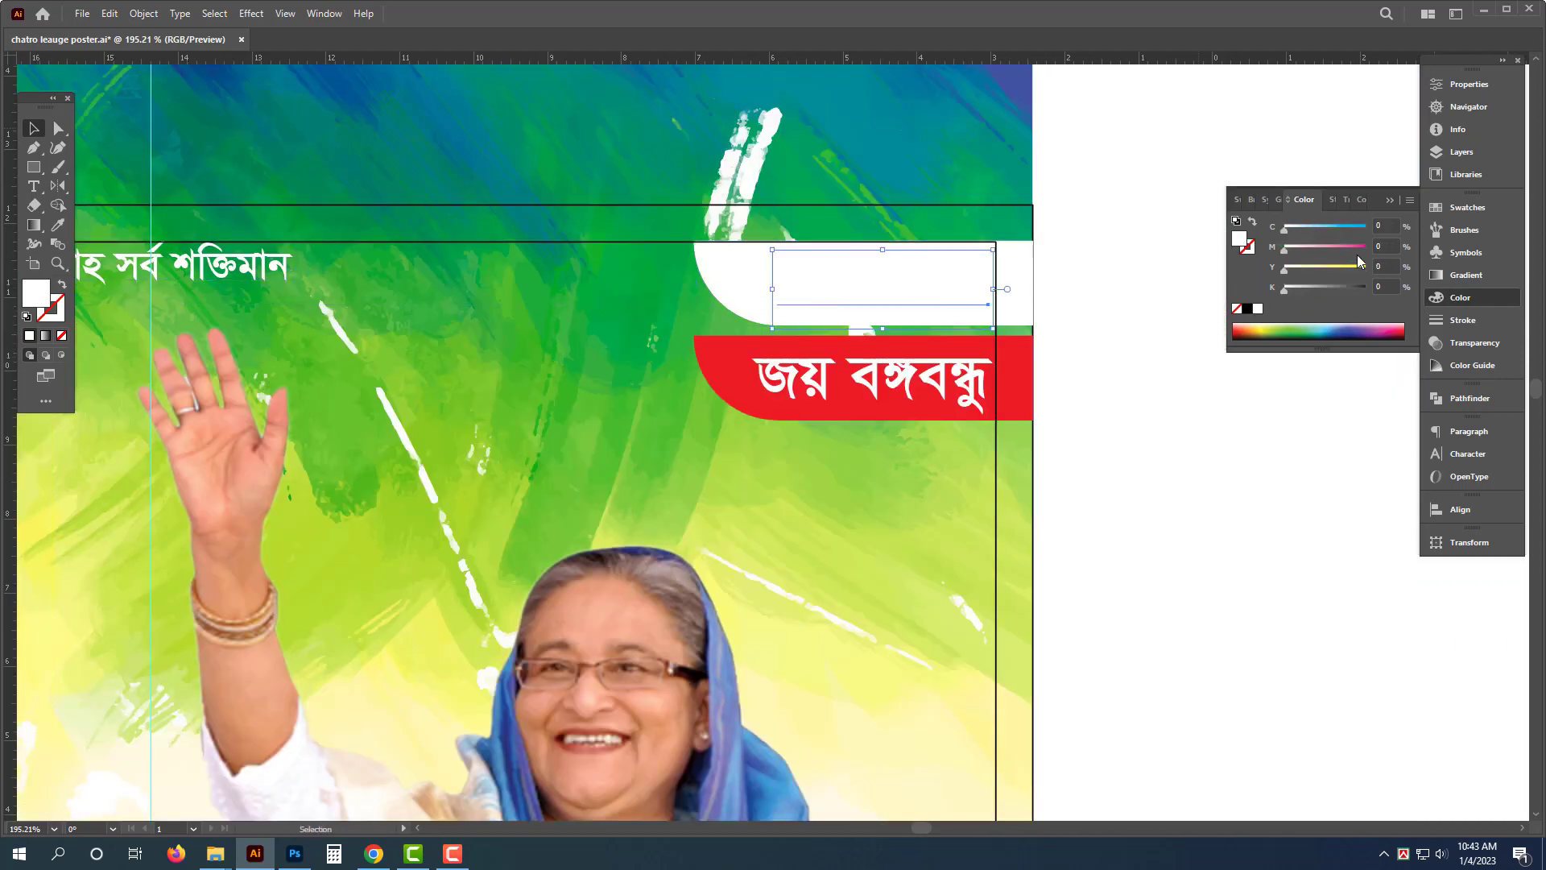
{"action": "left_click", "coordinate": [1366, 228]}
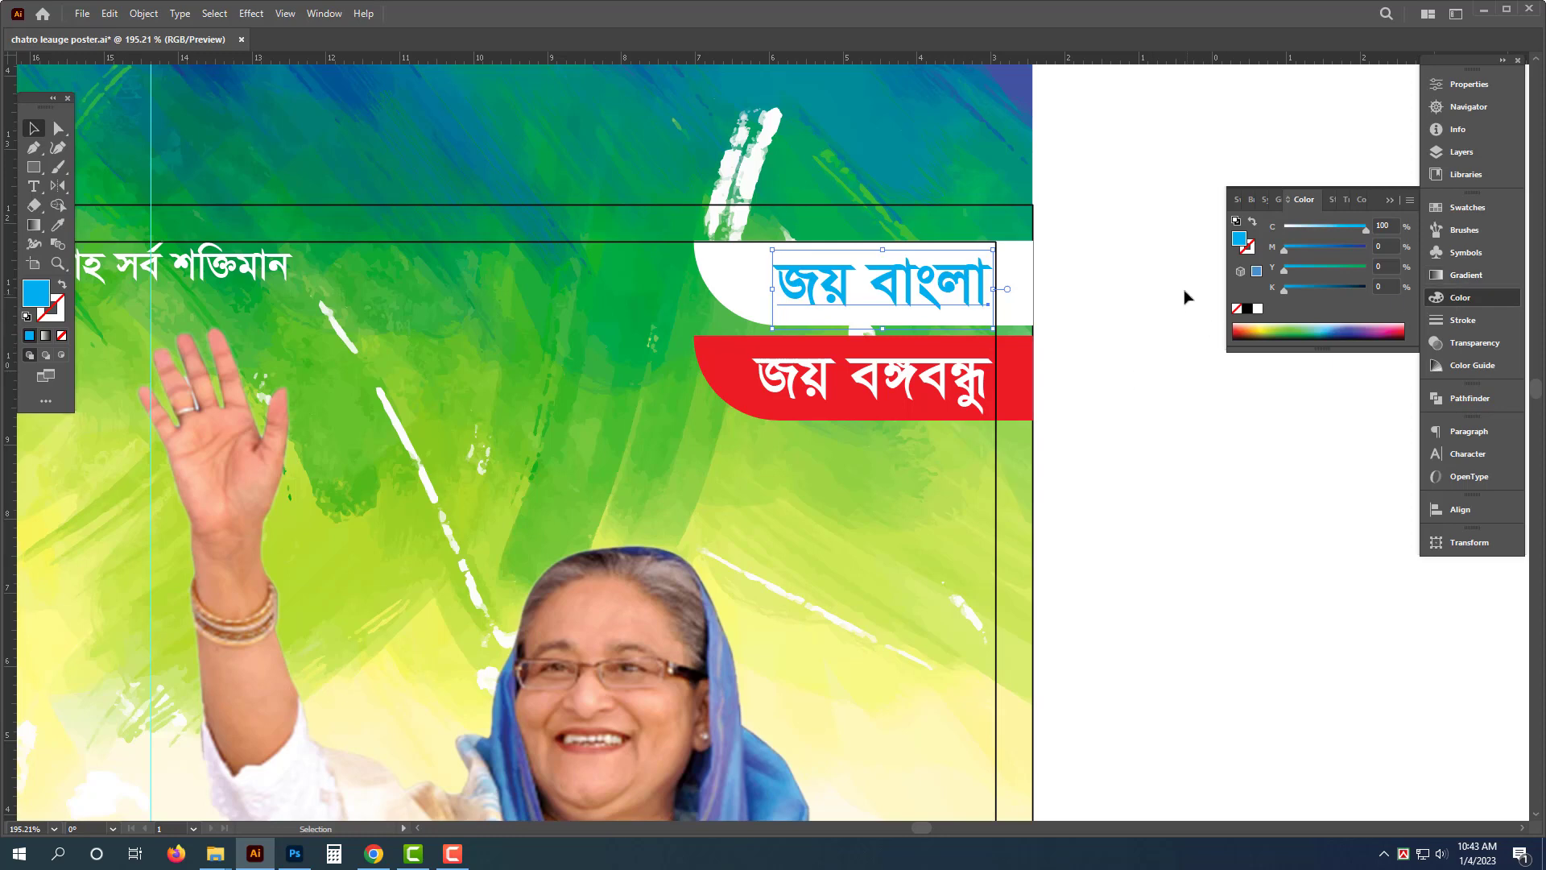
{"action": "left_click", "coordinate": [1247, 310]}
{"action": "left_click", "coordinate": [1161, 521]}
{"action": "left_click", "coordinate": [896, 474]}
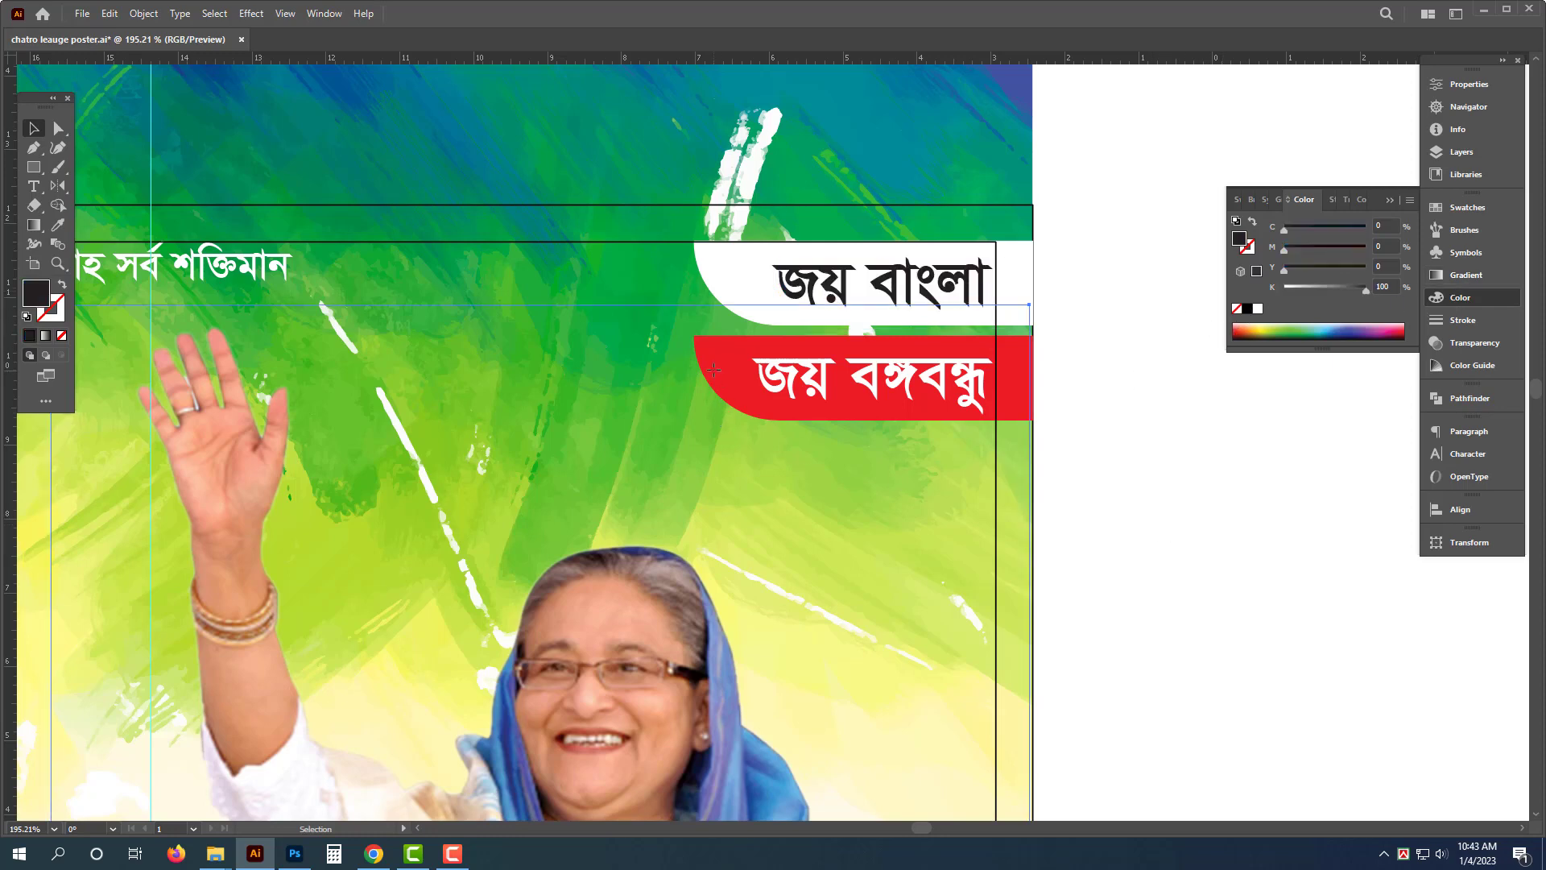
- Try recoloring the জয় বঙ্গবন্ধু strip yellow with black text, and undo all those changes
{"action": "left_click", "coordinate": [1019, 356]}
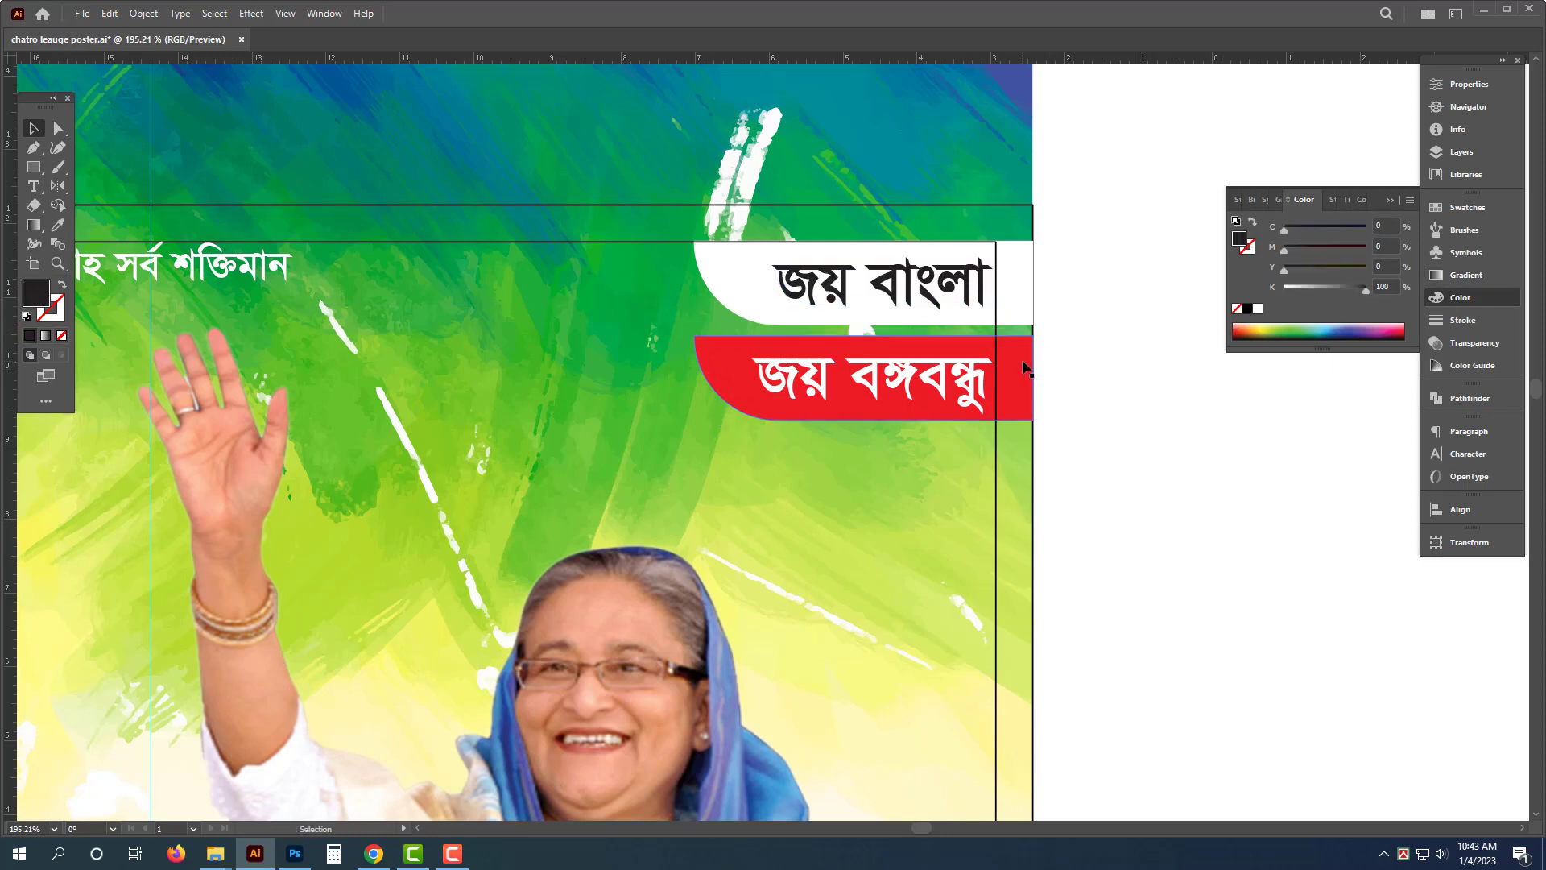
{"action": "left_click", "coordinate": [1257, 308]}
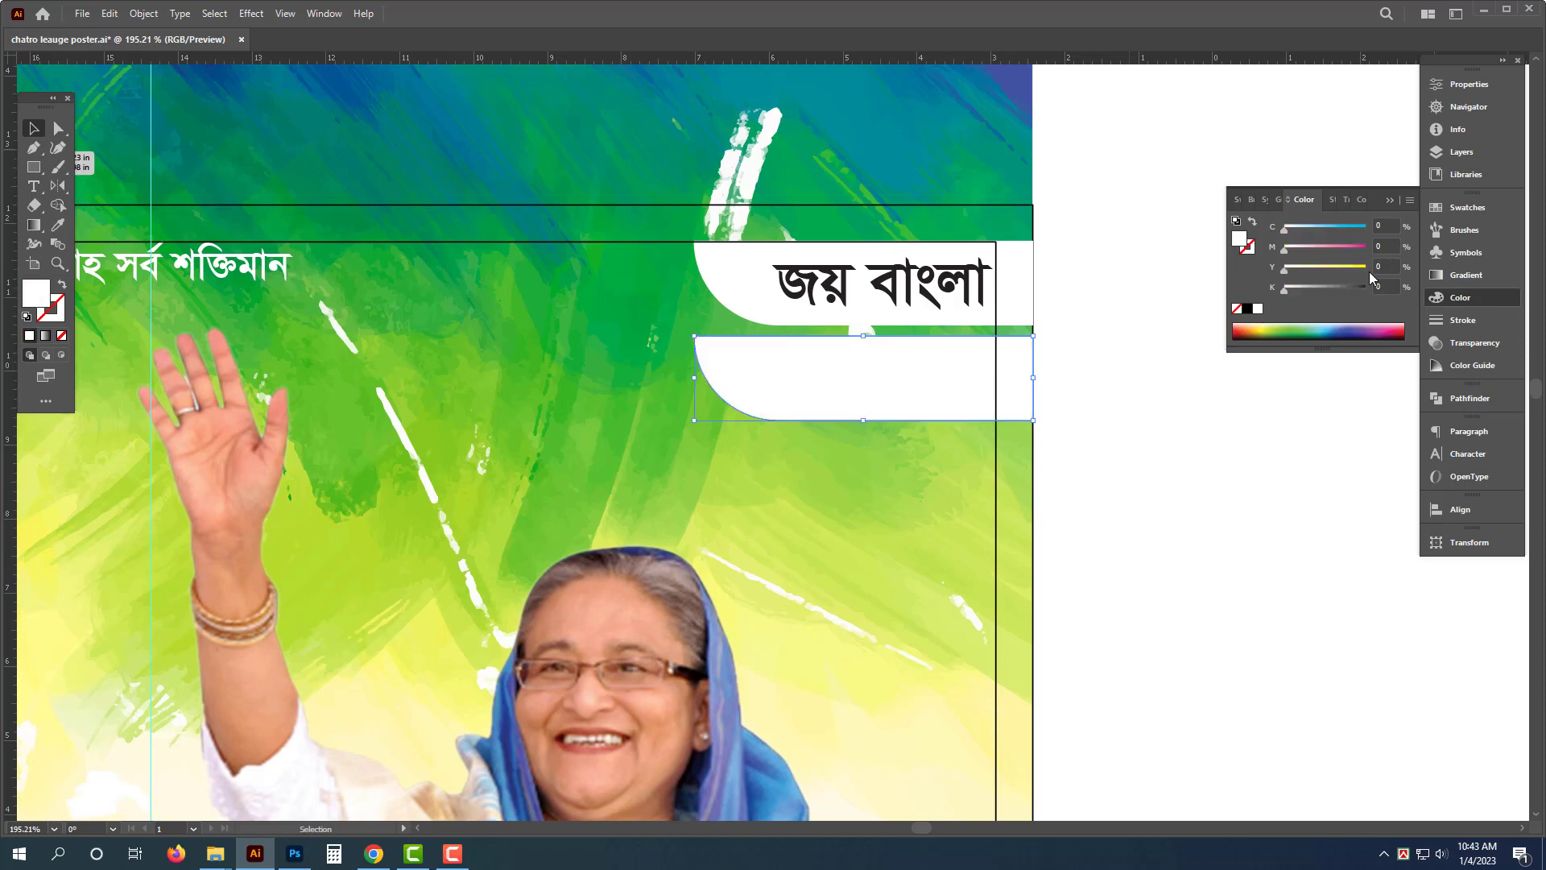
{"action": "left_click", "coordinate": [1265, 332]}
{"action": "left_click", "coordinate": [948, 394]}
{"action": "left_click", "coordinate": [1252, 309]}
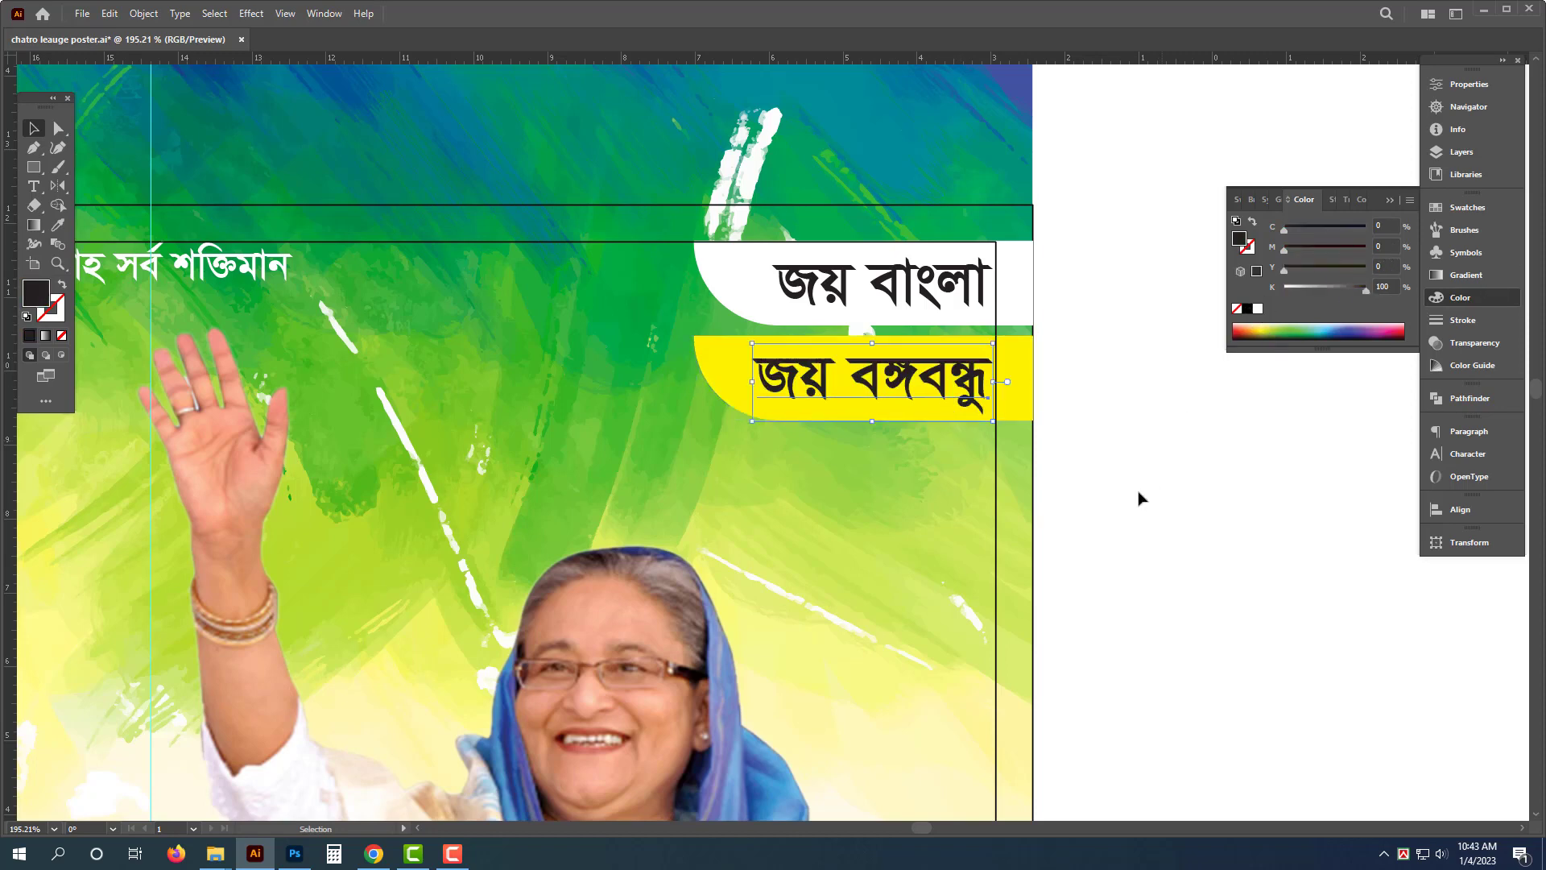
{"action": "left_click", "coordinate": [1137, 493]}
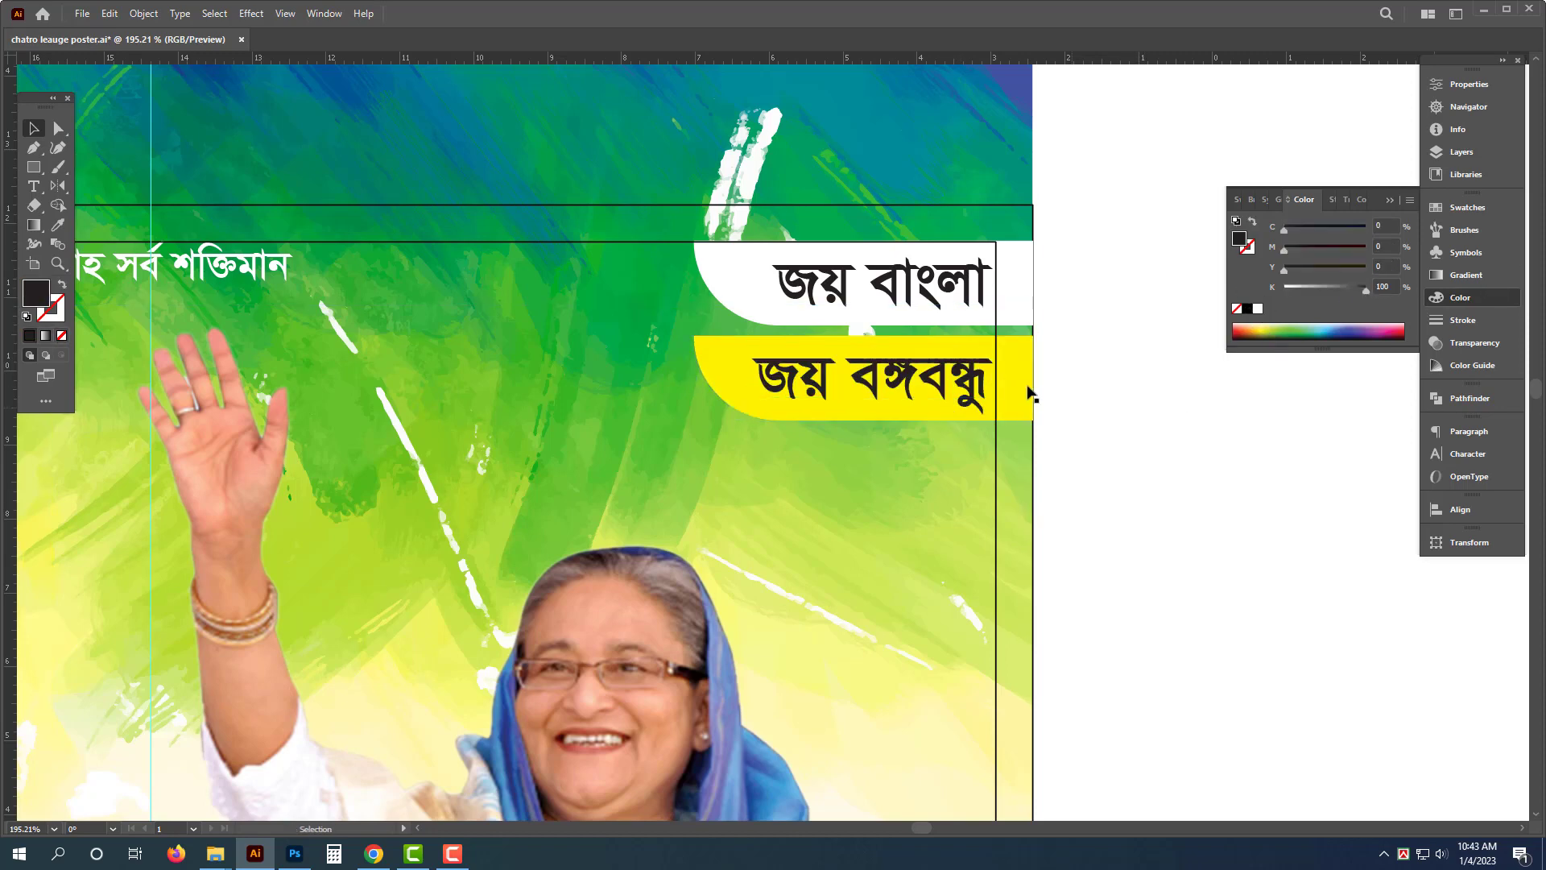
{"action": "key", "text": "a"}
{"action": "key", "text": "ctrl+z"}
{"action": "key", "text": "ctrl+z"}
{"action": "key", "text": "ctrl+z"}
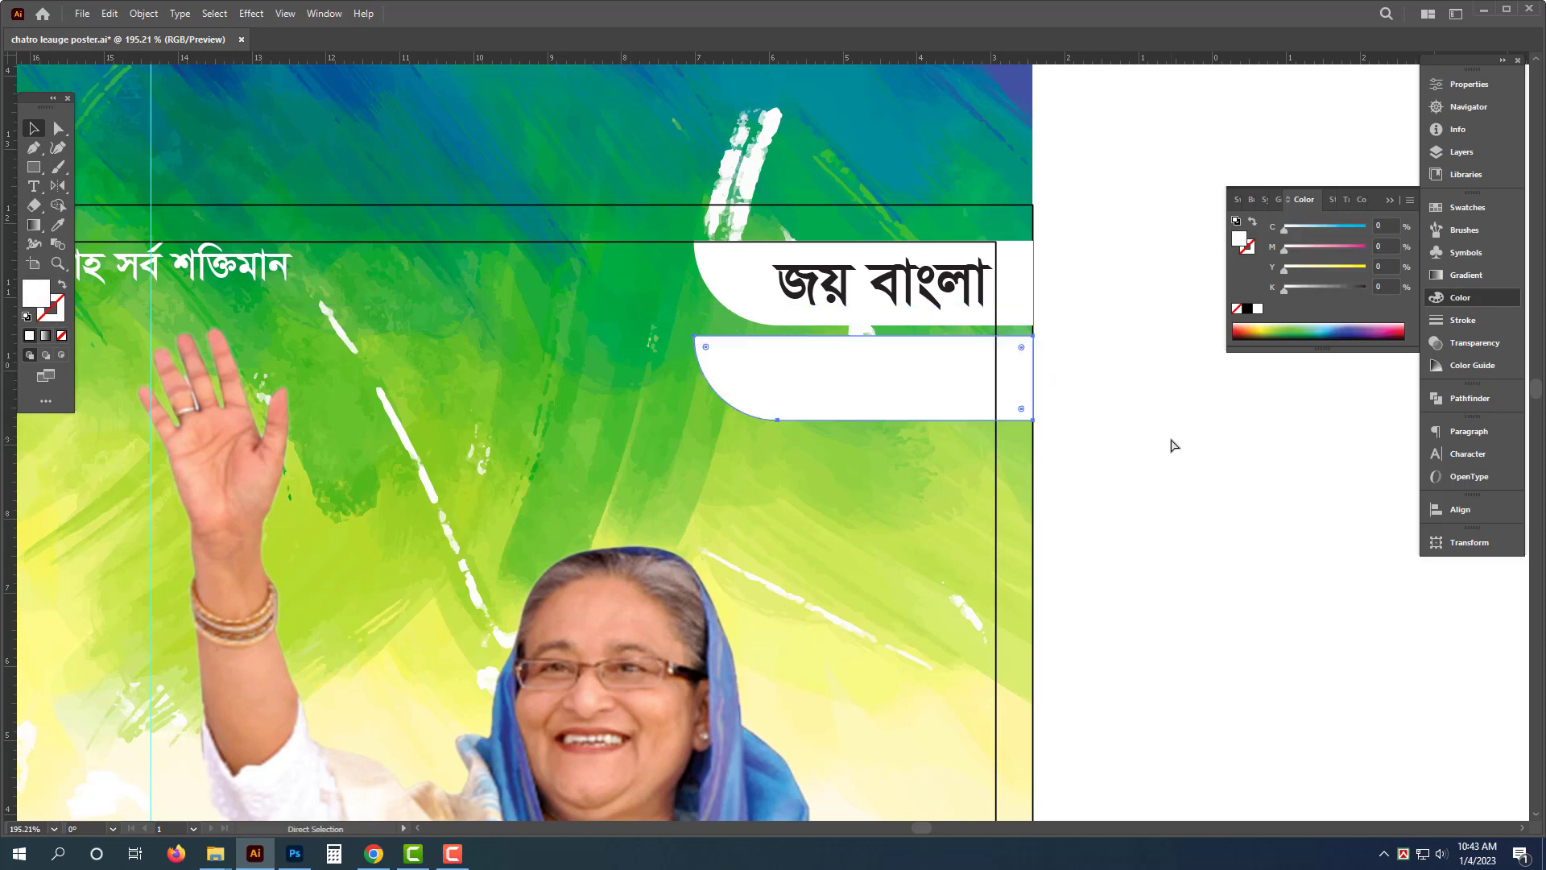
{"action": "left_click", "coordinate": [786, 456], "text": "alt"}
{"action": "left_click_drag", "start_coordinate": [787, 455], "coordinate": [708, 455]}
{"action": "left_click_drag", "start_coordinate": [1070, 590], "coordinate": [912, 459]}
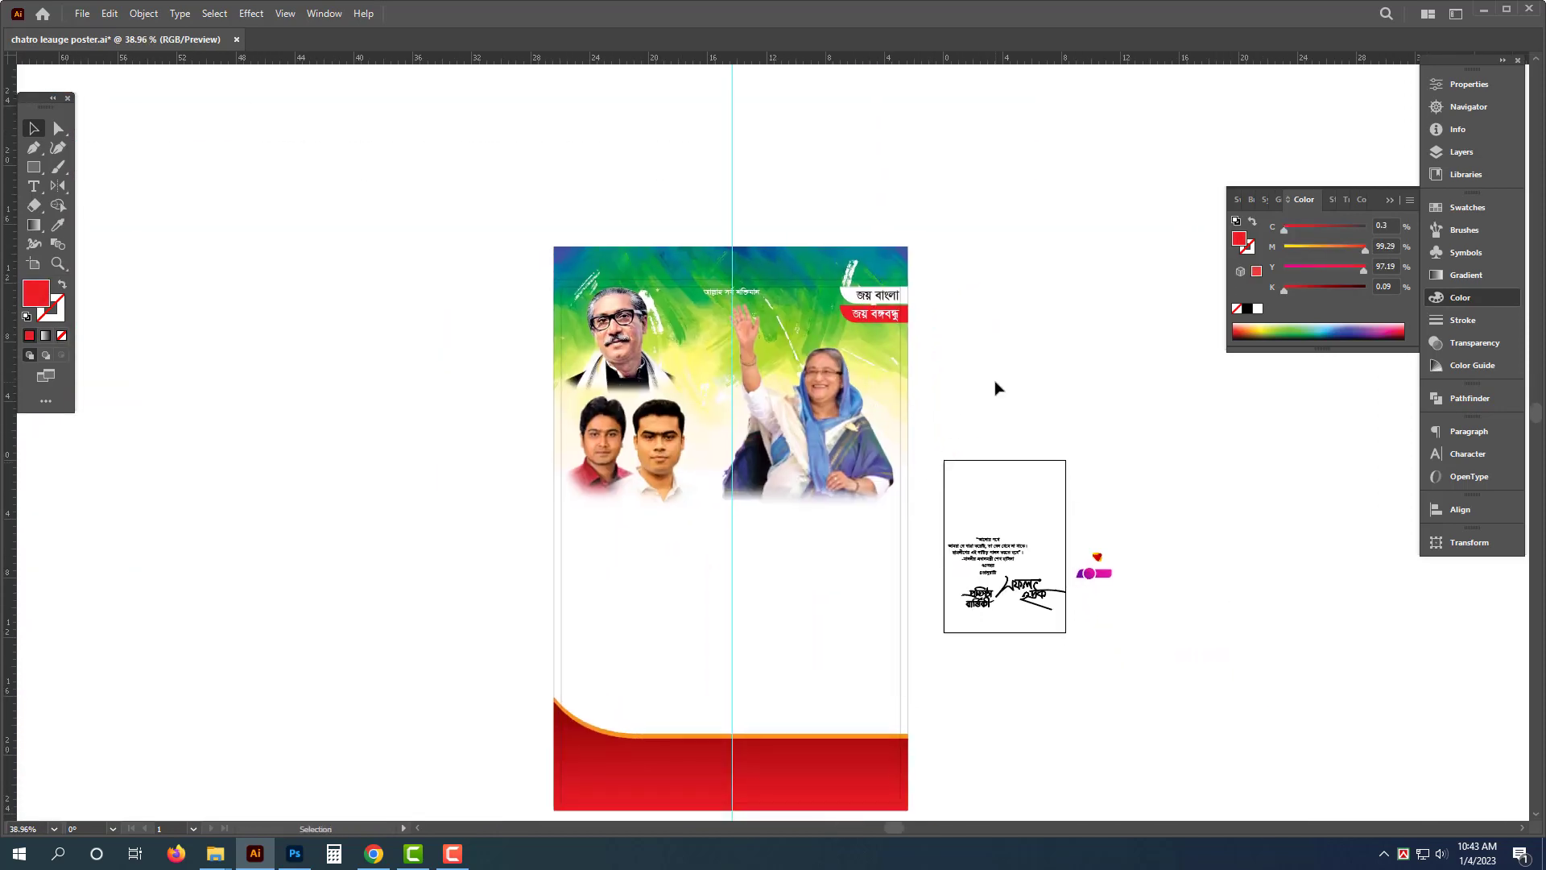
{"action": "key", "text": "ctrl+z"}
{"action": "left_click_drag", "start_coordinate": [1079, 533], "coordinate": [1075, 401]}
{"action": "left_click_drag", "start_coordinate": [807, 577], "coordinate": [844, 601]}
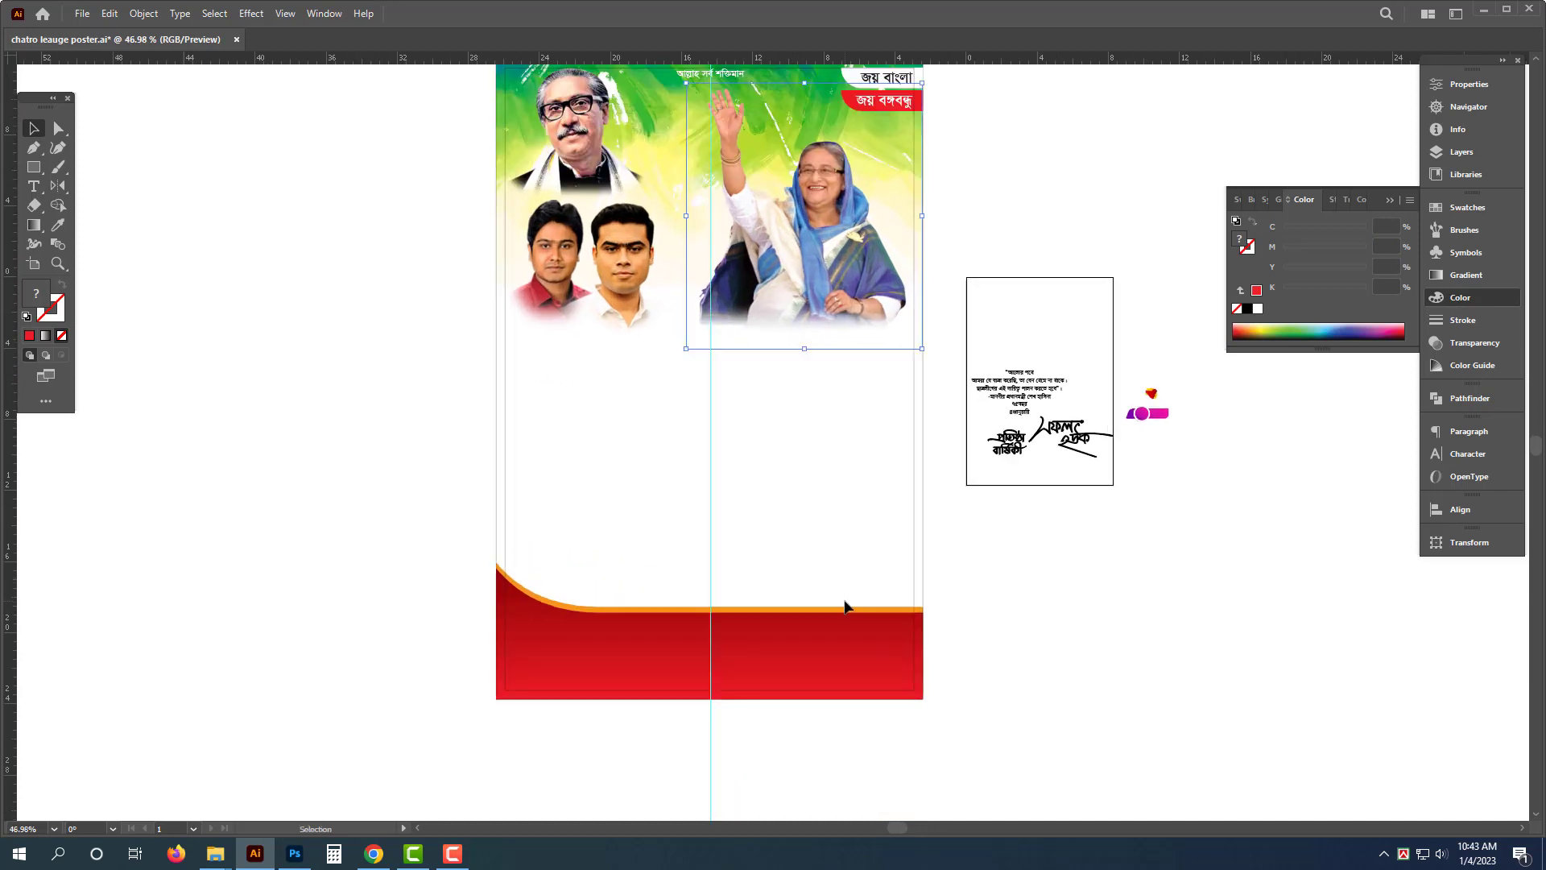
{"action": "mouse_move", "coordinate": [214, 863]}
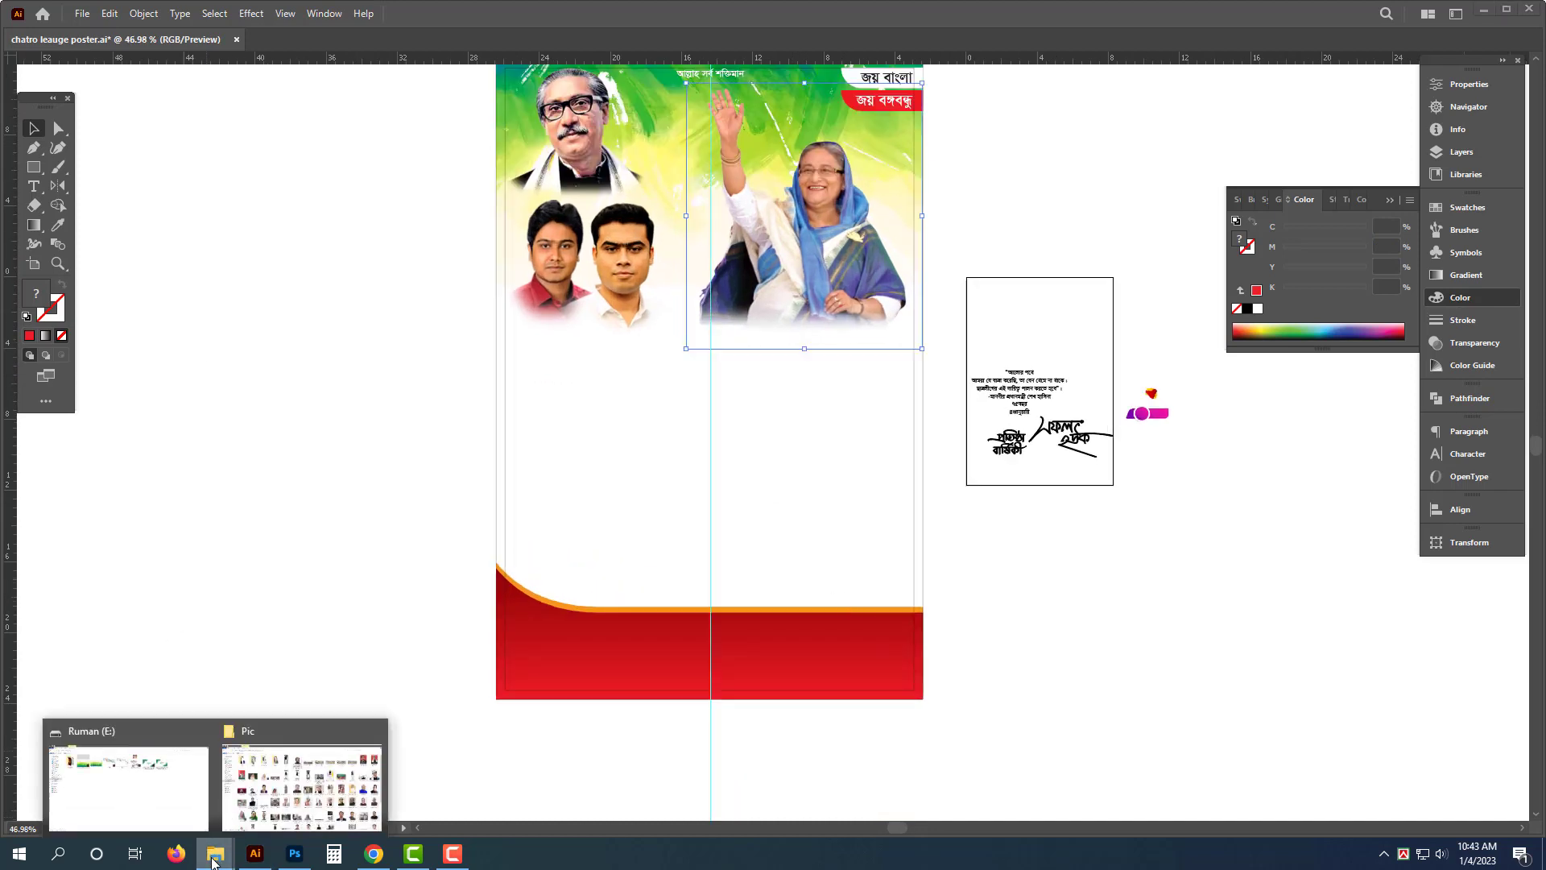
{"action": "left_click", "coordinate": [1118, 616]}
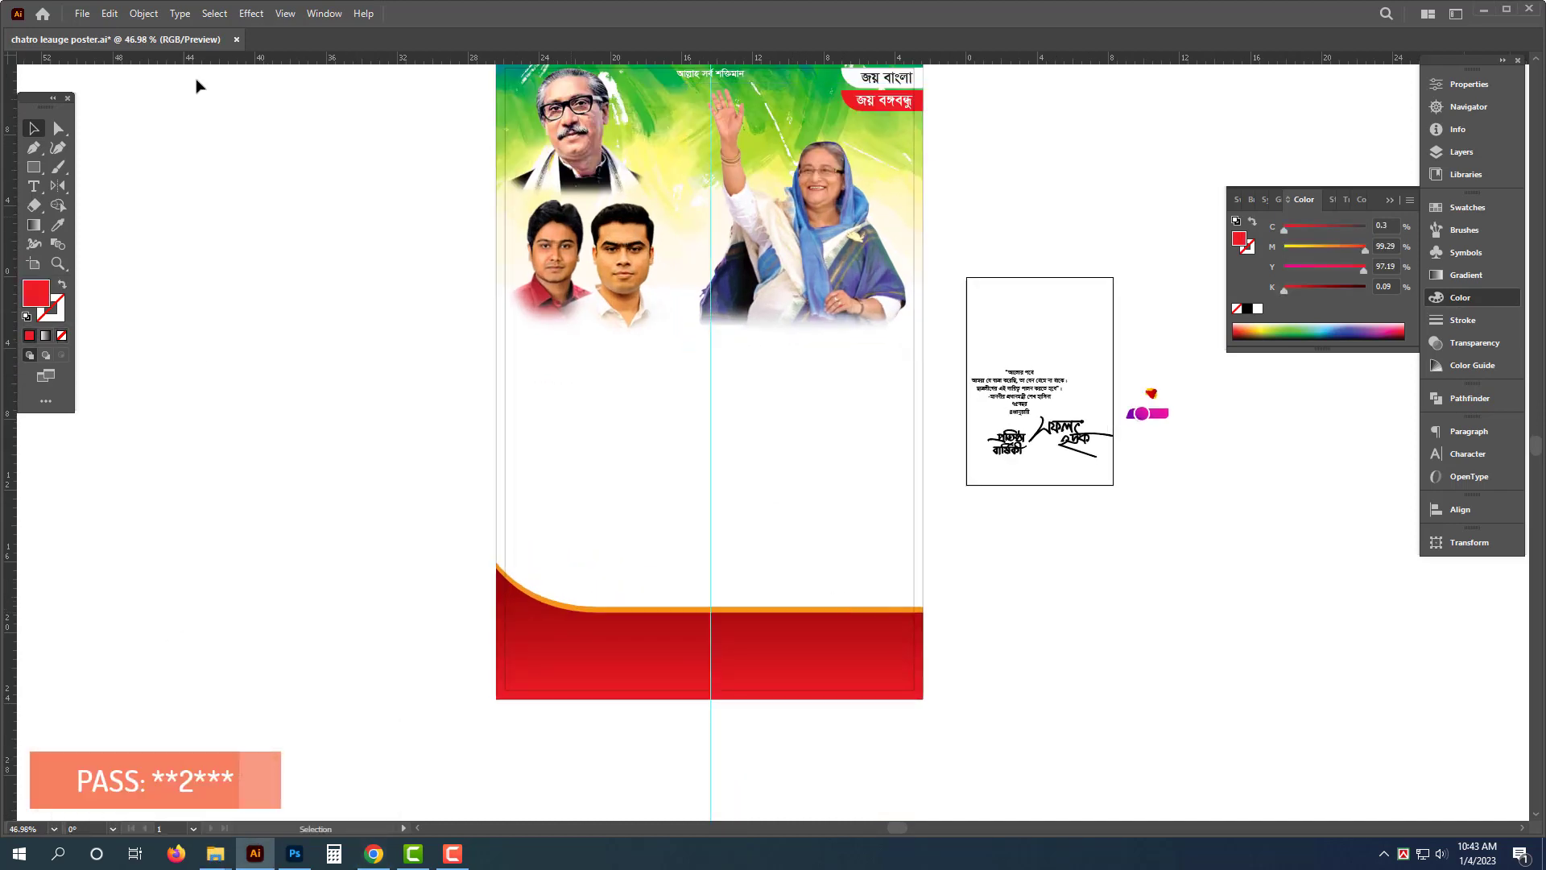
{"action": "left_click", "coordinate": [81, 14]}
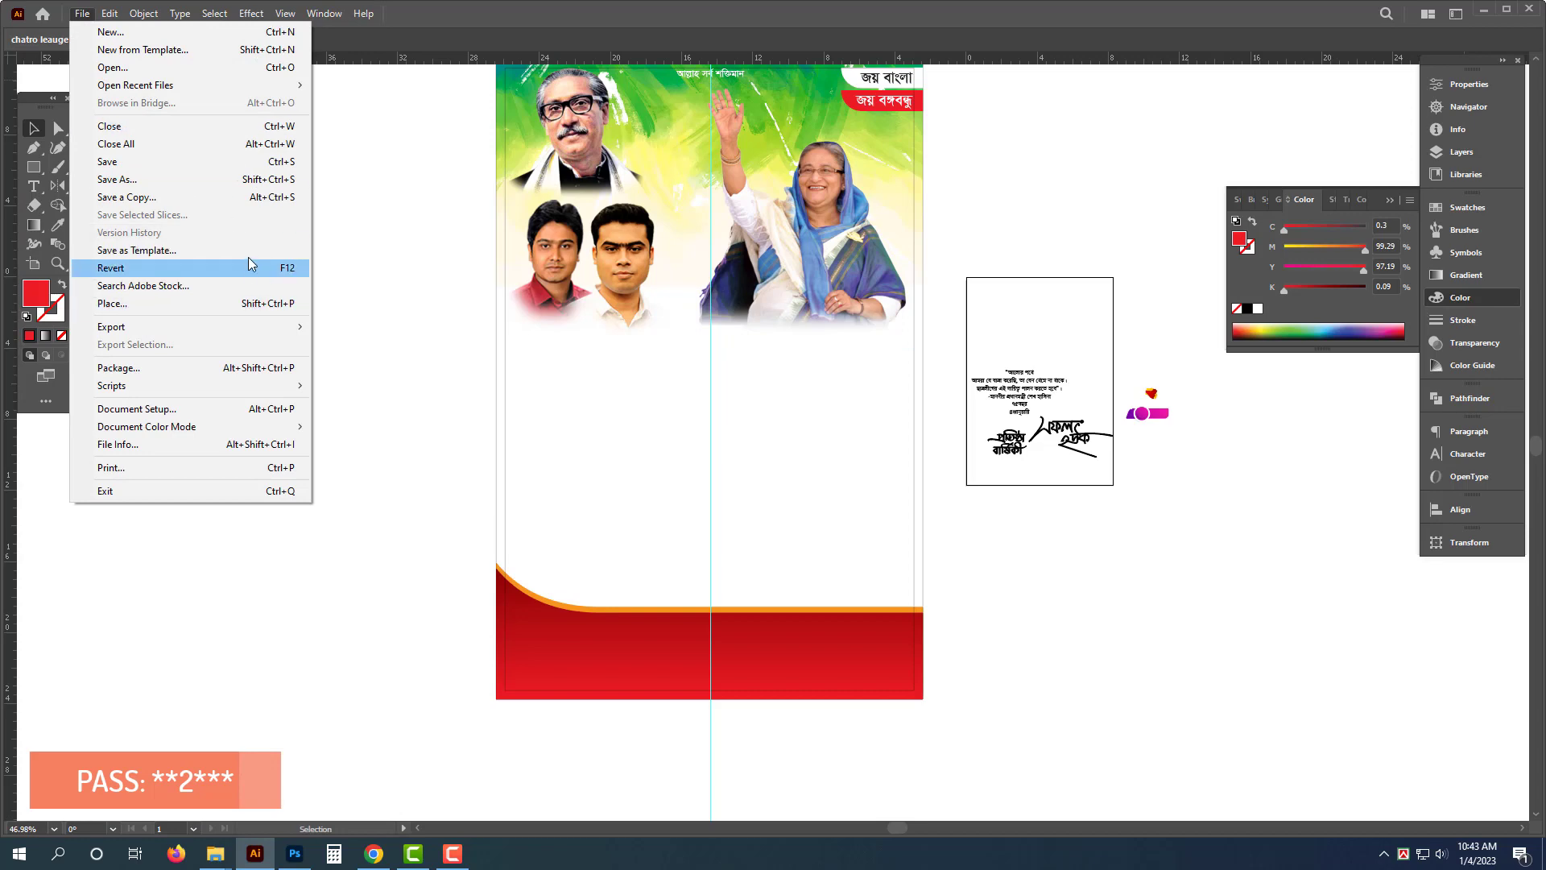
{"action": "mouse_move", "coordinate": [250, 85]}
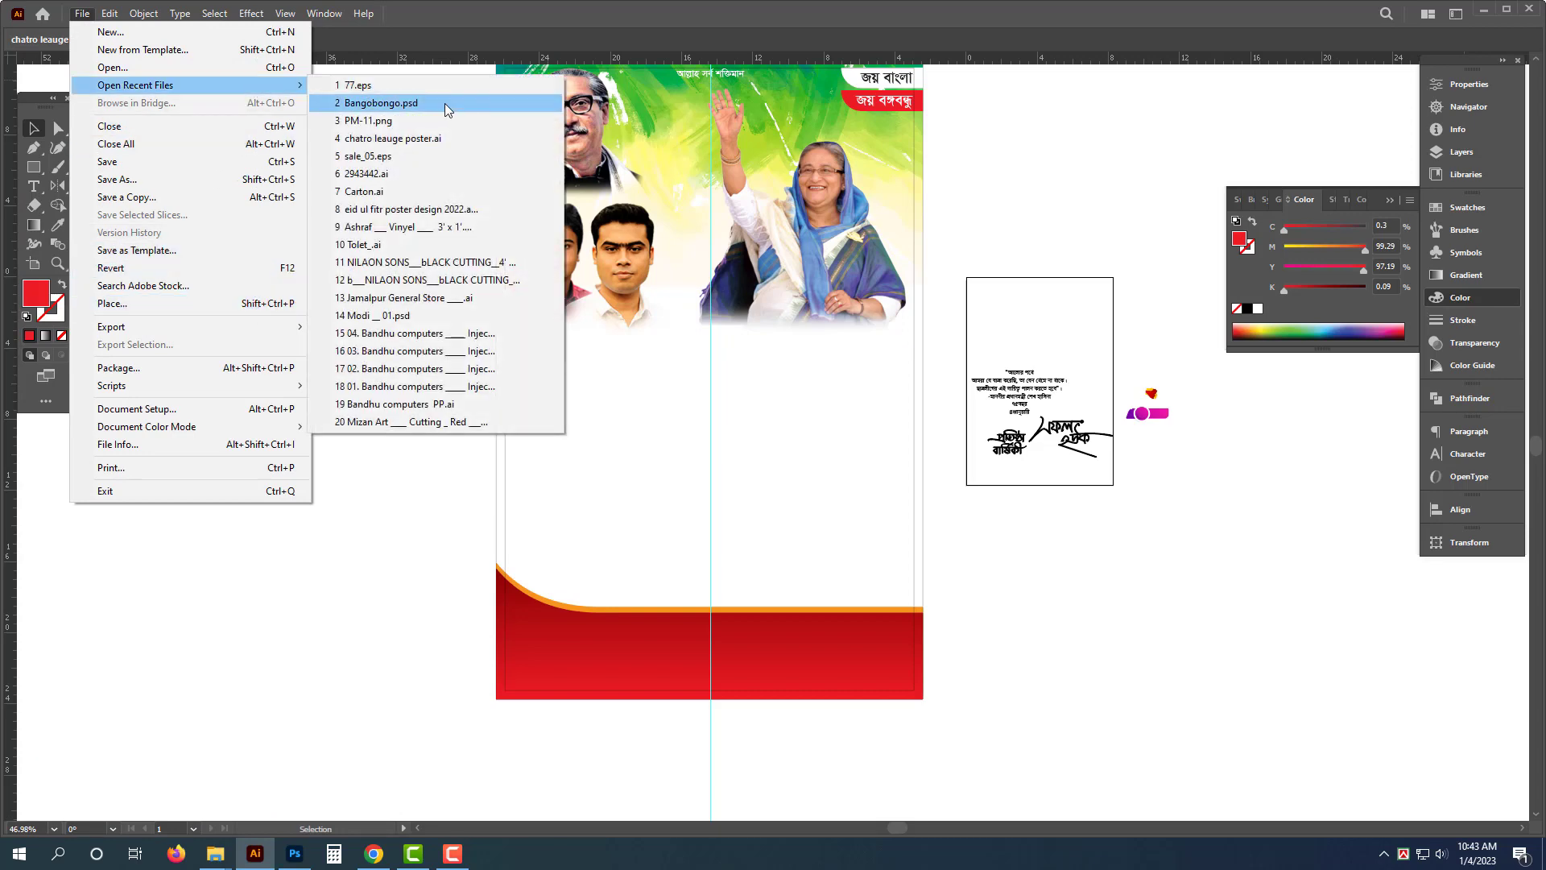
{"action": "left_click", "coordinate": [467, 138]}
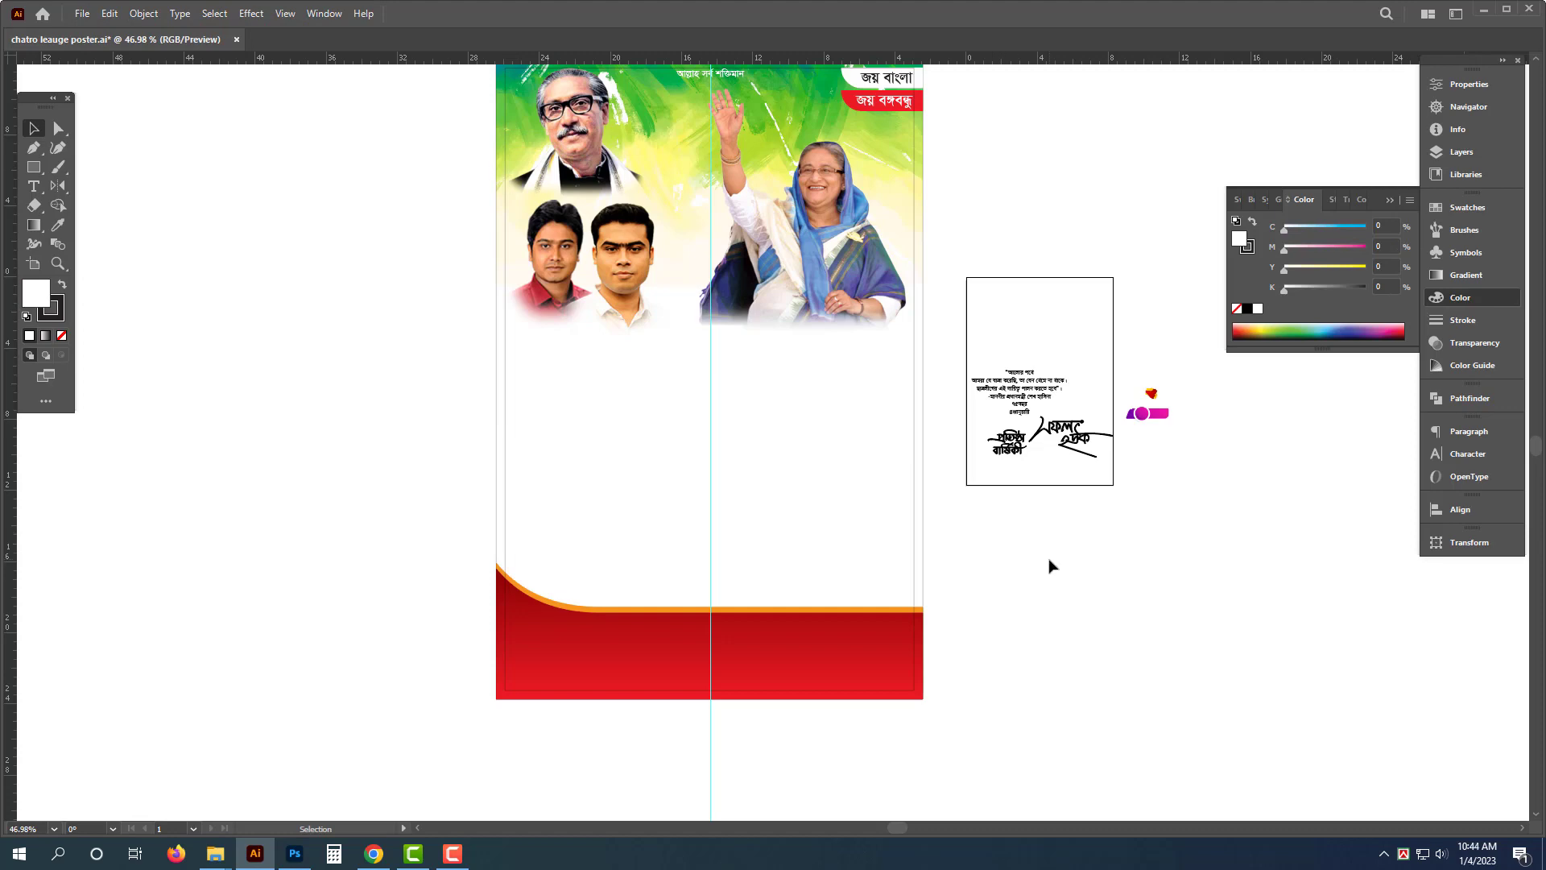
{"action": "left_click_drag", "start_coordinate": [1006, 565], "coordinate": [1083, 607]}
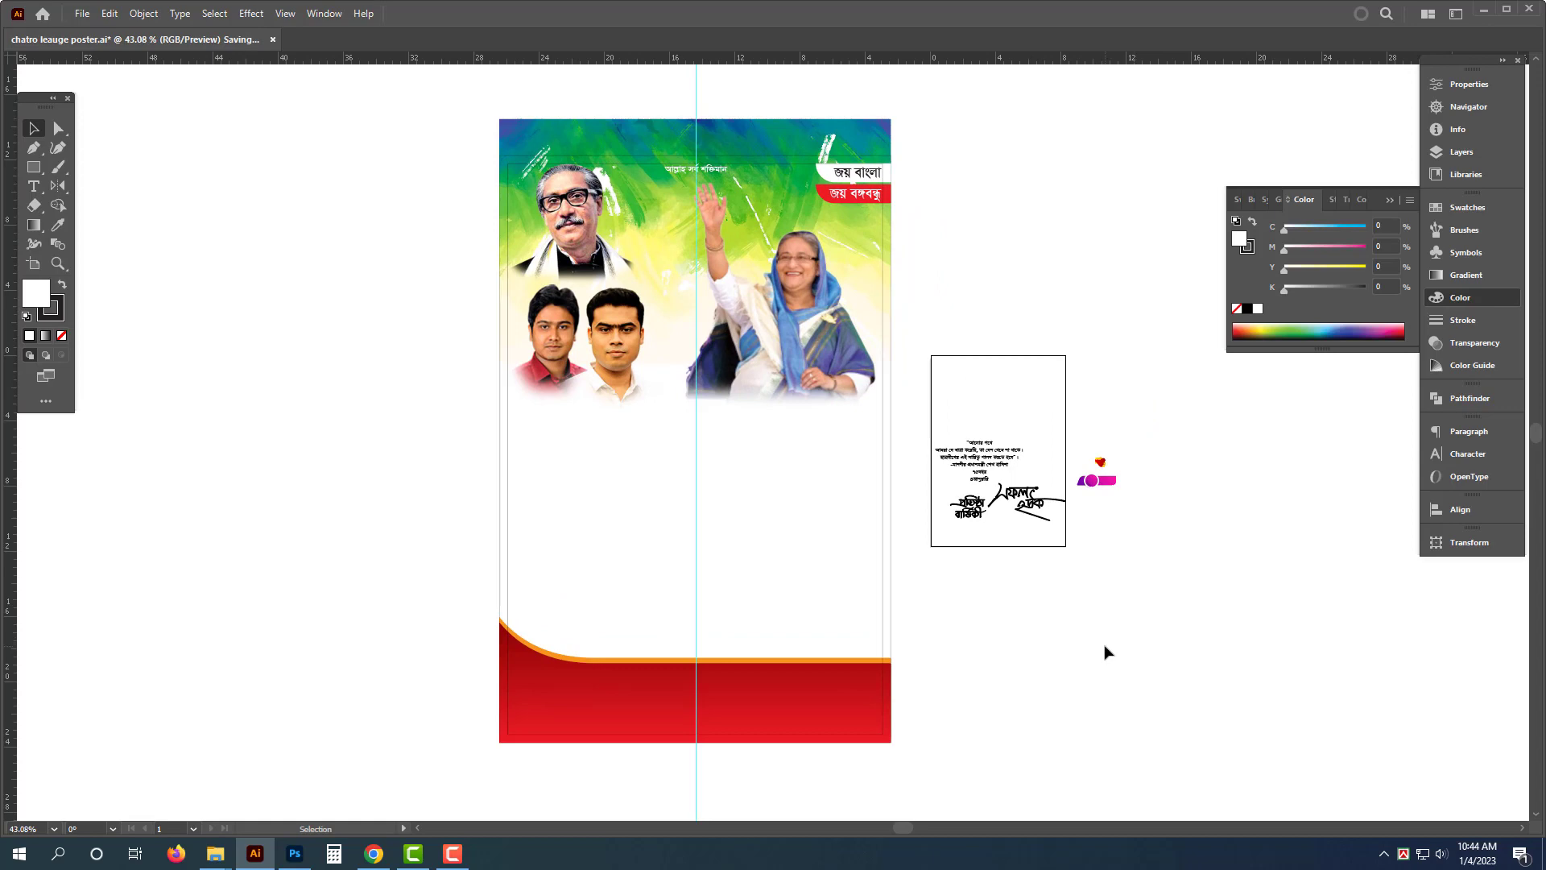
- Open the 2484 artwork file from the E: drive, group and copy all of it, and close it without saving
{"action": "mouse_move", "coordinate": [215, 854]}
{"action": "left_click", "coordinate": [128, 777]}
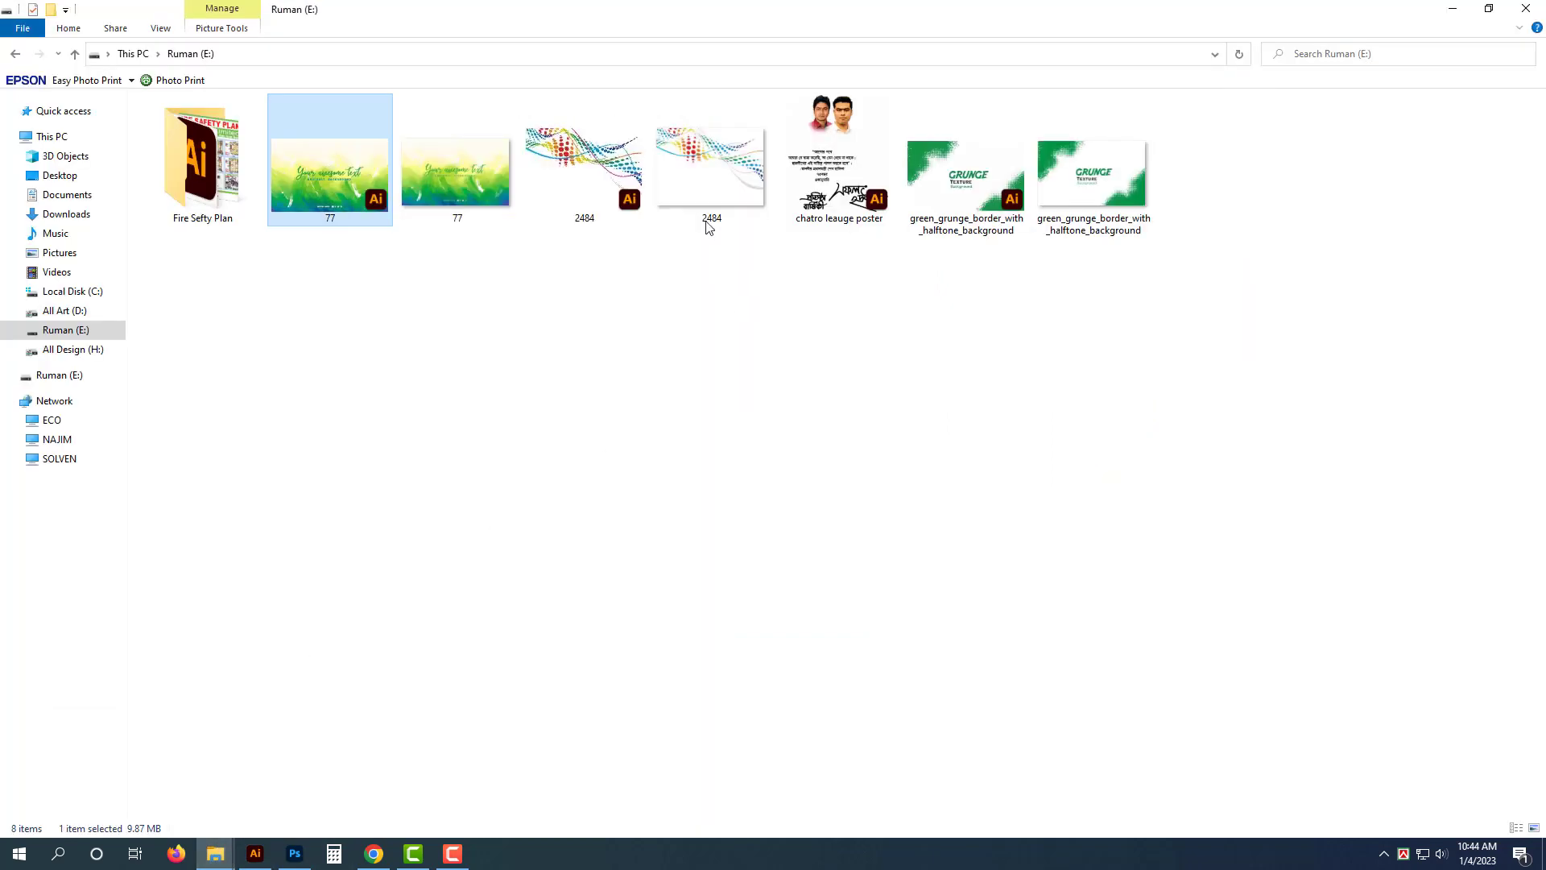
{"action": "double_click", "coordinate": [584, 169]}
{"action": "key", "text": "ctrl+a"}
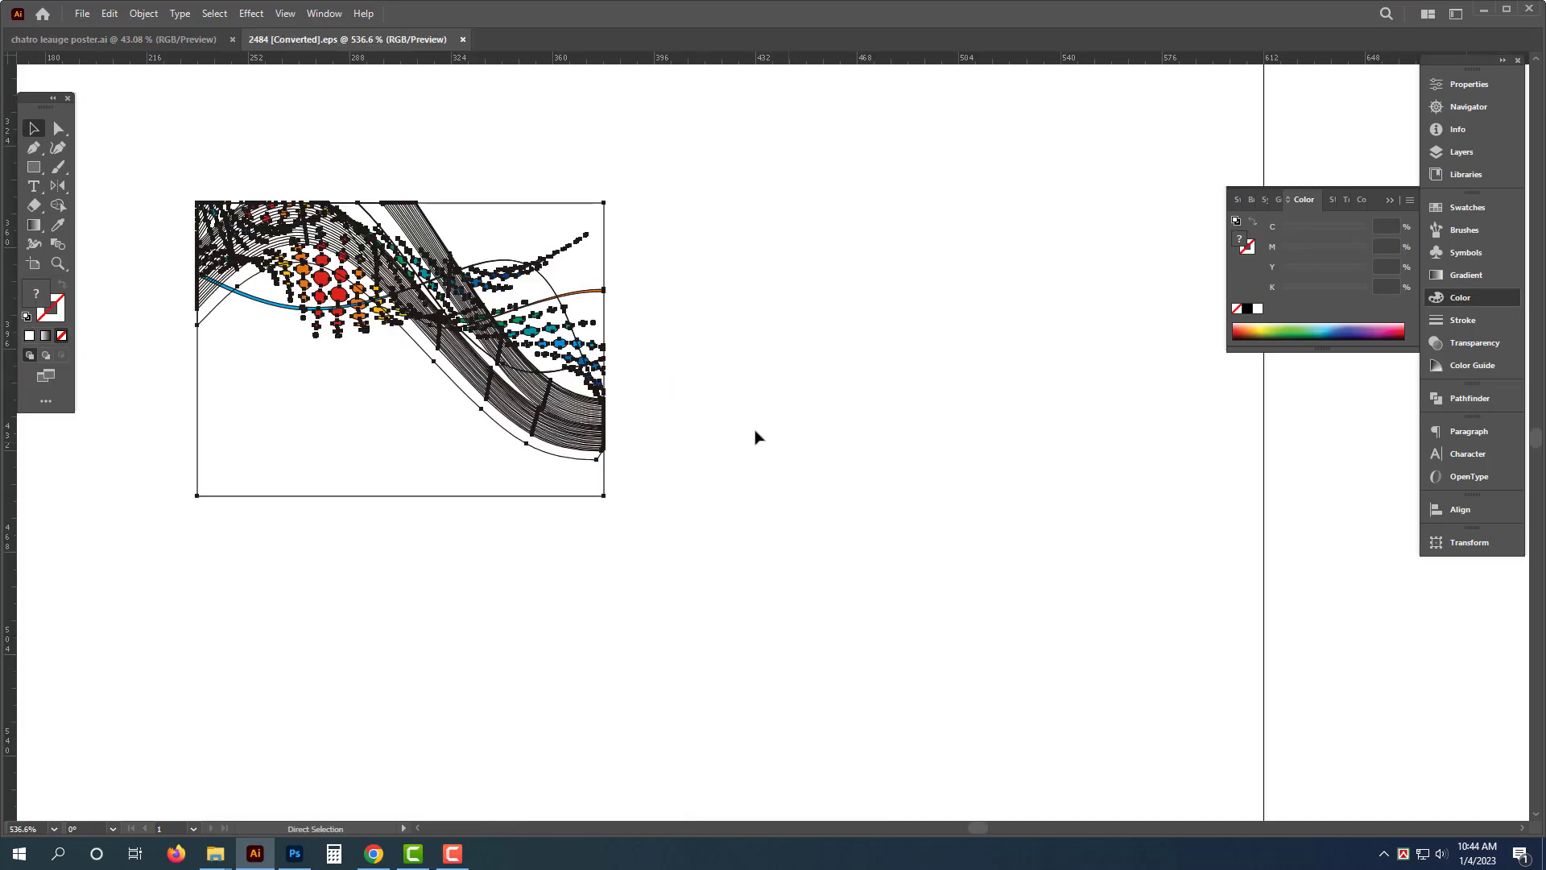
{"action": "key", "text": "ctrl+g"}
{"action": "left_click_drag", "start_coordinate": [610, 357], "coordinate": [436, 655]}
{"action": "left_click", "coordinate": [751, 527]}
{"action": "left_click", "coordinate": [481, 370]}
{"action": "key", "text": "ctrl+w"}
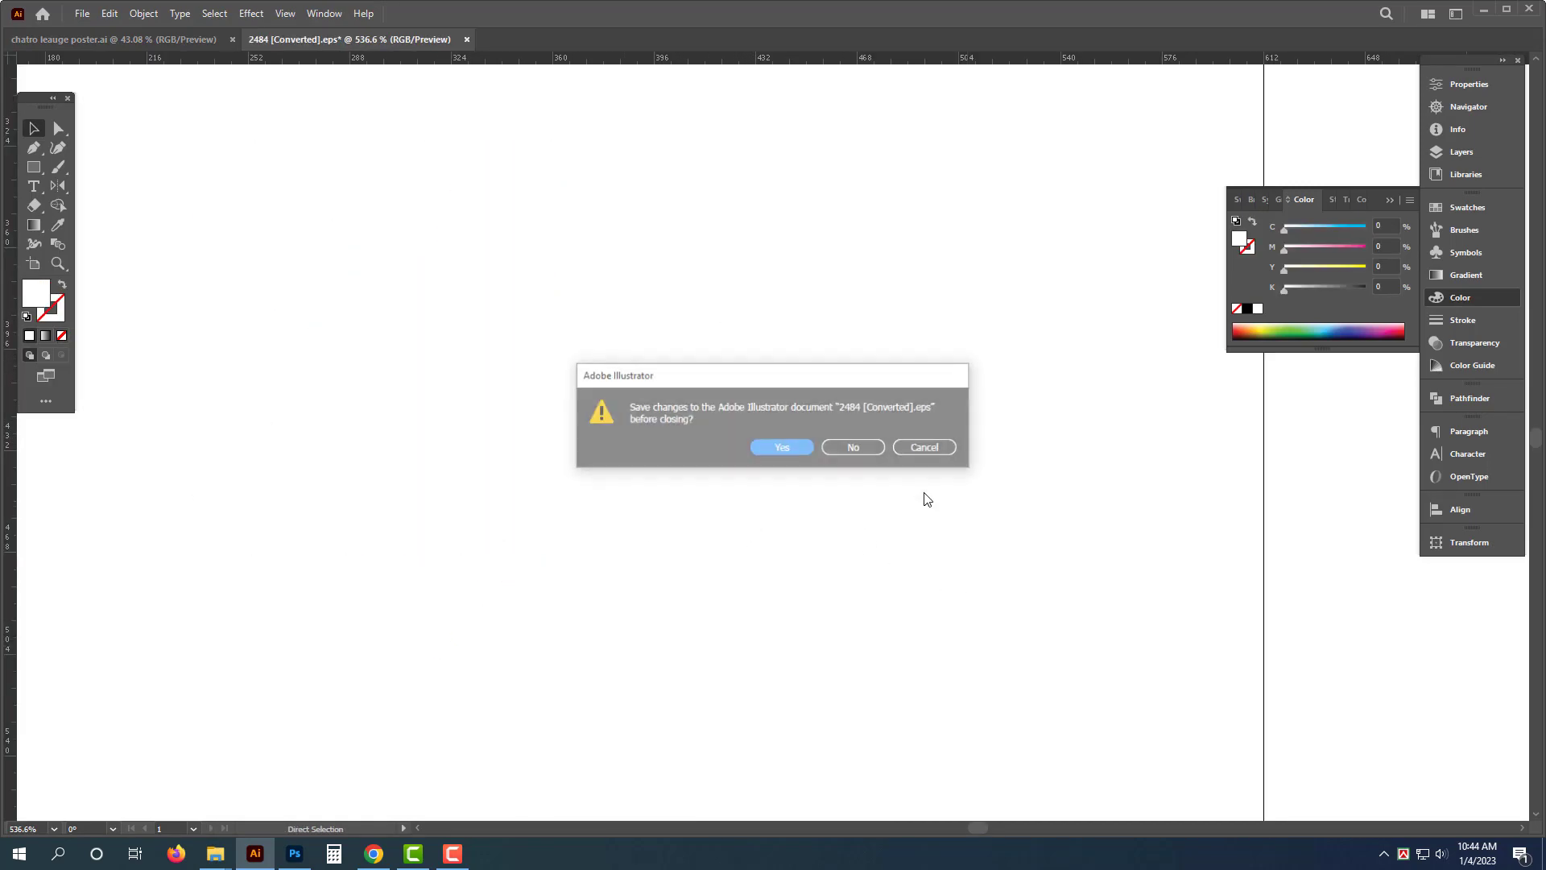
{"action": "left_click", "coordinate": [860, 445]}
- Paste the colorful wave artwork into the poster and left-align it with the poster
{"action": "key", "text": "ctrl+v"}
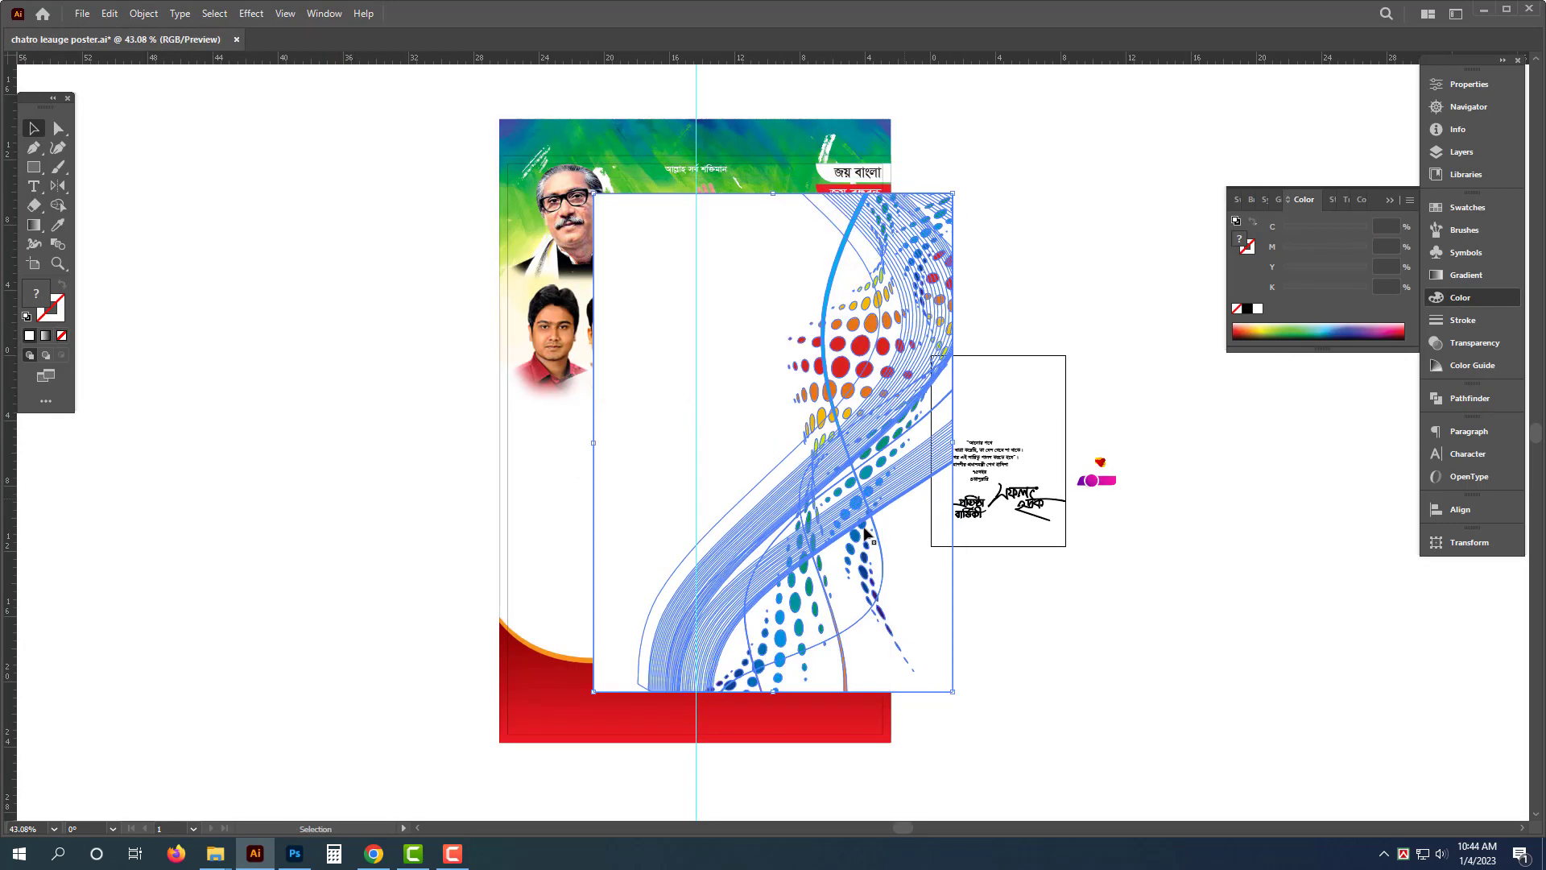
{"action": "left_click", "coordinate": [498, 586], "text": "shift"}
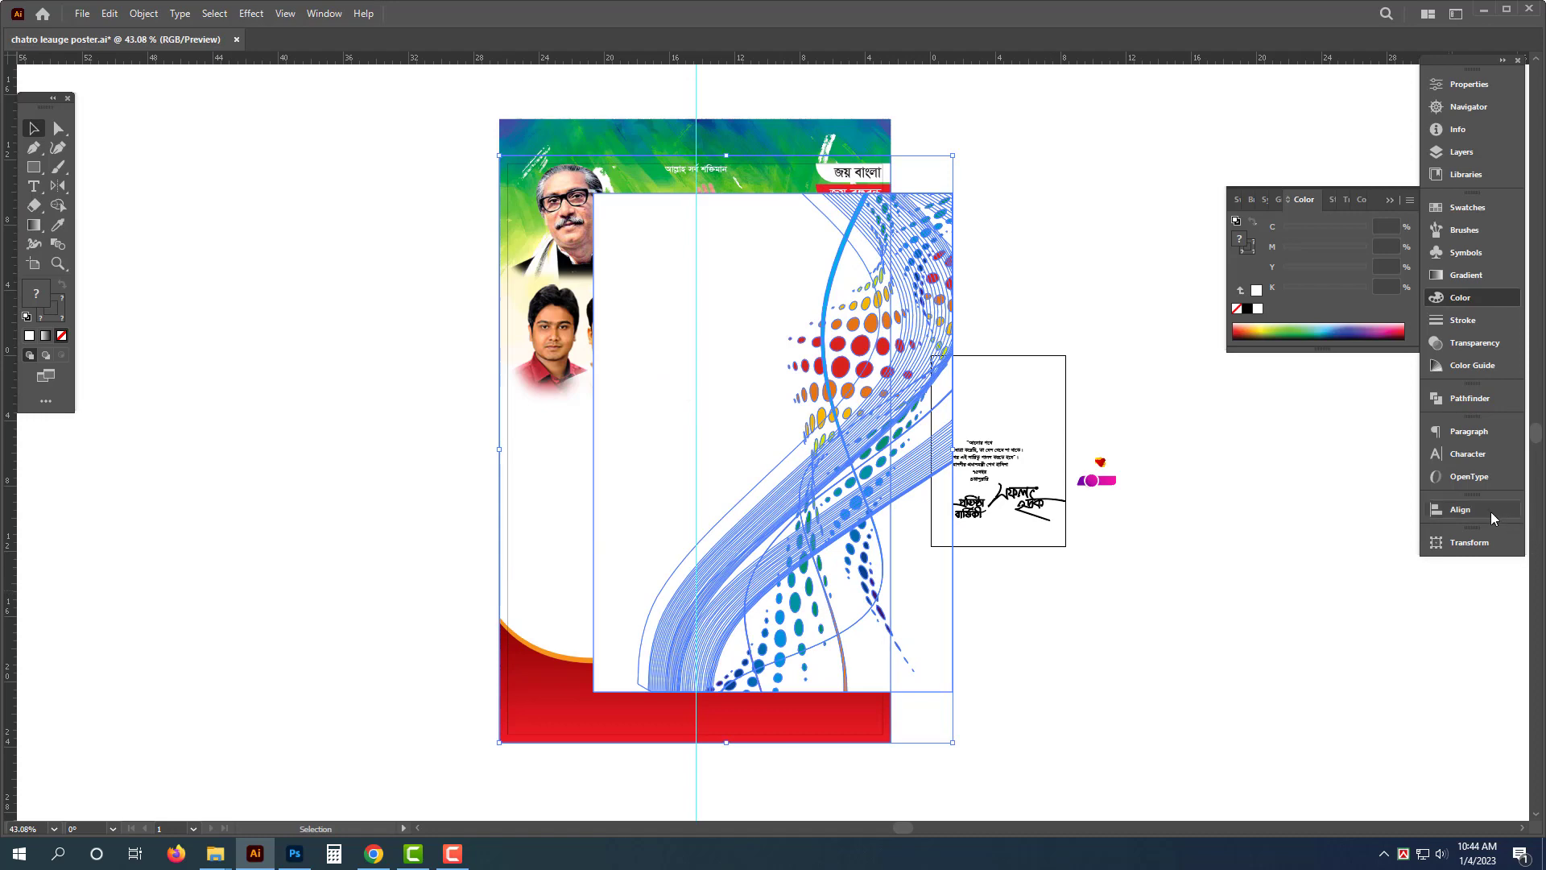
{"action": "left_click", "coordinate": [1461, 509]}
{"action": "left_click", "coordinate": [1232, 549]}
{"action": "left_click", "coordinate": [1050, 692]}
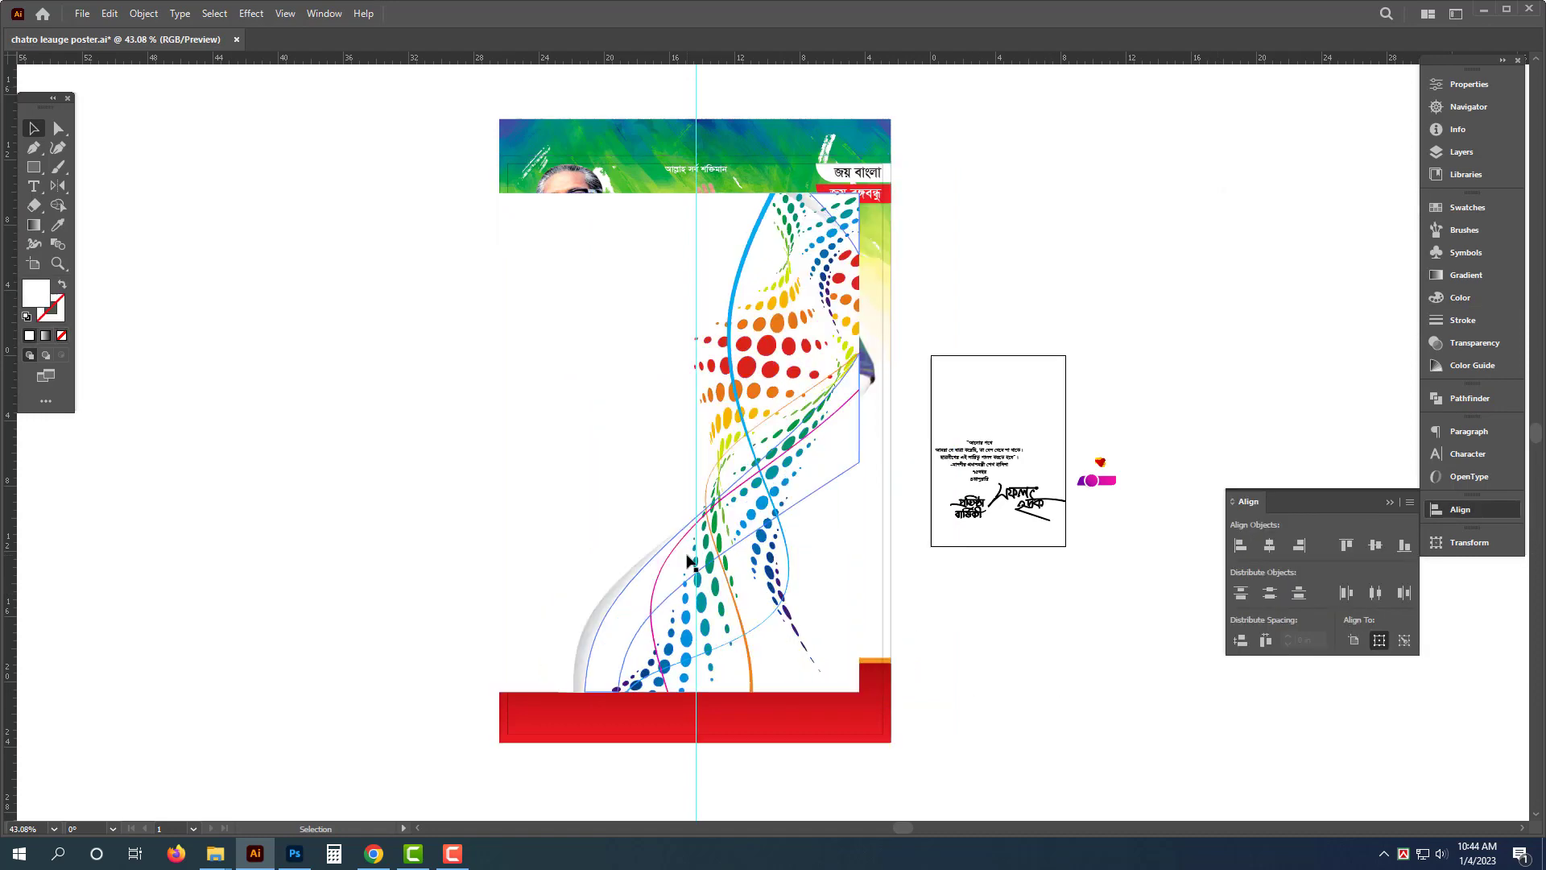
- Stretch the wave artwork's right edge out to the poster's right edge
{"action": "left_click", "coordinate": [859, 555]}
{"action": "left_click_drag", "start_coordinate": [861, 448], "coordinate": [894, 442]}
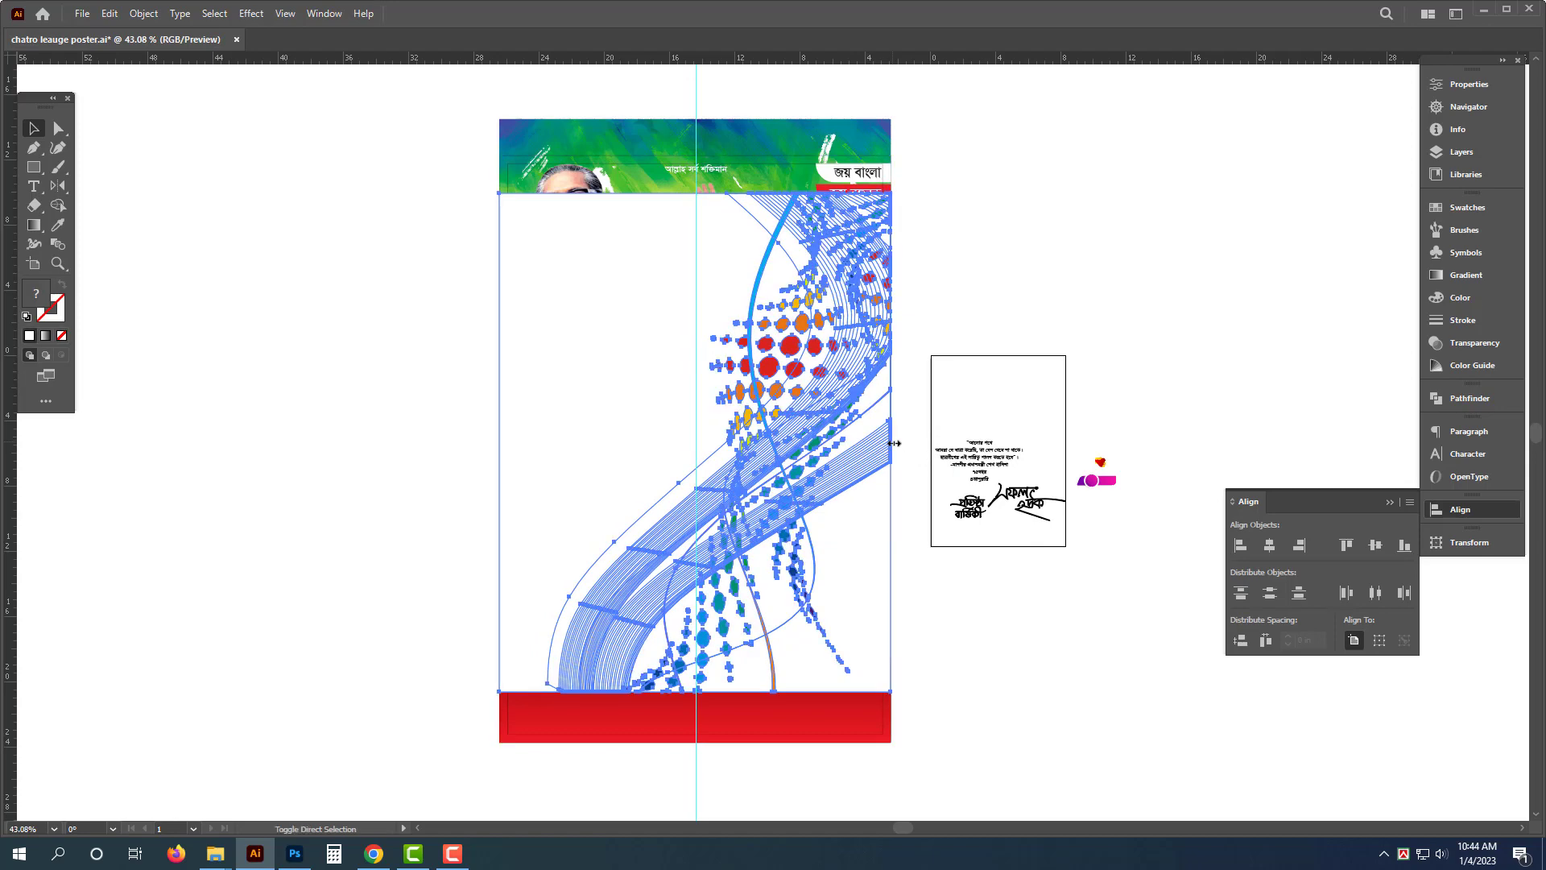
{"action": "left_click", "coordinate": [1066, 701]}
{"action": "scroll", "coordinate": [778, 592], "scroll_direction": "up", "scroll_amount": 2}
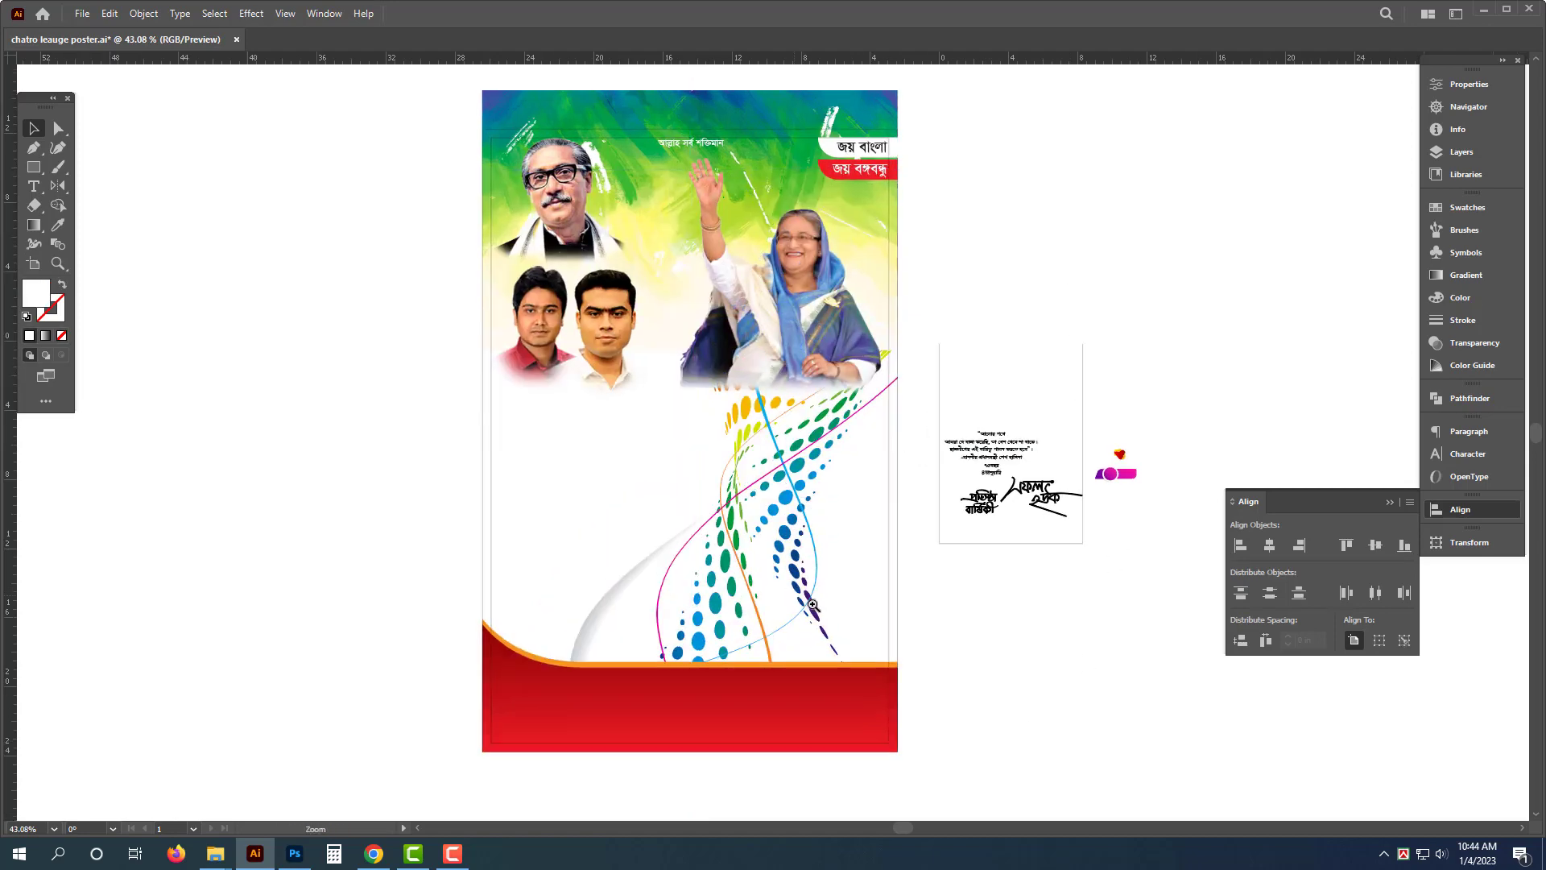
- Move the watercolor background off the artboard to the right and ungroup it
{"action": "left_click", "coordinate": [779, 594]}
{"action": "left_click_drag", "start_coordinate": [1058, 281], "coordinate": [1079, 392]}
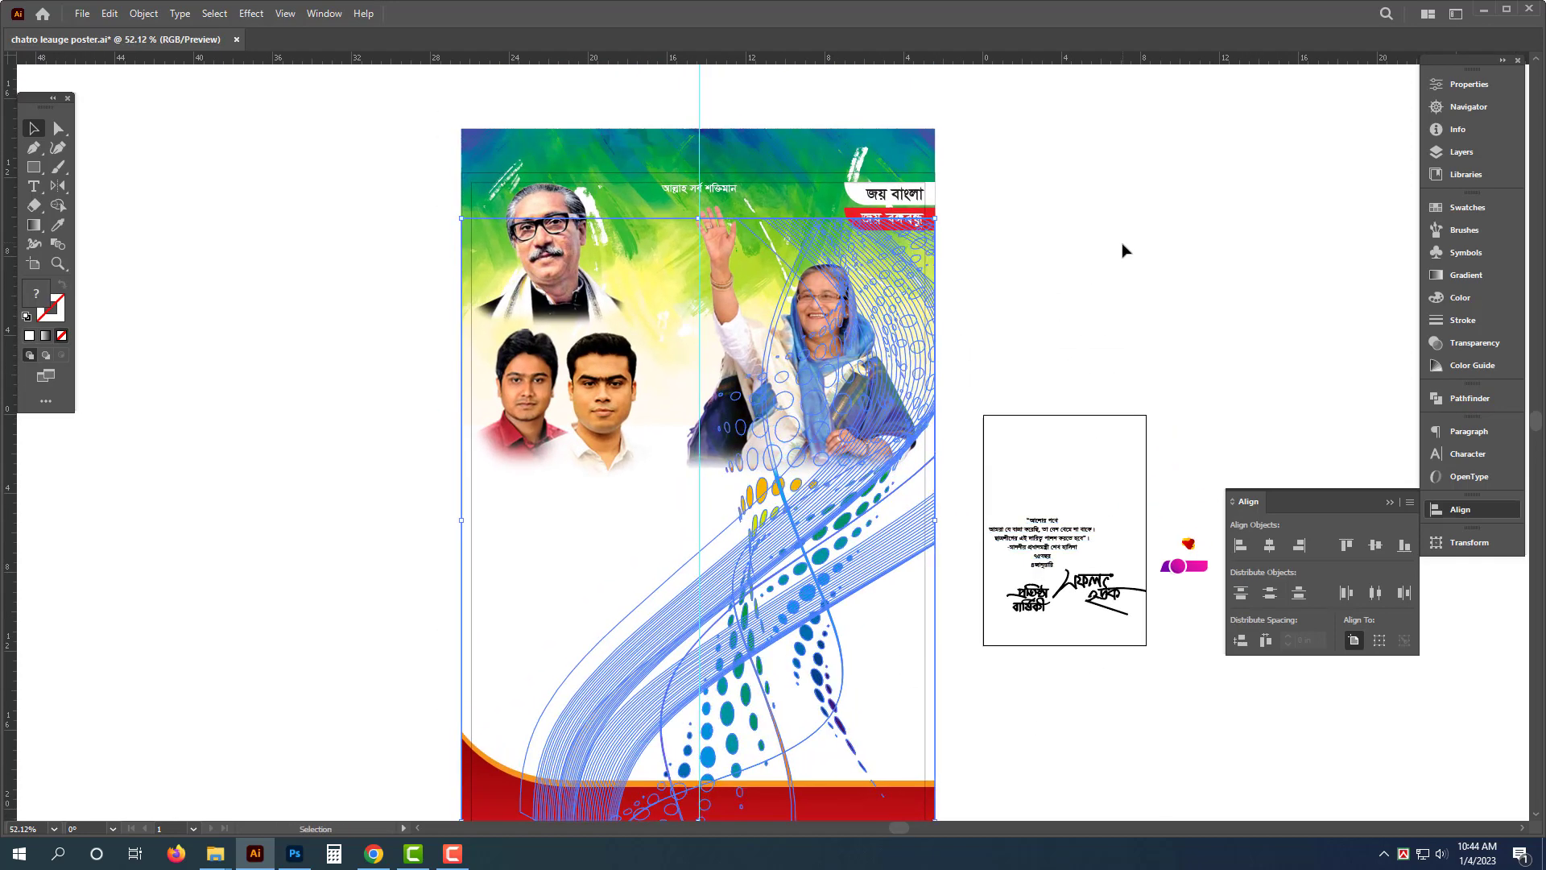
{"action": "left_click", "coordinate": [1122, 256]}
{"action": "left_click_drag", "start_coordinate": [977, 199], "coordinate": [563, 221]}
{"action": "mouse_move", "coordinate": [442, 164]}
{"action": "left_mouse_down"}
{"action": "mouse_move", "coordinate": [1200, 152]}
{"action": "mouse_move", "coordinate": [1196, 189]}
{"action": "left_mouse_up"}
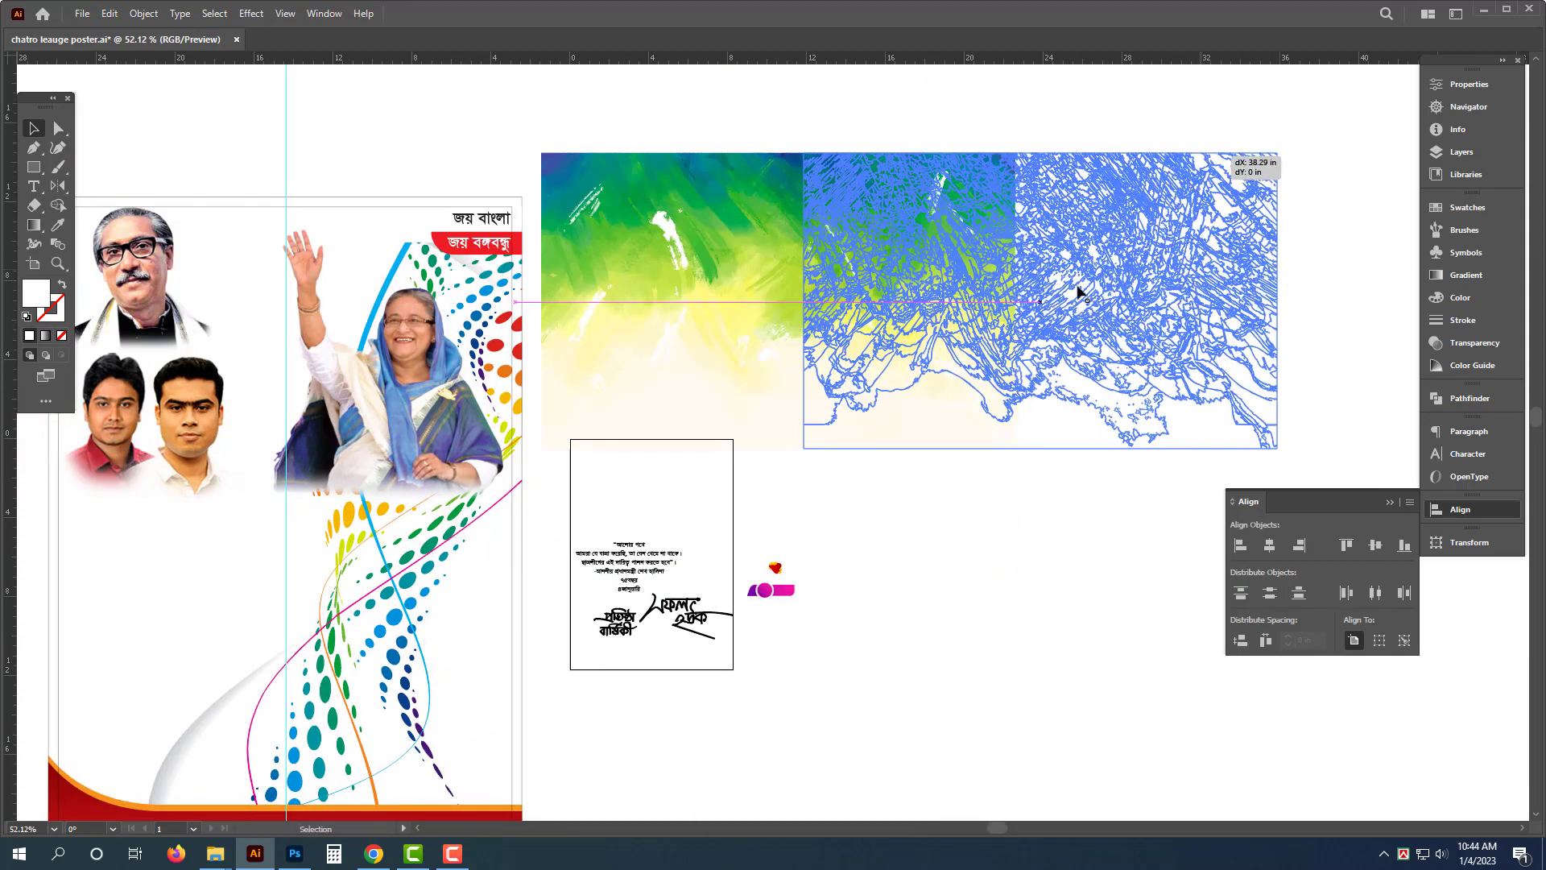
{"action": "left_click_drag", "start_coordinate": [1091, 221], "coordinate": [1092, 216]}
{"action": "right_click", "coordinate": [1092, 216]}
{"action": "left_click", "coordinate": [1143, 348]}
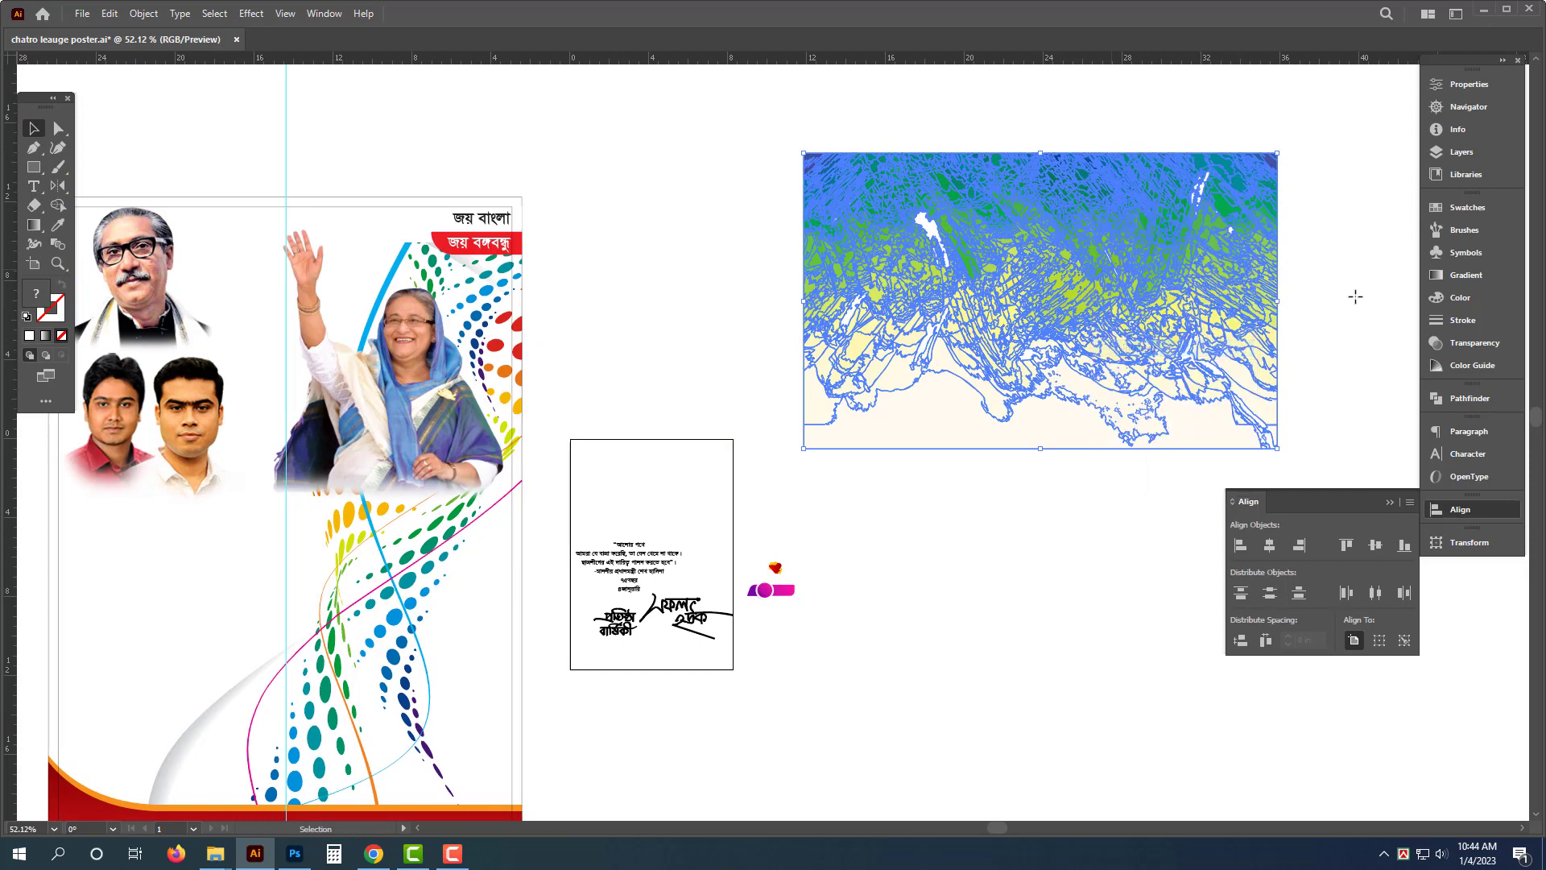
- Pull the cream bottom shape out of the watercolor background and delete it
{"action": "left_click", "coordinate": [1012, 509]}
{"action": "left_click", "coordinate": [999, 436]}
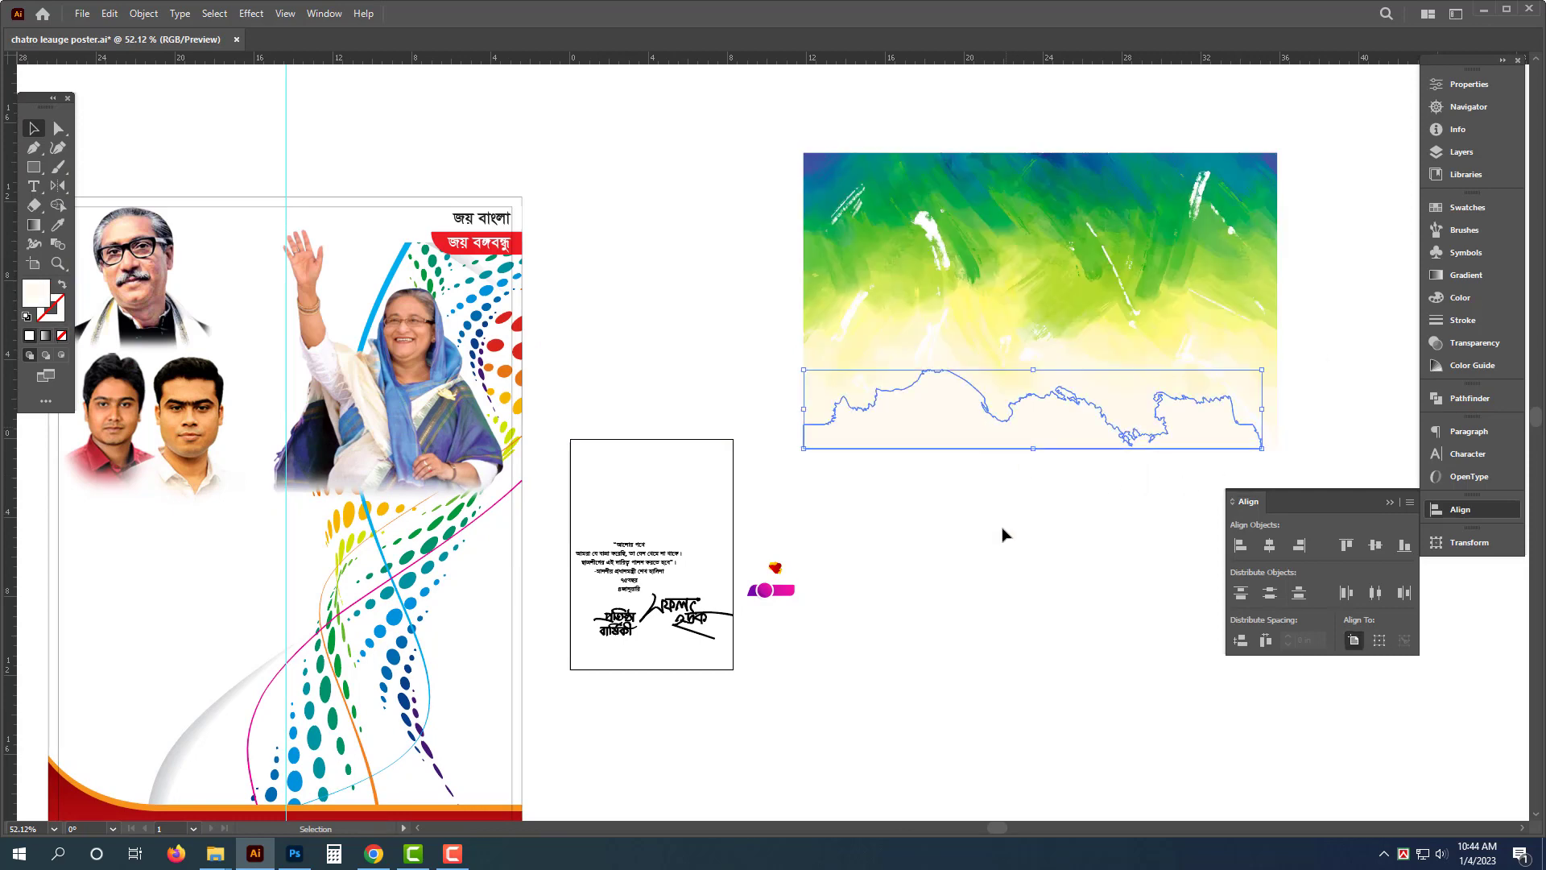
{"action": "left_click_drag", "start_coordinate": [1007, 427], "coordinate": [1002, 529]}
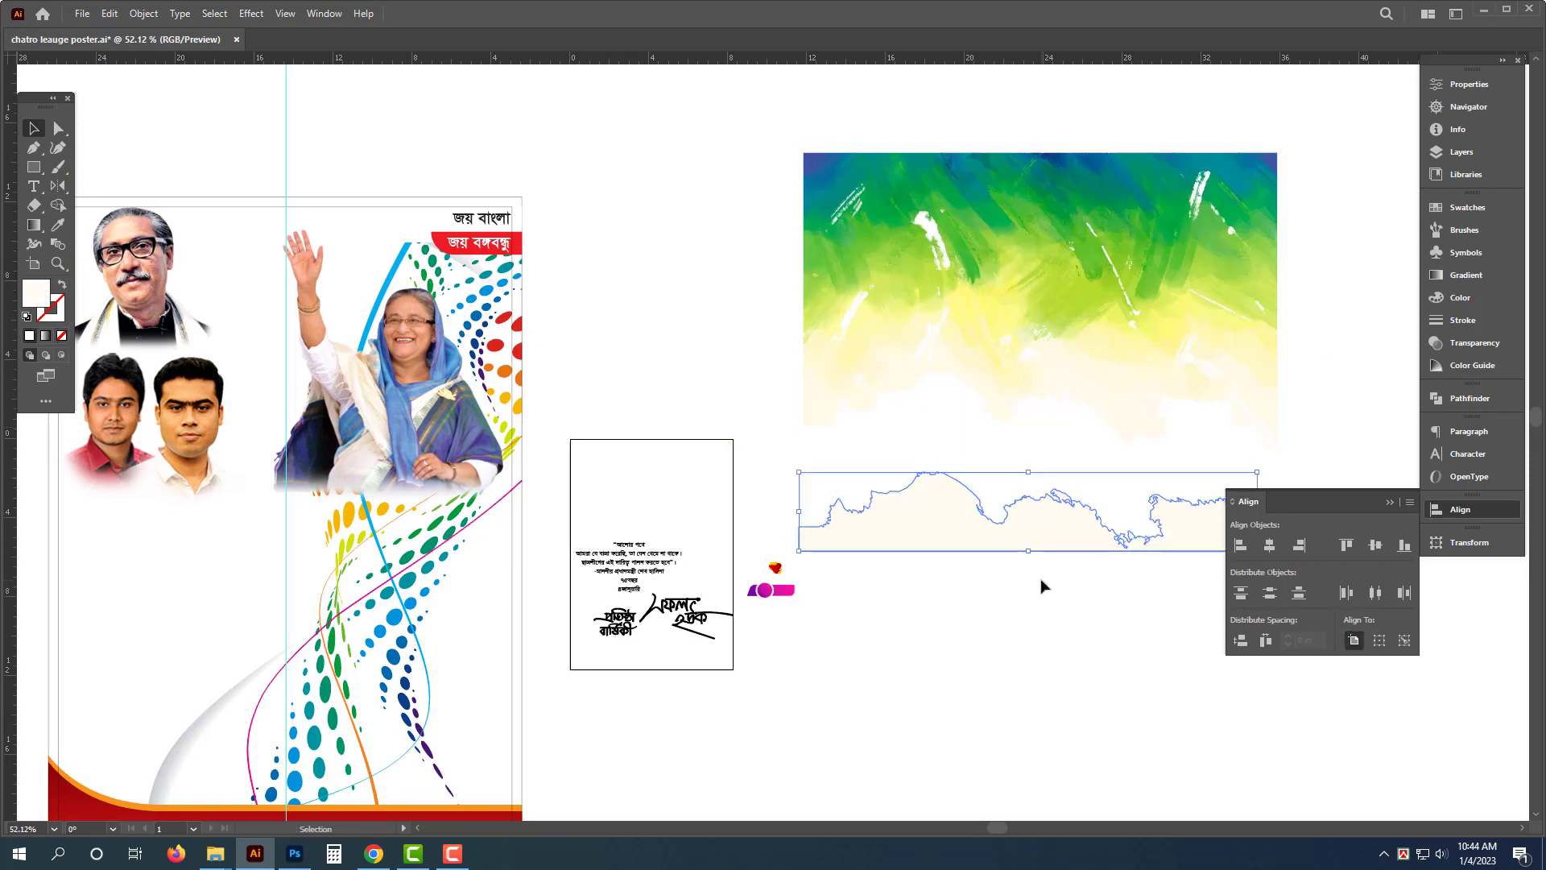
{"action": "key", "text": "Delete"}
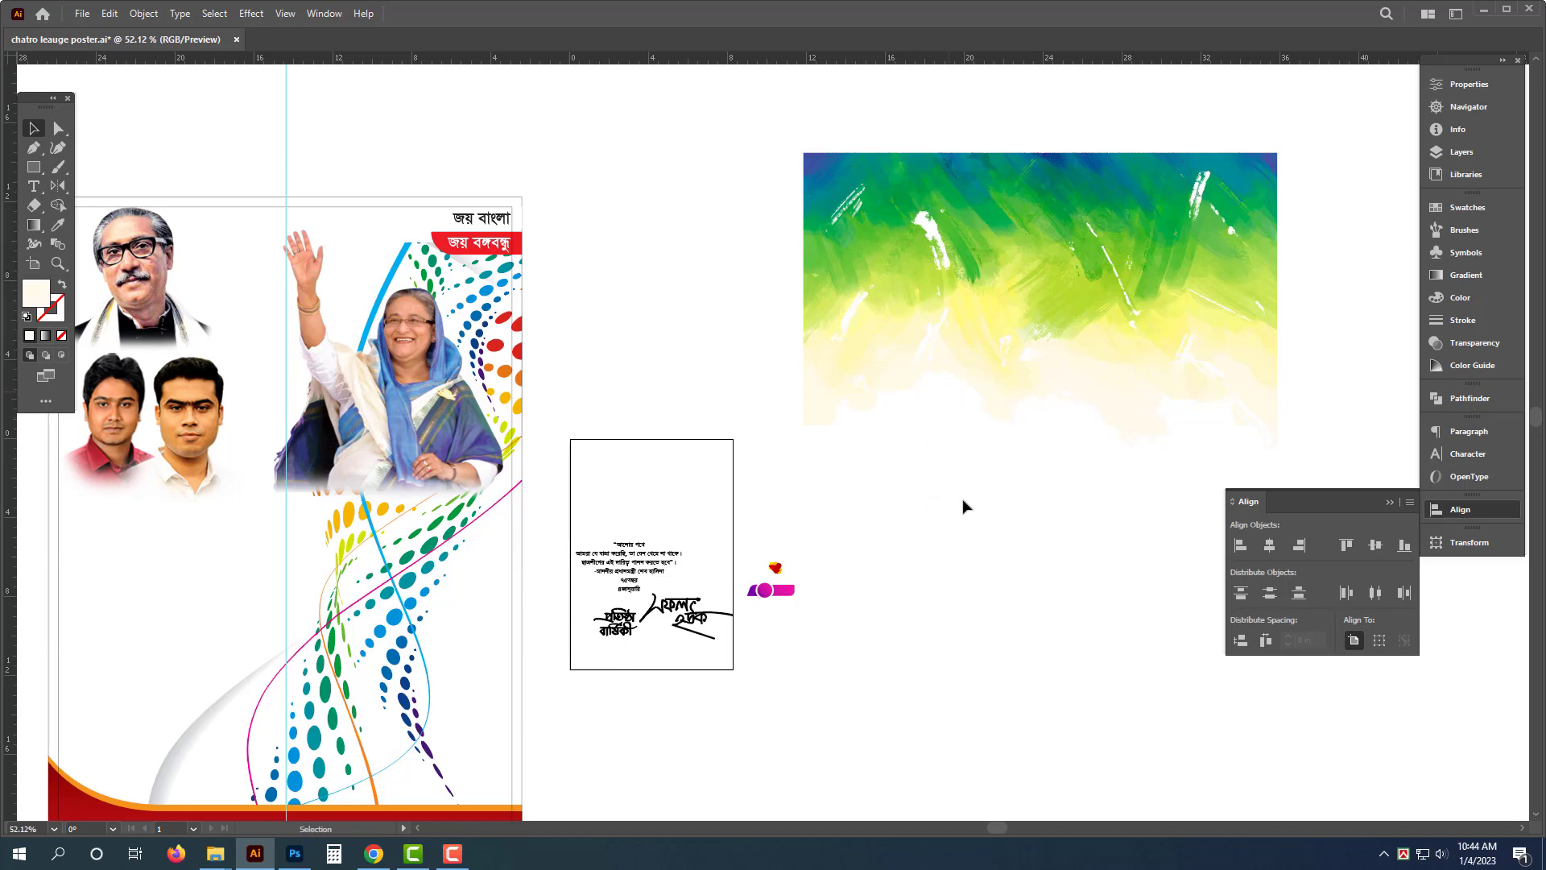
- Delete a small leftover piece from the lower left of the watercolor background
{"action": "mouse_move", "coordinate": [781, 126]}
{"action": "left_mouse_down"}
{"action": "mouse_move", "coordinate": [1067, 385]}
{"action": "mouse_move", "coordinate": [1415, 503]}
{"action": "mouse_move", "coordinate": [1388, 499]}
{"action": "left_mouse_up"}
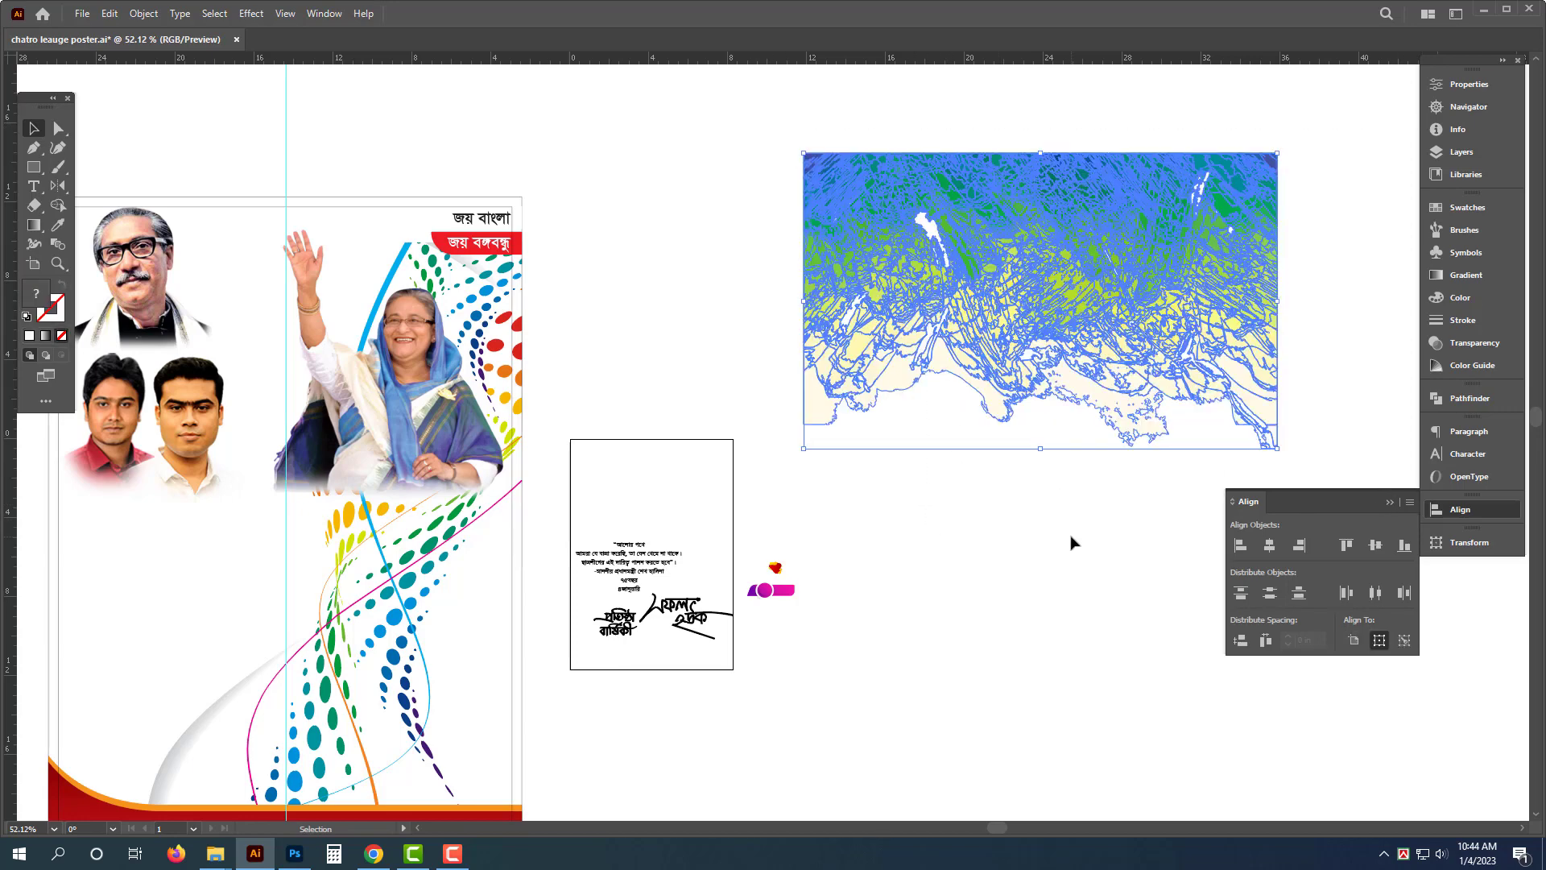
{"action": "left_click", "coordinate": [814, 466]}
{"action": "left_click", "coordinate": [818, 427]}
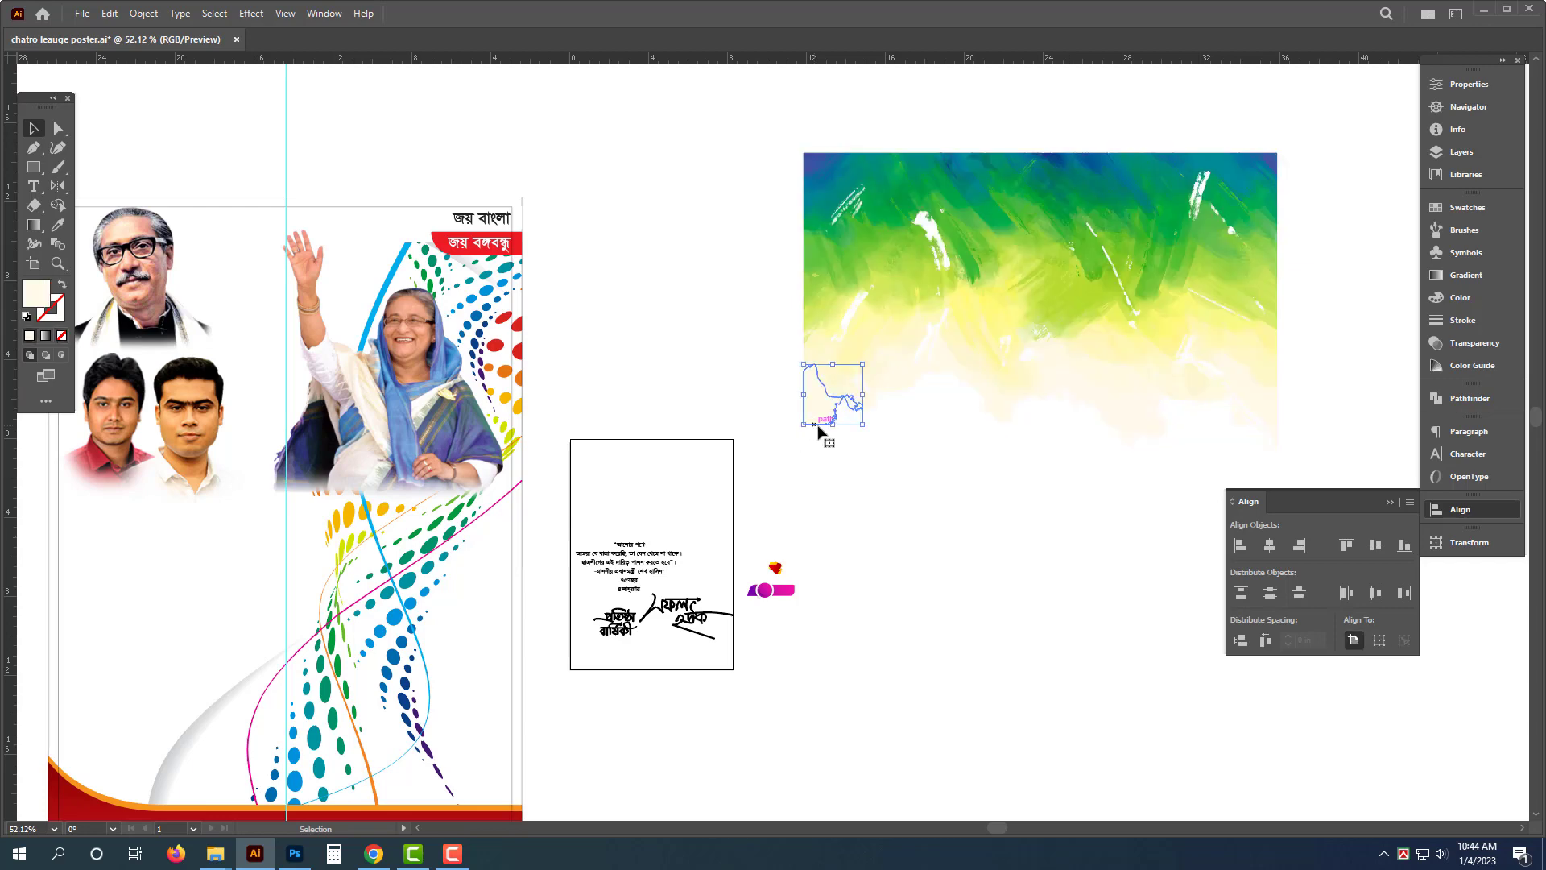
{"action": "key", "text": "Delete"}
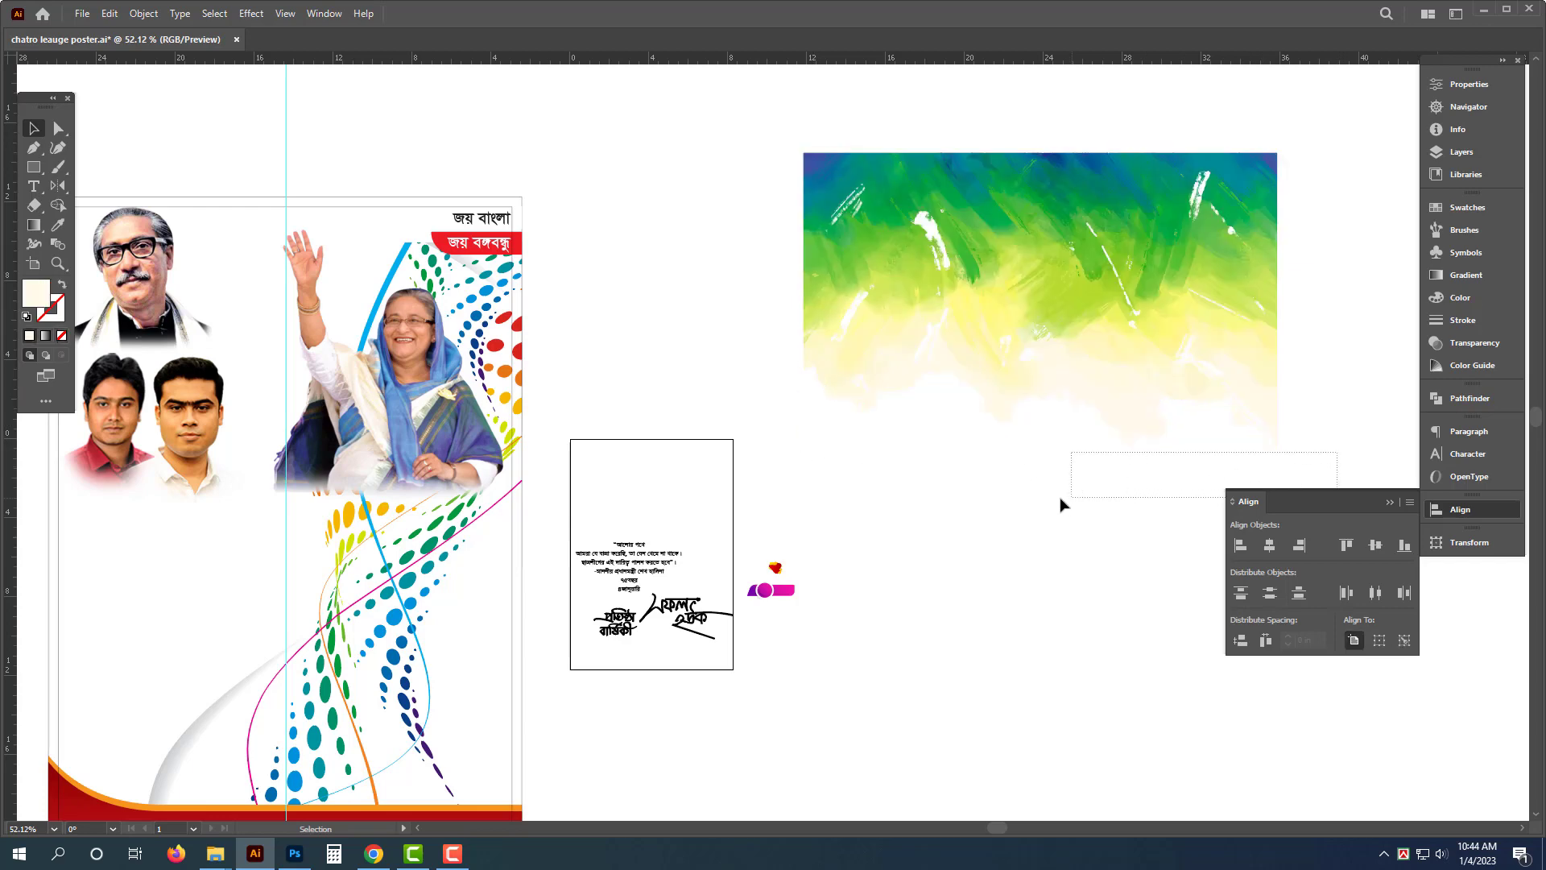
- Group all the remaining watercolor background pieces together
{"action": "left_click_drag", "start_coordinate": [1059, 504], "coordinate": [1055, 509]}
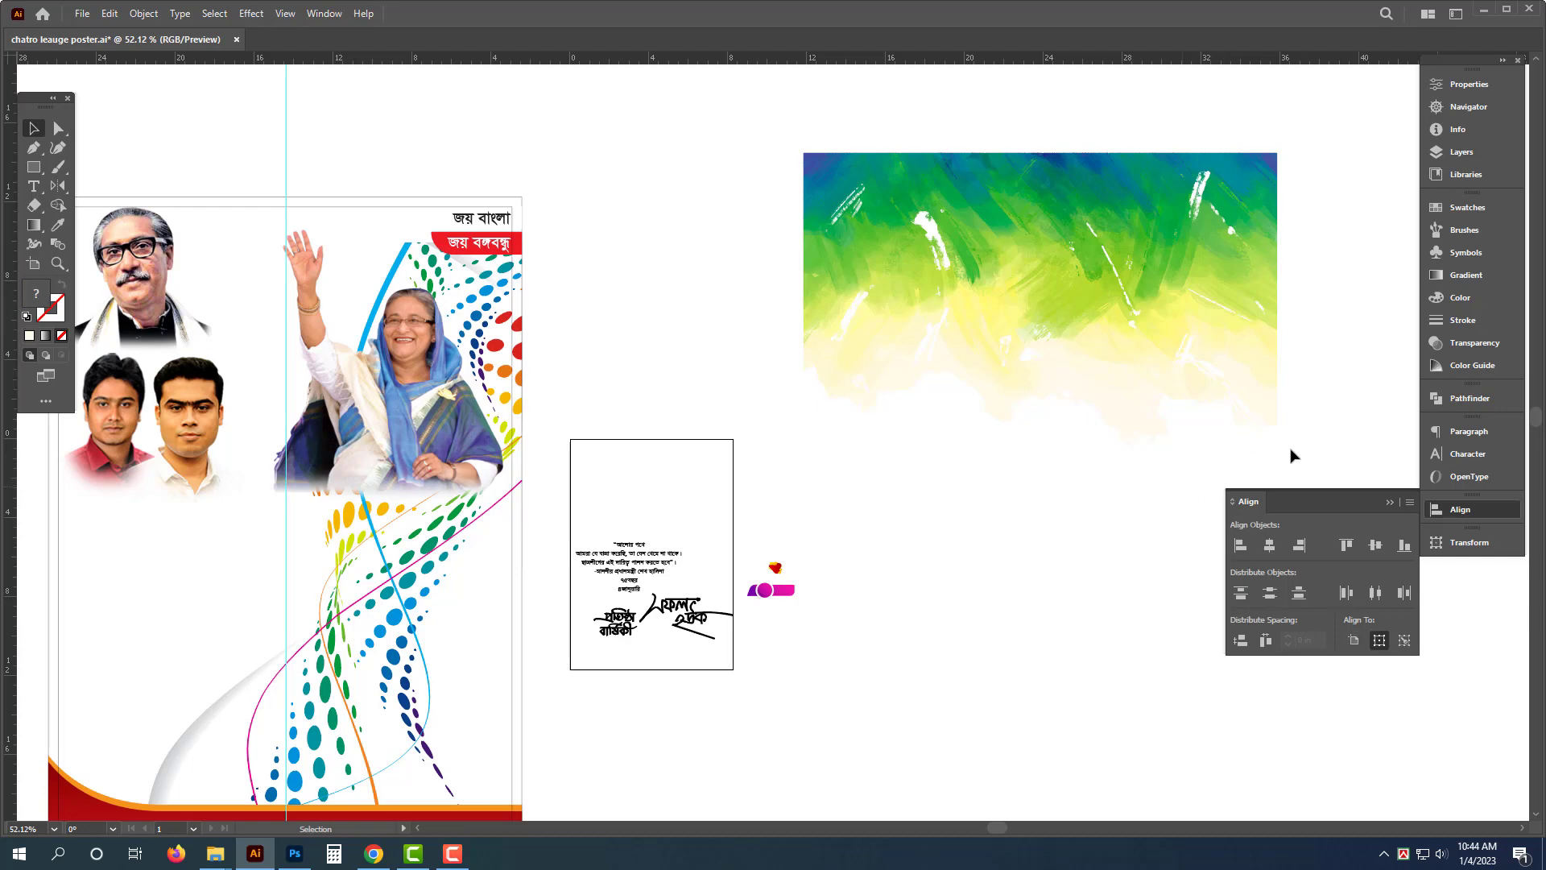
{"action": "mouse_move", "coordinate": [760, 118]}
{"action": "left_mouse_down"}
{"action": "mouse_move", "coordinate": [1378, 476]}
{"action": "mouse_move", "coordinate": [1380, 494]}
{"action": "left_mouse_up"}
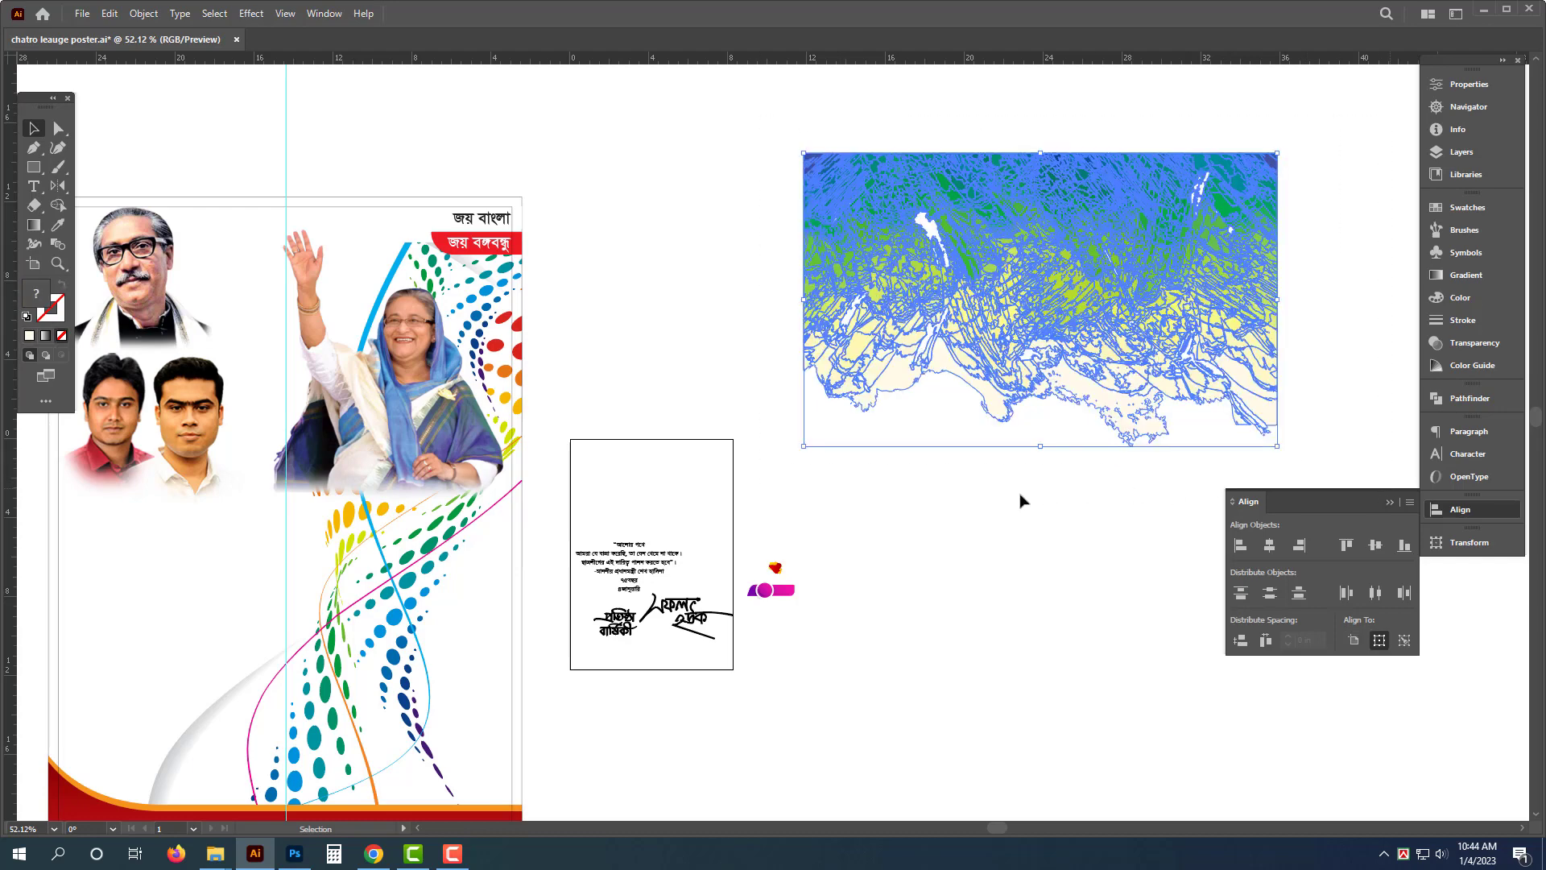
{"action": "left_click", "coordinate": [1152, 487]}
{"action": "key", "text": "a"}
{"action": "left_click", "coordinate": [1271, 416]}
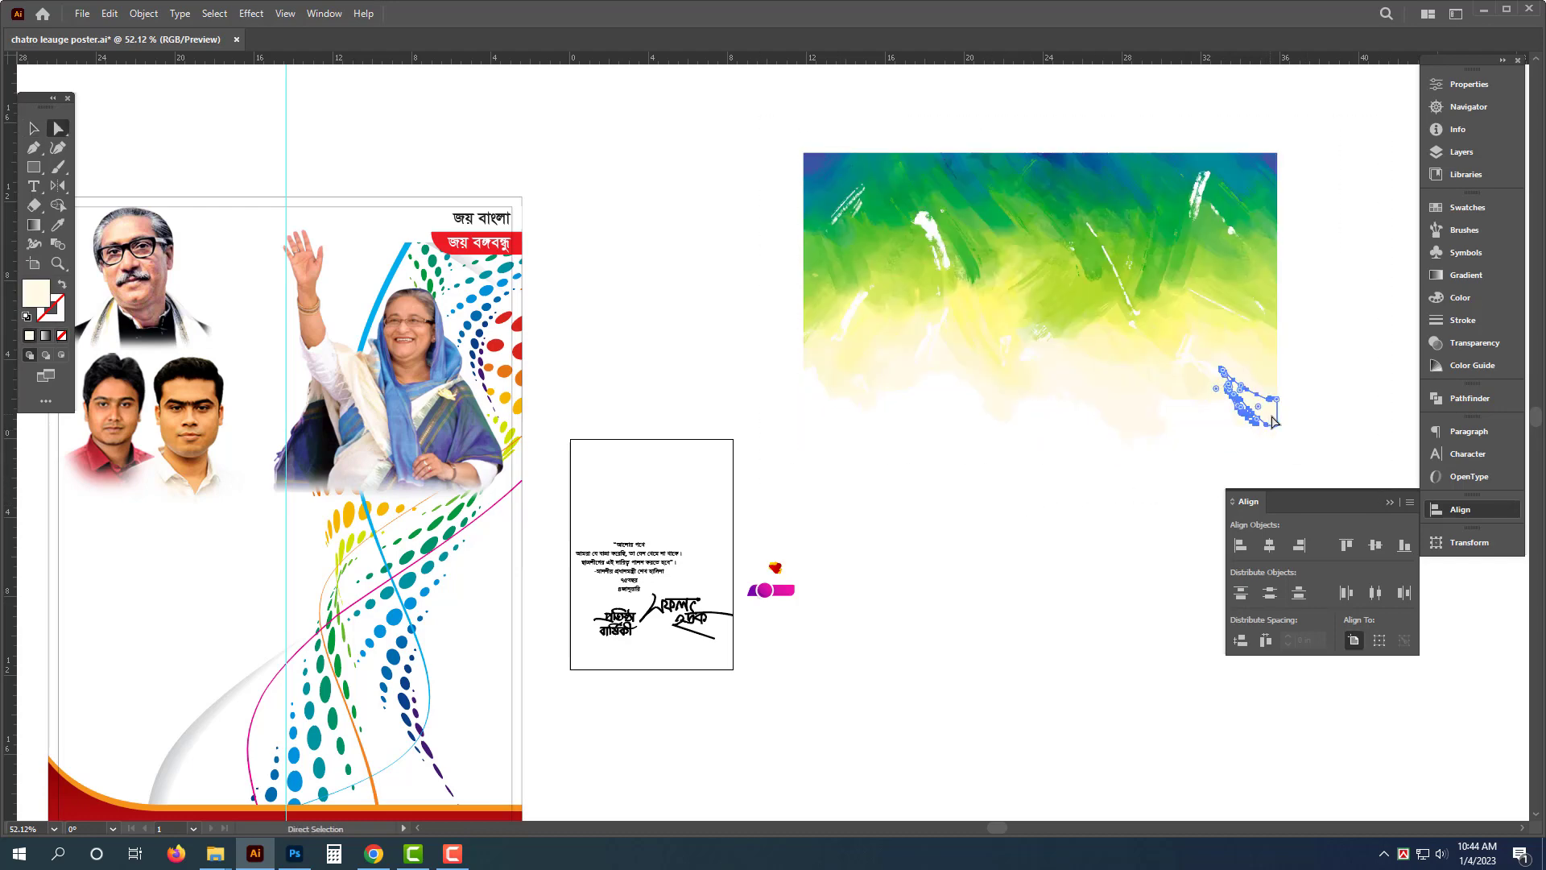
{"action": "left_click", "coordinate": [1055, 486]}
{"action": "key", "text": "v"}
{"action": "mouse_move", "coordinate": [1346, 87]}
{"action": "left_mouse_down"}
{"action": "mouse_move", "coordinate": [766, 510]}
{"action": "mouse_move", "coordinate": [781, 514]}
{"action": "left_mouse_up"}
{"action": "key", "text": "ctrl+g"}
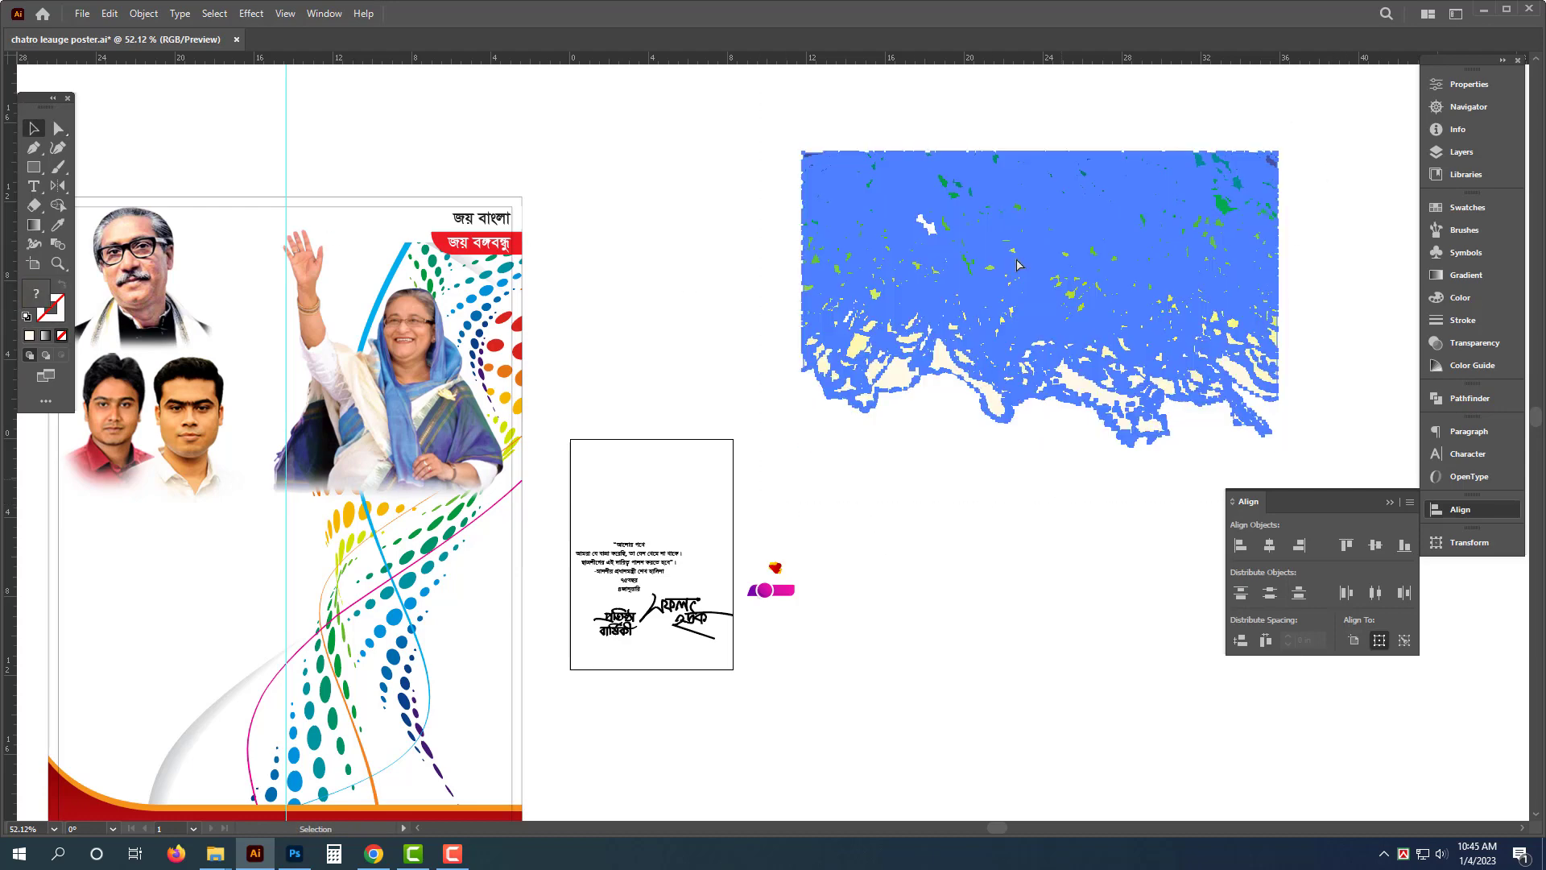
- Move the watercolor background onto the top of the poster behind the photos
{"action": "scroll", "coordinate": [254, 215], "scroll_direction": "down", "scroll_amount": 1}
{"action": "left_click_drag", "start_coordinate": [253, 215], "coordinate": [488, 205]}
{"action": "left_click", "coordinate": [491, 199], "text": "shift"}
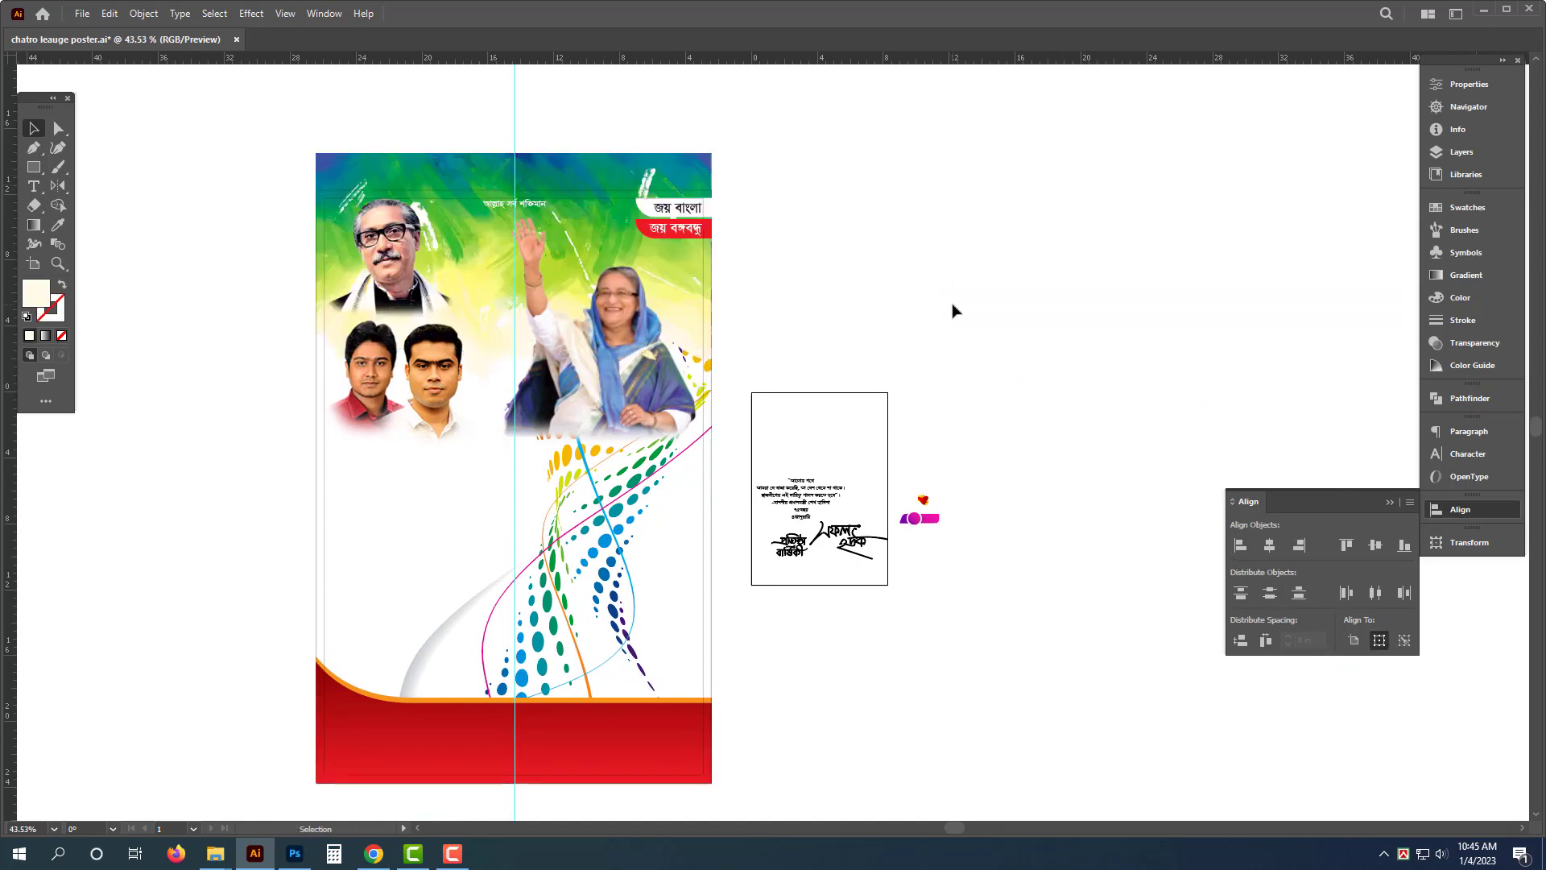
{"action": "left_click", "coordinate": [625, 170]}
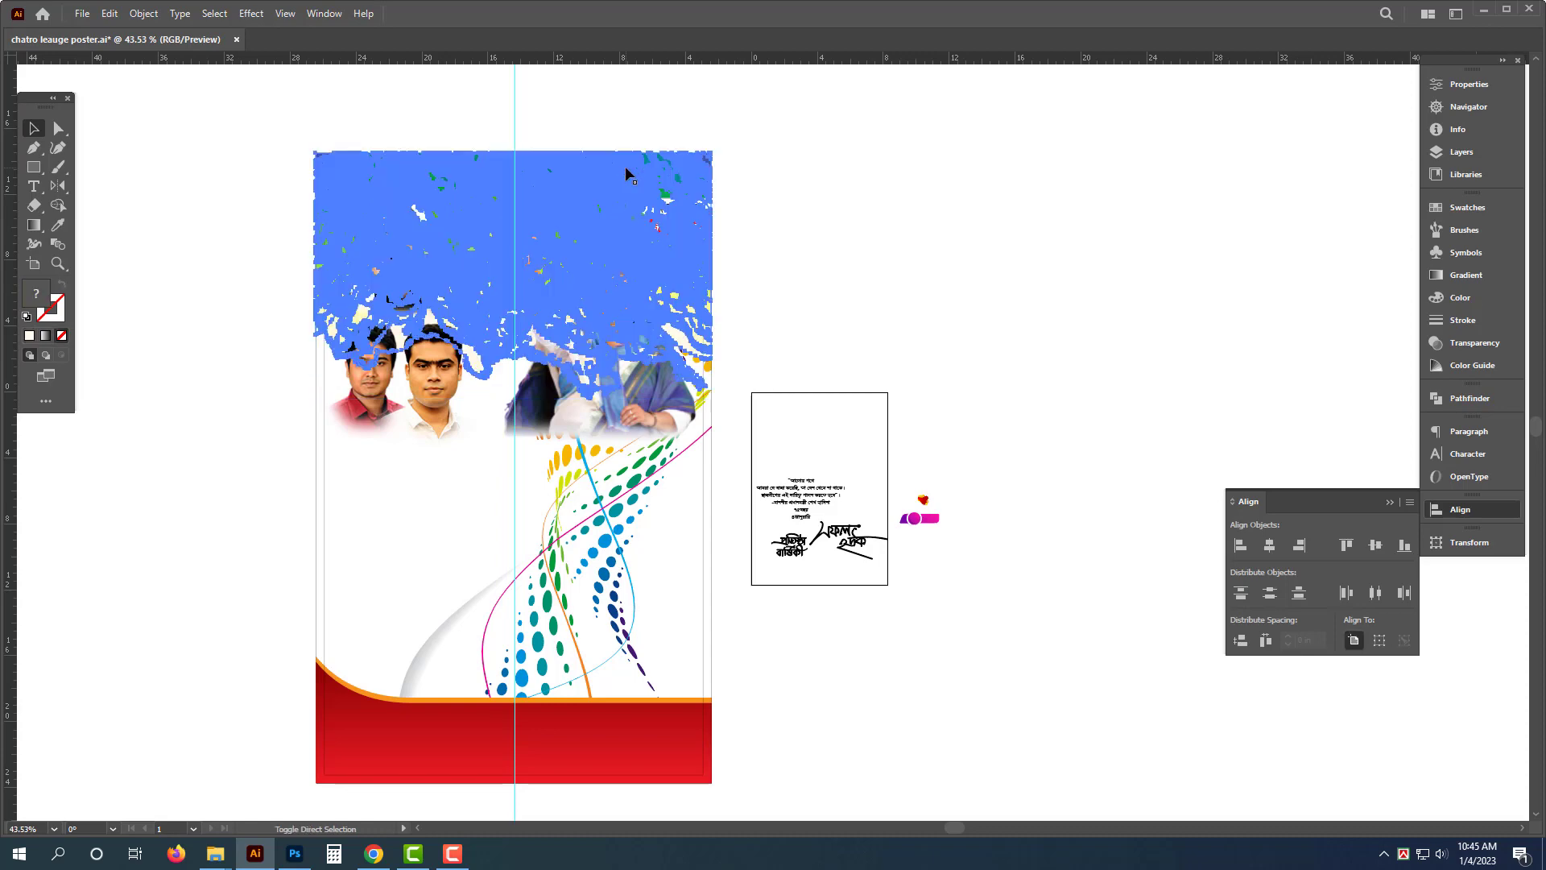
{"action": "left_click", "coordinate": [1001, 193]}
- Delete a stray shape from the lower part of the poster
{"action": "left_click_drag", "start_coordinate": [208, 364], "coordinate": [276, 383]}
{"action": "key", "text": "a"}
{"action": "left_click", "coordinate": [436, 617]}
{"action": "key", "text": "Delete"}
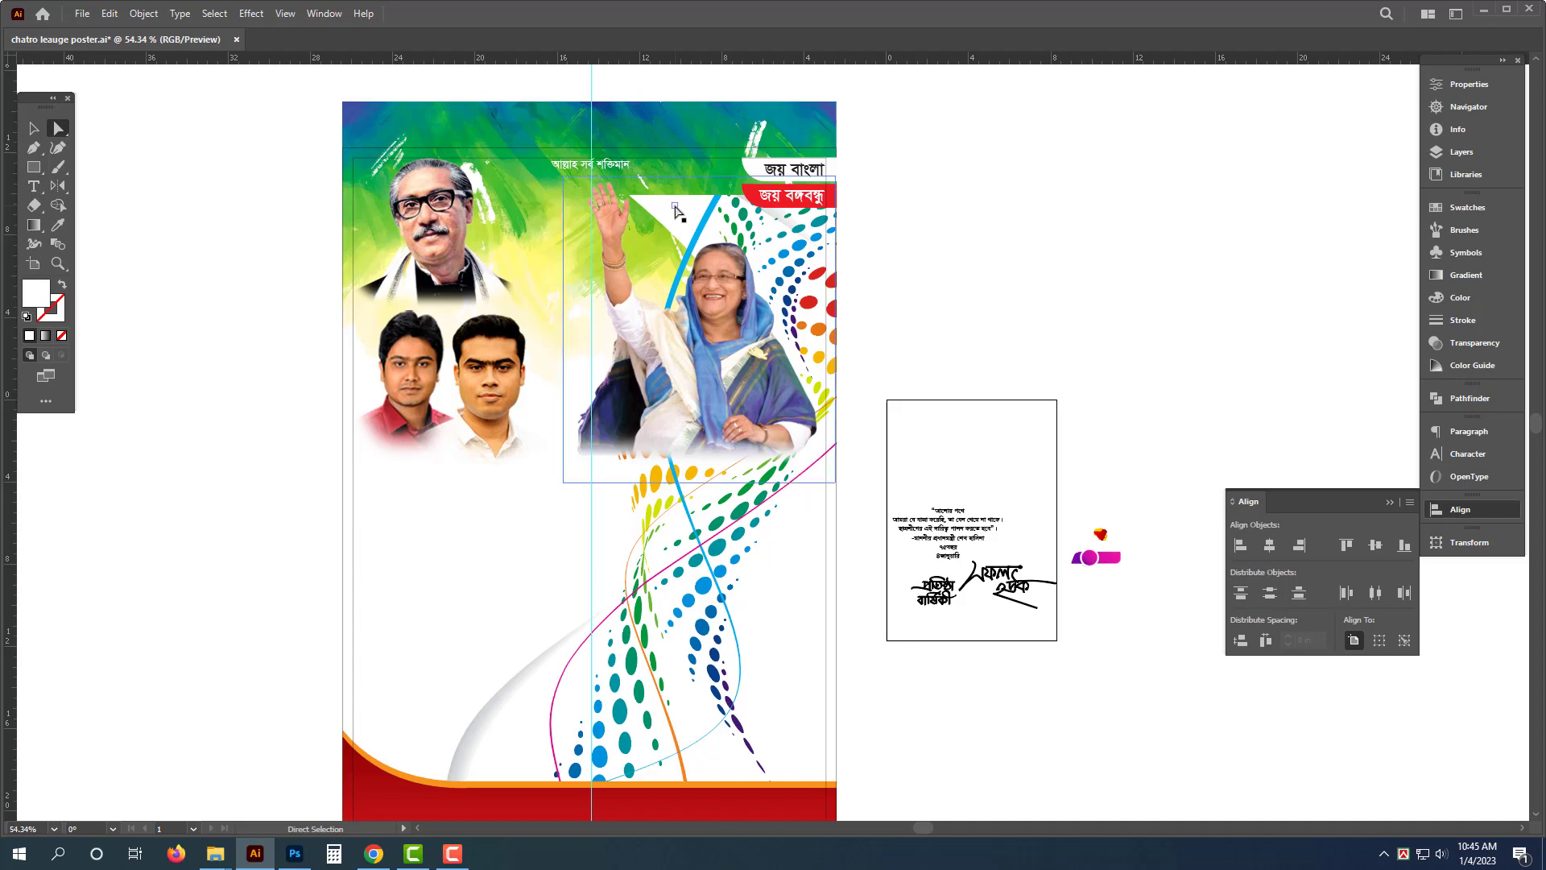
{"action": "left_click", "coordinate": [677, 206]}
{"action": "left_click", "coordinate": [913, 399]}
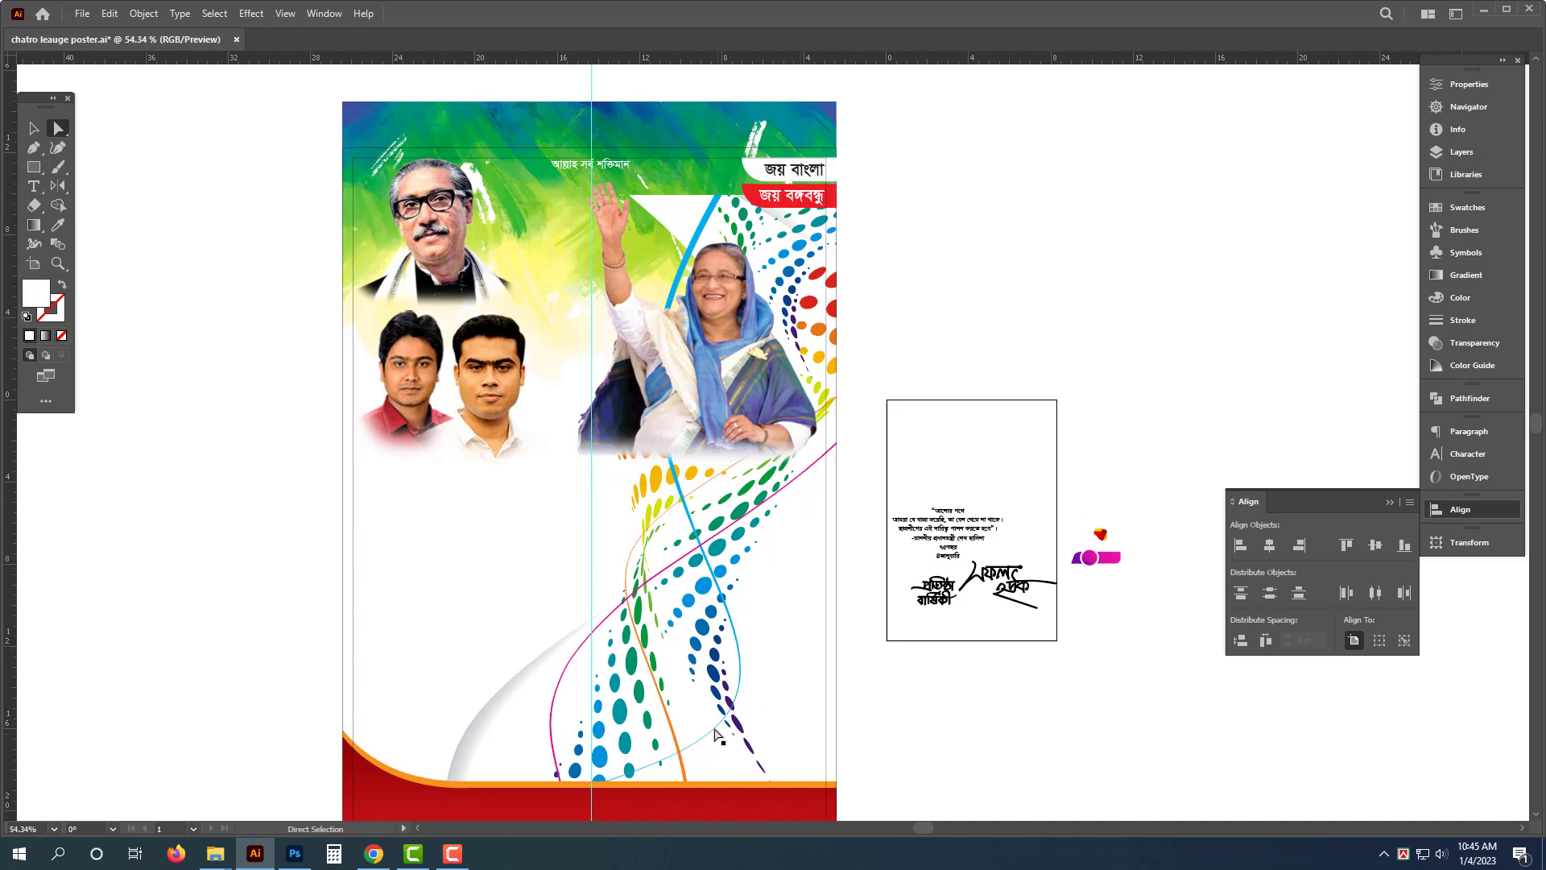
{"action": "left_click", "coordinate": [514, 727]}
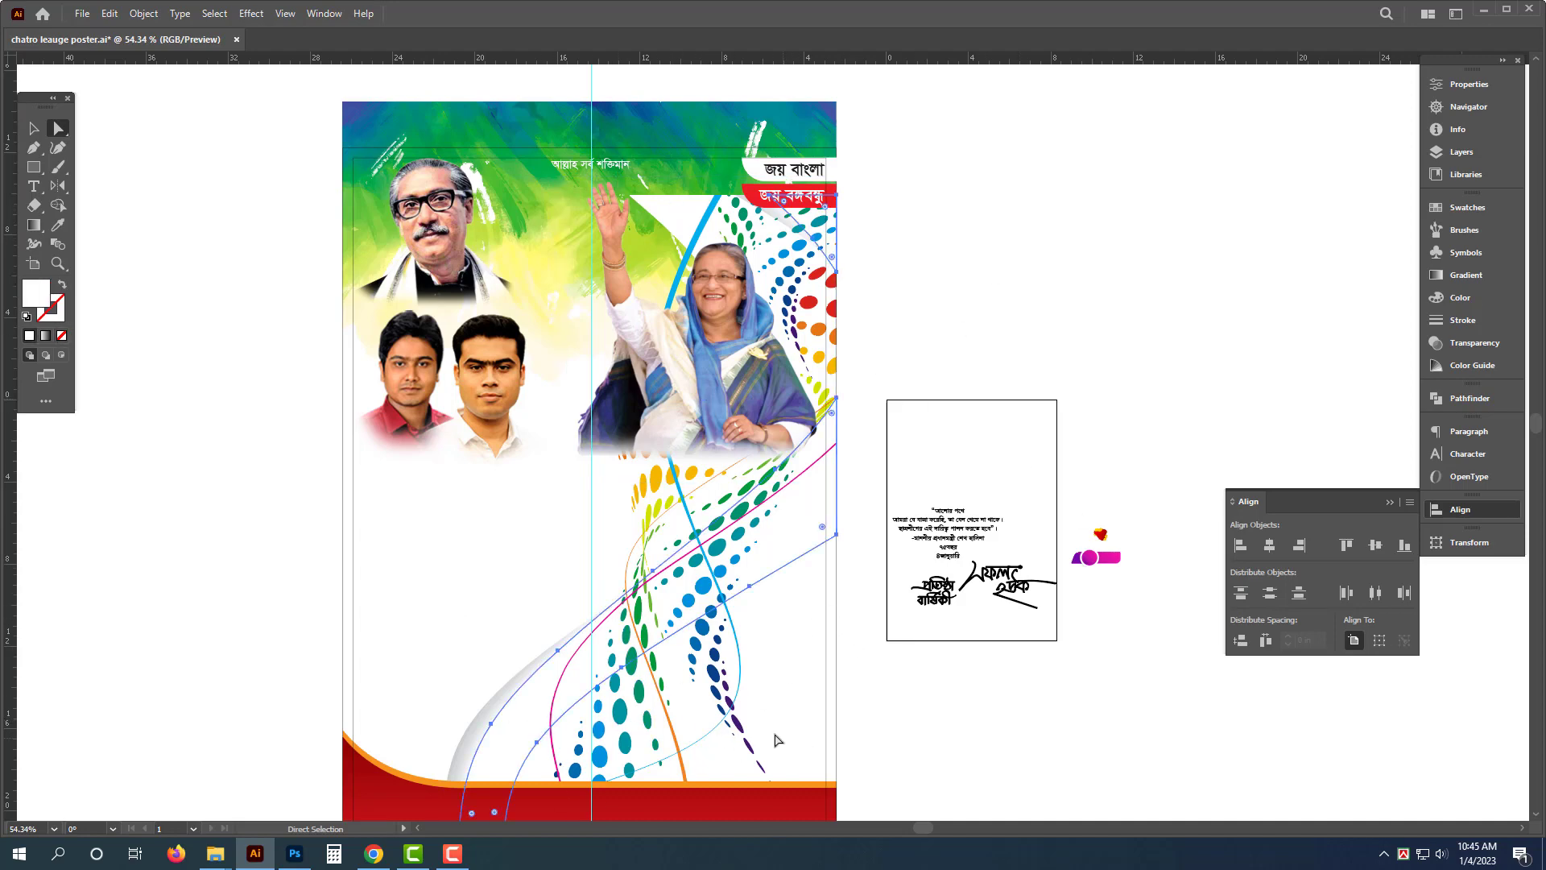
{"action": "left_click", "coordinate": [805, 726]}
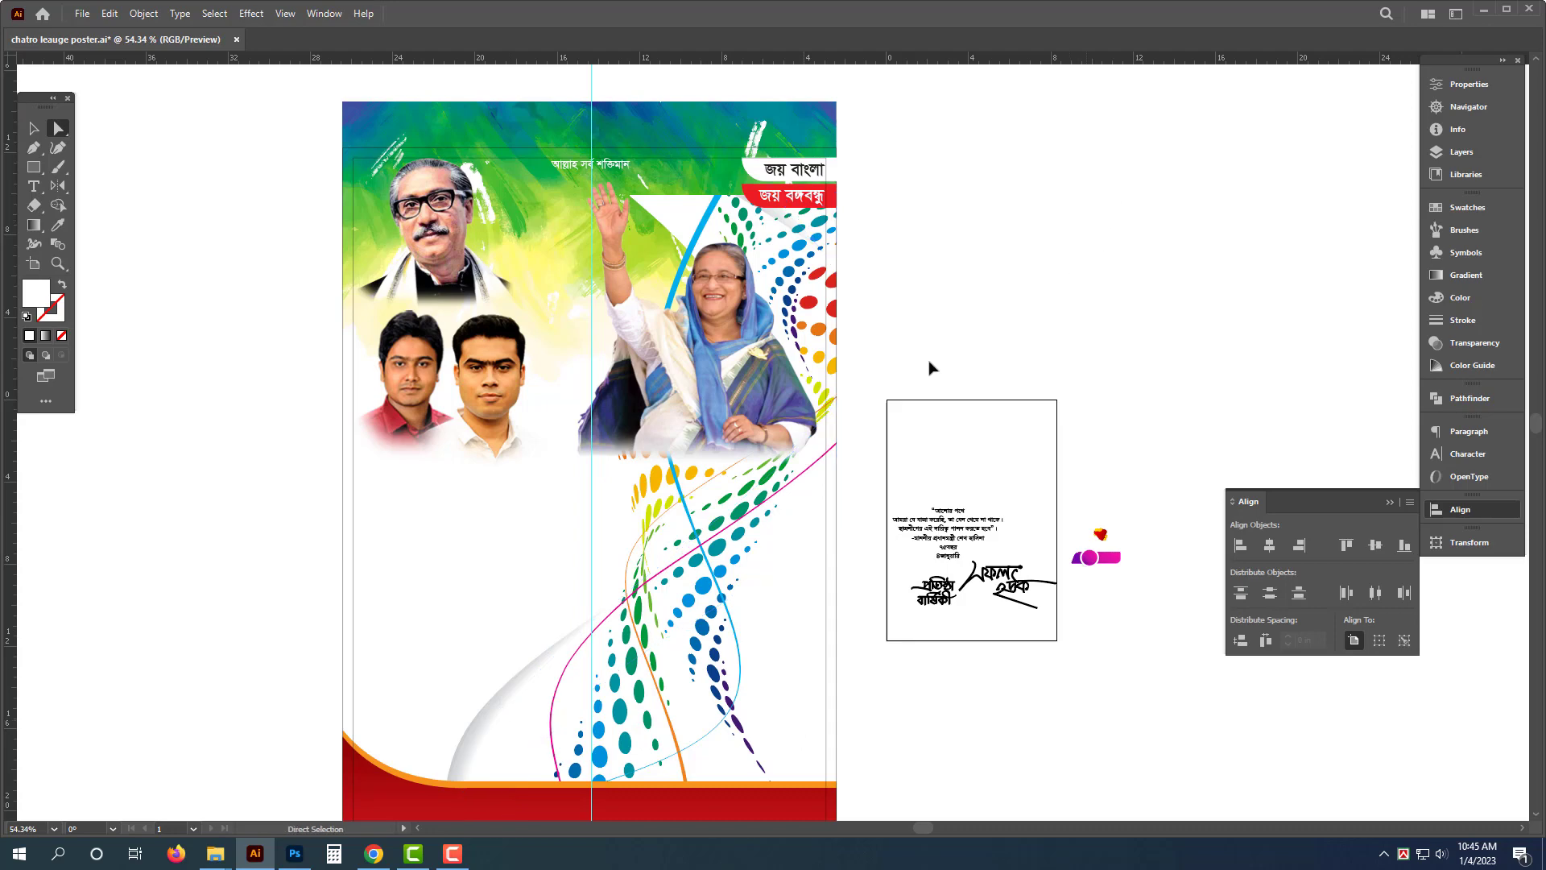
- Resize the colorful wave artwork into a wider, flatter shape across the poster
{"action": "key", "text": "v"}
{"action": "left_click", "coordinate": [676, 627]}
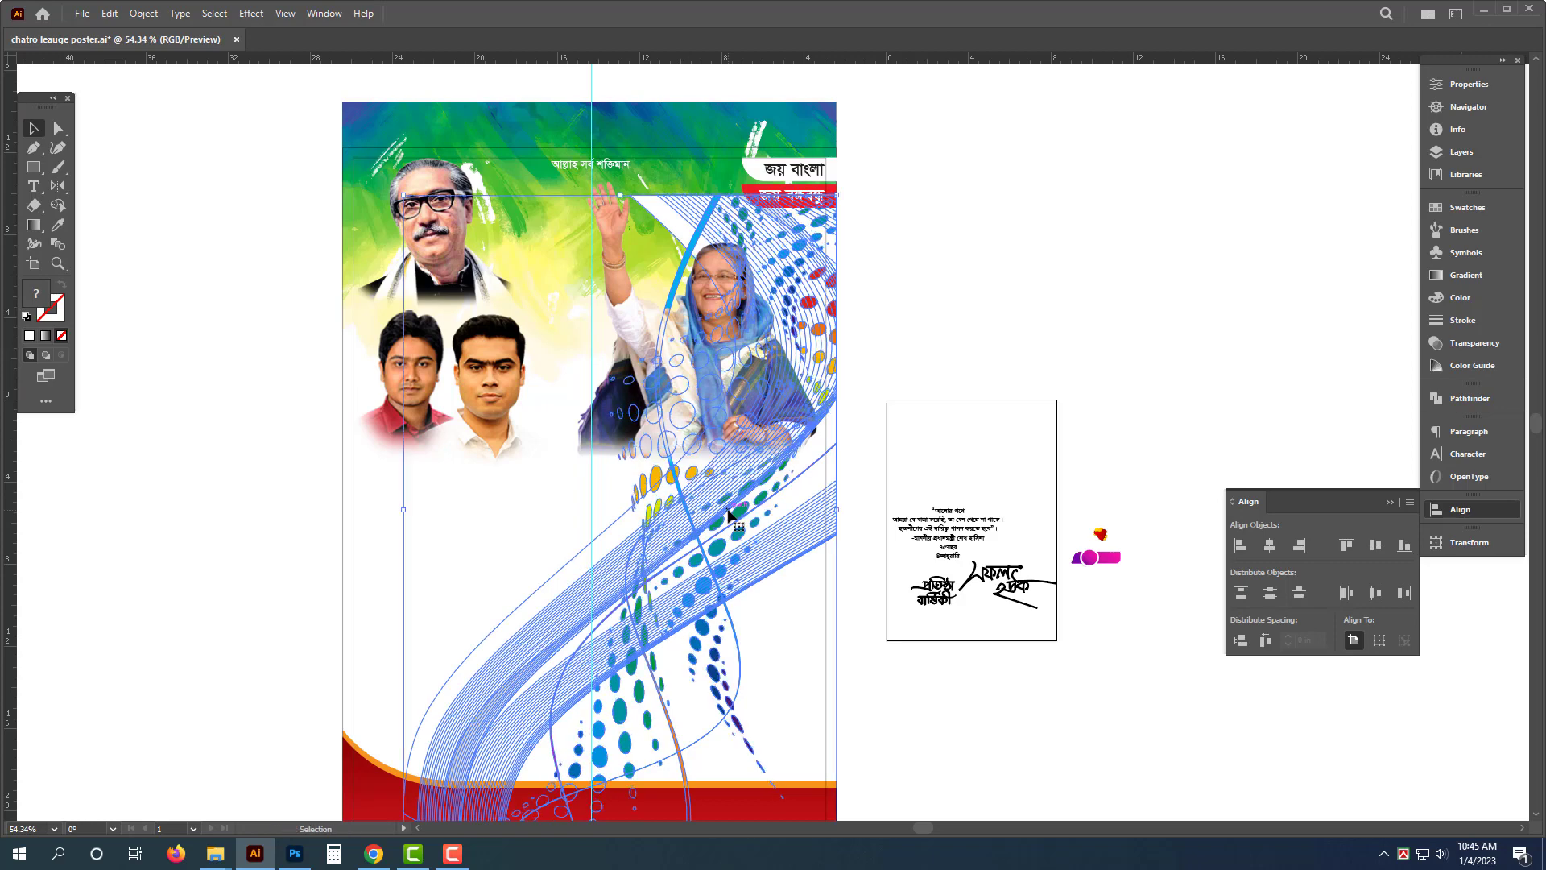
{"action": "key", "text": "ctrl"}
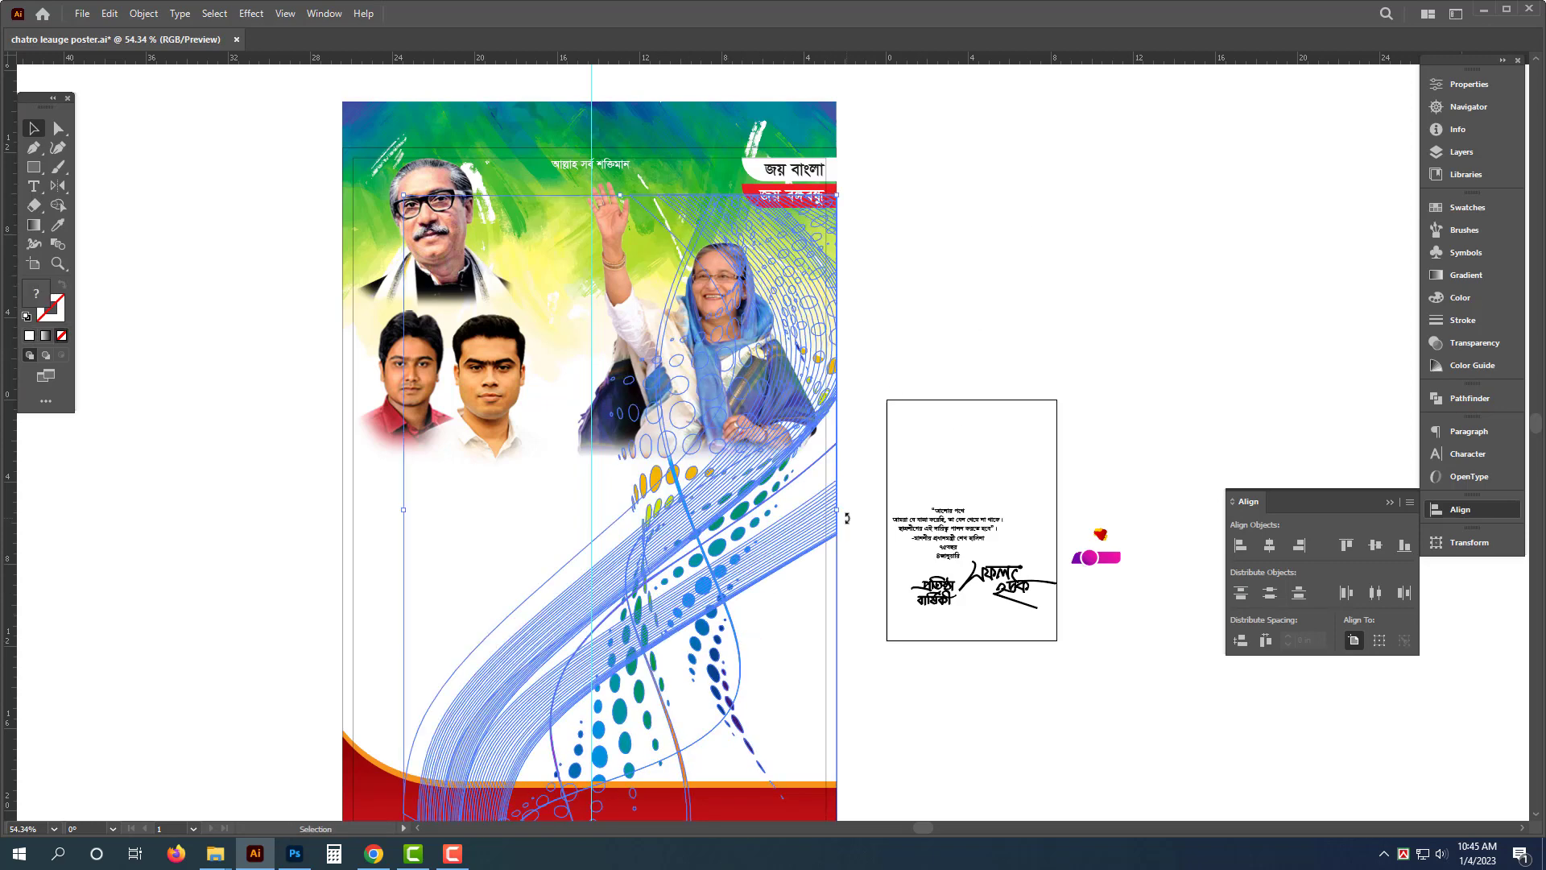
{"action": "left_click_drag", "start_coordinate": [846, 518], "coordinate": [620, 282]}
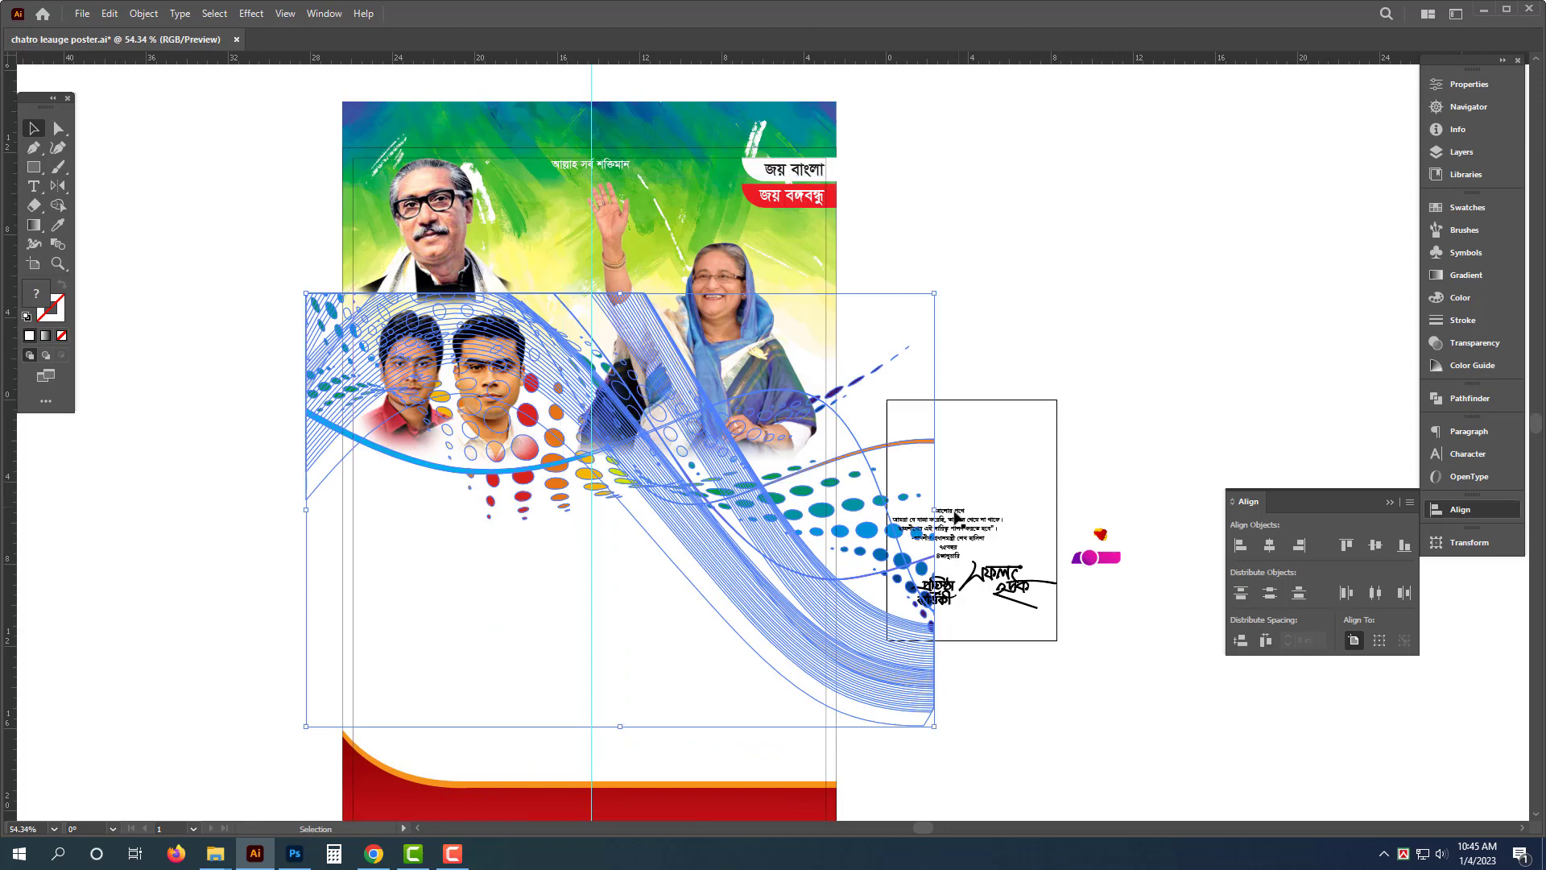
{"action": "left_click_drag", "start_coordinate": [946, 515], "coordinate": [851, 693]}
- Rotate the wave artwork diagonally and reposition it across the middle of the poster
{"action": "left_click_drag", "start_coordinate": [727, 587], "coordinate": [710, 588]}
{"action": "left_click_drag", "start_coordinate": [710, 588], "coordinate": [680, 466]}
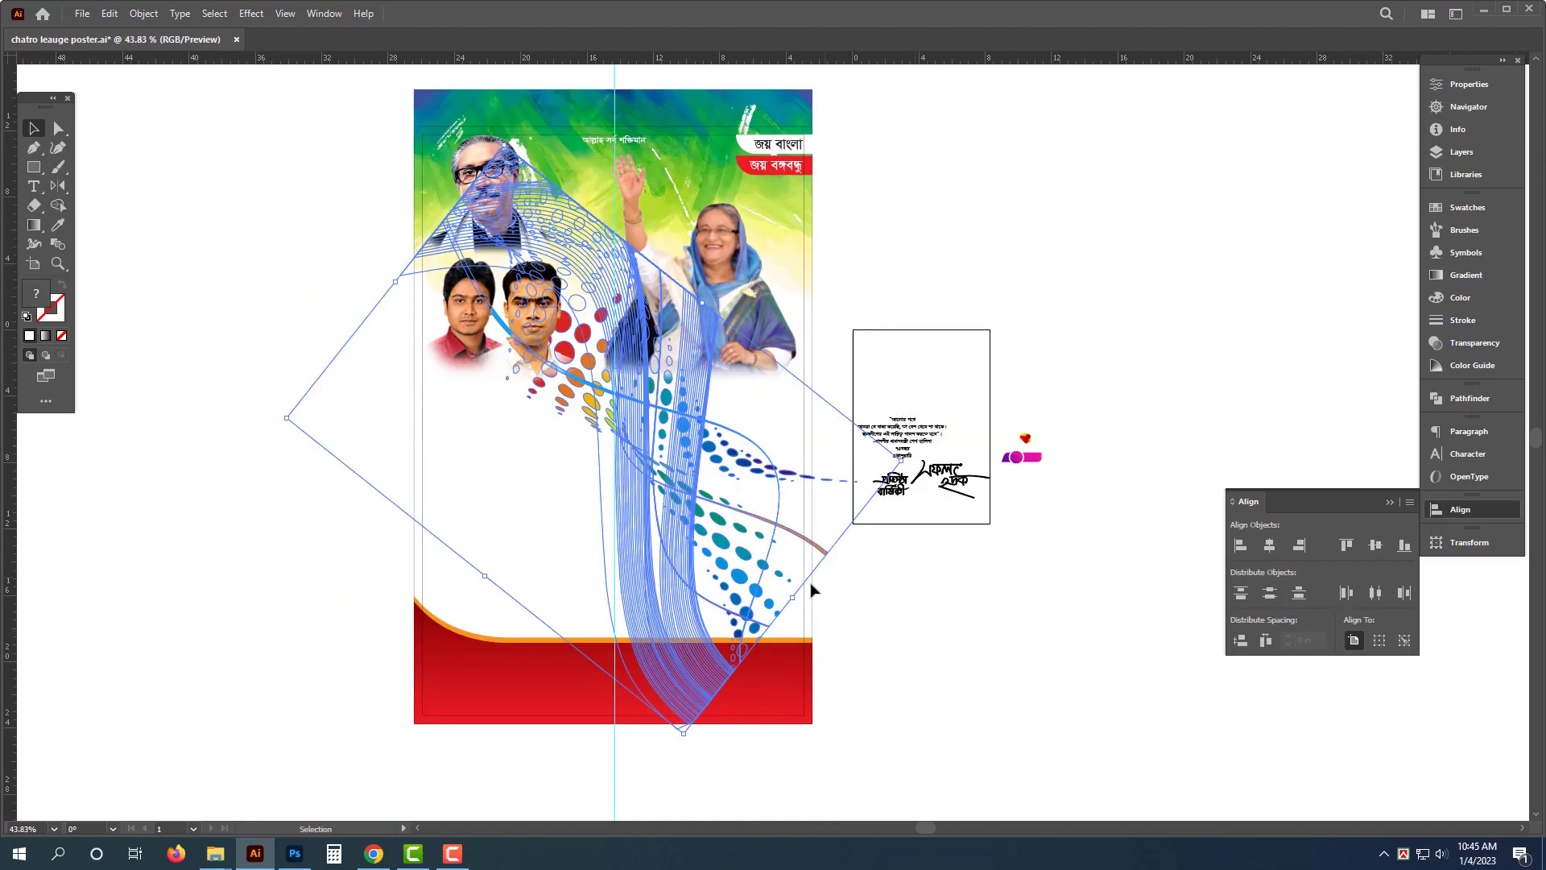
{"action": "left_click_drag", "start_coordinate": [819, 612], "coordinate": [867, 654]}
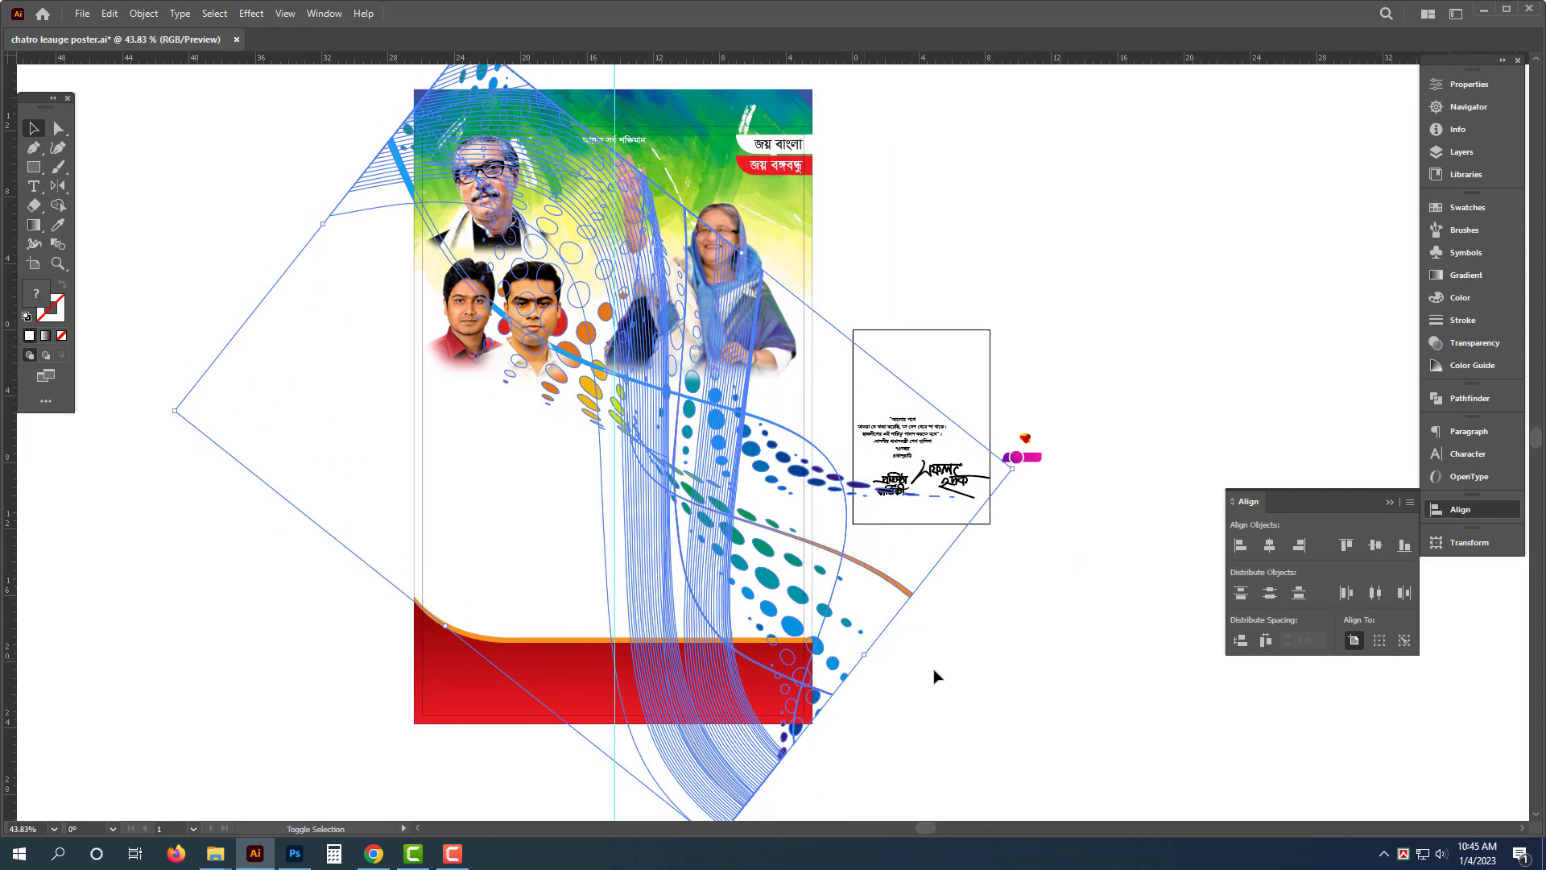
{"action": "left_click", "coordinate": [964, 668]}
{"action": "key", "text": "Tab"}
{"action": "left_click_drag", "start_coordinate": [666, 523], "coordinate": [791, 610]}
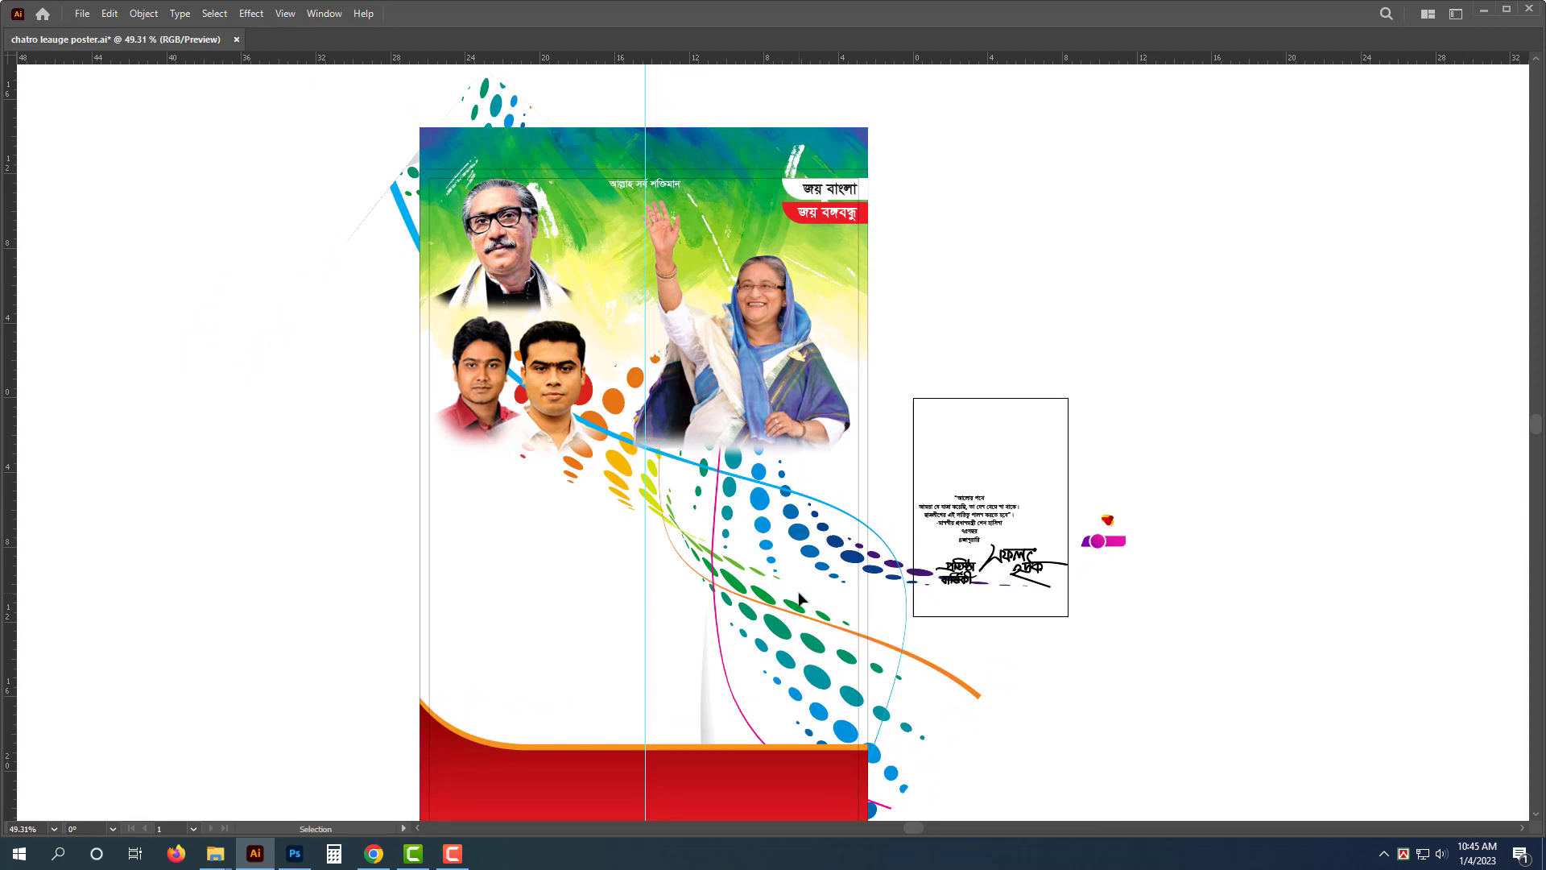
- Reflect the wave artwork horizontally so it sweeps from lower left to upper right
{"action": "left_click", "coordinate": [799, 550]}
{"action": "key", "text": "o"}
{"action": "key", "text": "Tab"}
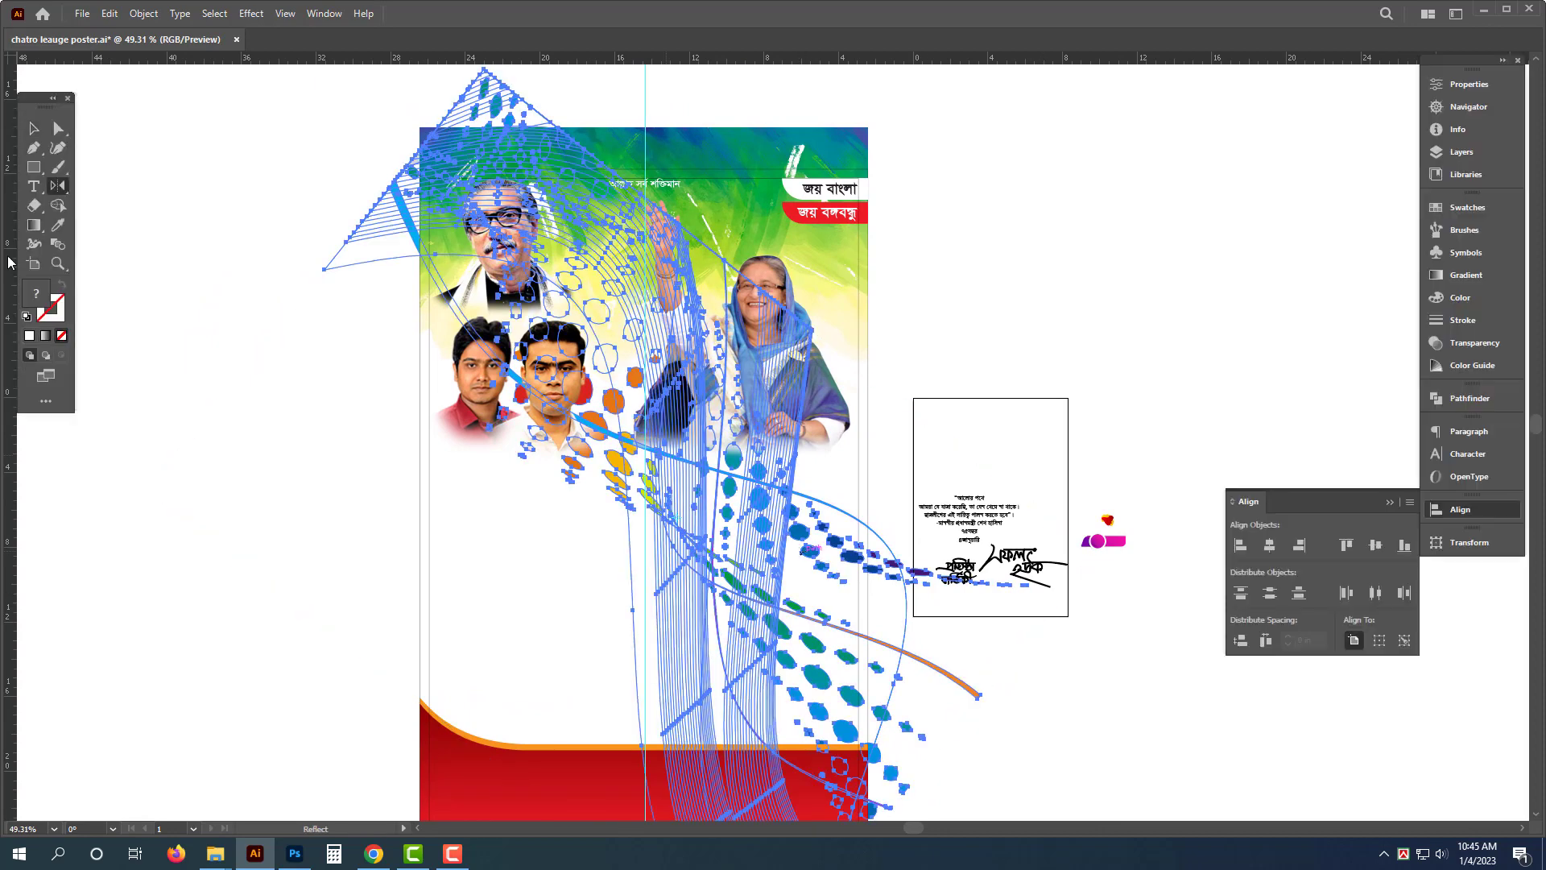
{"action": "left_click_drag", "start_coordinate": [369, 432], "coordinate": [983, 442]}
{"action": "key", "text": "v"}
{"action": "left_click", "coordinate": [985, 442]}
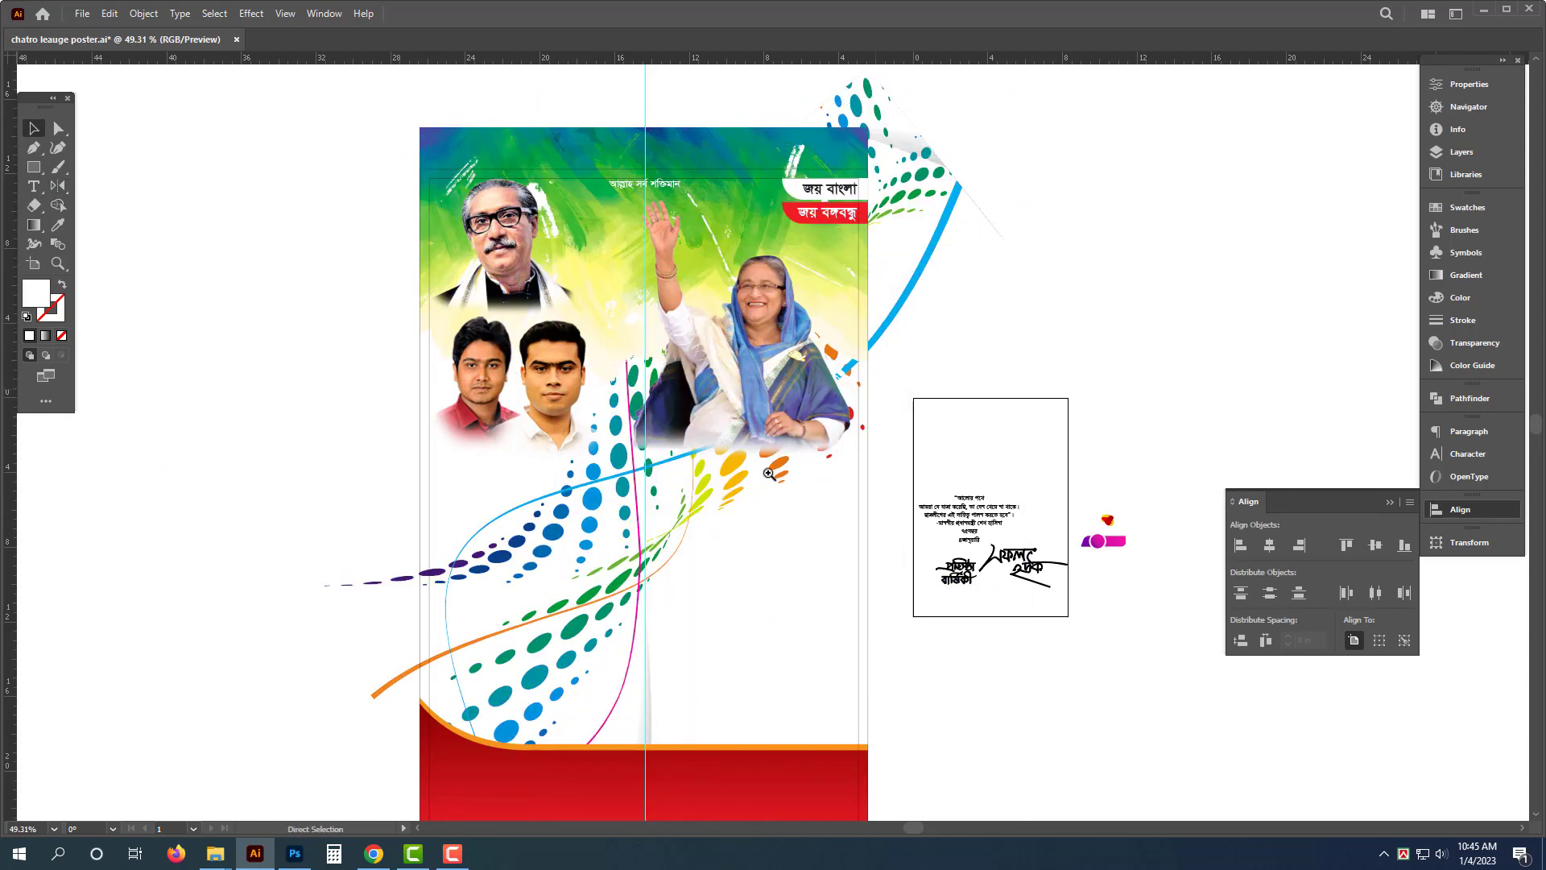
{"action": "scroll", "coordinate": [1007, 419], "scroll_direction": "down", "scroll_amount": 2}
{"action": "left_click_drag", "start_coordinate": [1066, 357], "coordinate": [1057, 310]}
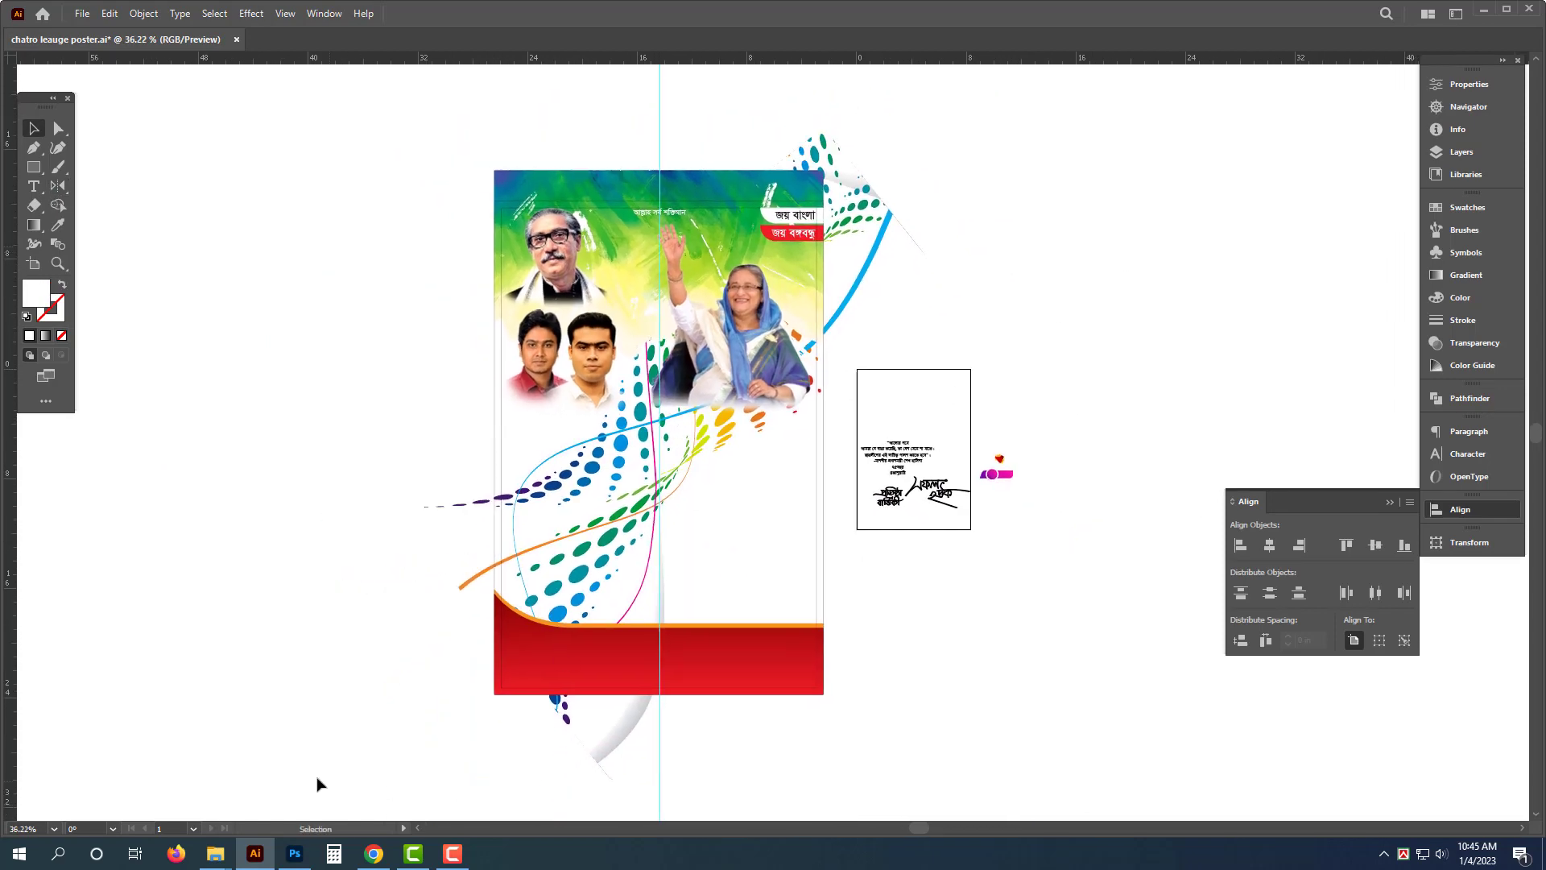
- Open Carton.ai from the Soft (Roman) > Ruman > Youtube > Online Help Ruman folder
{"action": "key", "text": "super+d"}
{"action": "double_click", "coordinate": [30, 34]}
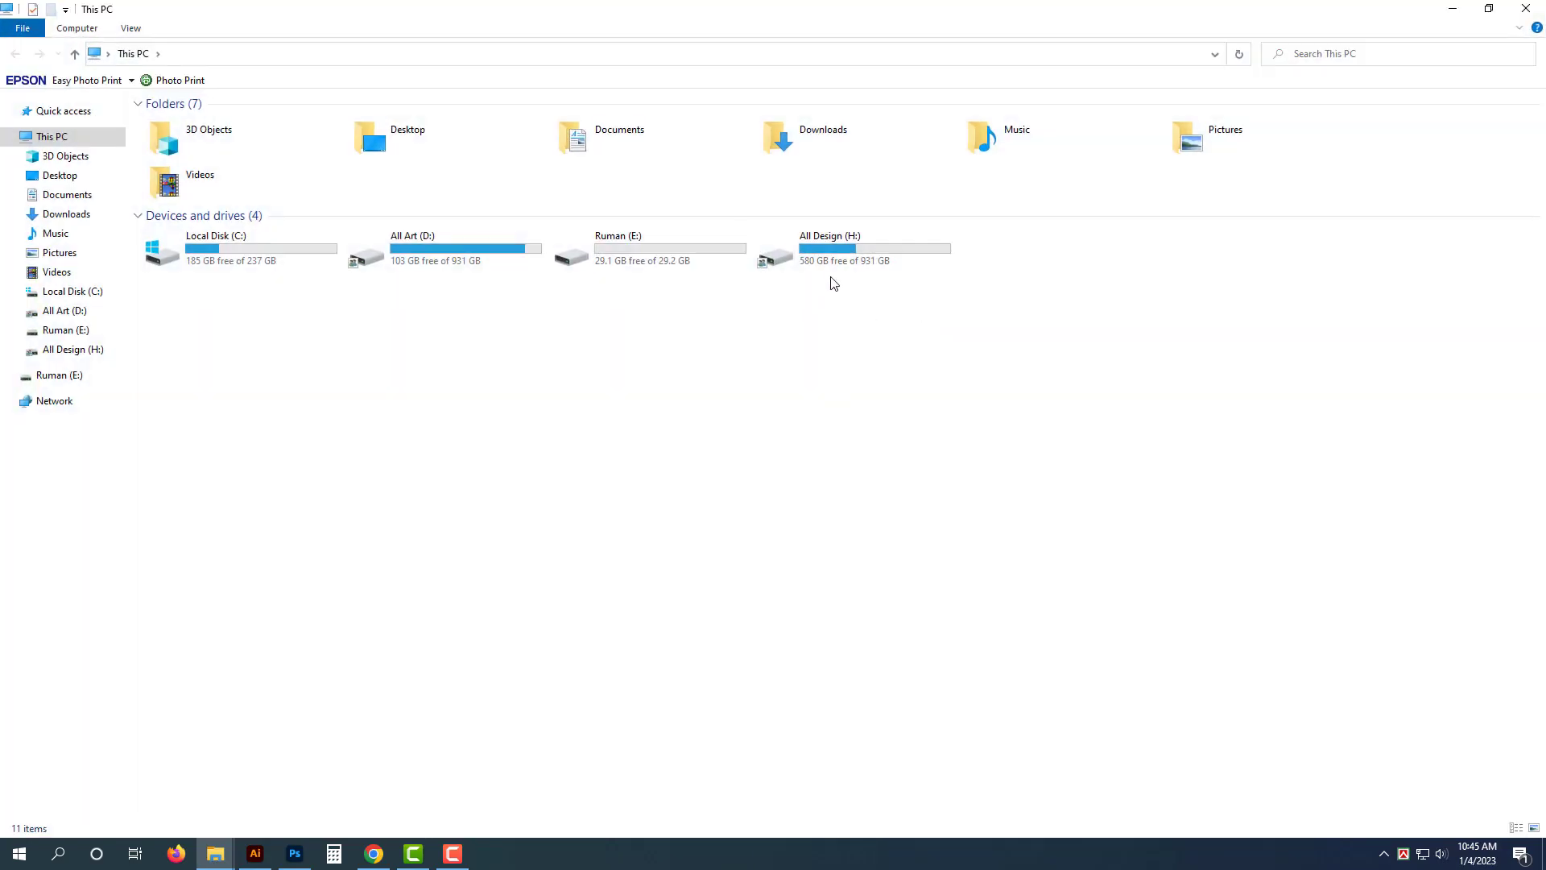
{"action": "double_click", "coordinate": [850, 259]}
{"action": "type", "text": "so"}
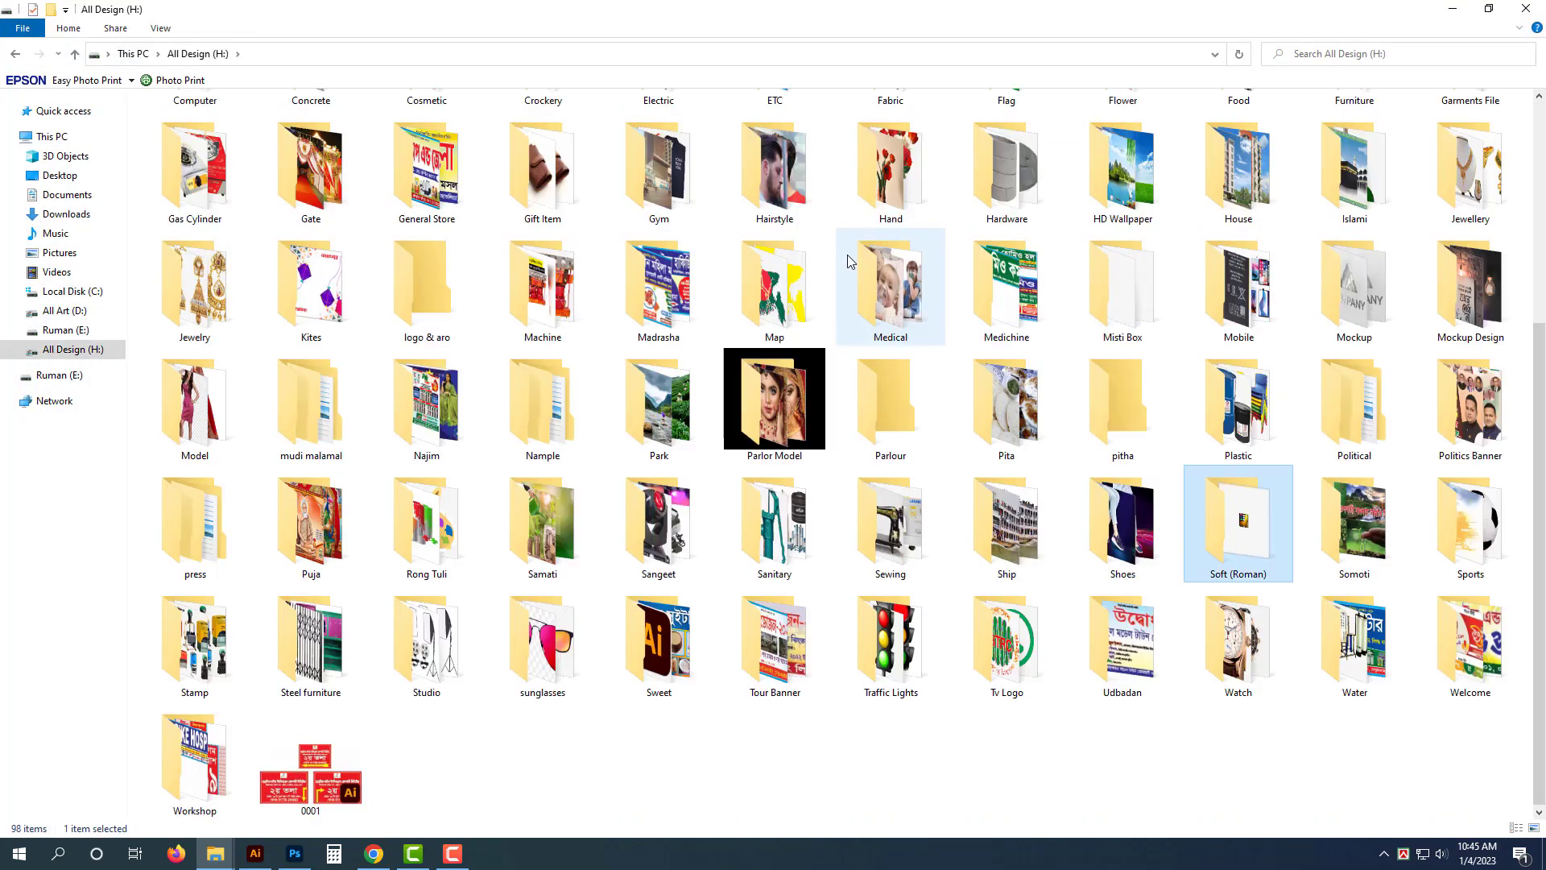
{"action": "key", "text": "Return"}
{"action": "double_click", "coordinate": [177, 359]}
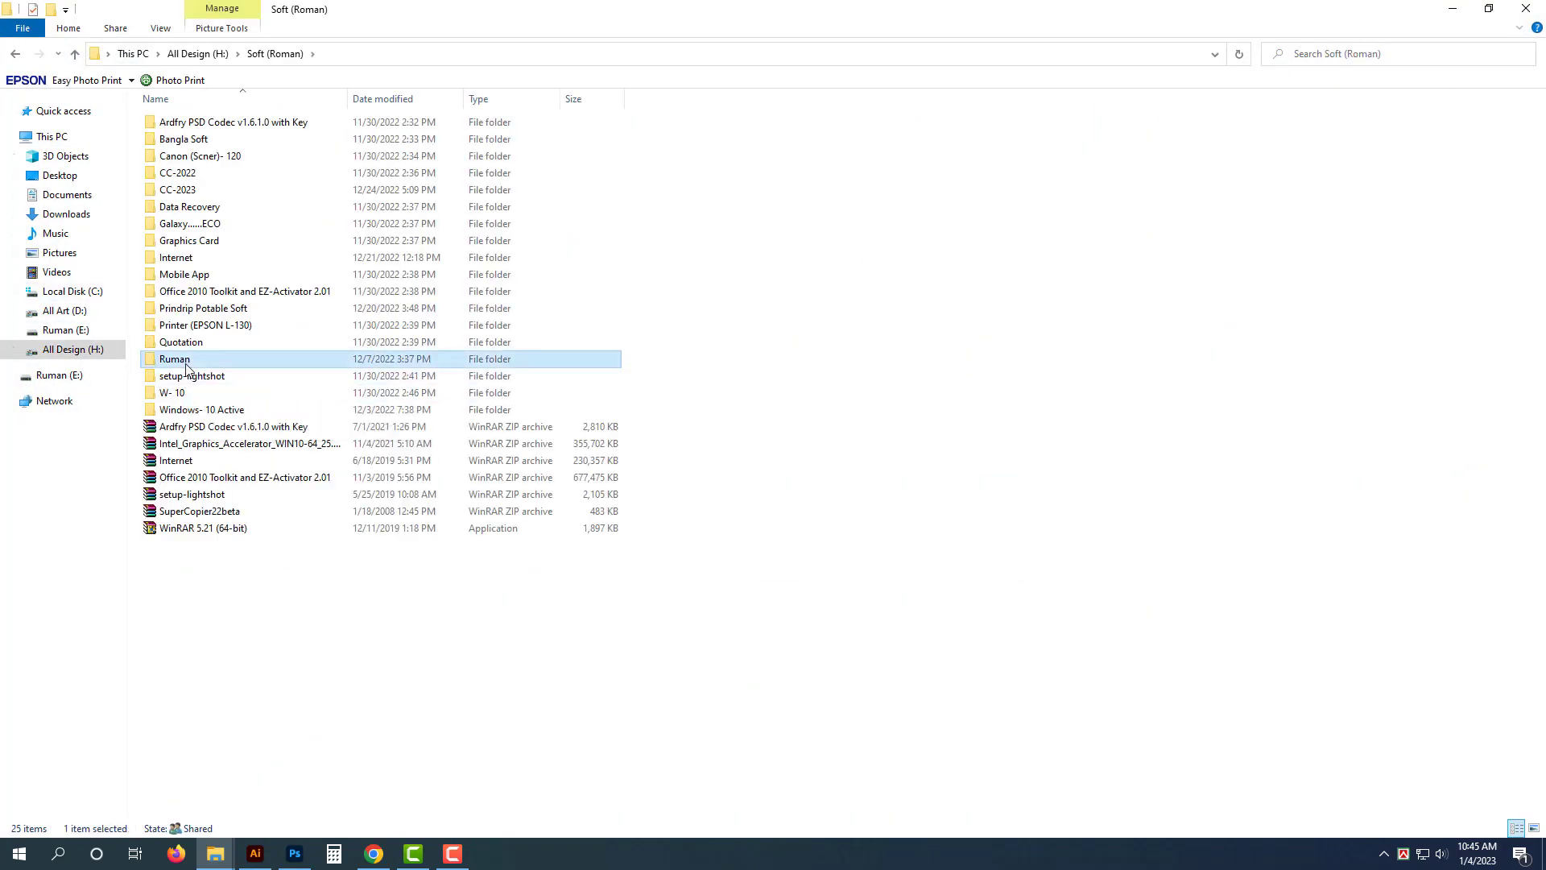
{"action": "double_click", "coordinate": [596, 148]}
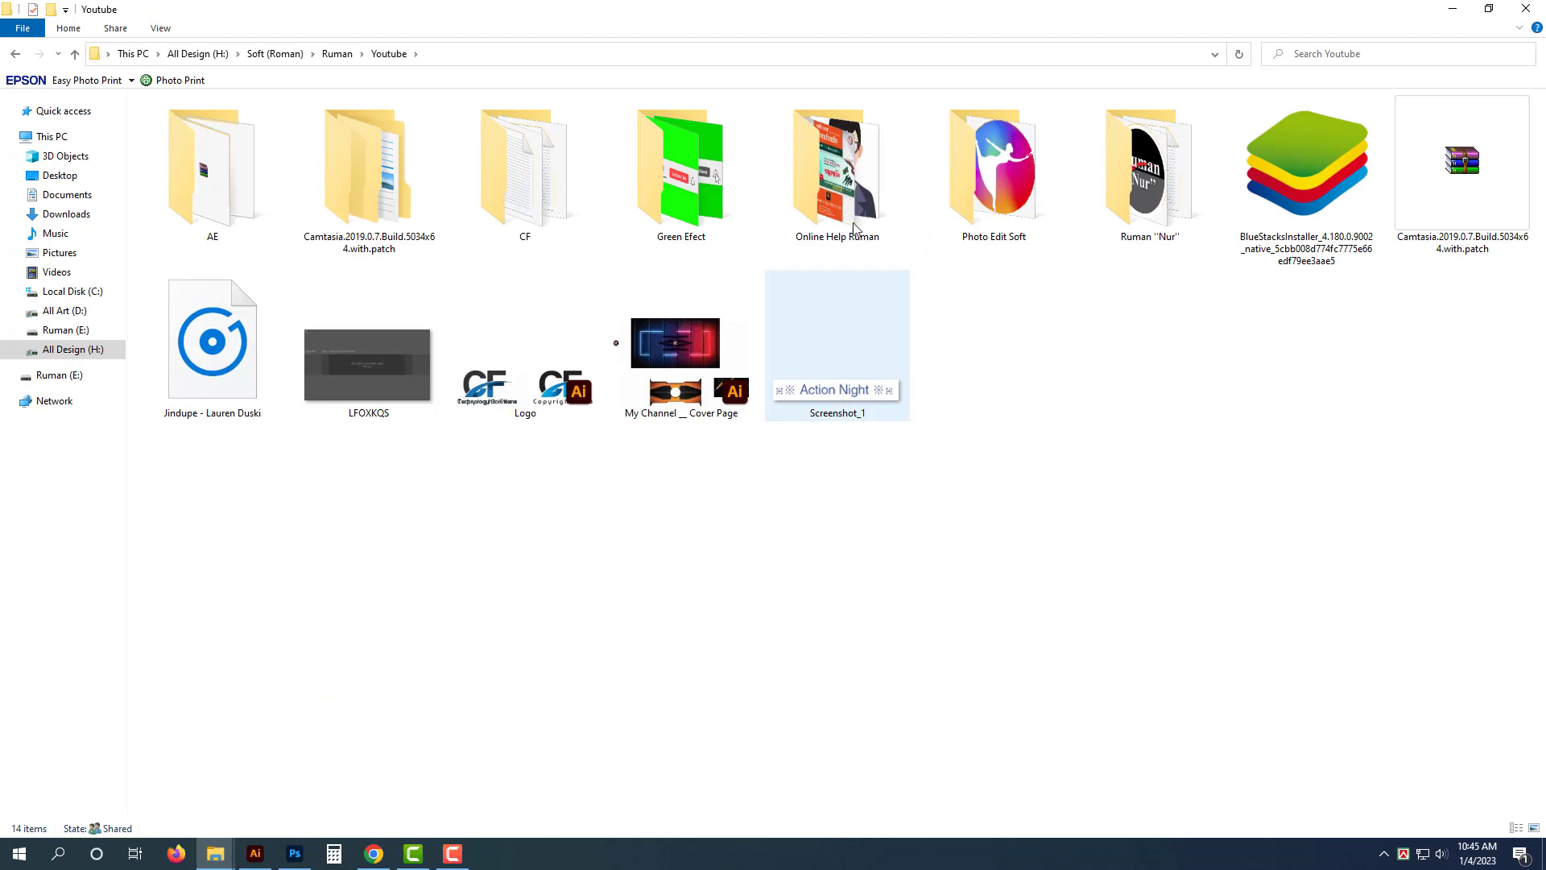
{"action": "double_click", "coordinate": [838, 161]}
{"action": "double_click", "coordinate": [326, 306]}
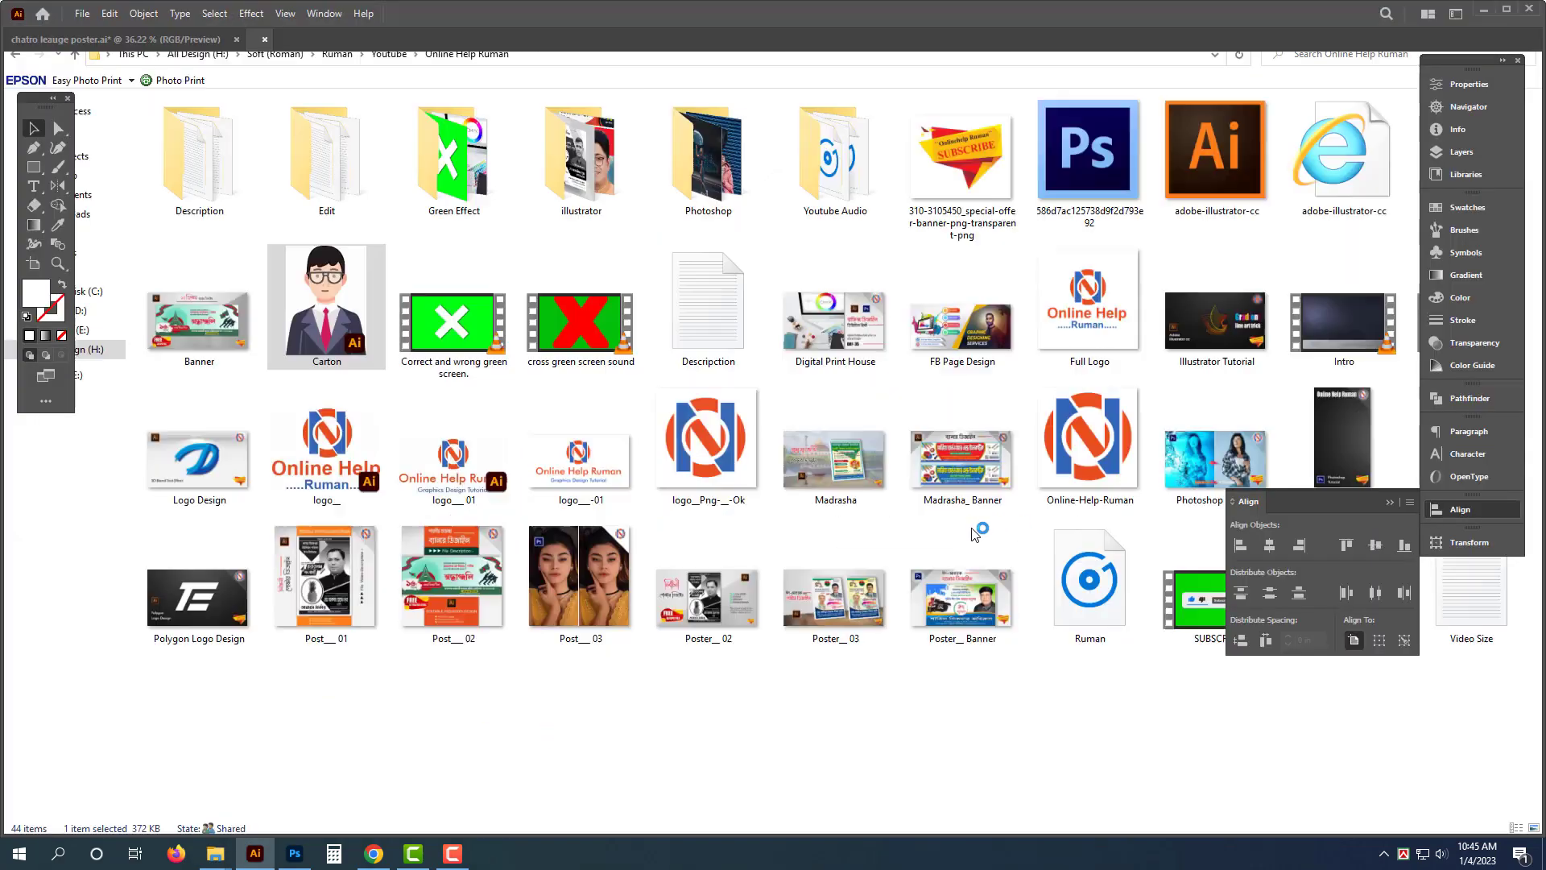
- Close Carton.ai without saving and paste the cartoon man into the poster
{"action": "key", "text": "Delete"}
{"action": "key", "text": "ctrl+w"}
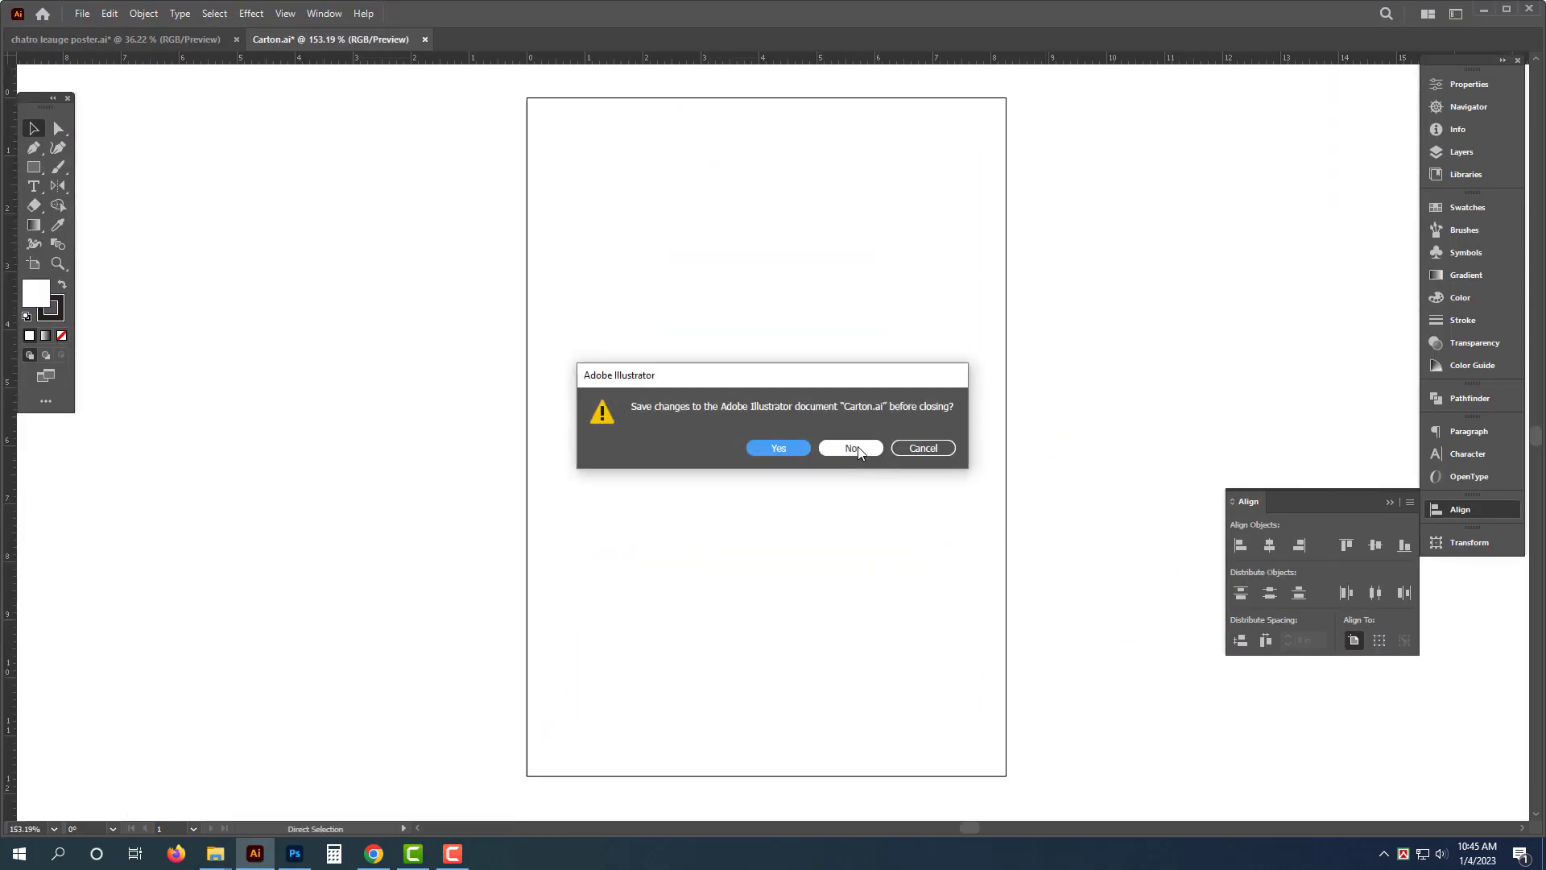
{"action": "left_click", "coordinate": [847, 445]}
{"action": "key", "text": "ctrl+v"}
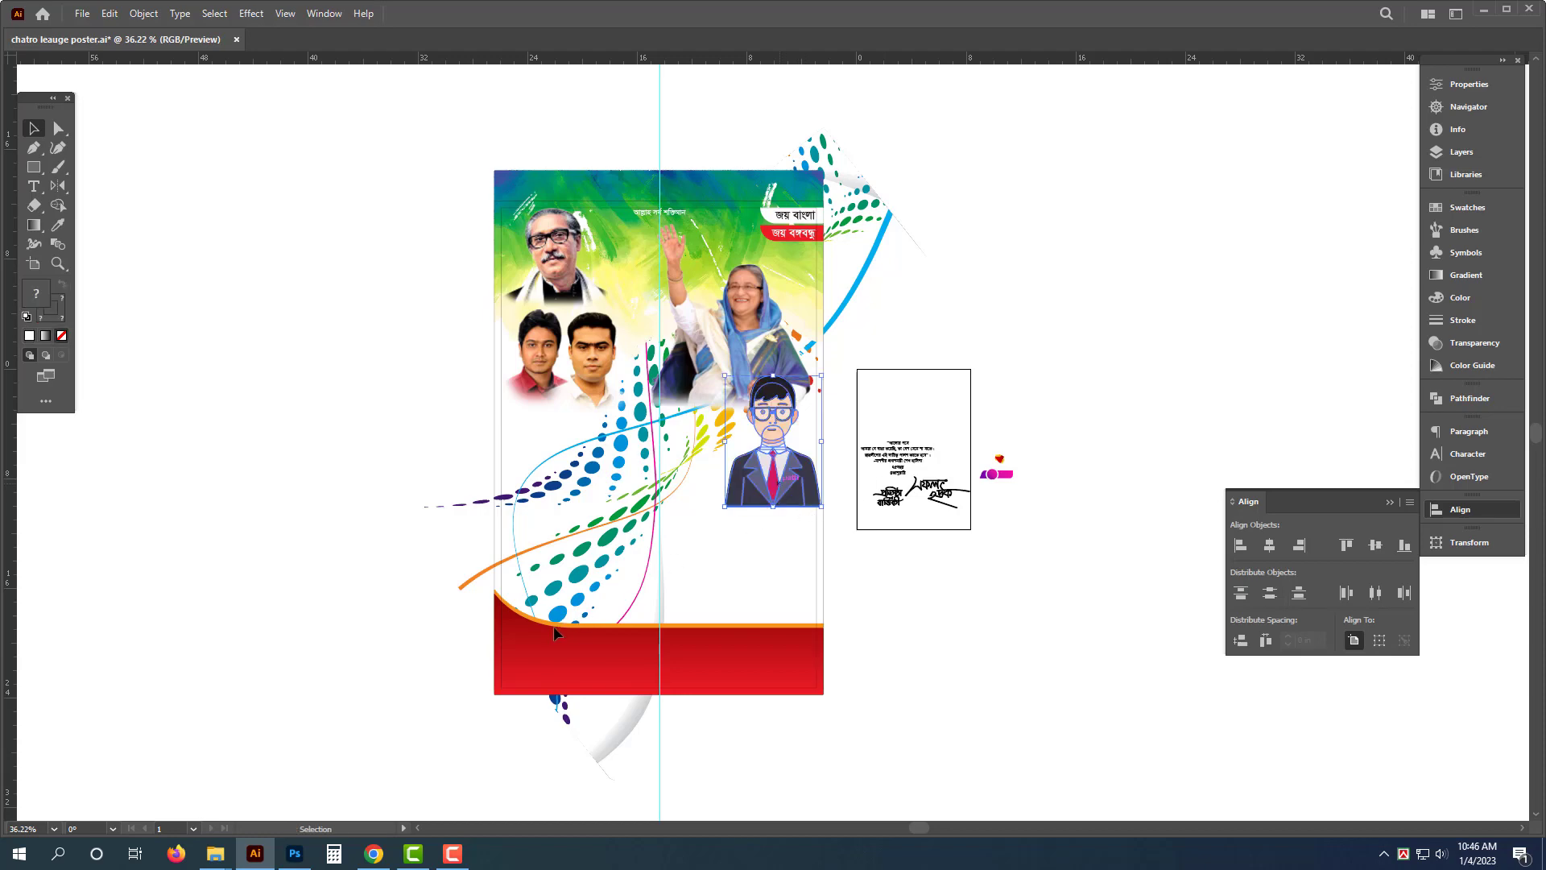
- Move the cartoon man to the poster's lower left and enlarge it
{"action": "left_click_drag", "start_coordinate": [780, 483], "coordinate": [552, 626]}
{"action": "left_click_drag", "start_coordinate": [517, 650], "coordinate": [712, 669]}
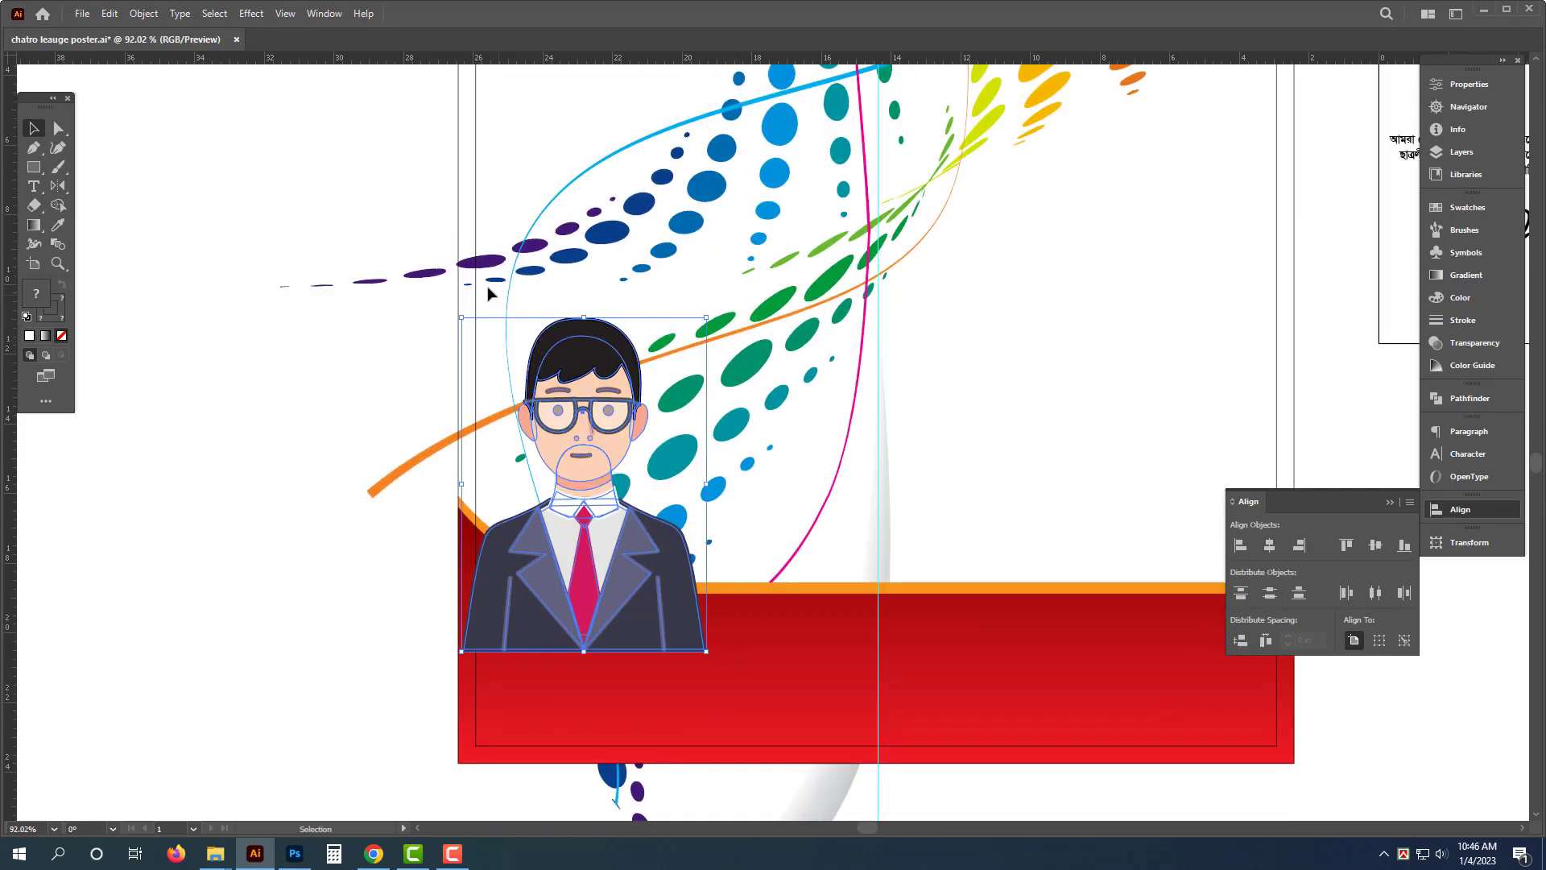
{"action": "left_click_drag", "start_coordinate": [559, 592], "coordinate": [538, 605]}
{"action": "scroll", "coordinate": [629, 531], "scroll_direction": "down", "scroll_amount": 3}
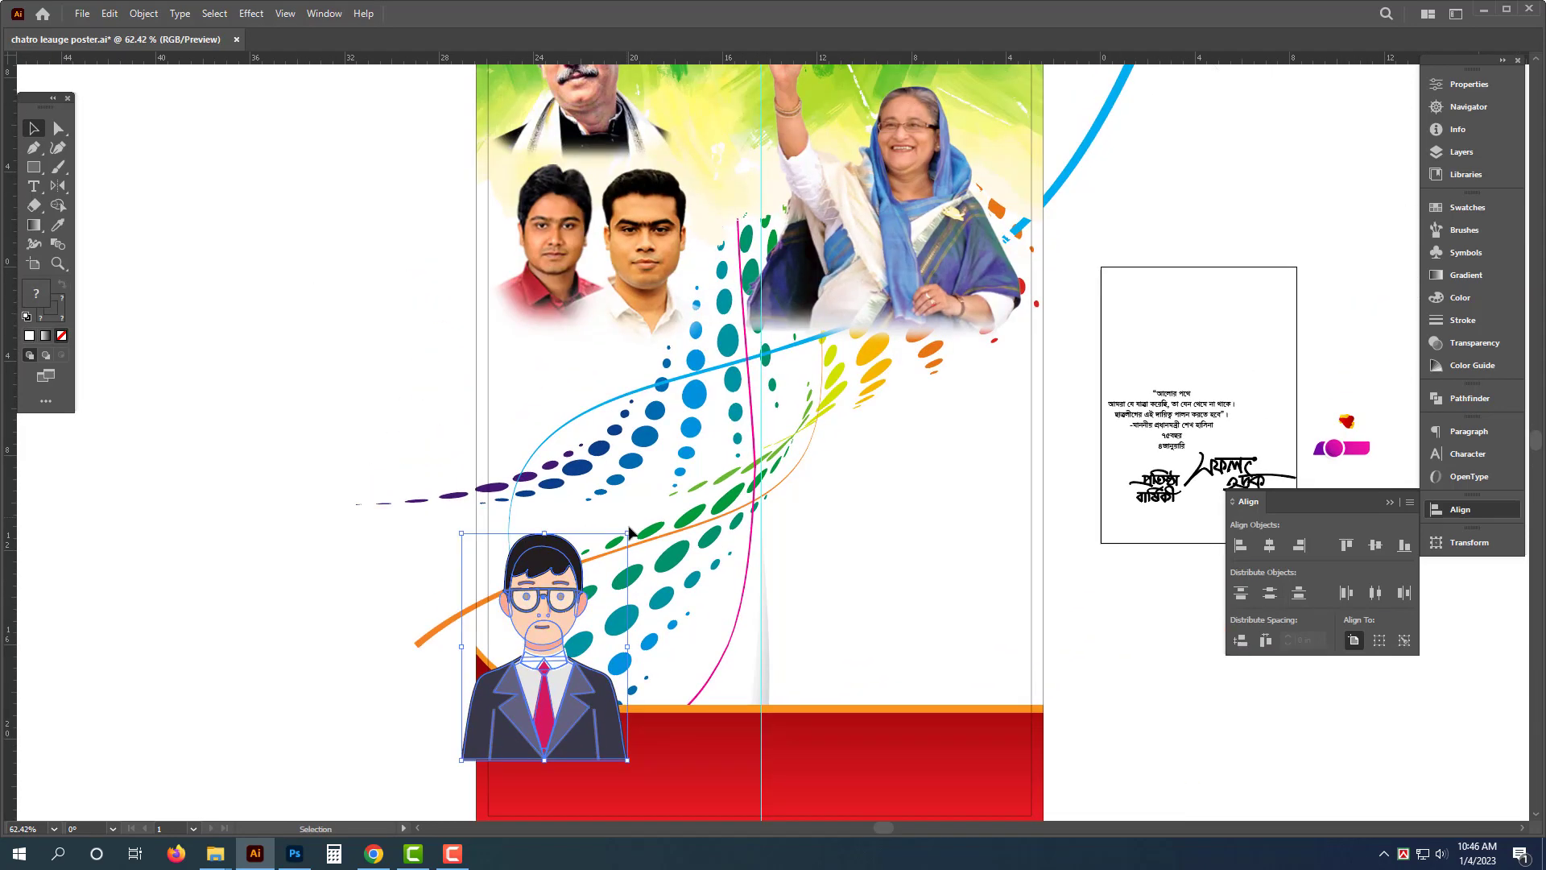
{"action": "left_click_drag", "start_coordinate": [631, 534], "coordinate": [749, 364]}
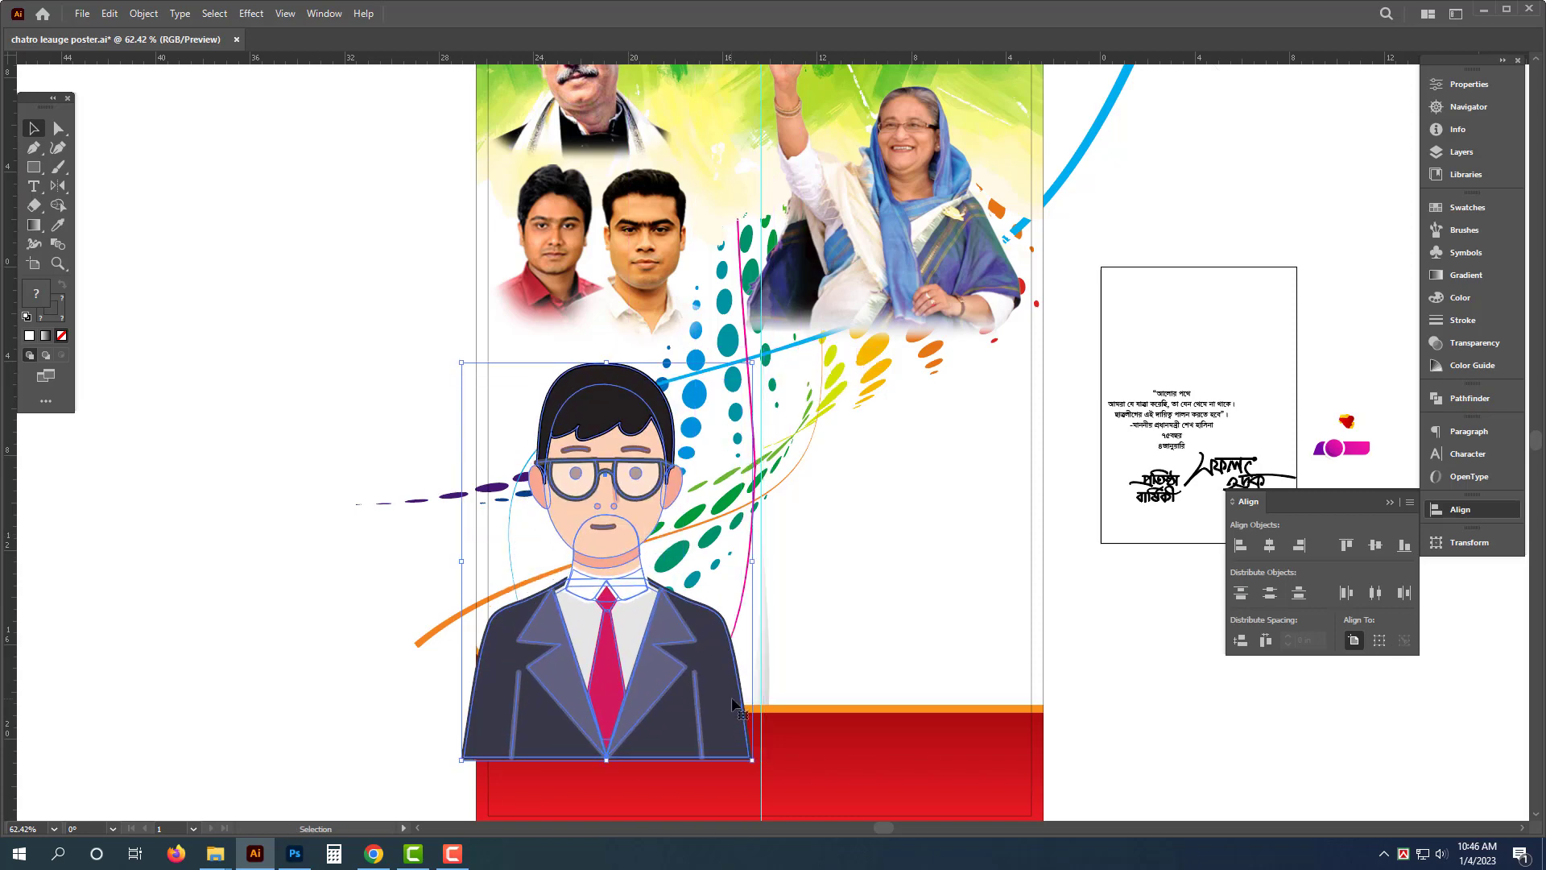
- Send the cartoon man to the back behind the wave and red bottom band
{"action": "key", "text": "ctrl+shift+["}
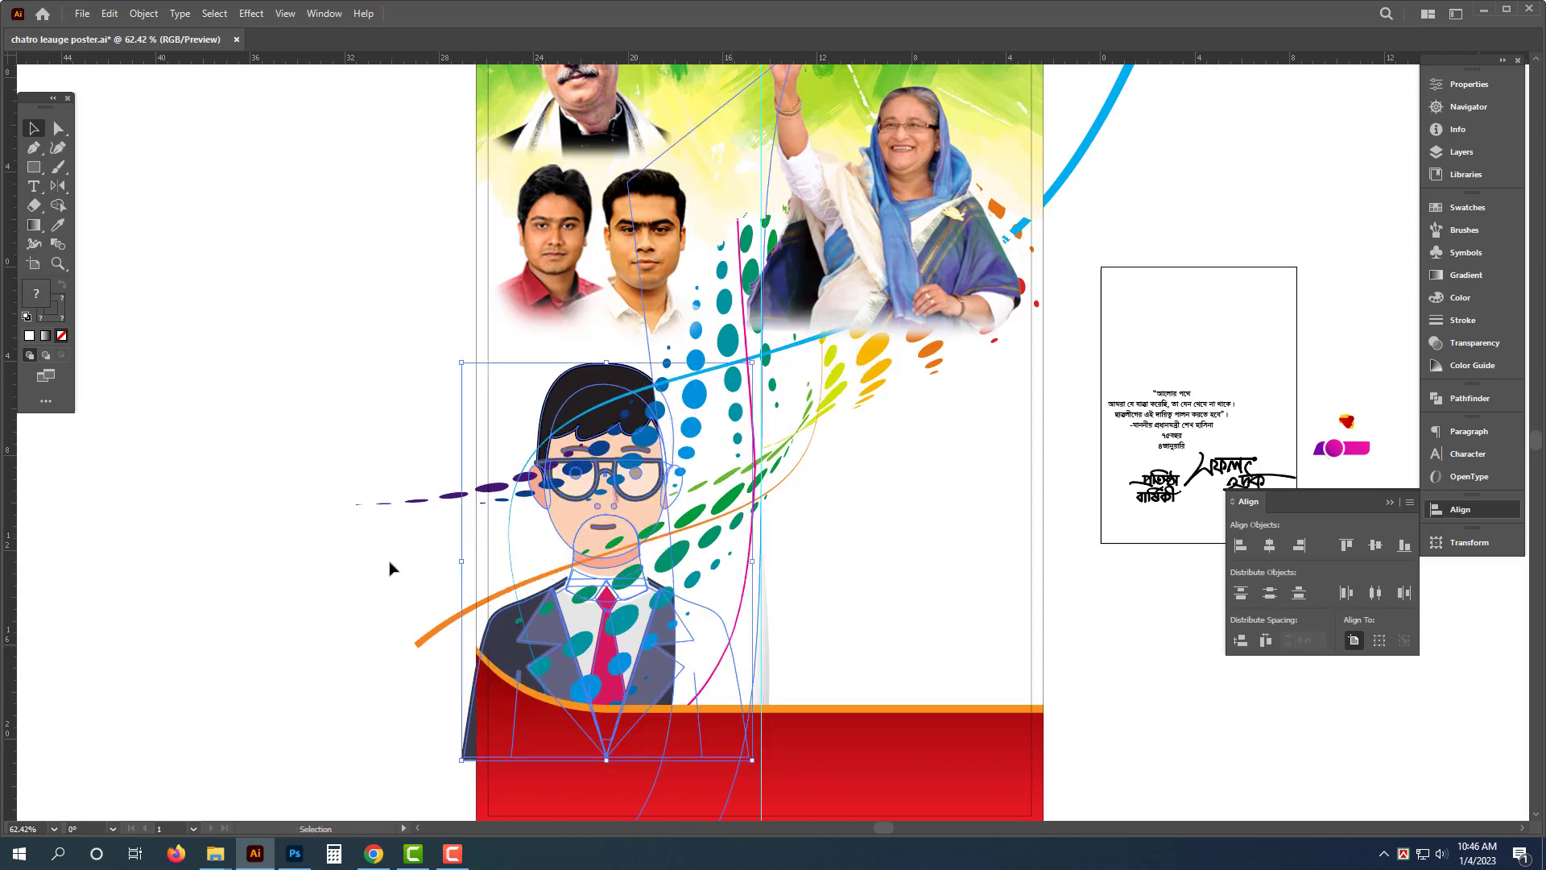
{"action": "left_click", "coordinate": [390, 566]}
{"action": "left_click", "coordinate": [685, 556]}
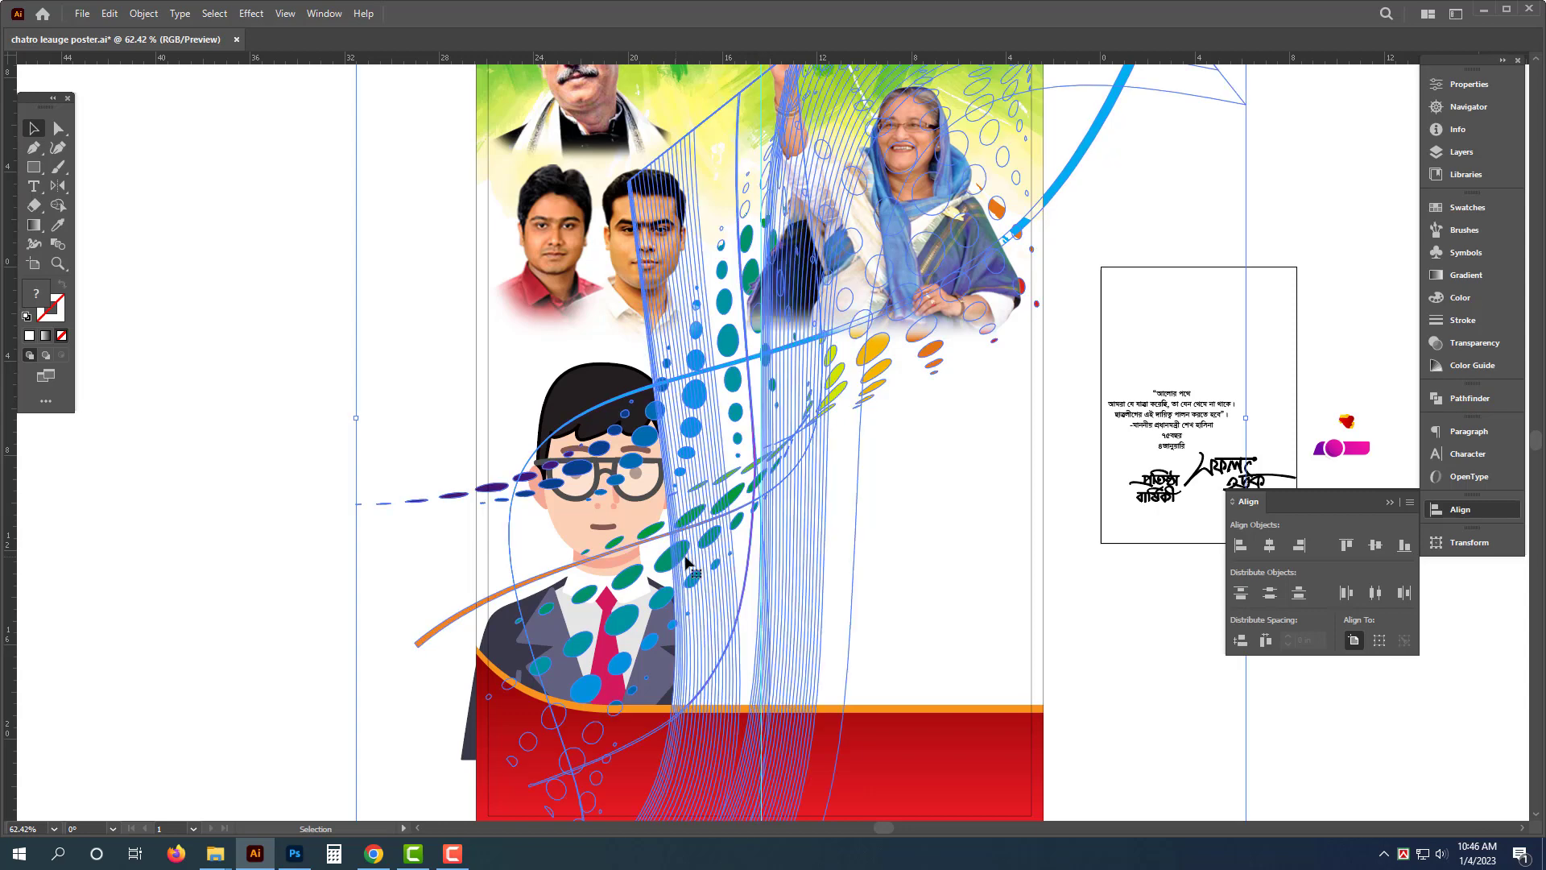
{"action": "left_click", "coordinate": [183, 327]}
{"action": "scroll", "coordinate": [400, 317], "scroll_direction": "down", "scroll_amount": 3}
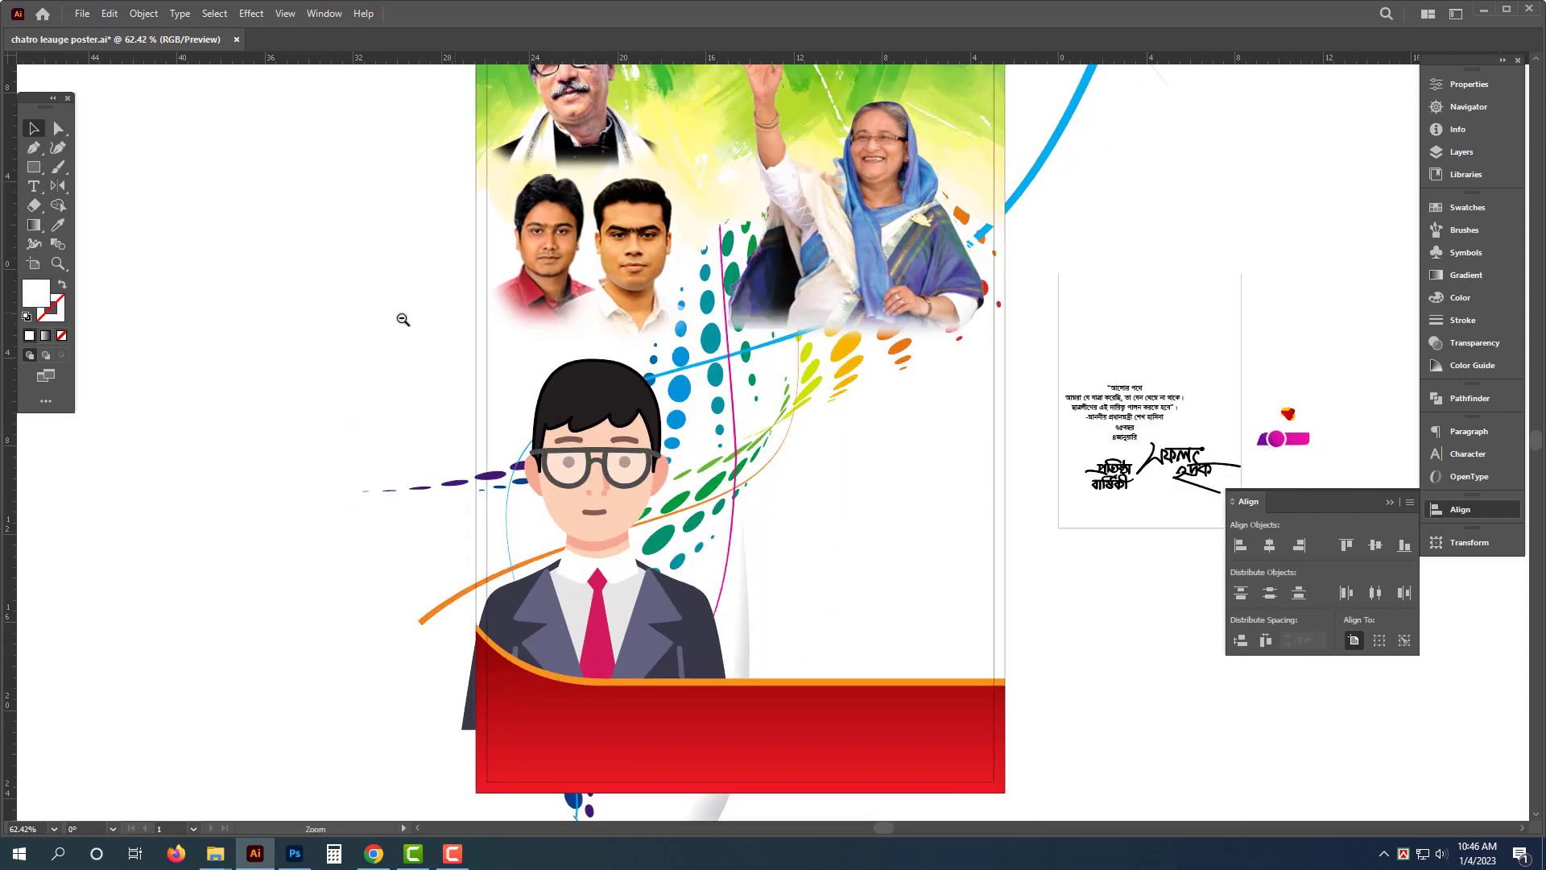
- Move the red-and-yellow blob shape from the side artboard onto the poster over the wave beside the cartoon man
{"action": "left_click_drag", "start_coordinate": [759, 472], "coordinate": [779, 640]}
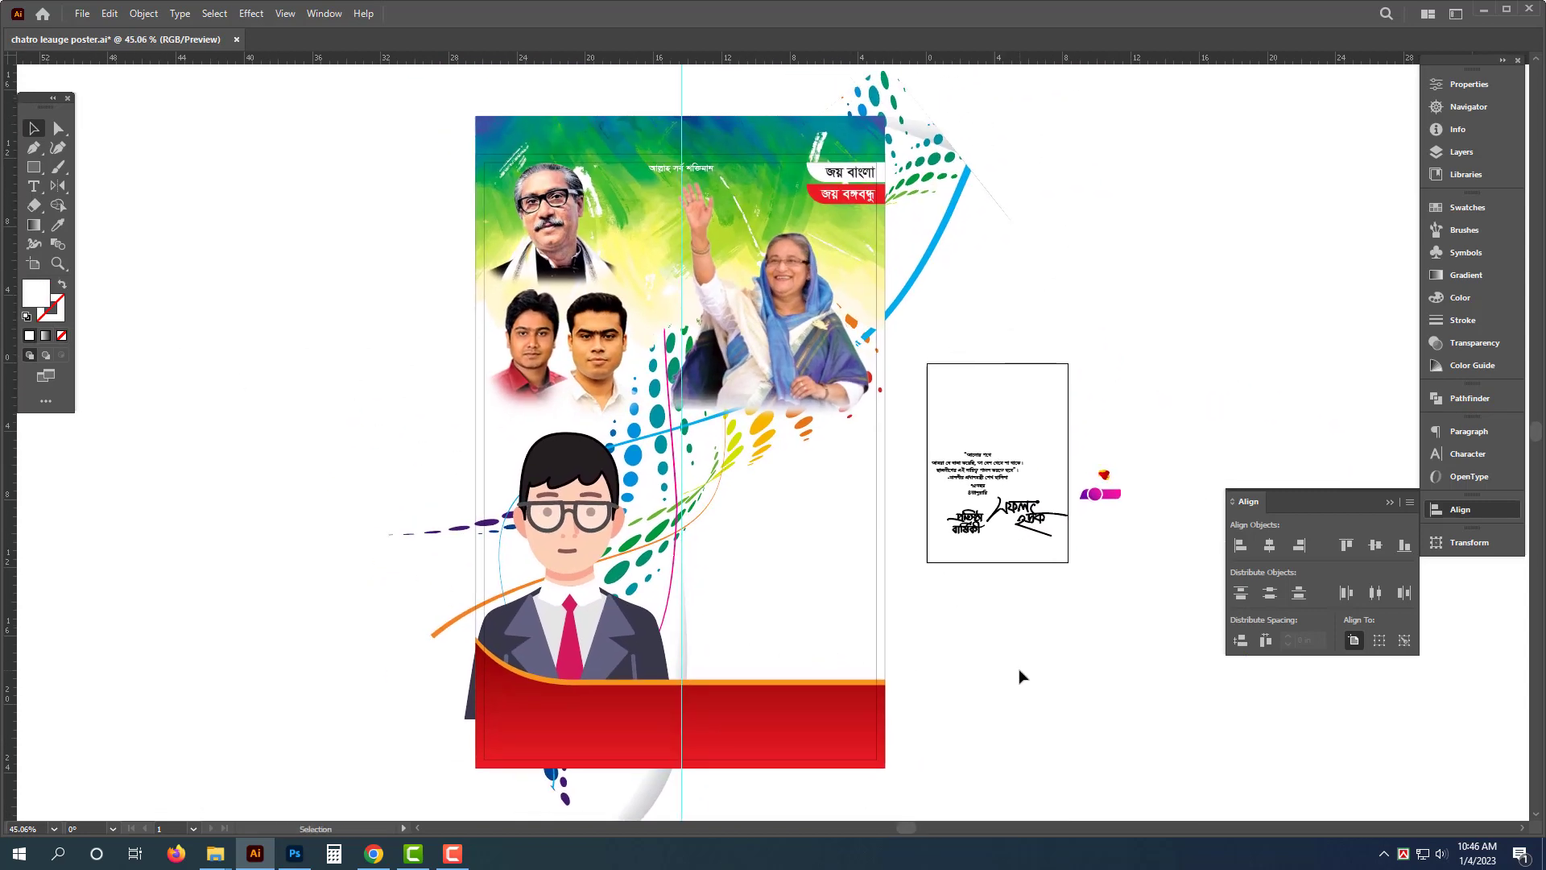
{"action": "scroll", "coordinate": [1019, 674], "scroll_direction": "up", "scroll_amount": 3}
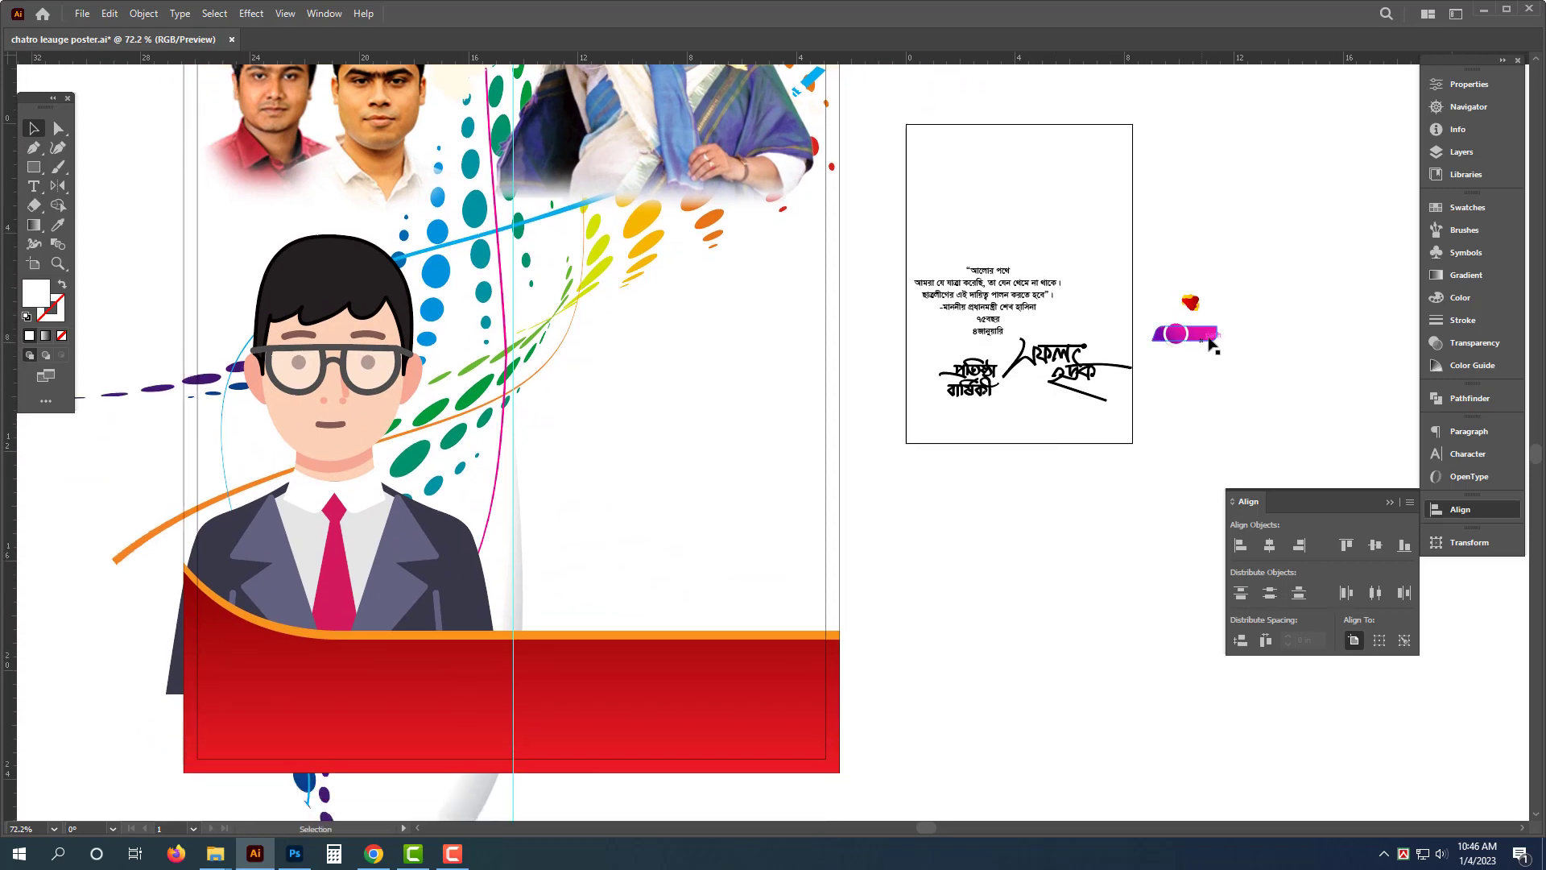
{"action": "mouse_move", "coordinate": [1260, 267]}
{"action": "left_mouse_down"}
{"action": "mouse_move", "coordinate": [1279, 313]}
{"action": "mouse_move", "coordinate": [1275, 272]}
{"action": "left_mouse_up"}
{"action": "left_click", "coordinate": [1217, 350]}
{"action": "left_click_drag", "start_coordinate": [1240, 370], "coordinate": [567, 352]}
- Cut the "৭৫বছর" and "৪জানুয়ারি" lines from the quote text and paste them as a separate text object on the poster
{"action": "scroll", "coordinate": [1054, 402], "scroll_direction": "up", "scroll_amount": 3}
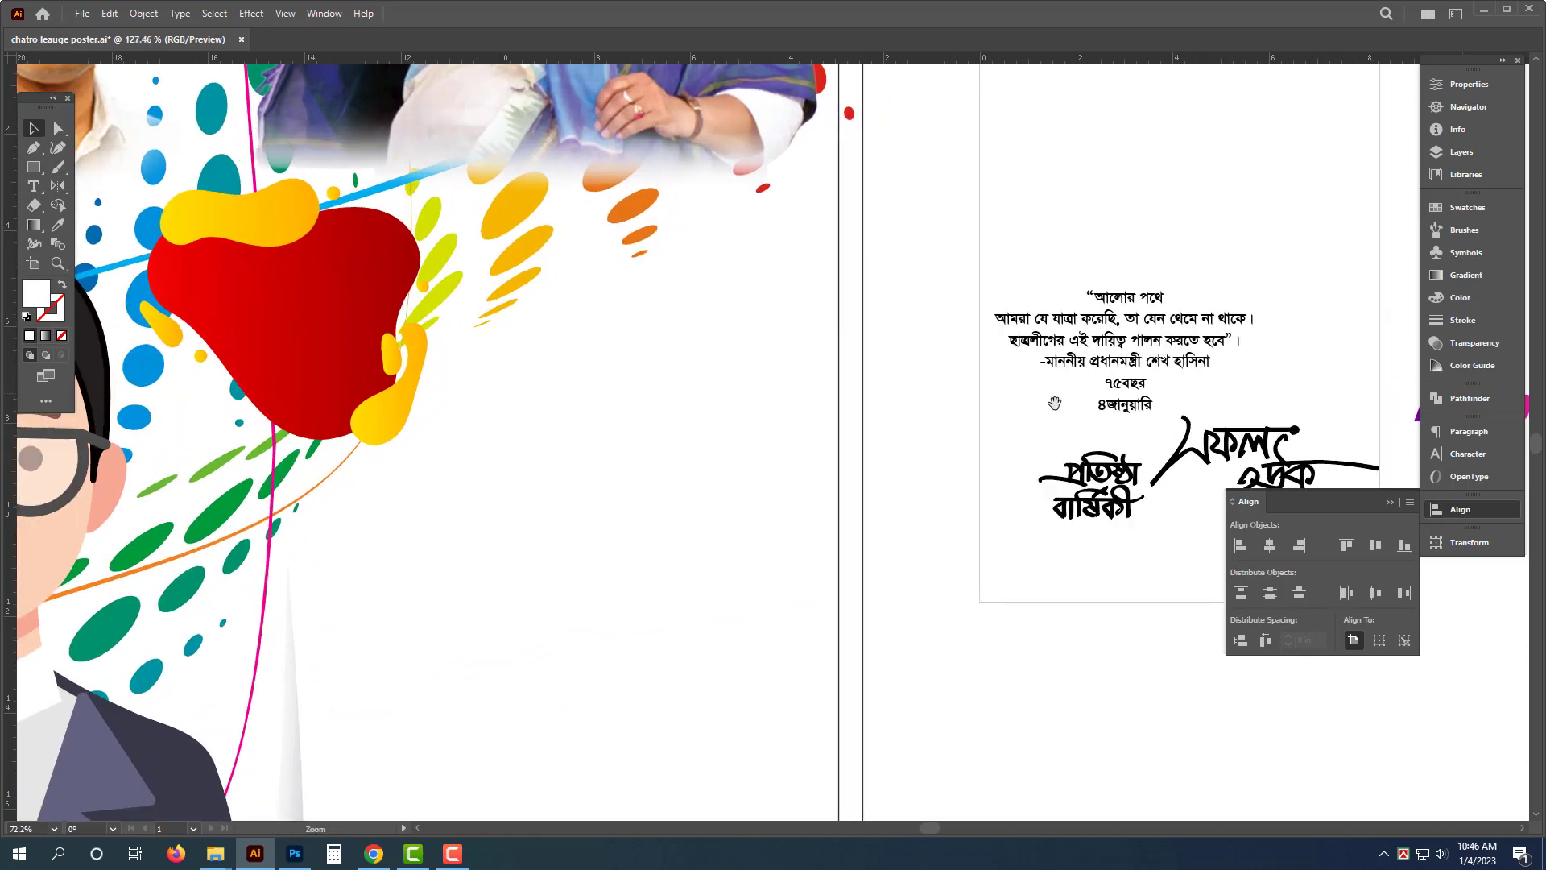
{"action": "left_click_drag", "start_coordinate": [1055, 403], "coordinate": [1118, 406]}
{"action": "left_click", "coordinate": [1207, 387]}
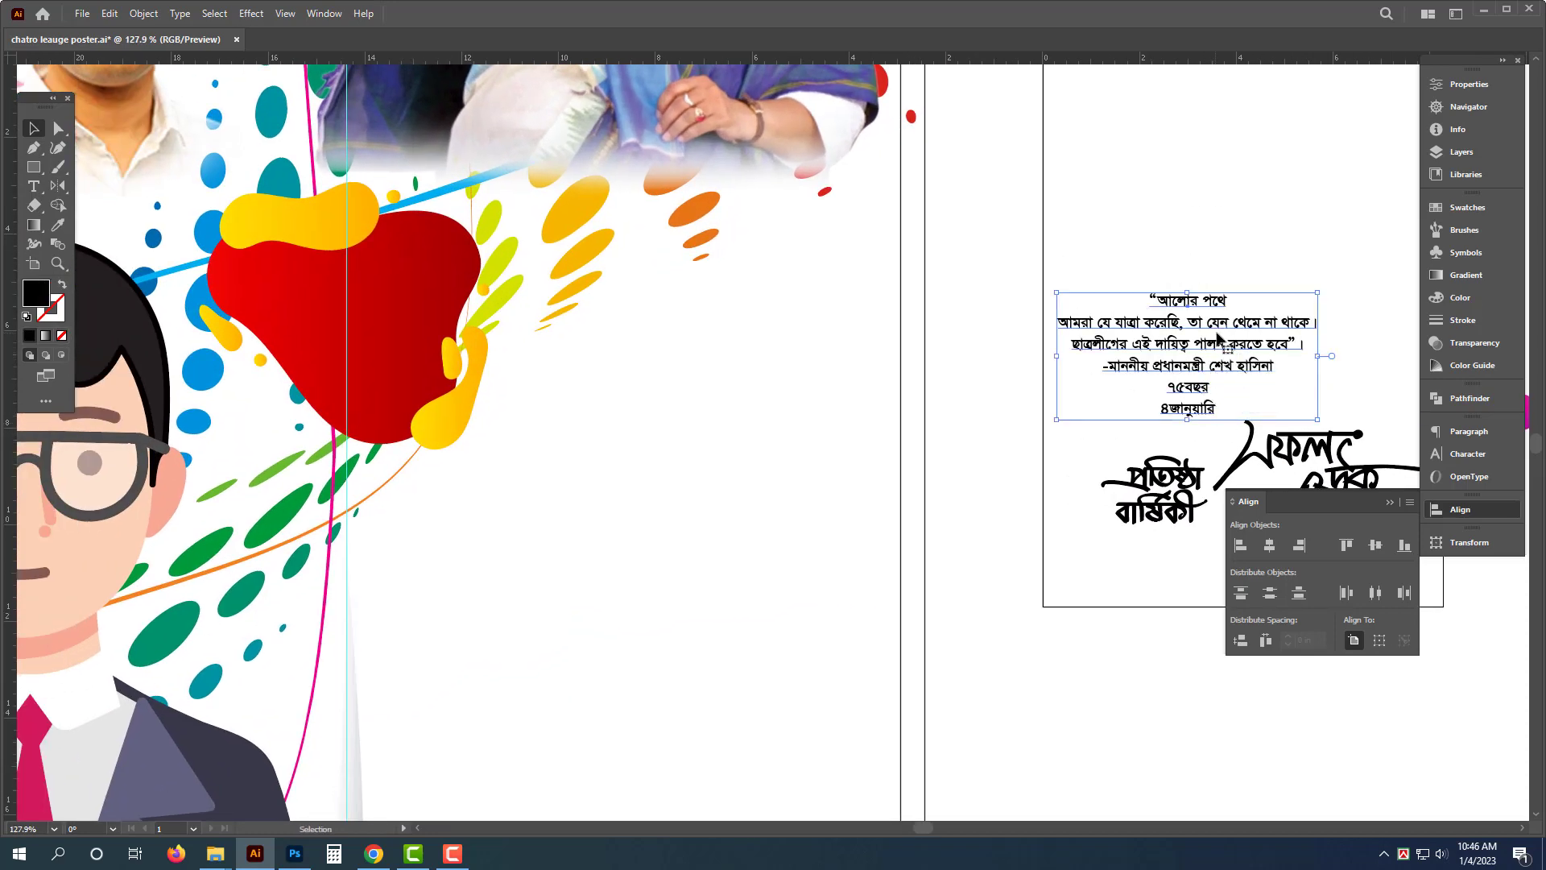
{"action": "double_click", "coordinate": [1202, 389]}
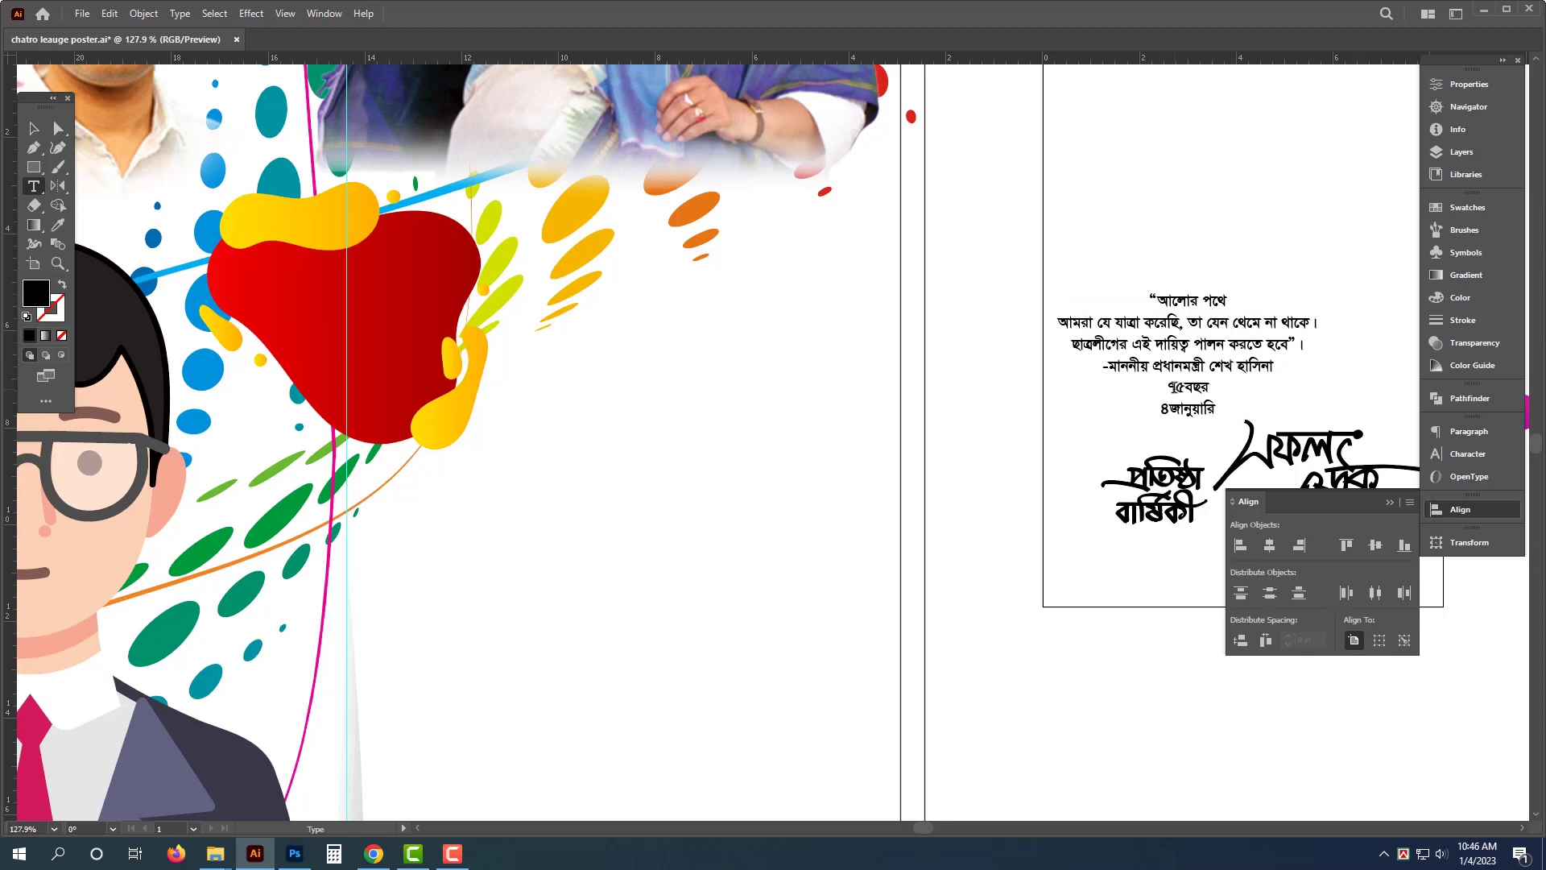
{"action": "left_click_drag", "start_coordinate": [1174, 387], "coordinate": [1247, 430]}
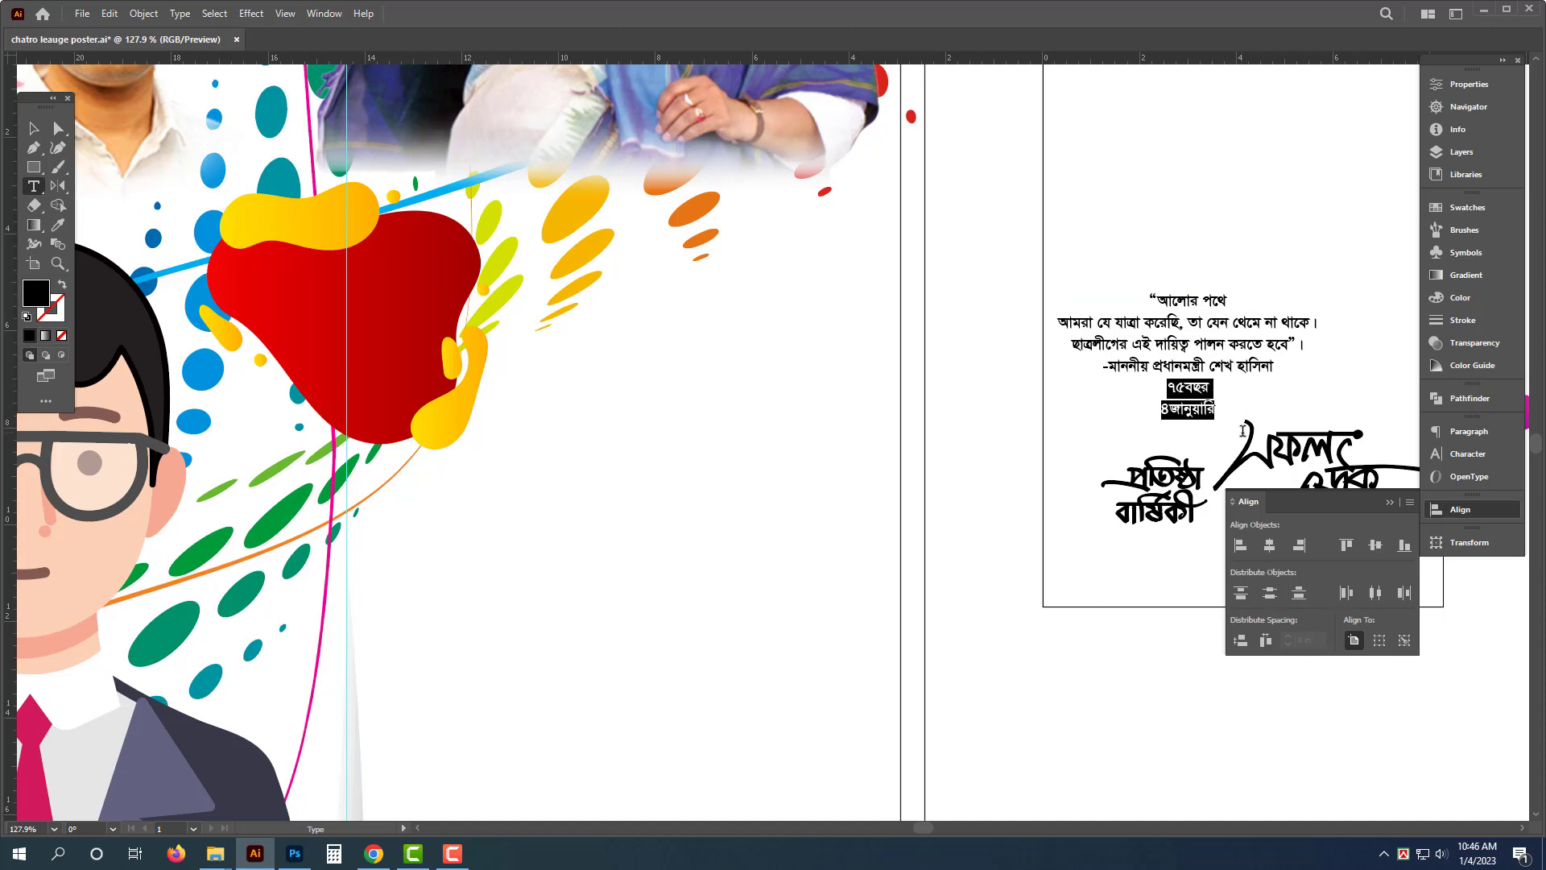
{"action": "key", "text": "BackSpace"}
{"action": "key", "text": "Escape"}
{"action": "left_click_drag", "start_coordinate": [1221, 349], "coordinate": [581, 452]}
{"action": "double_click", "coordinate": [581, 452]}
{"action": "key", "text": "ctrl+a"}
{"action": "type", "text": "৭৫বছর ৪জানুয়ারি"}
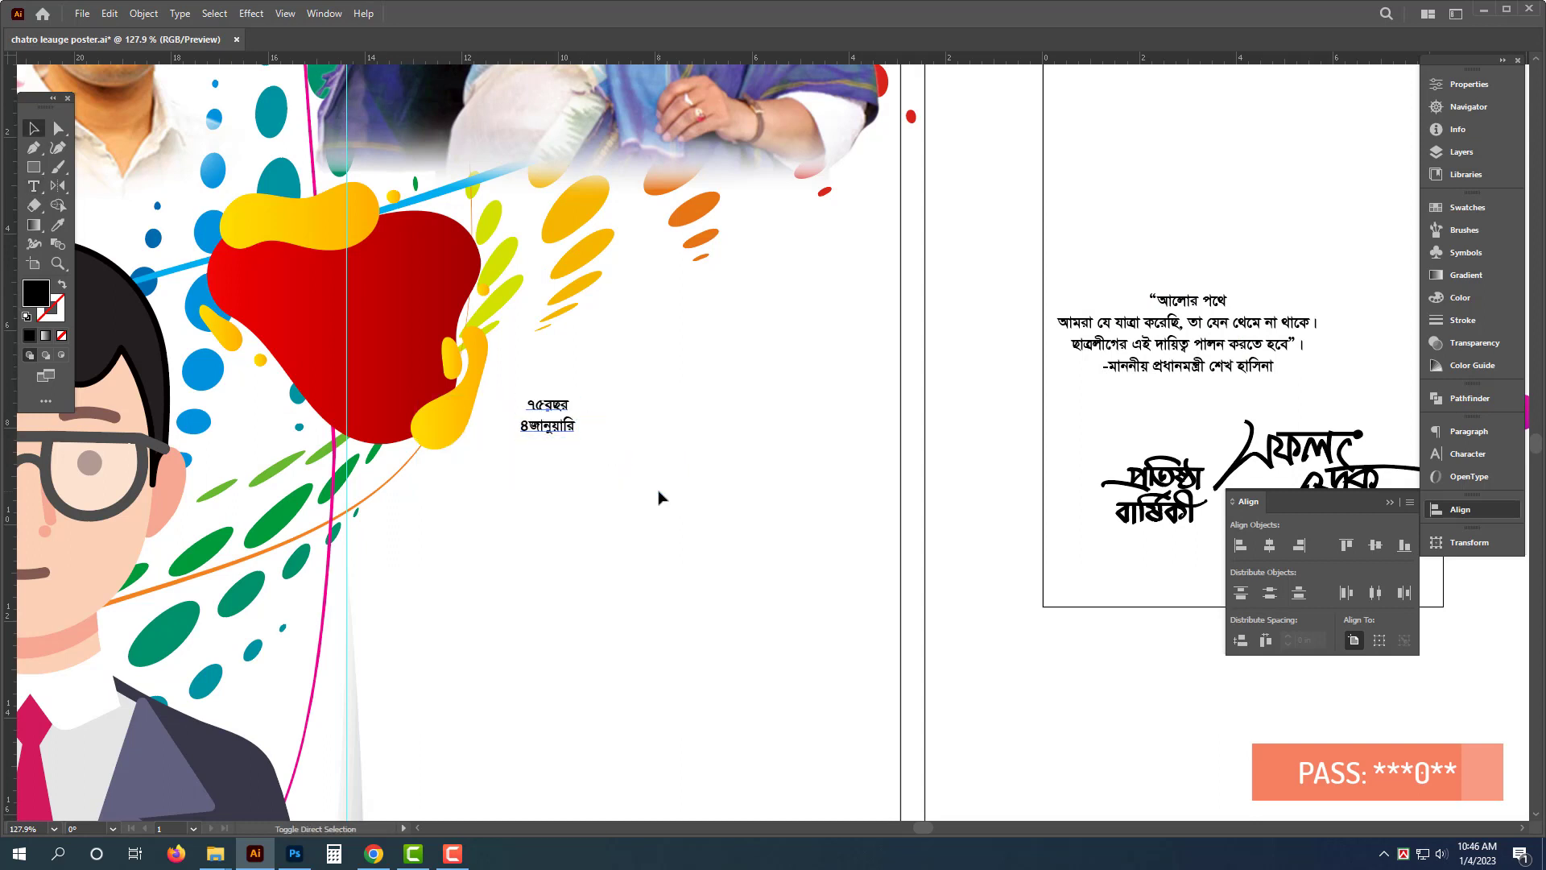
- Split the lines so "৭৫বছর" becomes its own text object placed on the red blob, apart from "৪জানুয়ারি"
{"action": "triple_click", "coordinate": [554, 405]}
{"action": "key", "text": "BackSpace"}
{"action": "key", "text": "Escape"}
{"action": "left_click_drag", "start_coordinate": [562, 417], "coordinate": [419, 297], "text": "alt"}
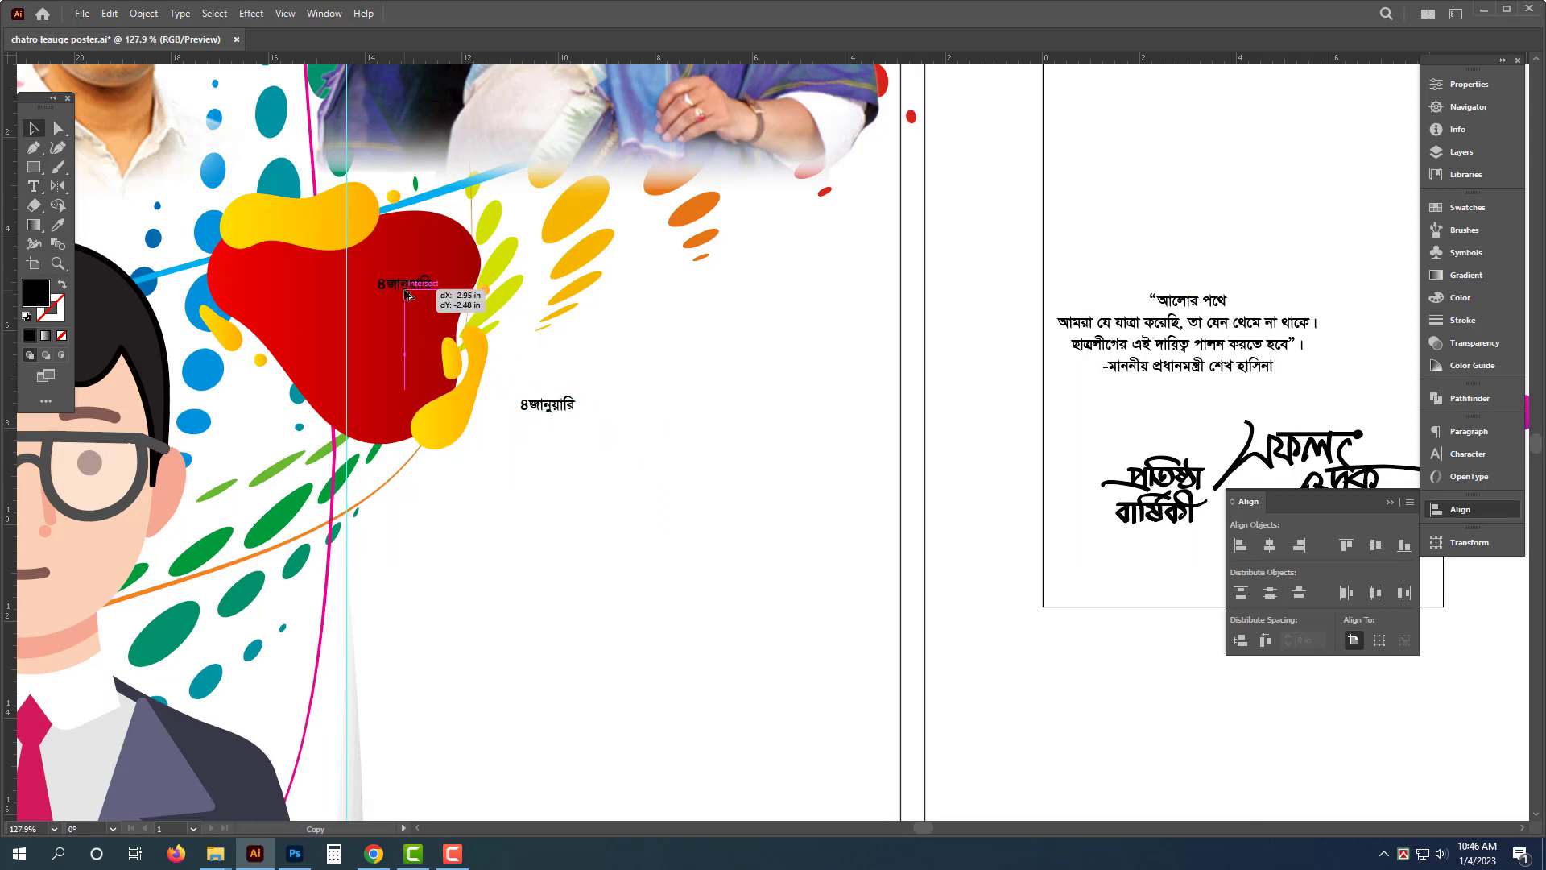
{"action": "double_click", "coordinate": [413, 289]}
{"action": "type", "text": "৭৫বছর"}
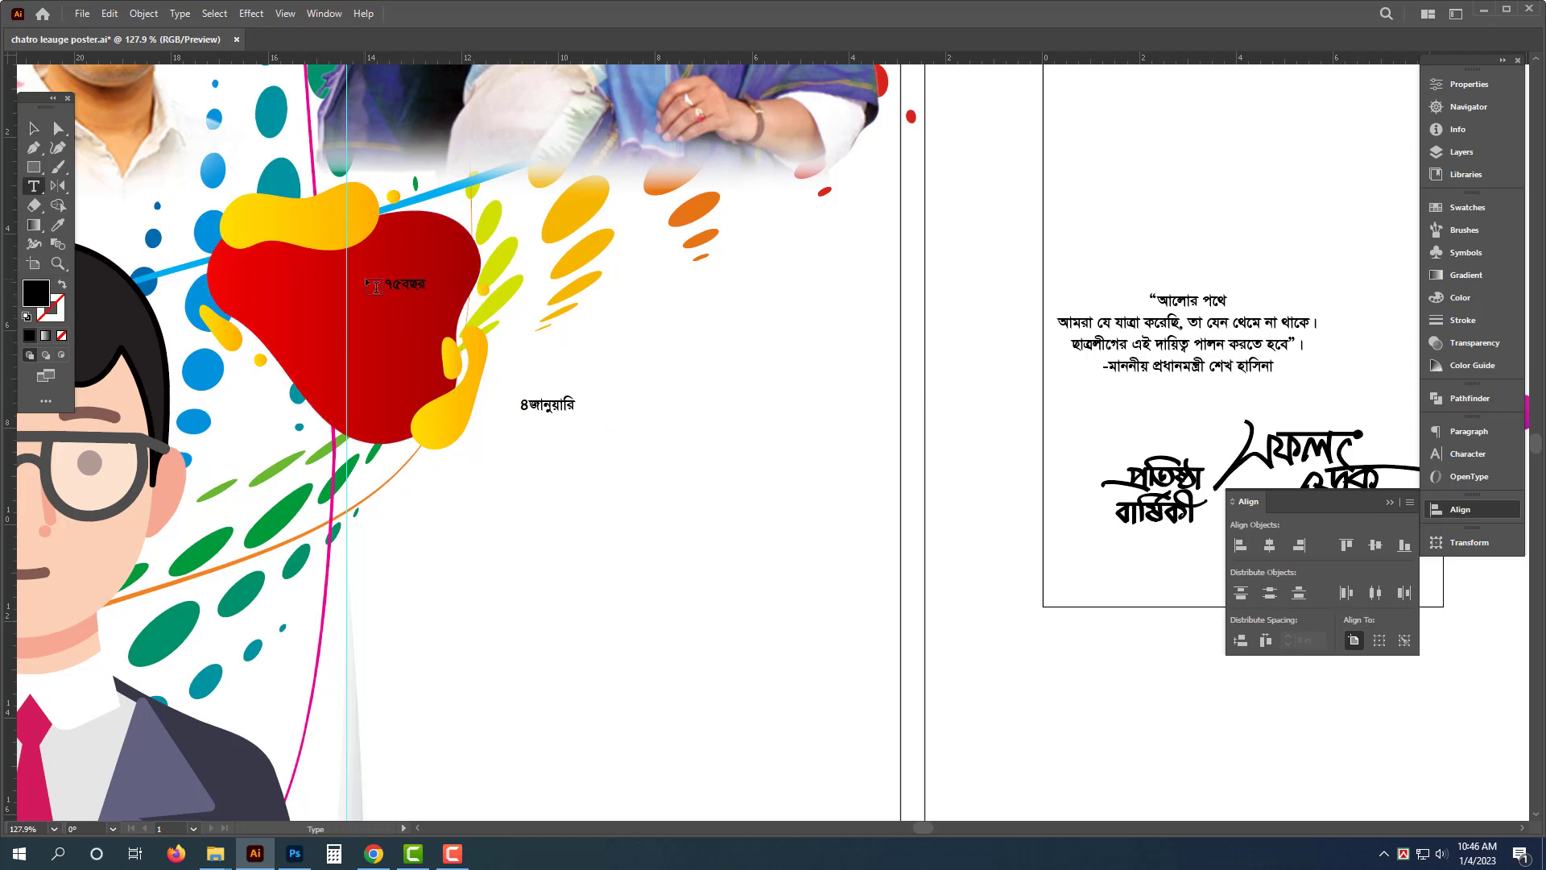
{"action": "scroll", "coordinate": [377, 271], "scroll_direction": "up", "scroll_amount": 3}
{"action": "key", "text": "Escape"}
{"action": "scroll", "coordinate": [436, 310], "scroll_direction": "down", "scroll_amount": 1}
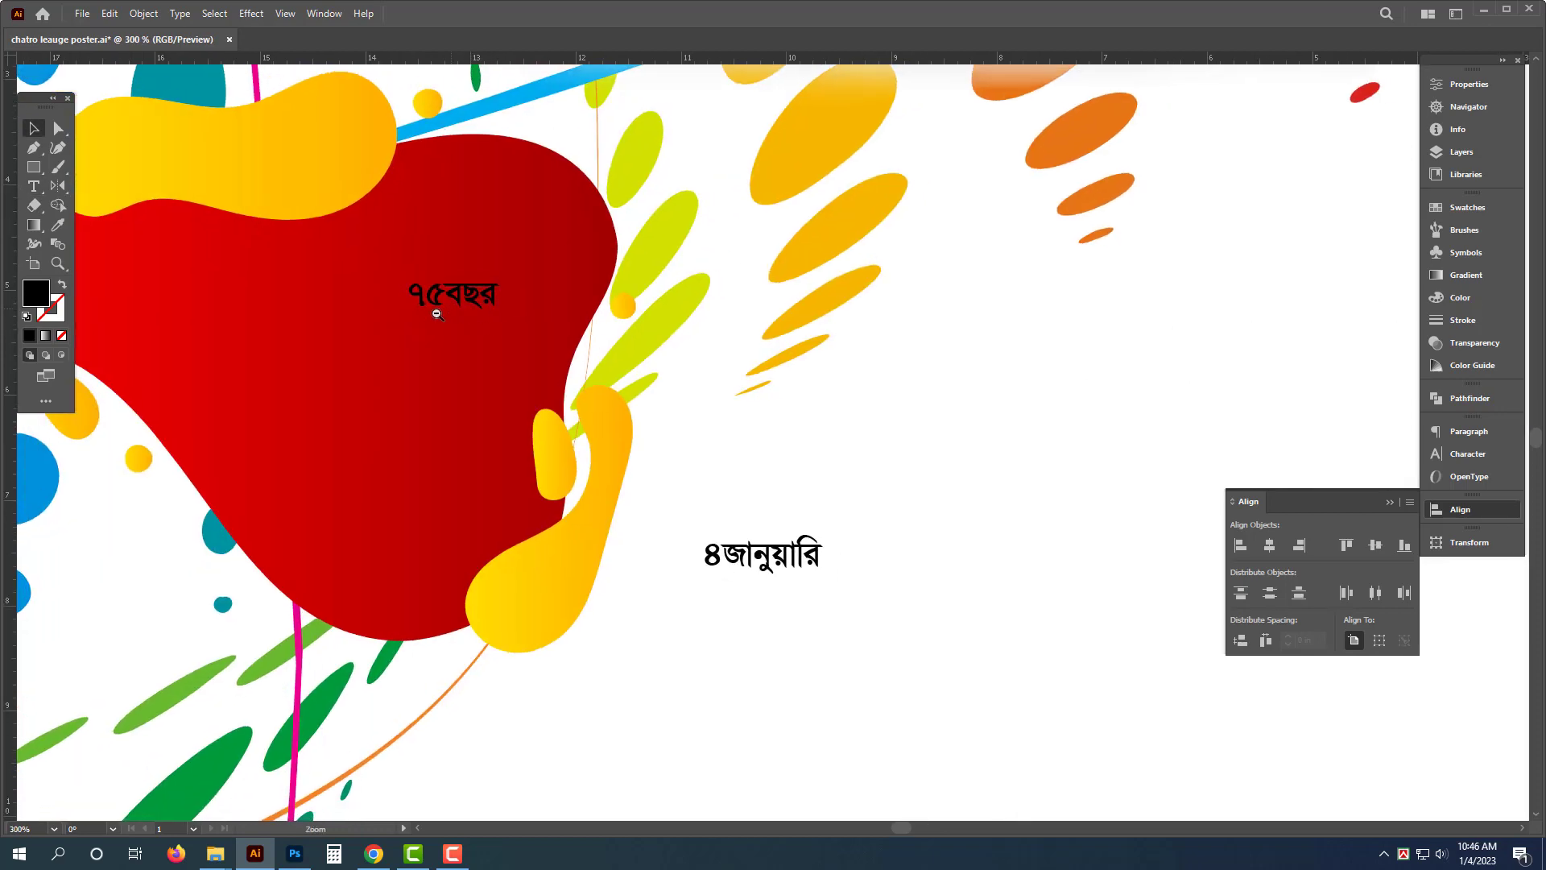
- Enlarge the "৭৫বছর" text and cut out "বছর" so only "৭৫" remains
{"action": "left_click_drag", "start_coordinate": [437, 311], "coordinate": [713, 427]}
{"action": "key", "text": "t"}
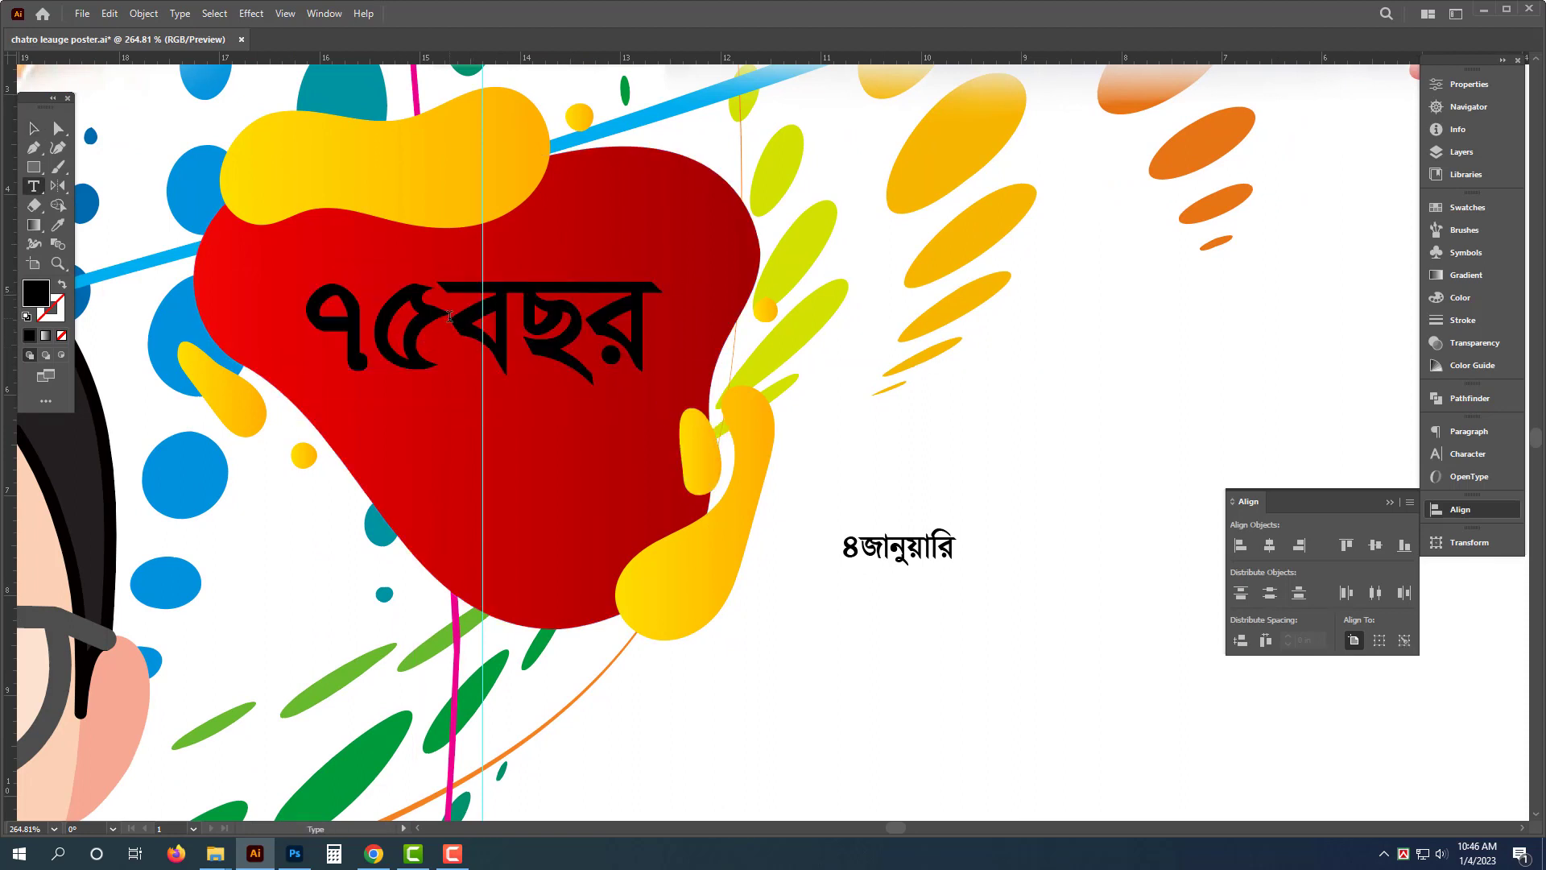
{"action": "left_click_drag", "start_coordinate": [449, 316], "coordinate": [749, 355]}
{"action": "key", "text": "ctrl+c"}
{"action": "key", "text": "BackSpace"}
{"action": "key", "text": "Escape"}
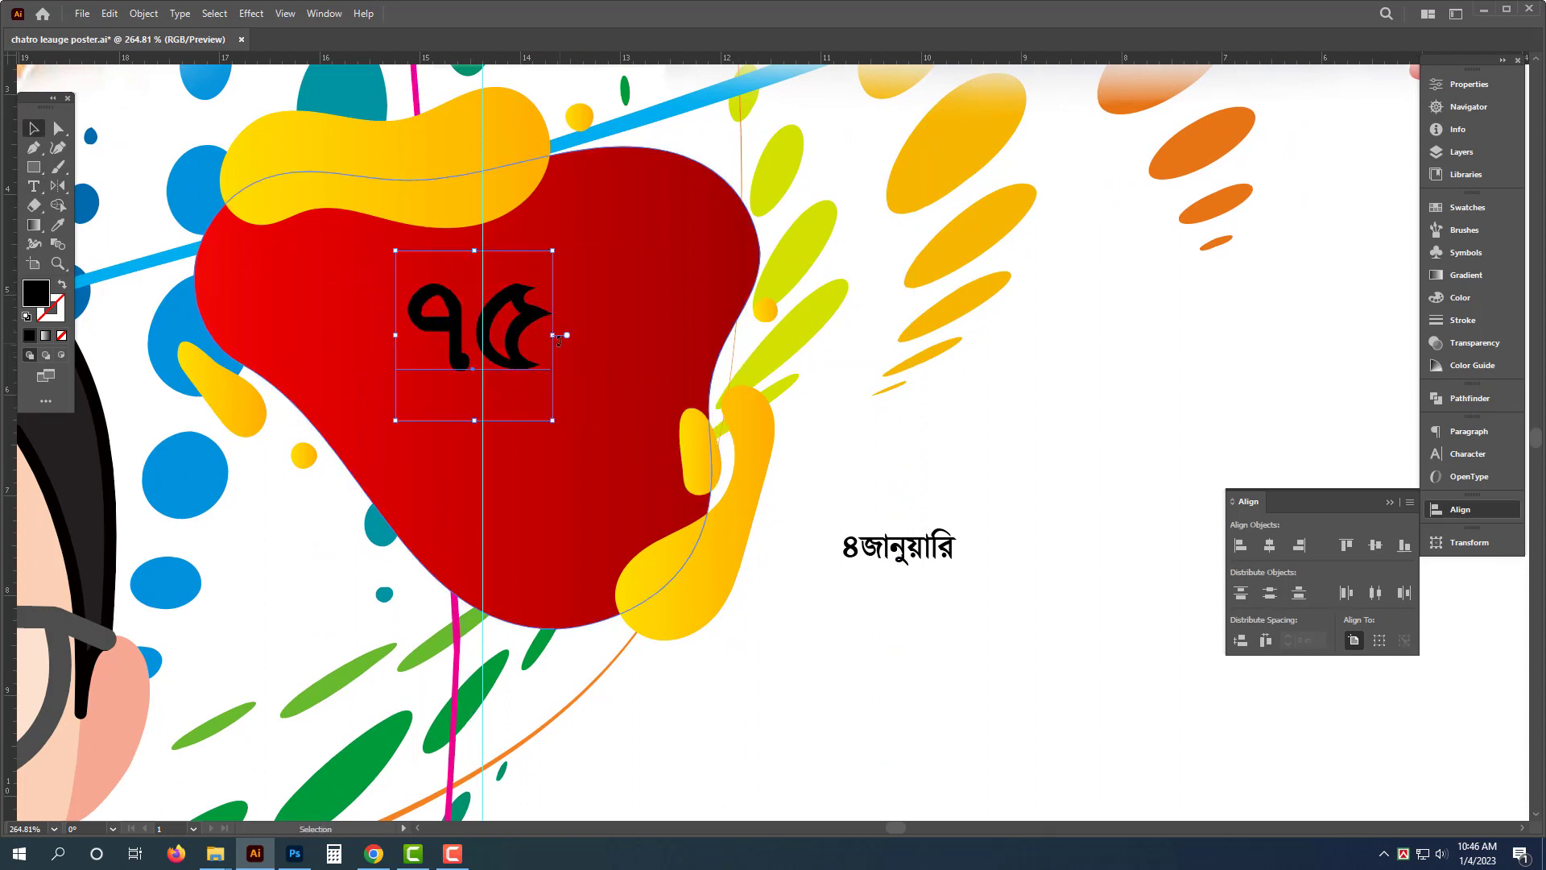
- Enlarge the "৭৫" text, center it in the red blob and color it white
{"action": "left_click_drag", "start_coordinate": [556, 335], "coordinate": [702, 313]}
{"action": "left_click_drag", "start_coordinate": [500, 296], "coordinate": [512, 343]}
{"action": "left_click_drag", "start_coordinate": [695, 377], "coordinate": [687, 378]}
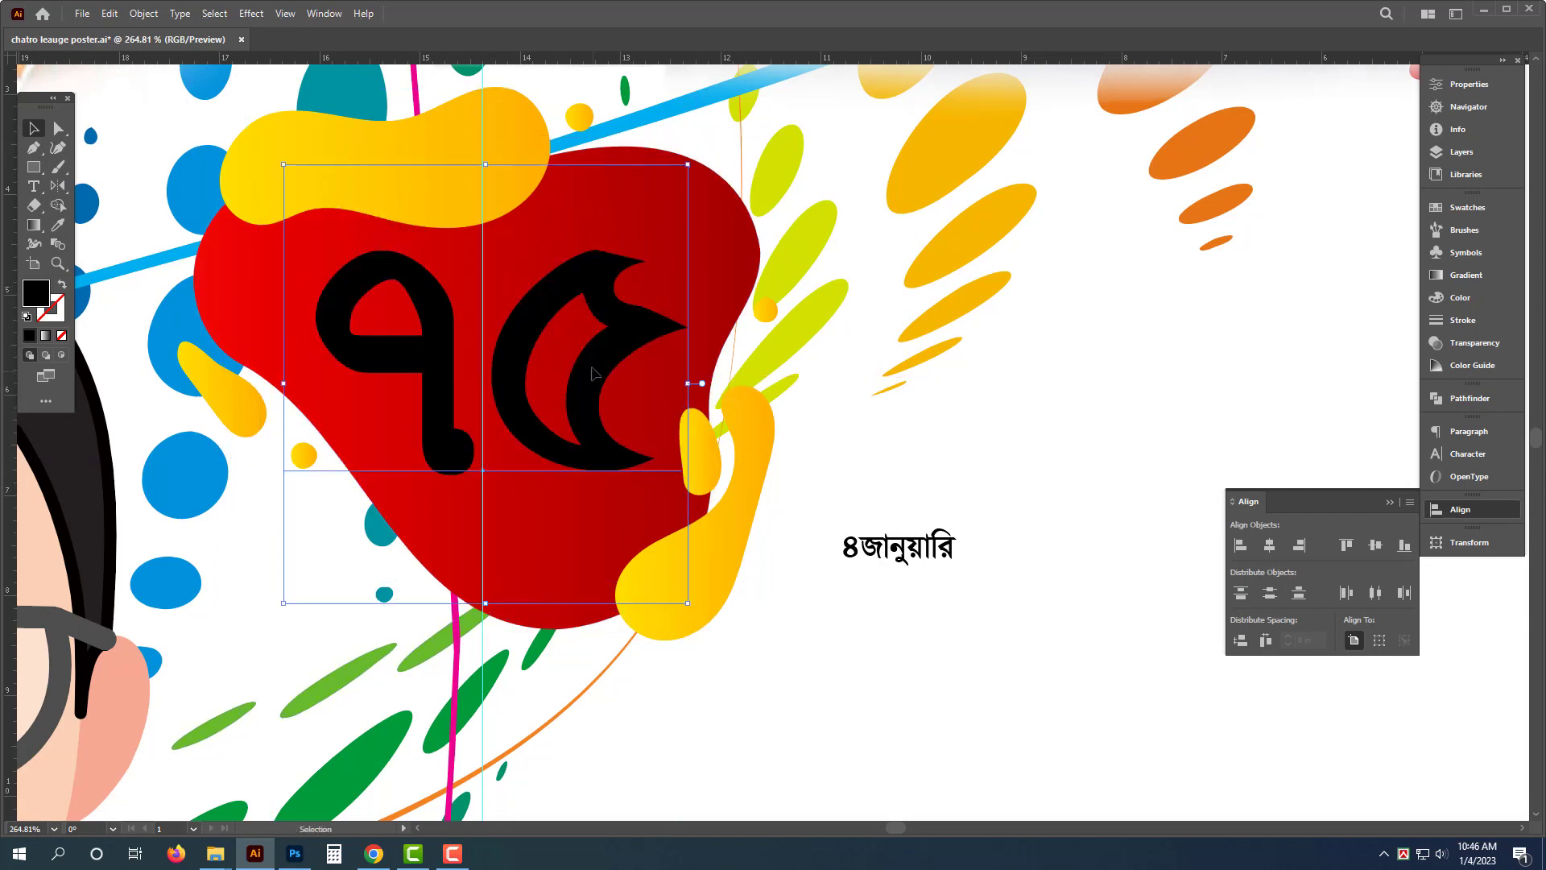
{"action": "key", "text": "shift+Up"}
{"action": "left_click", "coordinate": [1460, 298]}
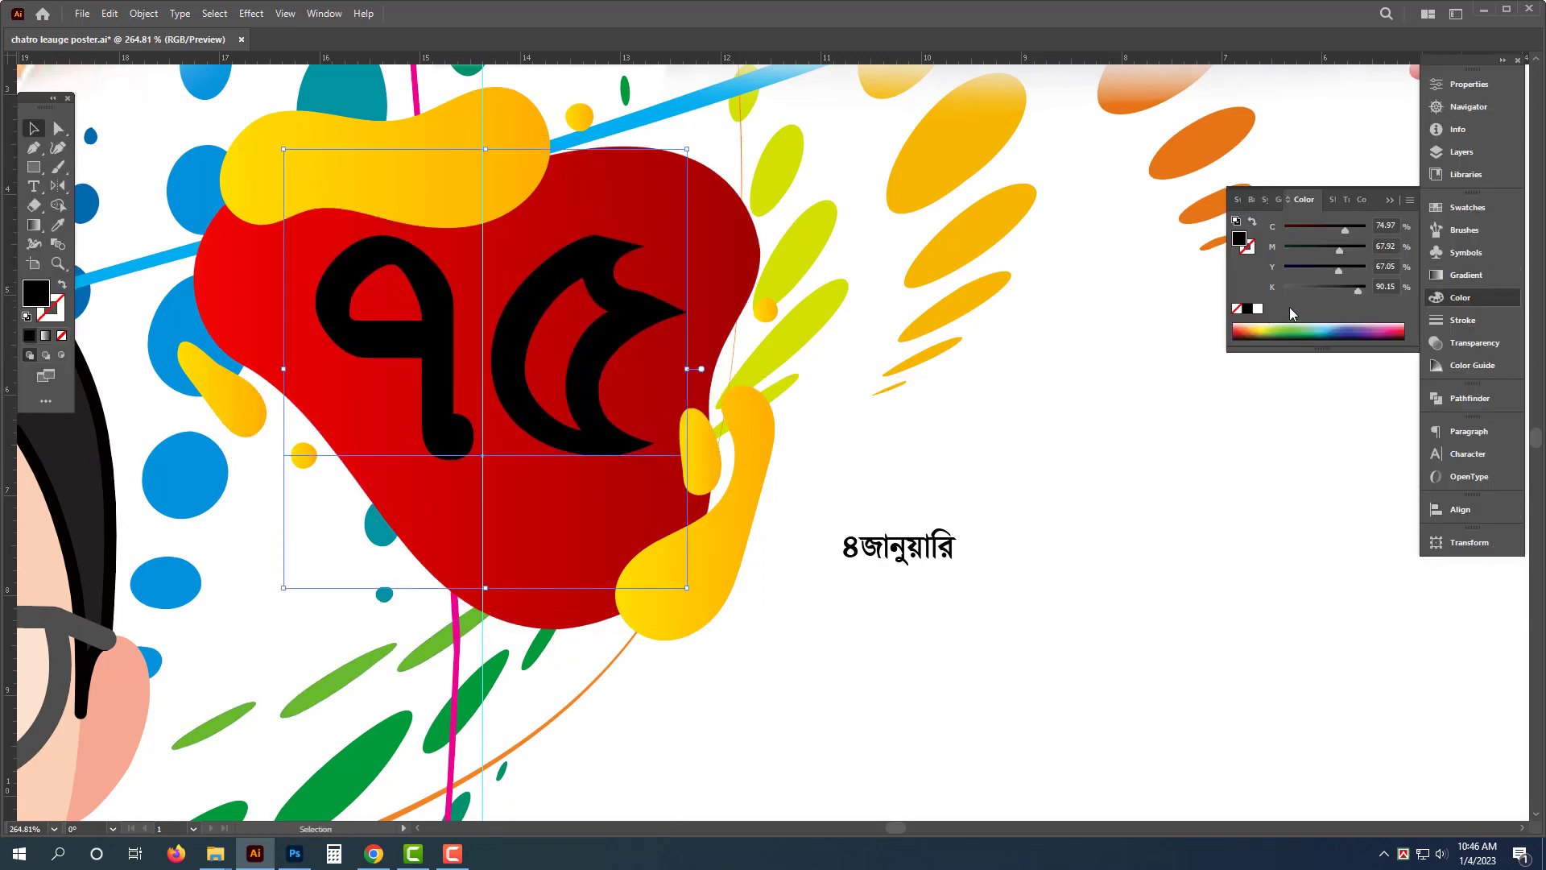
{"action": "left_click", "coordinate": [1259, 310]}
- Duplicate the "৭৫" text below itself and replace its content with the pasted "বছর"
{"action": "left_click_drag", "start_coordinate": [596, 372], "coordinate": [597, 480]}
{"action": "key", "text": "t"}
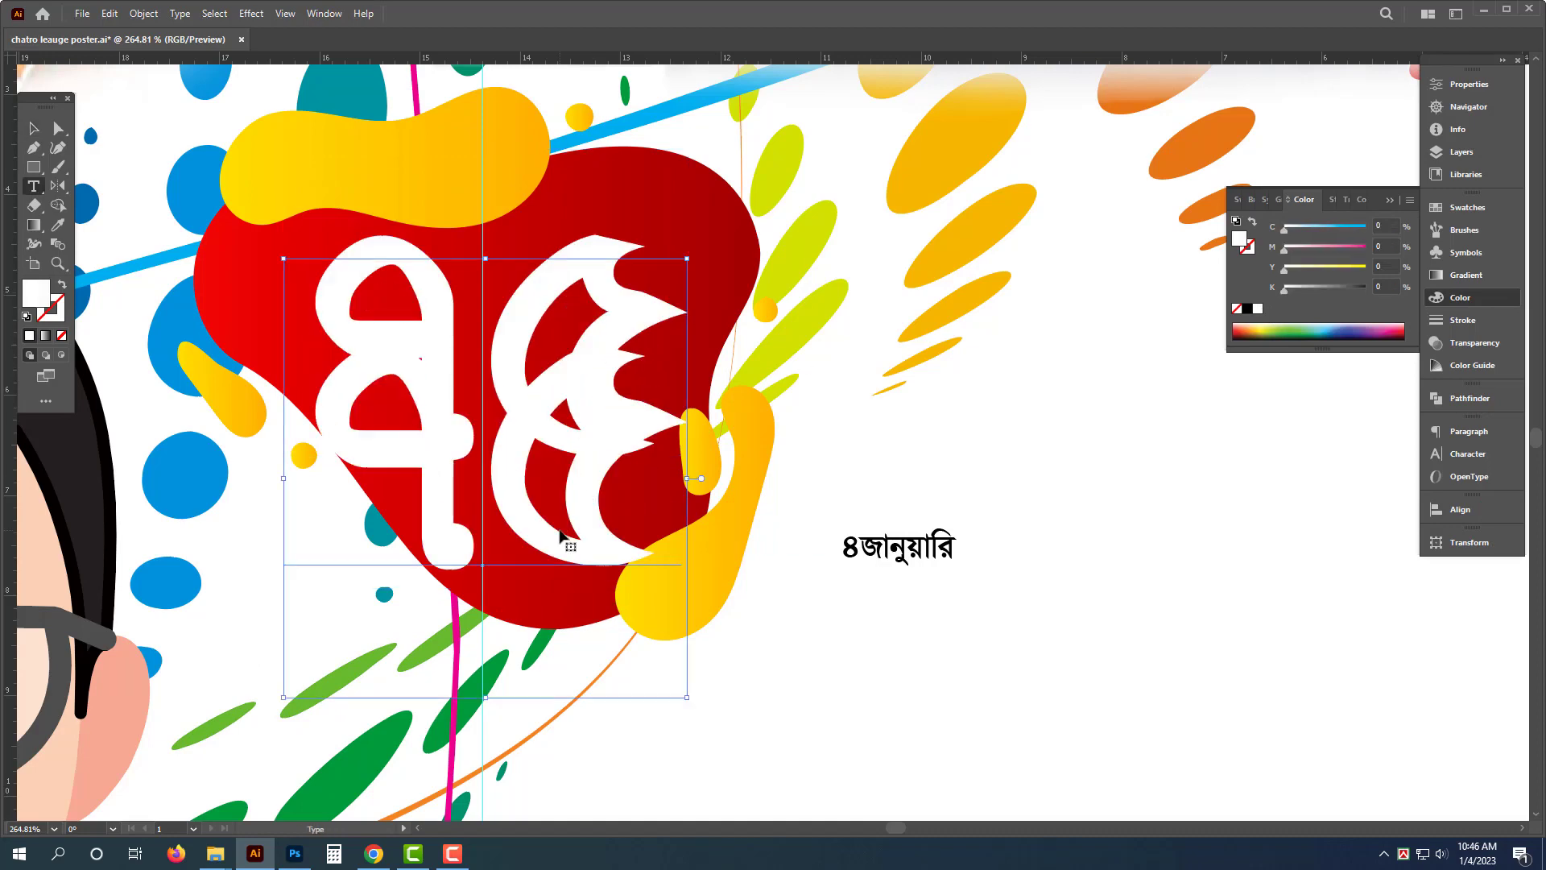
{"action": "left_click", "coordinate": [568, 535]}
{"action": "key", "text": "ctrl+a"}
{"action": "key", "text": "ctrl+v"}
{"action": "key", "text": "Escape"}
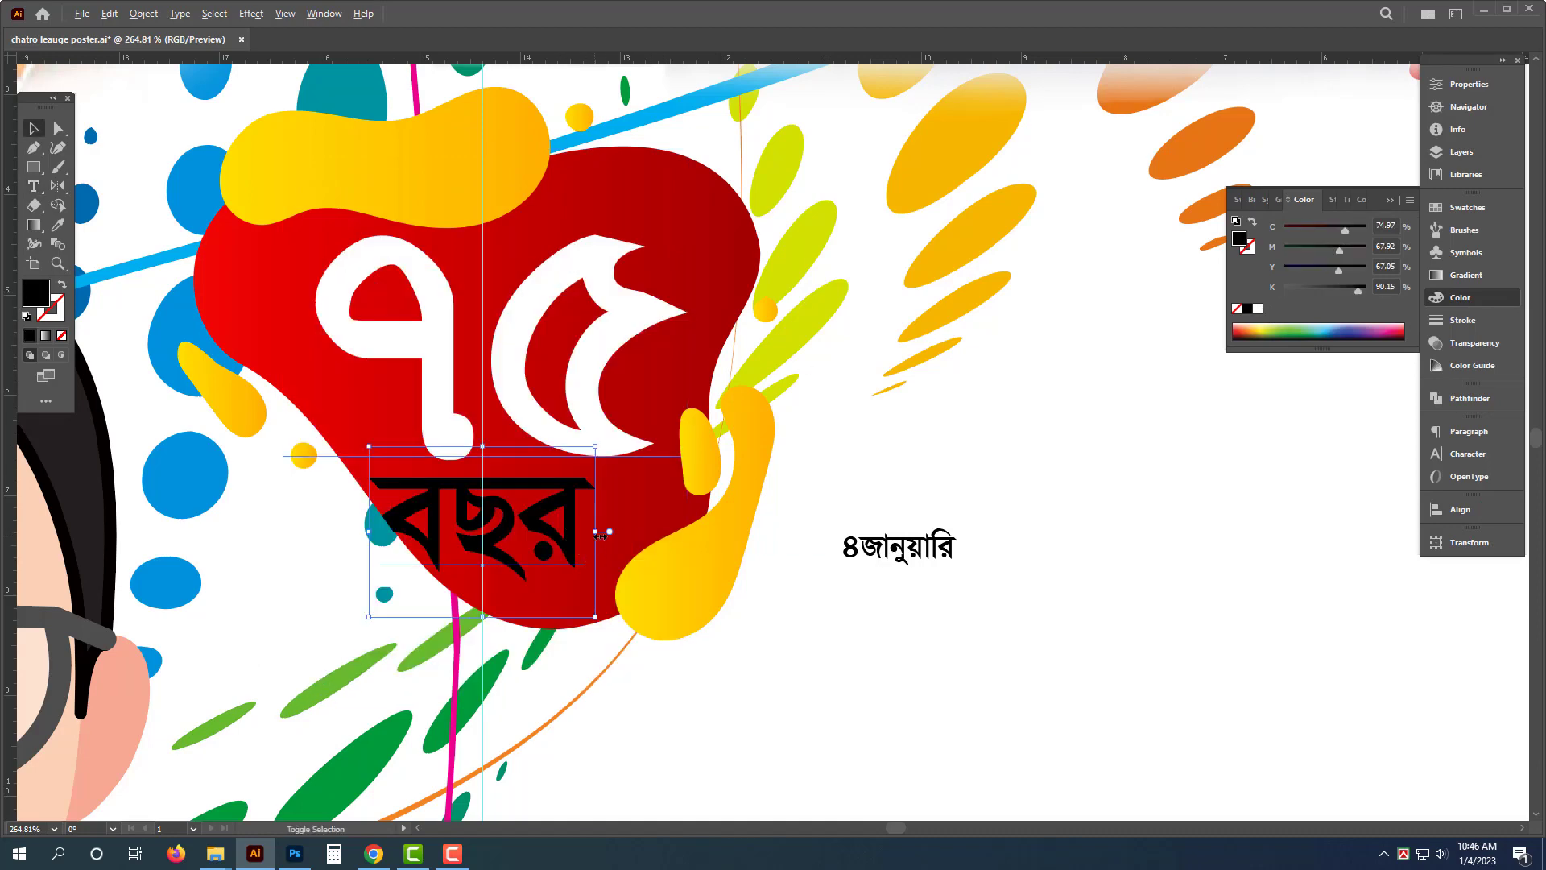
- Resize and position the "বছর" text beneath "৭৫" inside the red blob
{"action": "left_click_drag", "start_coordinate": [601, 536], "coordinate": [574, 529]}
{"action": "left_click_drag", "start_coordinate": [547, 529], "coordinate": [648, 529]}
{"action": "left_click_drag", "start_coordinate": [608, 520], "coordinate": [600, 528]}
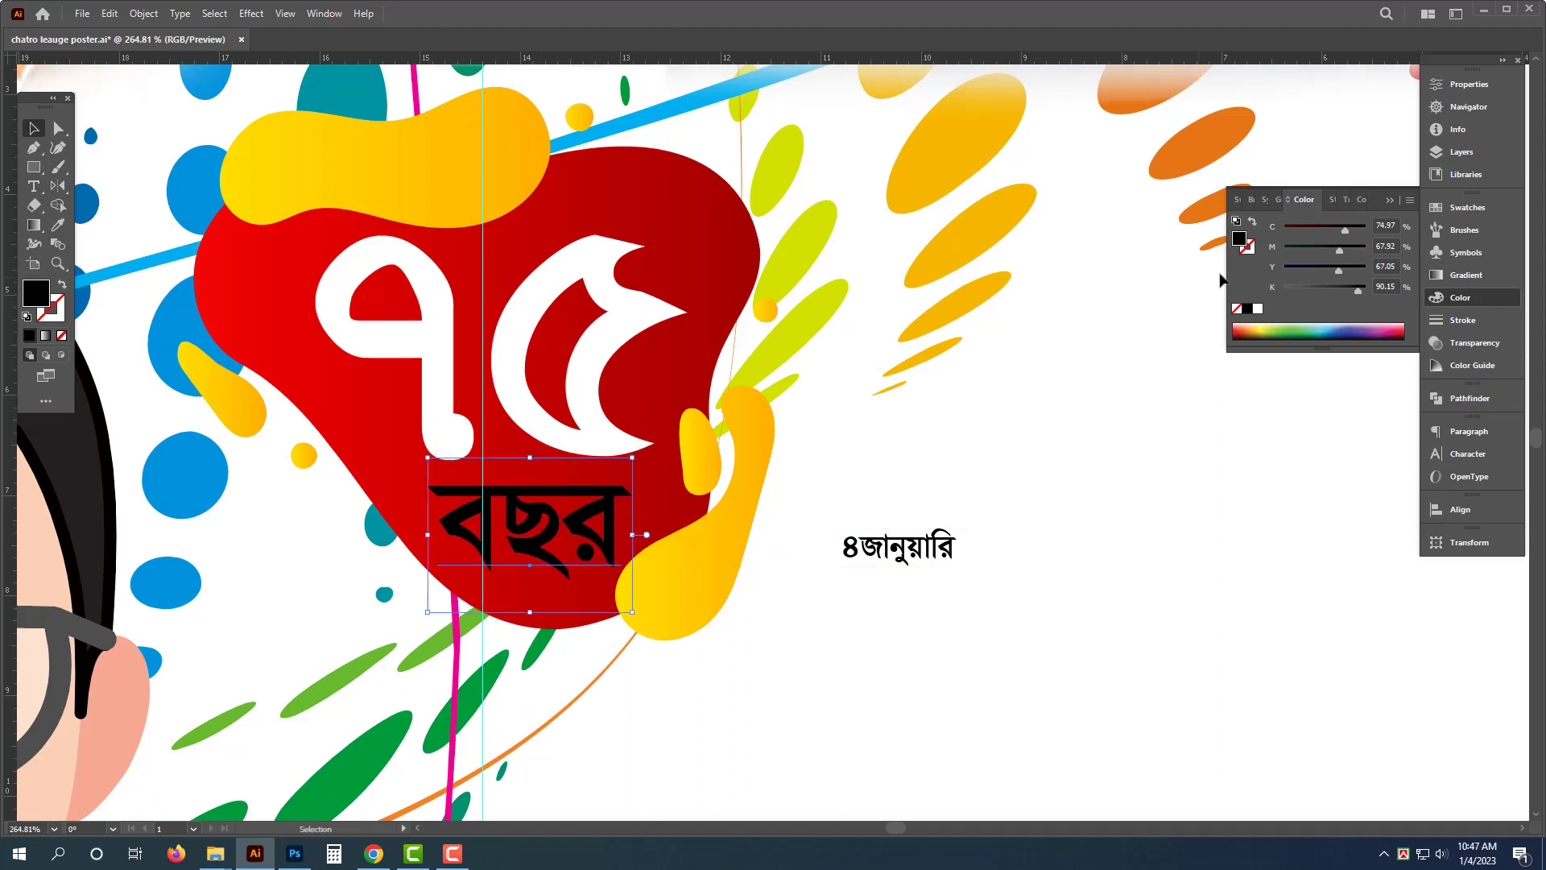
- Color "বছর" white, then set both "৭৫" and "বছর" to the Li Bhasa 52 ANSI V2 font
{"action": "left_click", "coordinate": [1258, 308]}
{"action": "left_click", "coordinate": [596, 435]}
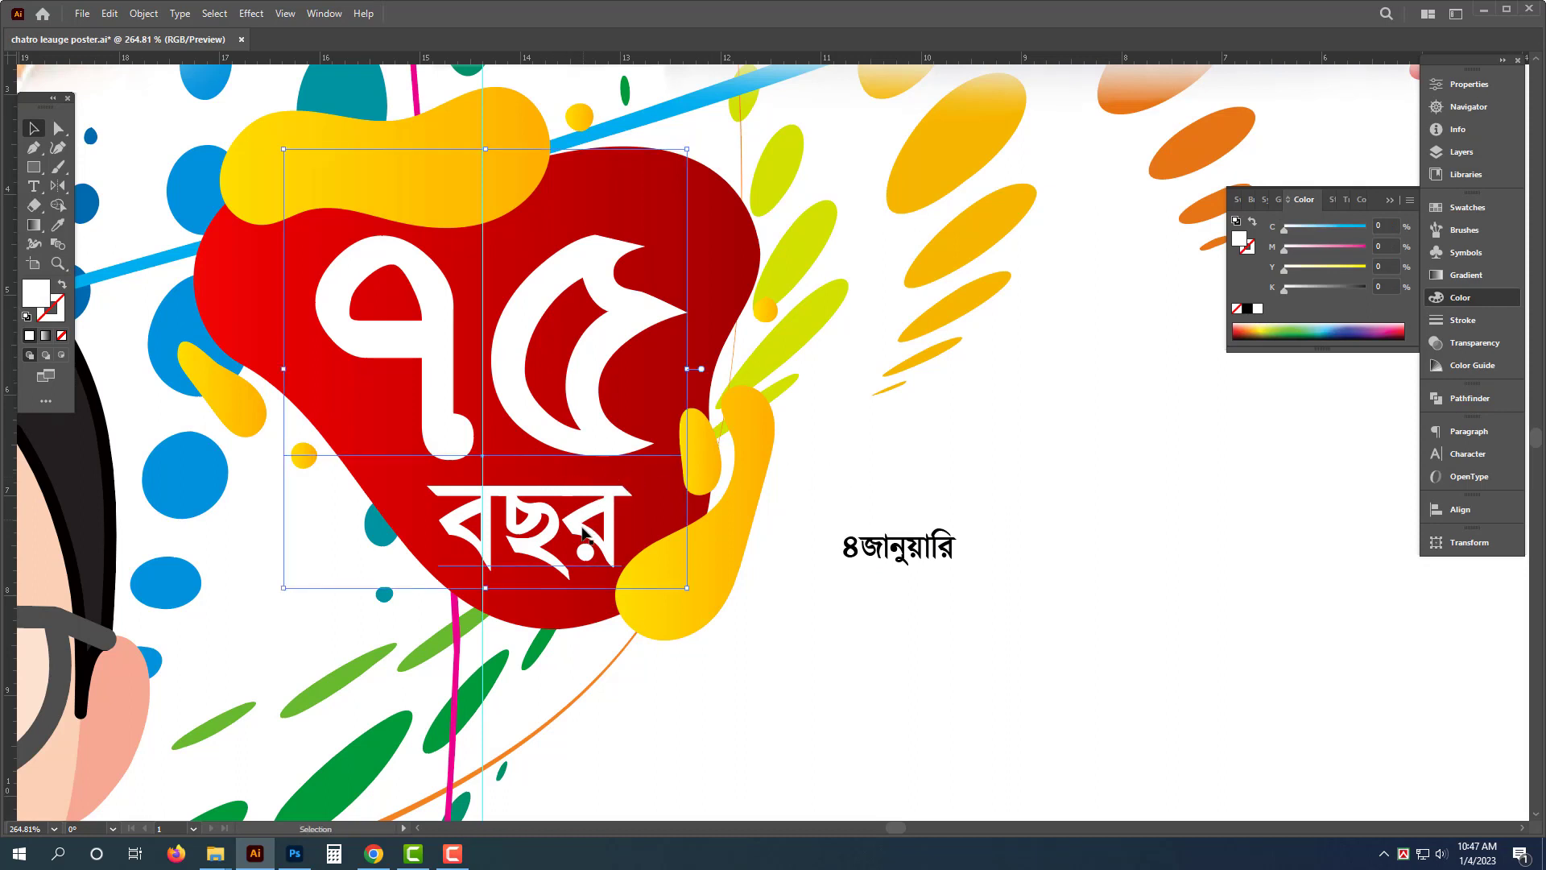
{"action": "key", "text": "ctrl+t"}
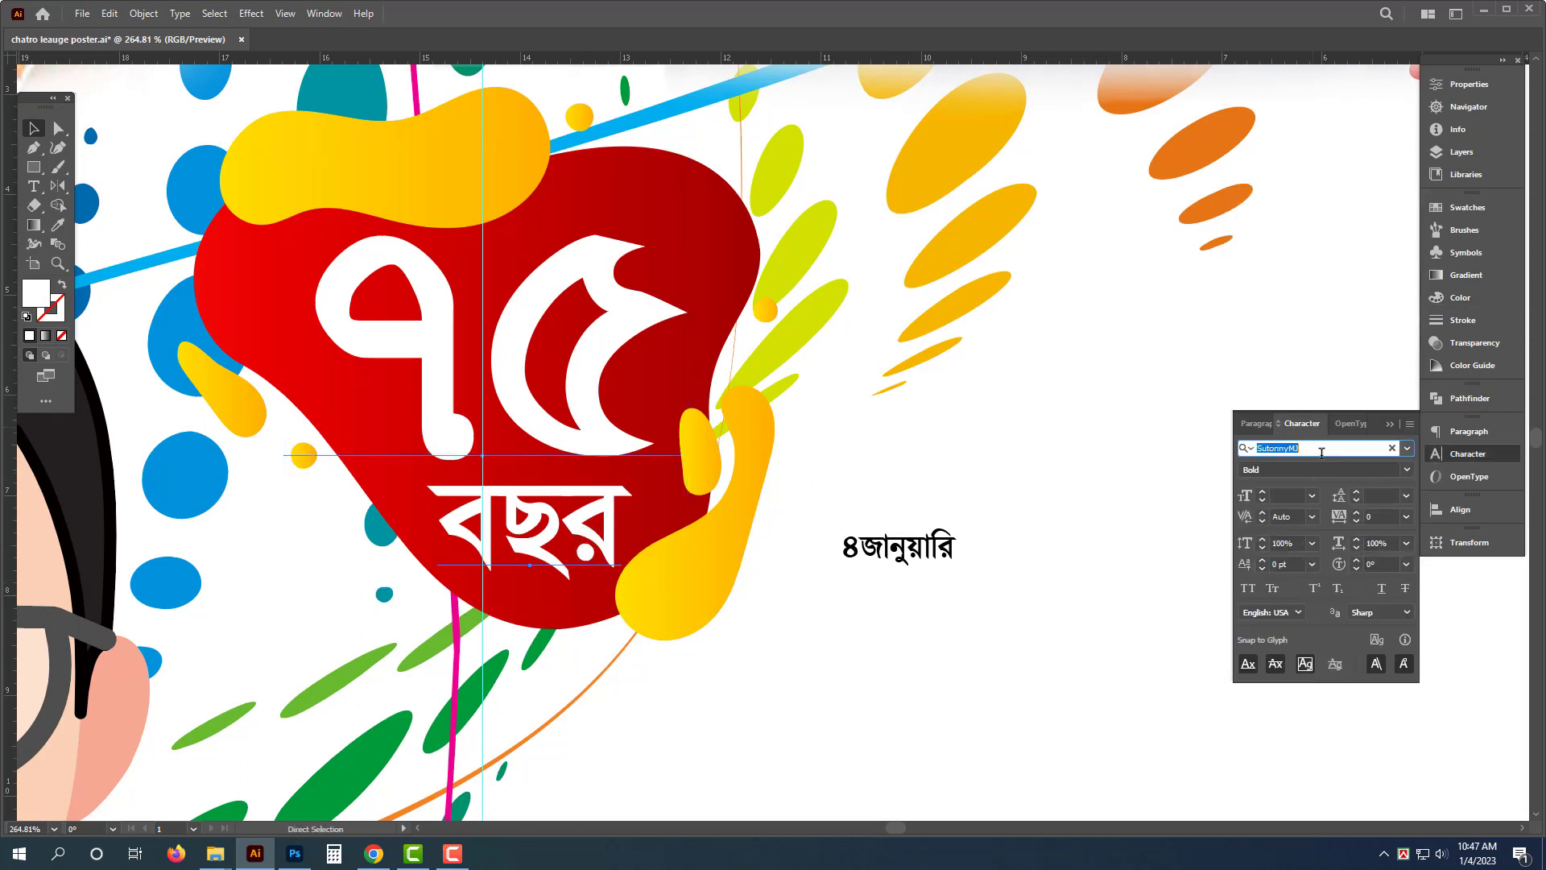
{"action": "type", "text": "li"}
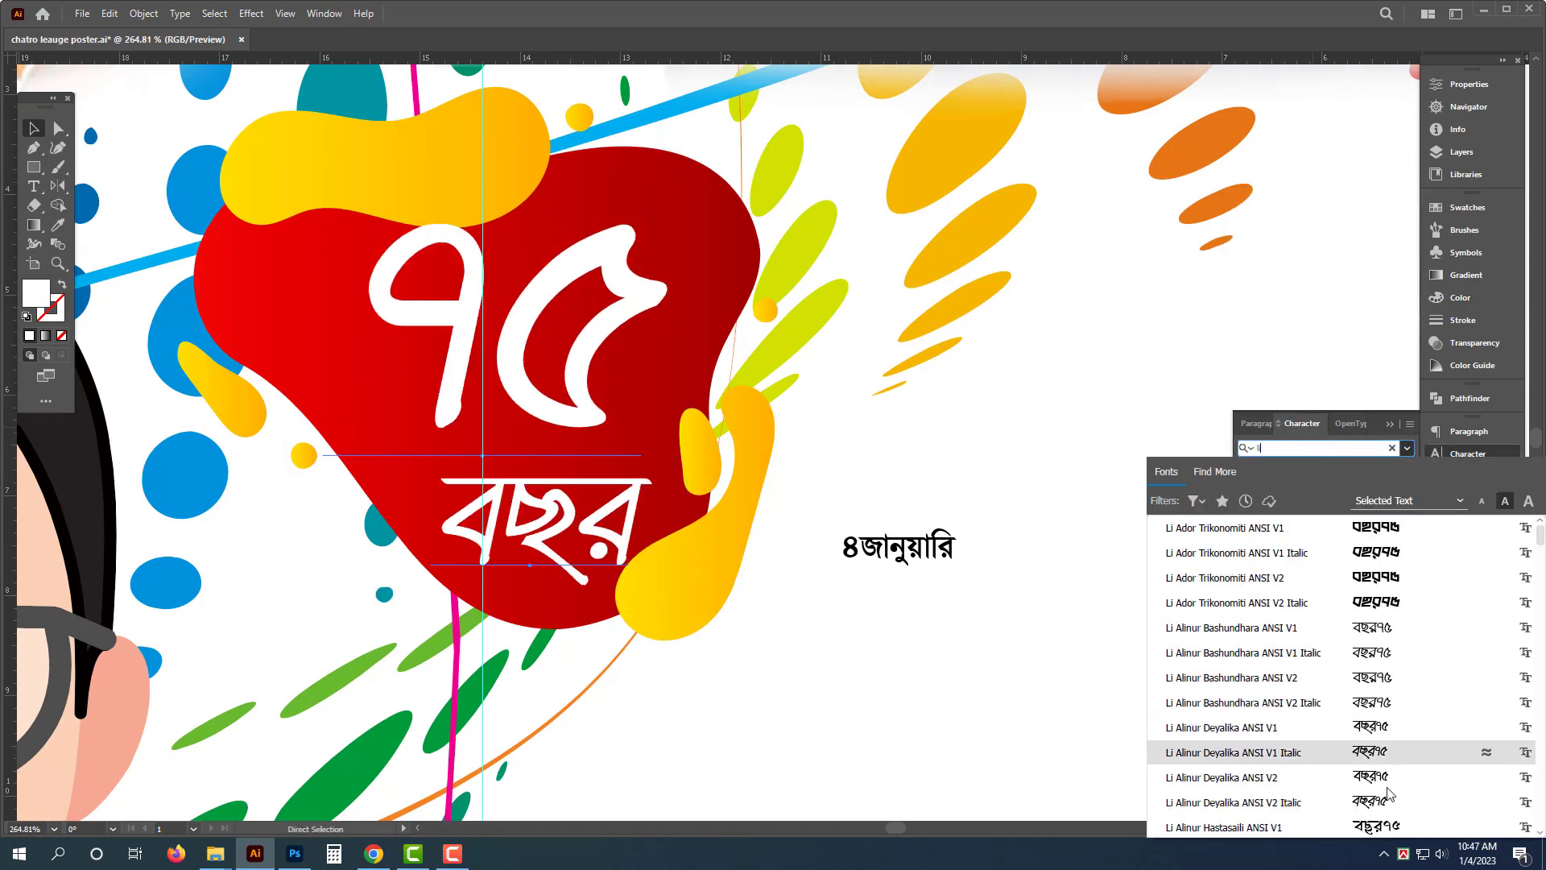
{"action": "scroll", "coordinate": [1384, 760], "scroll_direction": "down", "scroll_amount": 5}
{"action": "left_click", "coordinate": [1394, 652]}
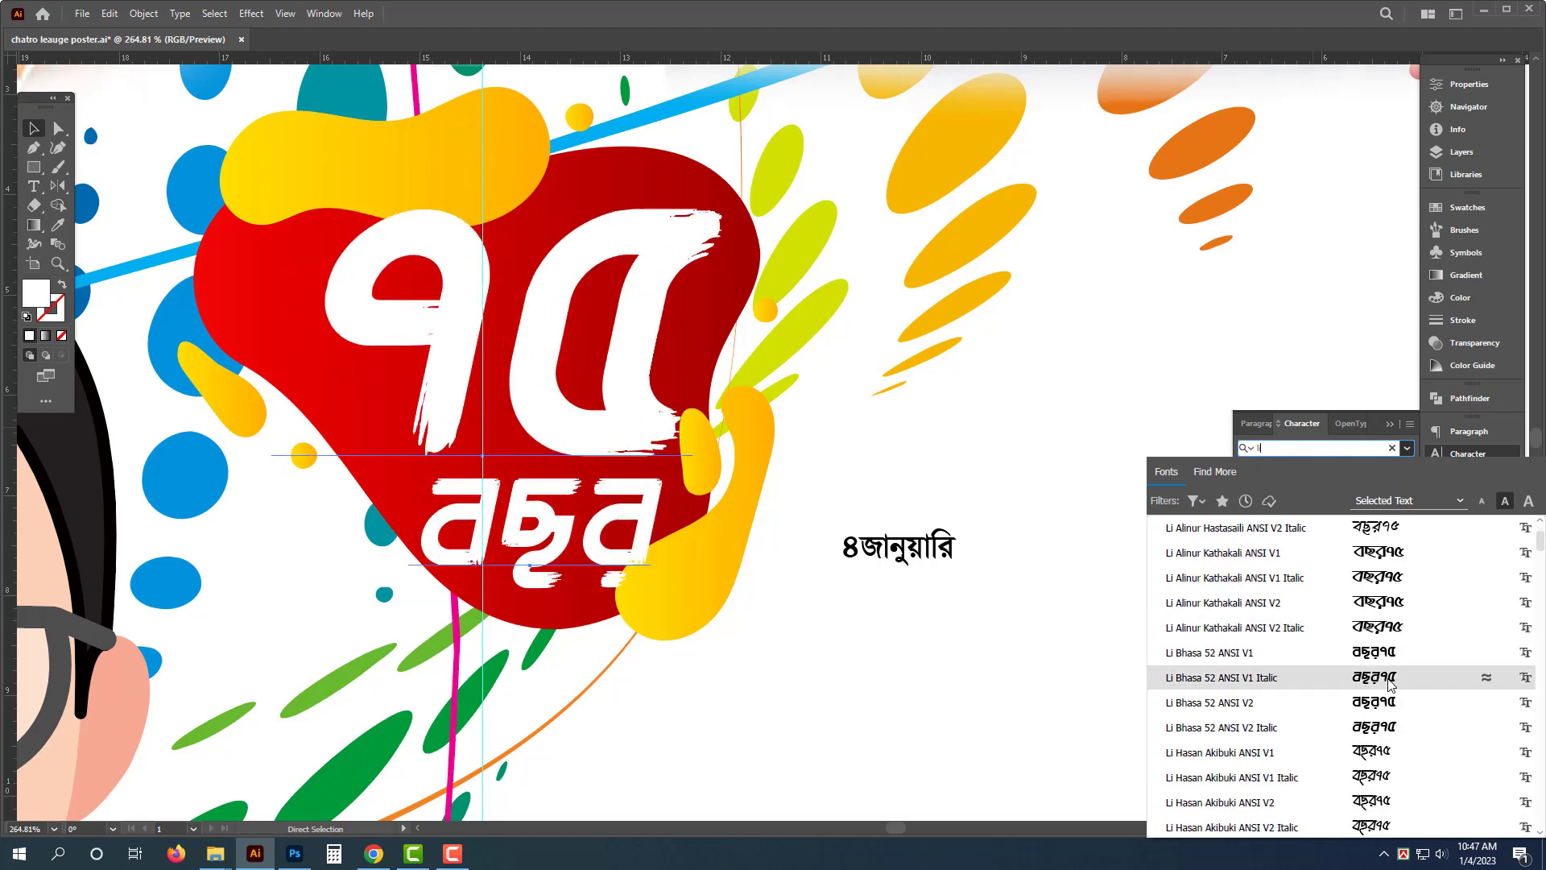
{"action": "left_click", "coordinate": [1383, 702]}
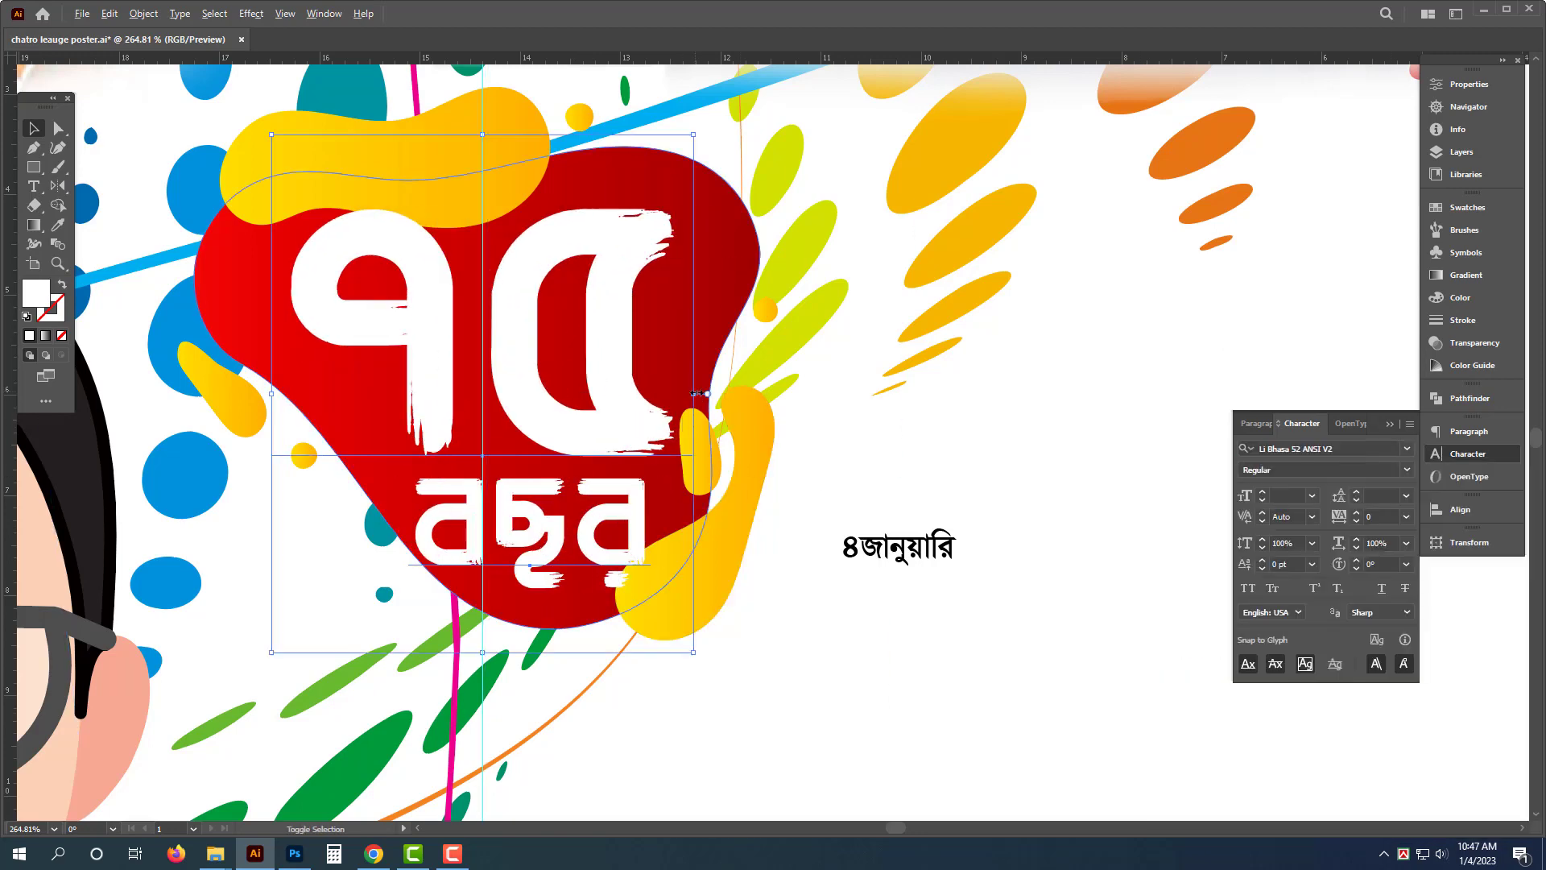
- Slightly widen the "৭৫" and "বছর" text and nudge it into place inside the red blob
{"action": "left_click_drag", "start_coordinate": [694, 393], "coordinate": [713, 397]}
{"action": "key", "text": "ctrl+a"}
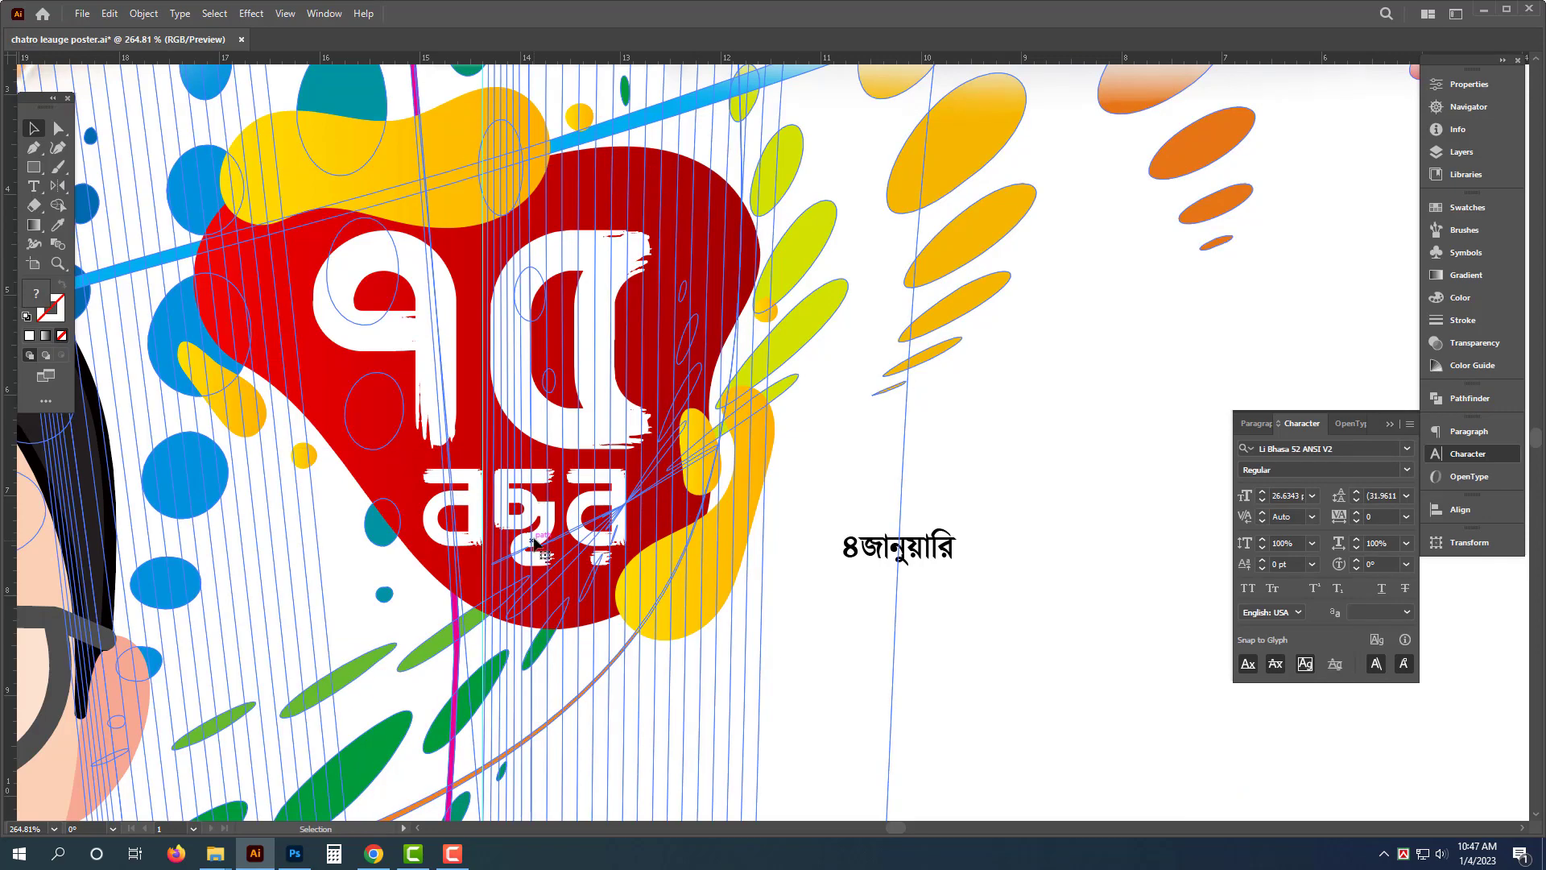
{"action": "left_click", "coordinate": [604, 531]}
{"action": "left_click_drag", "start_coordinate": [585, 514], "coordinate": [592, 515]}
- Move the Sheikh Hasina quote text block from the pasteboard onto the poster beside the 75 badge
{"action": "scroll", "coordinate": [608, 488], "scroll_direction": "down", "scroll_amount": 4}
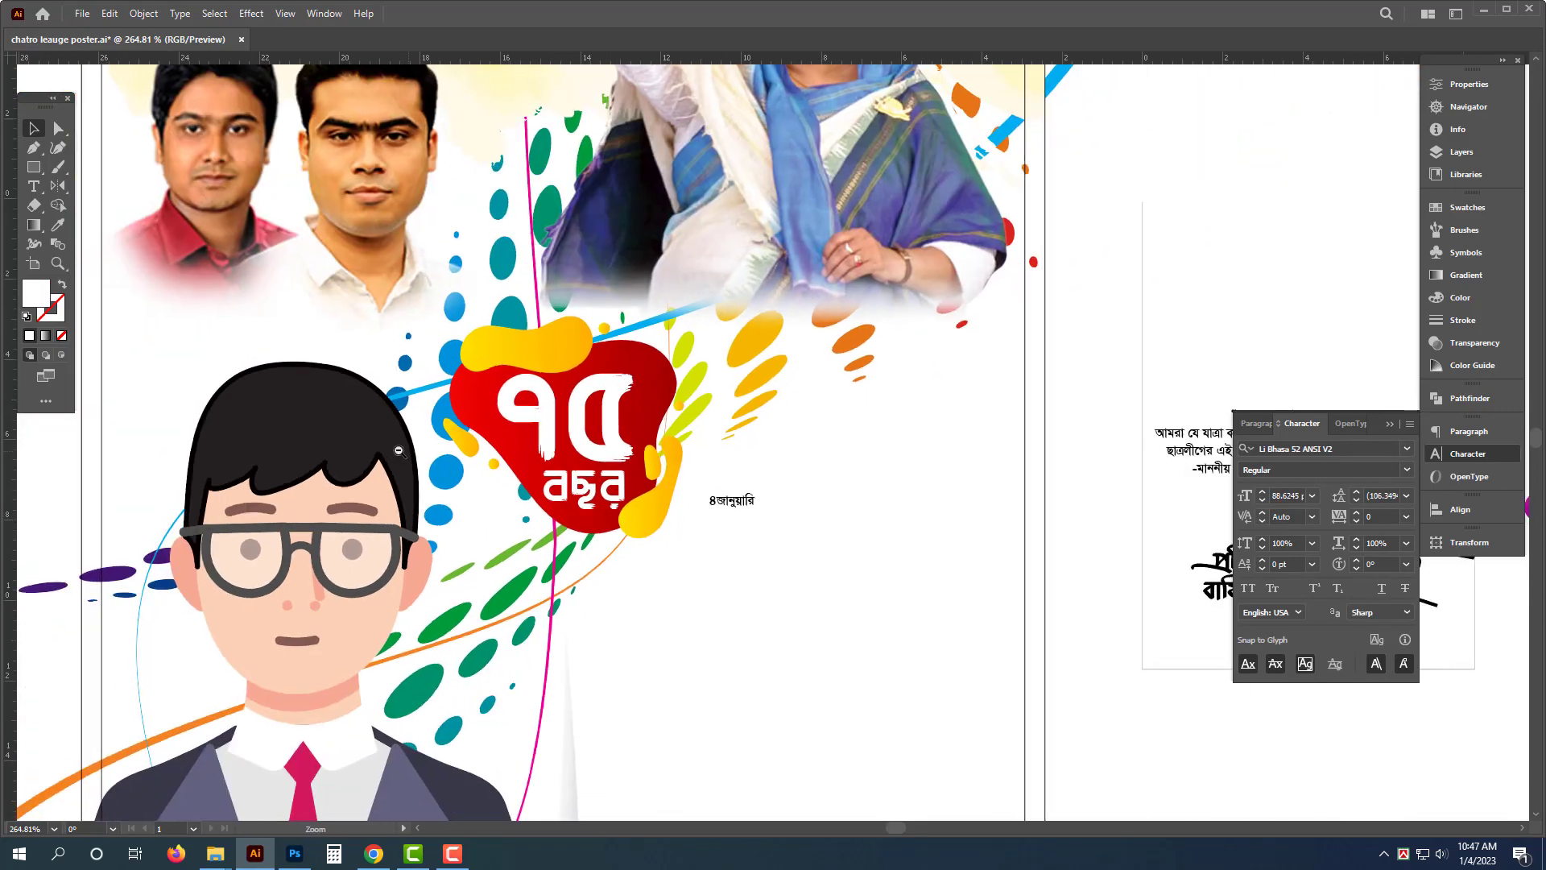
{"action": "left_click_drag", "start_coordinate": [781, 528], "coordinate": [643, 409]}
{"action": "left_click", "coordinate": [599, 402]}
{"action": "scroll", "coordinate": [714, 414], "scroll_direction": "down", "scroll_amount": 2}
{"action": "left_click", "coordinate": [894, 393]}
{"action": "left_click_drag", "start_coordinate": [946, 364], "coordinate": [608, 355]}
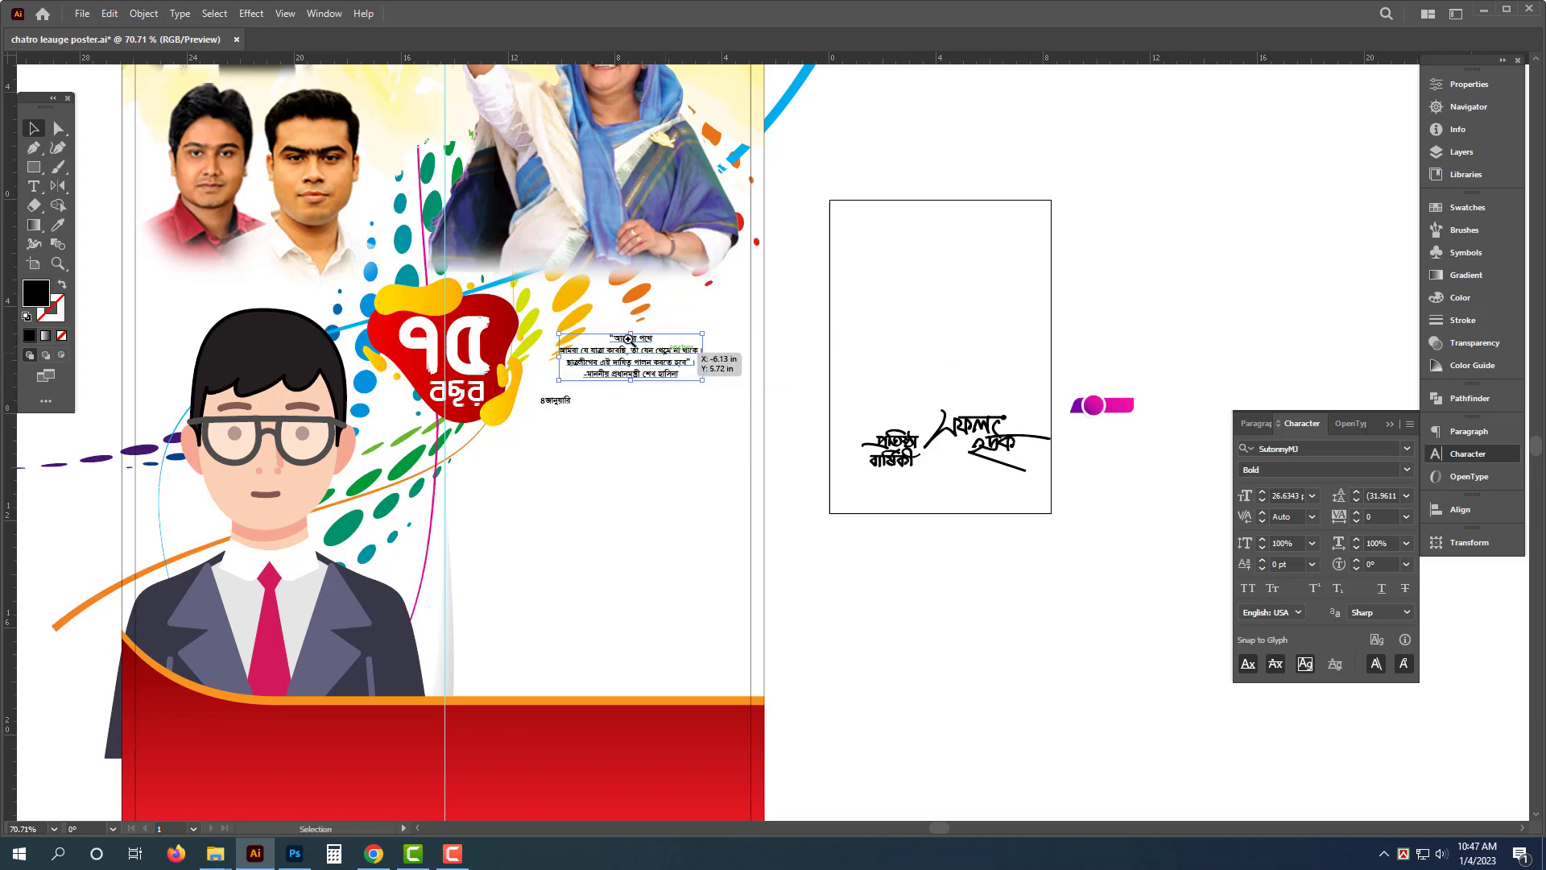
- Enlarge the quote text block and reposition it to the right of the badge
{"action": "scroll", "coordinate": [620, 338], "scroll_direction": "up", "scroll_amount": 4}
{"action": "left_click_drag", "start_coordinate": [640, 407], "coordinate": [949, 321]}
{"action": "scroll", "coordinate": [669, 370], "scroll_direction": "down", "scroll_amount": 2}
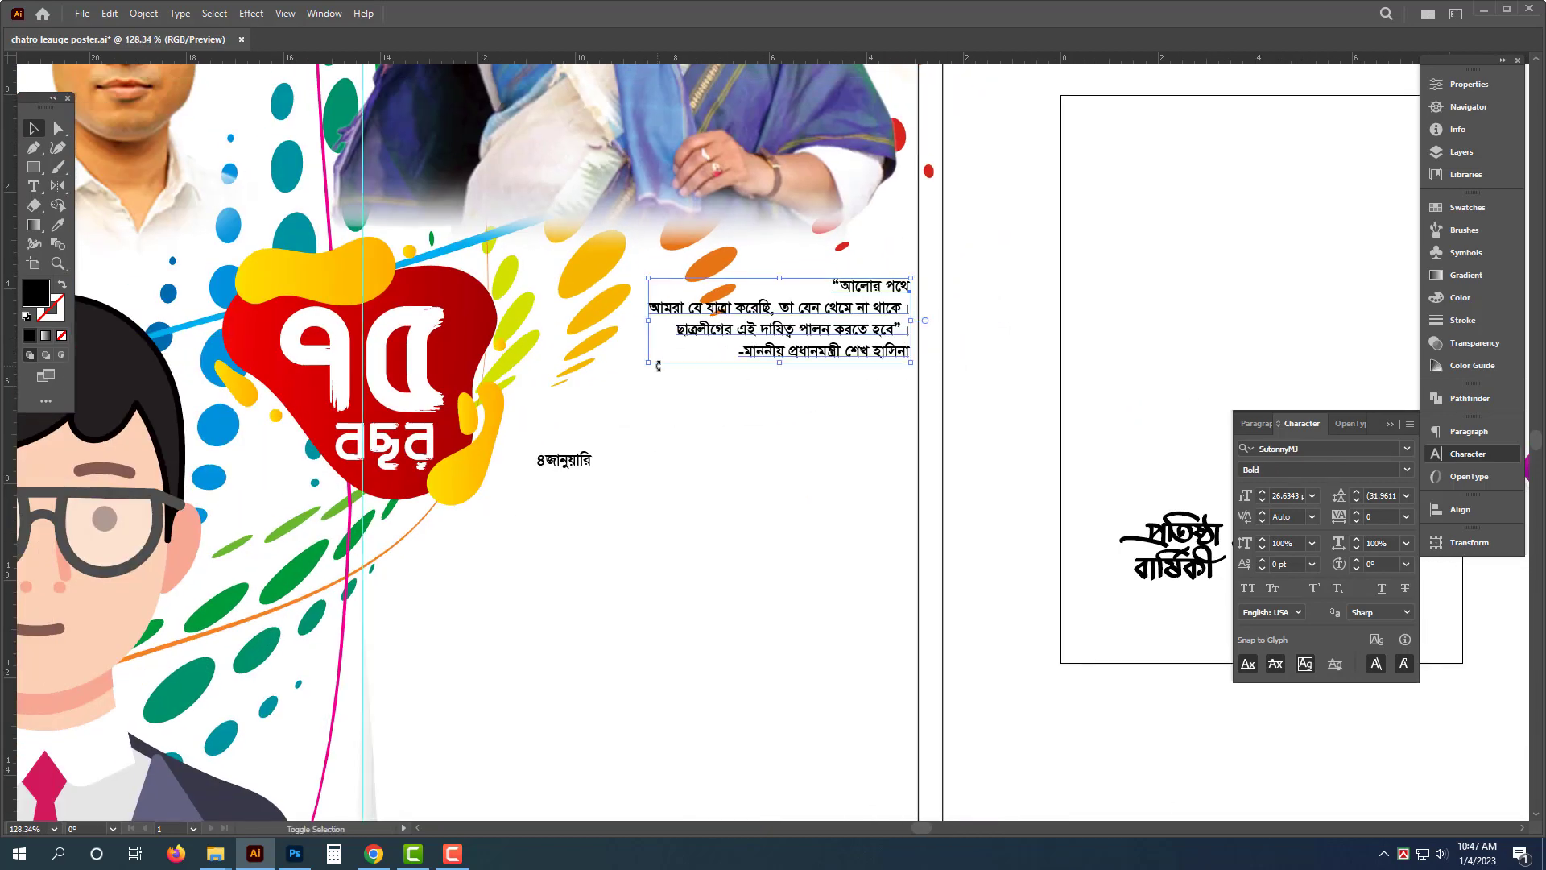
{"action": "left_click_drag", "start_coordinate": [658, 366], "coordinate": [517, 406]}
{"action": "left_click_drag", "start_coordinate": [805, 367], "coordinate": [805, 456]}
{"action": "scroll", "coordinate": [803, 499], "scroll_direction": "up", "scroll_amount": 2}
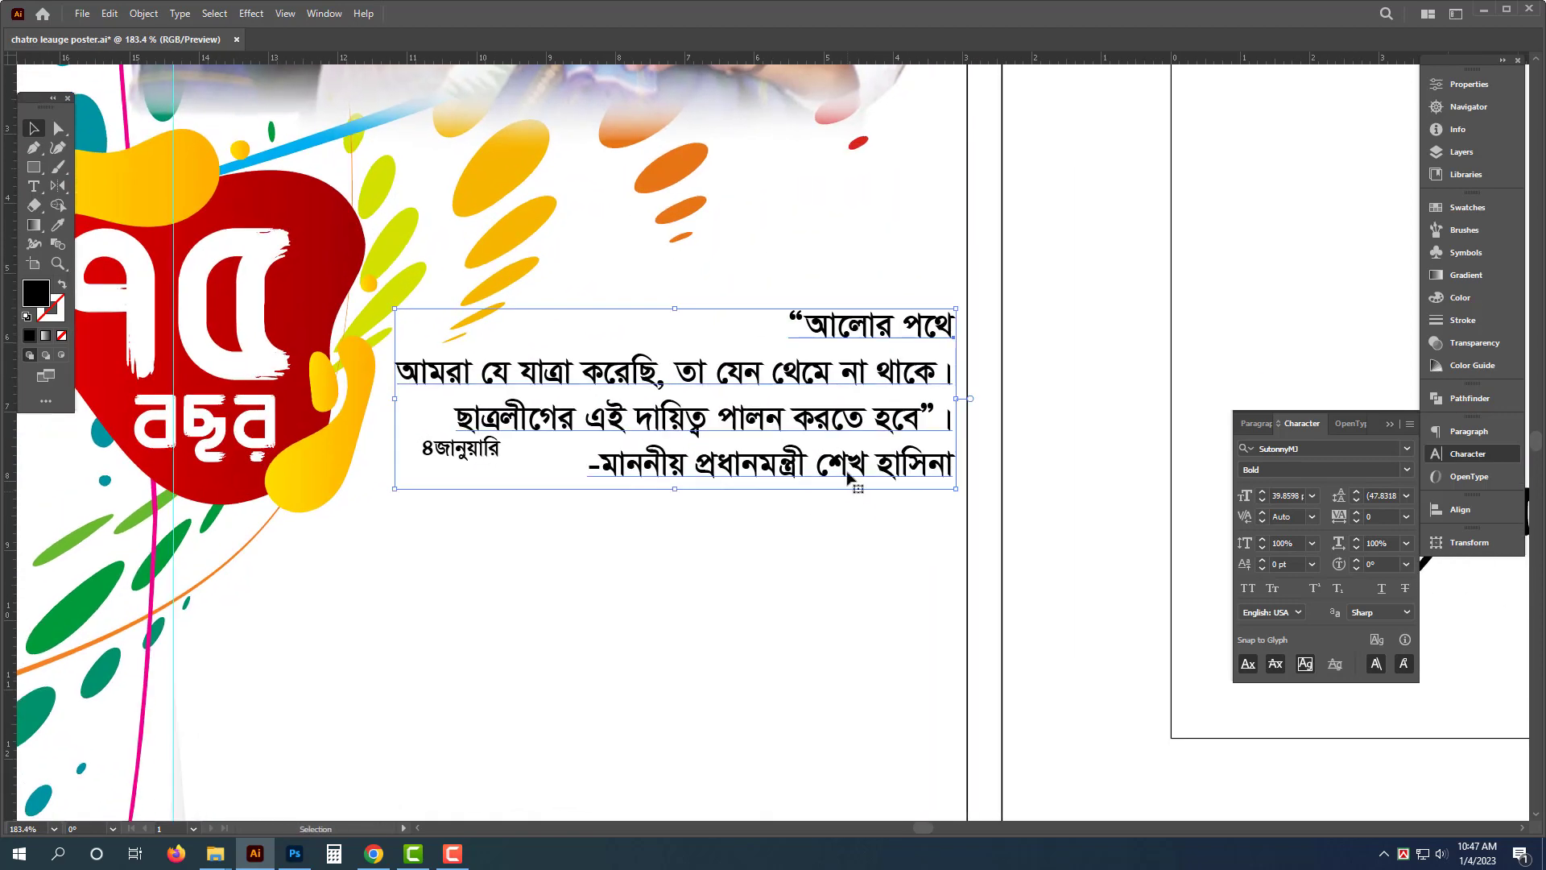
- Condense the horizontal scale of the quote's second line so it fits the block
{"action": "key", "text": "t"}
{"action": "triple_click", "coordinate": [805, 384]}
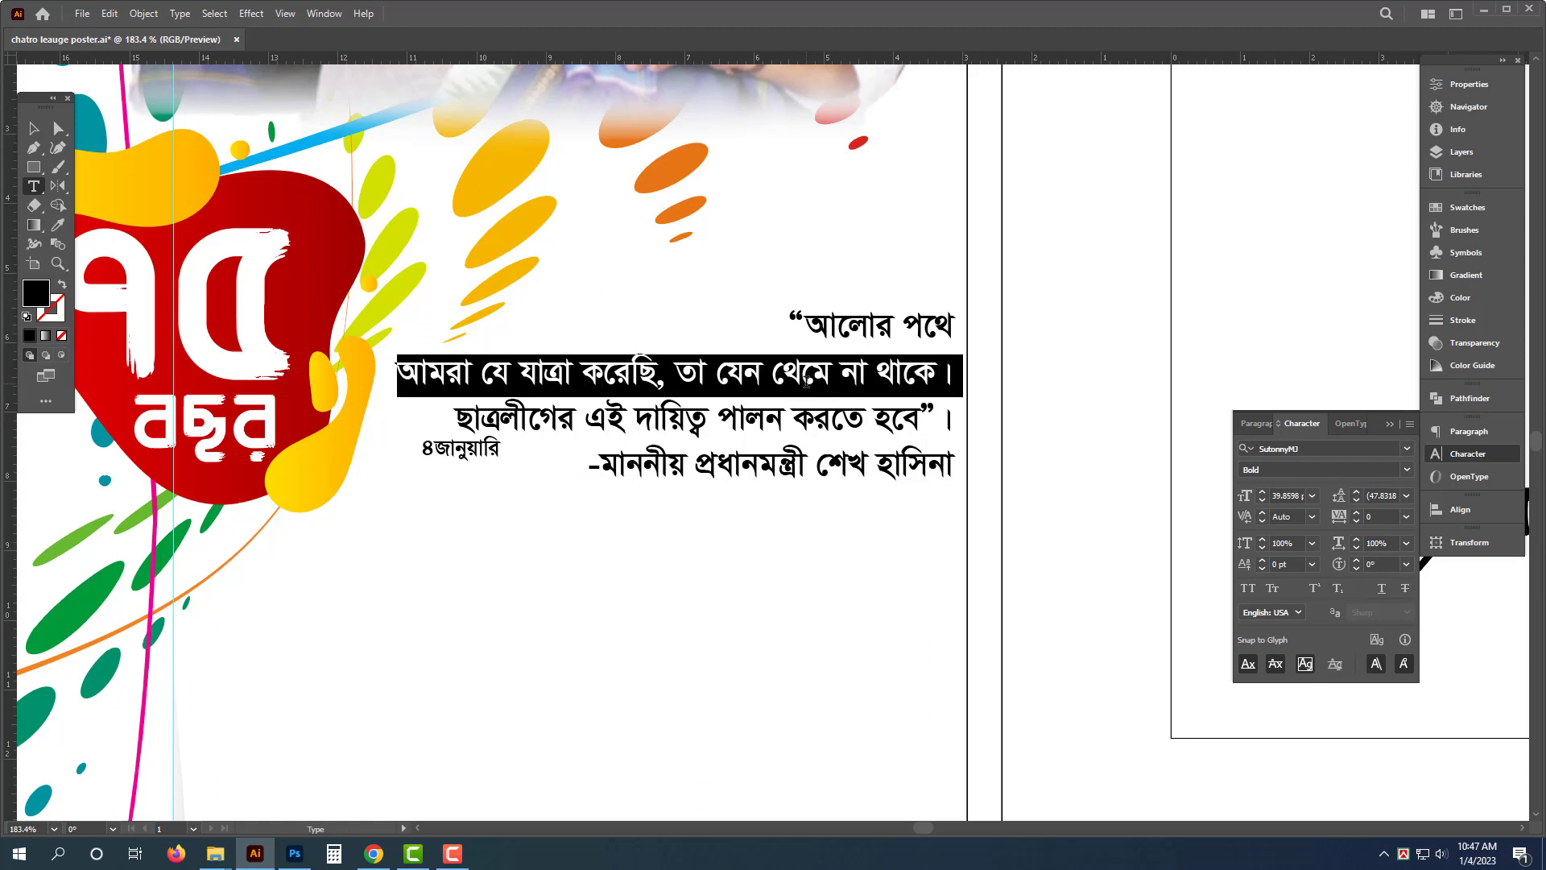
{"action": "key", "text": "Escape"}
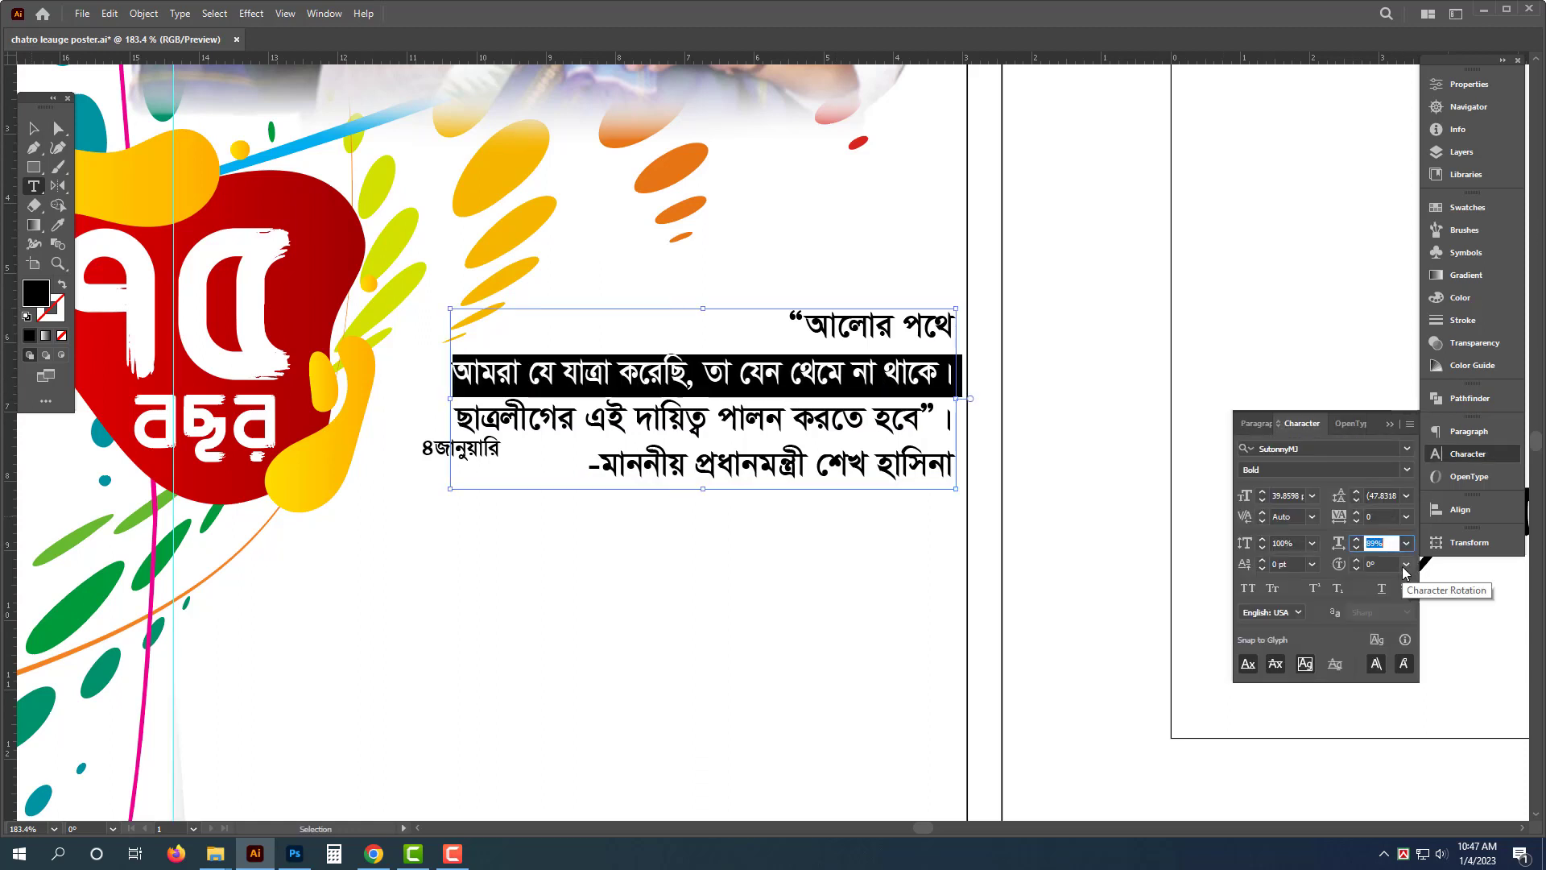
{"action": "key", "text": "Down"}
- Set the attribution line "-মাননীয় প্রধানমন্ত্রী শেখ হাসিনা" to 50 pt
{"action": "double_click", "coordinate": [852, 457]}
{"action": "triple_click", "coordinate": [853, 456]}
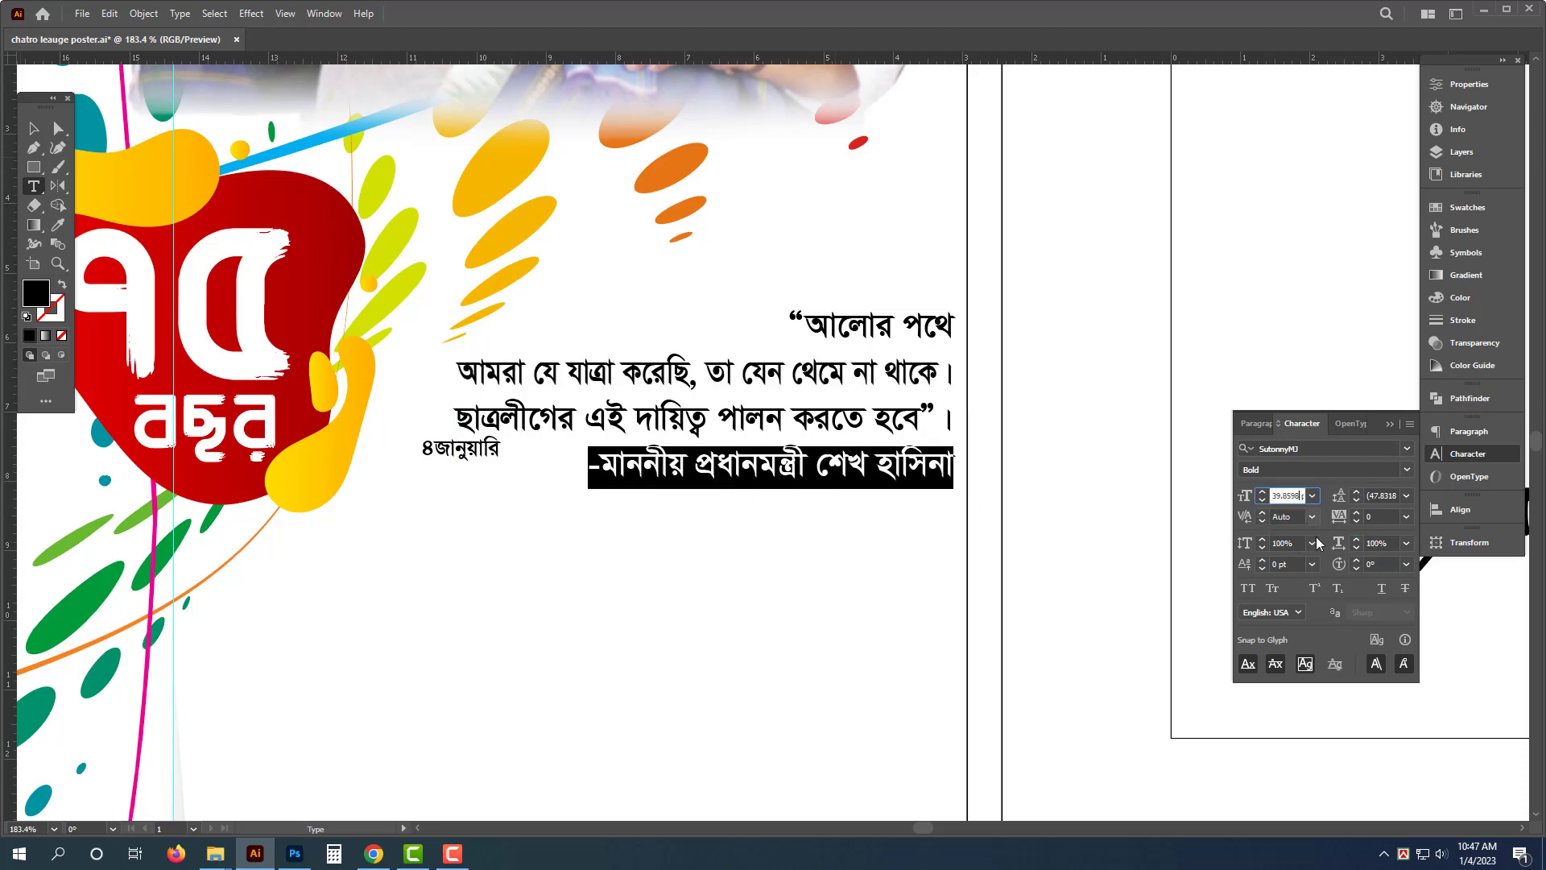
{"action": "type", "text": "50"}
{"action": "key", "text": "Return"}
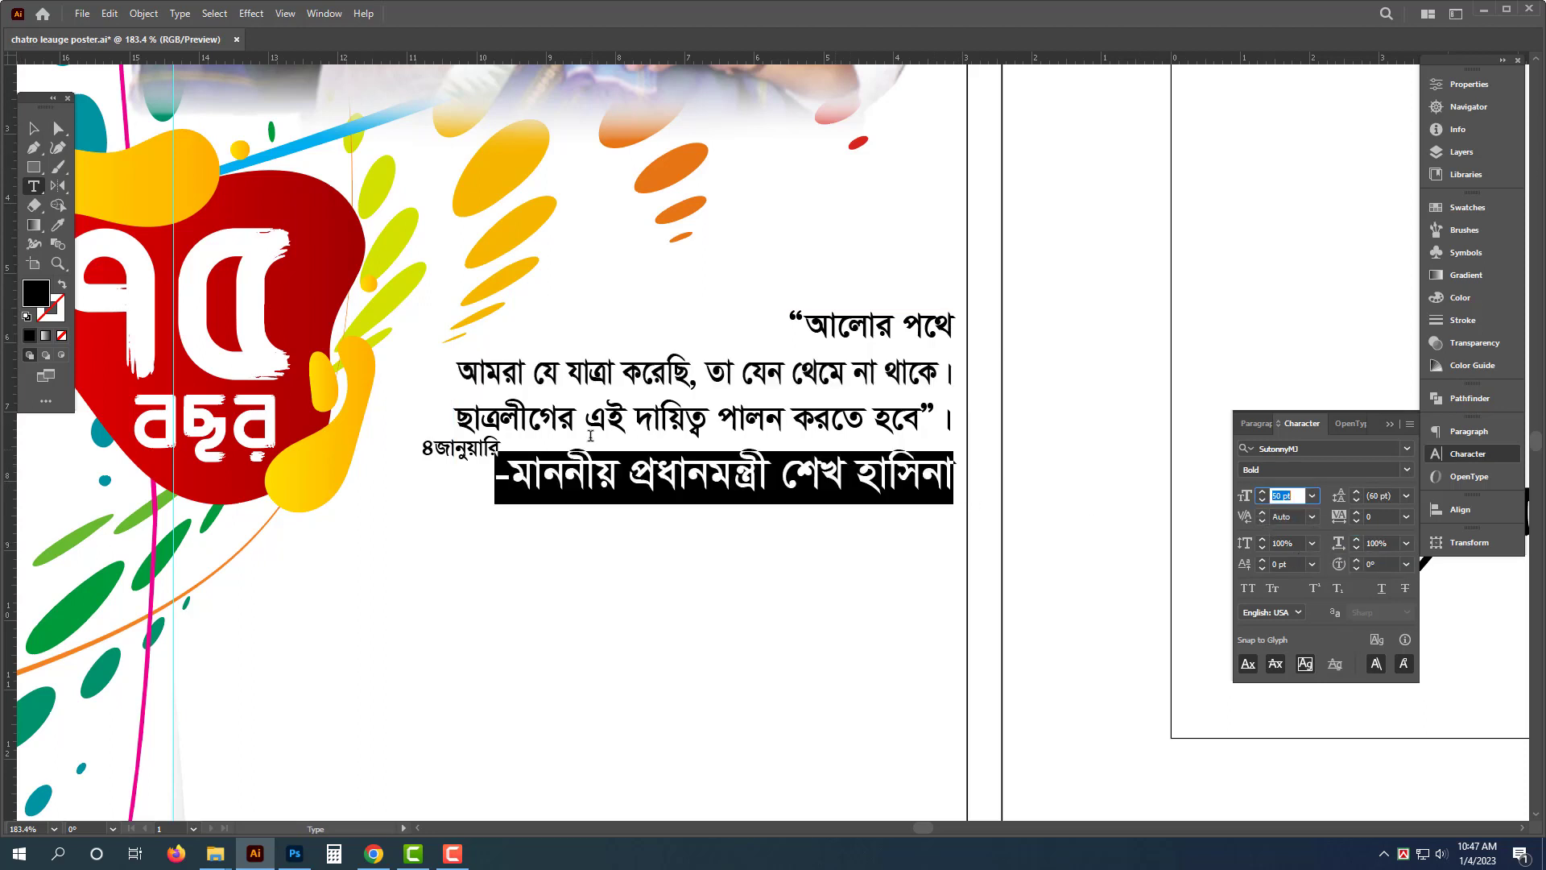
- Nudge the quote block upward and move the "৪জানুয়ারি" text below it
{"action": "left_click", "coordinate": [833, 418]}
{"action": "key", "text": "Escape"}
{"action": "left_click_drag", "start_coordinate": [834, 413], "coordinate": [834, 401]}
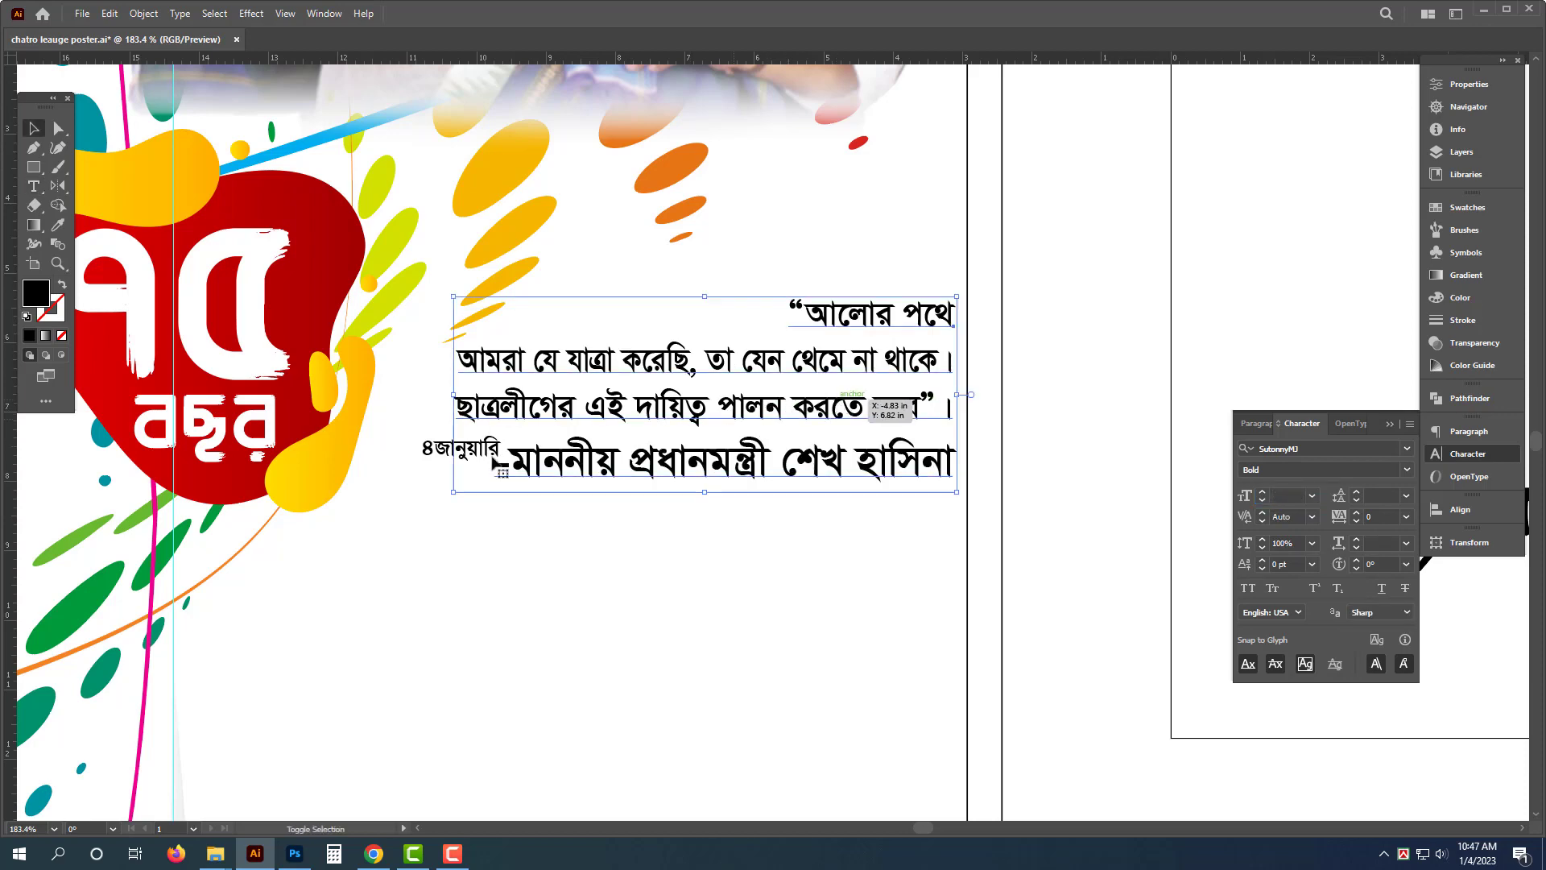
{"action": "left_click_drag", "start_coordinate": [441, 456], "coordinate": [443, 562]}
{"action": "scroll", "coordinate": [529, 515], "scroll_direction": "down", "scroll_amount": 3}
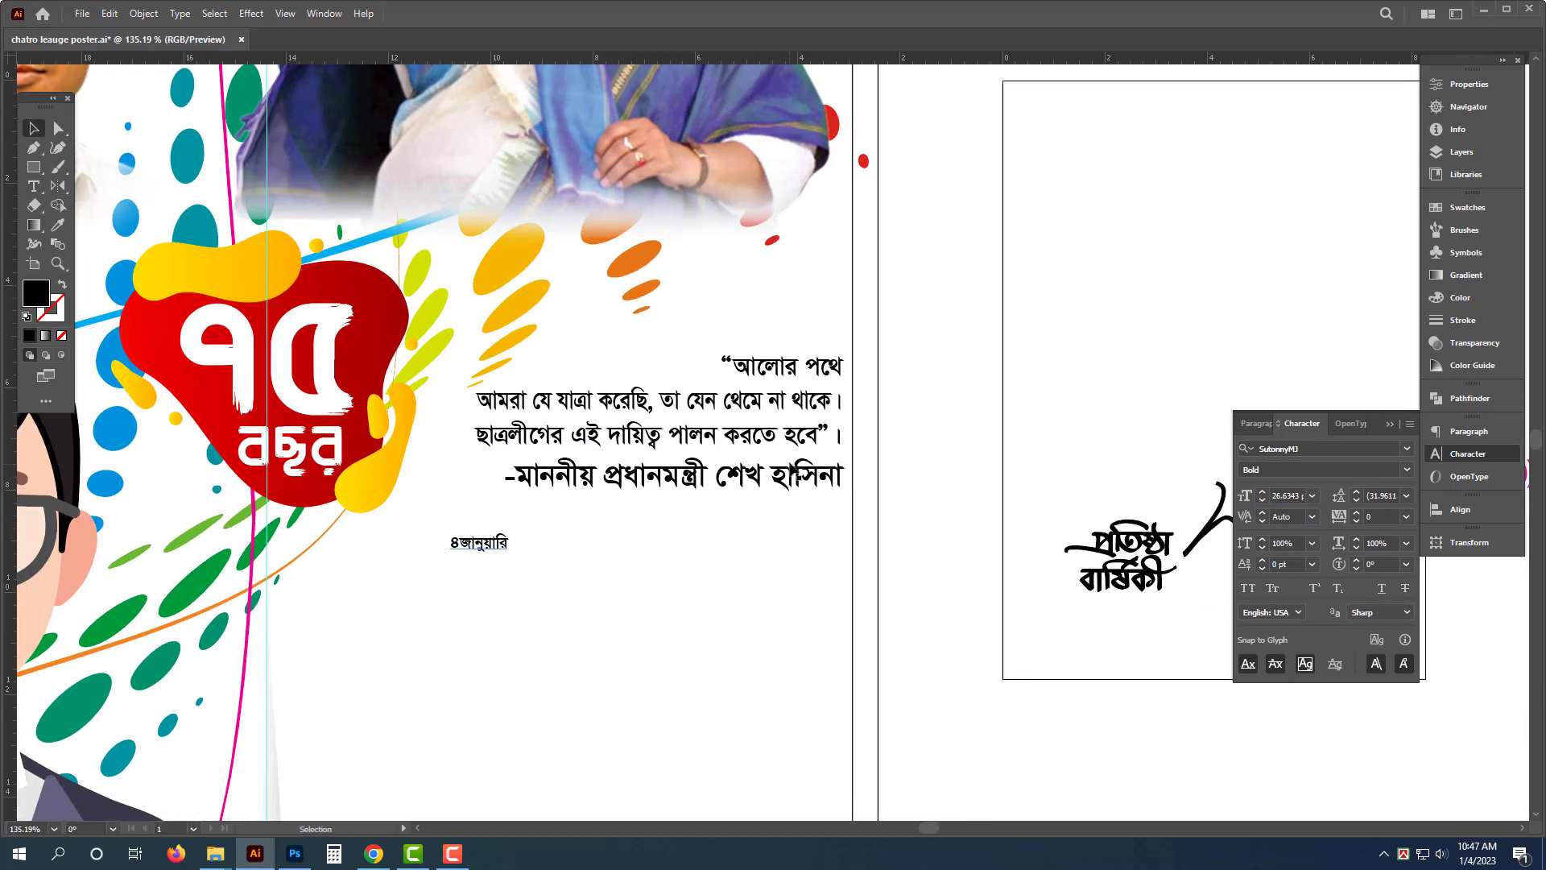
- Color the attribution line blue with CMYK values 100, 80, 0, 0
{"action": "left_click", "coordinate": [785, 483]}
{"action": "triple_click", "coordinate": [785, 482]}
{"action": "left_click", "coordinate": [1503, 295]}
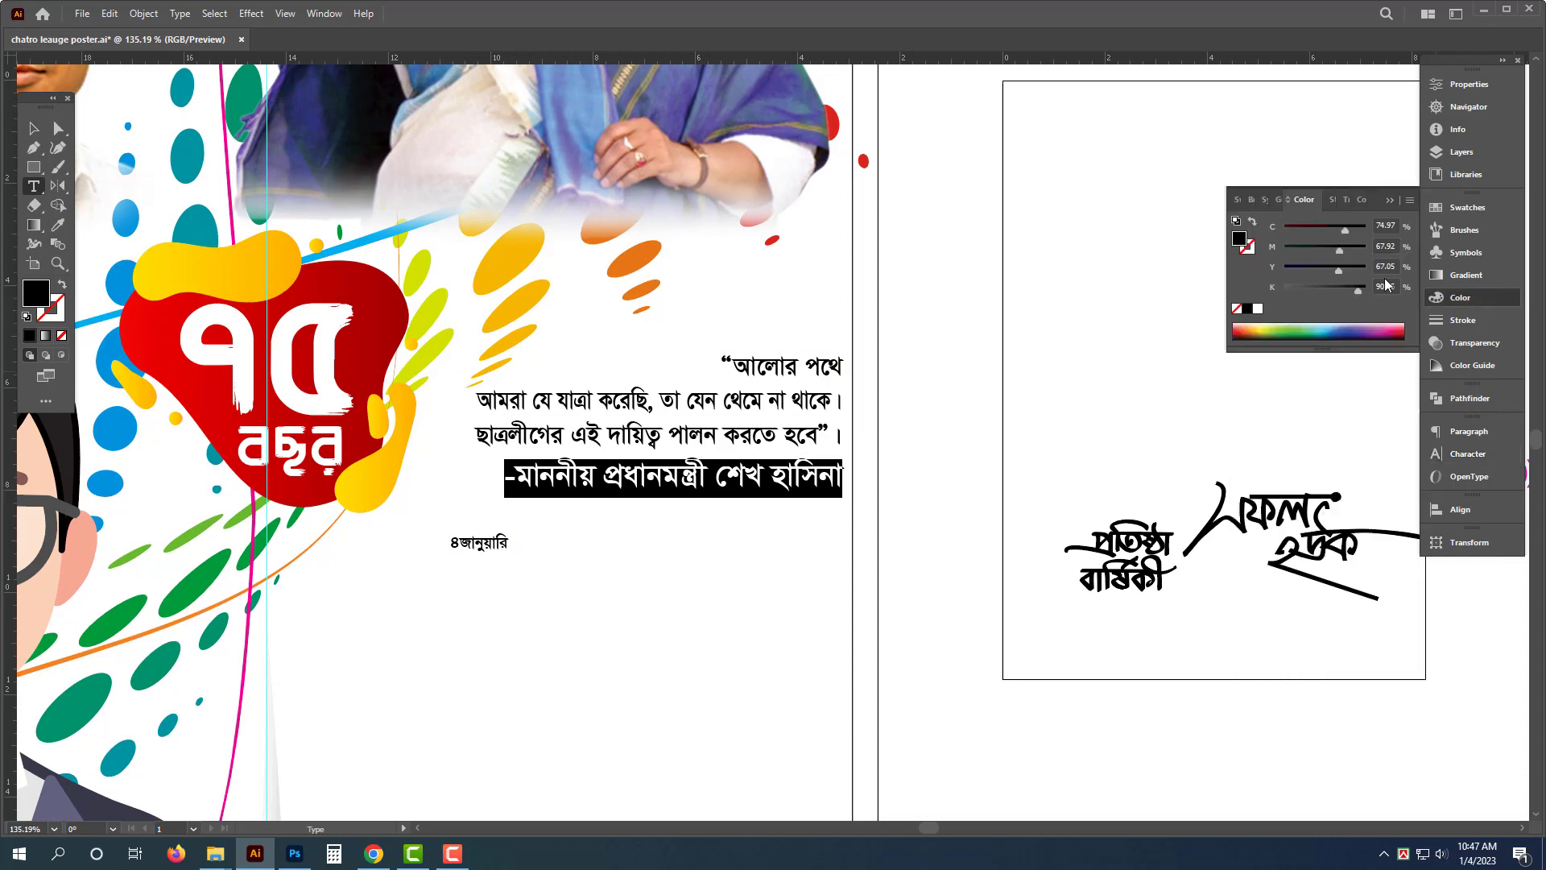
{"action": "type", "text": "0"}
{"action": "key", "text": "Tab"}
{"action": "type", "text": "1"}
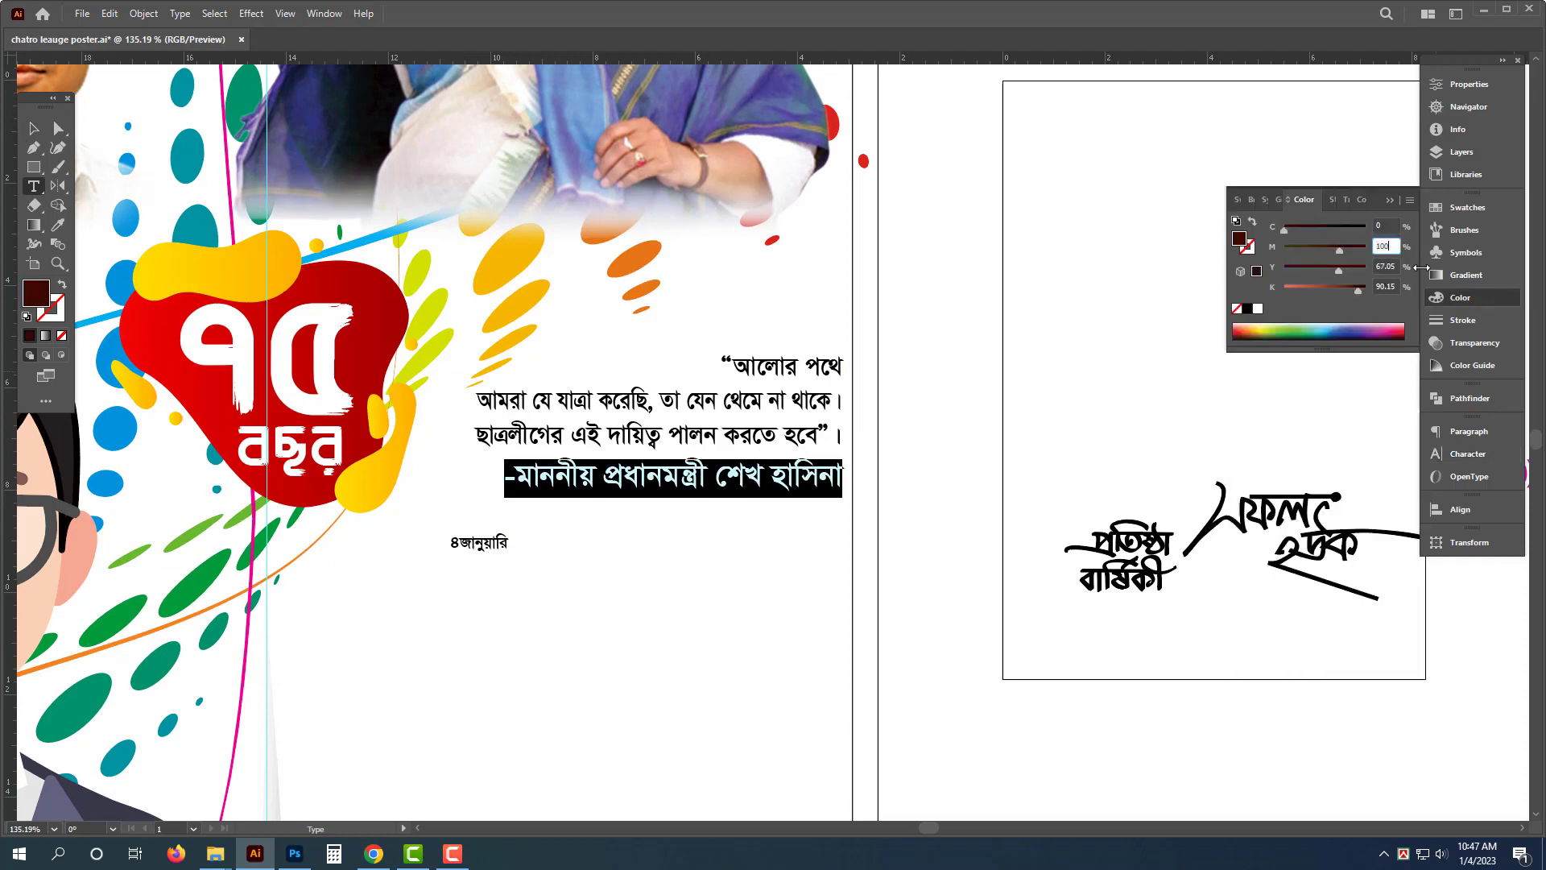
{"action": "type", "text": "100"}
{"action": "key", "text": "Tab"}
{"action": "type", "text": "80"}
{"action": "key", "text": "Tab"}
{"action": "type", "text": "0"}
{"action": "key", "text": "Tab"}
{"action": "type", "text": "0"}
{"action": "key", "text": "Return"}
- Change the whole quote's font to KongshoMJ Bold and slightly widen its text frame
{"action": "left_click", "coordinate": [769, 435]}
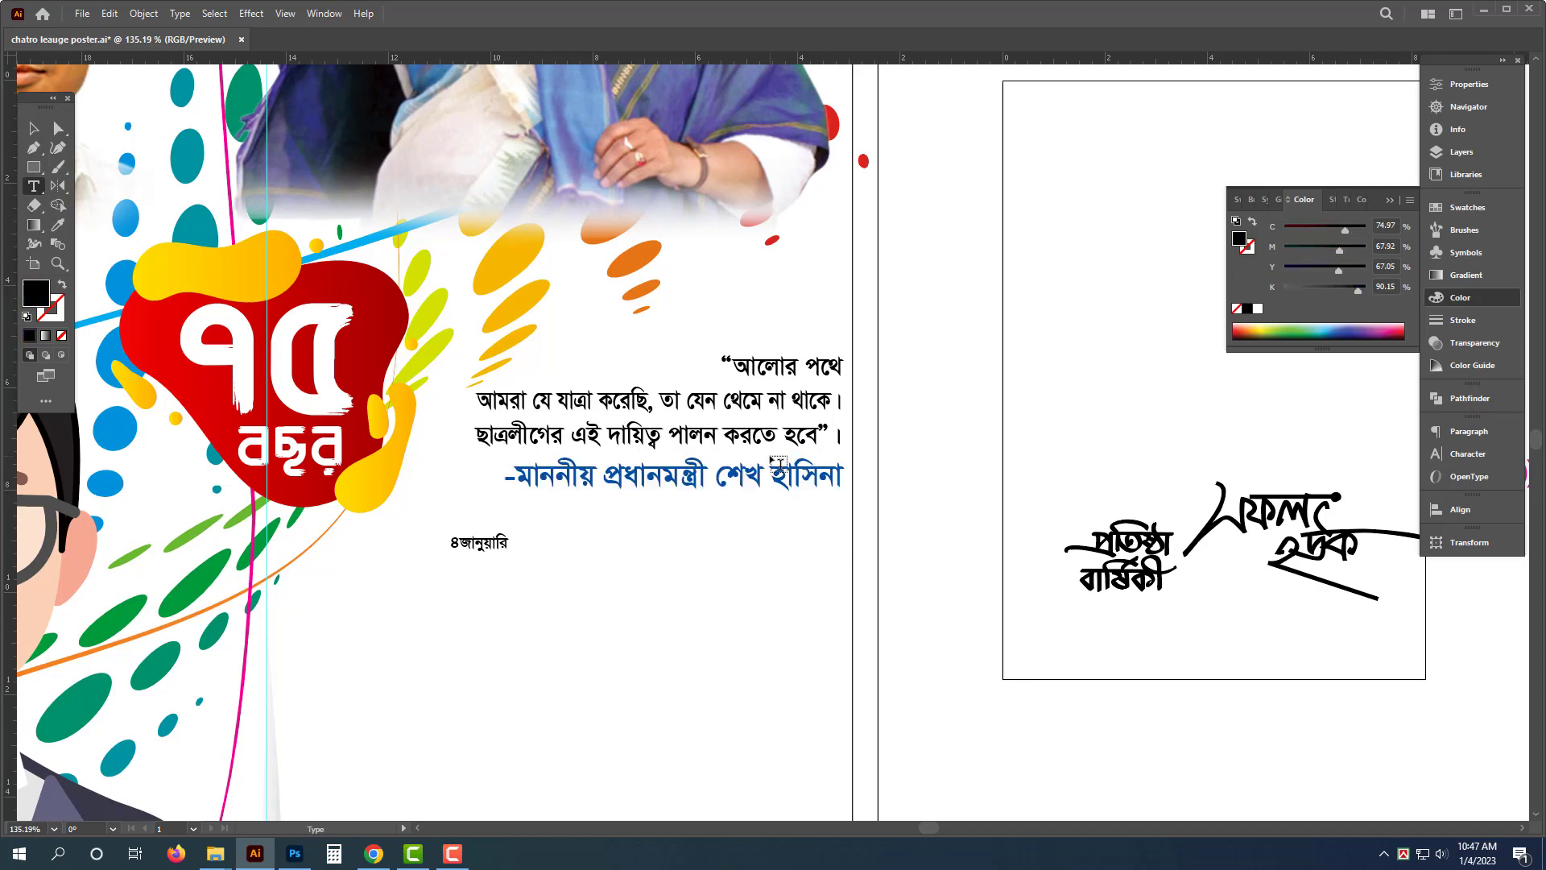
{"action": "key", "text": "Escape"}
{"action": "left_click_drag", "start_coordinate": [472, 504], "coordinate": [439, 526]}
{"action": "left_click", "coordinate": [966, 334]}
{"action": "key", "text": "ctrl+space"}
{"action": "left_click_drag", "start_coordinate": [805, 494], "coordinate": [828, 494]}
{"action": "left_click", "coordinate": [771, 490]}
{"action": "key", "text": "ctrl+t"}
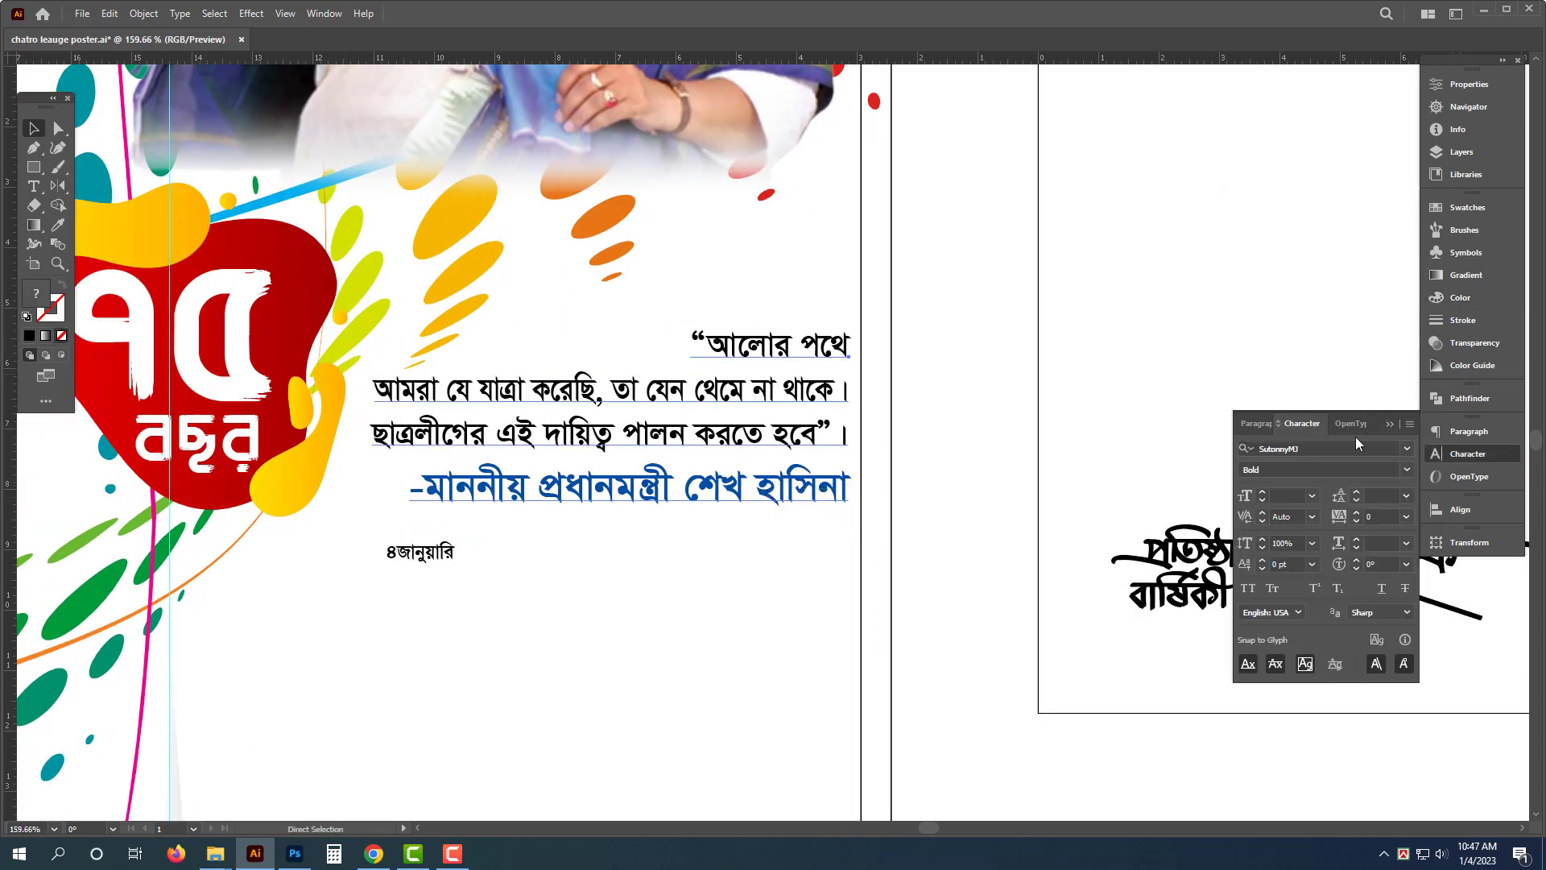
{"action": "left_click", "coordinate": [1341, 453]}
{"action": "type", "text": "kong"}
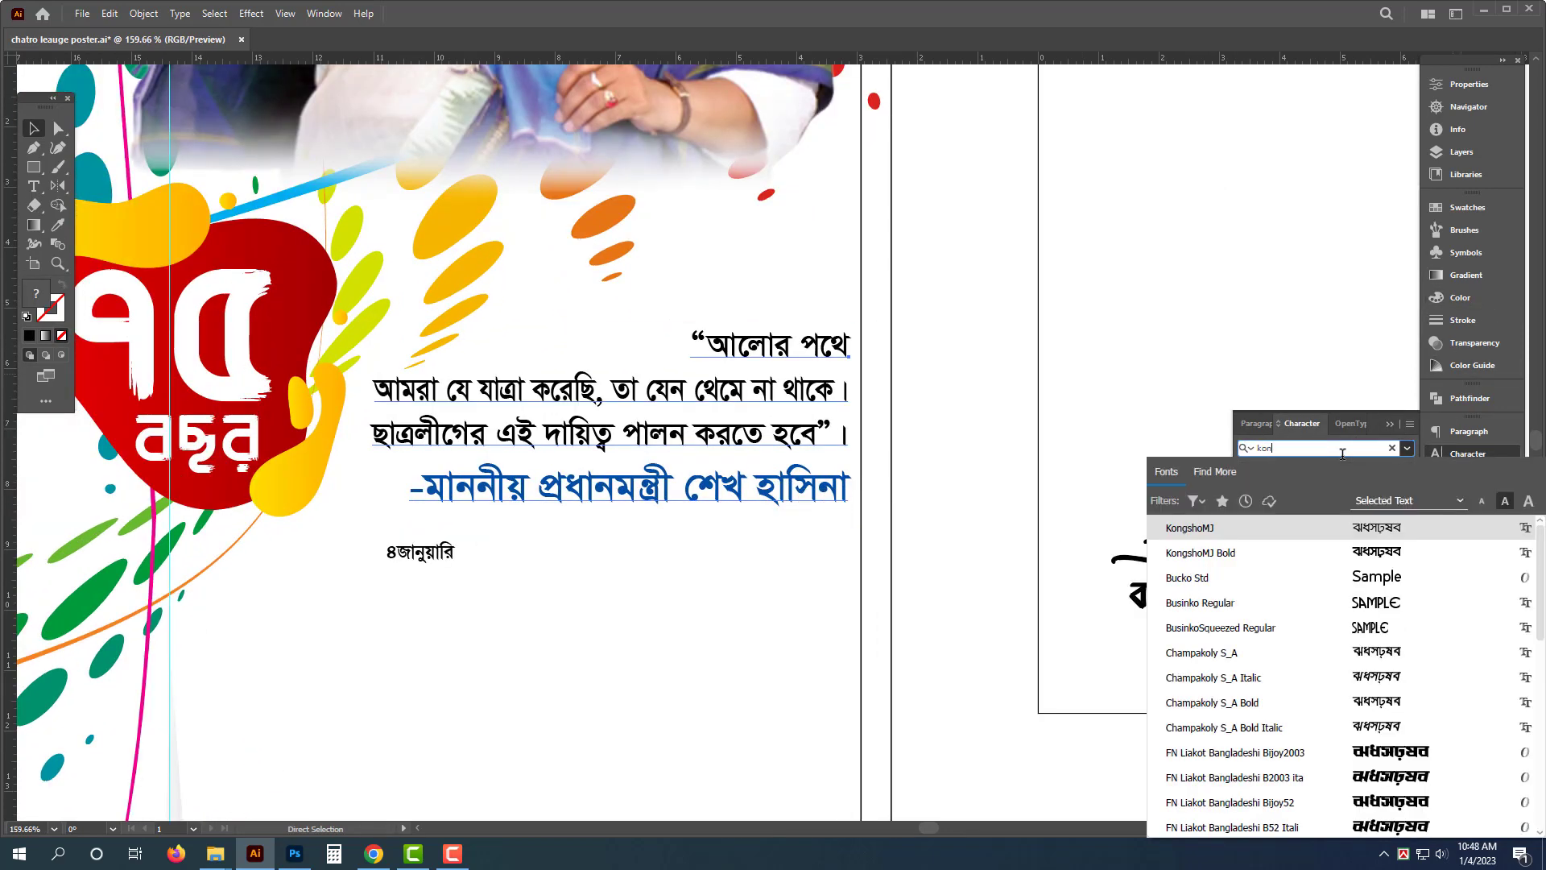
{"action": "left_click", "coordinate": [1431, 553]}
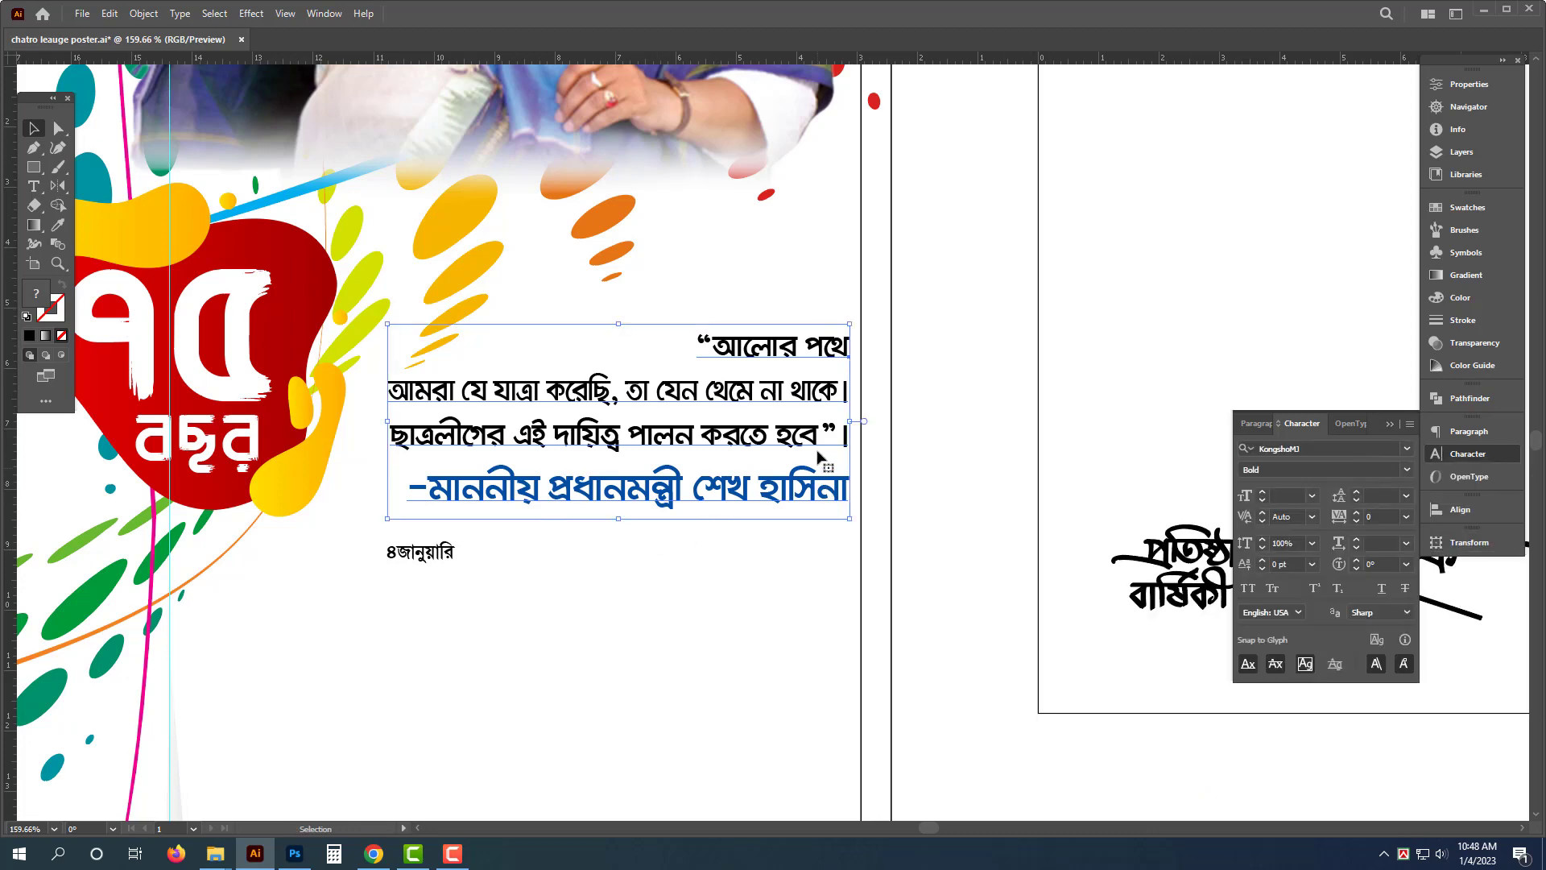
{"action": "left_click_drag", "start_coordinate": [855, 421], "coordinate": [867, 421]}
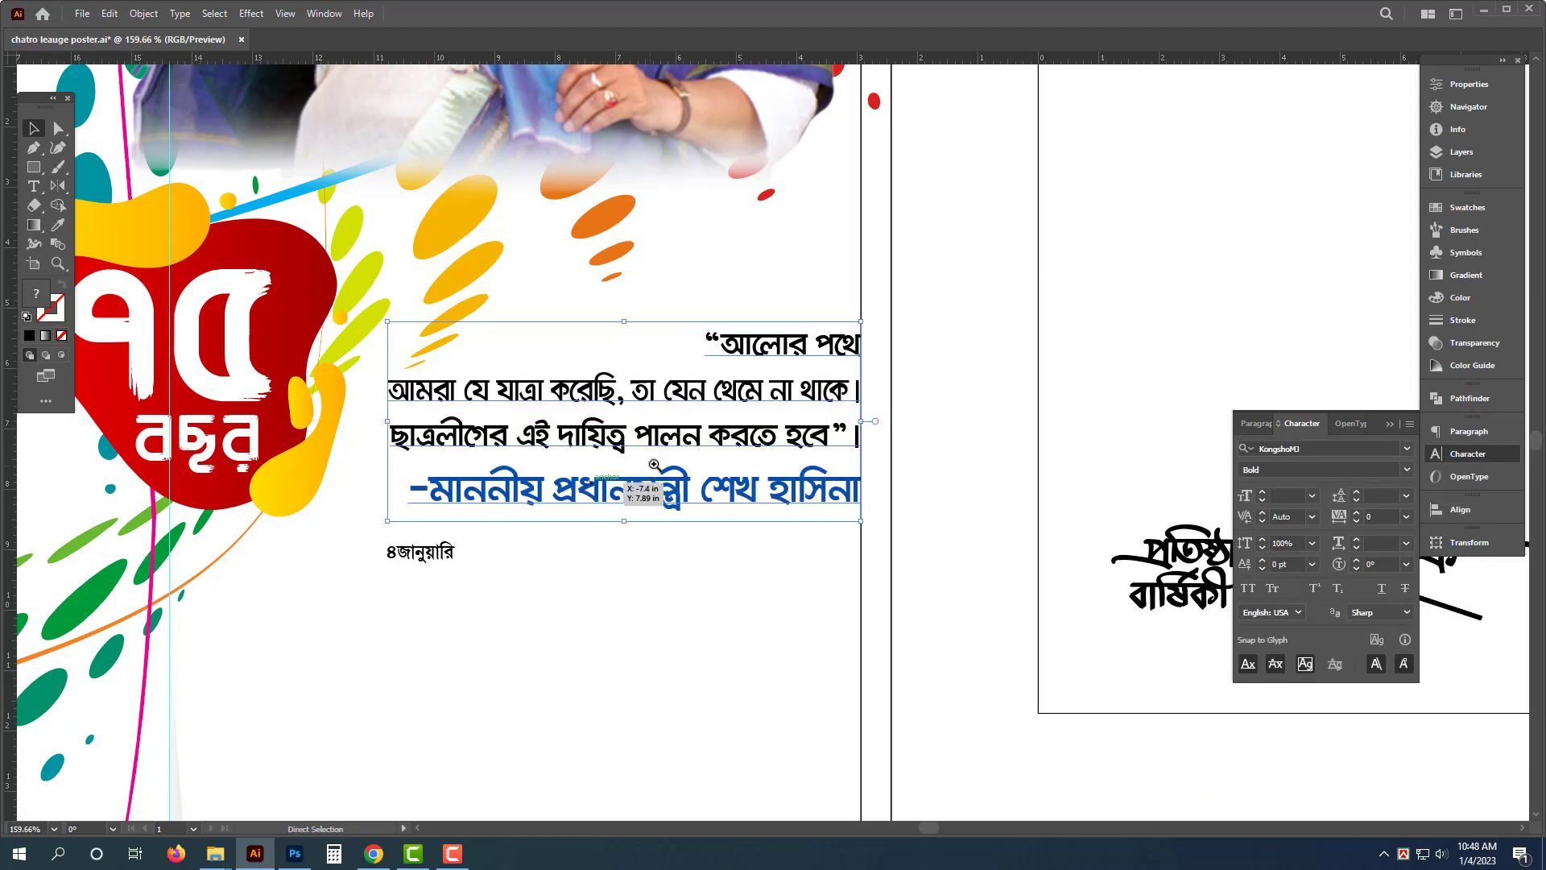
- Move the purple-pink ribbon graphic with the circle from the pasteboard onto the poster below the quote
{"action": "left_click_drag", "start_coordinate": [653, 466], "coordinate": [558, 504]}
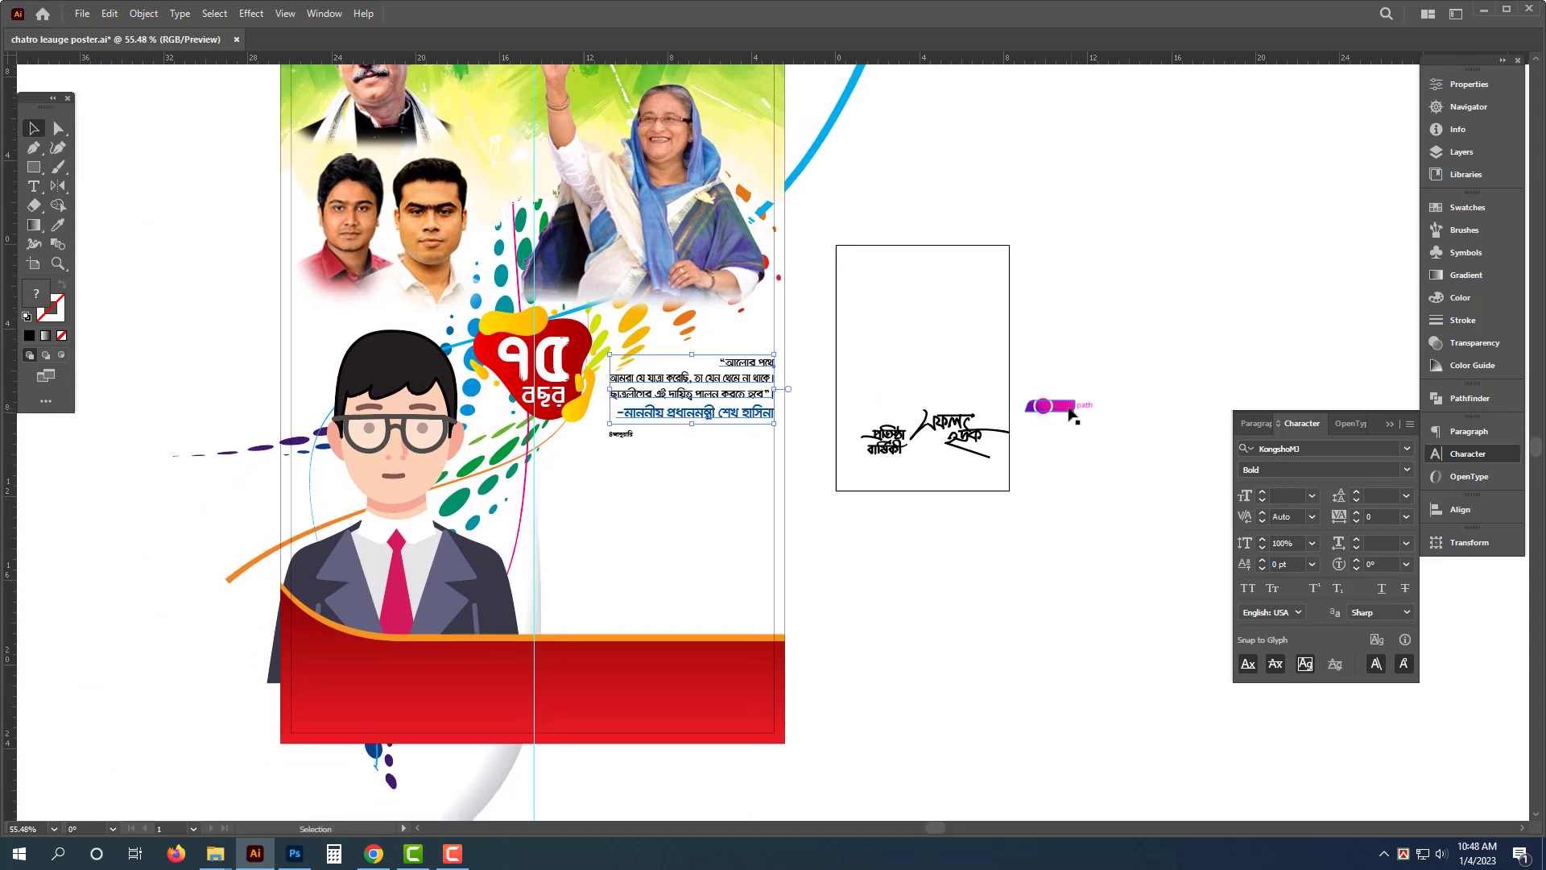
{"action": "left_click_drag", "start_coordinate": [1070, 413], "coordinate": [837, 471]}
{"action": "left_click_drag", "start_coordinate": [727, 481], "coordinate": [622, 444]}
{"action": "left_click_drag", "start_coordinate": [508, 411], "coordinate": [664, 467]}
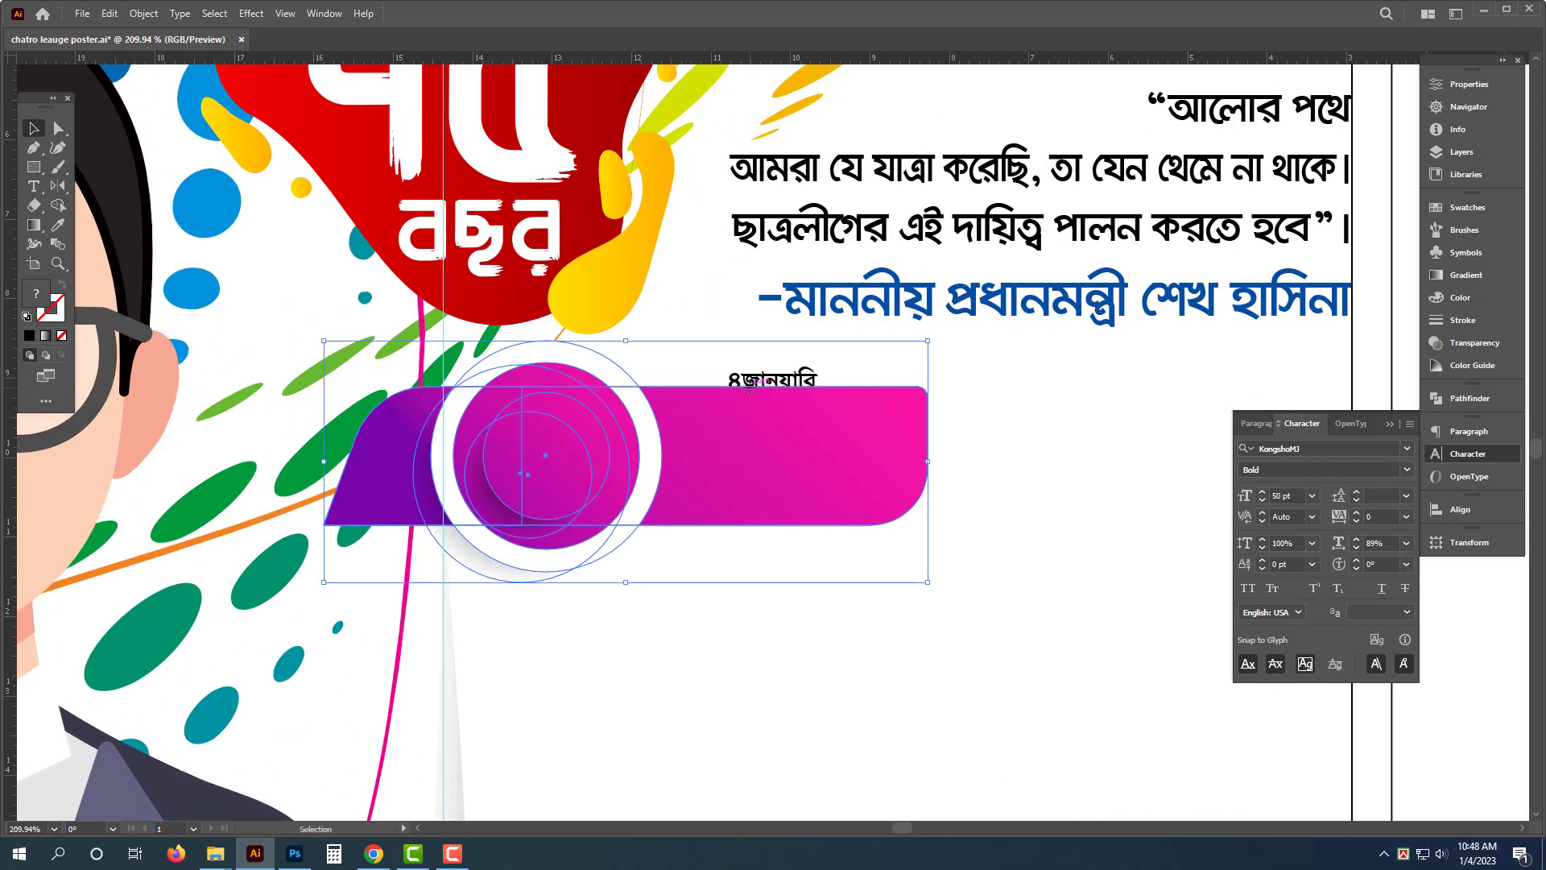
- Delete "জানুয়ারি" from the date text, leaving "৪", and place it enlarged inside the ribbon's circle
{"action": "left_click", "coordinate": [775, 388]}
{"action": "double_click", "coordinate": [798, 378]}
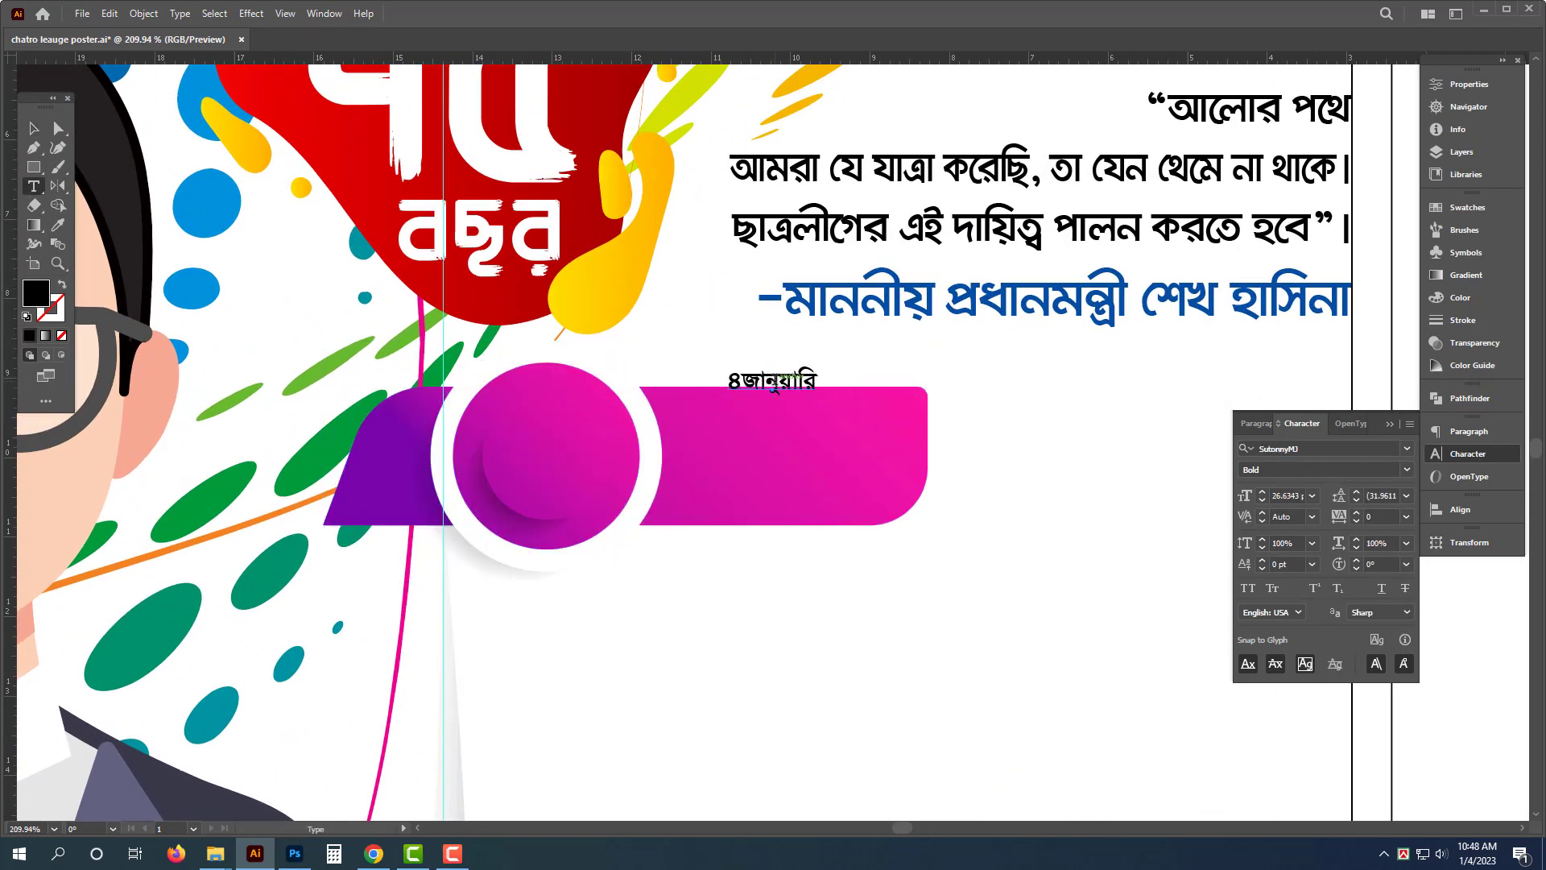
{"action": "key", "text": "BackSpace"}
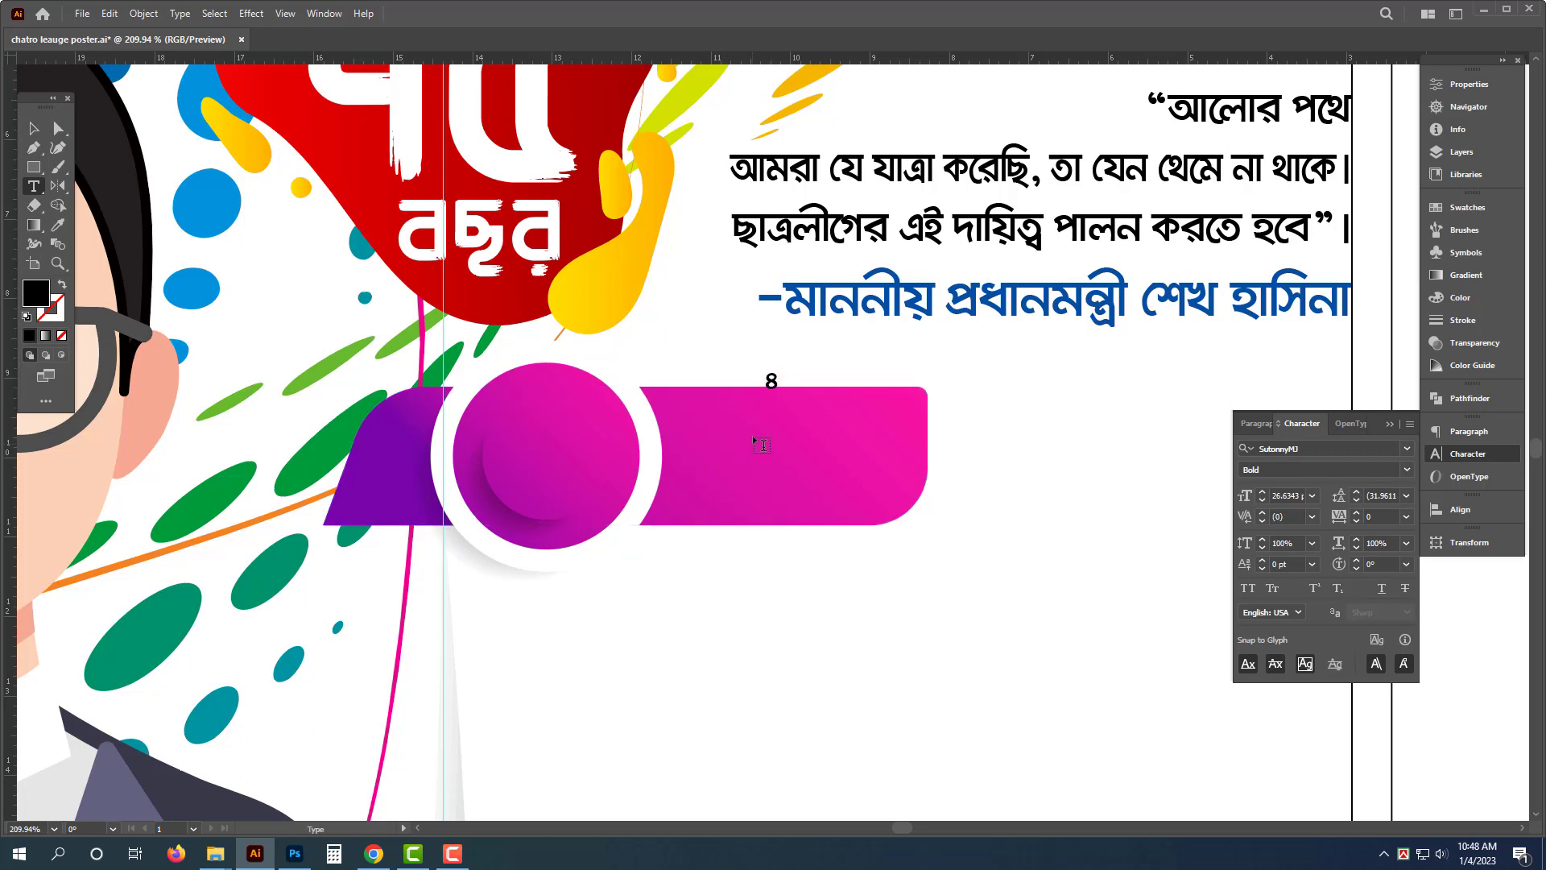
{"action": "left_click_drag", "start_coordinate": [786, 379], "coordinate": [554, 475]}
{"action": "key", "text": "Tab"}
{"action": "key", "text": "Tab"}
- Color the "৪" white
{"action": "left_click", "coordinate": [1461, 298]}
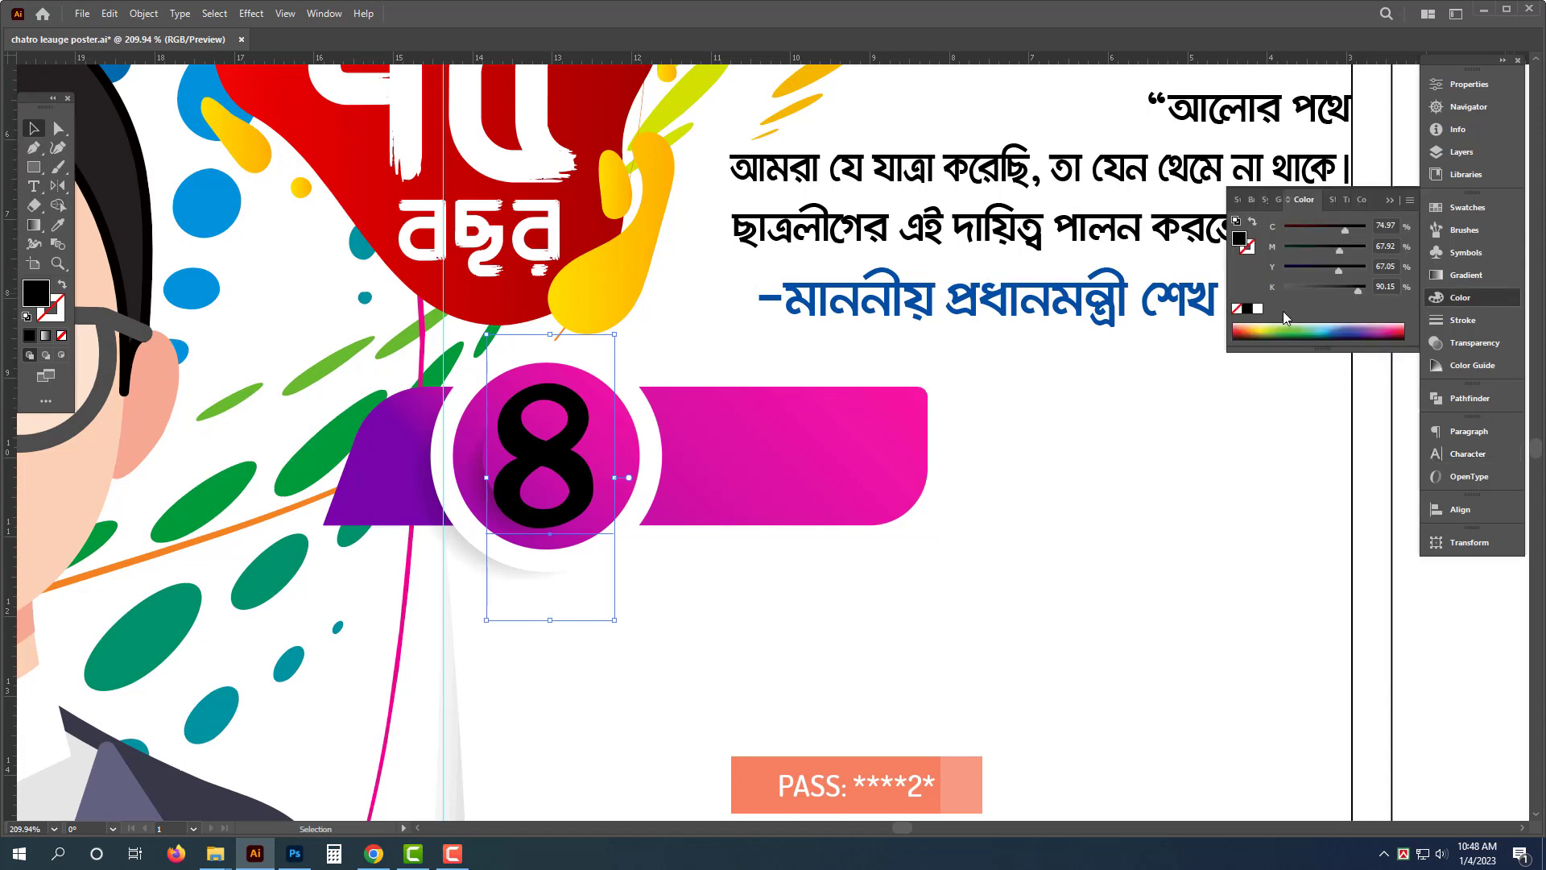
{"action": "left_click", "coordinate": [1258, 309]}
{"action": "key", "text": "ctrl+shift+a"}
- Duplicate "৪" onto the ribbon's right part and replace its content with the pasted "জানুয়ারি"
{"action": "left_click", "coordinate": [550, 470]}
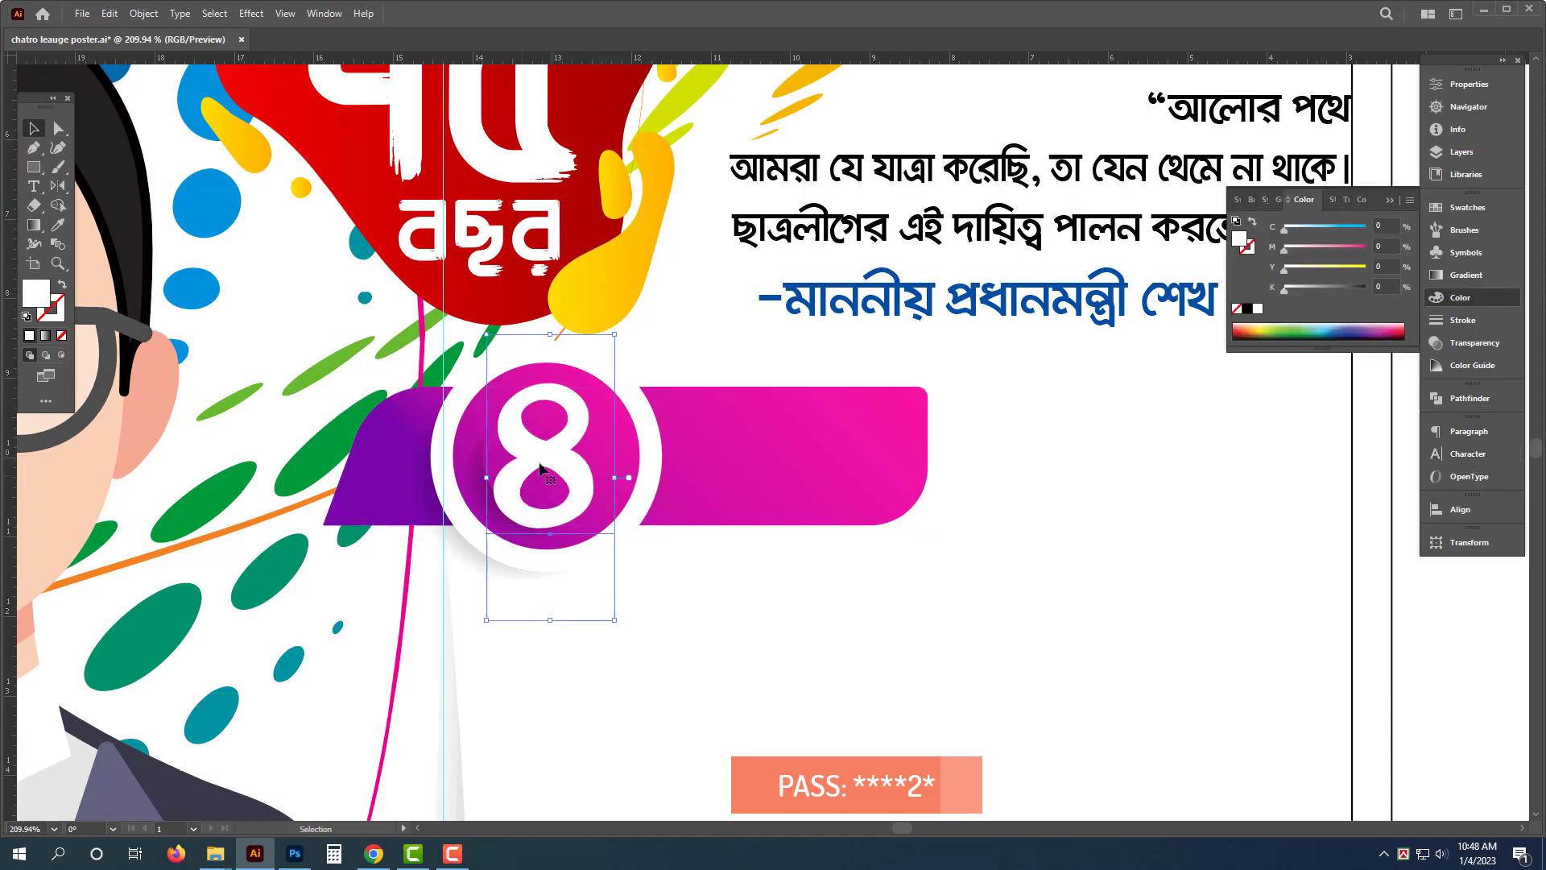
{"action": "left_click_drag", "start_coordinate": [541, 452], "coordinate": [751, 463], "text": "alt"}
{"action": "double_click", "coordinate": [757, 479]}
{"action": "key", "text": "ctrl+a"}
{"action": "type", "text": "জানুয়ারি"}
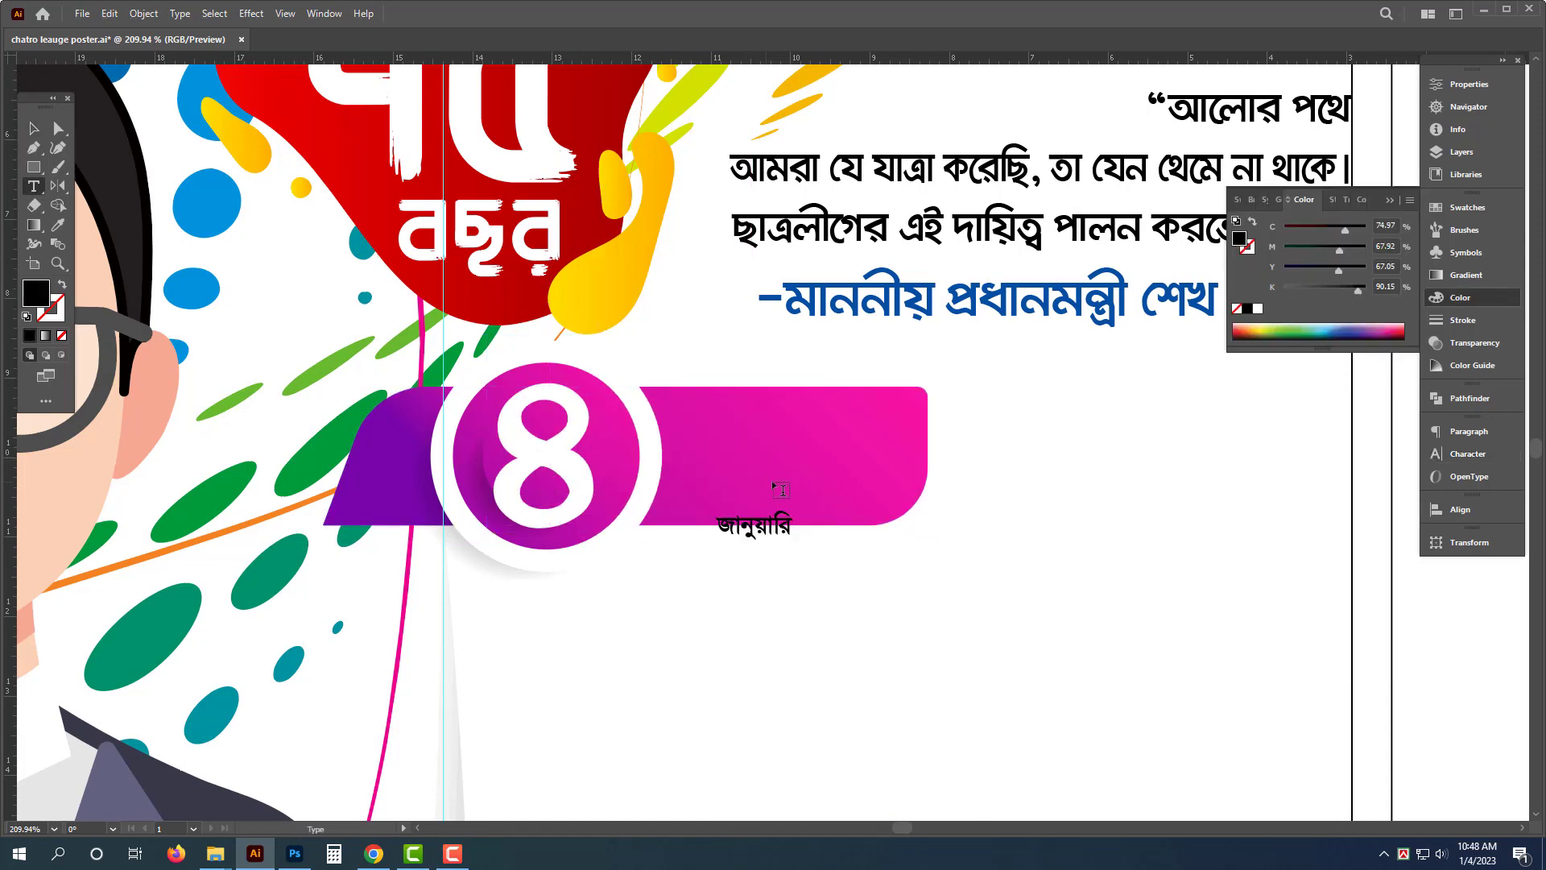
{"action": "key", "text": "Escape"}
{"action": "left_click_drag", "start_coordinate": [757, 541], "coordinate": [726, 456]}
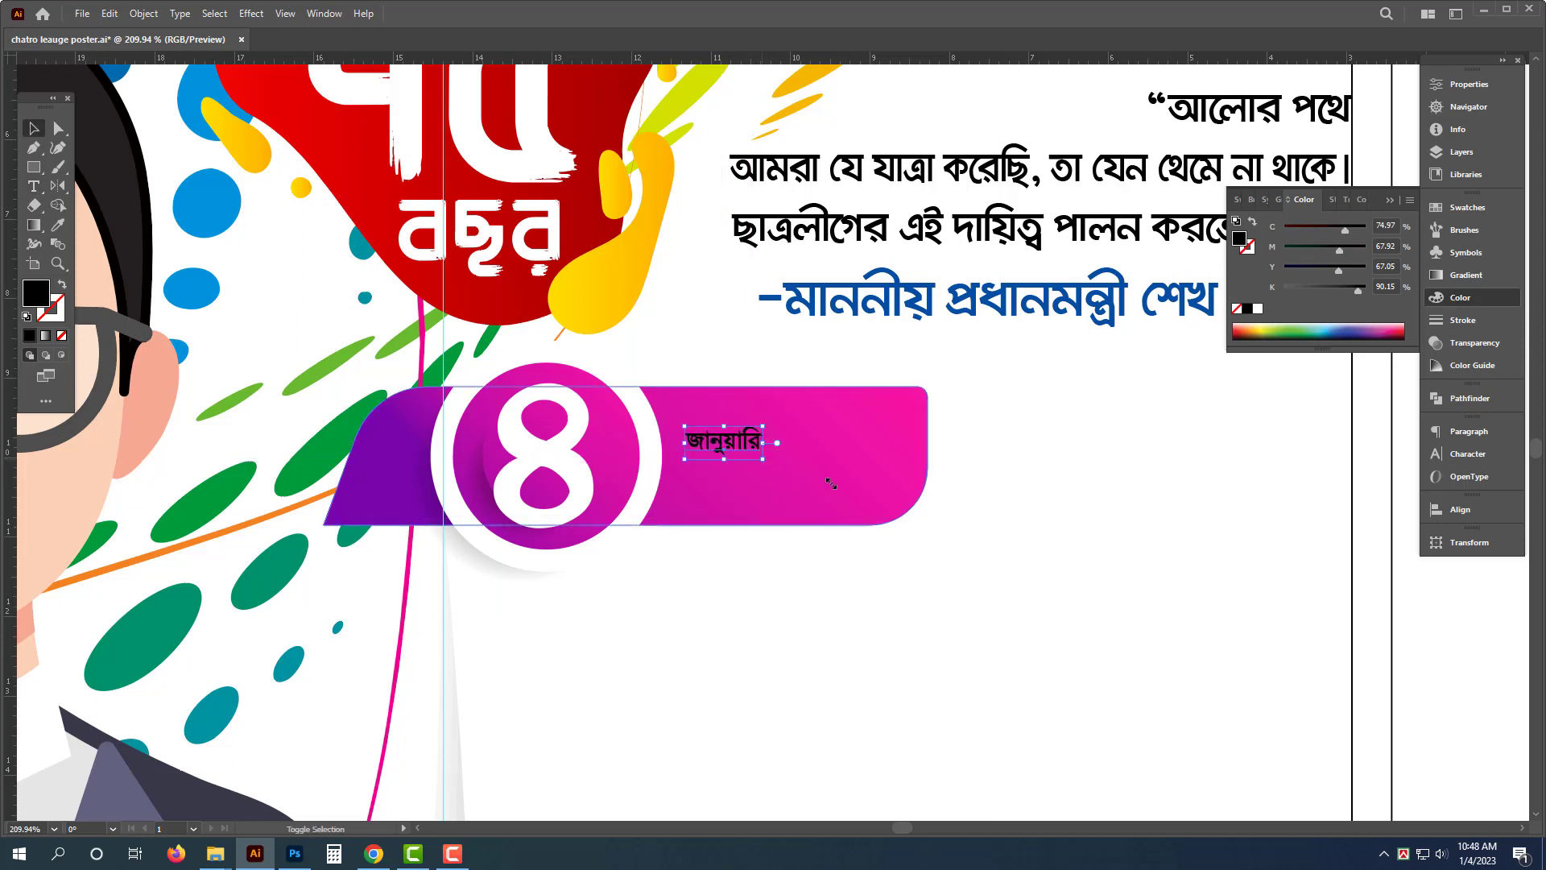
- Enlarge "জানুয়ারি" to fill the ribbon's right section and color it yellow
{"action": "left_click_drag", "start_coordinate": [831, 483], "coordinate": [897, 510]}
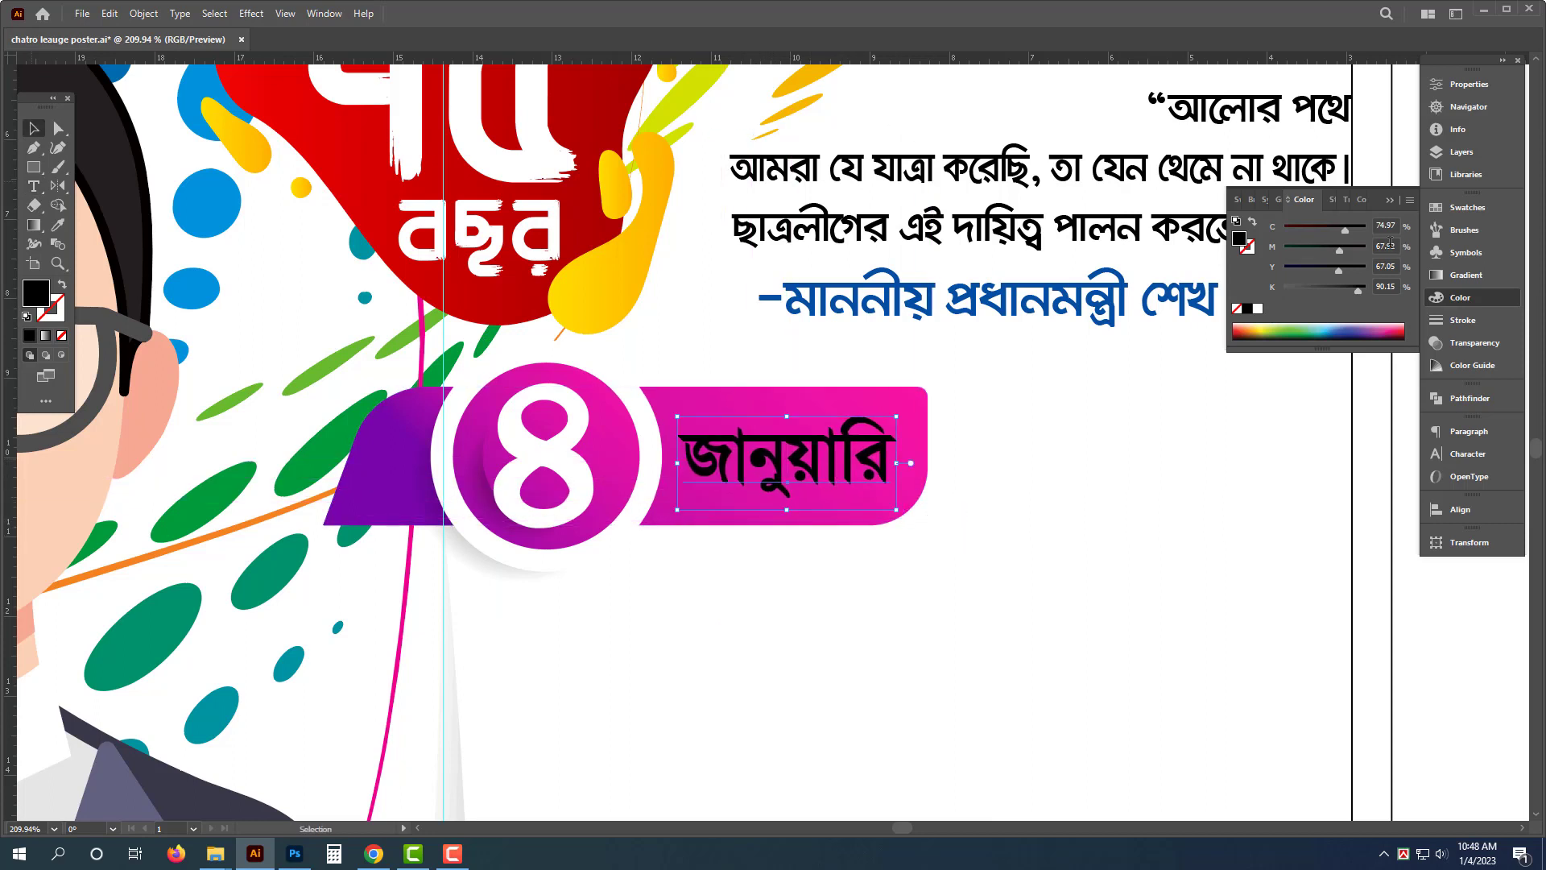
{"action": "left_click", "coordinate": [1258, 309]}
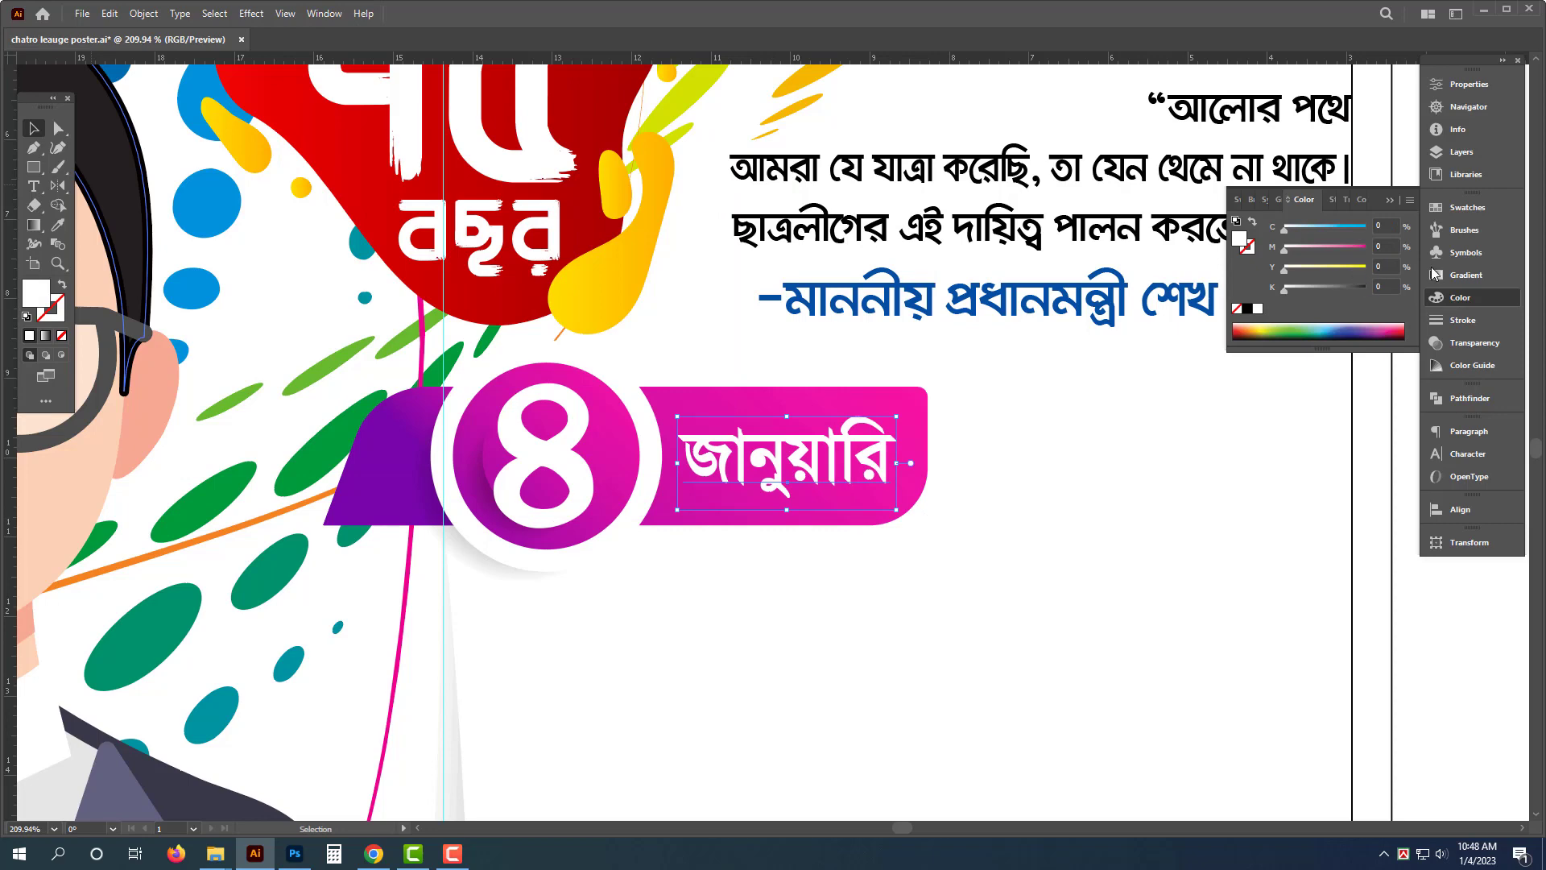
{"action": "left_click_drag", "start_coordinate": [1283, 269], "coordinate": [1433, 275]}
{"action": "left_click", "coordinate": [1230, 548]}
{"action": "mouse_move", "coordinate": [924, 465]}
{"action": "left_mouse_down"}
{"action": "mouse_move", "coordinate": [954, 465]}
{"action": "mouse_move", "coordinate": [911, 463]}
{"action": "left_mouse_up"}
{"action": "key", "text": "ctrl+z"}
{"action": "left_click", "coordinate": [979, 634]}
{"action": "key", "text": "Tab"}
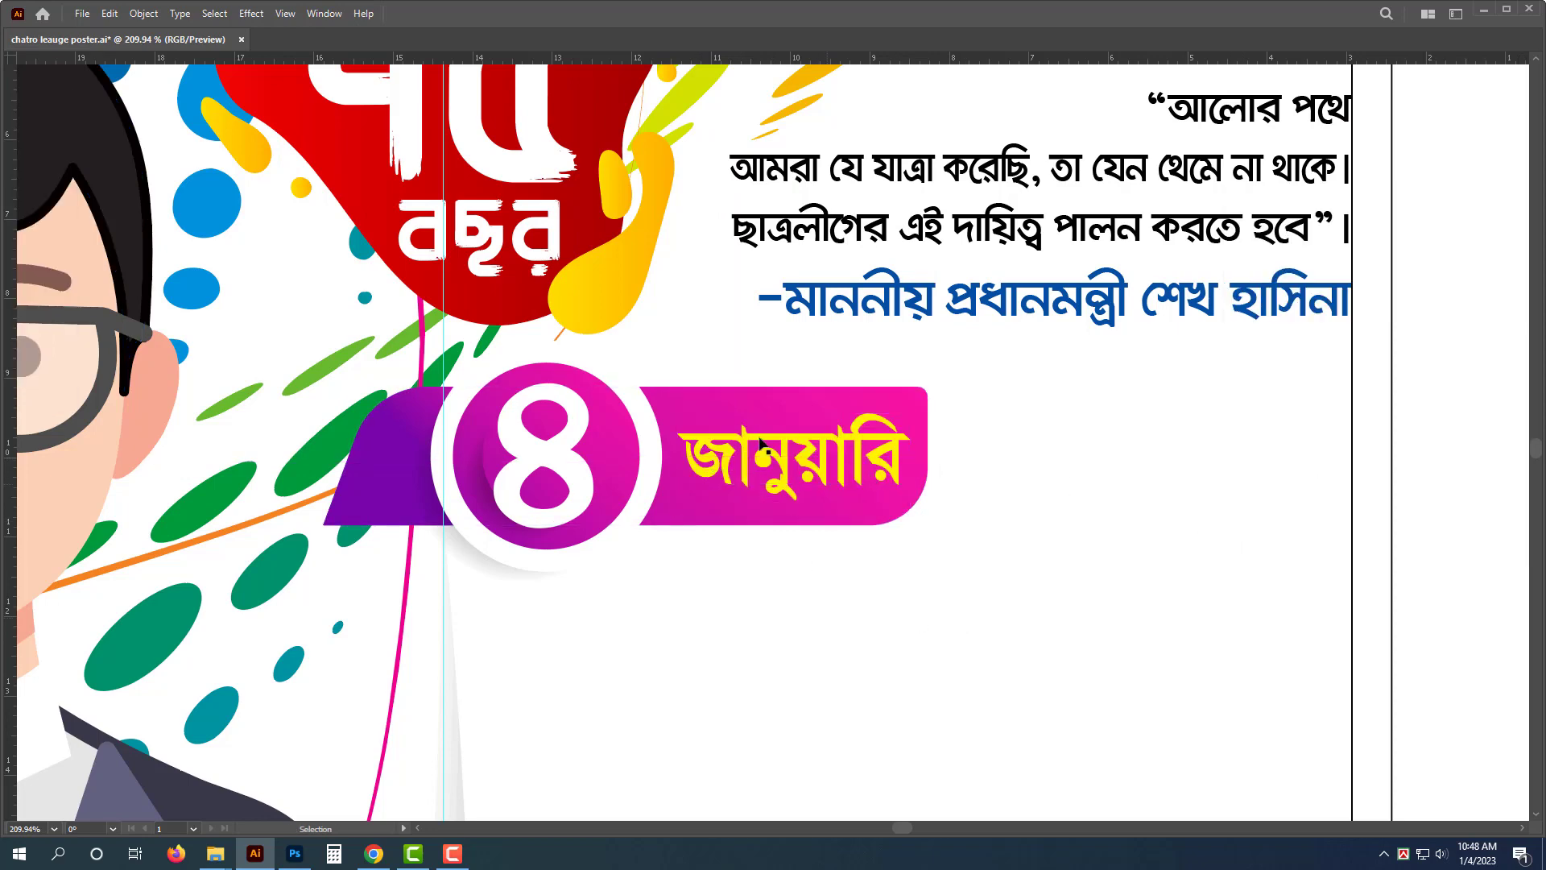
- Move the "প্রতিষ্ঠা বার্ষিকী" calligraphy onto the poster below the date ribbon
{"action": "left_click_drag", "start_coordinate": [757, 435], "coordinate": [531, 451]}
{"action": "left_click_drag", "start_coordinate": [1094, 637], "coordinate": [1193, 536]}
{"action": "left_click_drag", "start_coordinate": [1095, 295], "coordinate": [761, 346]}
{"action": "key", "text": "ctrl+z"}
{"action": "mouse_move", "coordinate": [1040, 190]}
{"action": "left_mouse_down"}
{"action": "mouse_move", "coordinate": [1114, 316]}
{"action": "mouse_move", "coordinate": [892, 412]}
{"action": "left_mouse_up"}
{"action": "left_click_drag", "start_coordinate": [1065, 393], "coordinate": [752, 471]}
{"action": "scroll", "coordinate": [753, 471], "scroll_direction": "up", "scroll_amount": 2}
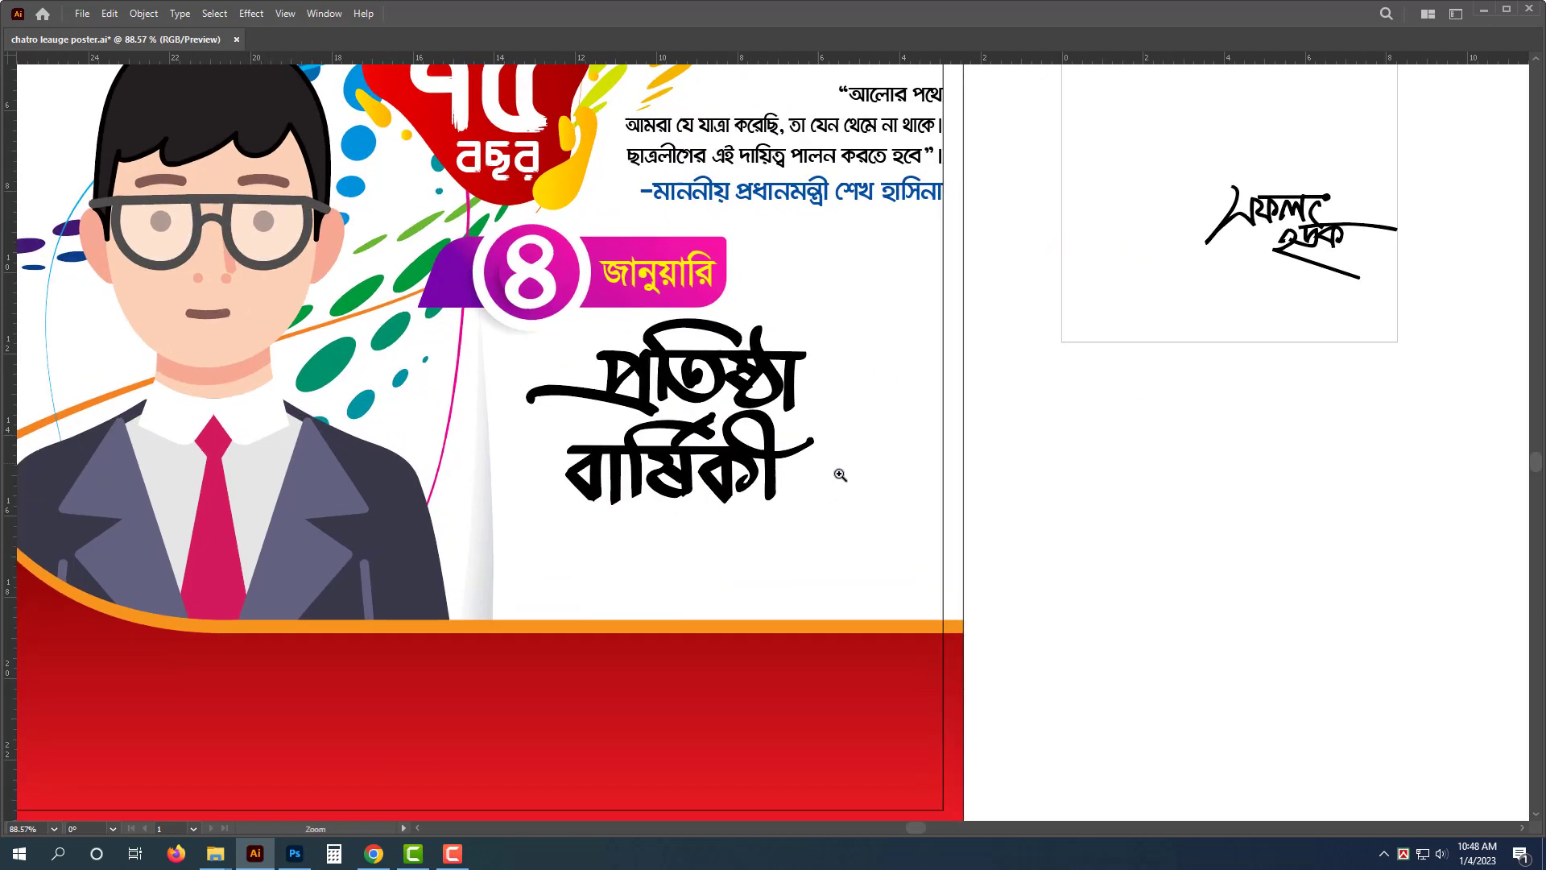
- Try a 12 pt stroke on the quote text, then set its stroke back to none
{"action": "key", "text": "a"}
{"action": "key", "text": "v"}
{"action": "left_click_drag", "start_coordinate": [785, 382], "coordinate": [882, 292]}
{"action": "scroll", "coordinate": [808, 406], "scroll_direction": "up", "scroll_amount": 3}
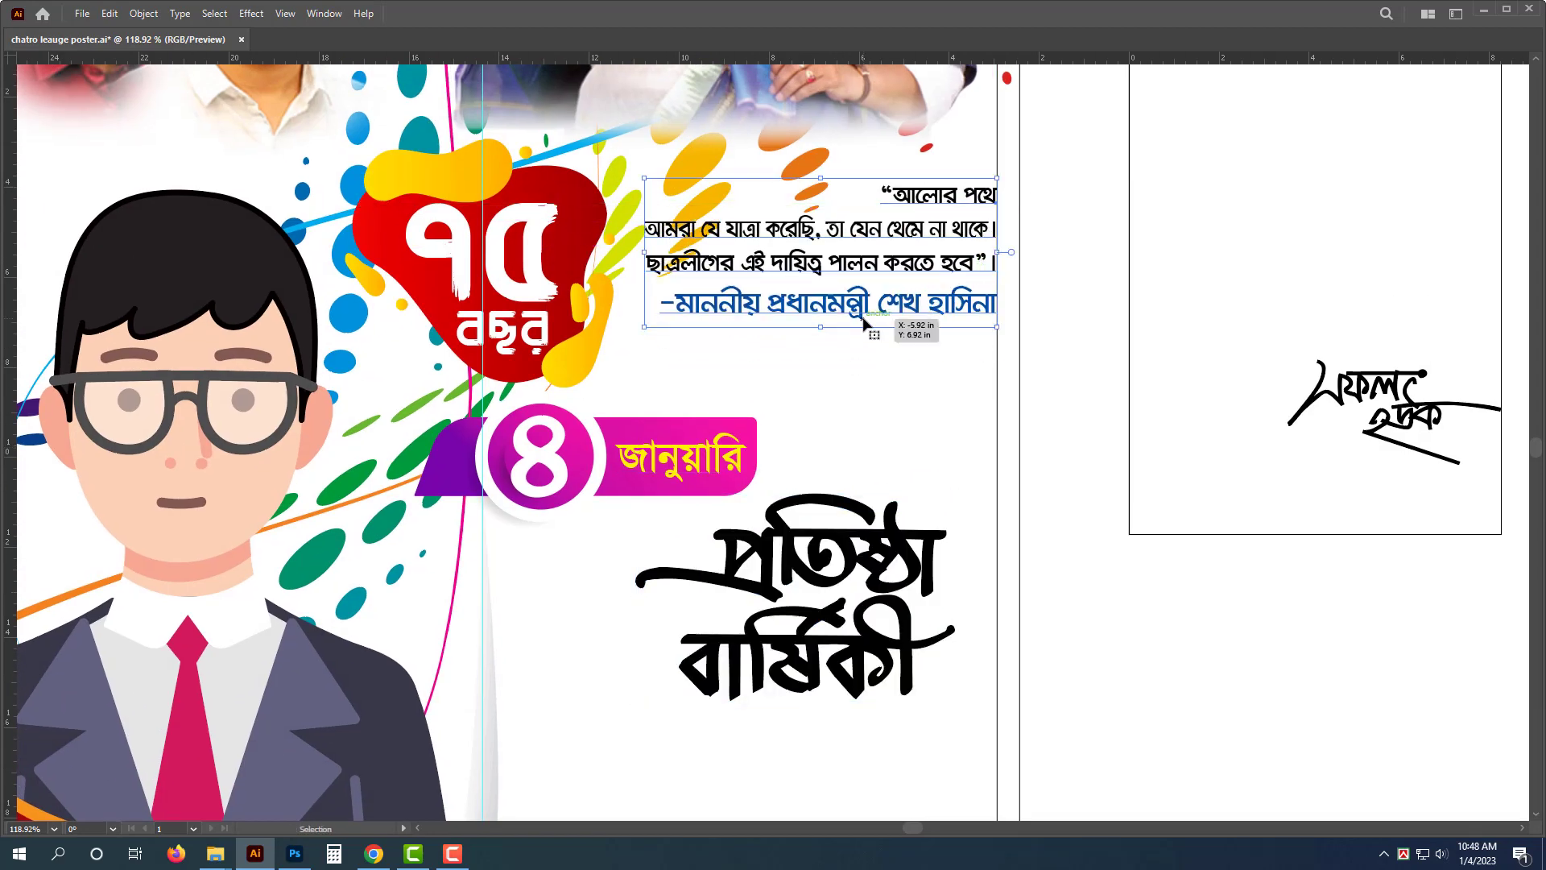
{"action": "key", "text": "Tab"}
{"action": "left_click", "coordinate": [1463, 321]}
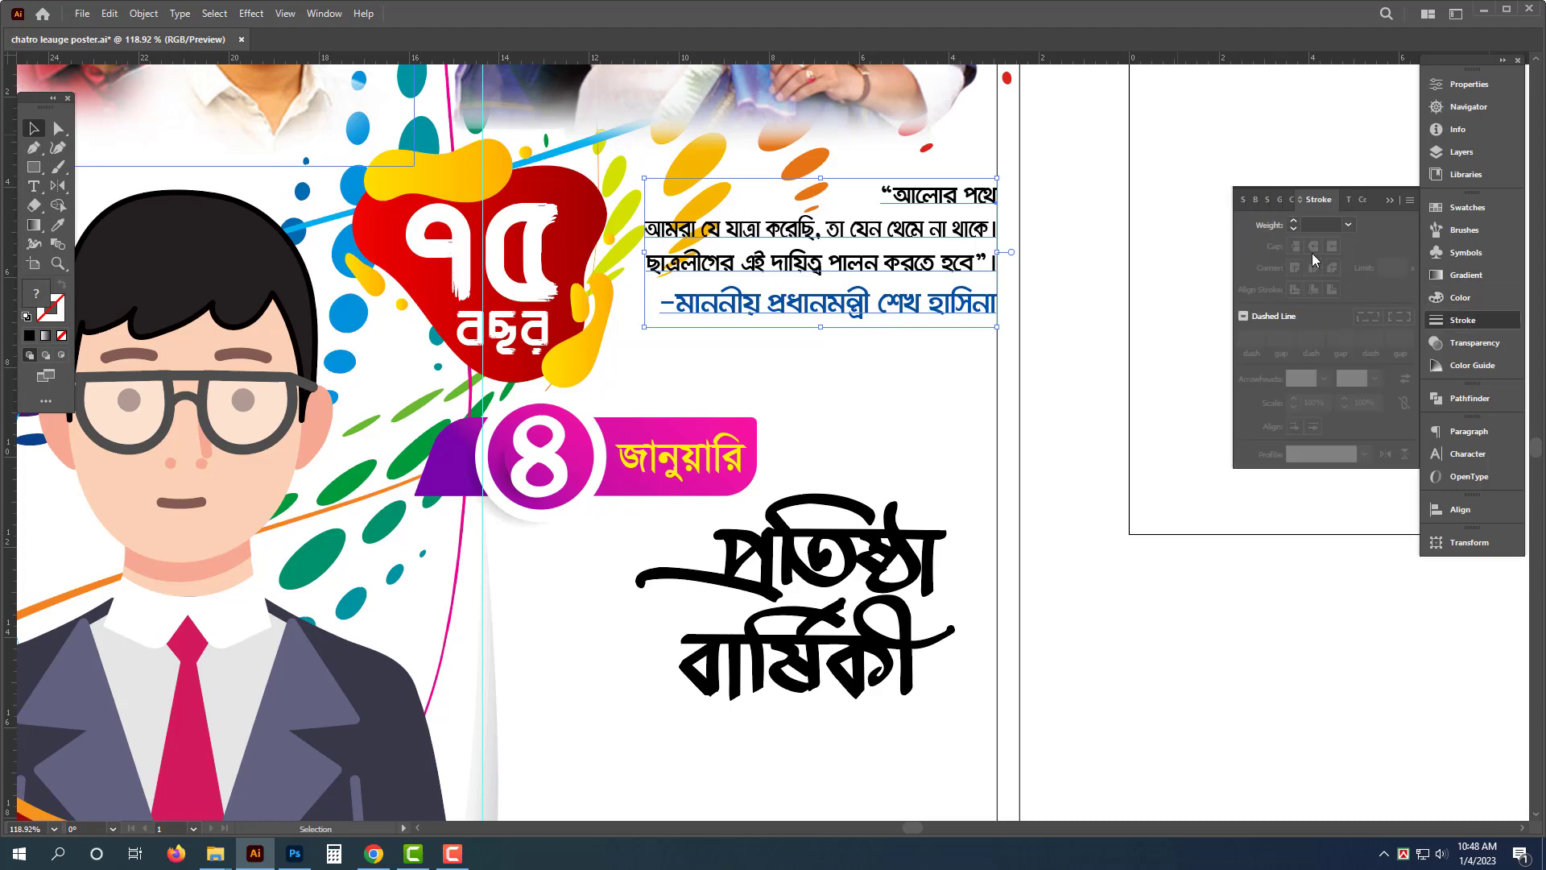
{"action": "left_click", "coordinate": [1324, 227]}
{"action": "type", "text": "12"}
{"action": "key", "text": "Return"}
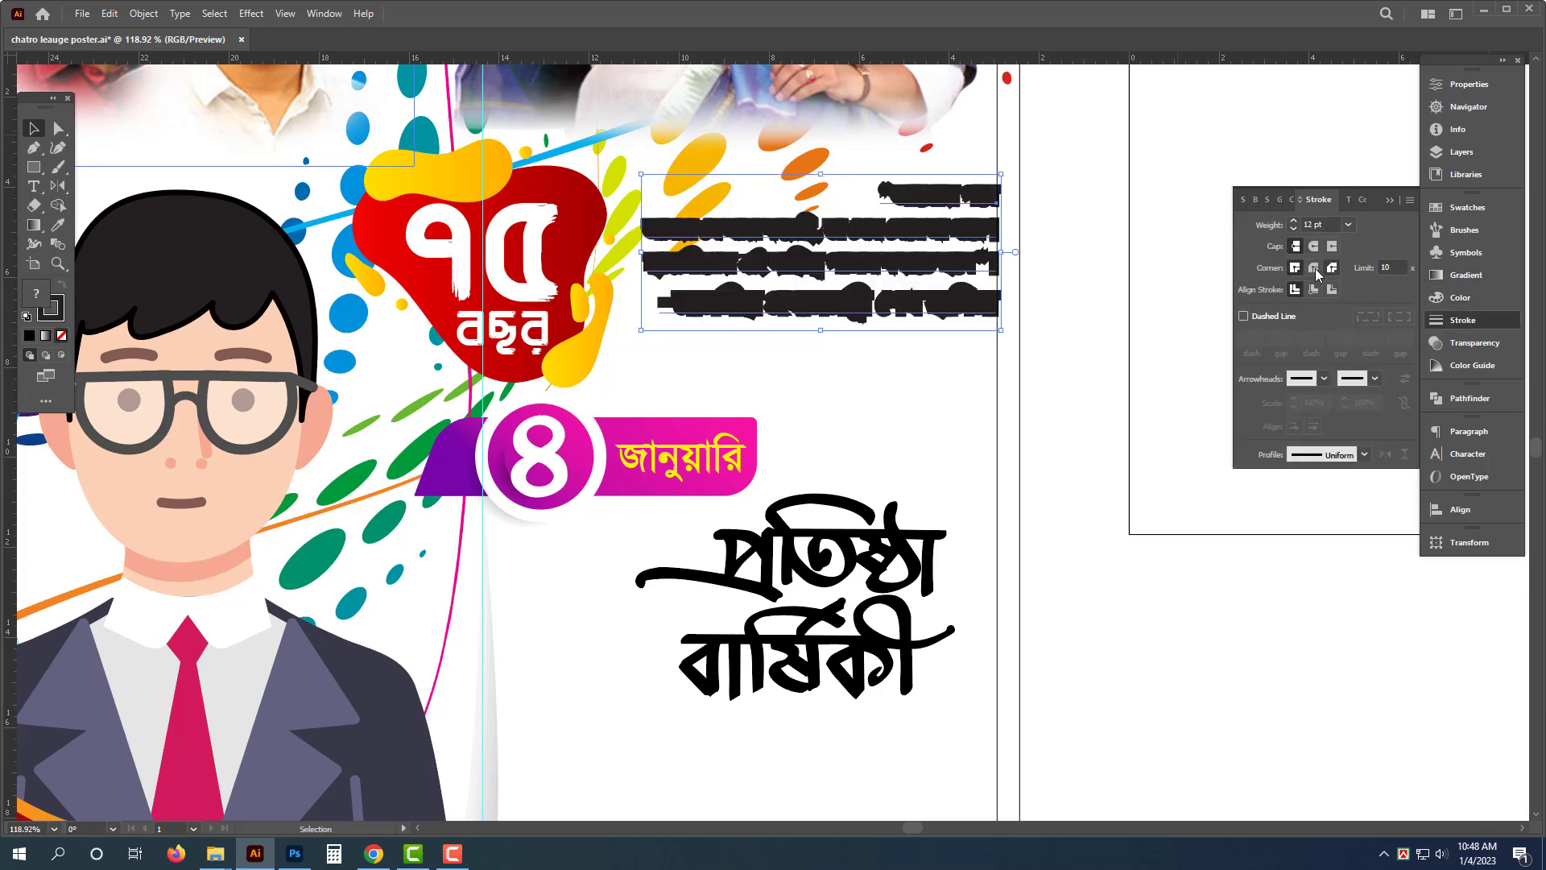
{"action": "left_click", "coordinate": [1460, 298]}
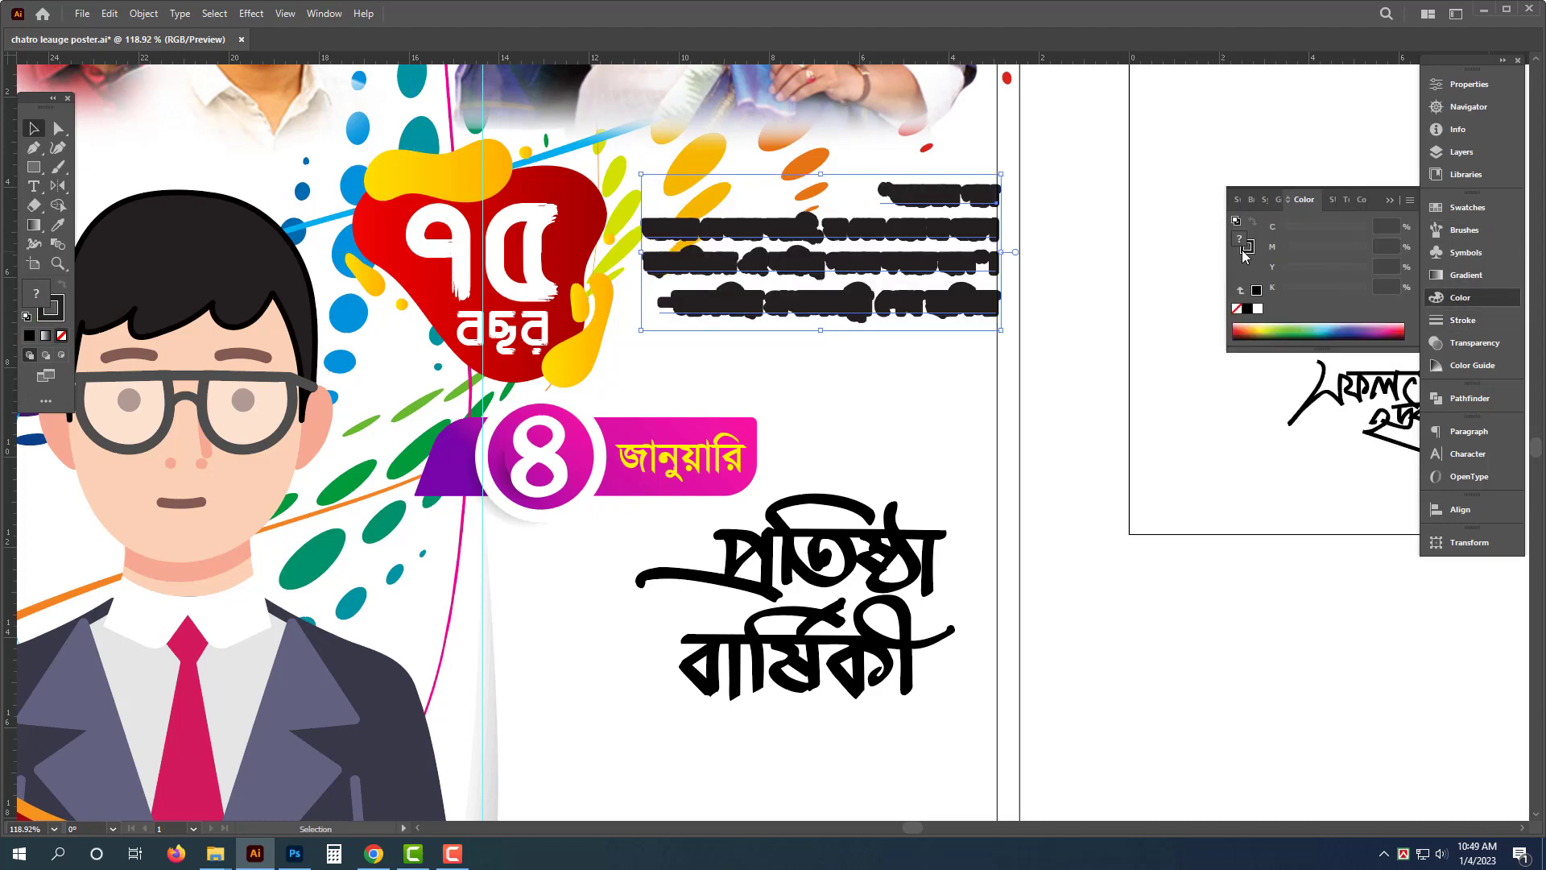
{"action": "left_click", "coordinate": [1259, 312]}
{"action": "key", "text": "ctrl+f"}
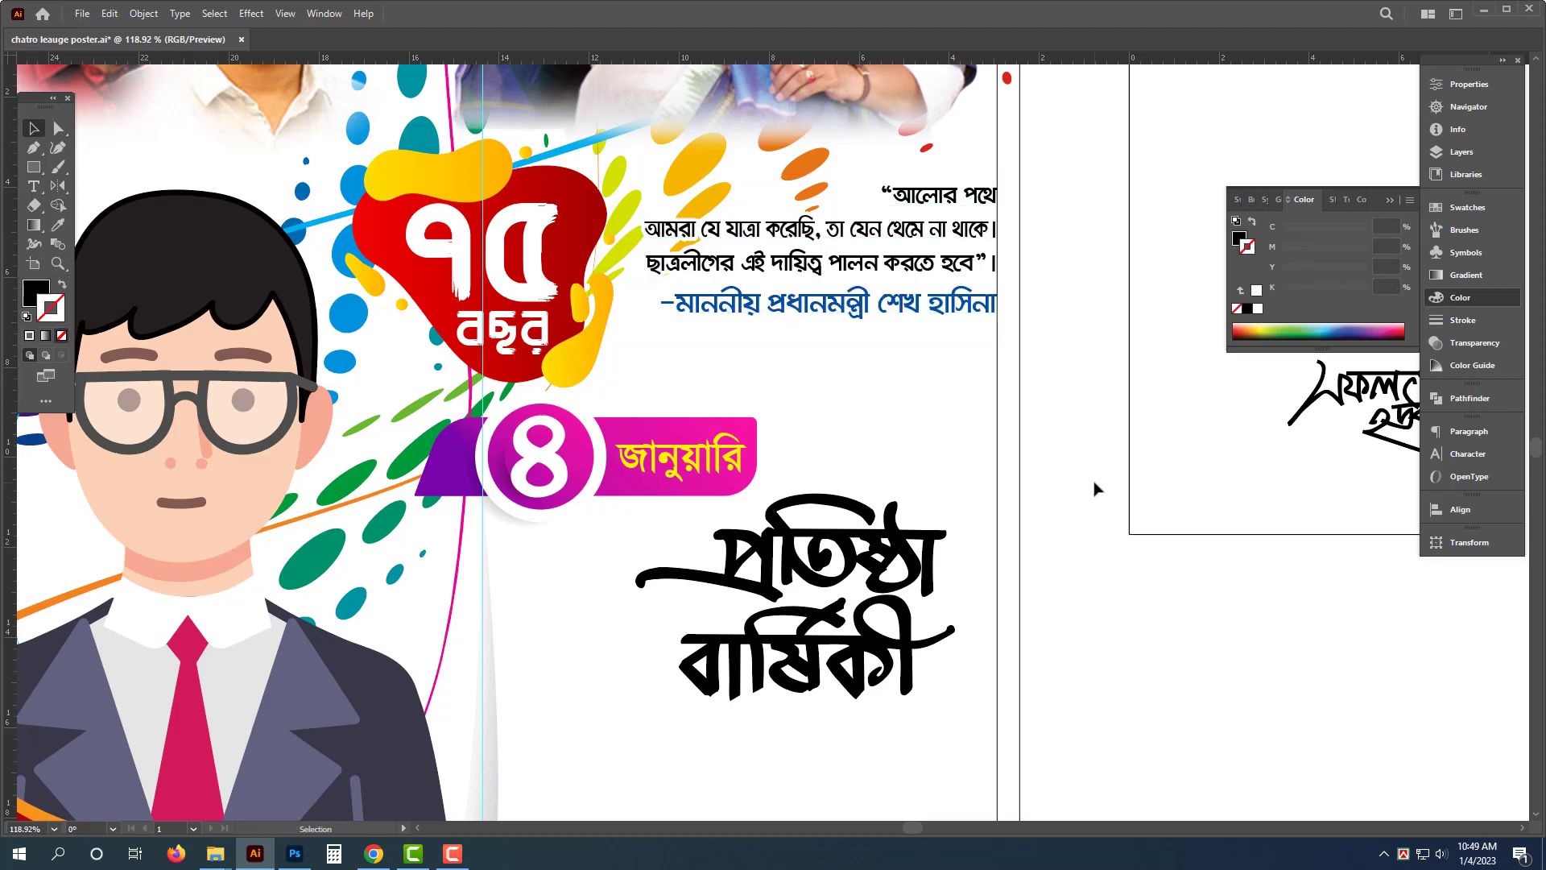
- Move the "সফল হোক" calligraphy from the pasteboard onto the poster below "প্রতিষ্ঠা বার্ষিকী"
{"action": "scroll", "coordinate": [642, 449], "scroll_direction": "up", "scroll_amount": 1}
{"action": "left_click_drag", "start_coordinate": [529, 475], "coordinate": [766, 409]}
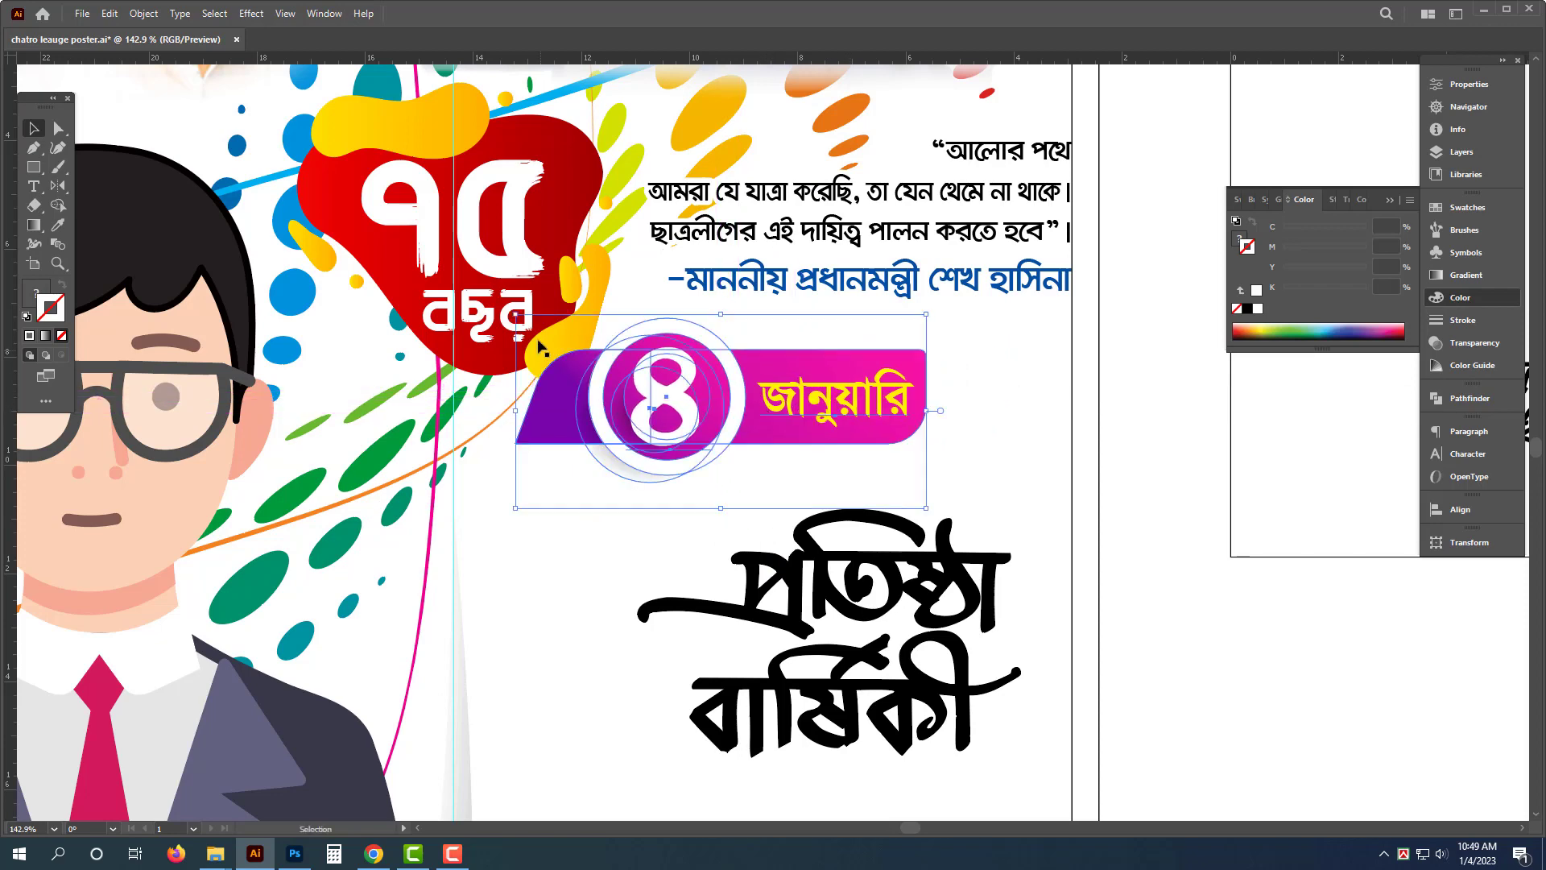
{"action": "left_click", "coordinate": [577, 345]}
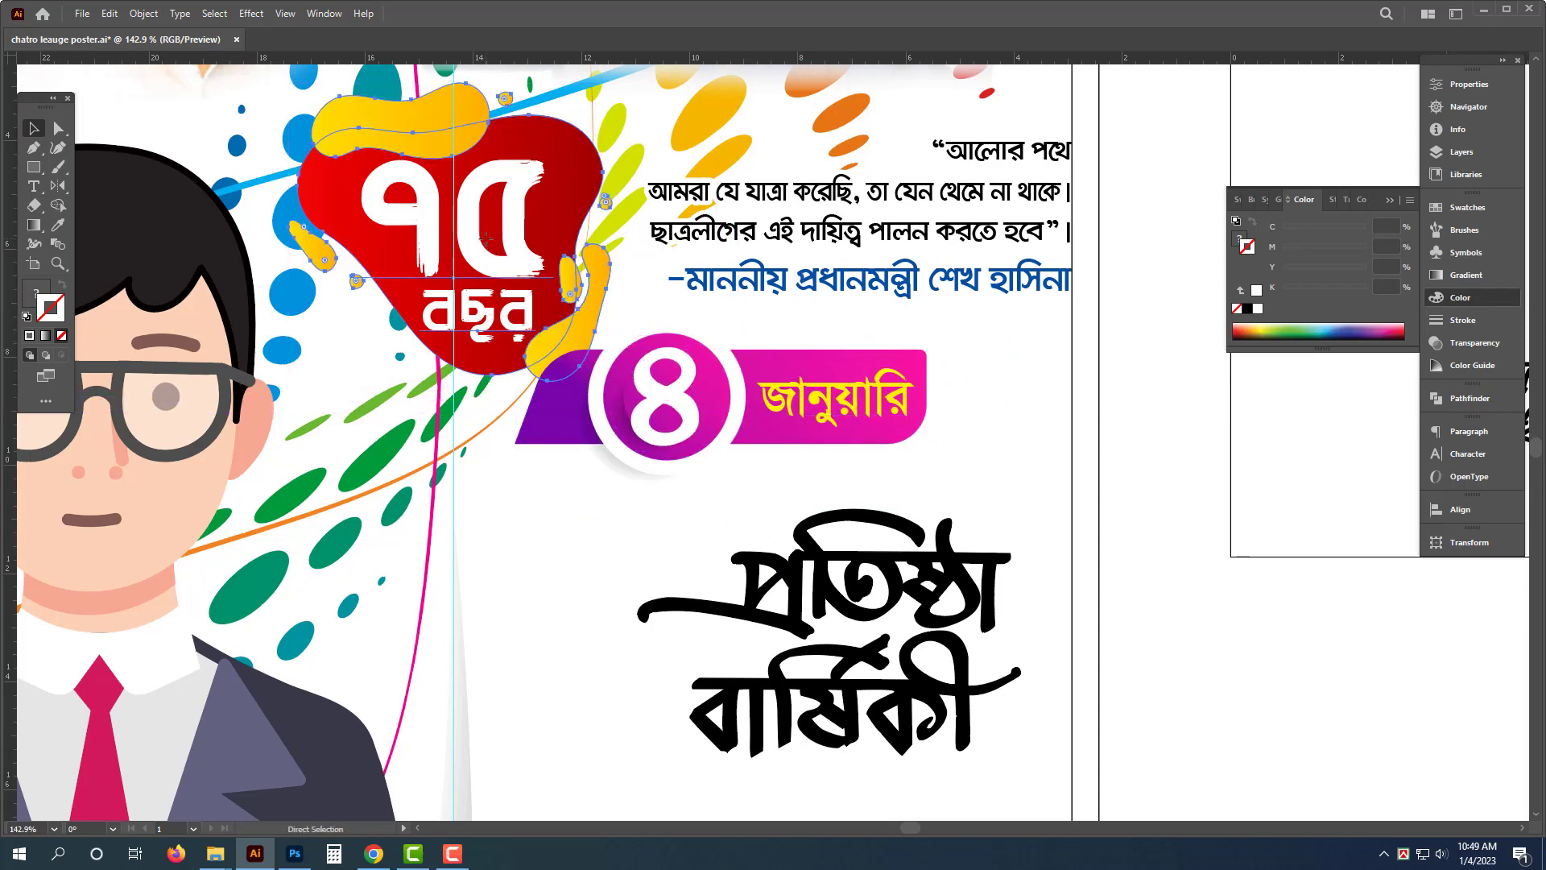
{"action": "left_click", "coordinate": [1175, 516]}
{"action": "scroll", "coordinate": [1092, 463], "scroll_direction": "down", "scroll_amount": 4}
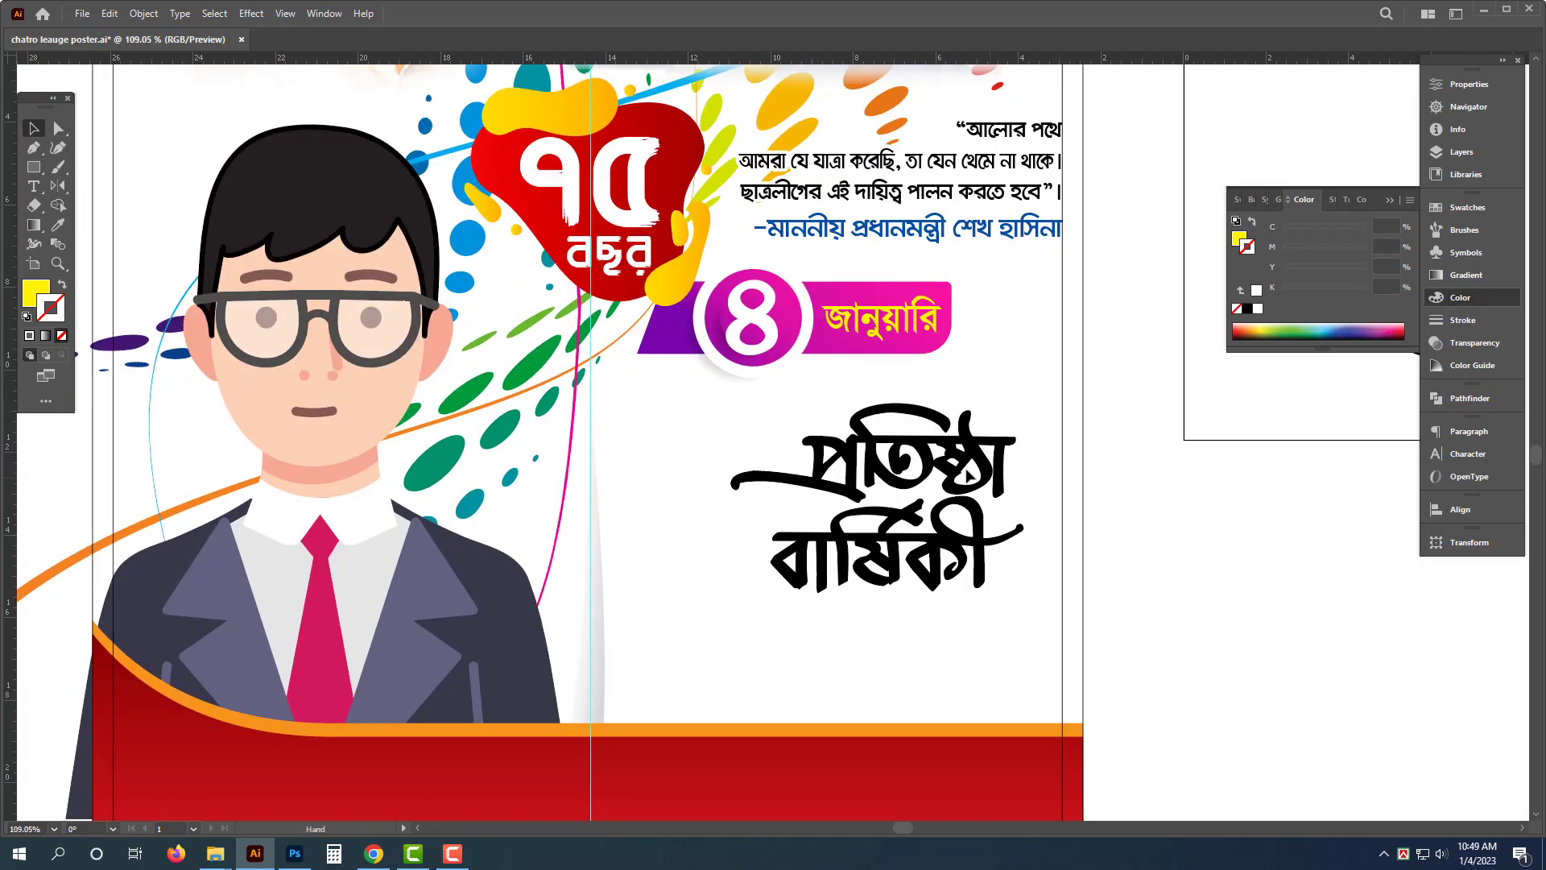
{"action": "left_click_drag", "start_coordinate": [965, 456], "coordinate": [920, 421]}
{"action": "scroll", "coordinate": [988, 567], "scroll_direction": "down", "scroll_amount": 3}
{"action": "left_click_drag", "start_coordinate": [988, 567], "coordinate": [665, 506]}
{"action": "mouse_move", "coordinate": [993, 325]}
{"action": "left_mouse_down"}
{"action": "mouse_move", "coordinate": [624, 616]}
{"action": "mouse_move", "coordinate": [645, 555]}
{"action": "mouse_move", "coordinate": [658, 578]}
{"action": "mouse_move", "coordinate": [568, 594]}
{"action": "left_mouse_up"}
{"action": "scroll", "coordinate": [600, 589], "scroll_direction": "up", "scroll_amount": 5}
{"action": "left_click_drag", "start_coordinate": [596, 451], "coordinate": [622, 534]}
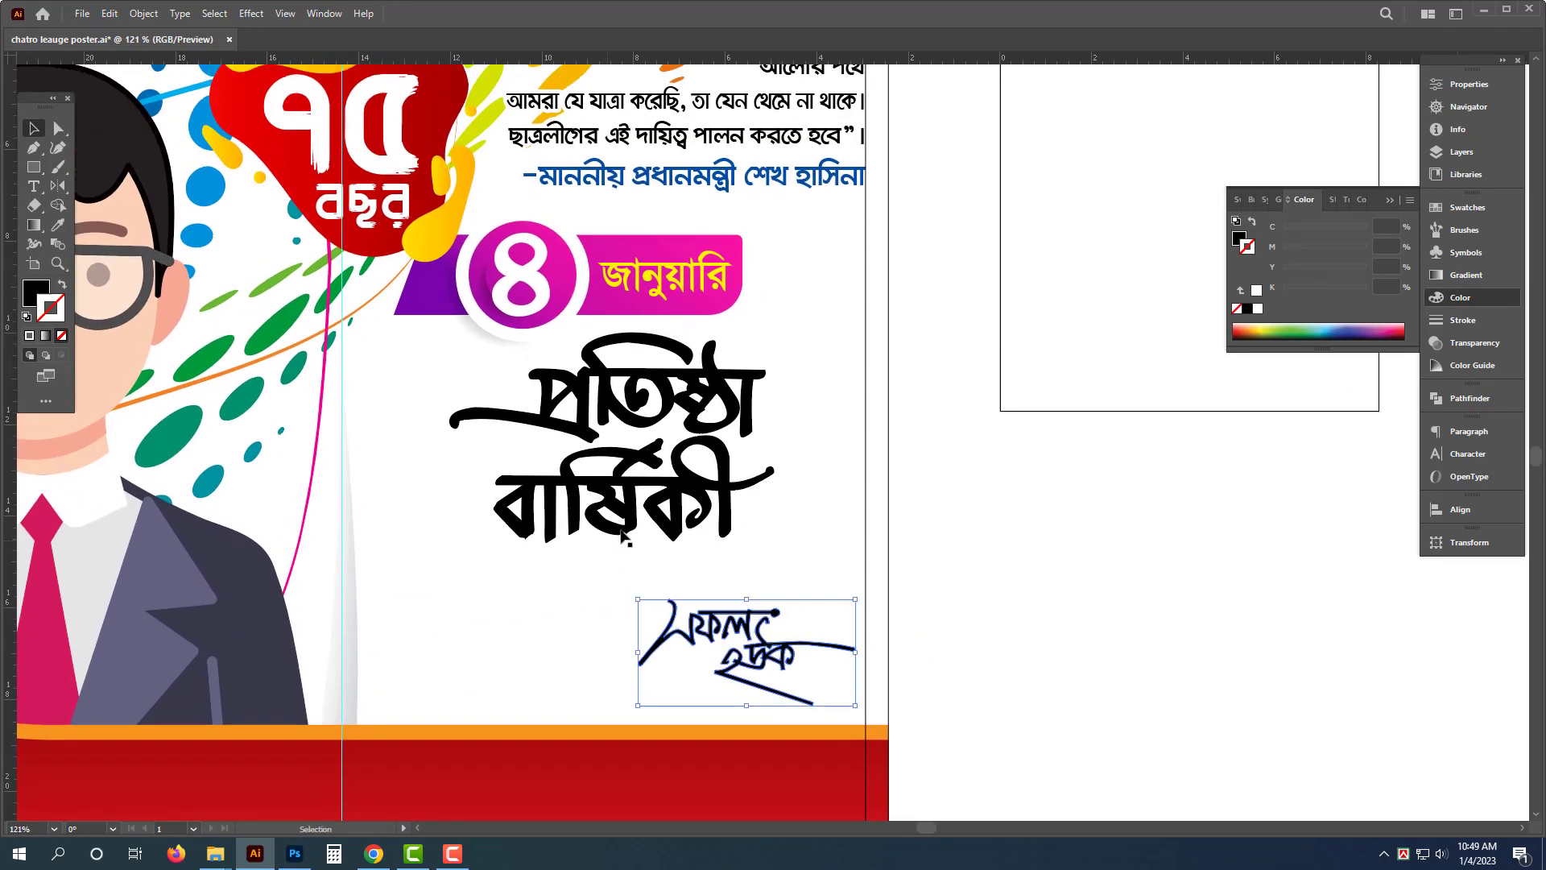
- Ungroup "প্রতিষ্ঠা বার্ষিকী", stagger "বার্ষিকী" lower right of "প্রতিষ্ঠা", regroup it and place it back below the date ribbon
{"action": "mouse_move", "coordinate": [735, 408]}
{"action": "left_mouse_down"}
{"action": "mouse_move", "coordinate": [467, 371]}
{"action": "mouse_move", "coordinate": [979, 451]}
{"action": "mouse_move", "coordinate": [988, 389]}
{"action": "left_mouse_up"}
{"action": "right_click", "coordinate": [988, 390]}
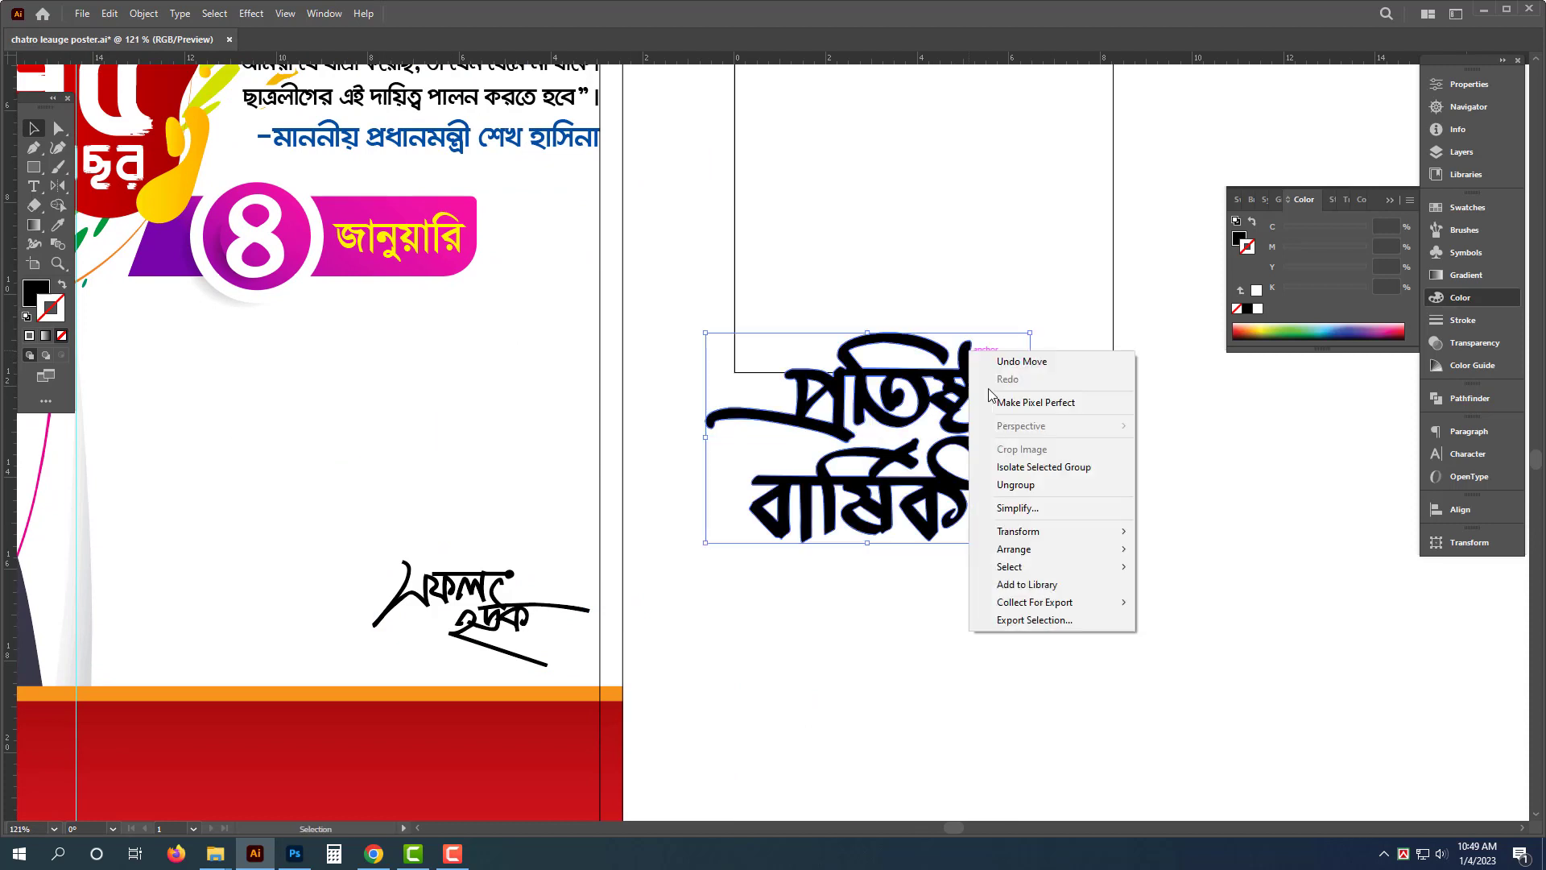
{"action": "left_click", "coordinate": [1015, 484]}
{"action": "left_click", "coordinate": [1049, 625]}
{"action": "left_click", "coordinate": [846, 515]}
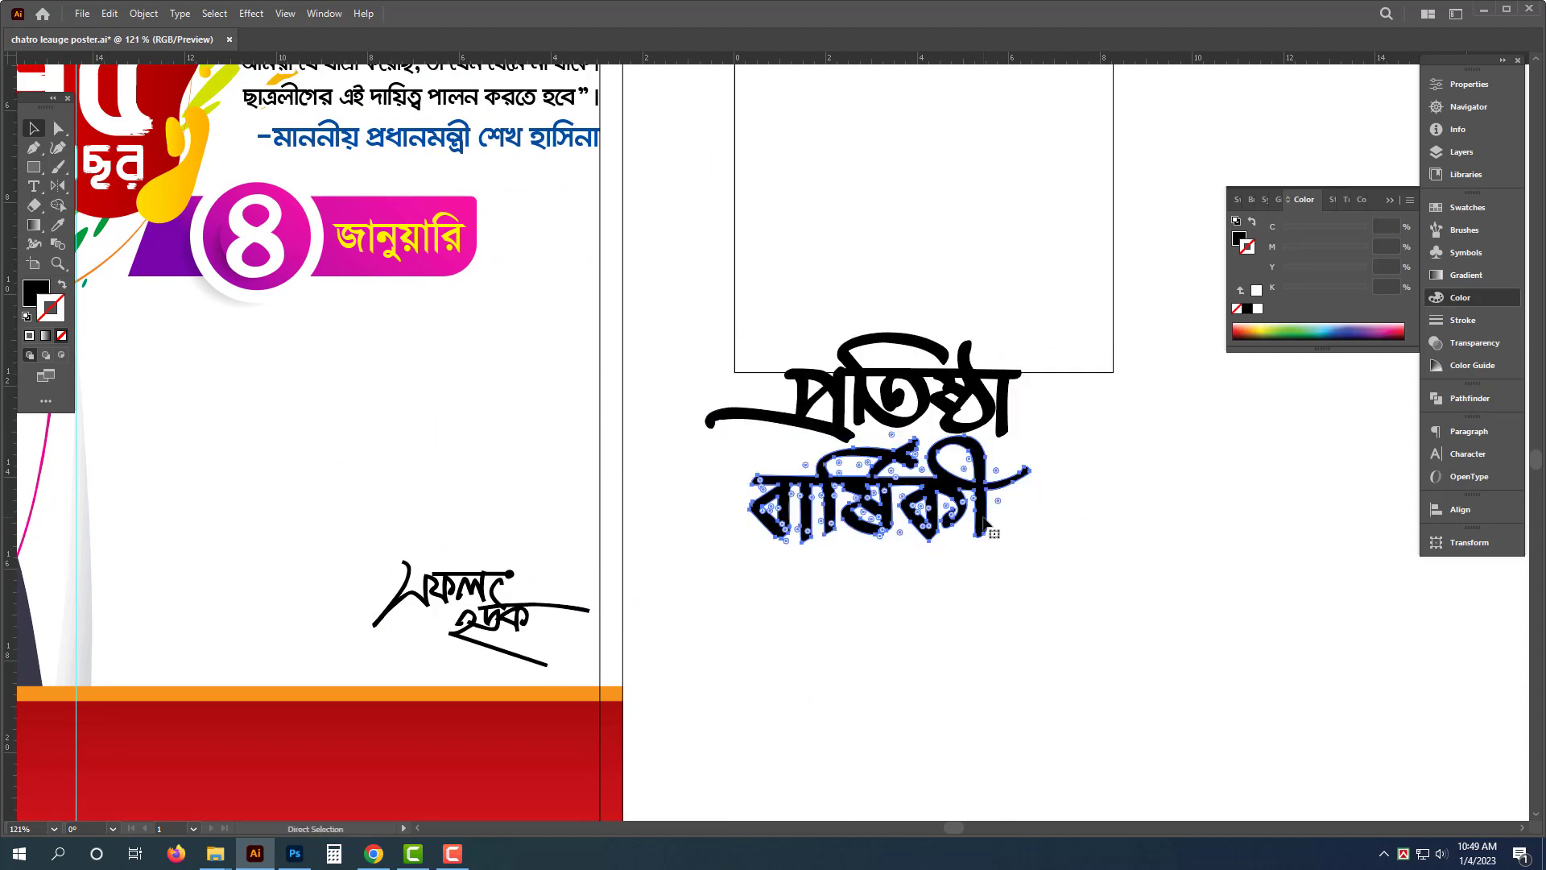
{"action": "left_click_drag", "start_coordinate": [842, 483], "coordinate": [1113, 411]}
{"action": "left_click_drag", "start_coordinate": [1026, 547], "coordinate": [844, 591]}
{"action": "left_click_drag", "start_coordinate": [1147, 348], "coordinate": [528, 572]}
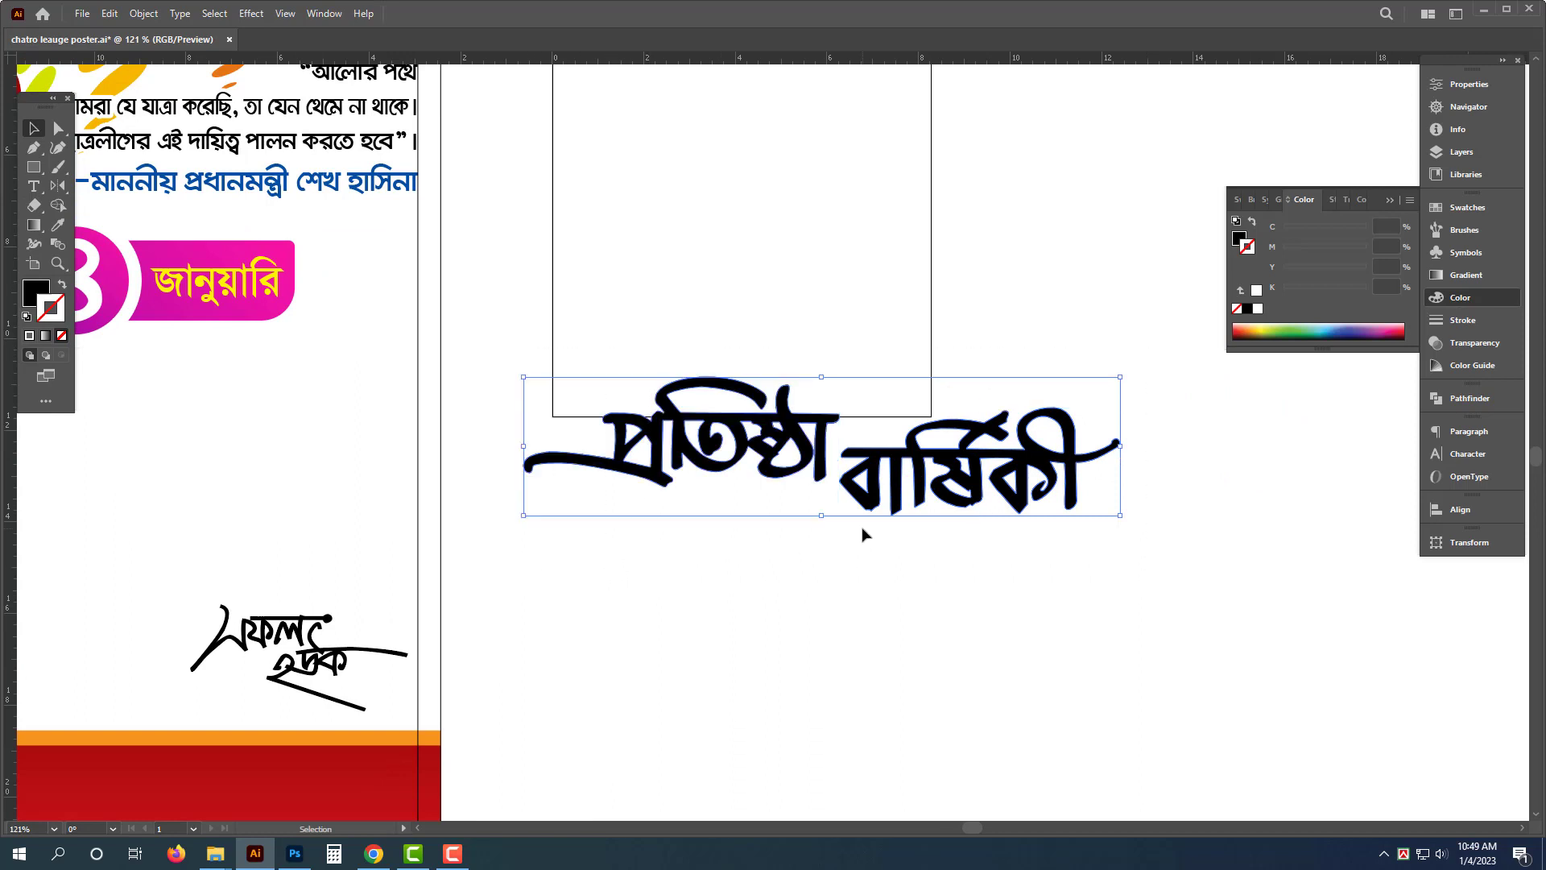
{"action": "left_click", "coordinate": [890, 567]}
{"action": "left_click_drag", "start_coordinate": [879, 451], "coordinate": [795, 500]}
{"action": "left_click_drag", "start_coordinate": [1124, 335], "coordinate": [504, 633]}
{"action": "scroll", "coordinate": [1077, 572], "scroll_direction": "down", "scroll_amount": 2}
{"action": "key", "text": "ctrl+g"}
{"action": "left_click_drag", "start_coordinate": [1079, 537], "coordinate": [657, 535]}
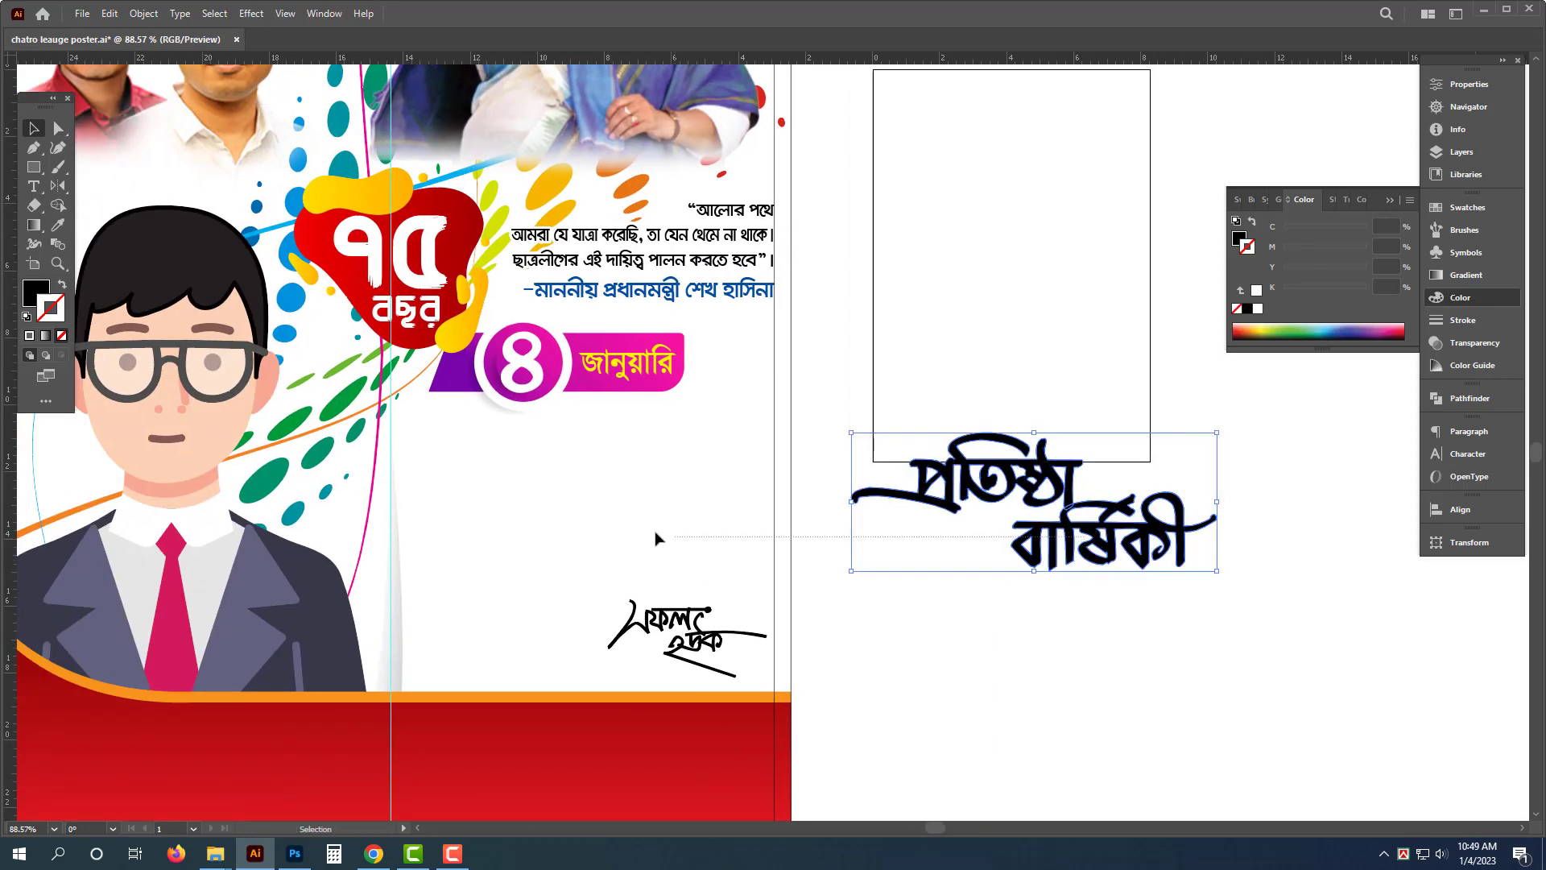
{"action": "left_click_drag", "start_coordinate": [1087, 520], "coordinate": [575, 514]}
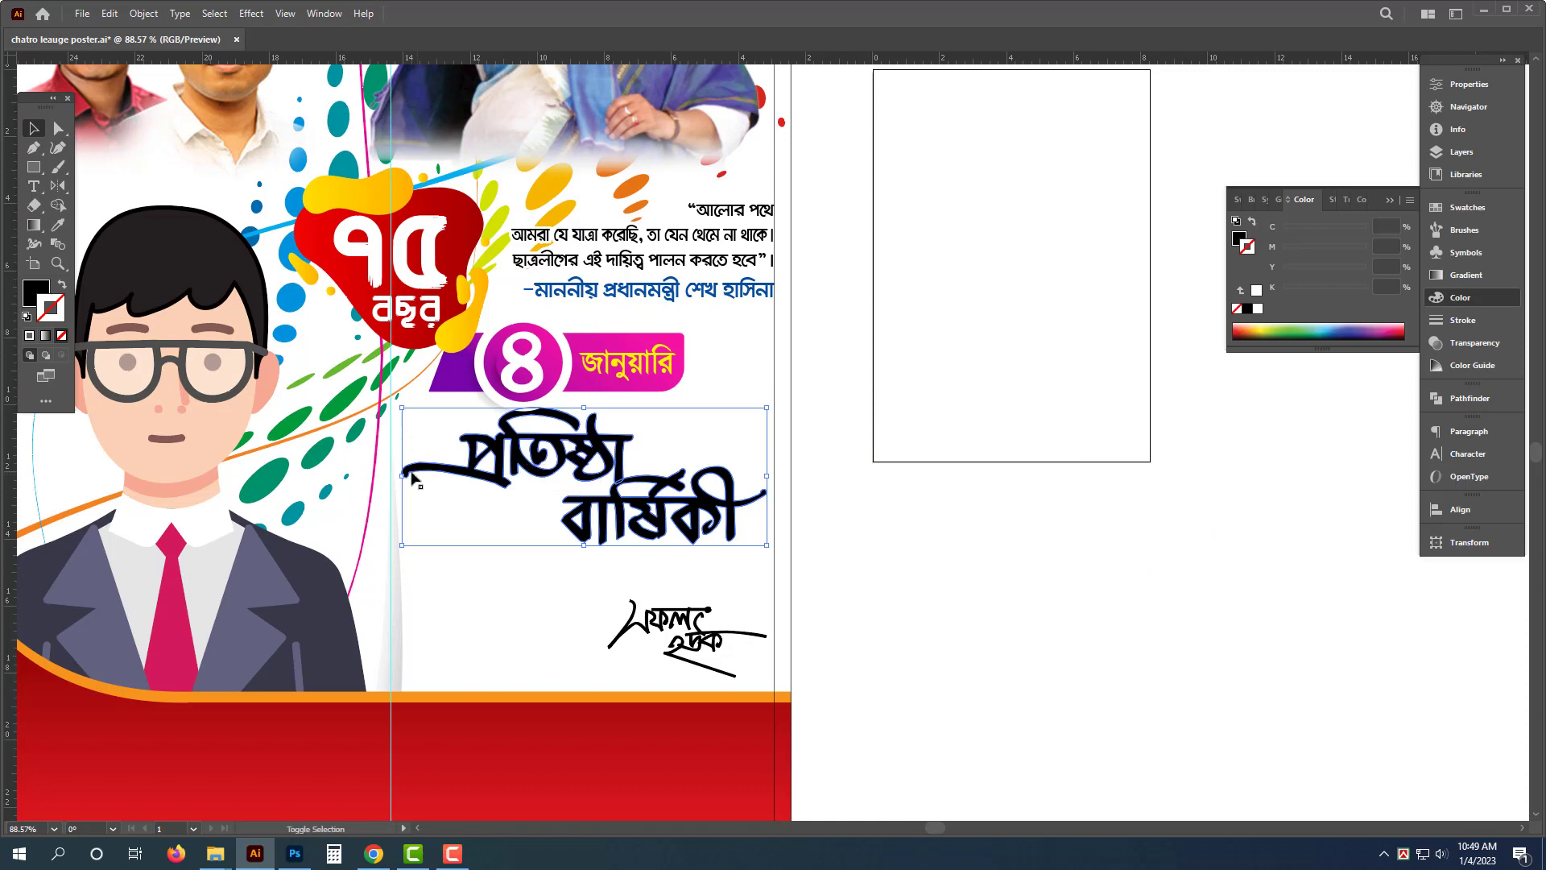
- Shrink the "প্রতিষ্ঠা বার্ষিকী" calligraphy from its left and top edges and nudge it up under the ribbon
{"action": "scroll", "coordinate": [442, 476], "scroll_direction": "up", "scroll_amount": 3}
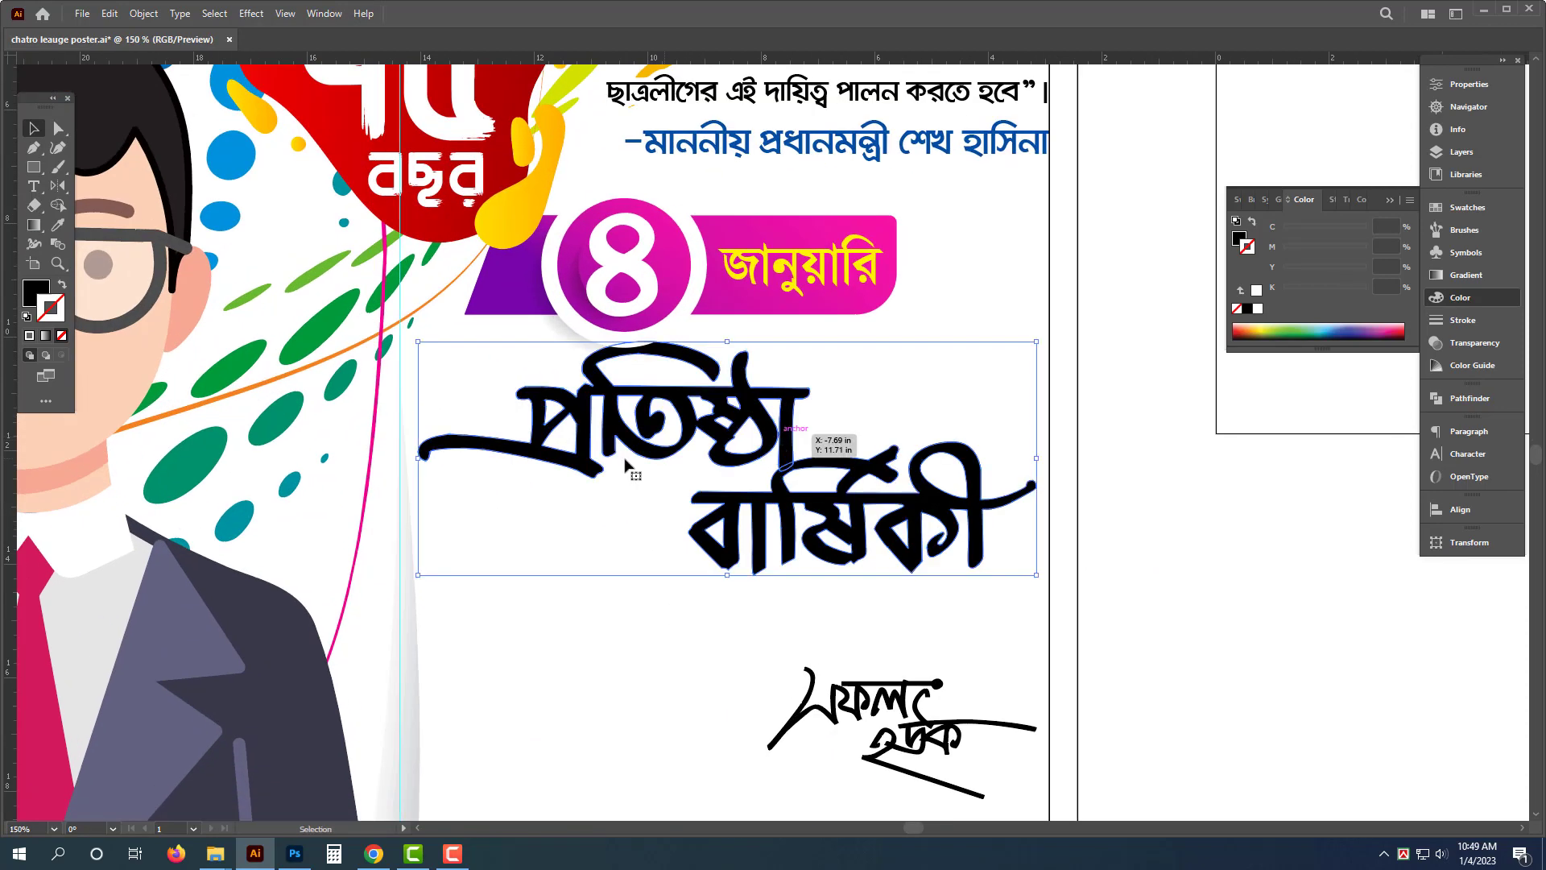
{"action": "left_click_drag", "start_coordinate": [418, 458], "coordinate": [510, 444]}
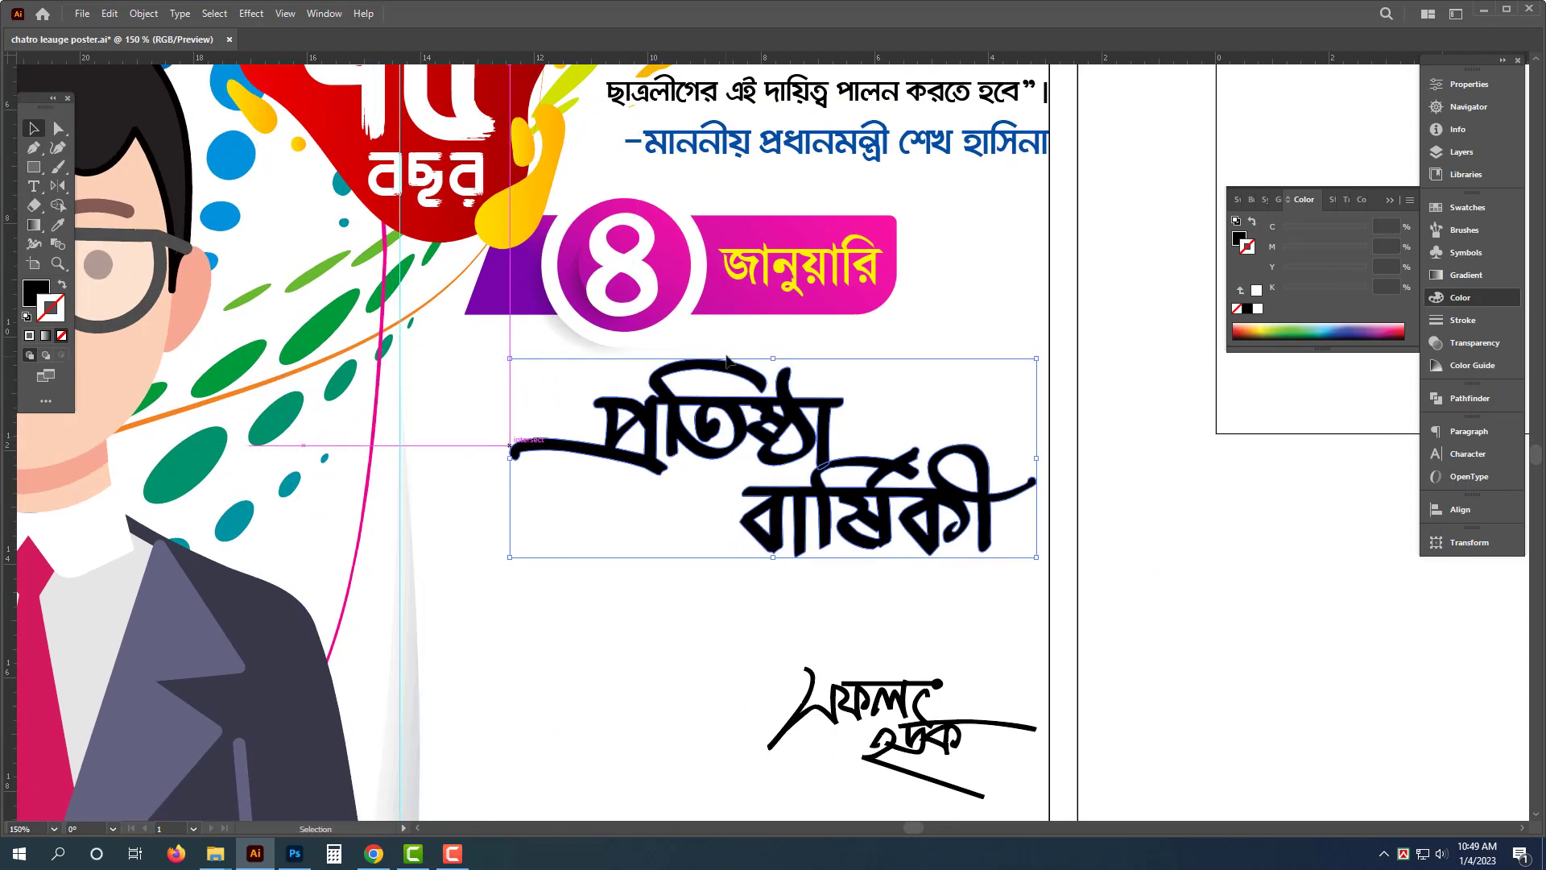
{"action": "left_click_drag", "start_coordinate": [744, 372], "coordinate": [744, 361]}
{"action": "scroll", "coordinate": [857, 408], "scroll_direction": "down", "scroll_amount": 1}
{"action": "left_click_drag", "start_coordinate": [858, 409], "coordinate": [872, 360]}
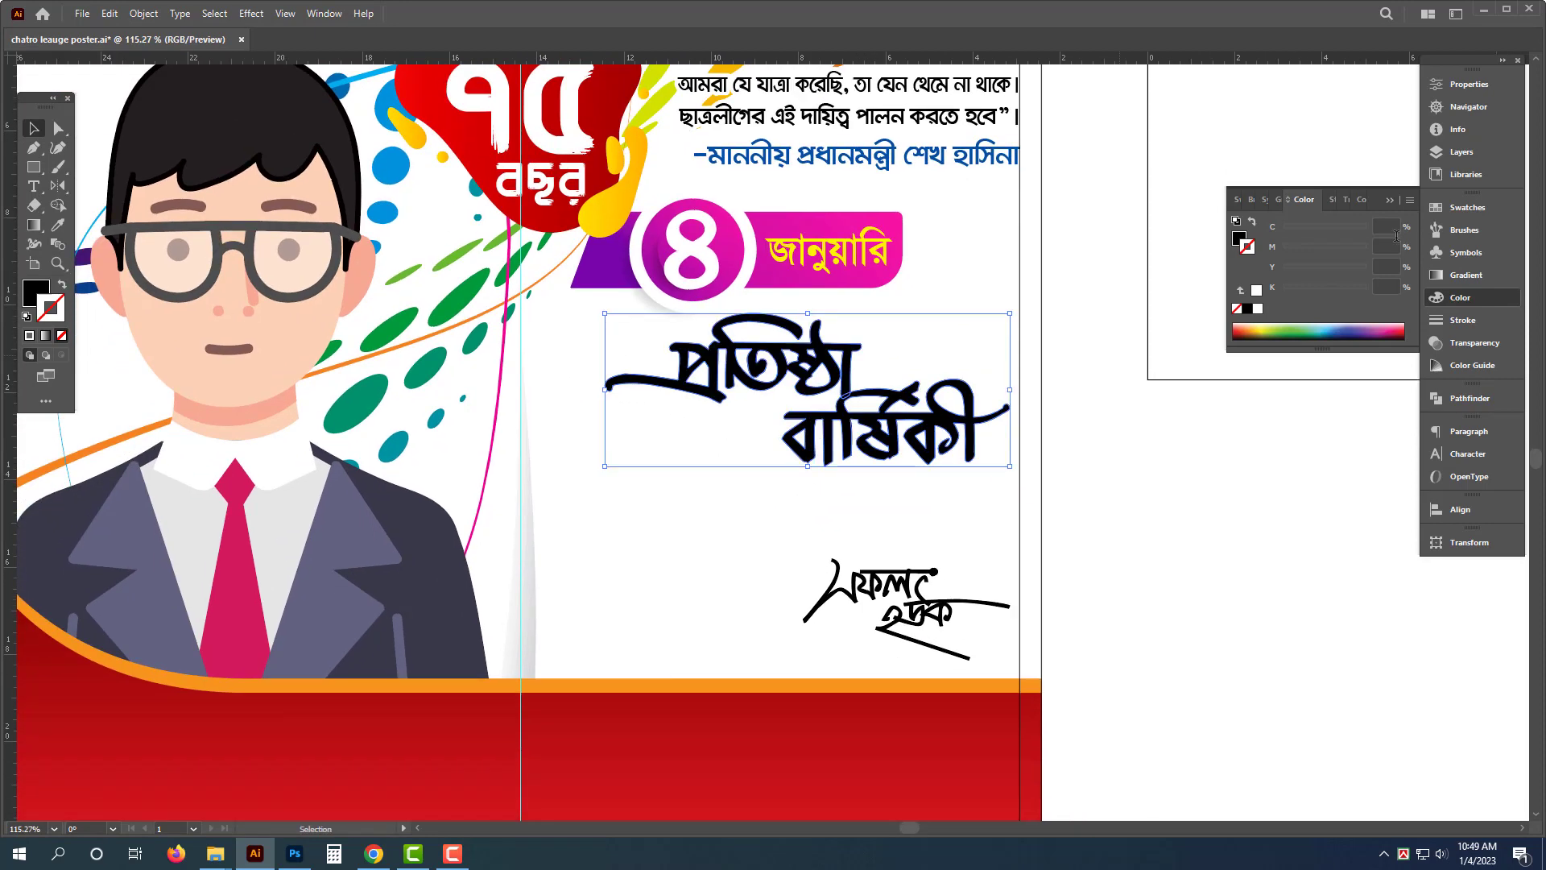
- Enlarge the "সফল হোক" calligraphy and position it beneath "প্রতিষ্ঠা বার্ষিকী"
{"action": "left_click", "coordinate": [1240, 240]}
{"action": "scroll", "coordinate": [986, 741], "scroll_direction": "down", "scroll_amount": 1}
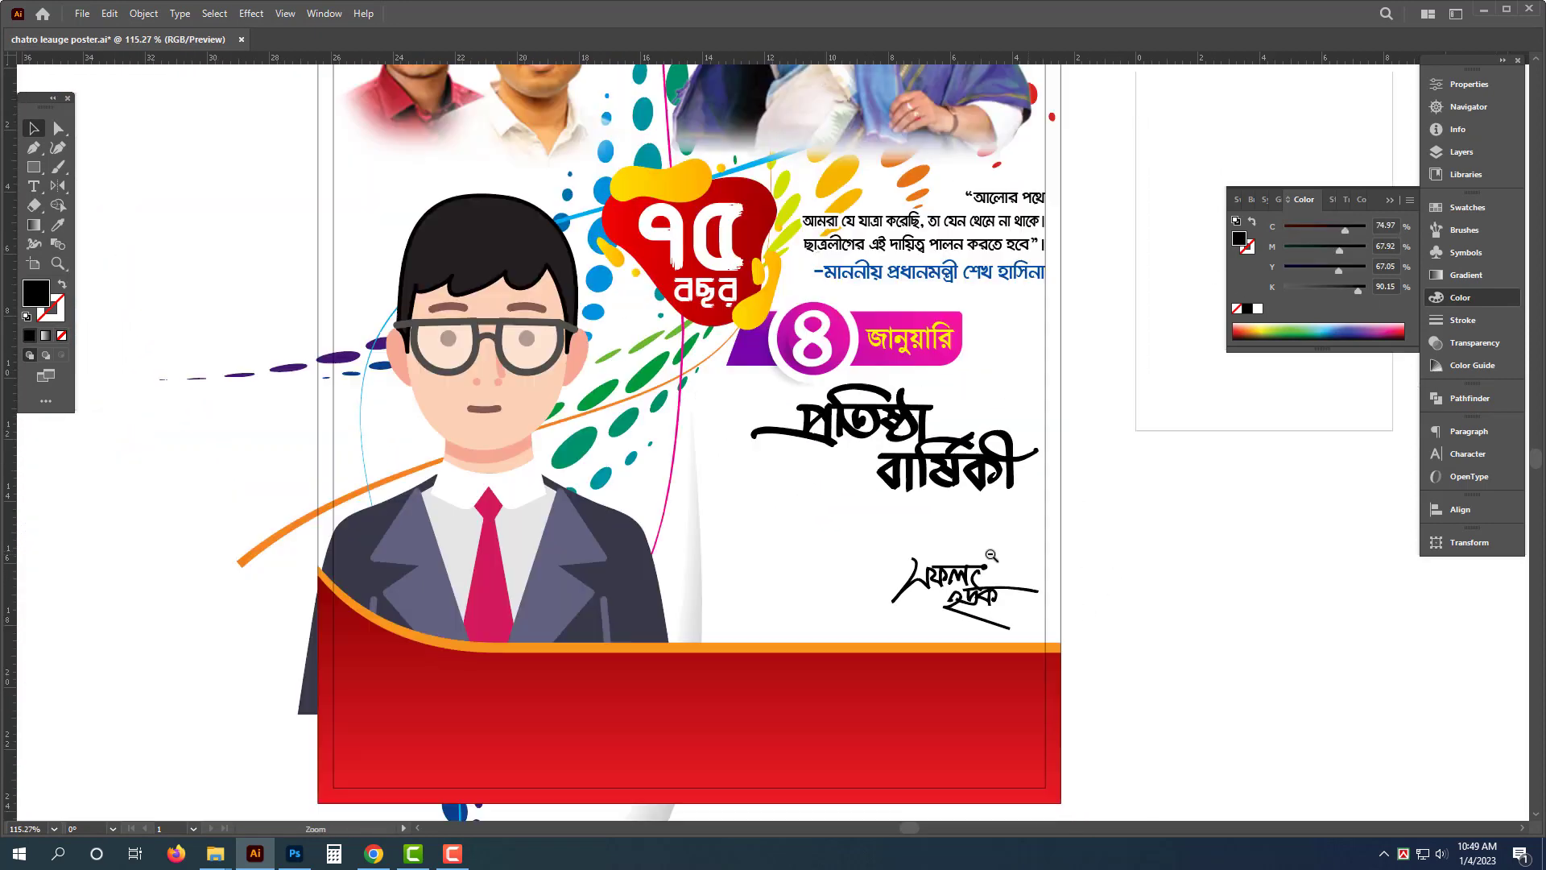
{"action": "scroll", "coordinate": [1046, 615], "scroll_direction": "up", "scroll_amount": 3}
{"action": "left_click", "coordinate": [910, 612]}
{"action": "left_click", "coordinate": [783, 589]}
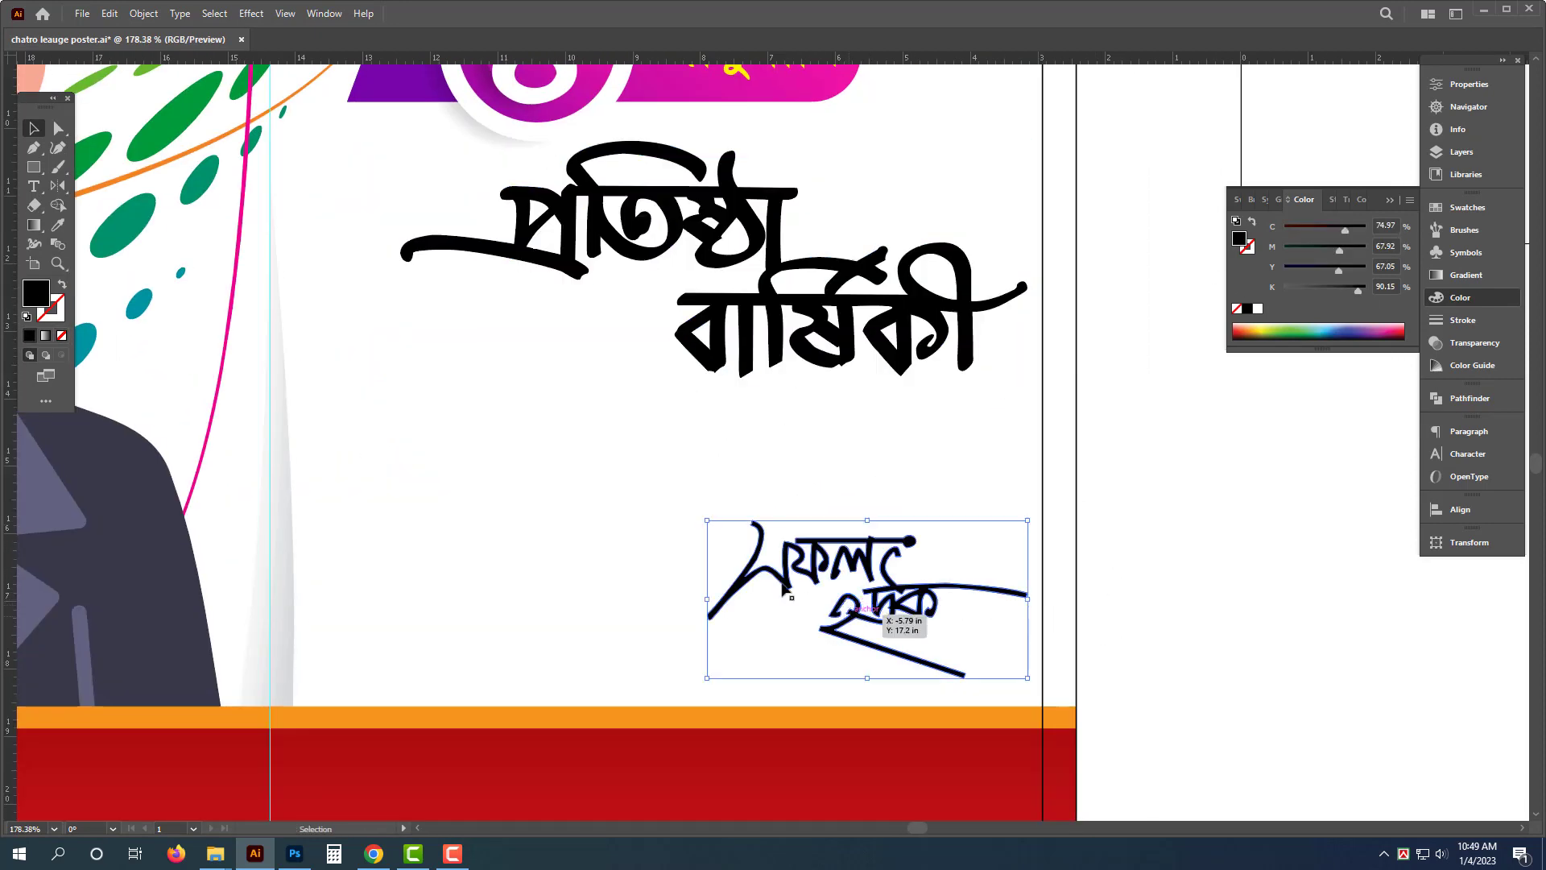
{"action": "left_click_drag", "start_coordinate": [707, 523], "coordinate": [397, 389]}
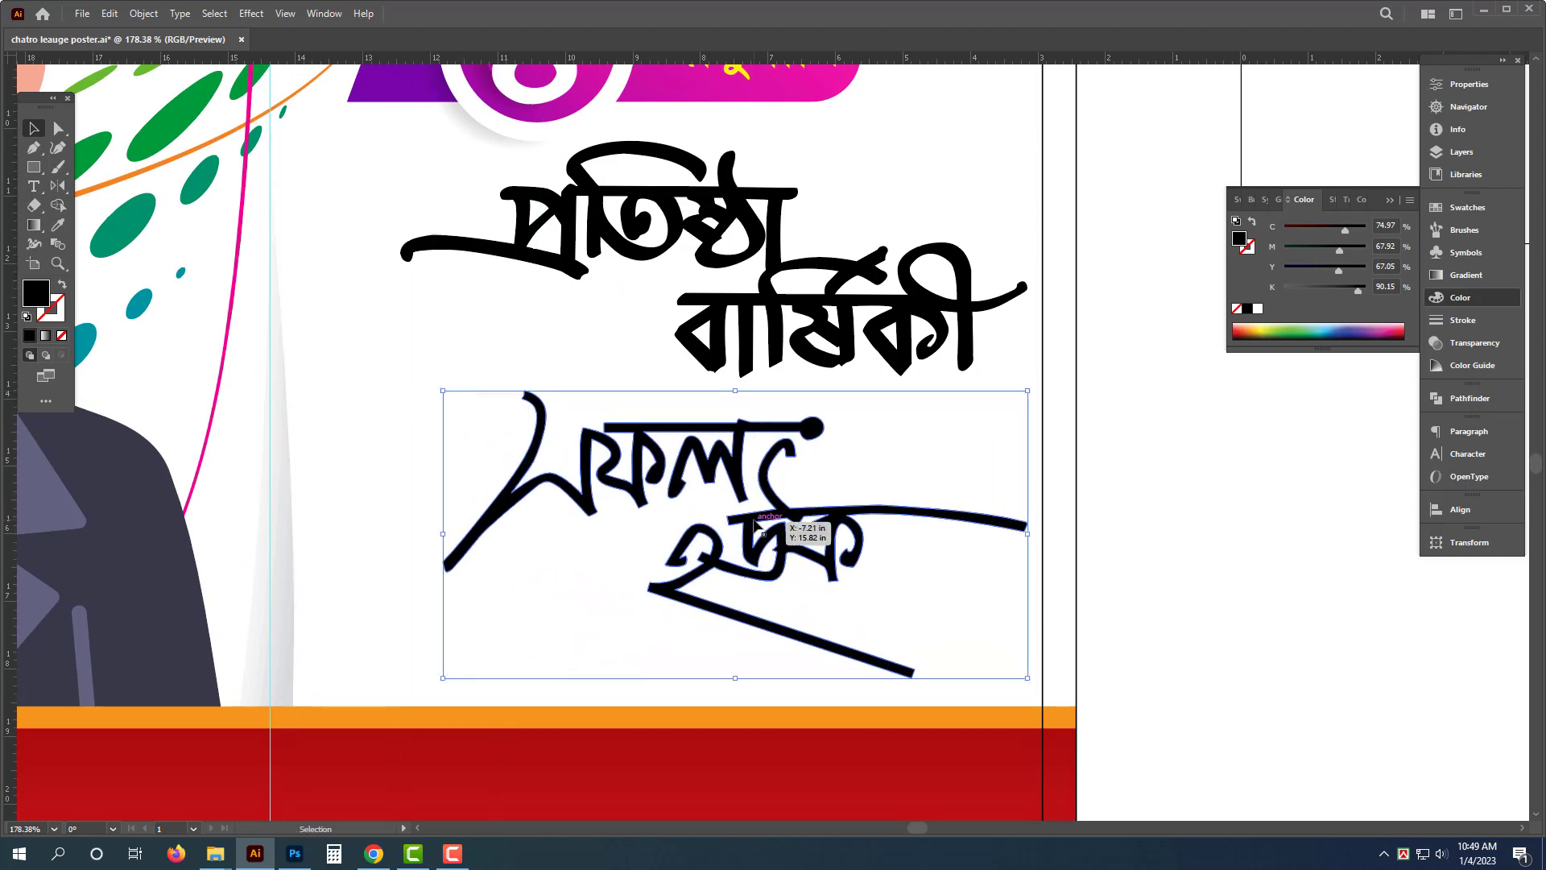
{"action": "left_click_drag", "start_coordinate": [786, 523], "coordinate": [759, 539]}
{"action": "key", "text": "ctrl+0"}
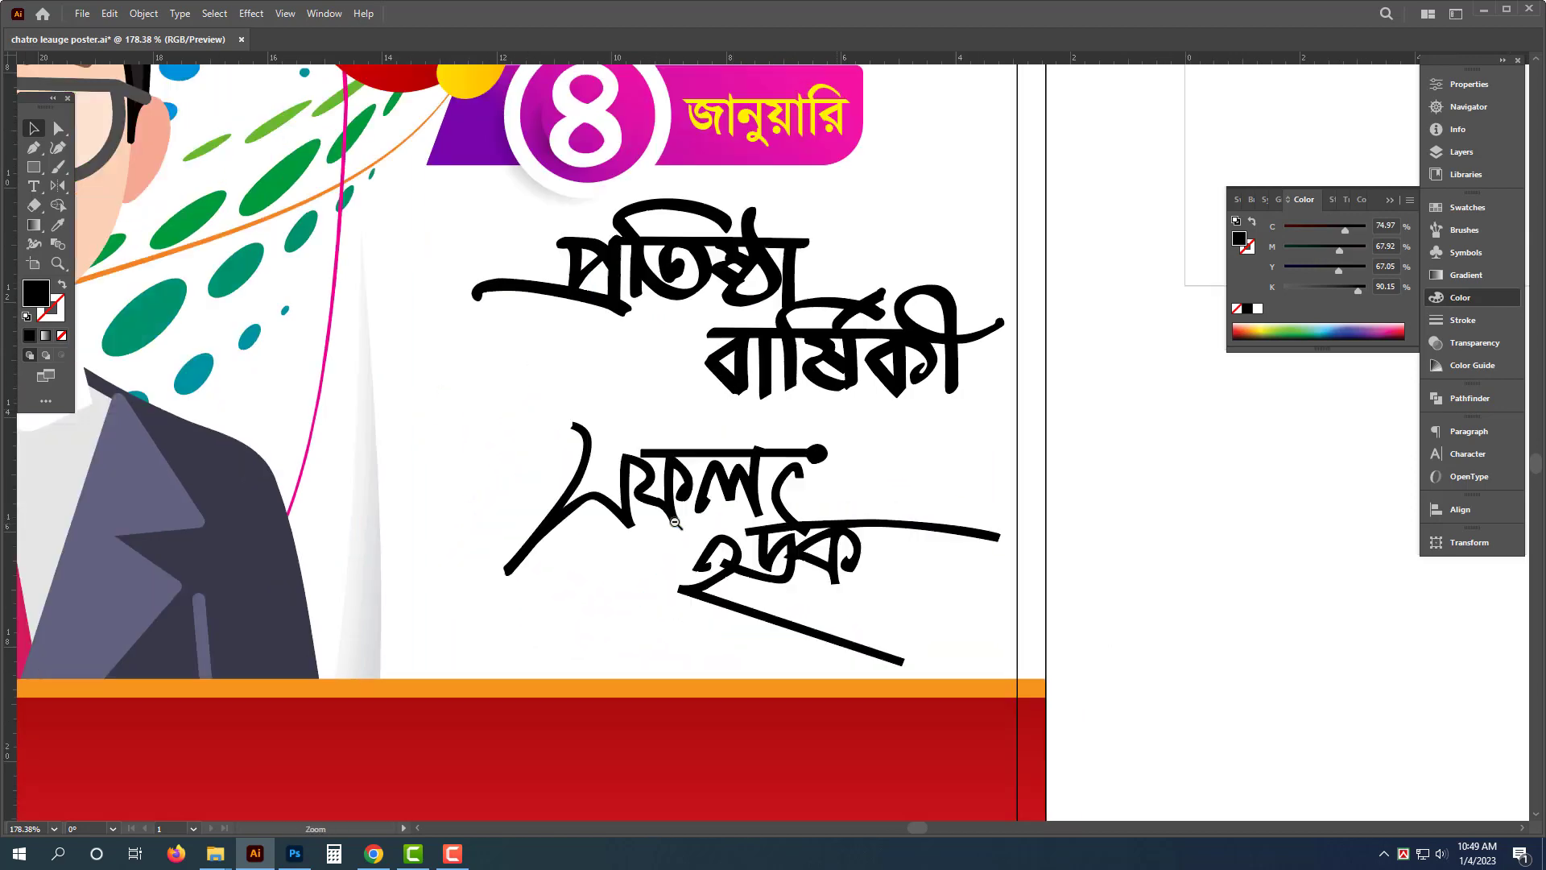
{"action": "left_click_drag", "start_coordinate": [1049, 565], "coordinate": [1022, 565]}
{"action": "left_click_drag", "start_coordinate": [1119, 545], "coordinate": [999, 673]}
{"action": "left_click_drag", "start_coordinate": [950, 625], "coordinate": [1208, 465]}
- Recolor the curved bottom band with the blue sampled from the quote's attribution line
{"action": "left_click", "coordinate": [857, 598]}
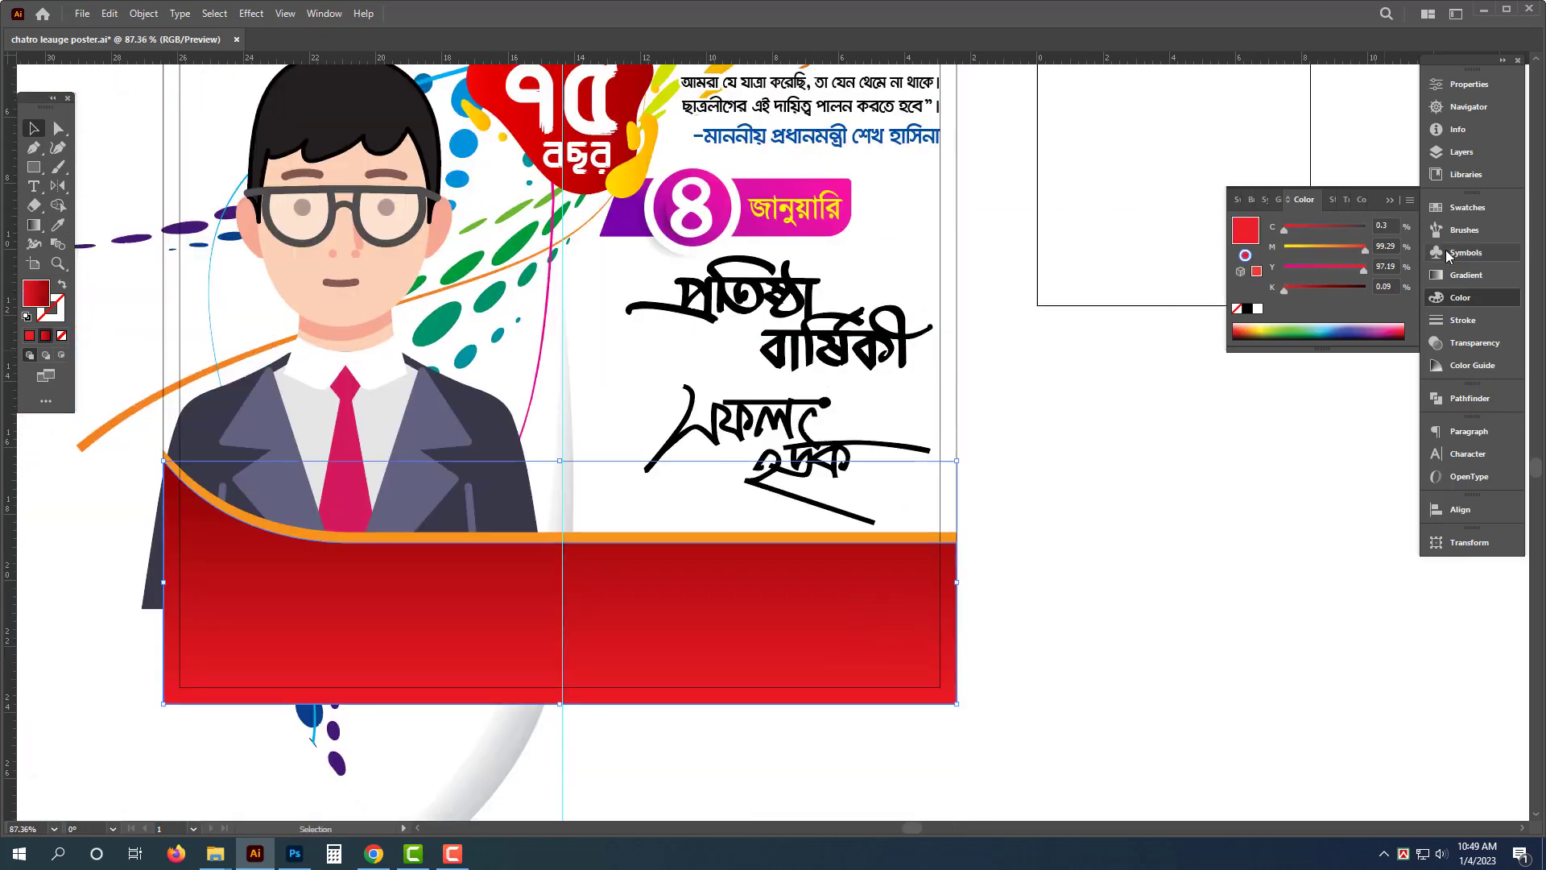
{"action": "left_click", "coordinate": [1236, 311]}
{"action": "left_click", "coordinate": [1258, 309]}
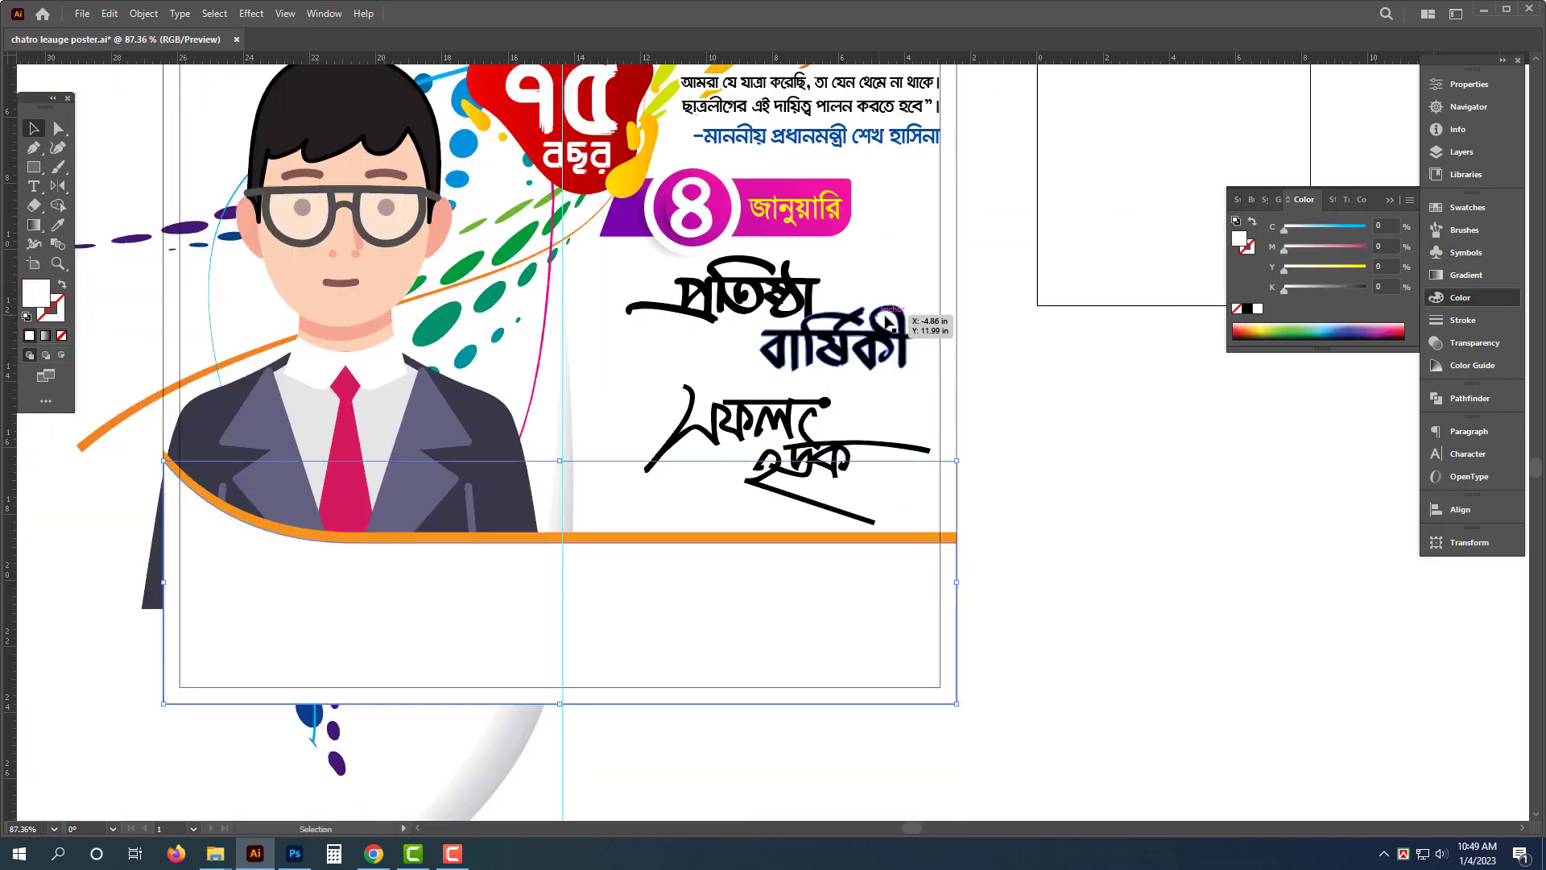
{"action": "key", "text": "i"}
{"action": "left_click", "coordinate": [893, 138]}
{"action": "key", "text": "v"}
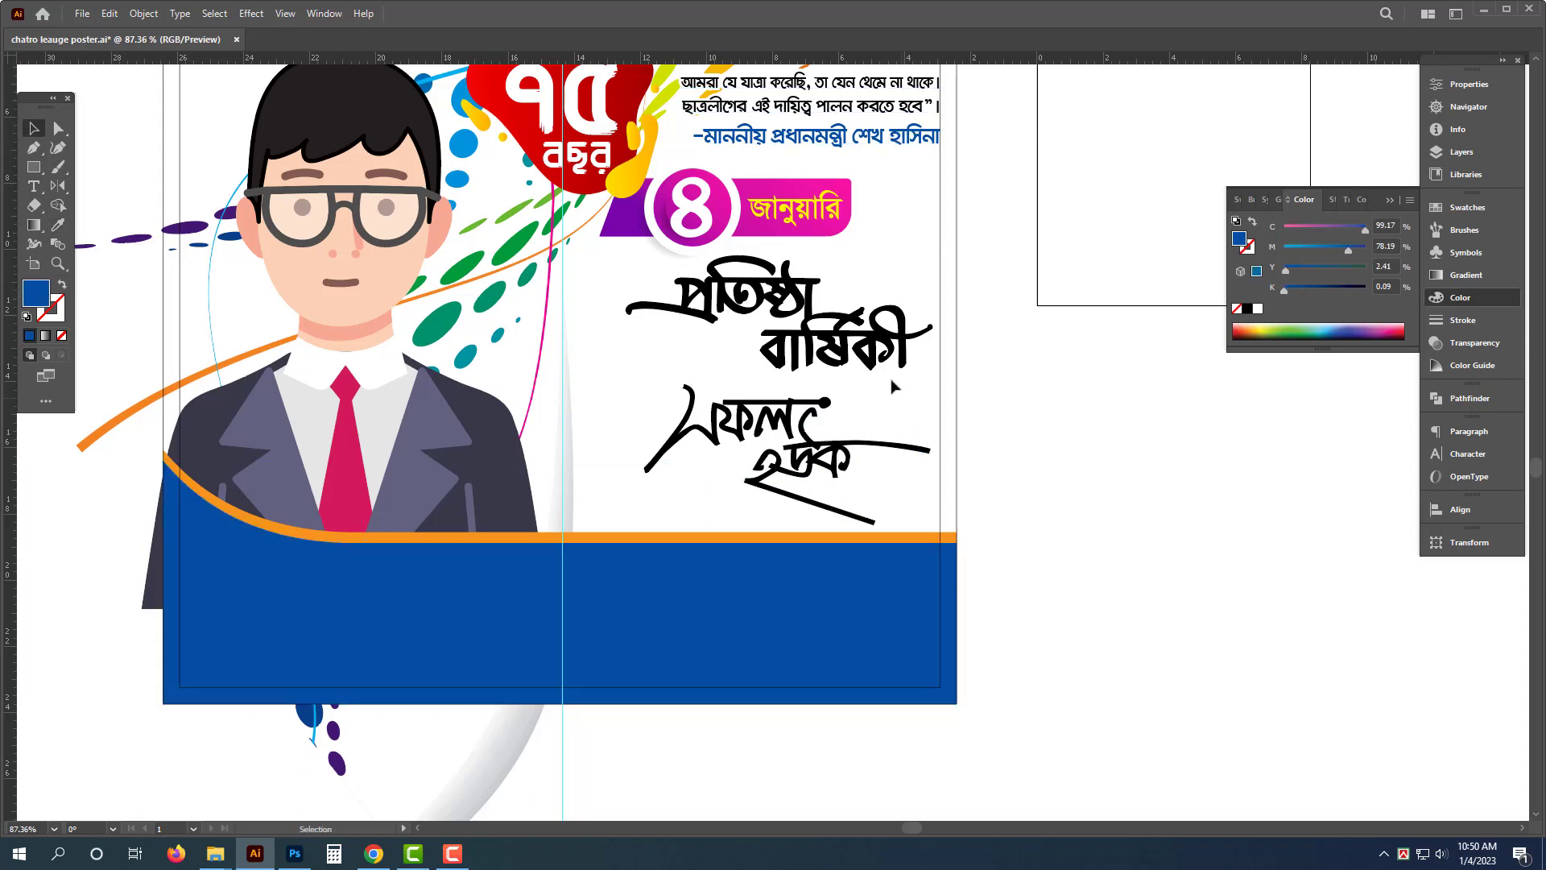
- Color the "প্রতিষ্ঠা বার্ষিকী" calligraphy deep magenta with C 0, M 100, K 50
{"action": "left_click", "coordinate": [898, 346]}
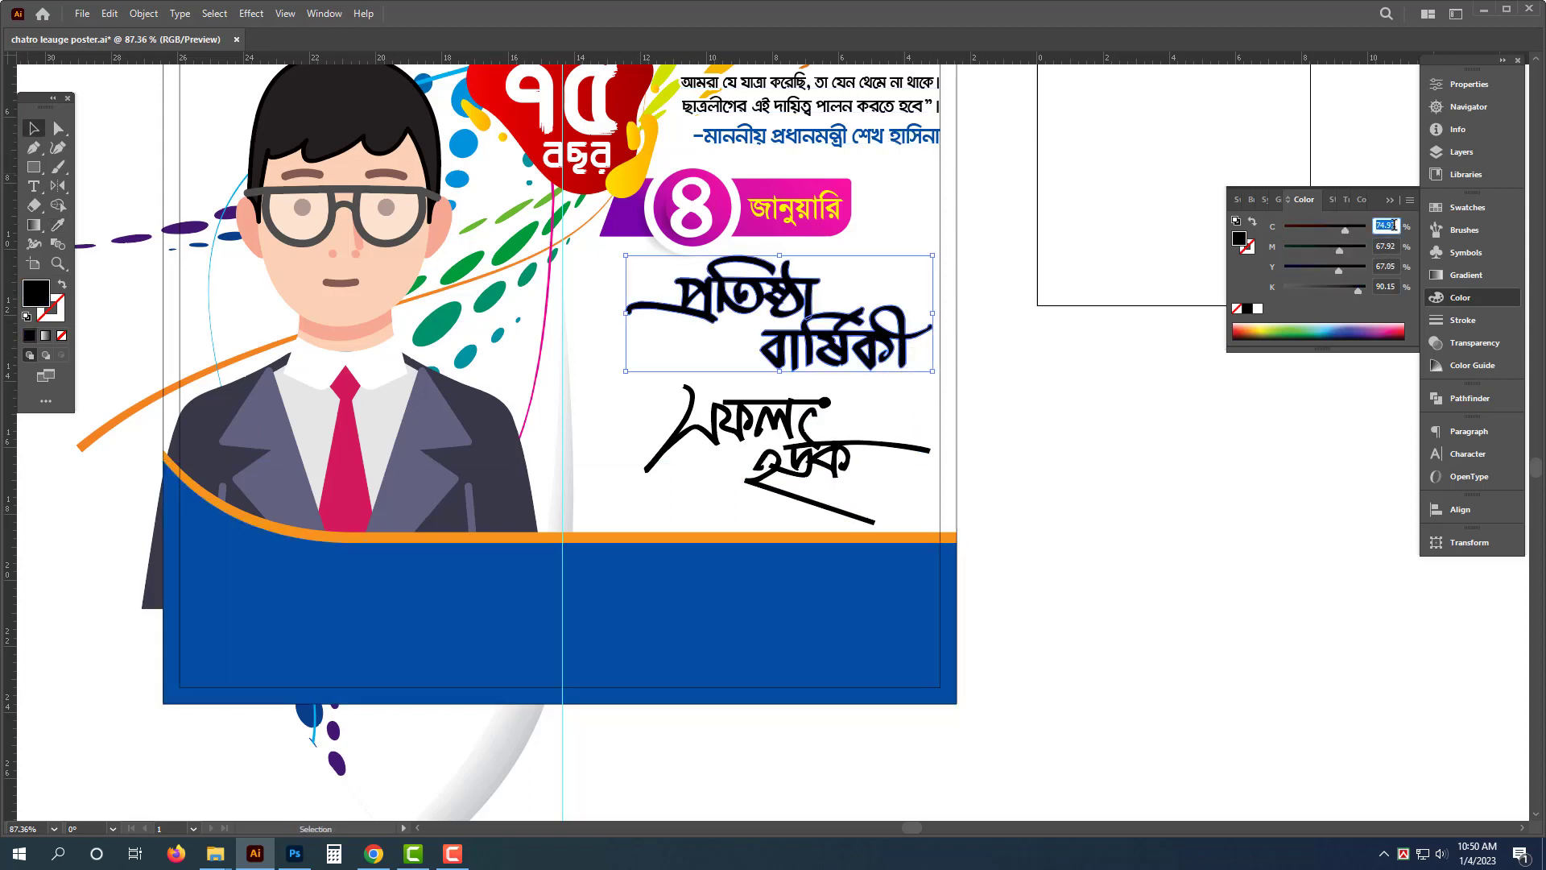
{"action": "type", "text": "0"}
{"action": "key", "text": "Tab"}
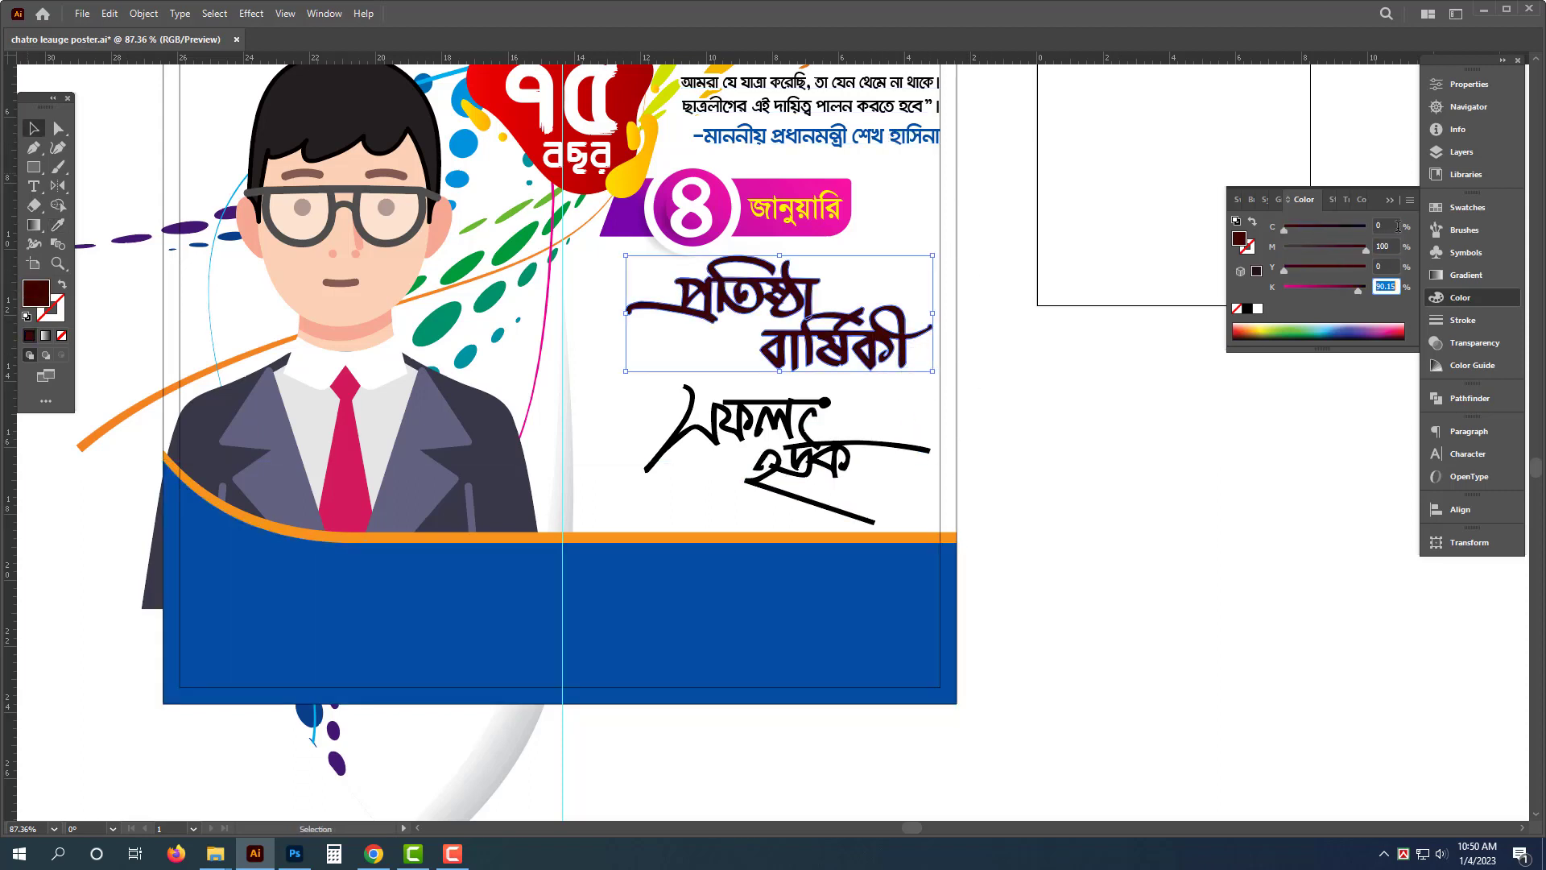
{"action": "type", "text": "50"}
{"action": "key", "text": "Return"}
- Color the "সফল হোক" calligraphy red with M 100 and Y 100
{"action": "left_click", "coordinate": [907, 484]}
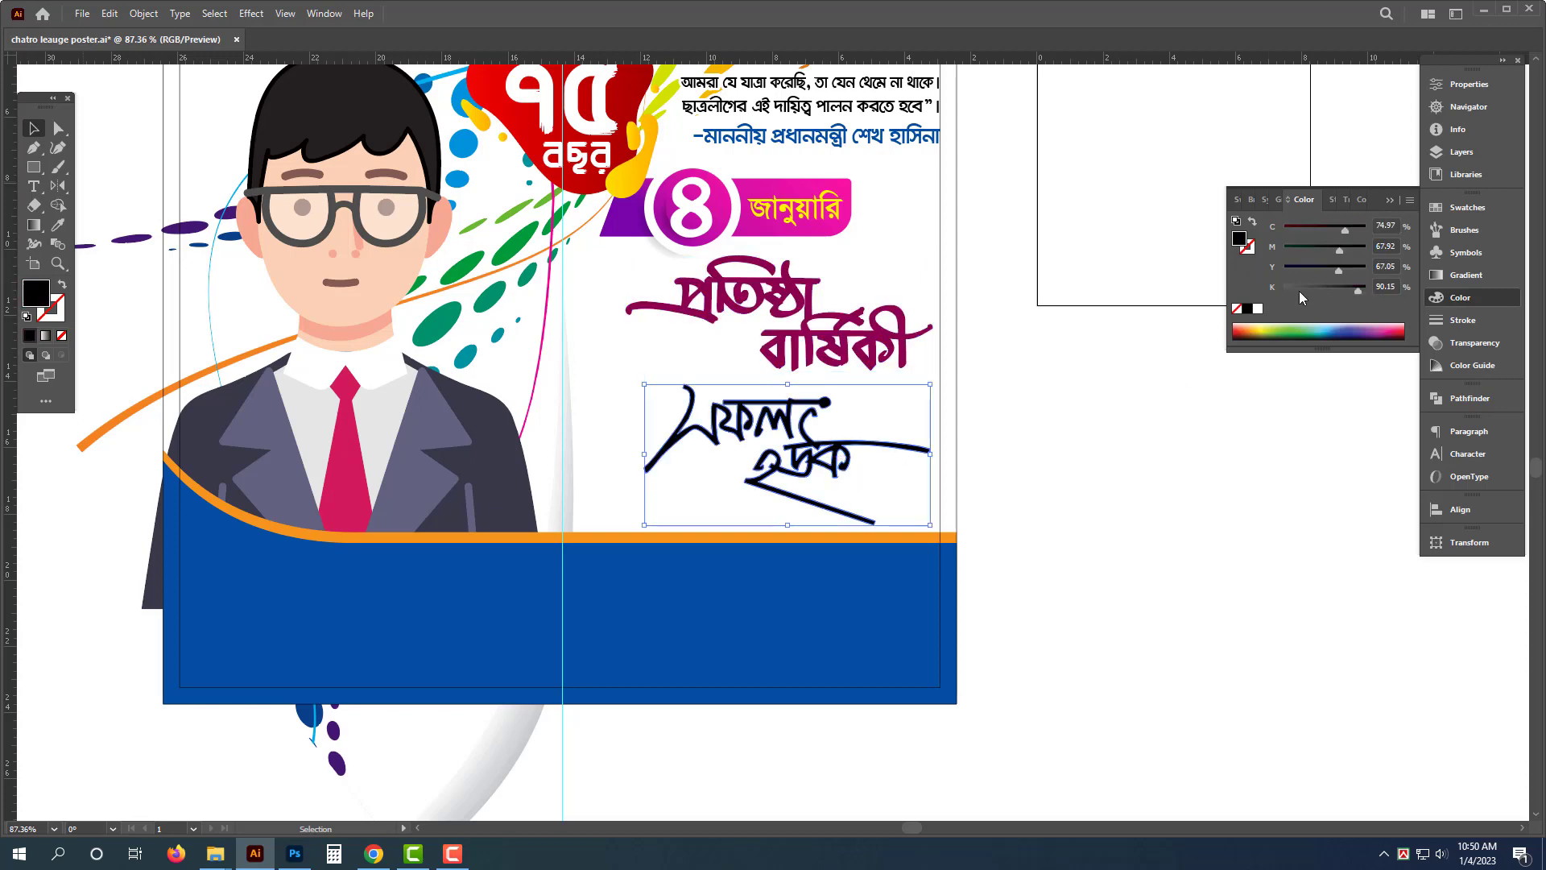
{"action": "left_click", "coordinate": [1258, 310]}
{"action": "left_click_drag", "start_coordinate": [1353, 249], "coordinate": [1372, 249]}
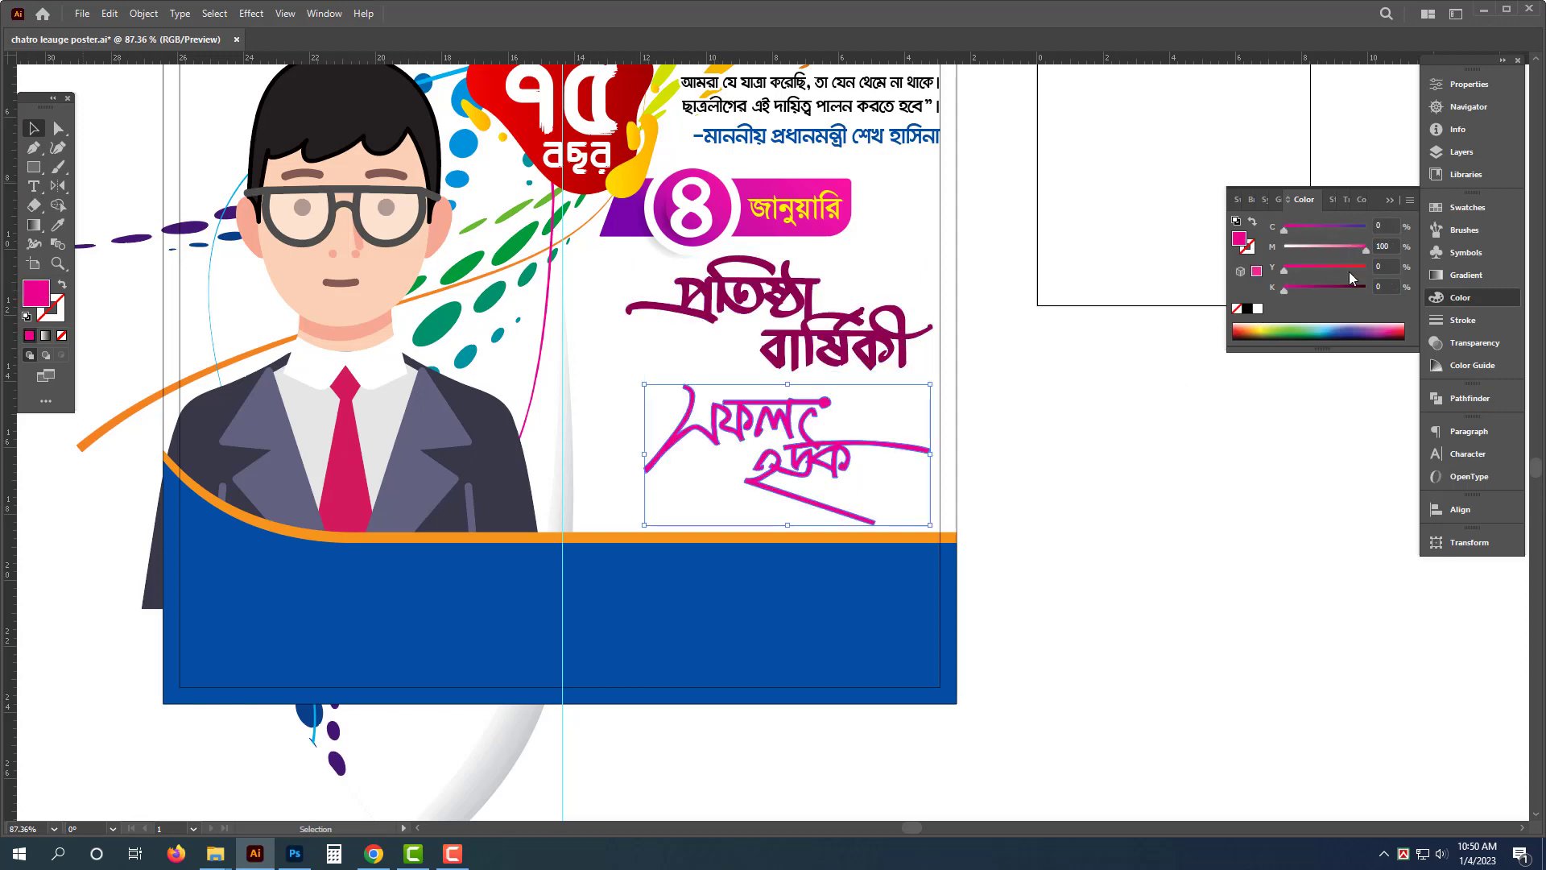
- Apply a Drop Shadow with 45% opacity to both calligraphy slogans
{"action": "left_click", "coordinate": [1125, 575]}
{"action": "left_click", "coordinate": [815, 475]}
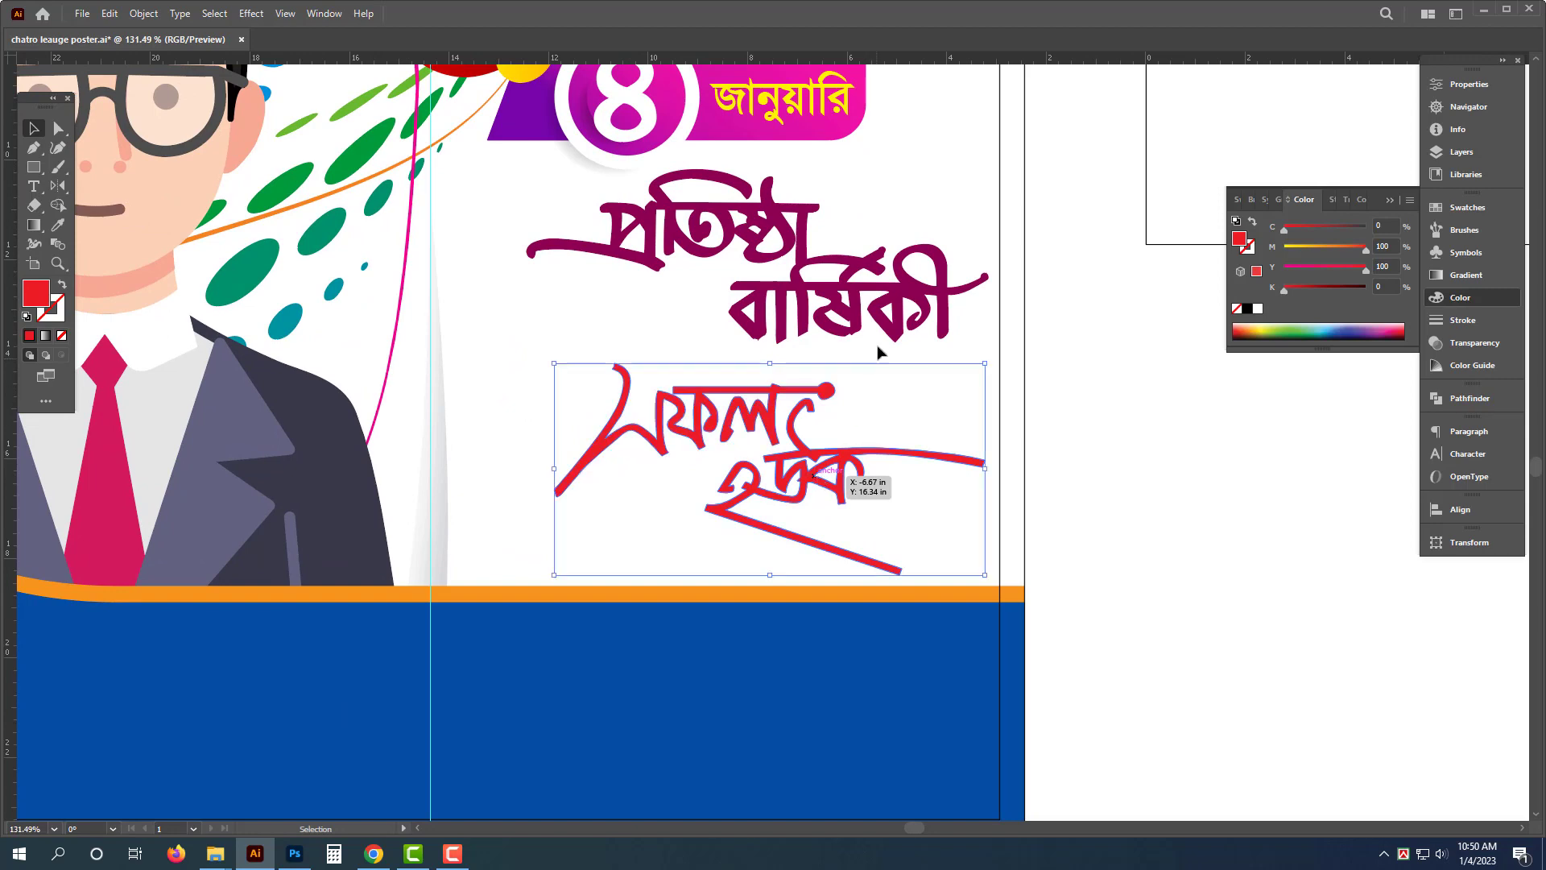
{"action": "left_click", "coordinate": [903, 306], "text": "shift"}
{"action": "key", "text": "ctrl+space"}
{"action": "left_click_drag", "start_coordinate": [885, 270], "coordinate": [939, 346]}
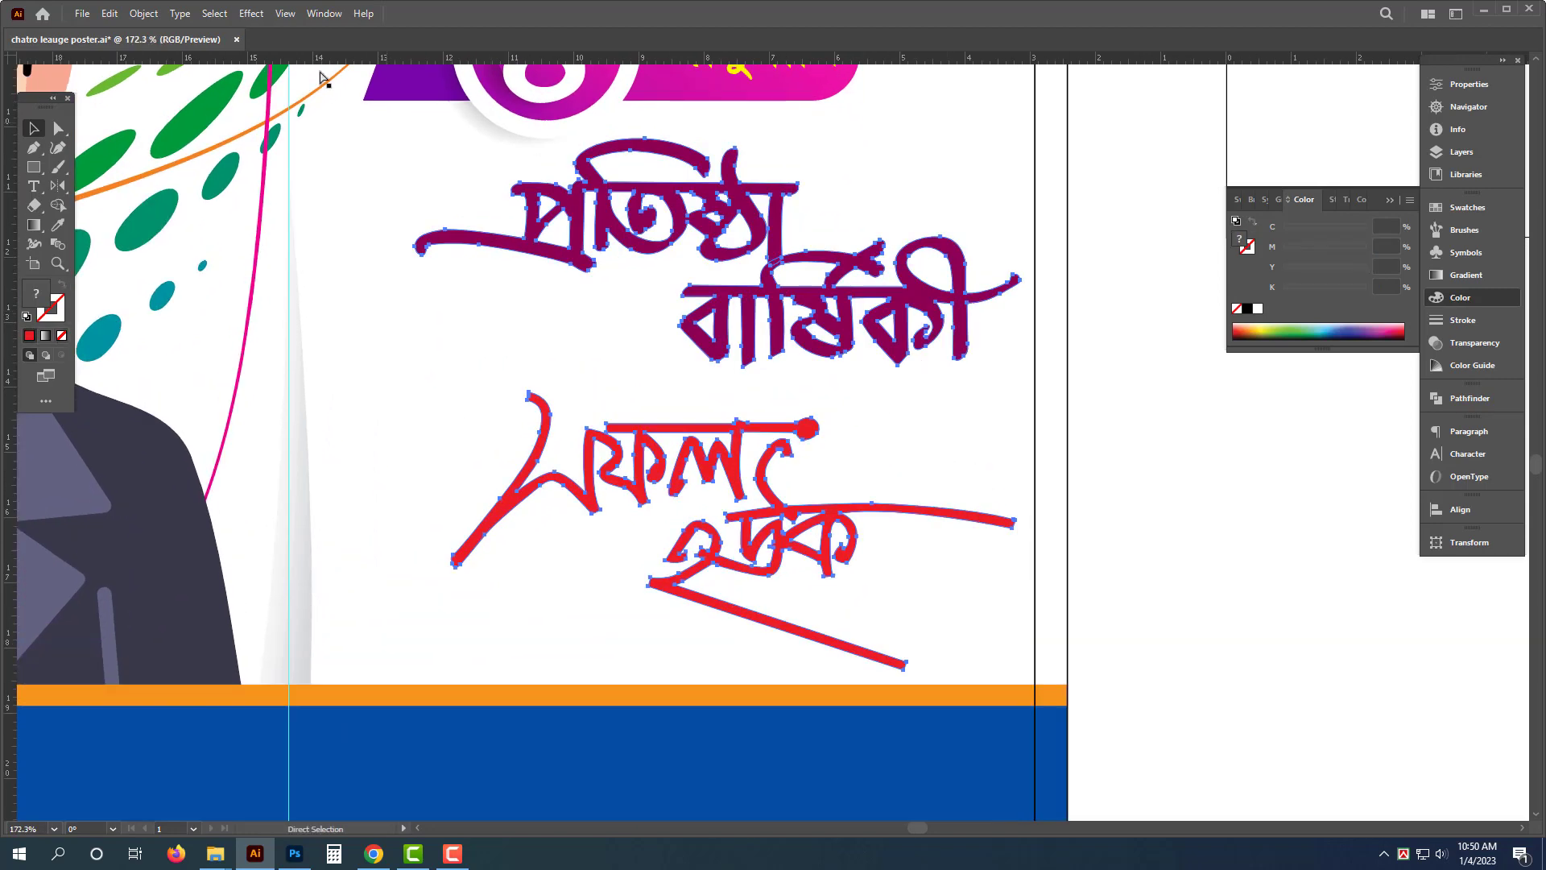
{"action": "left_click", "coordinate": [252, 13]}
{"action": "left_click", "coordinate": [351, 199]}
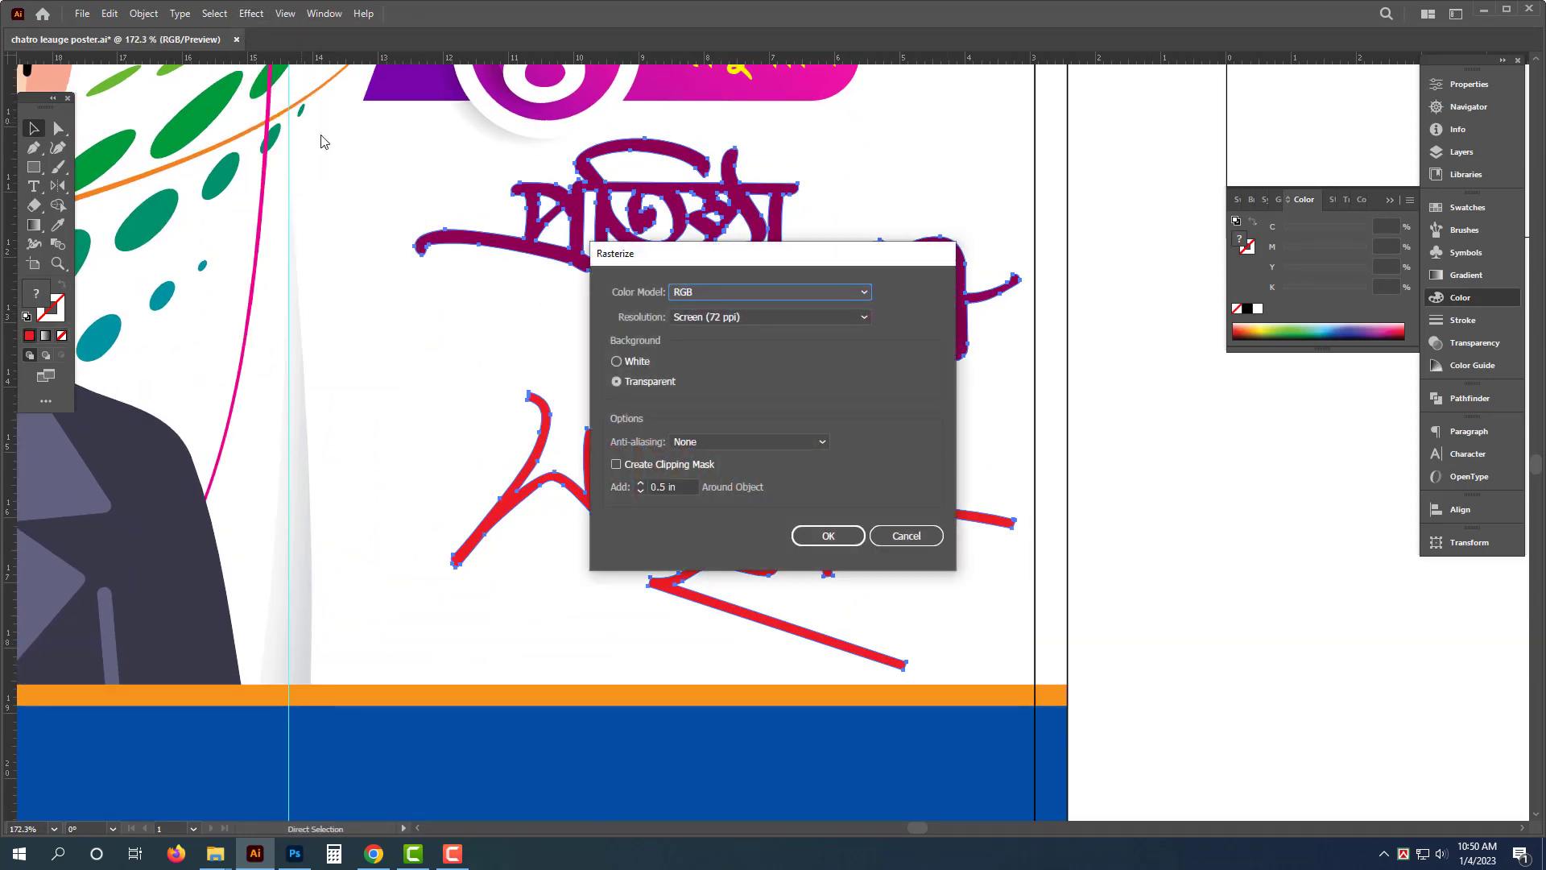
{"action": "key", "text": "Escape"}
{"action": "left_click", "coordinate": [251, 14]}
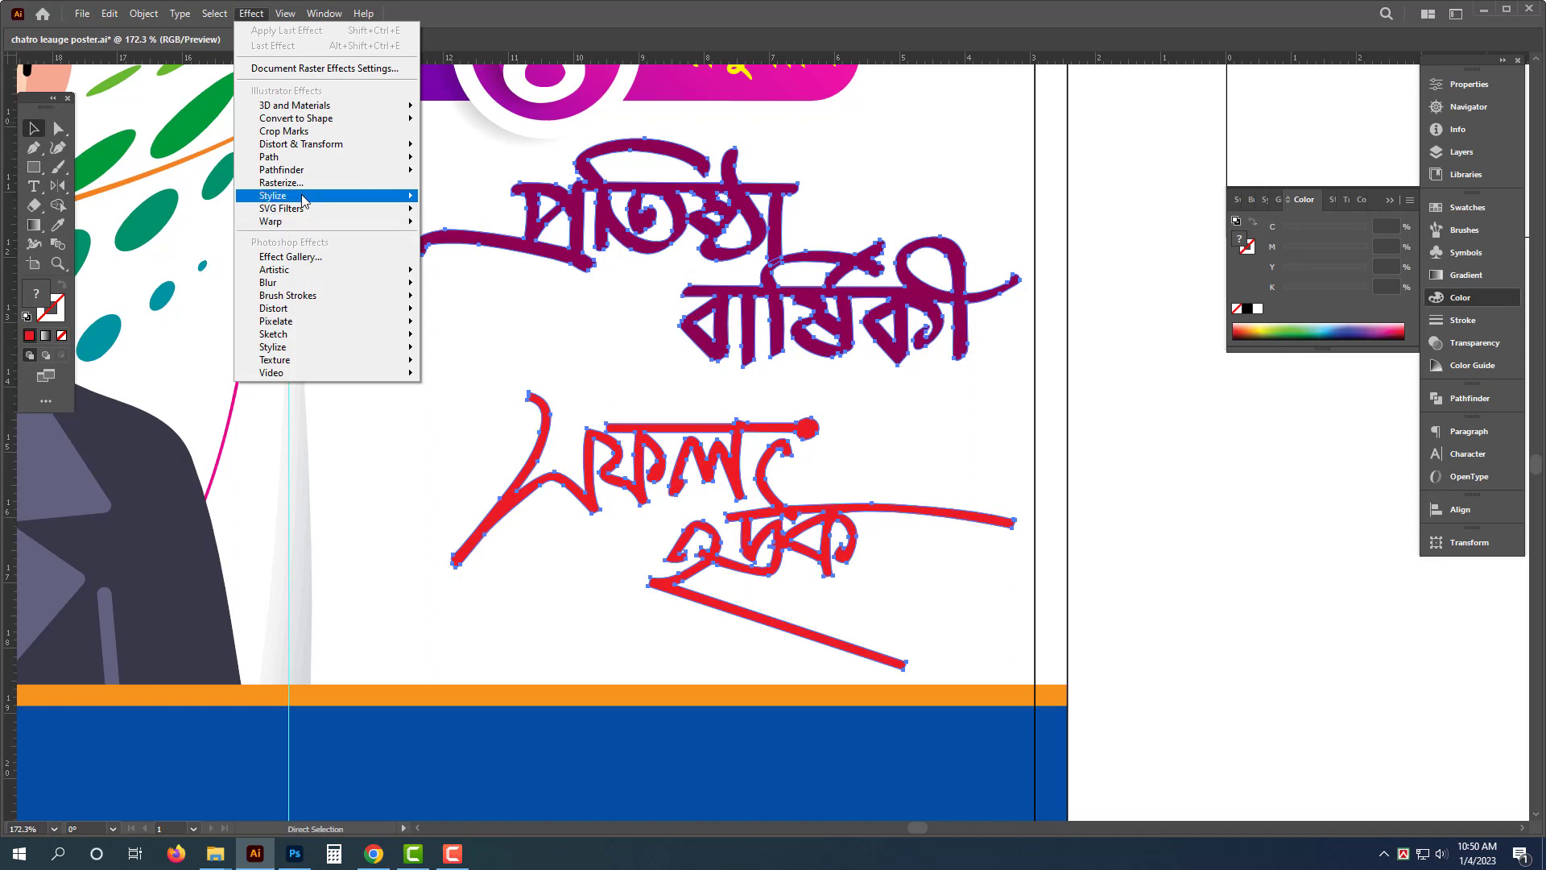
{"action": "mouse_move", "coordinate": [302, 200]}
{"action": "left_click", "coordinate": [475, 196]}
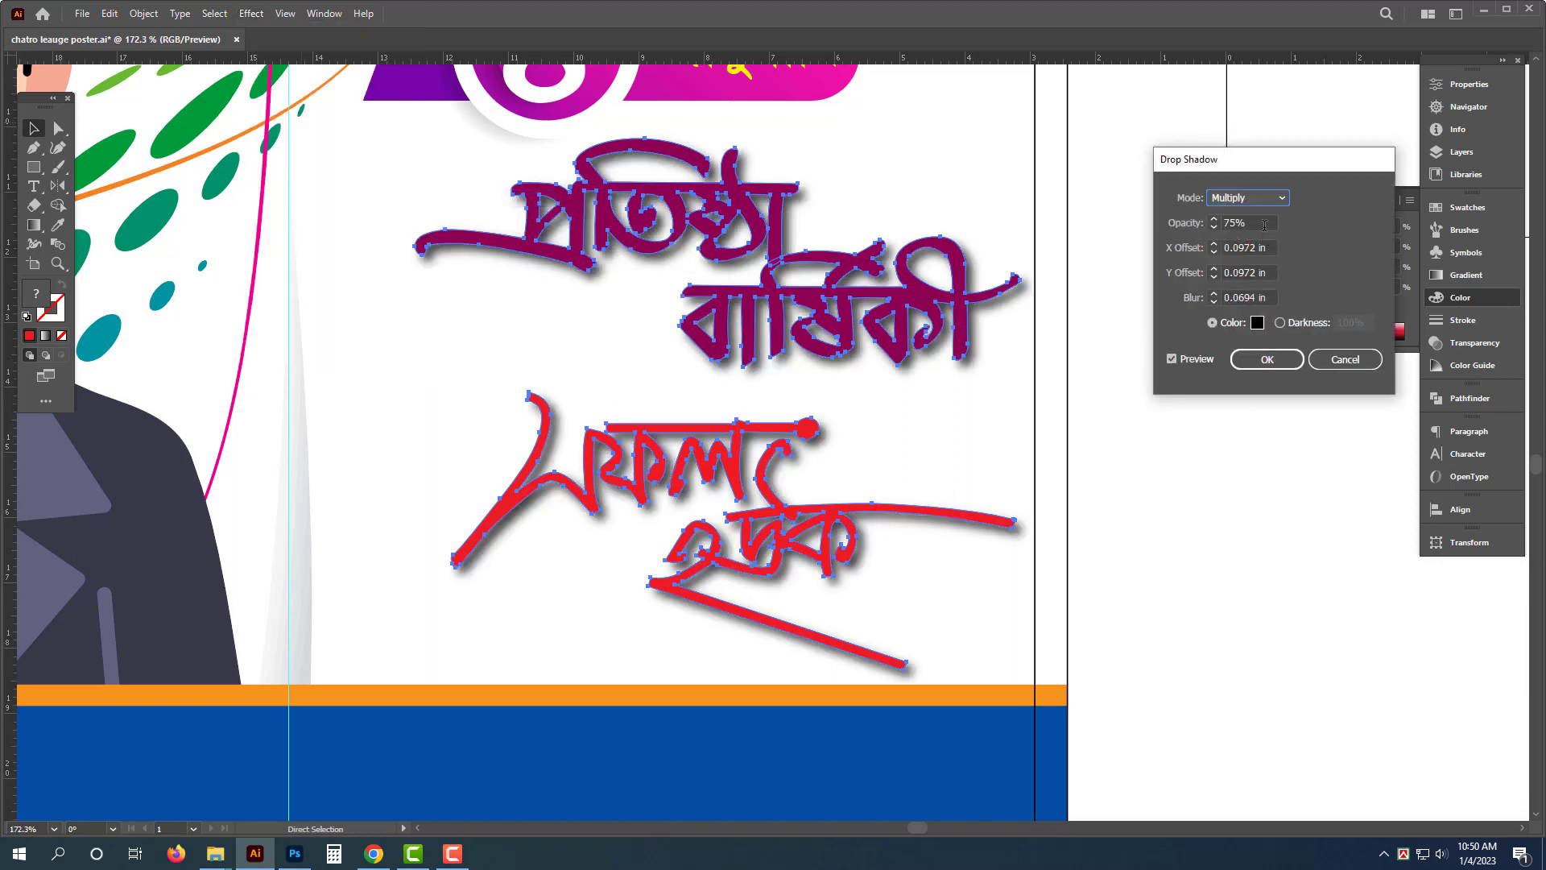
{"action": "key", "text": "Tab"}
{"action": "type", "text": "45"}
{"action": "key", "text": "Tab"}
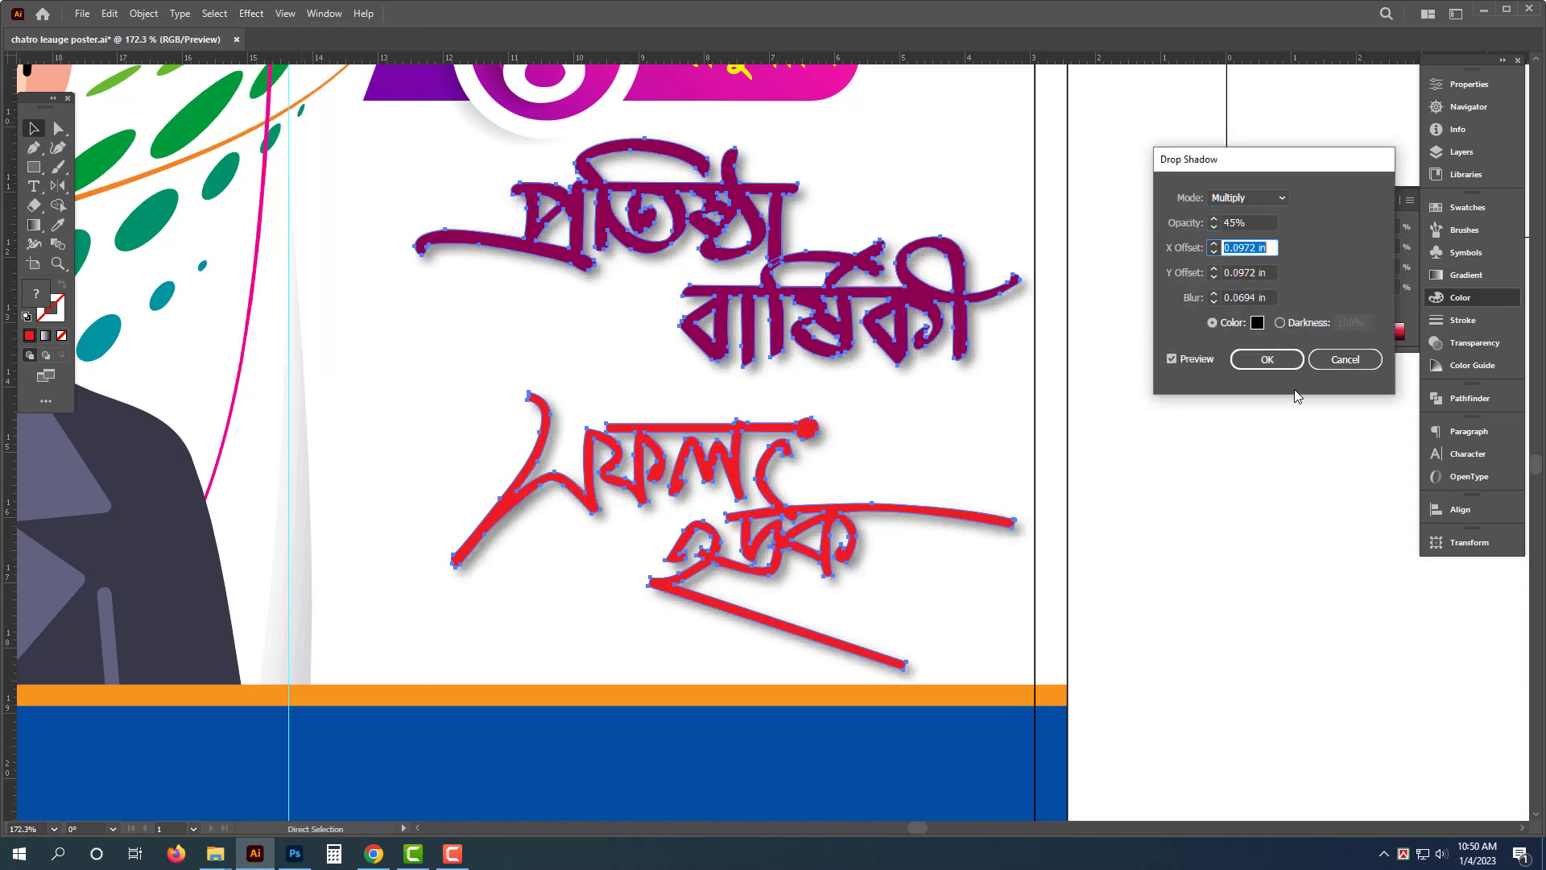
{"action": "left_click", "coordinate": [1266, 360]}
- Expand the appearance of both calligraphy slogans so their shadows and strokes become editable paths
{"action": "left_click", "coordinate": [144, 14]}
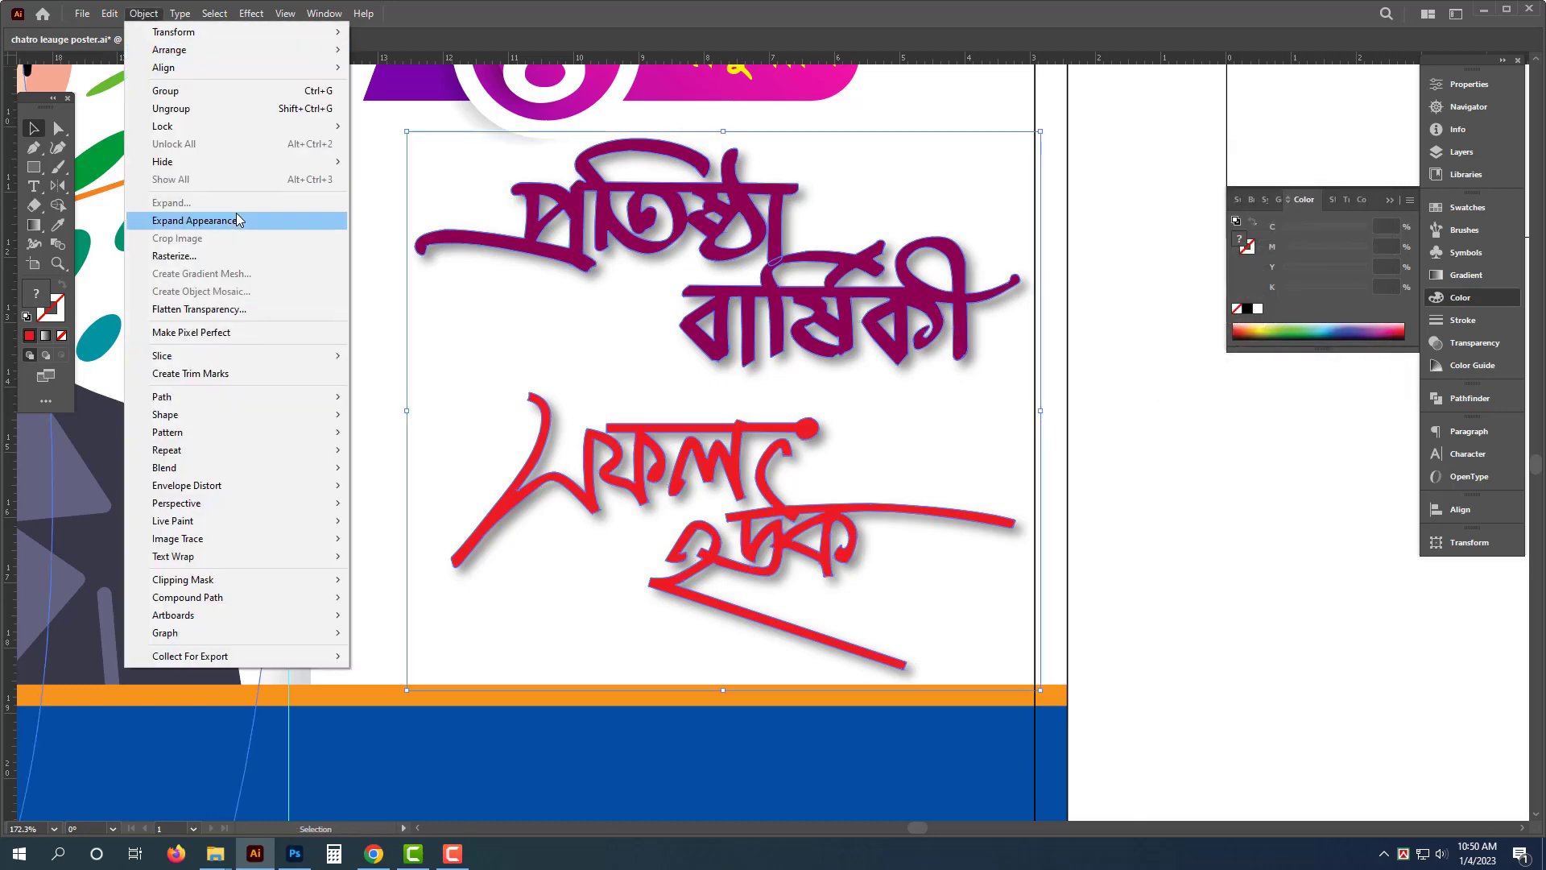
{"action": "left_click", "coordinate": [194, 221]}
{"action": "key", "text": "a"}
{"action": "left_click", "coordinate": [1461, 320]}
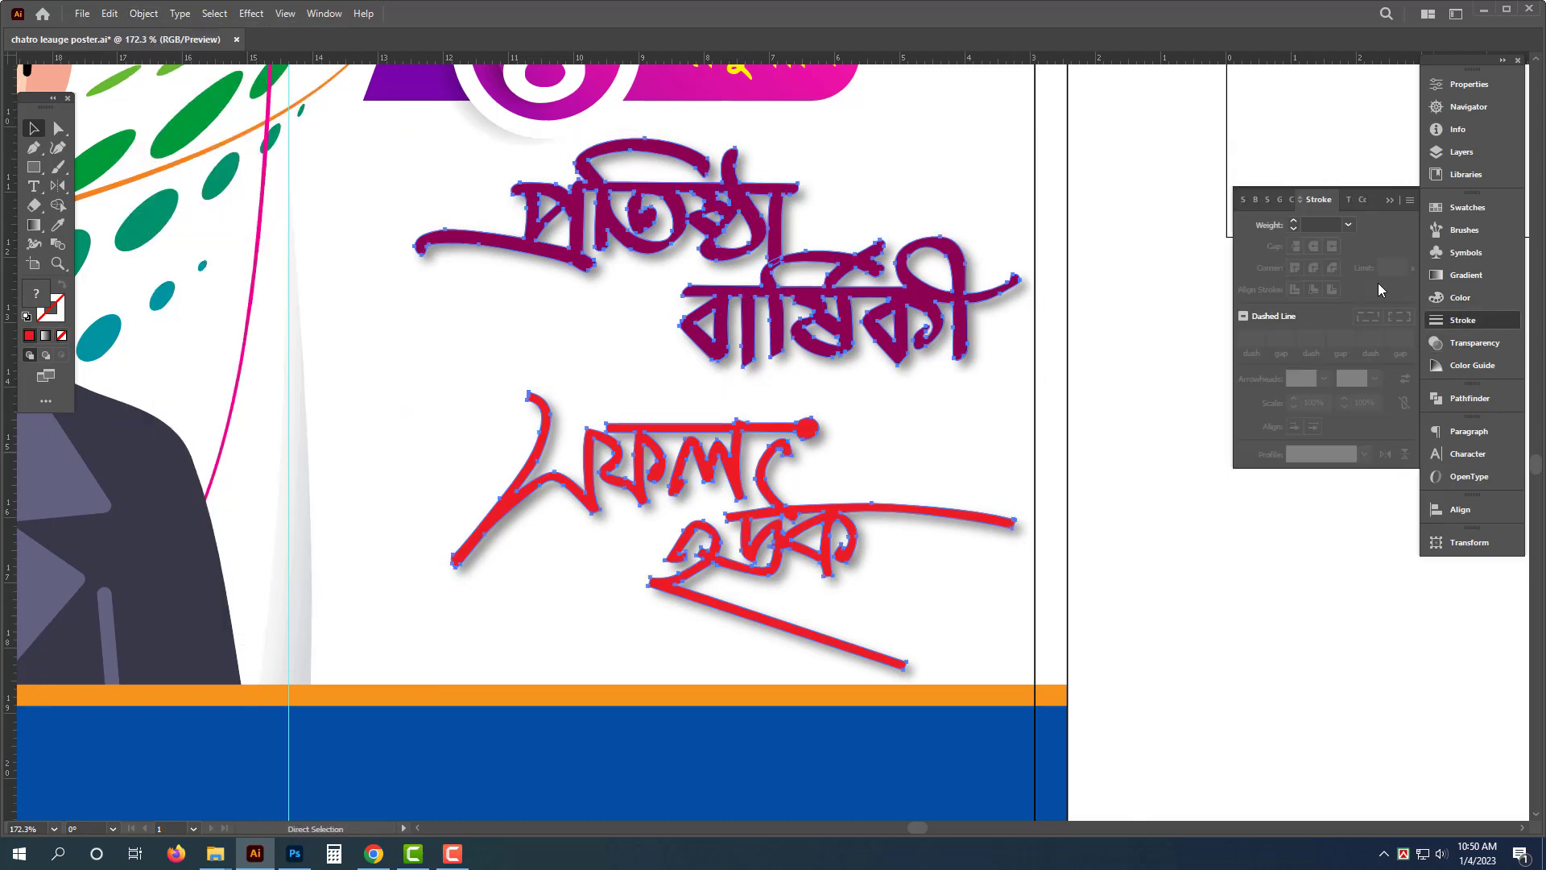
- Give the calligraphy outlines a white stroke with round corner joins, setting its weight to 6 pt
{"action": "left_click", "coordinate": [1335, 223]}
{"action": "type", "text": "10"}
{"action": "key", "text": "Return"}
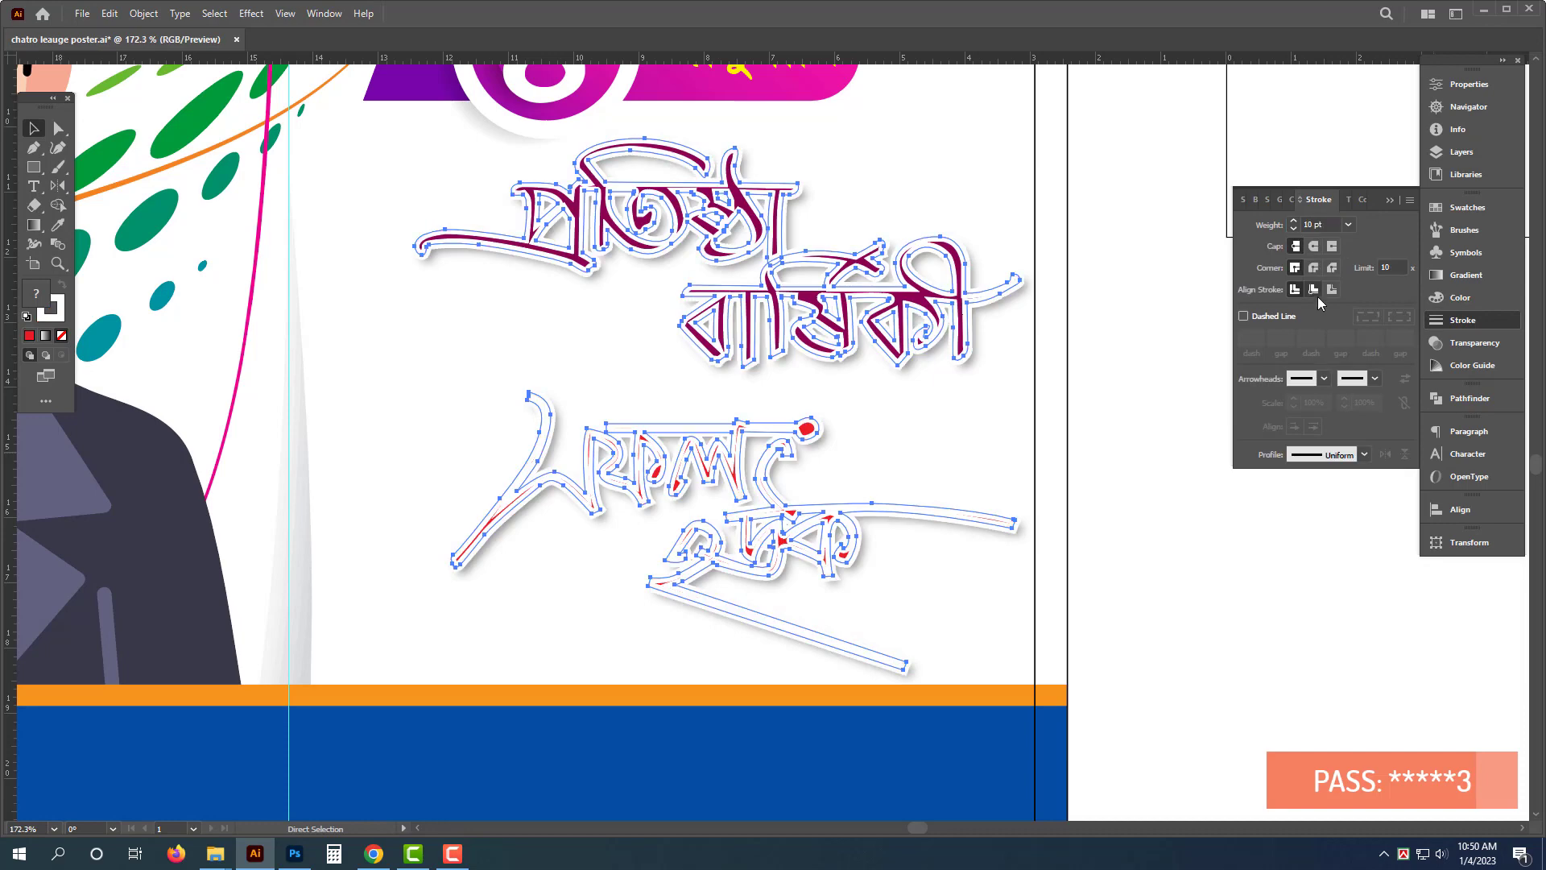
{"action": "left_click", "coordinate": [1317, 268]}
{"action": "key", "text": "v"}
{"action": "left_click", "coordinate": [1057, 613]}
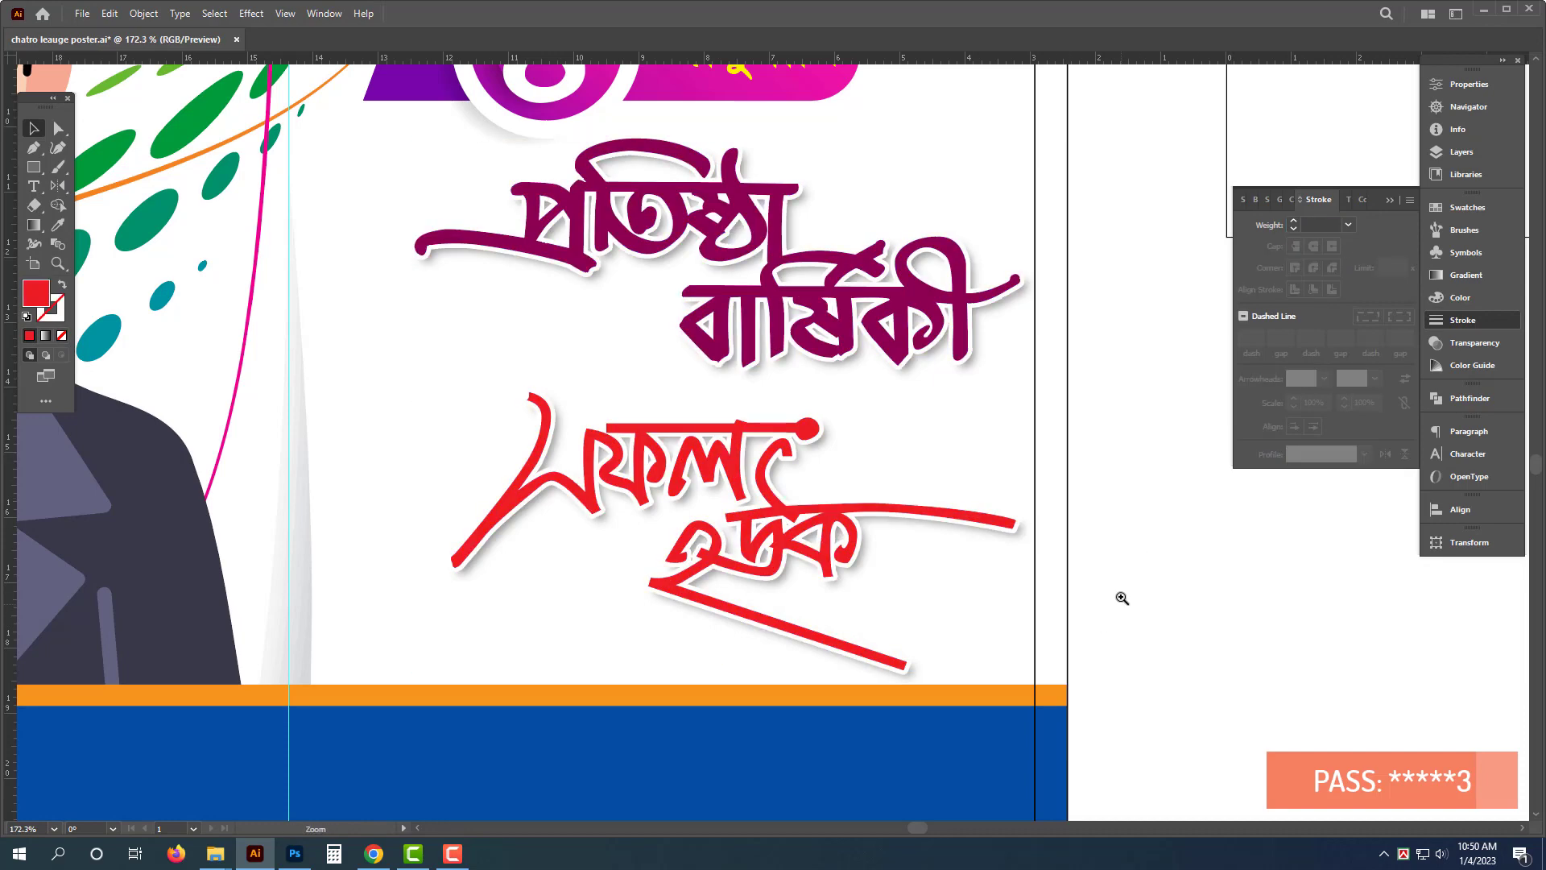
{"action": "key", "text": "ctrl+z"}
{"action": "type", "text": "5"}
{"action": "key", "text": "Return"}
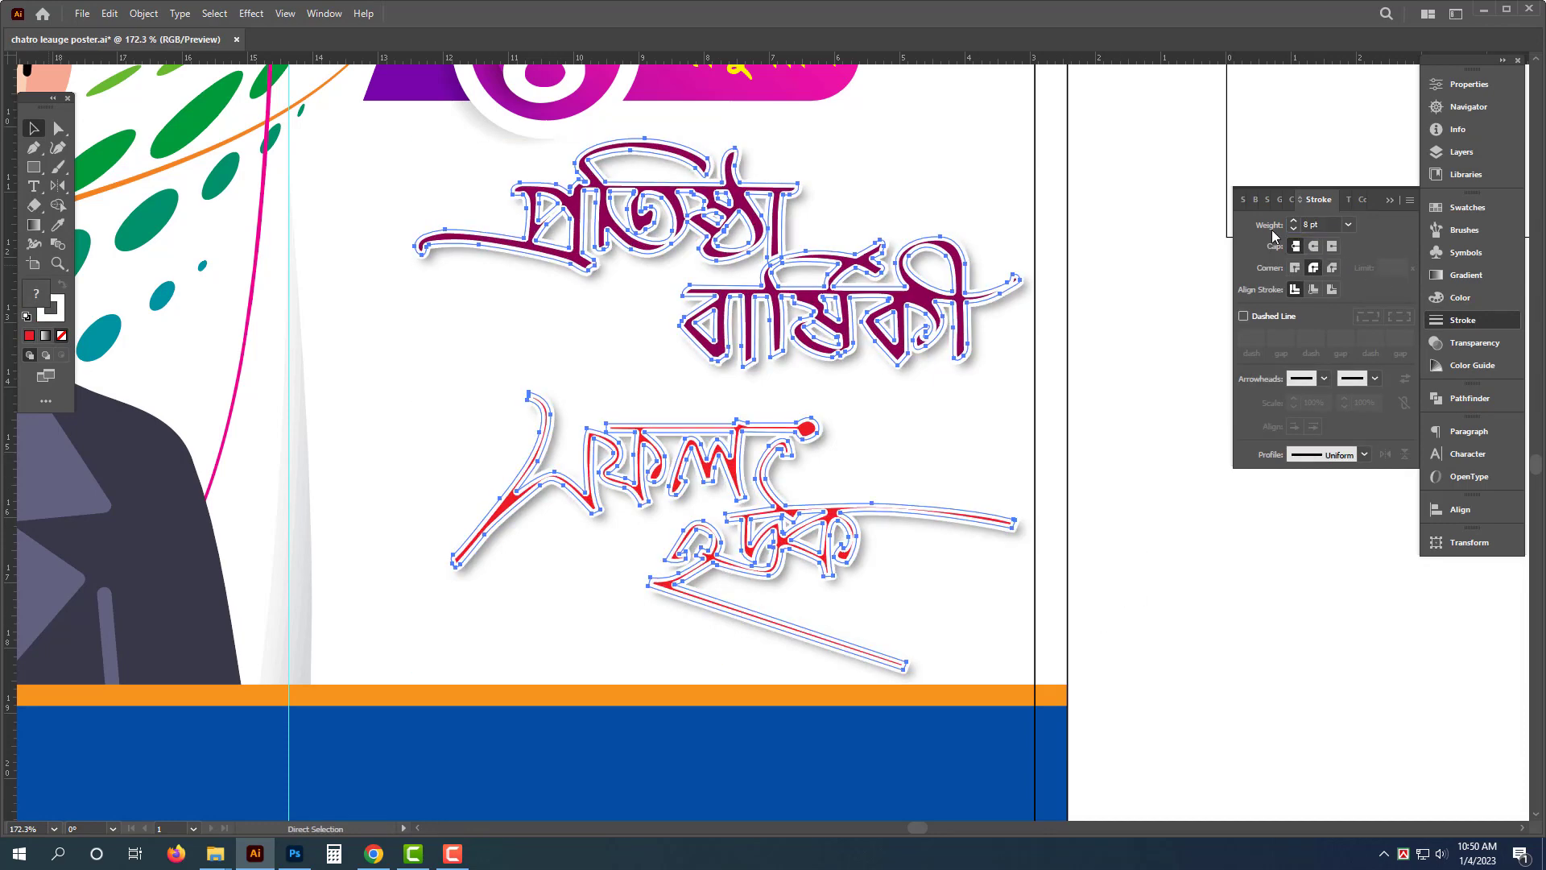
- Paste a copy of the quote text in front and move it onto the blue bottom band
{"action": "key", "text": "ctrl+f"}
{"action": "left_click", "coordinate": [1264, 648]}
{"action": "left_click_drag", "start_coordinate": [865, 516], "coordinate": [630, 545]}
{"action": "left_click_drag", "start_coordinate": [853, 438], "coordinate": [586, 488]}
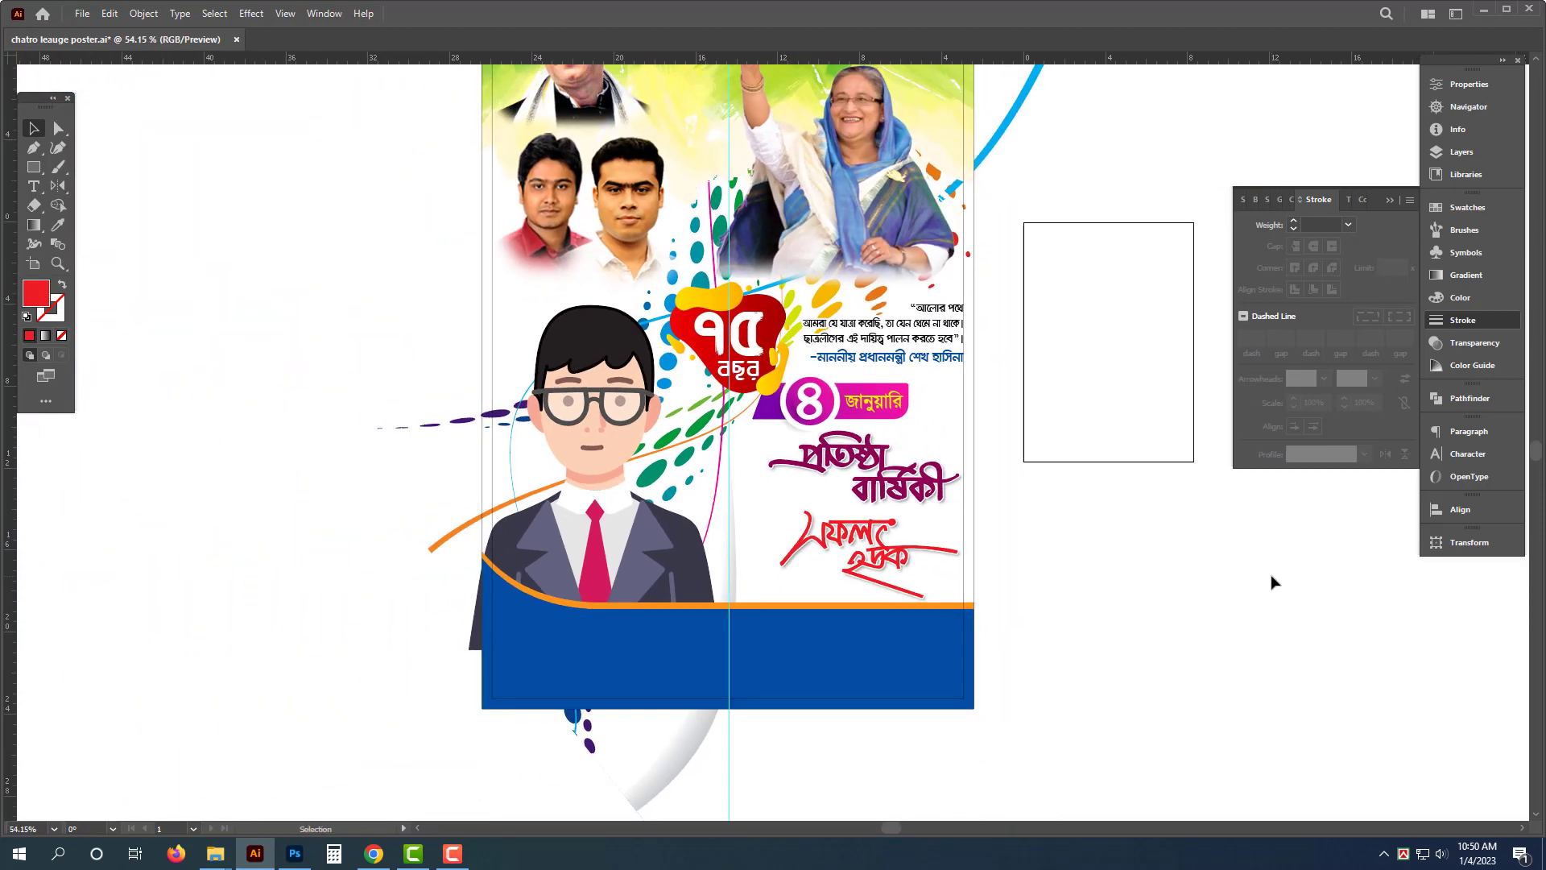
{"action": "left_click_drag", "start_coordinate": [878, 644], "coordinate": [807, 644]}
{"action": "left_click_drag", "start_coordinate": [1070, 611], "coordinate": [975, 683]}
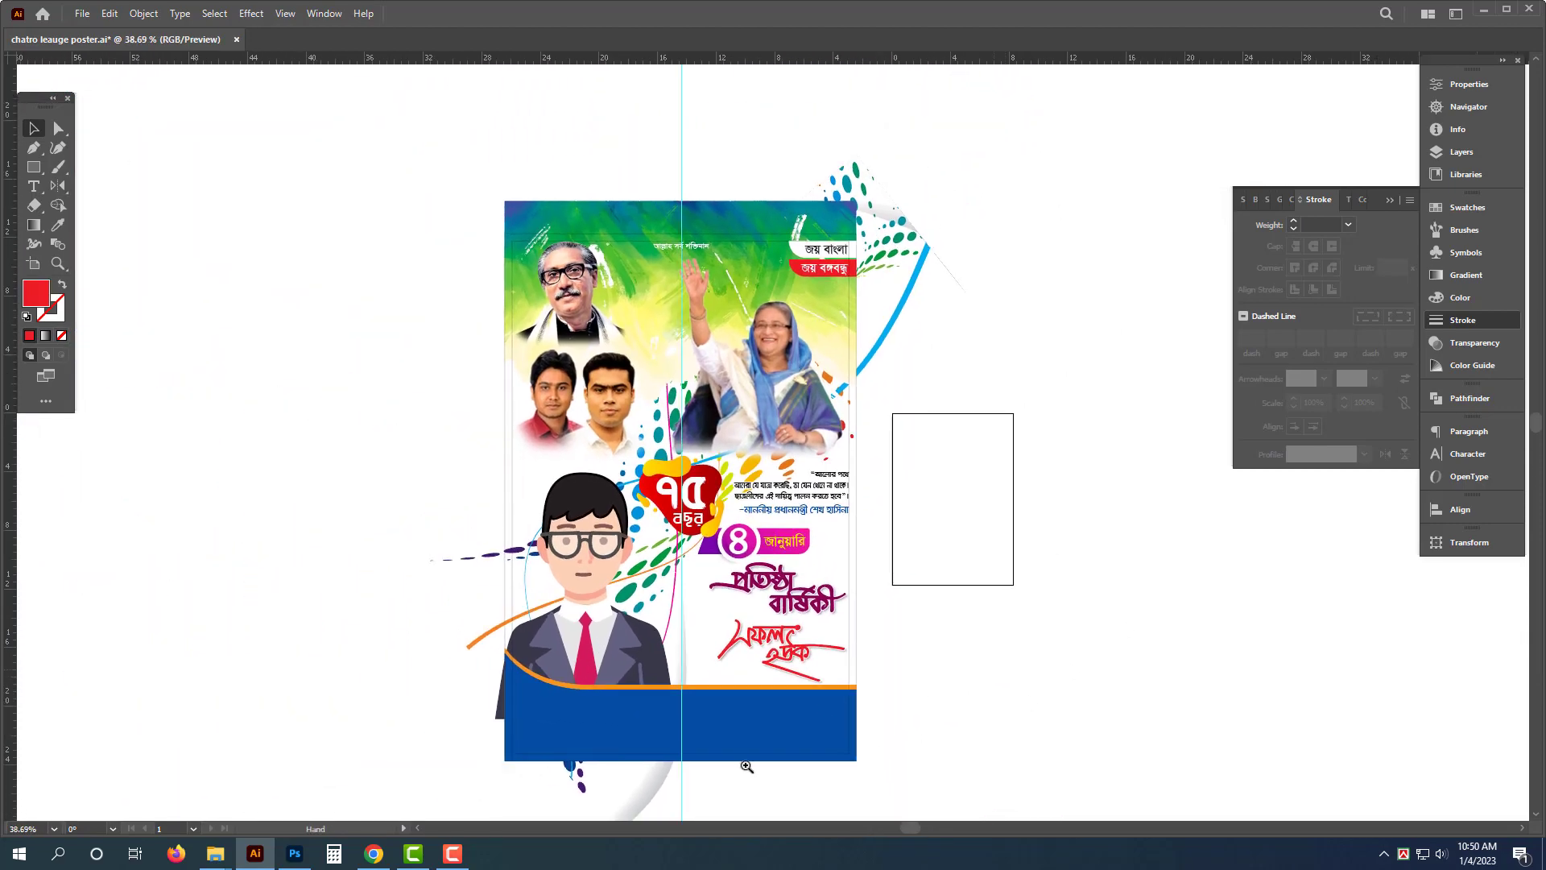
{"action": "left_click_drag", "start_coordinate": [585, 813], "coordinate": [745, 787]}
{"action": "mouse_move", "coordinate": [972, 258]}
{"action": "left_mouse_down", "text": "alt"}
{"action": "mouse_move", "coordinate": [895, 521]}
{"action": "mouse_move", "coordinate": [701, 679]}
{"action": "left_mouse_up", "text": "alt"}
- Color the copied text white and replace its content with "আপনার নাম"
{"action": "left_click", "coordinate": [1460, 297]}
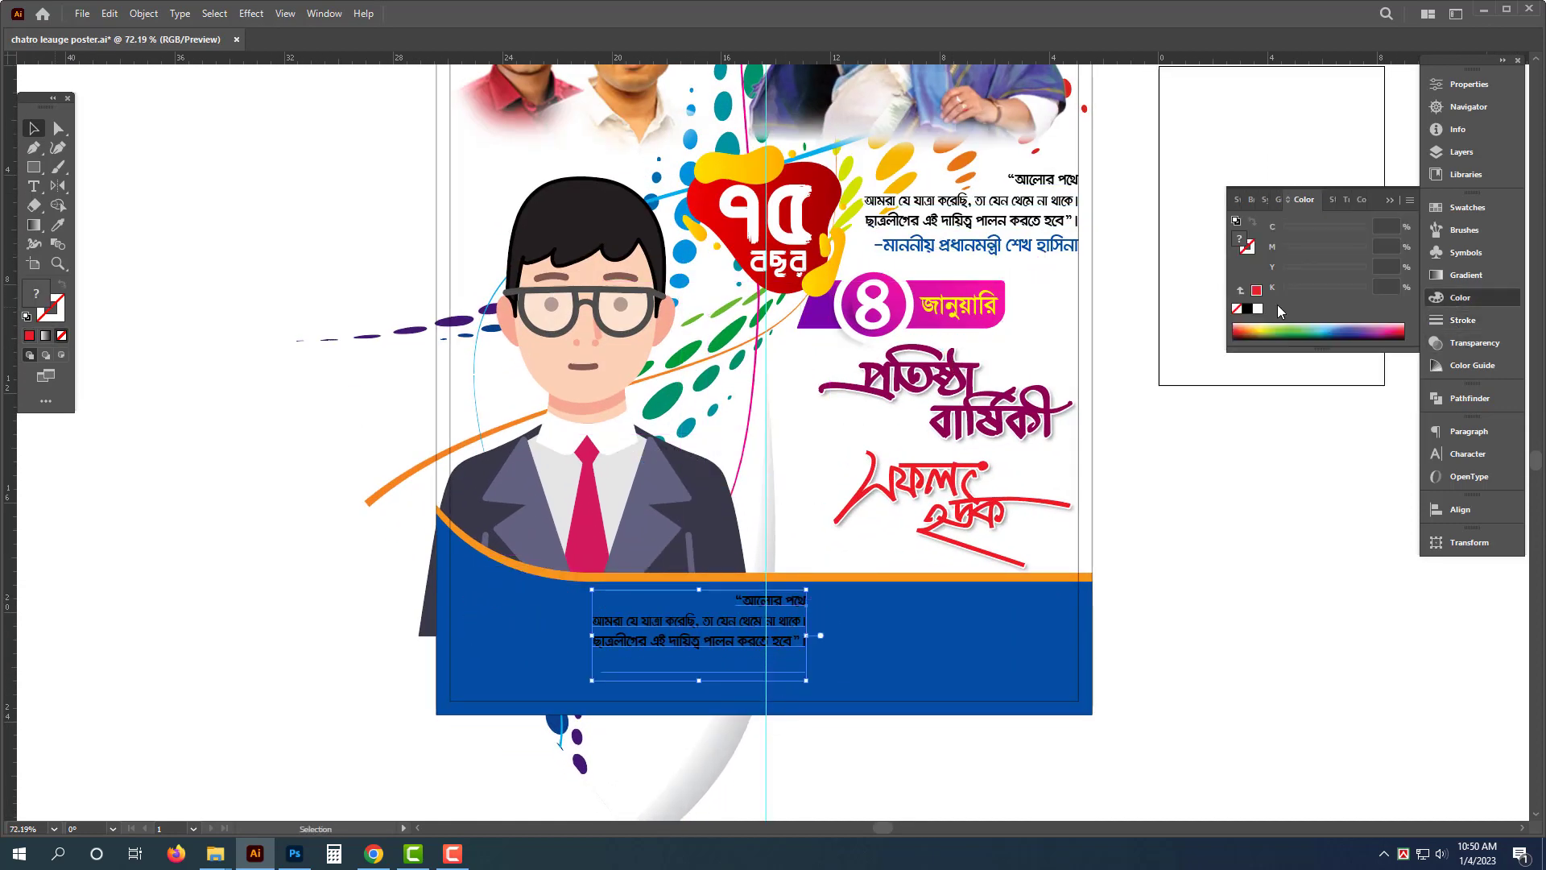
{"action": "left_click", "coordinate": [1257, 309]}
{"action": "double_click", "coordinate": [789, 675]}
{"action": "key", "text": "ctrl+a"}
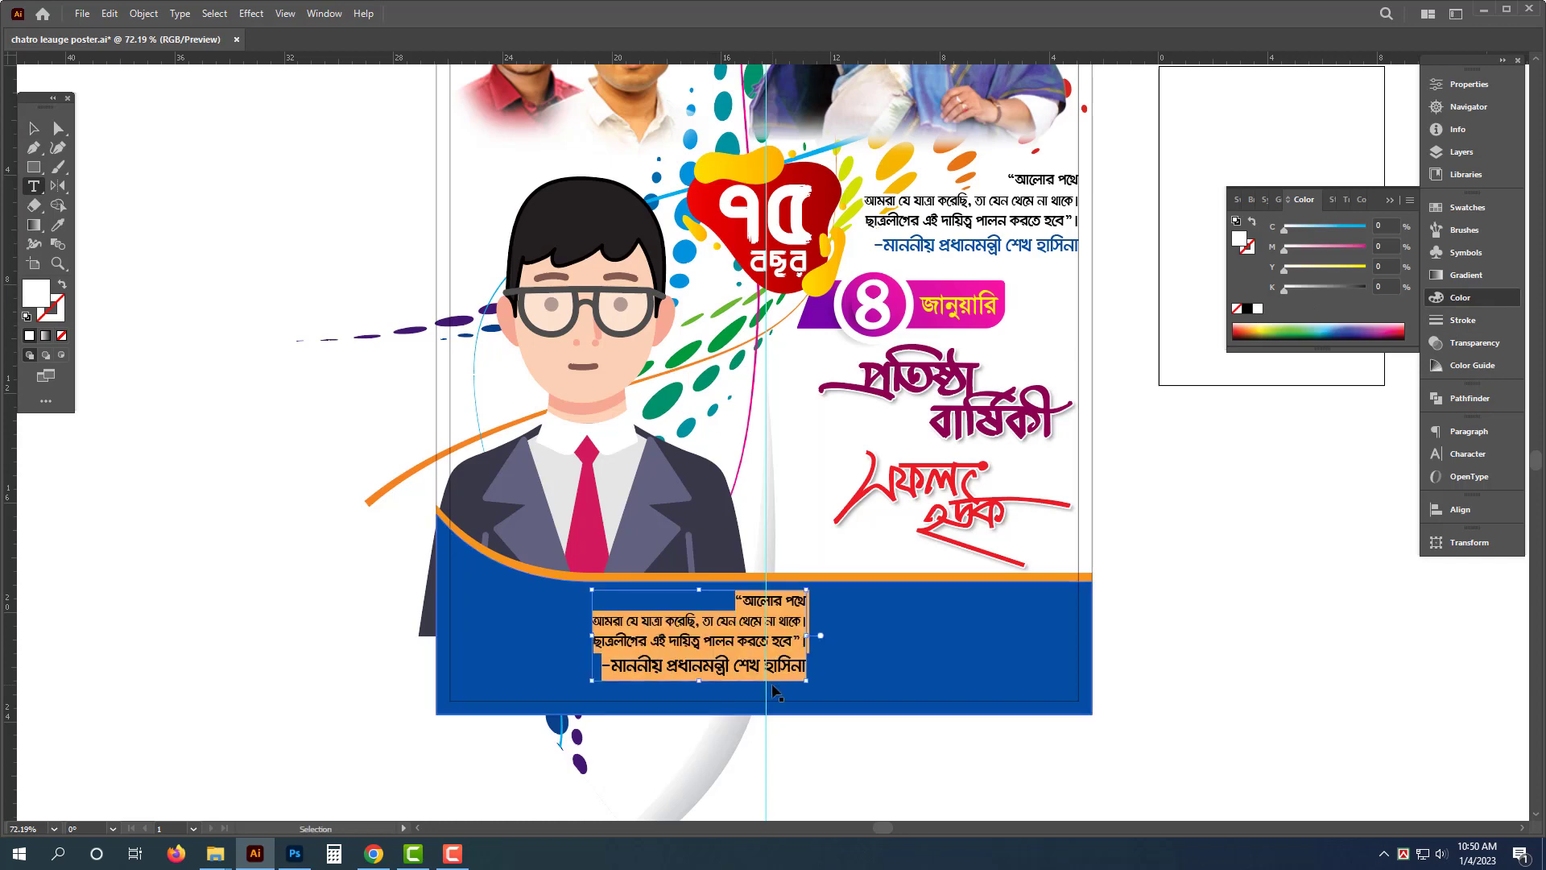
{"action": "type", "text": "আপনার নাম"}
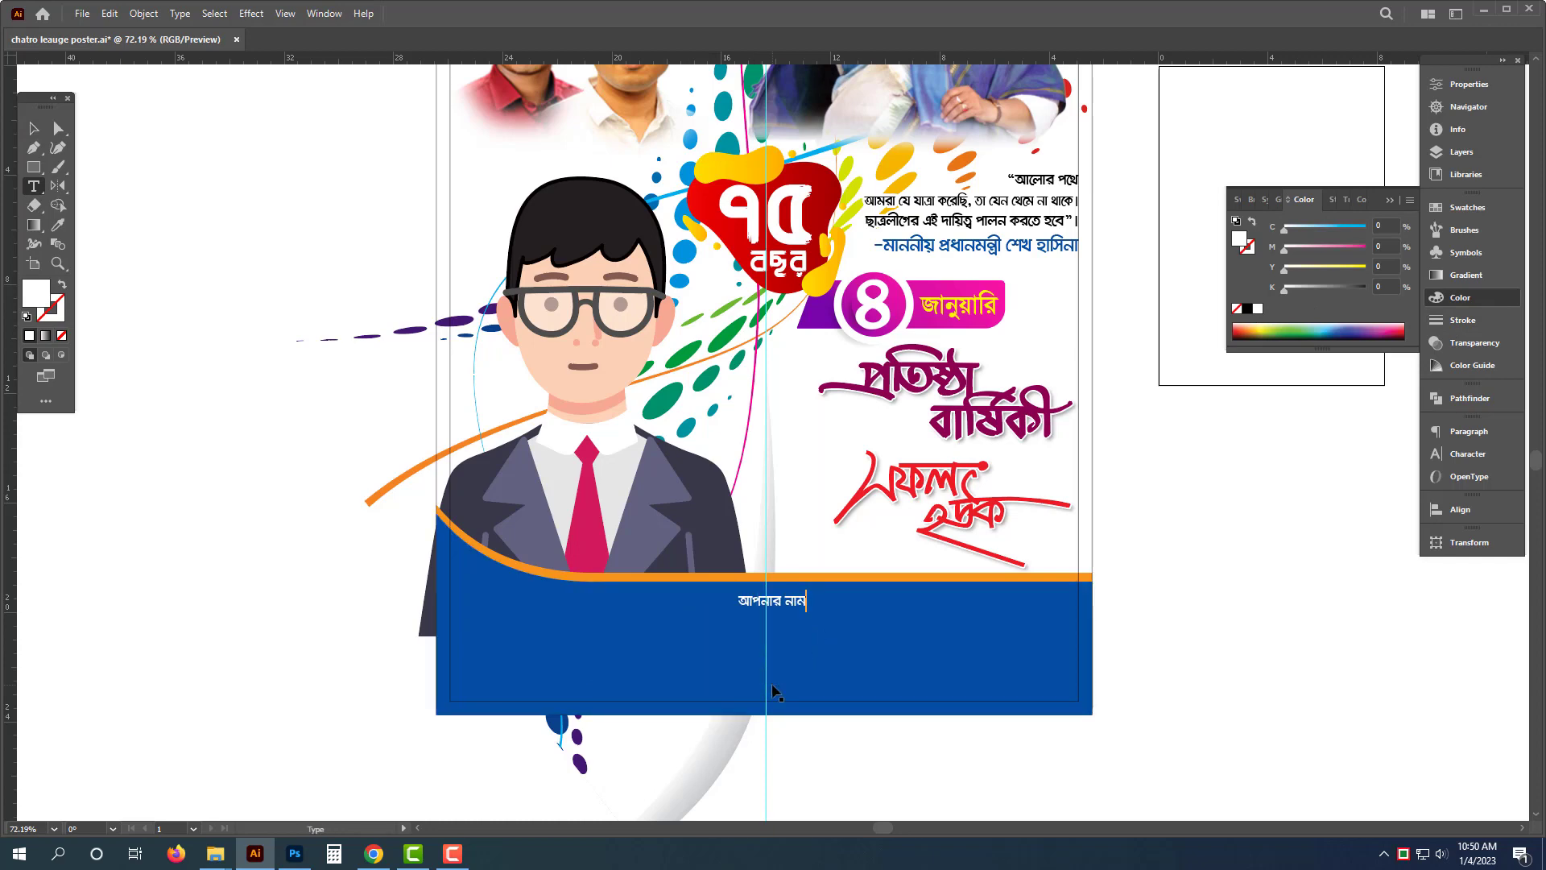
{"action": "key", "text": "Escape"}
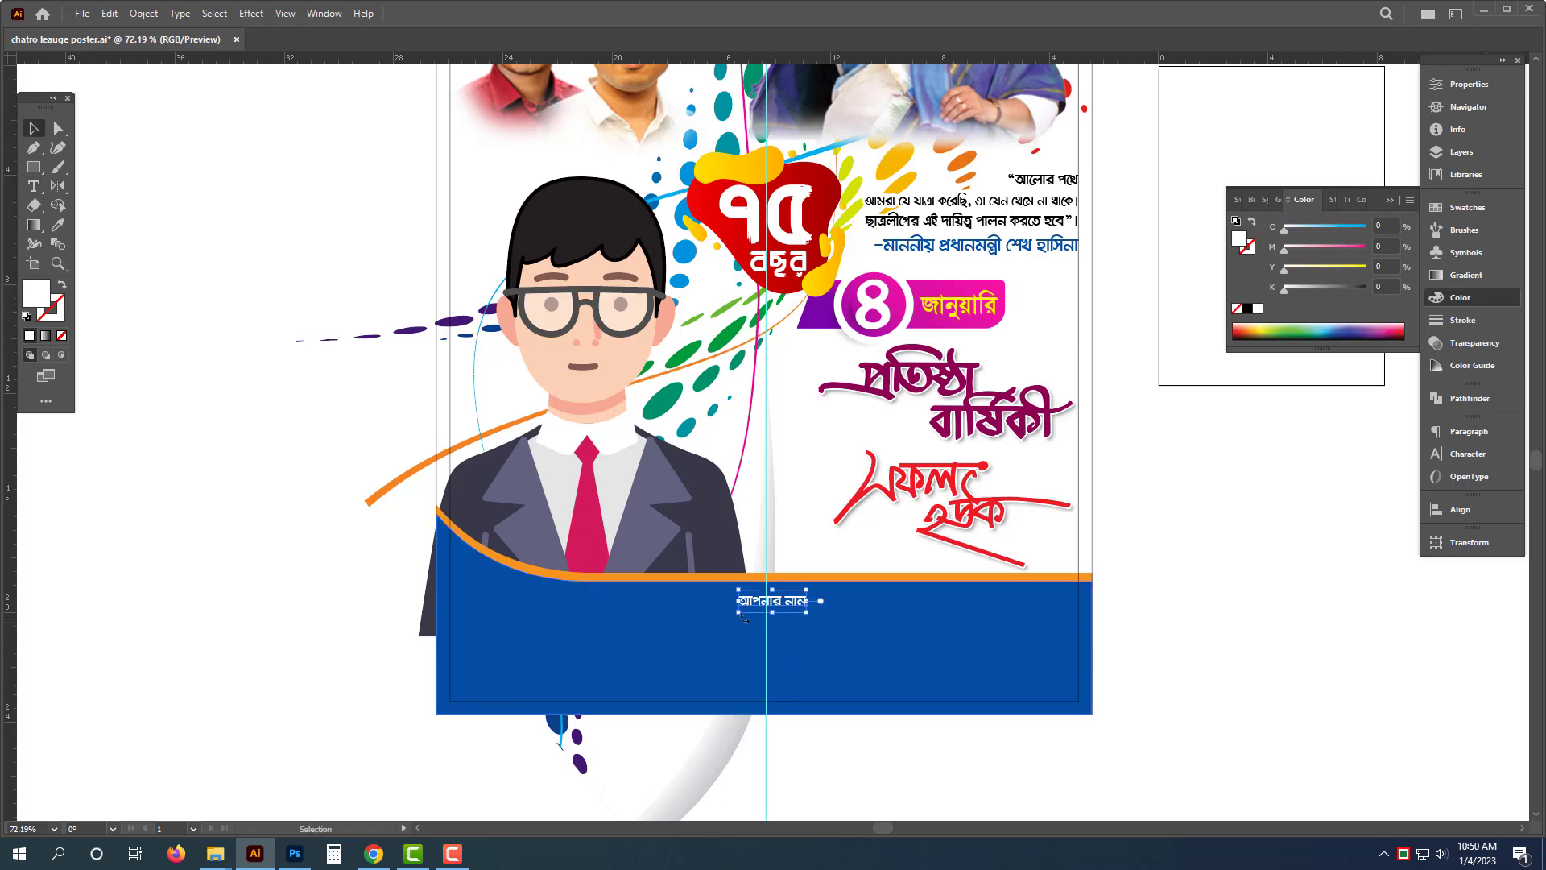
- Enlarge the "আপনার নাম" text and place it at the left side of the blue band
{"action": "left_click_drag", "start_coordinate": [736, 613], "coordinate": [660, 661], "text": "shift"}
{"action": "left_click_drag", "start_coordinate": [747, 618], "coordinate": [676, 647]}
{"action": "left_click", "coordinate": [1467, 453]}
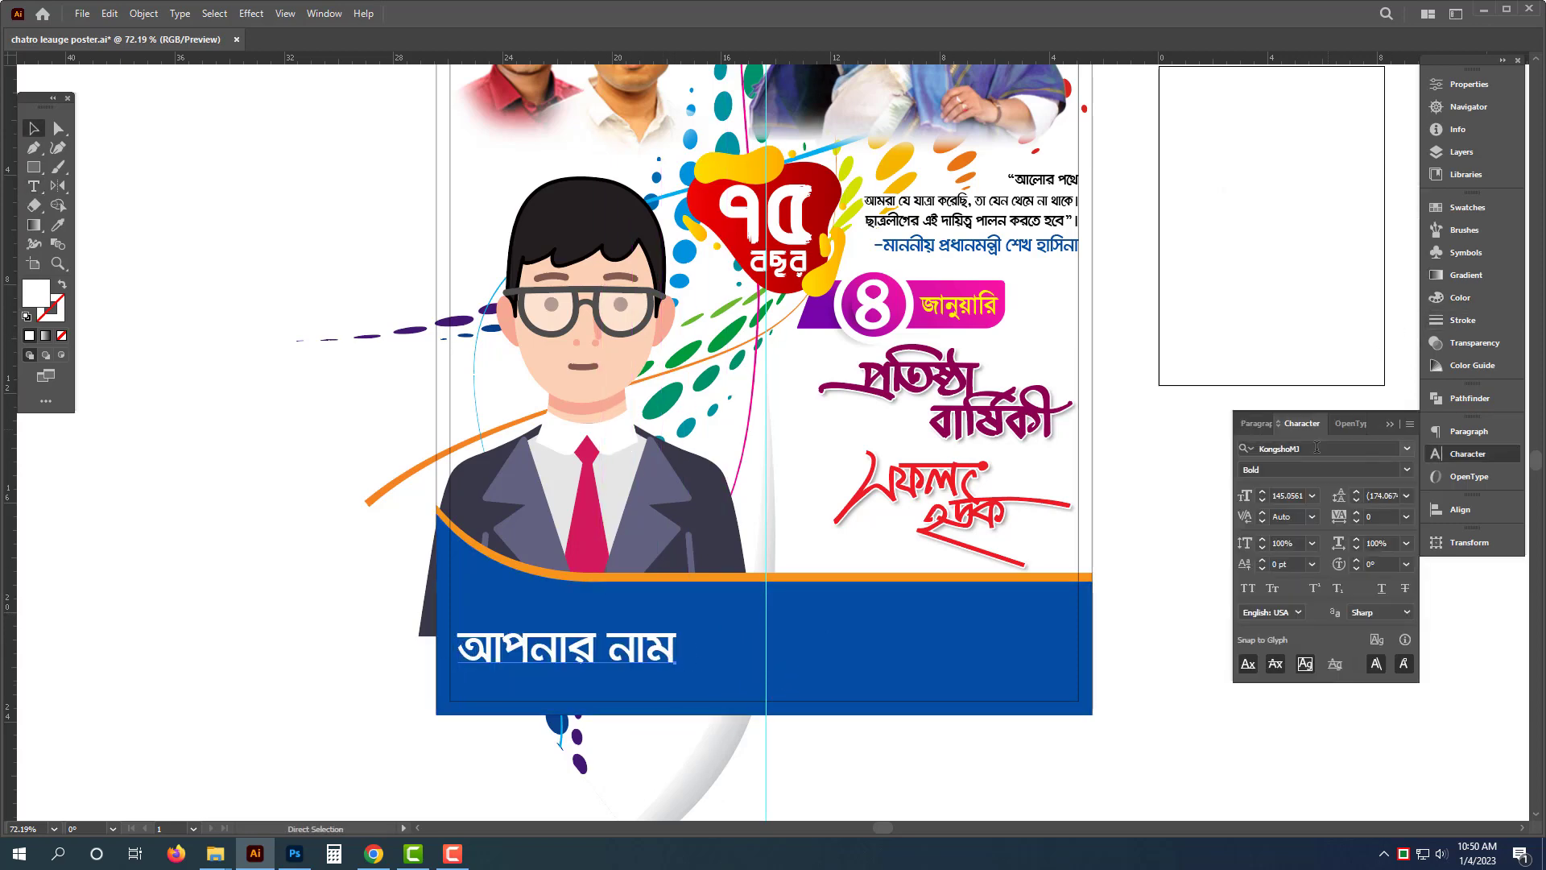
- Change the name text's font to Shorif Sayef Bijoy 2003
{"action": "left_click", "coordinate": [1320, 448]}
{"action": "type", "text": "yeMc"}
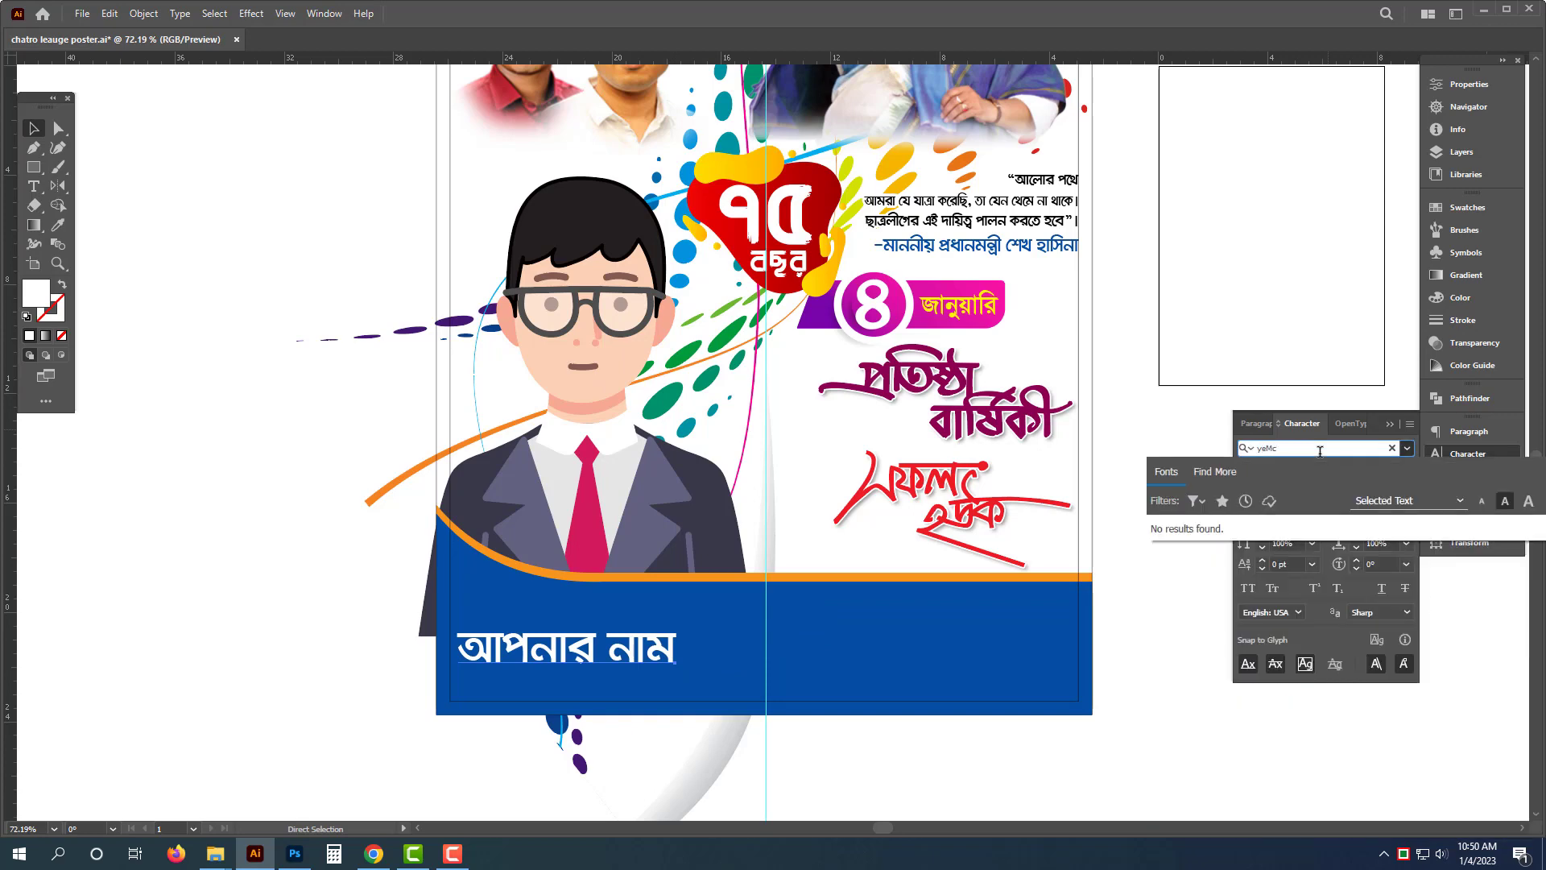
{"action": "type", "text": "shor"}
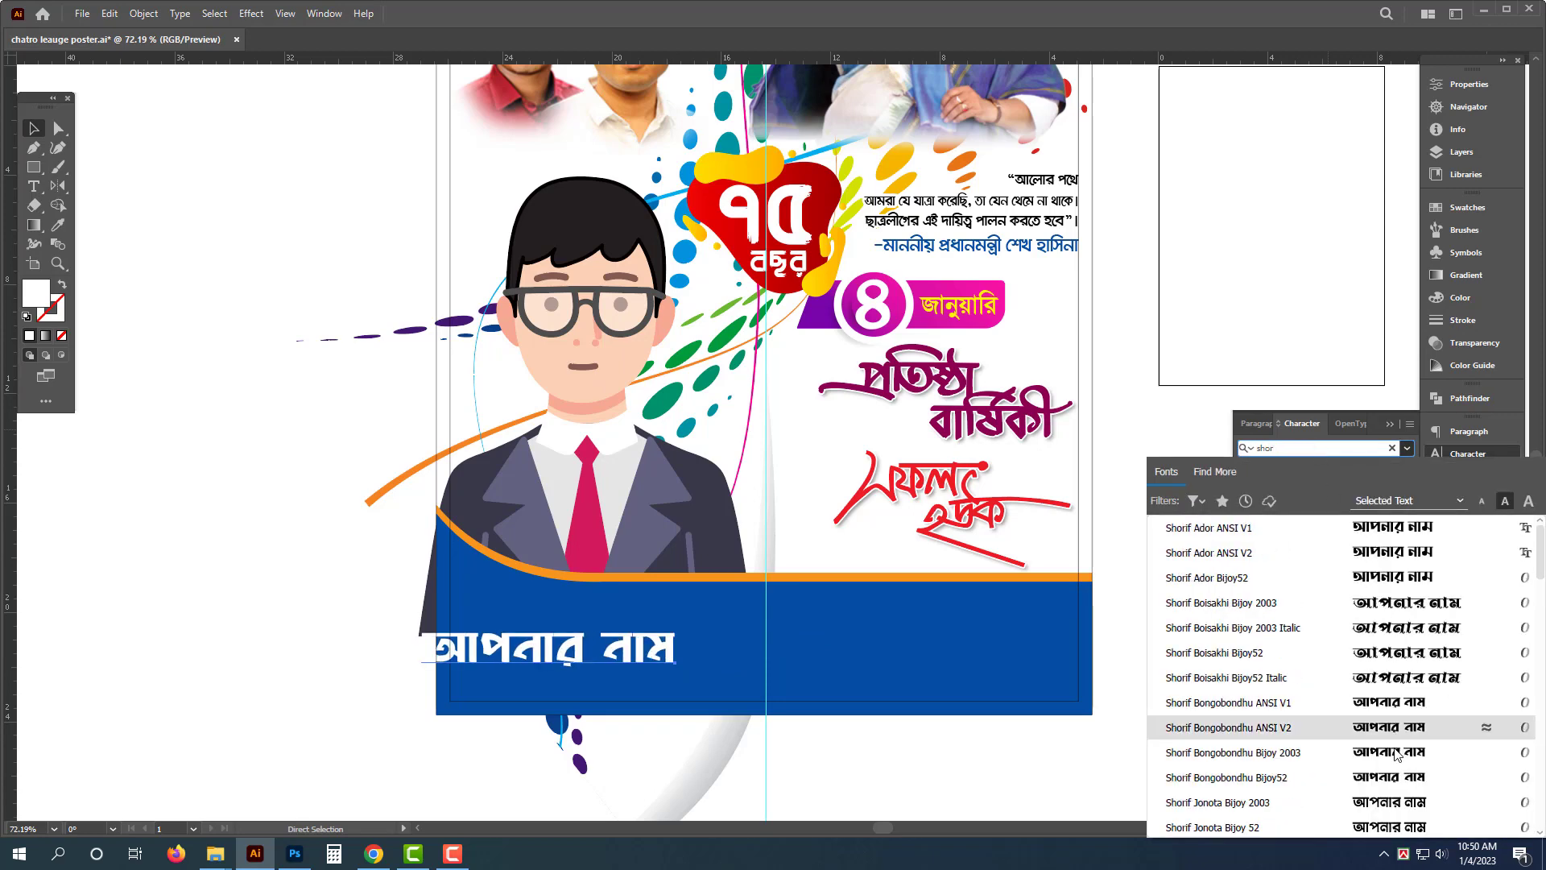
{"action": "scroll", "coordinate": [1401, 596], "scroll_direction": "down", "scroll_amount": 4}
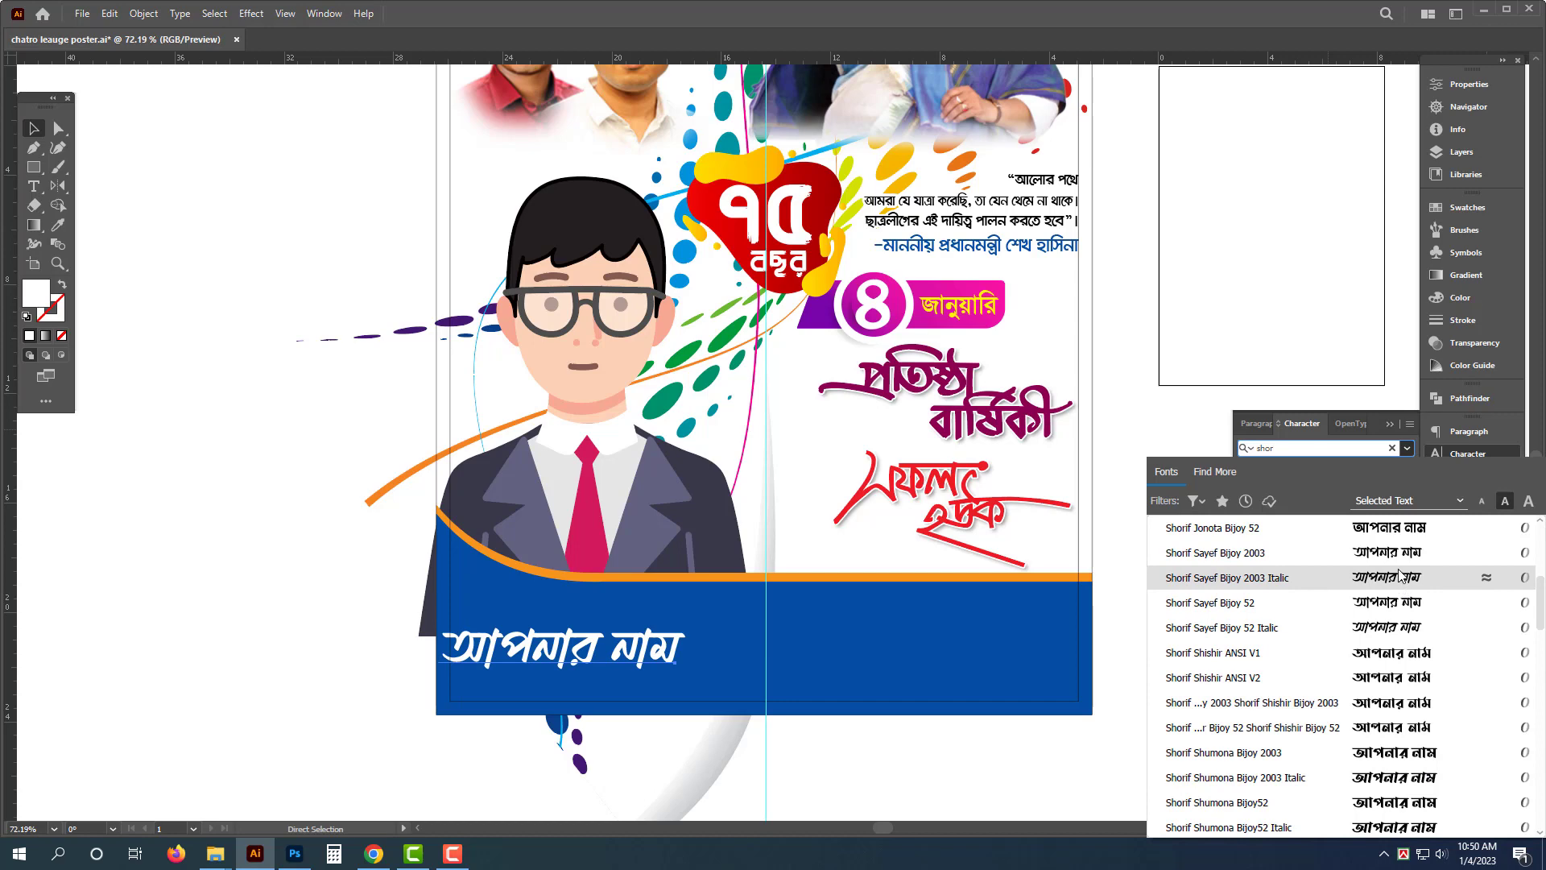
{"action": "left_click", "coordinate": [1396, 554]}
- Shift the name text slightly left within the blue band
{"action": "left_click_drag", "start_coordinate": [641, 640], "coordinate": [562, 651]}
{"action": "left_click", "coordinate": [359, 447]}
{"action": "scroll", "coordinate": [569, 651], "scroll_direction": "down", "scroll_amount": 4}
{"action": "left_click", "coordinate": [1064, 333]}
{"action": "scroll", "coordinate": [1065, 337], "scroll_direction": "down", "scroll_amount": 1}
{"action": "left_click_drag", "start_coordinate": [1024, 399], "coordinate": [1024, 436]}
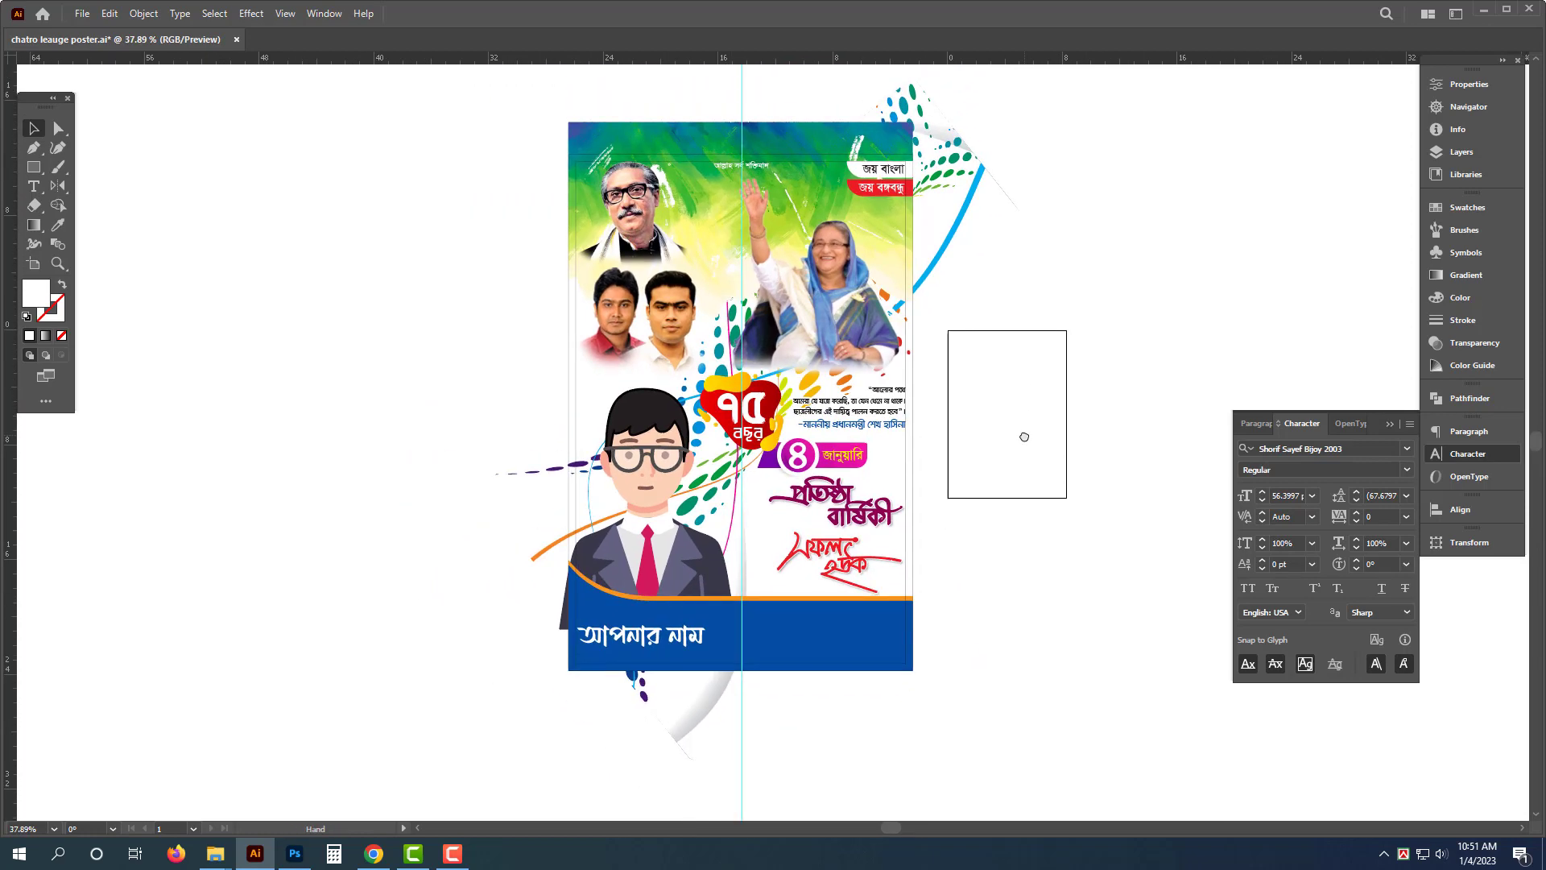
{"action": "left_click_drag", "start_coordinate": [1082, 385], "coordinate": [1023, 400]}
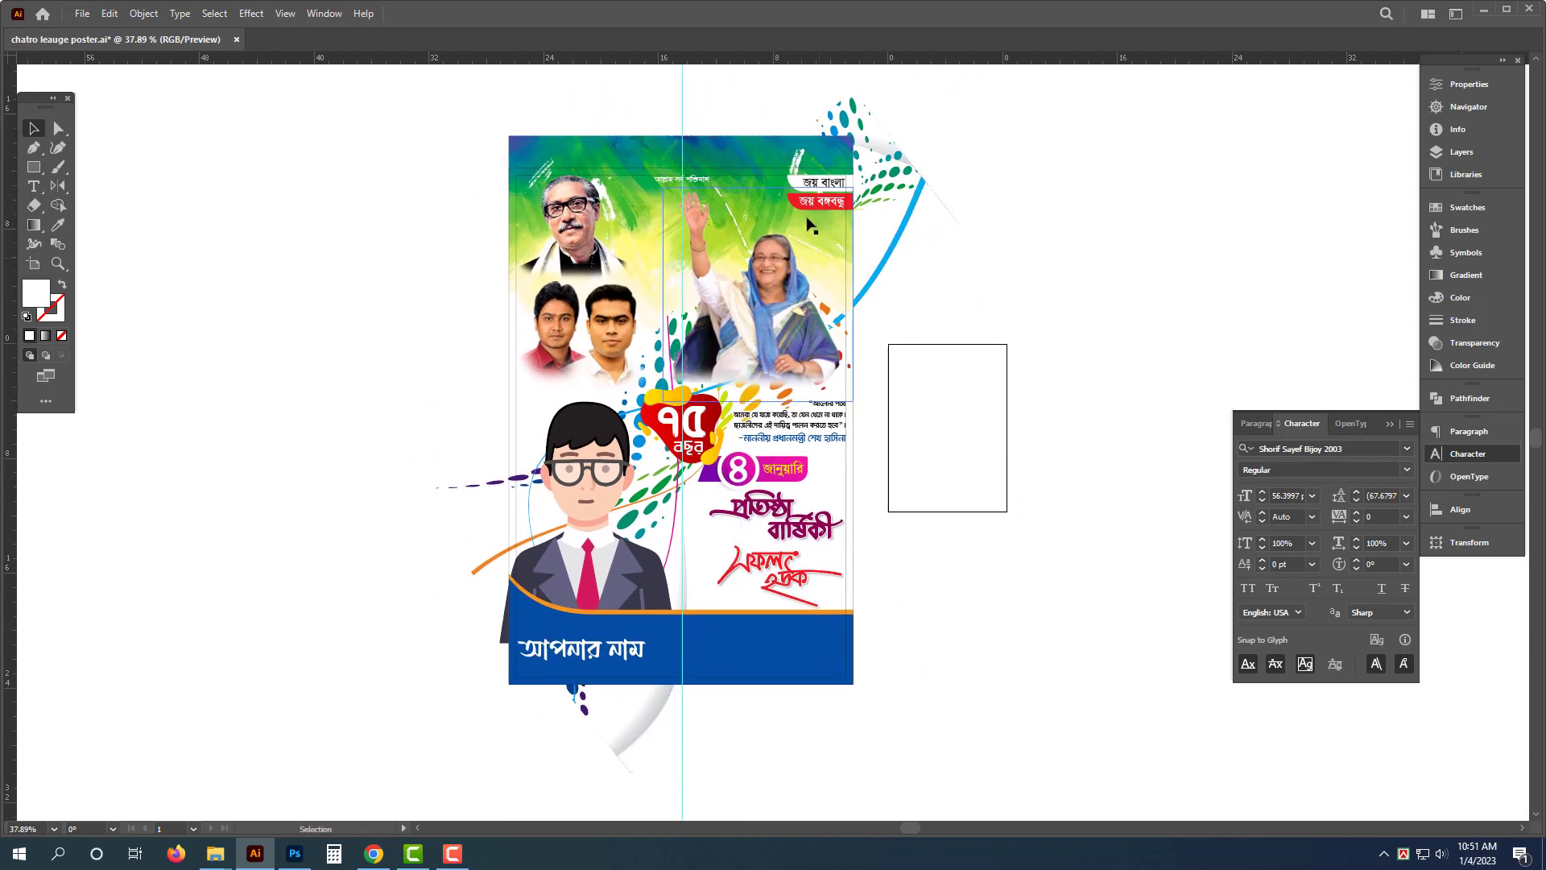
{"action": "left_click", "coordinate": [522, 403]}
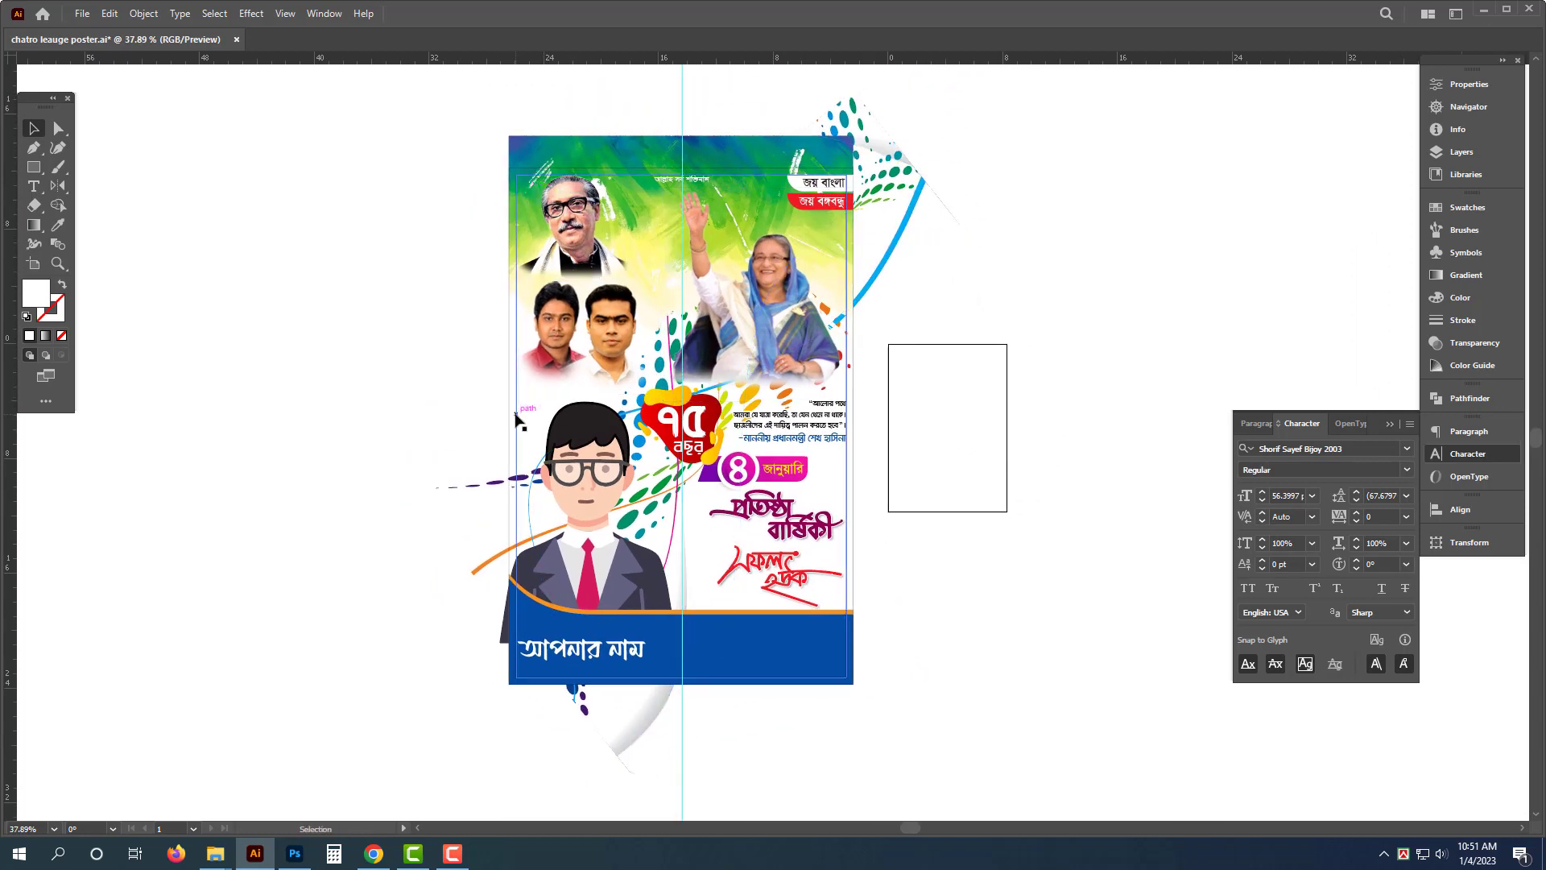
{"action": "left_click", "coordinate": [1138, 148]}
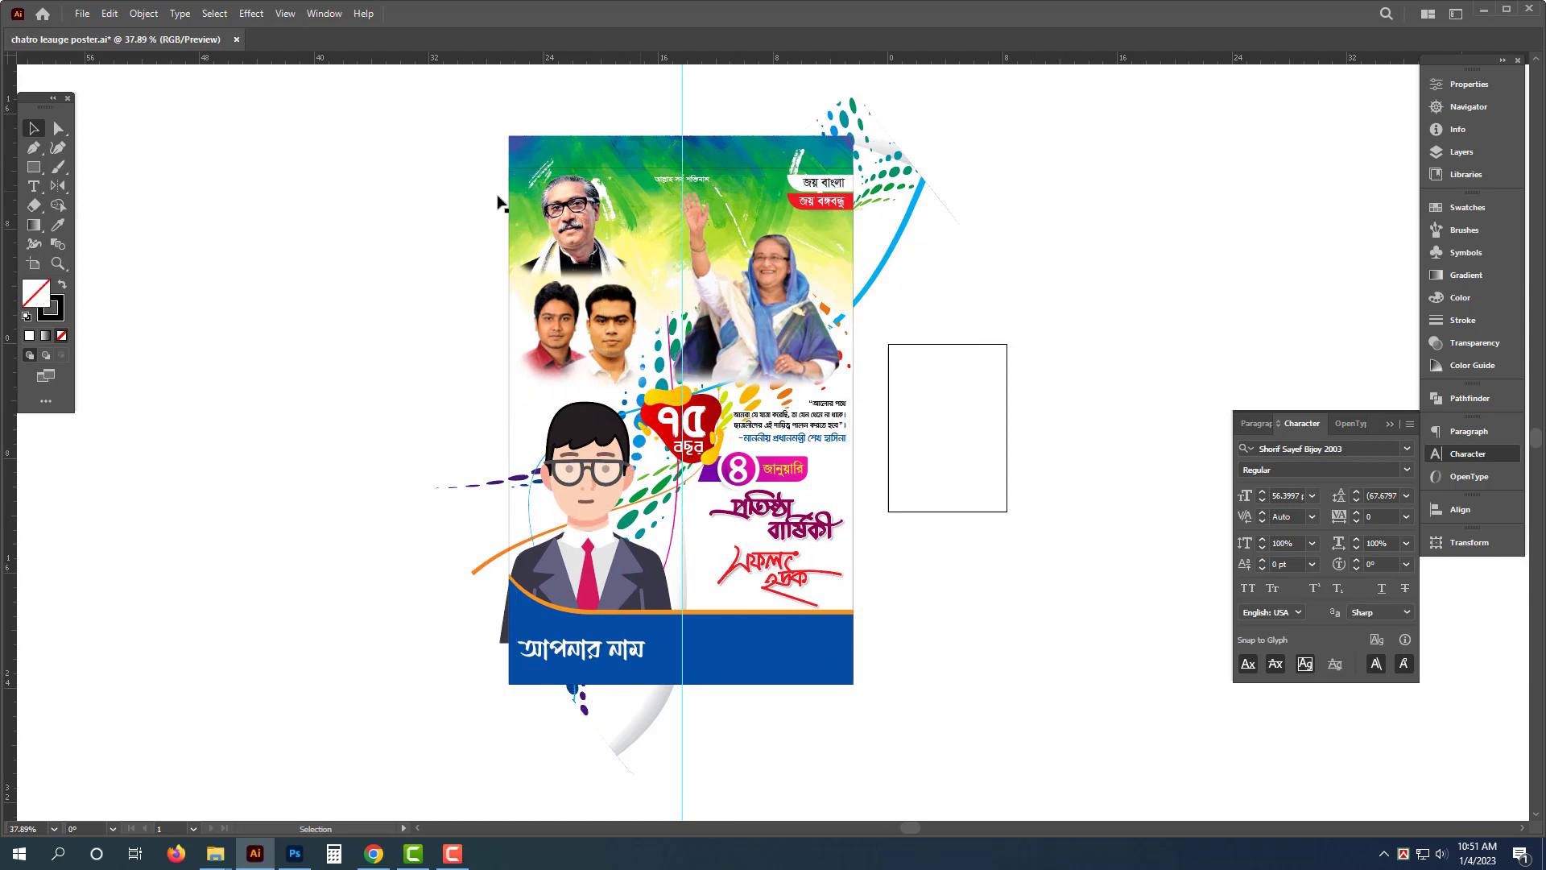
{"action": "left_click_drag", "start_coordinate": [509, 423], "coordinate": [435, 429]}
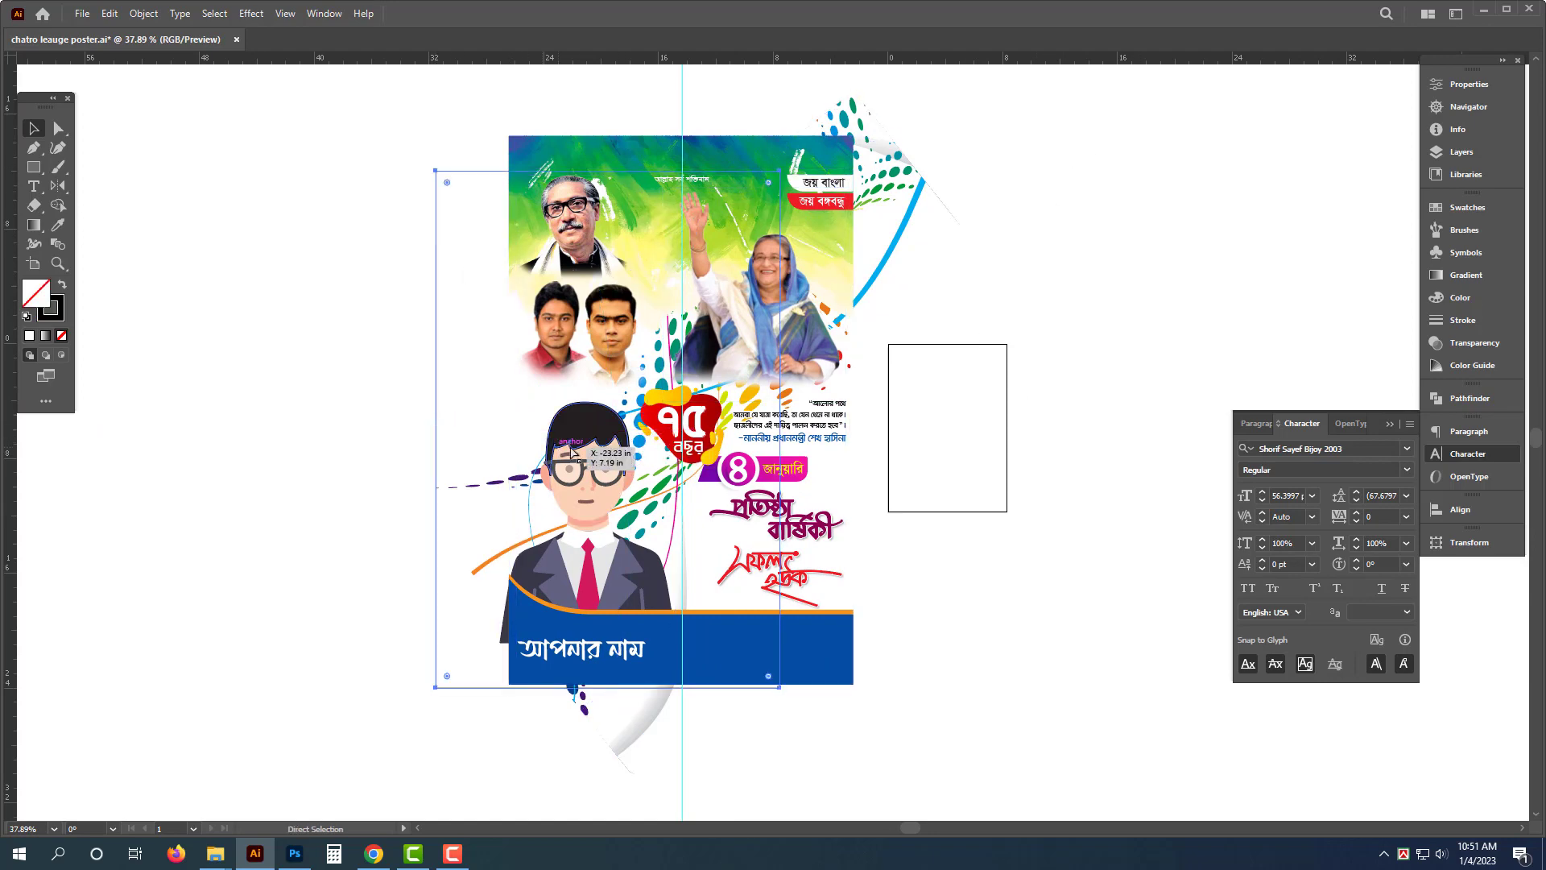
{"action": "key", "text": "ctrl+z"}
{"action": "key", "text": "a"}
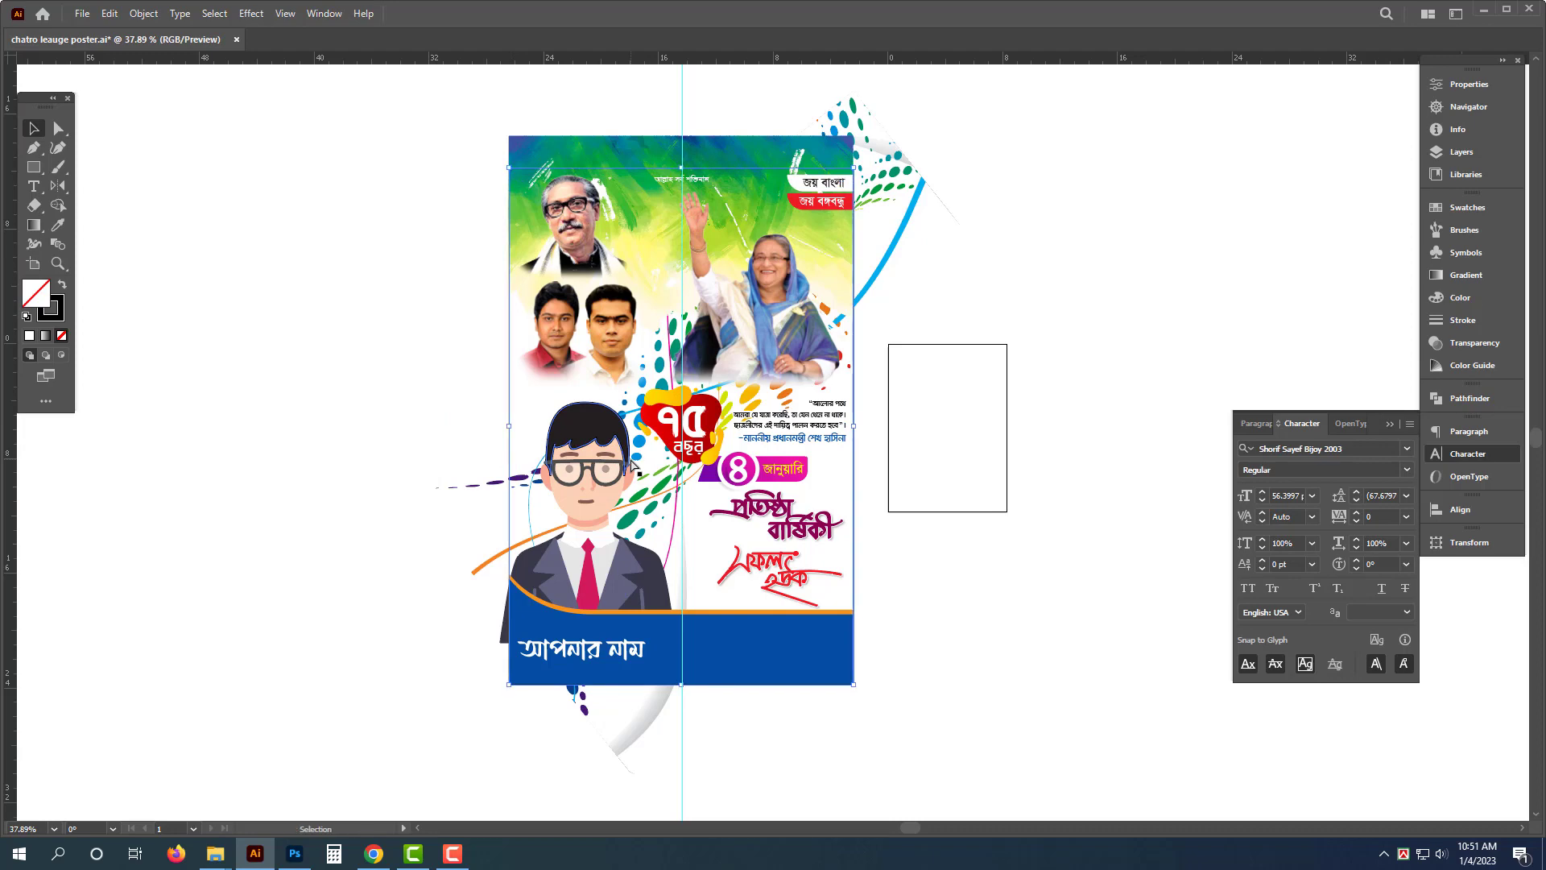
- Select all poster artwork and clip it to the artboard rectangle with a clipping mask
{"action": "left_click_drag", "start_coordinate": [430, 102], "coordinate": [1016, 777]}
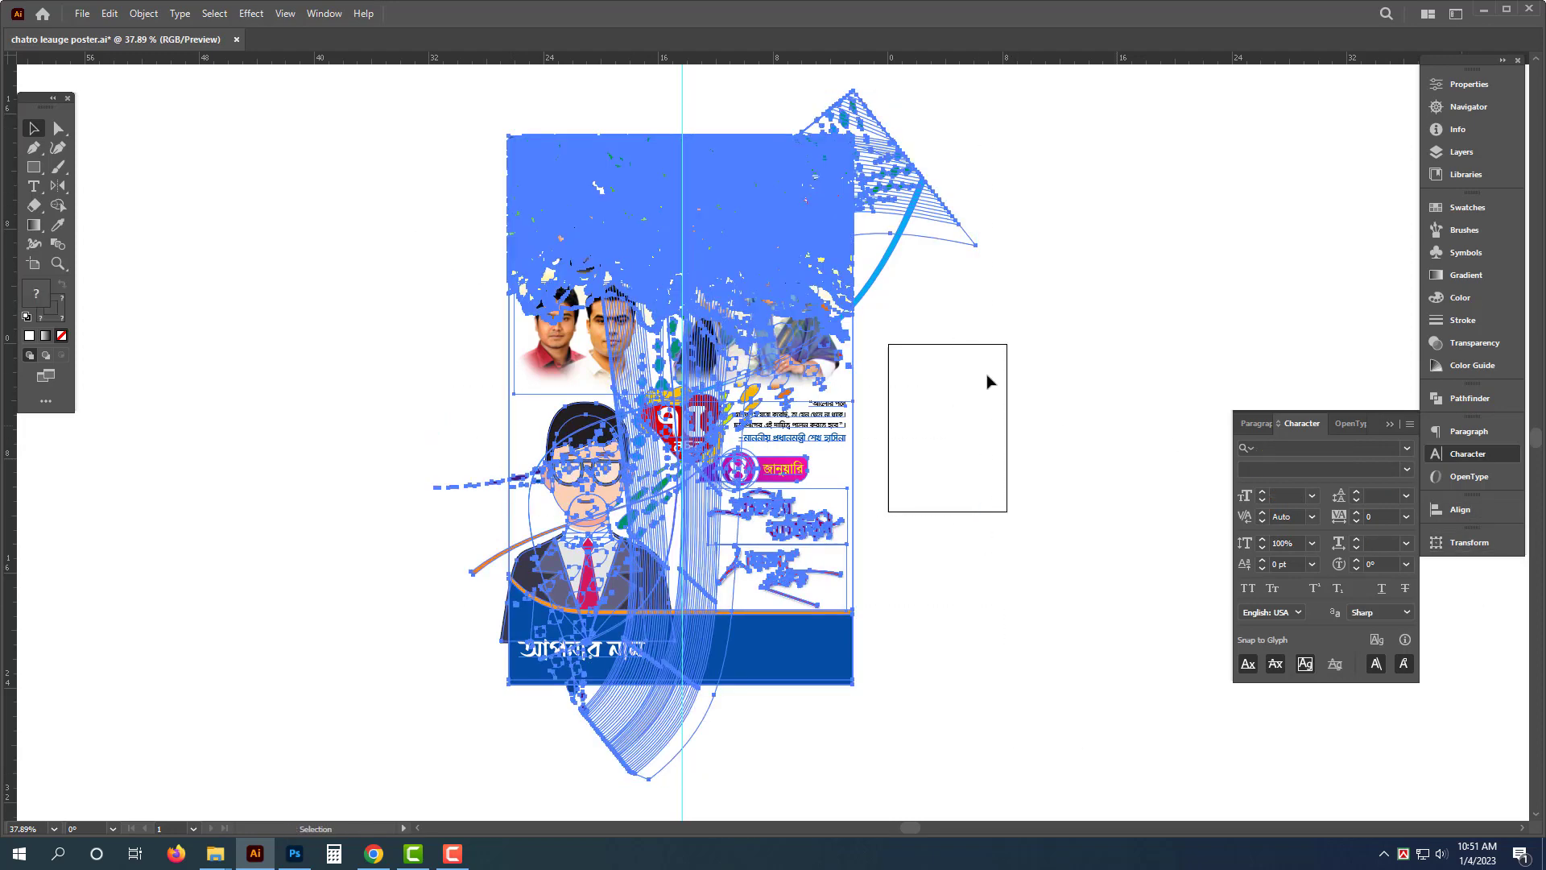
{"action": "key", "text": "ctrl+7"}
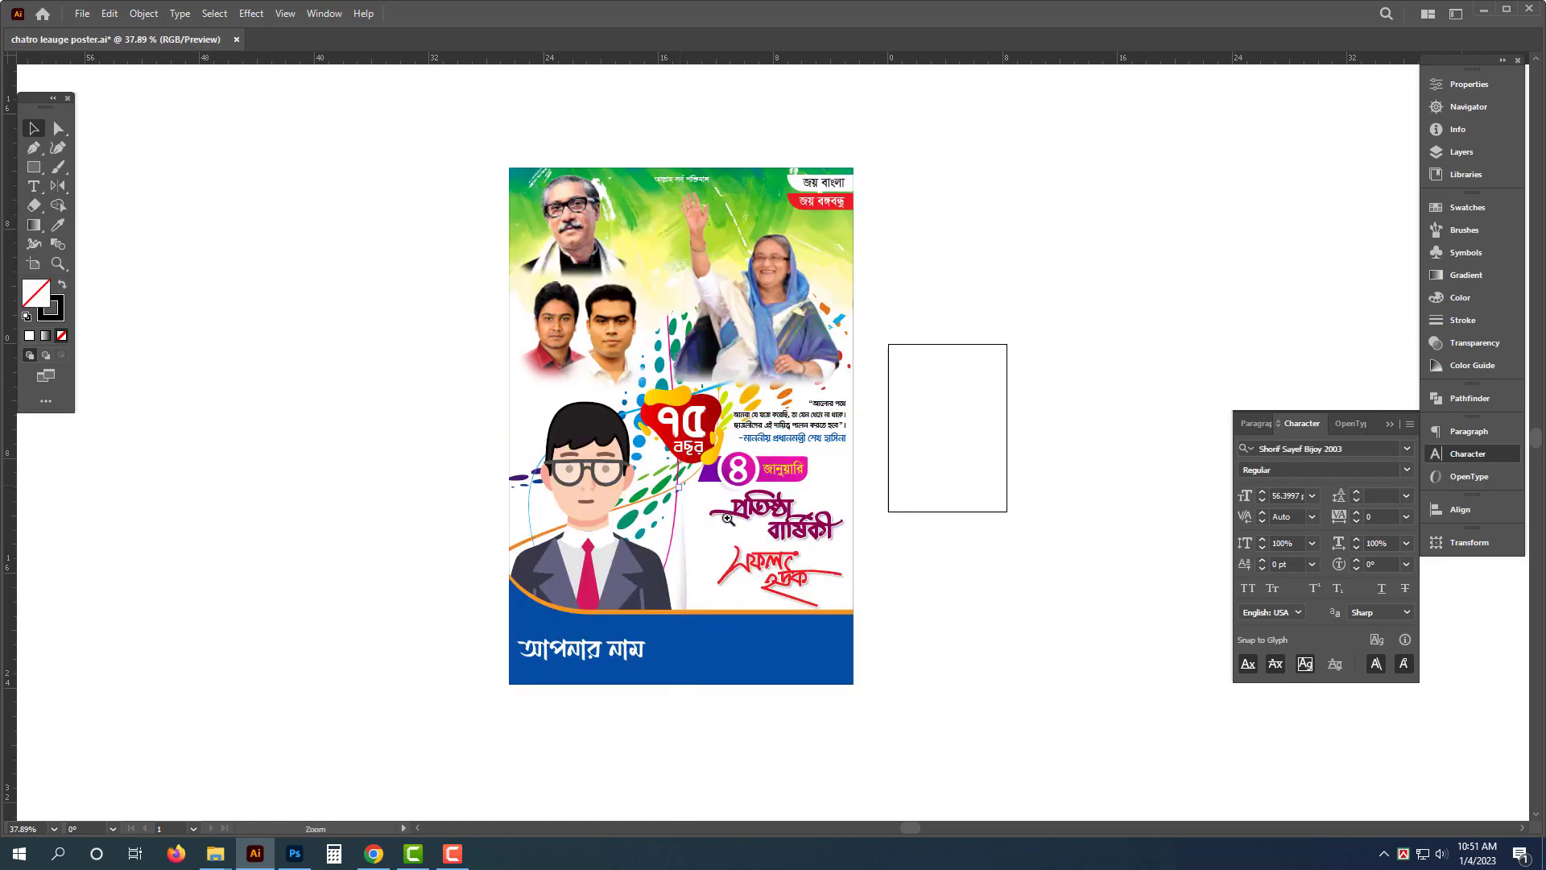
{"action": "left_click_drag", "start_coordinate": [728, 518], "coordinate": [1073, 452]}
{"action": "key", "text": "f"}
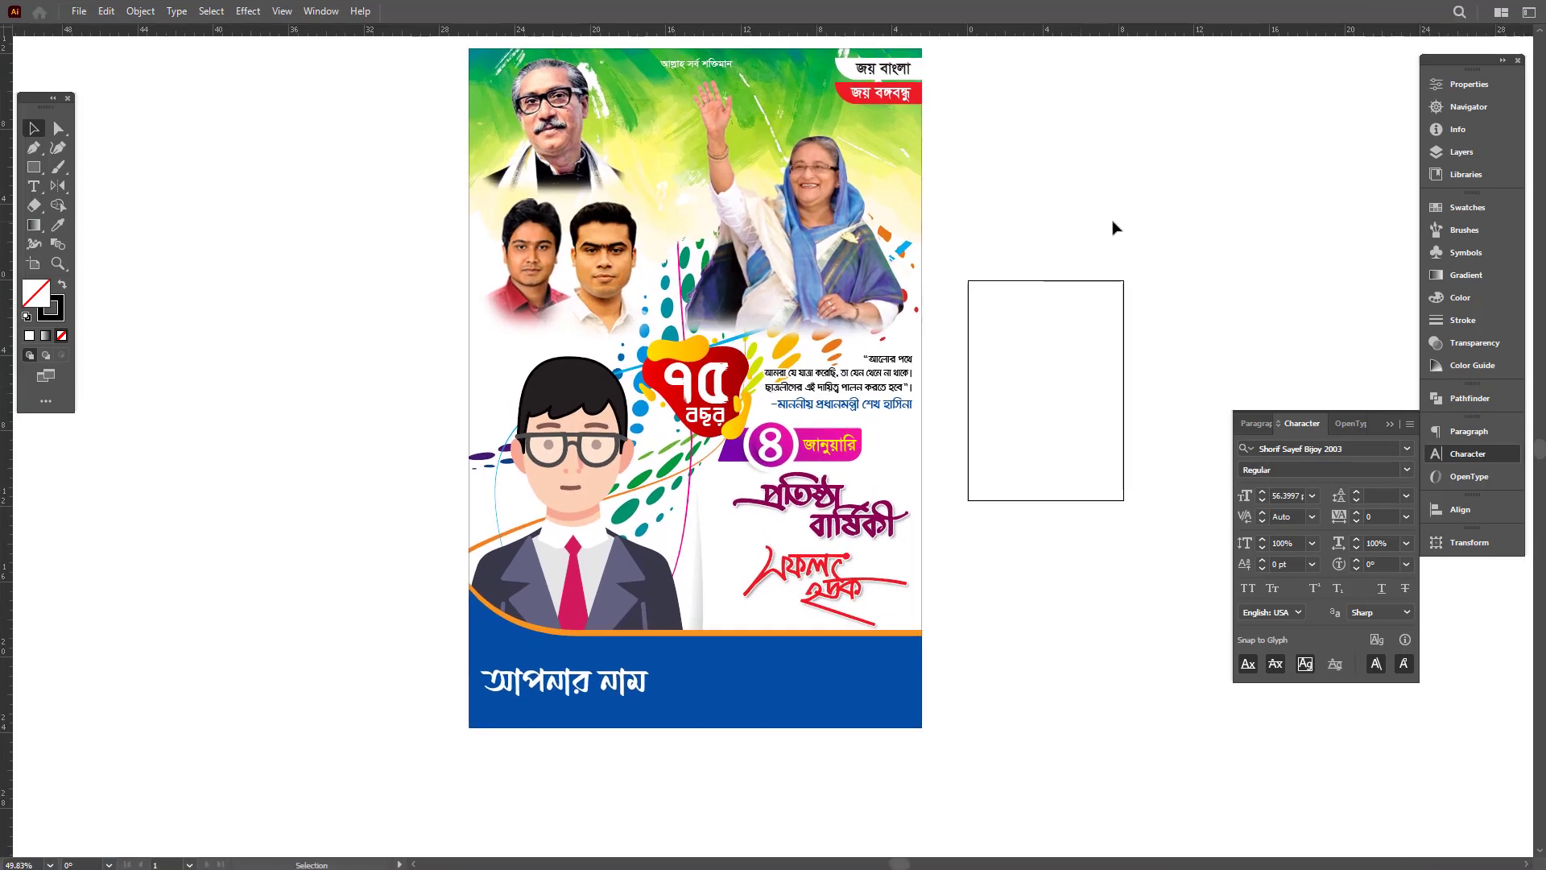
{"action": "left_click_drag", "start_coordinate": [1153, 246], "coordinate": [1039, 301]}
{"action": "left_click_drag", "start_coordinate": [967, 409], "coordinate": [1030, 391]}
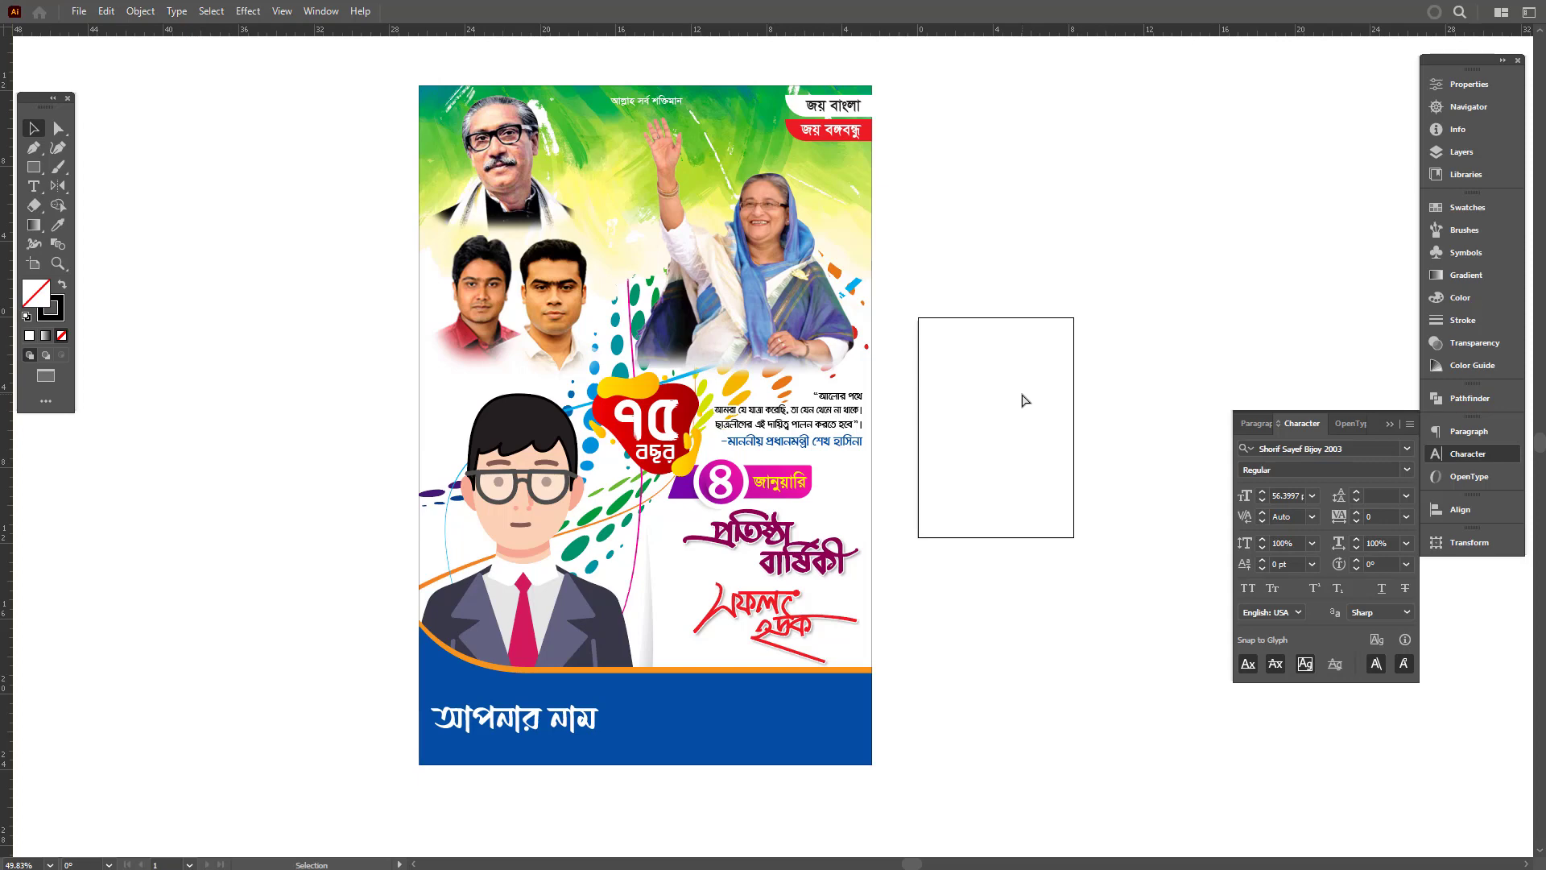
{"action": "left_click", "coordinate": [1494, 455]}
{"action": "key", "text": "f"}
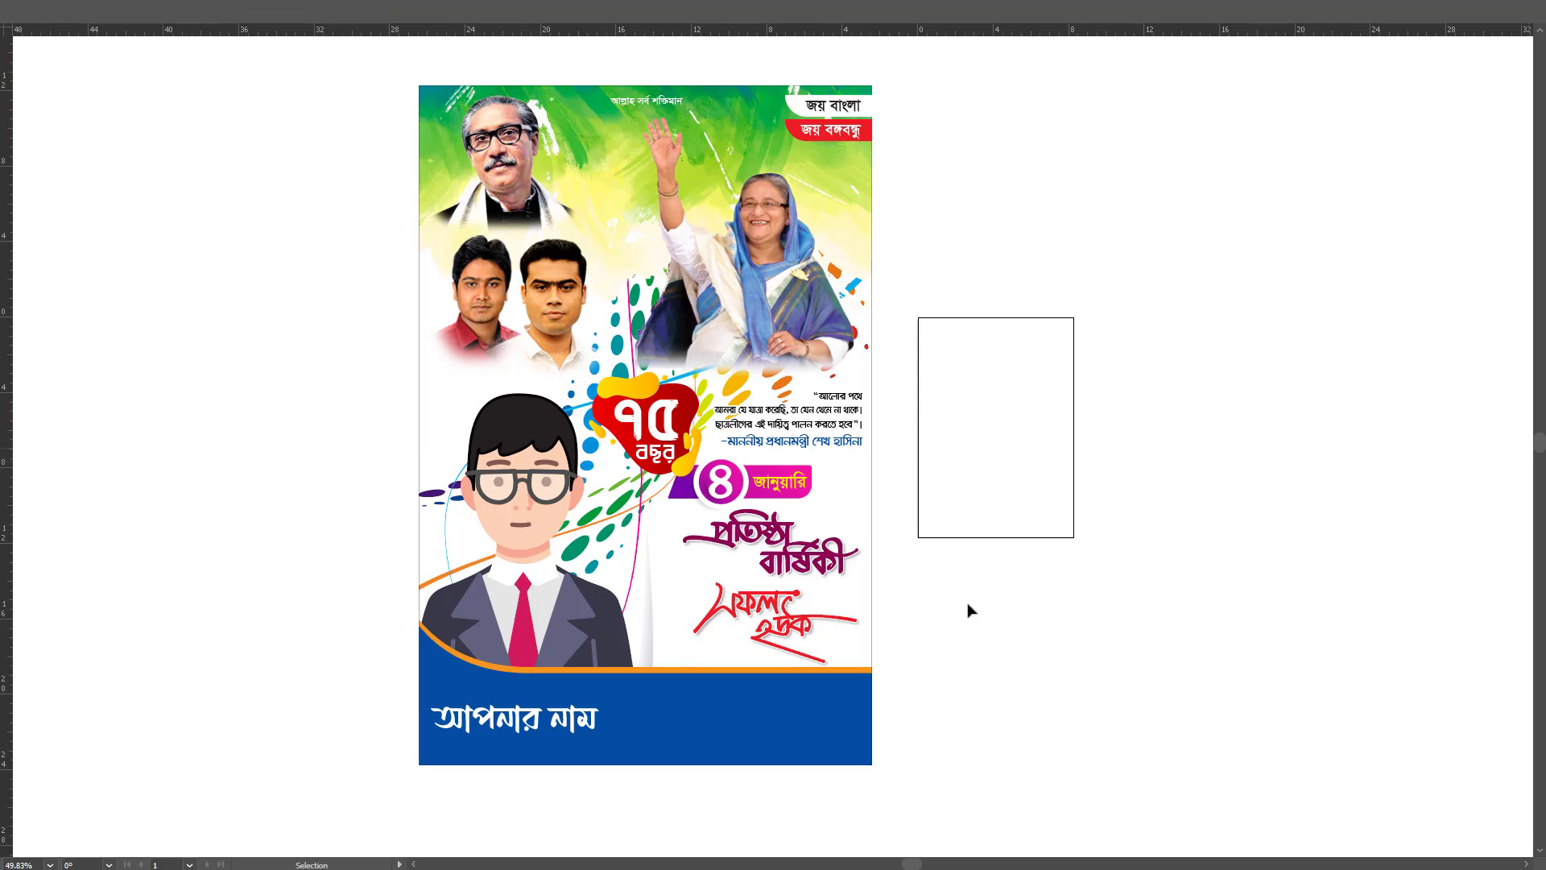
{"action": "left_click_drag", "start_coordinate": [970, 610], "coordinate": [991, 614]}
{"action": "left_click_drag", "start_coordinate": [1009, 520], "coordinate": [995, 534]}
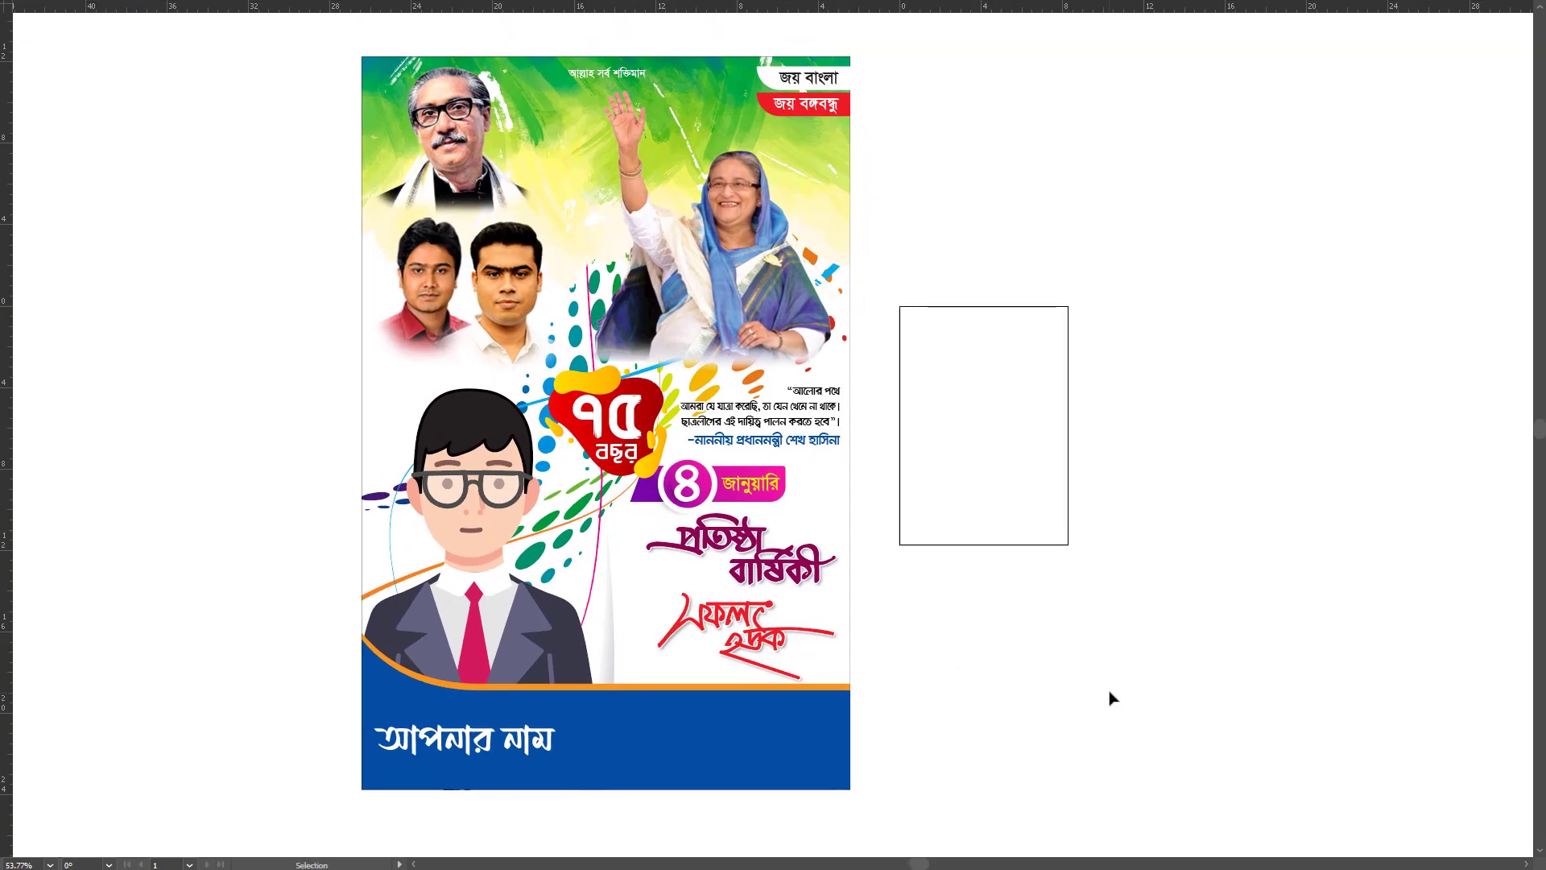
- Add the text "ফাইল ভিডিও ডেক্সে" beside the poster and delete it again
{"action": "left_click", "coordinate": [1065, 637]}
{"action": "key", "text": "Escape"}
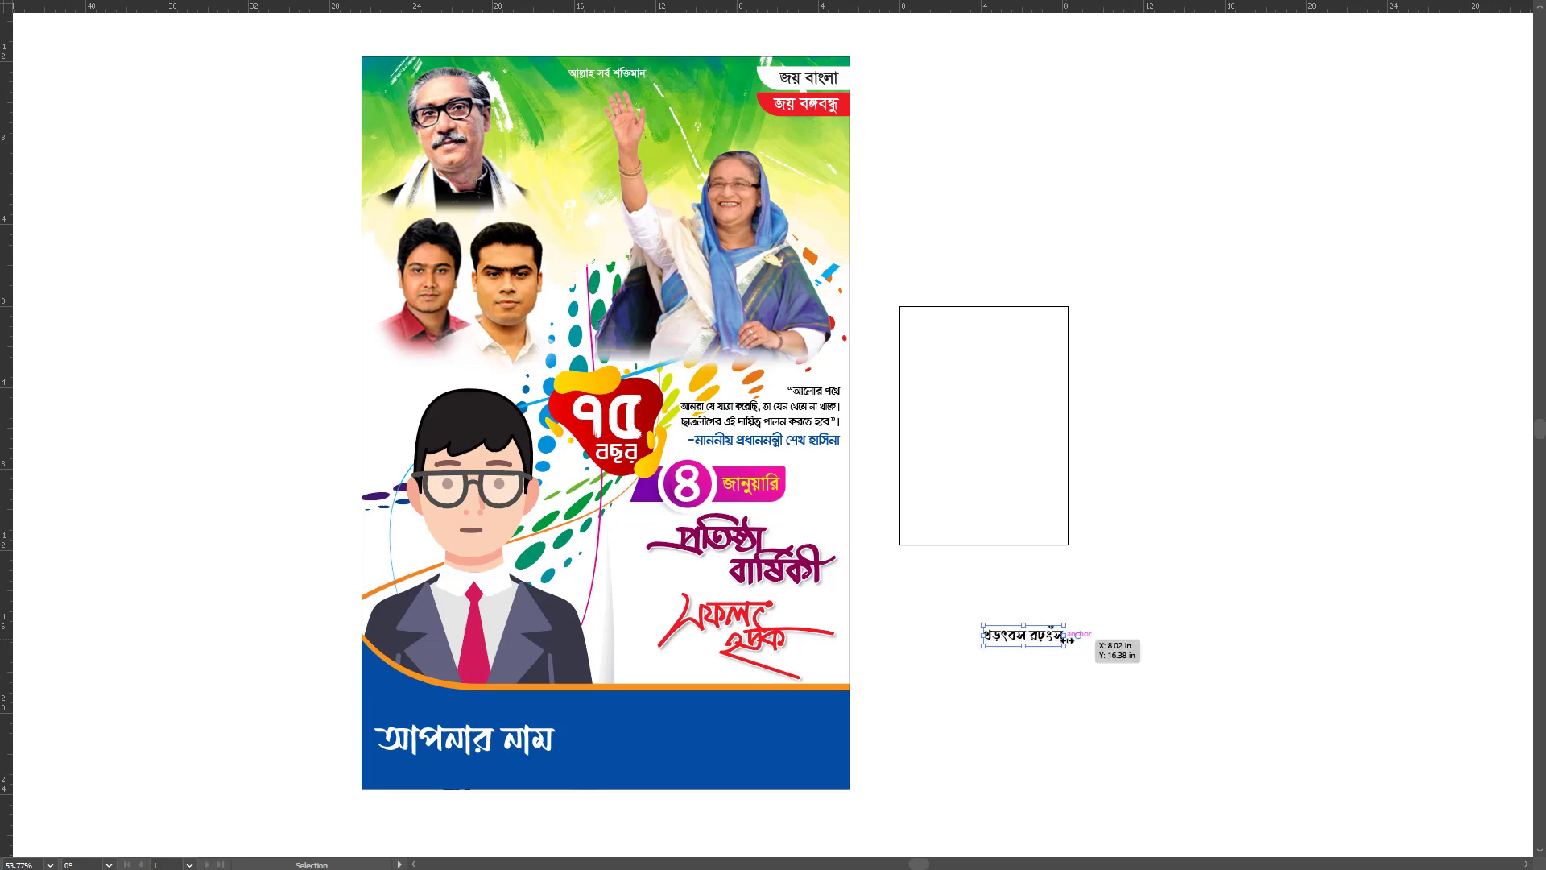
{"action": "left_click_drag", "start_coordinate": [1067, 640], "coordinate": [1128, 606]}
{"action": "key", "text": "t"}
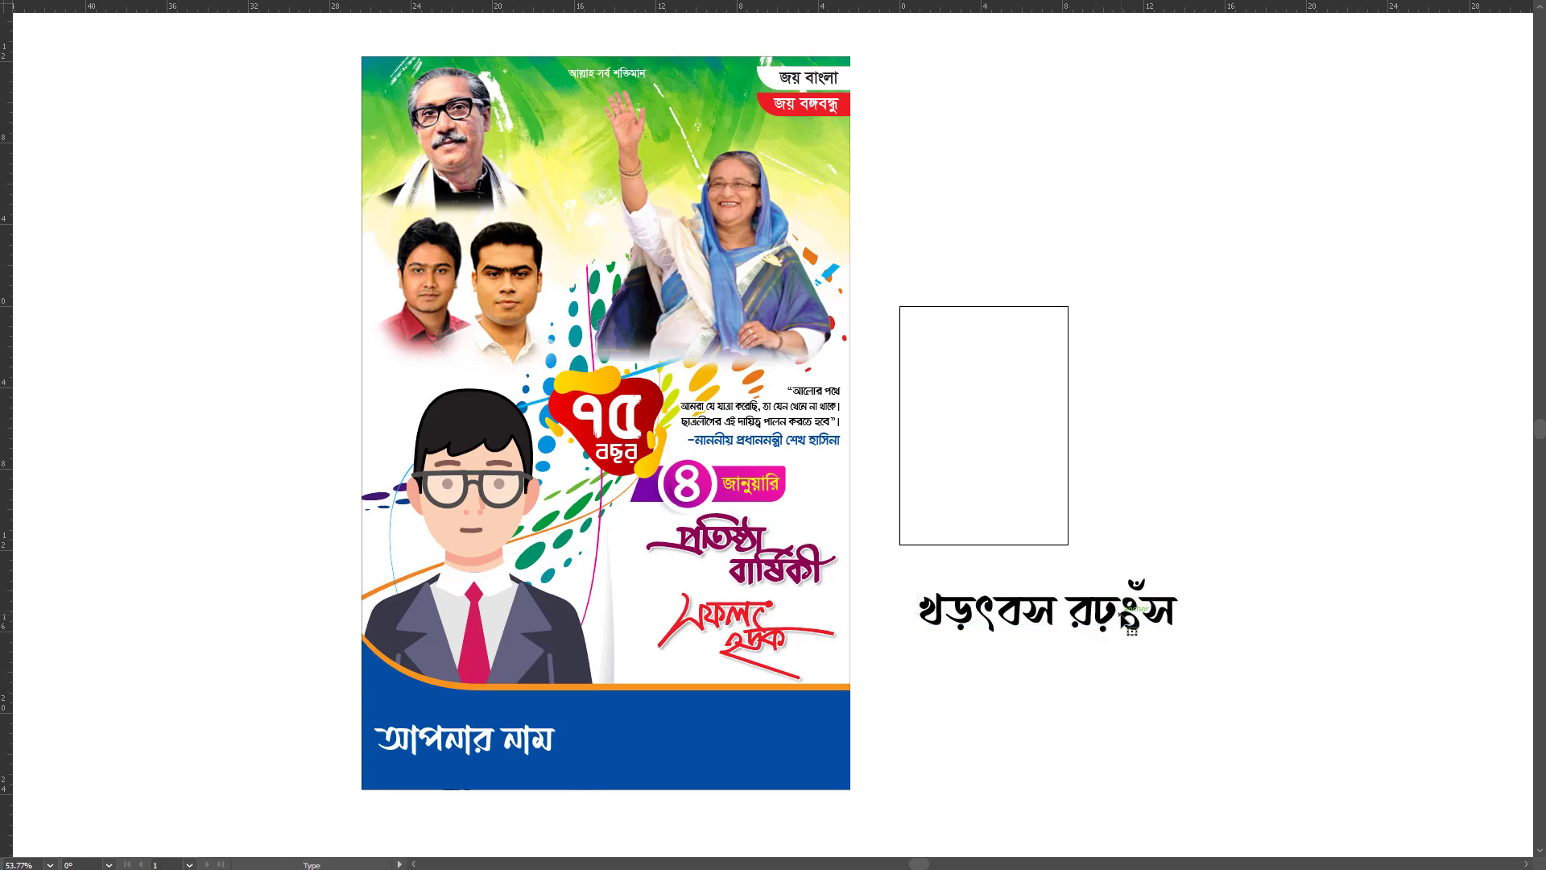
{"action": "left_click", "coordinate": [1130, 622]}
{"action": "key", "text": "ctrl+a"}
{"action": "type", "text": "ফাইল"}
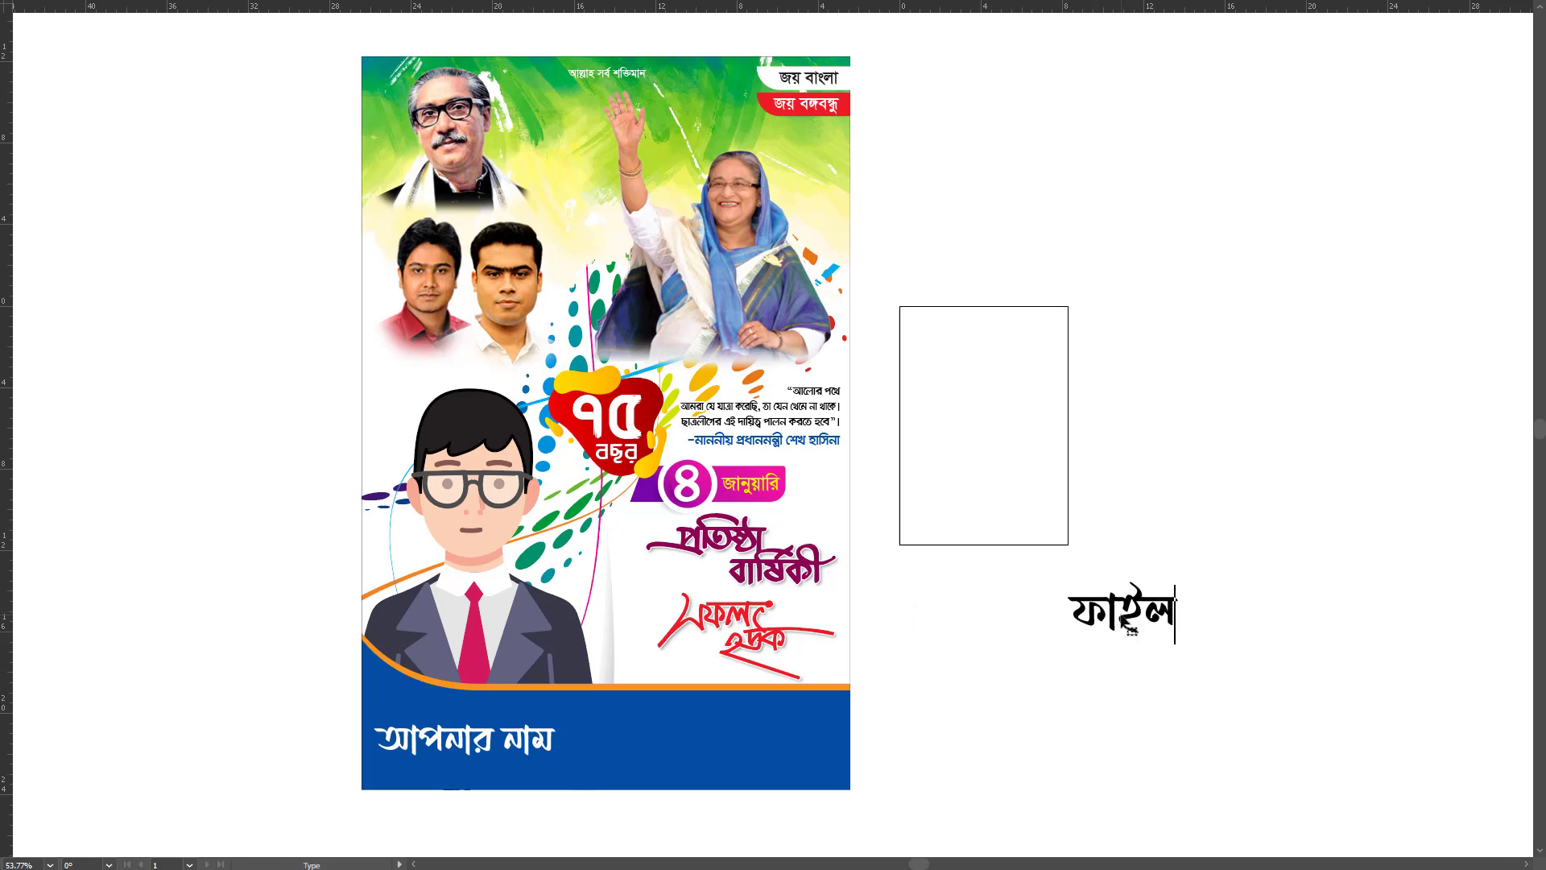
{"action": "type", "text": " ভিডিও"}
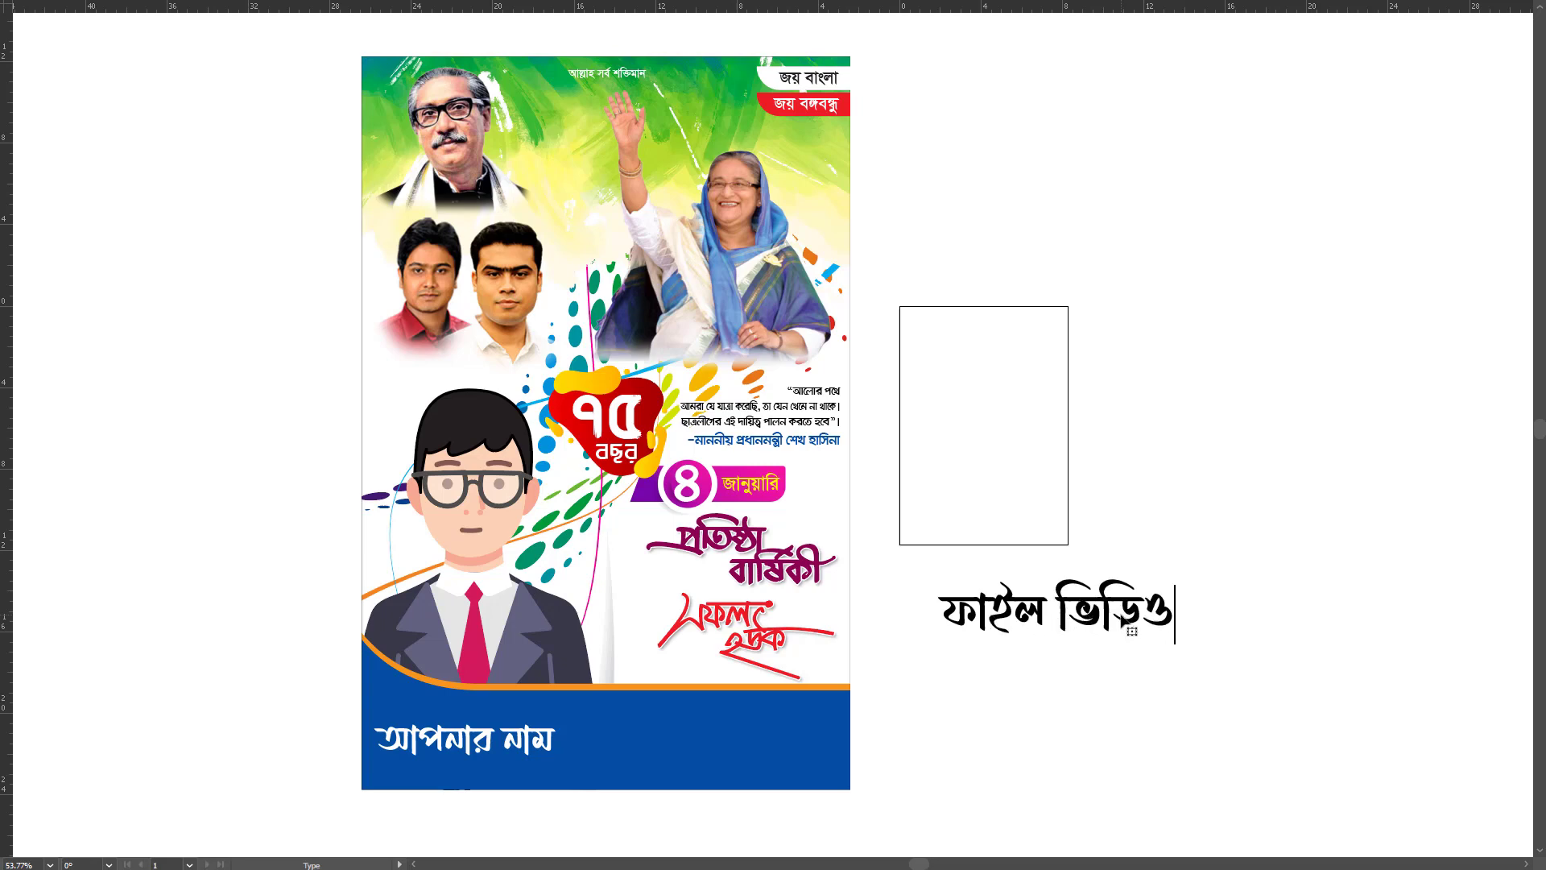
{"action": "type", "text": " ডেক্সে"}
{"action": "key", "text": "Escape"}
{"action": "left_click_drag", "start_coordinate": [1106, 617], "coordinate": [1176, 612]}
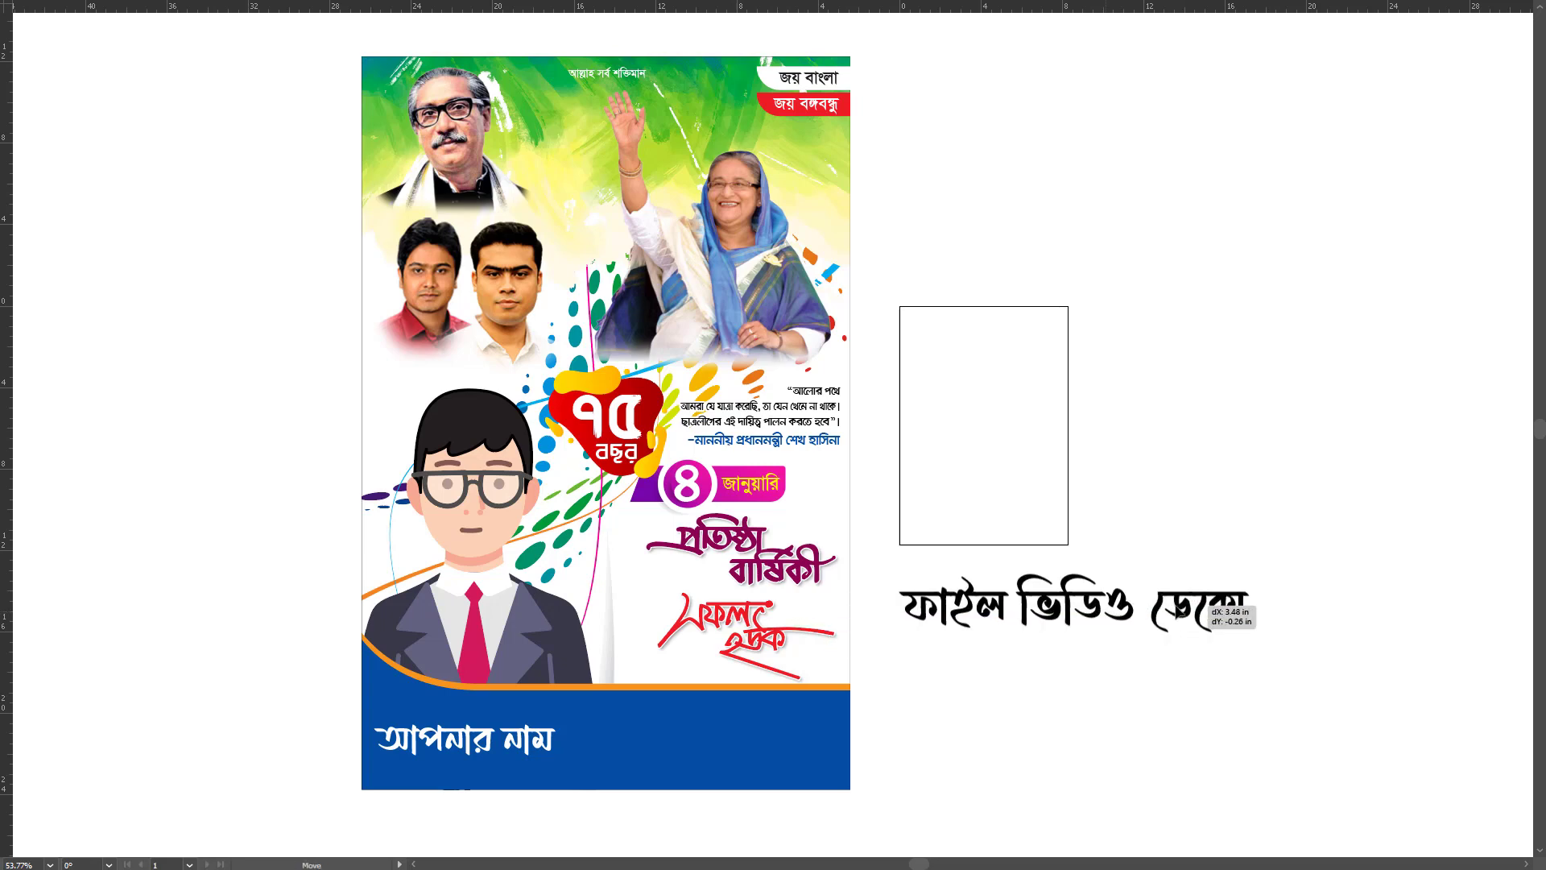
{"action": "left_click", "coordinate": [1273, 483]}
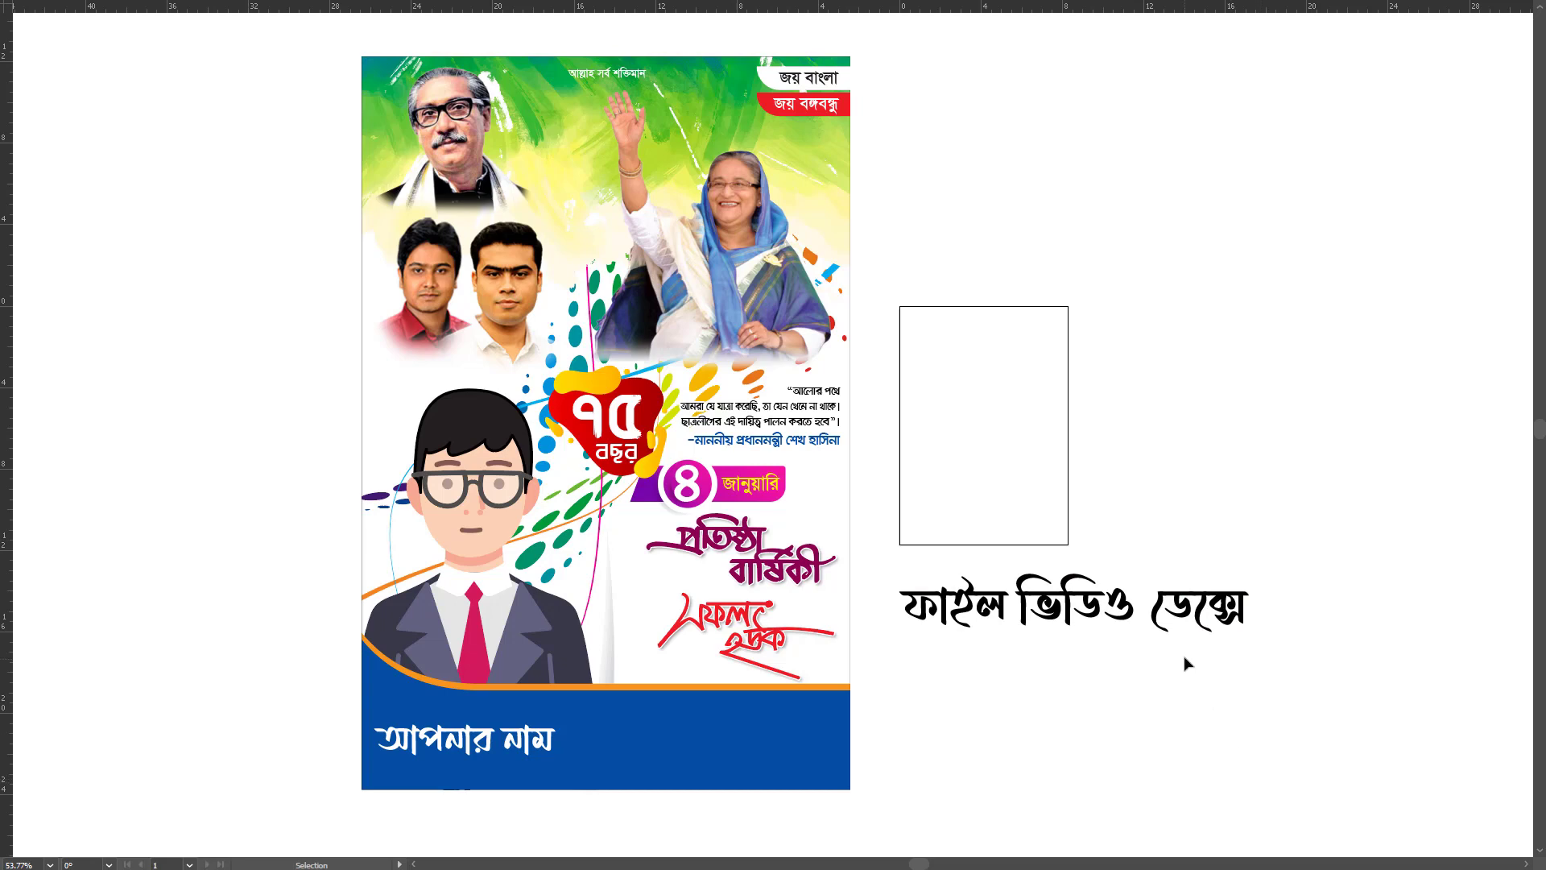
{"action": "left_click", "coordinate": [1191, 624]}
{"action": "key", "text": "Delete"}
{"action": "key", "text": "a"}
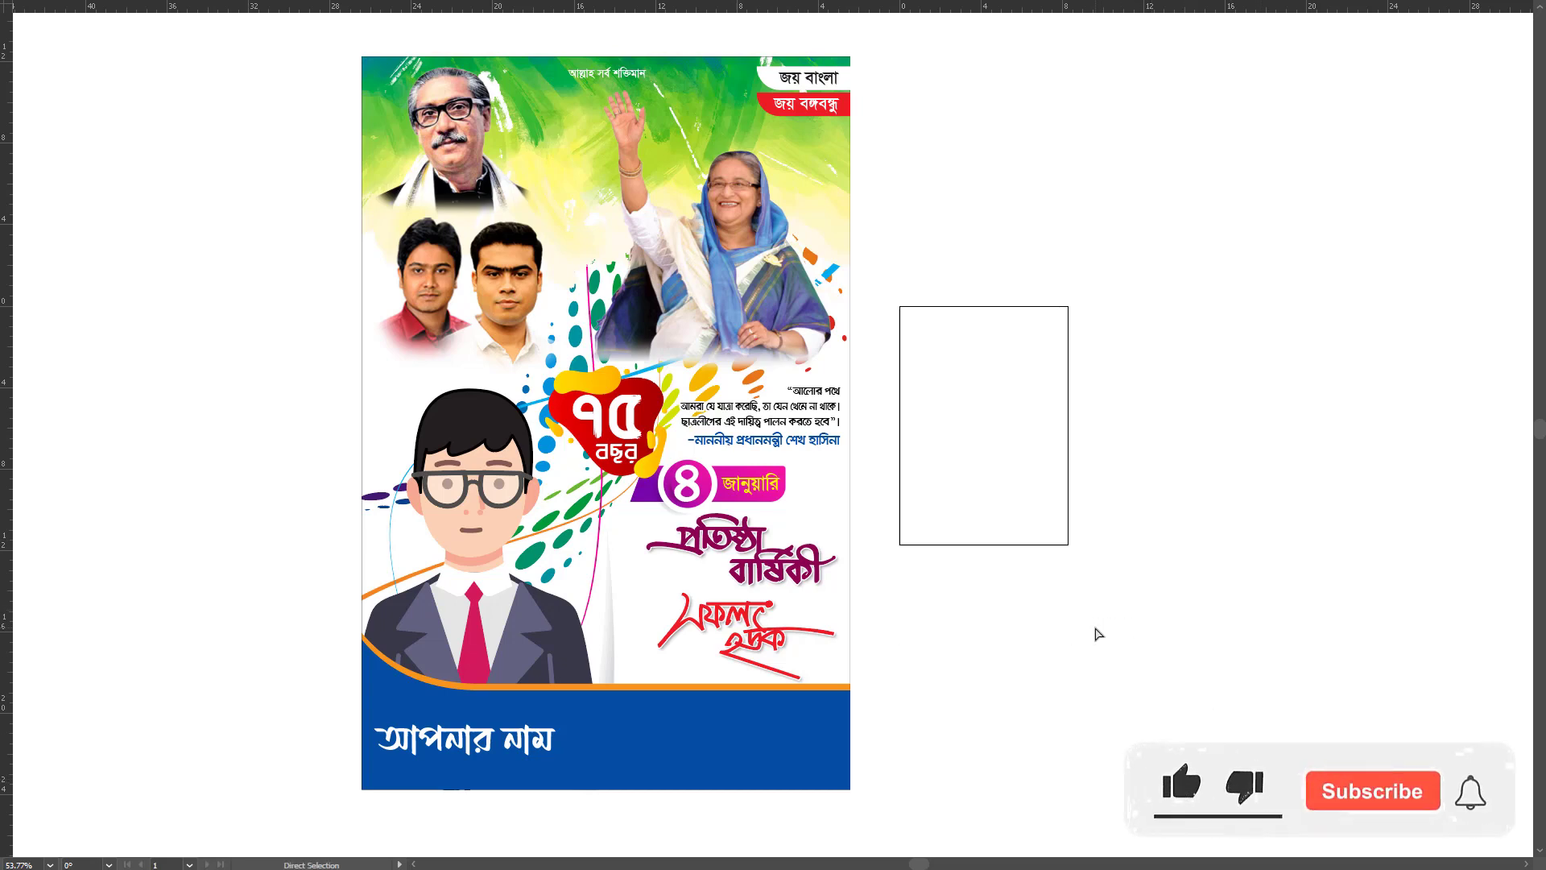
{"action": "left_click_drag", "start_coordinate": [1095, 631], "coordinate": [1010, 648]}
{"action": "key", "text": "f"}
{"action": "key", "text": "f"}
{"action": "left_click_drag", "start_coordinate": [1010, 649], "coordinate": [1186, 577]}
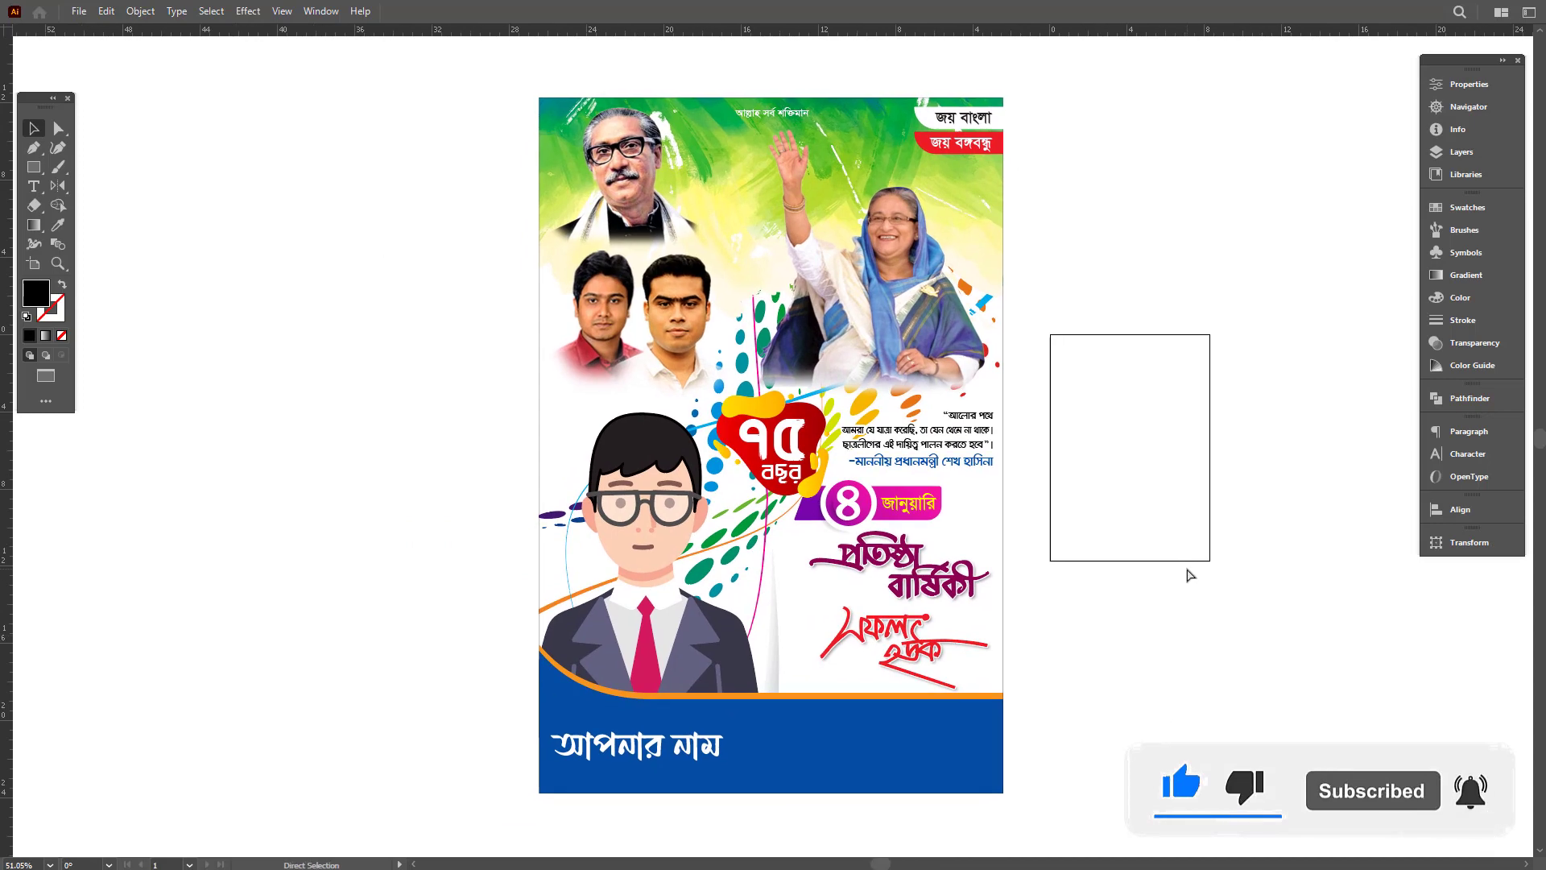